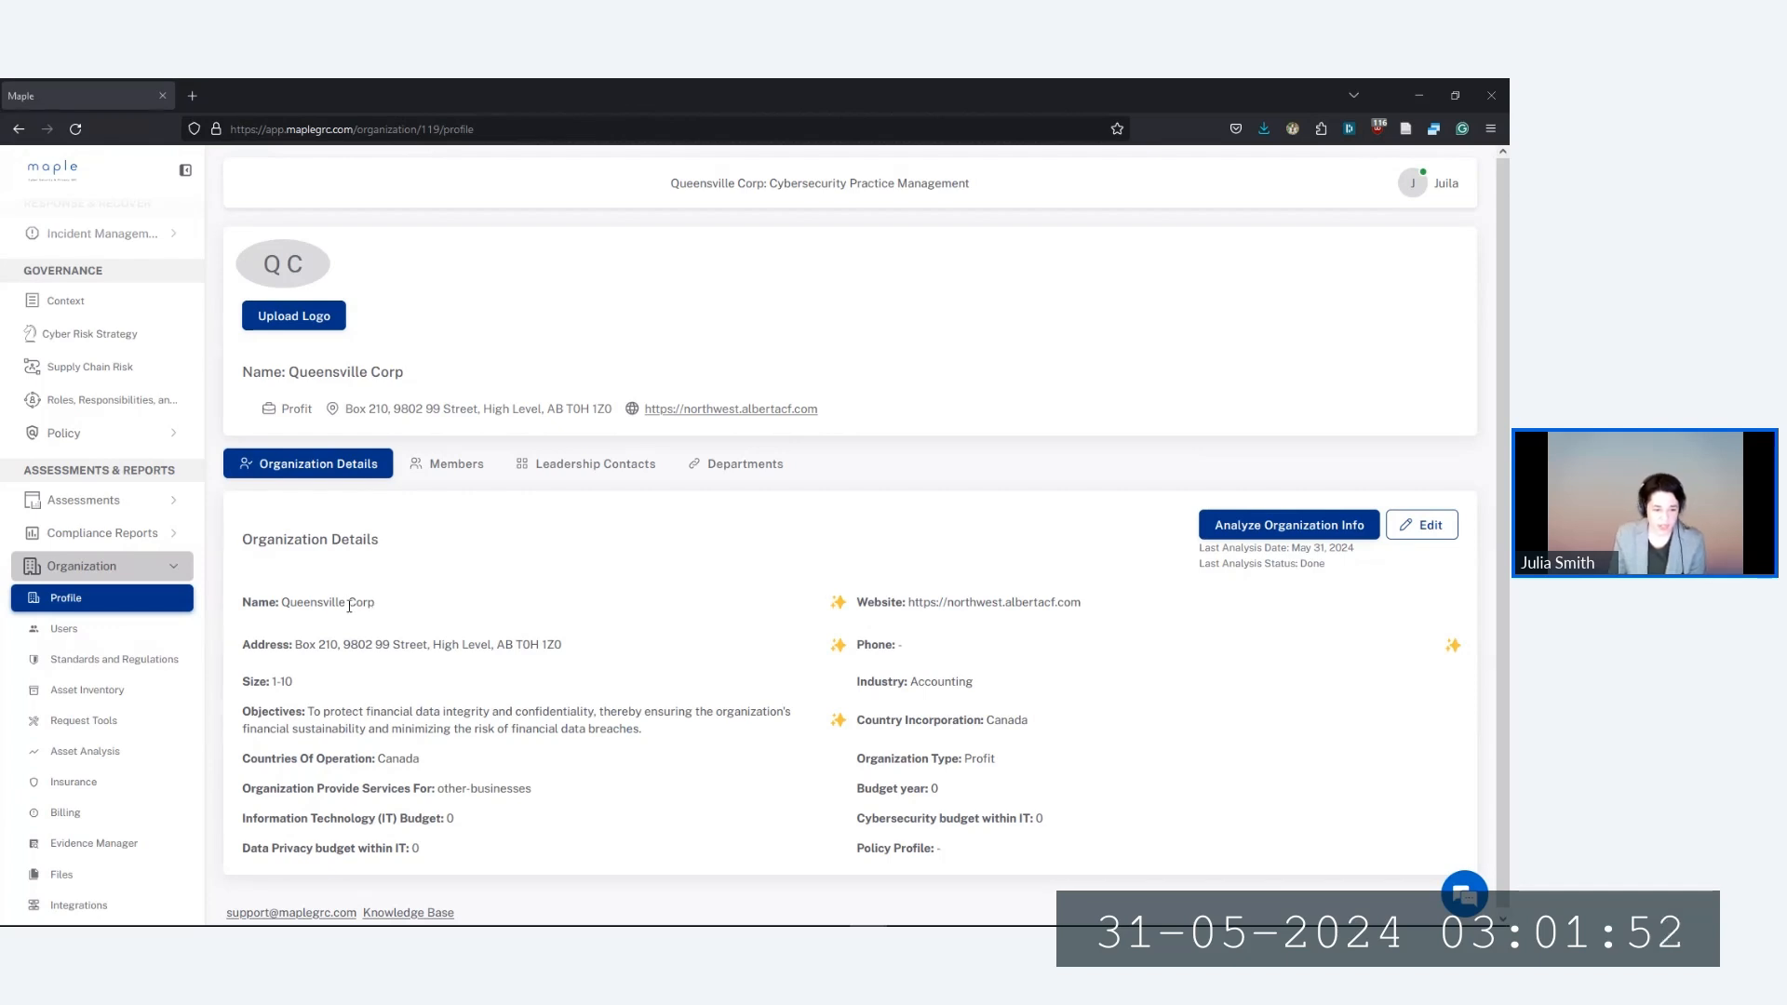
Review Queensville Corp's details: name, address, size, objectives, country Canada and IT budget 0
drag(279, 605, 415, 607)
click(426, 610)
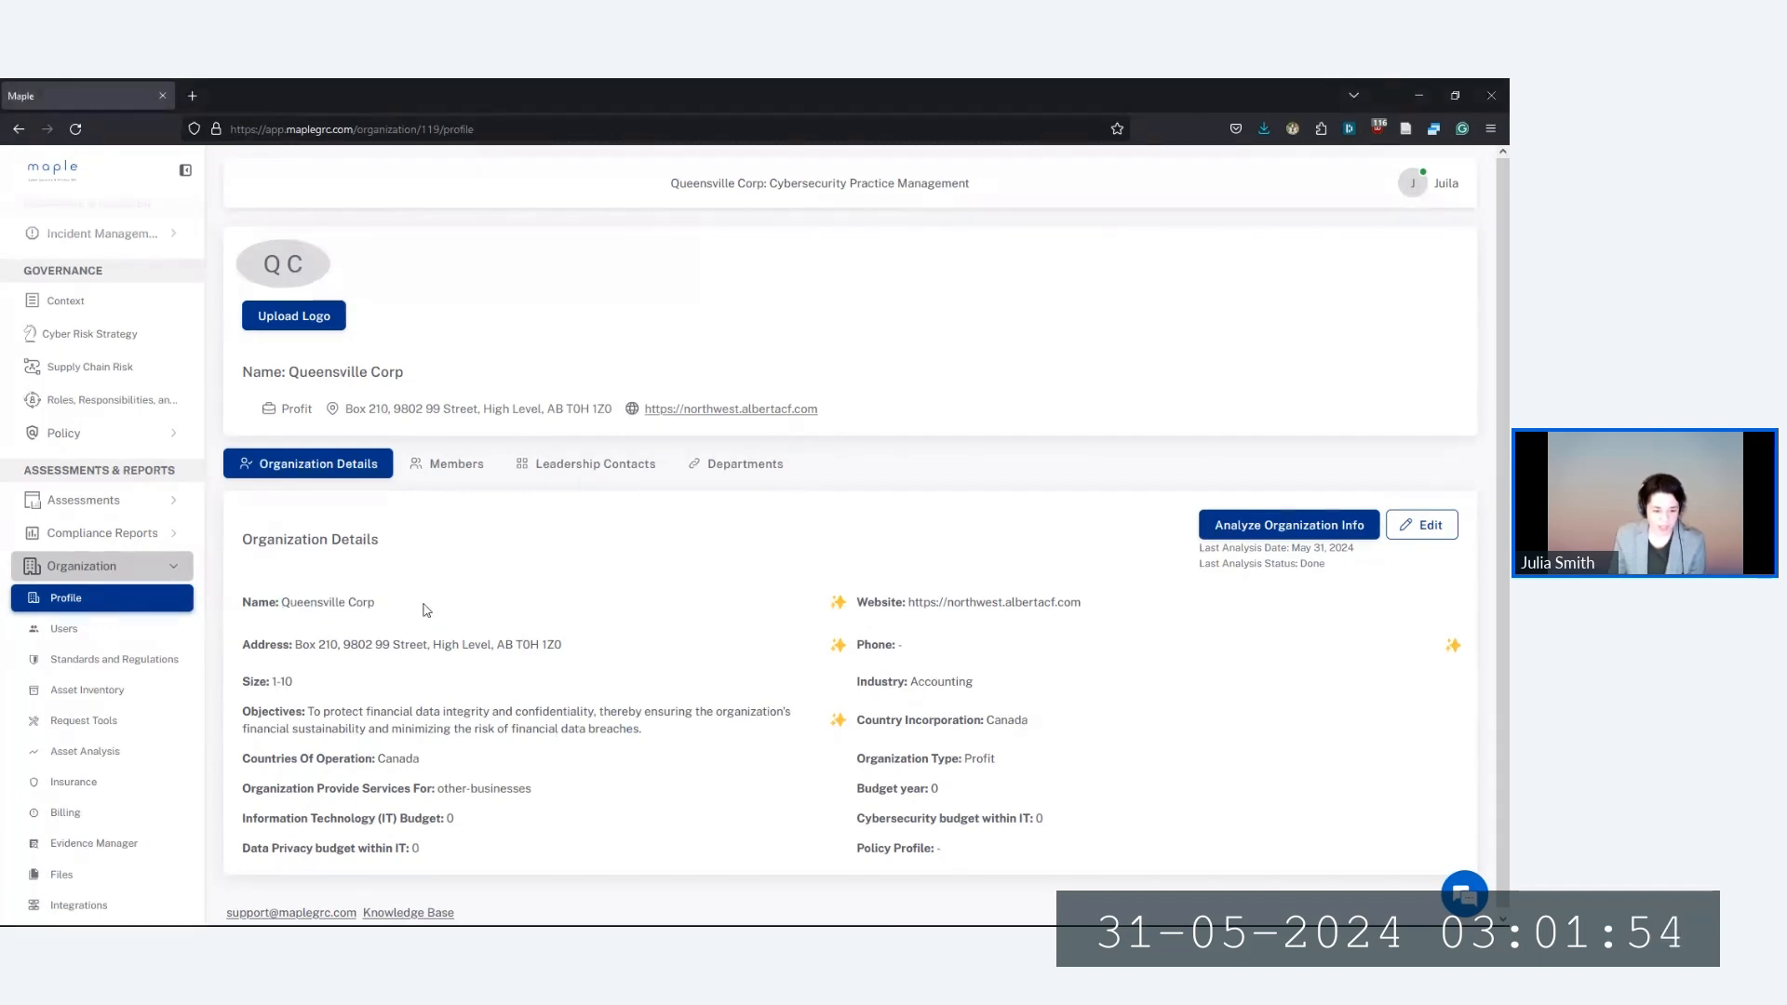
drag(294, 644, 564, 645)
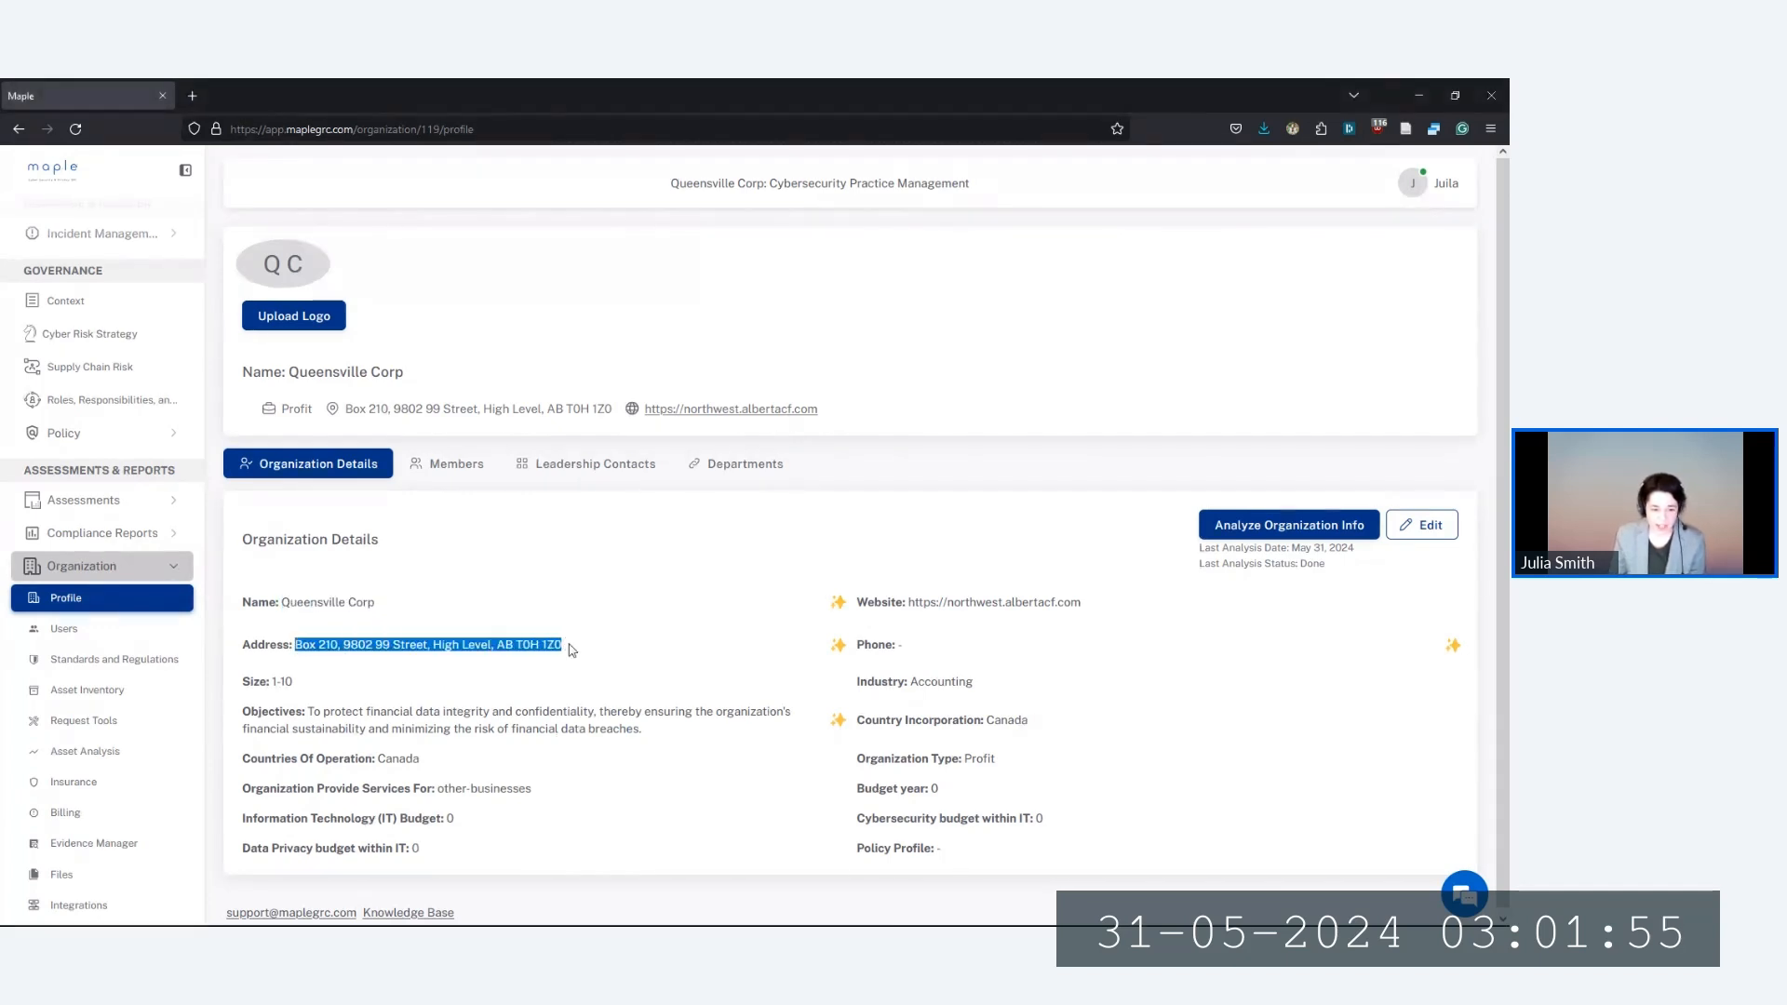
click(296, 687)
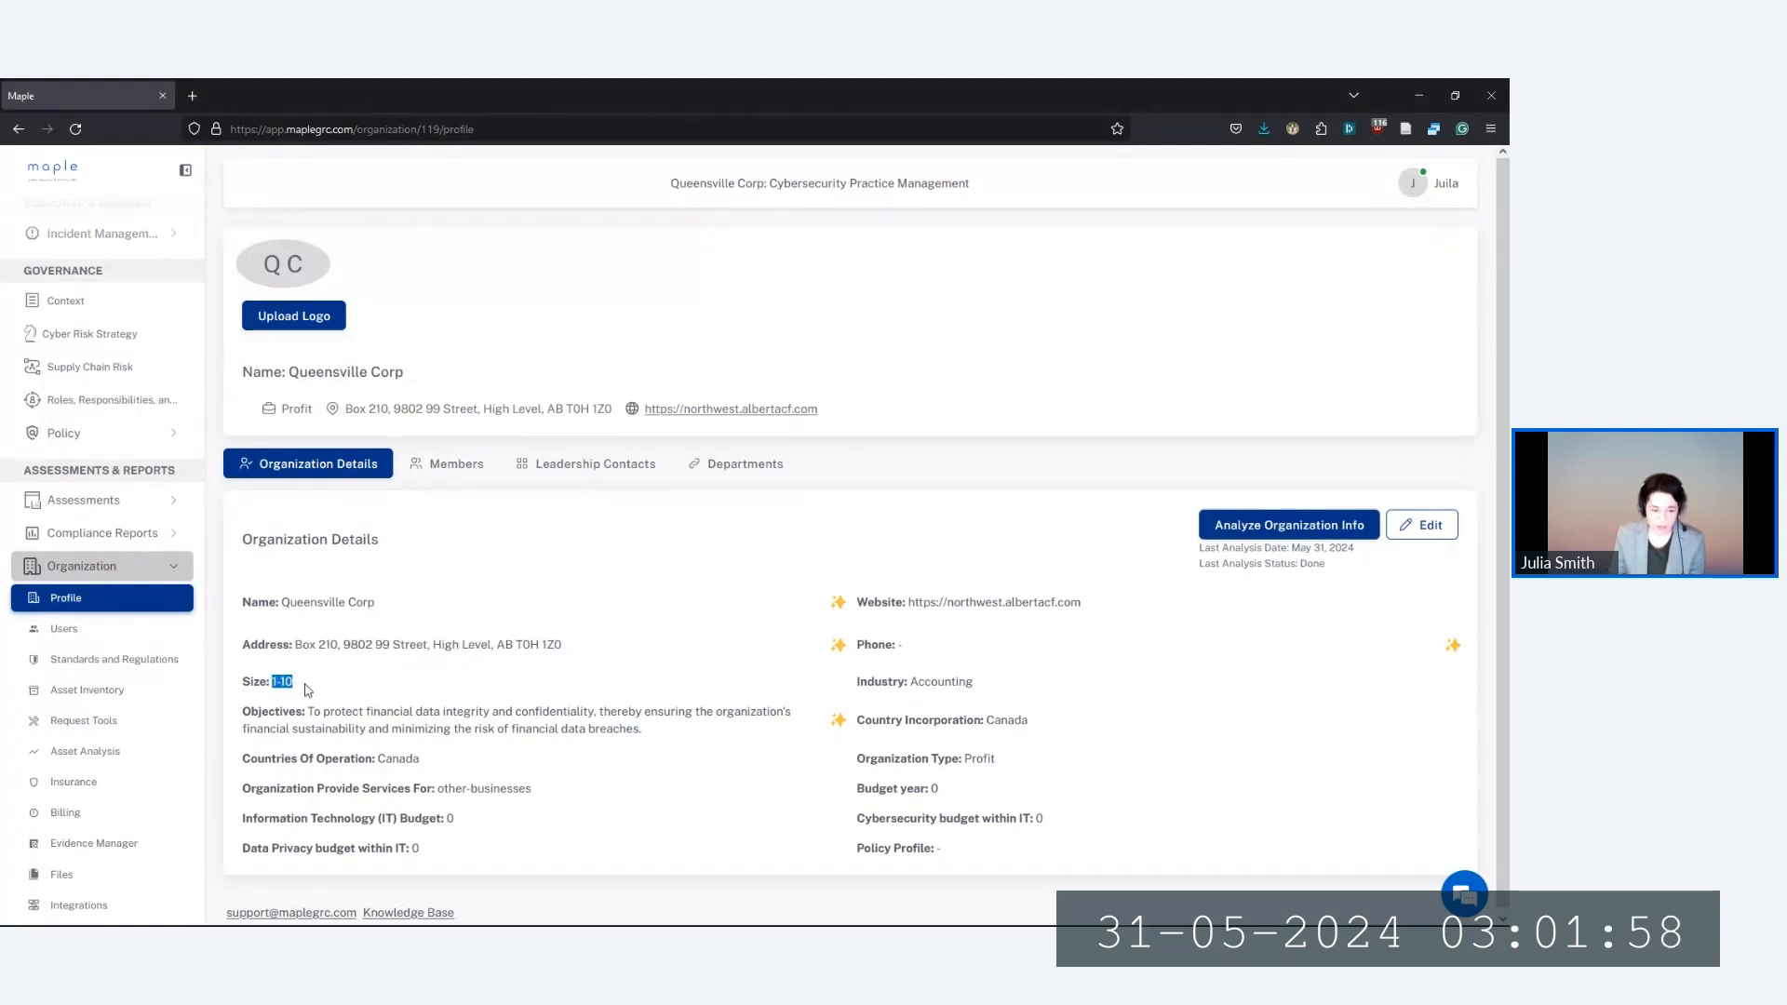
click(310, 691)
drag(329, 712, 643, 731)
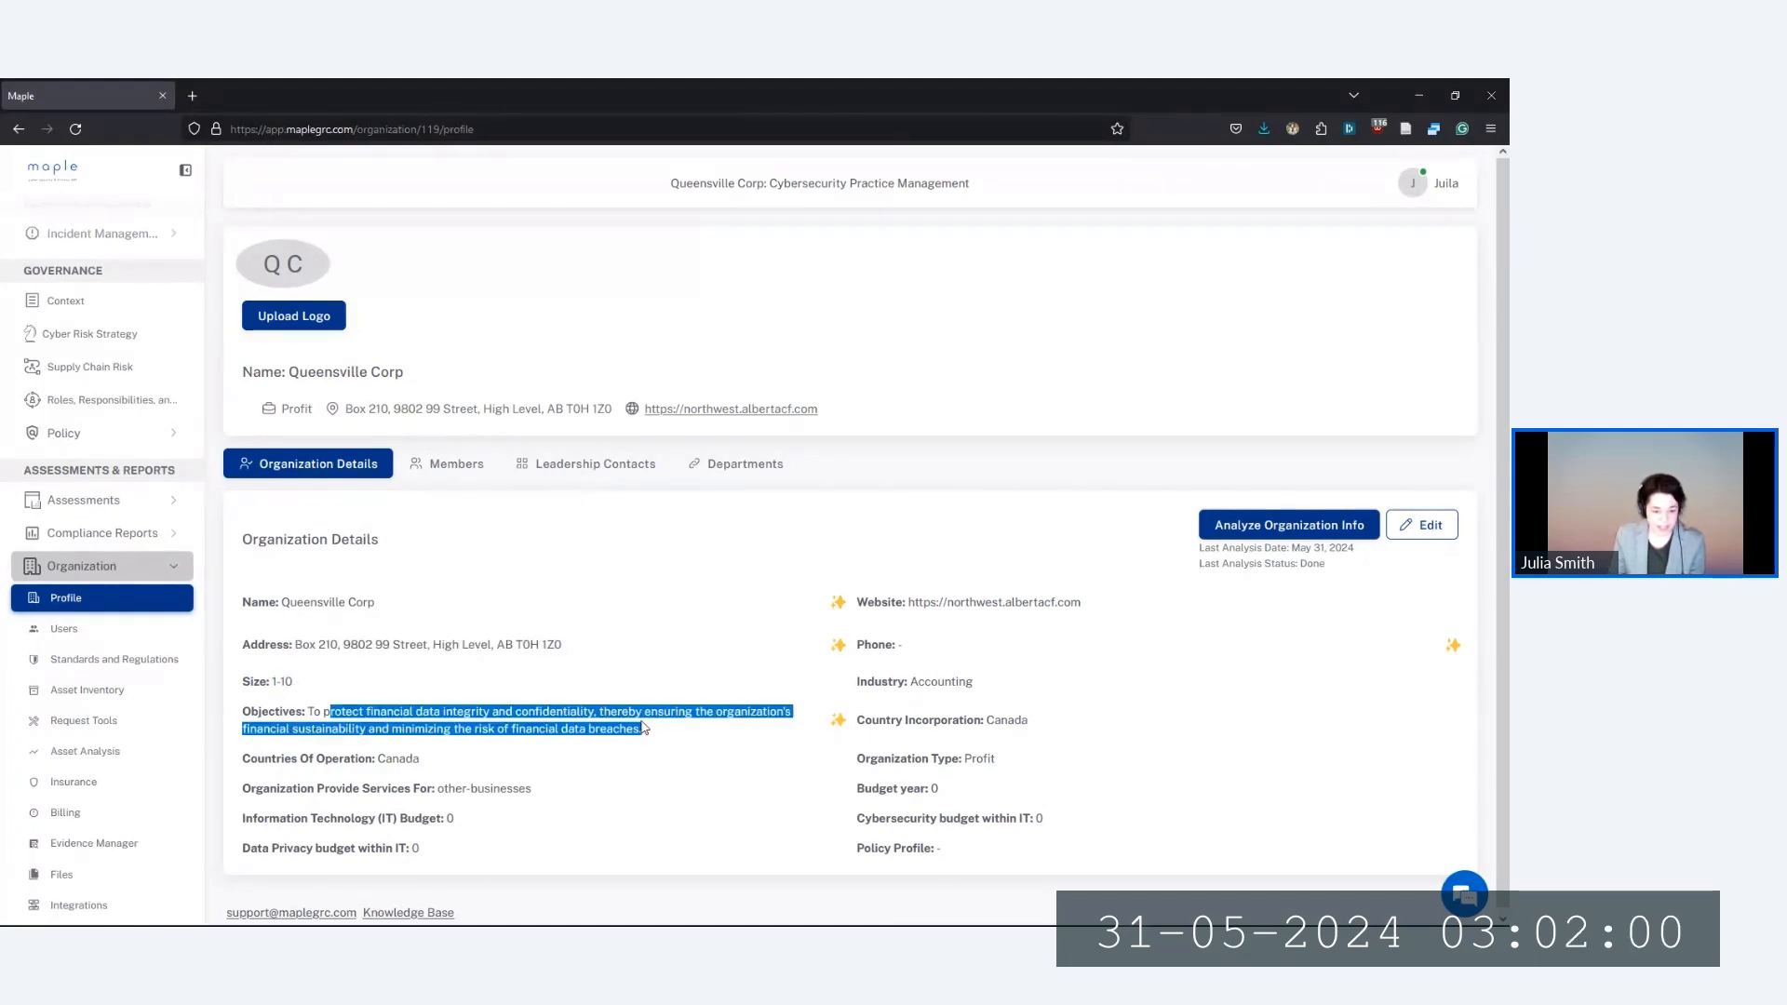
click(533, 745)
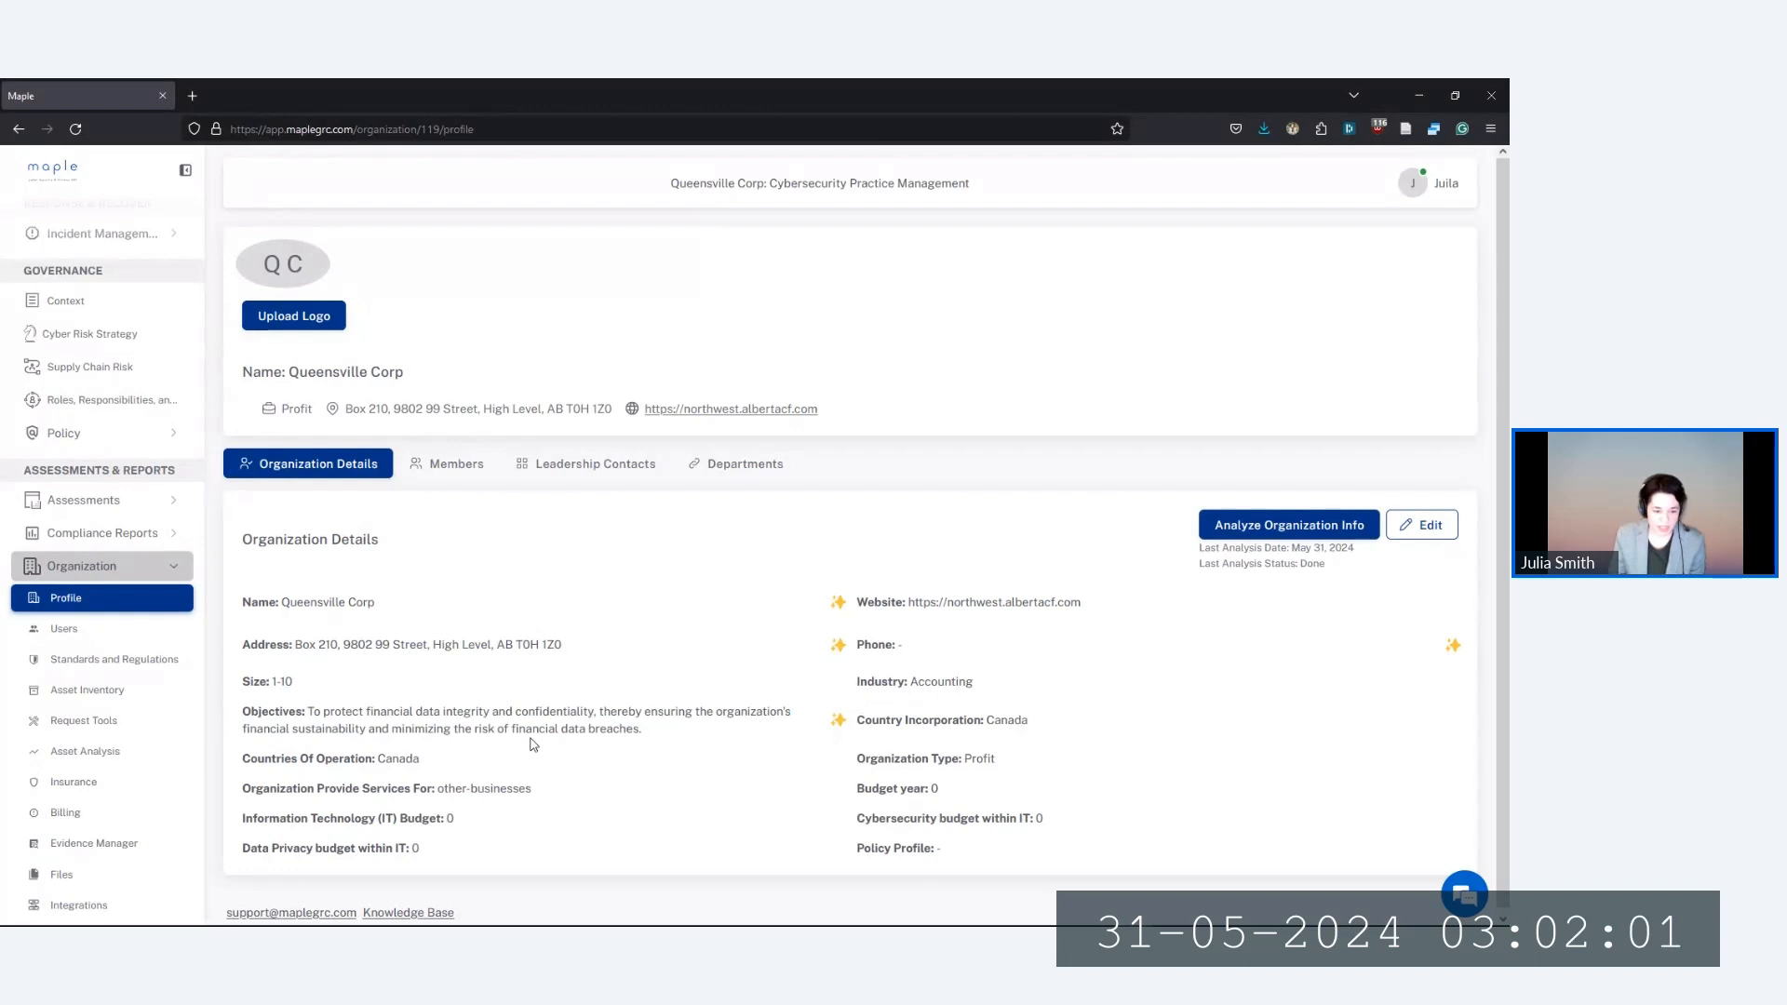
double_click(389, 760)
click(442, 772)
drag(434, 818, 460, 822)
click(458, 820)
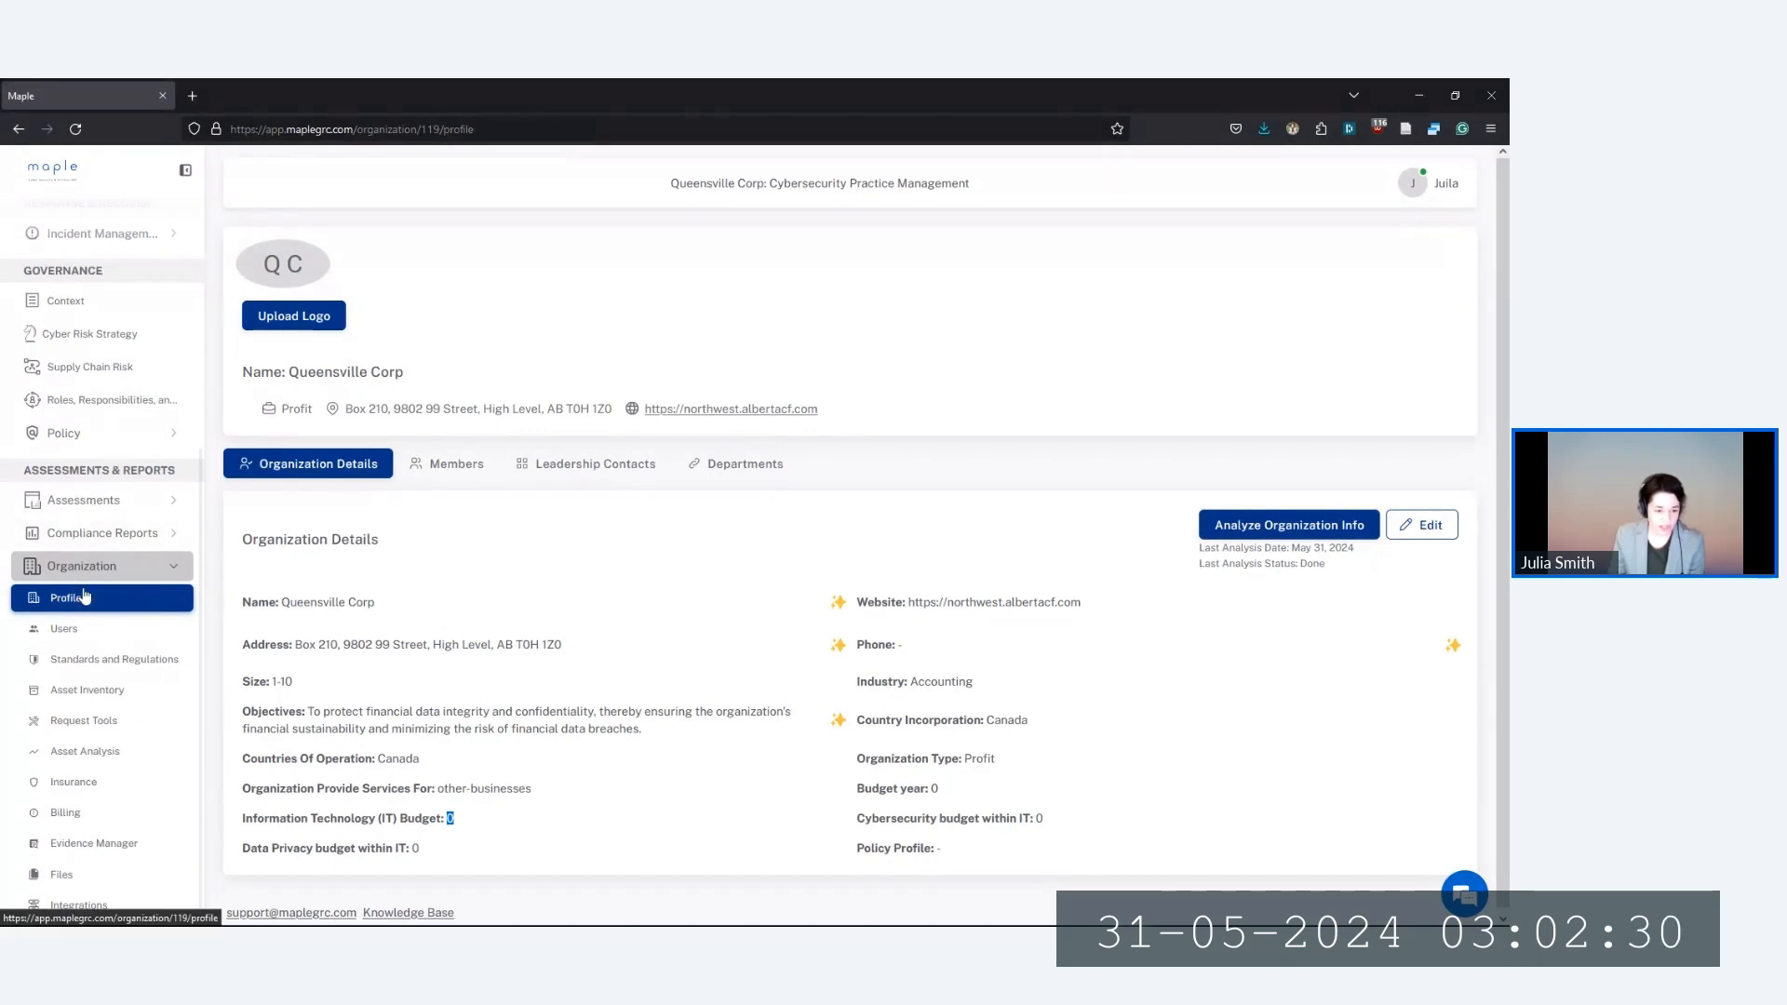
Open the organization's Files page showing the three financial PDFs
click(62, 879)
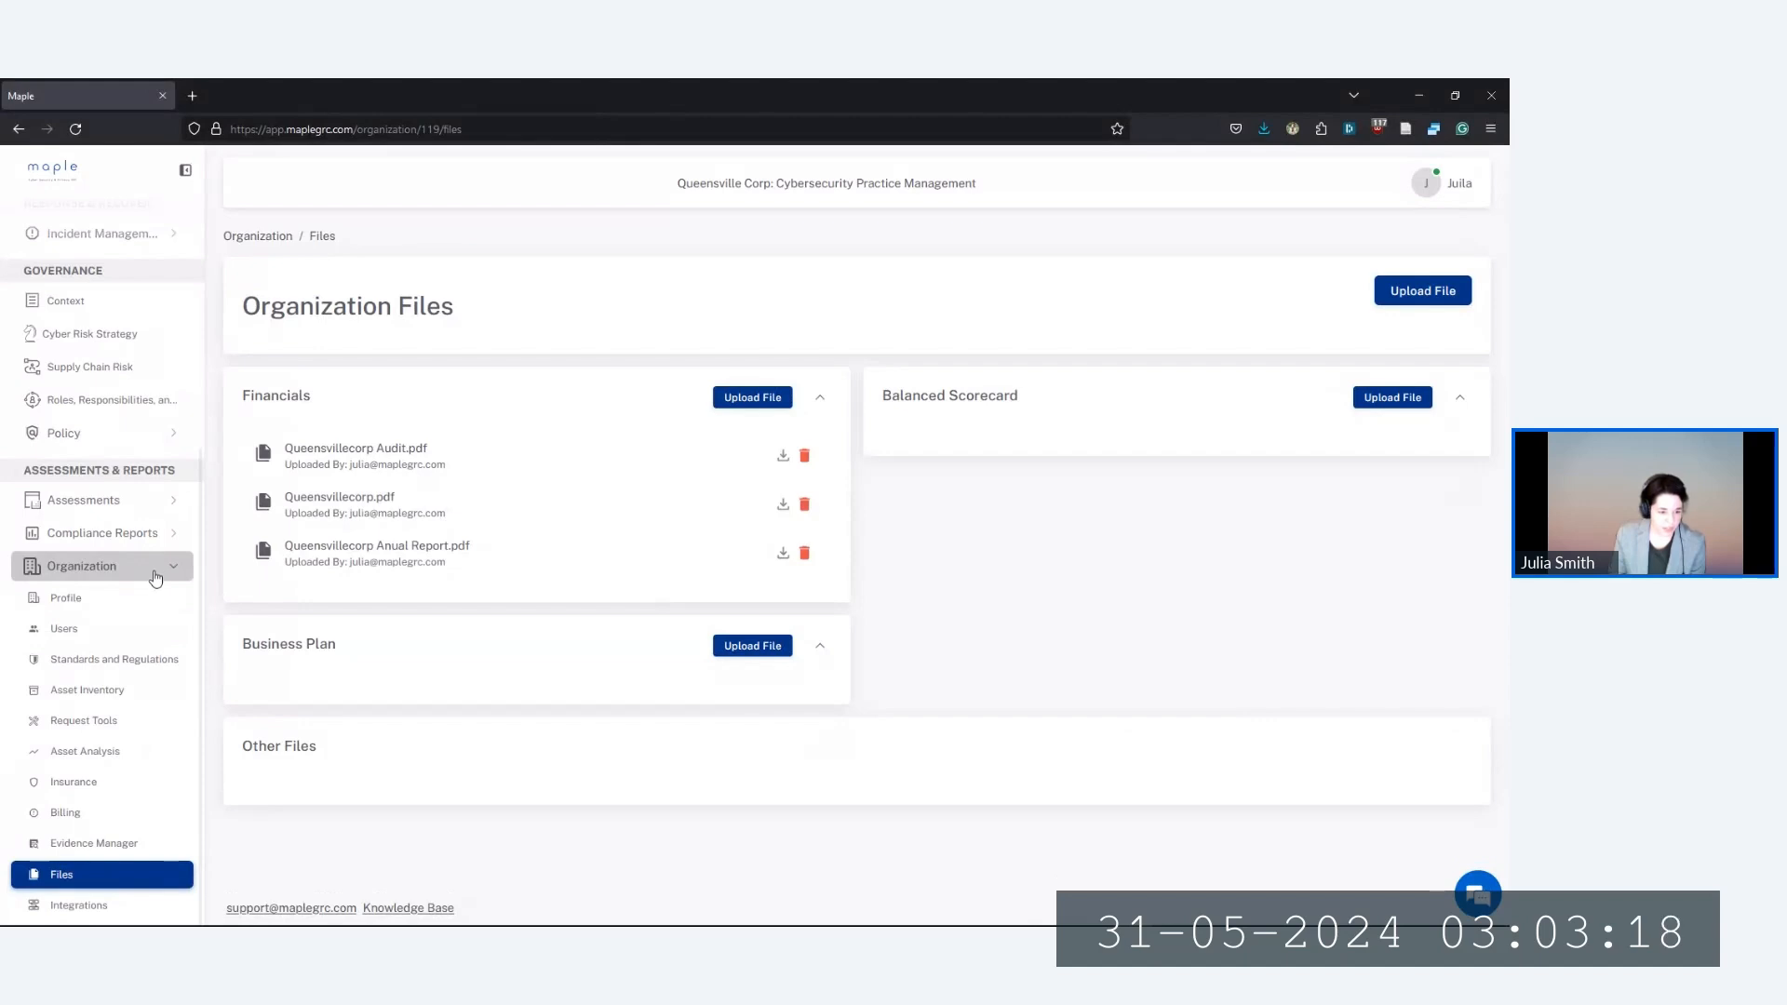
scroll(131, 586, up, 2)
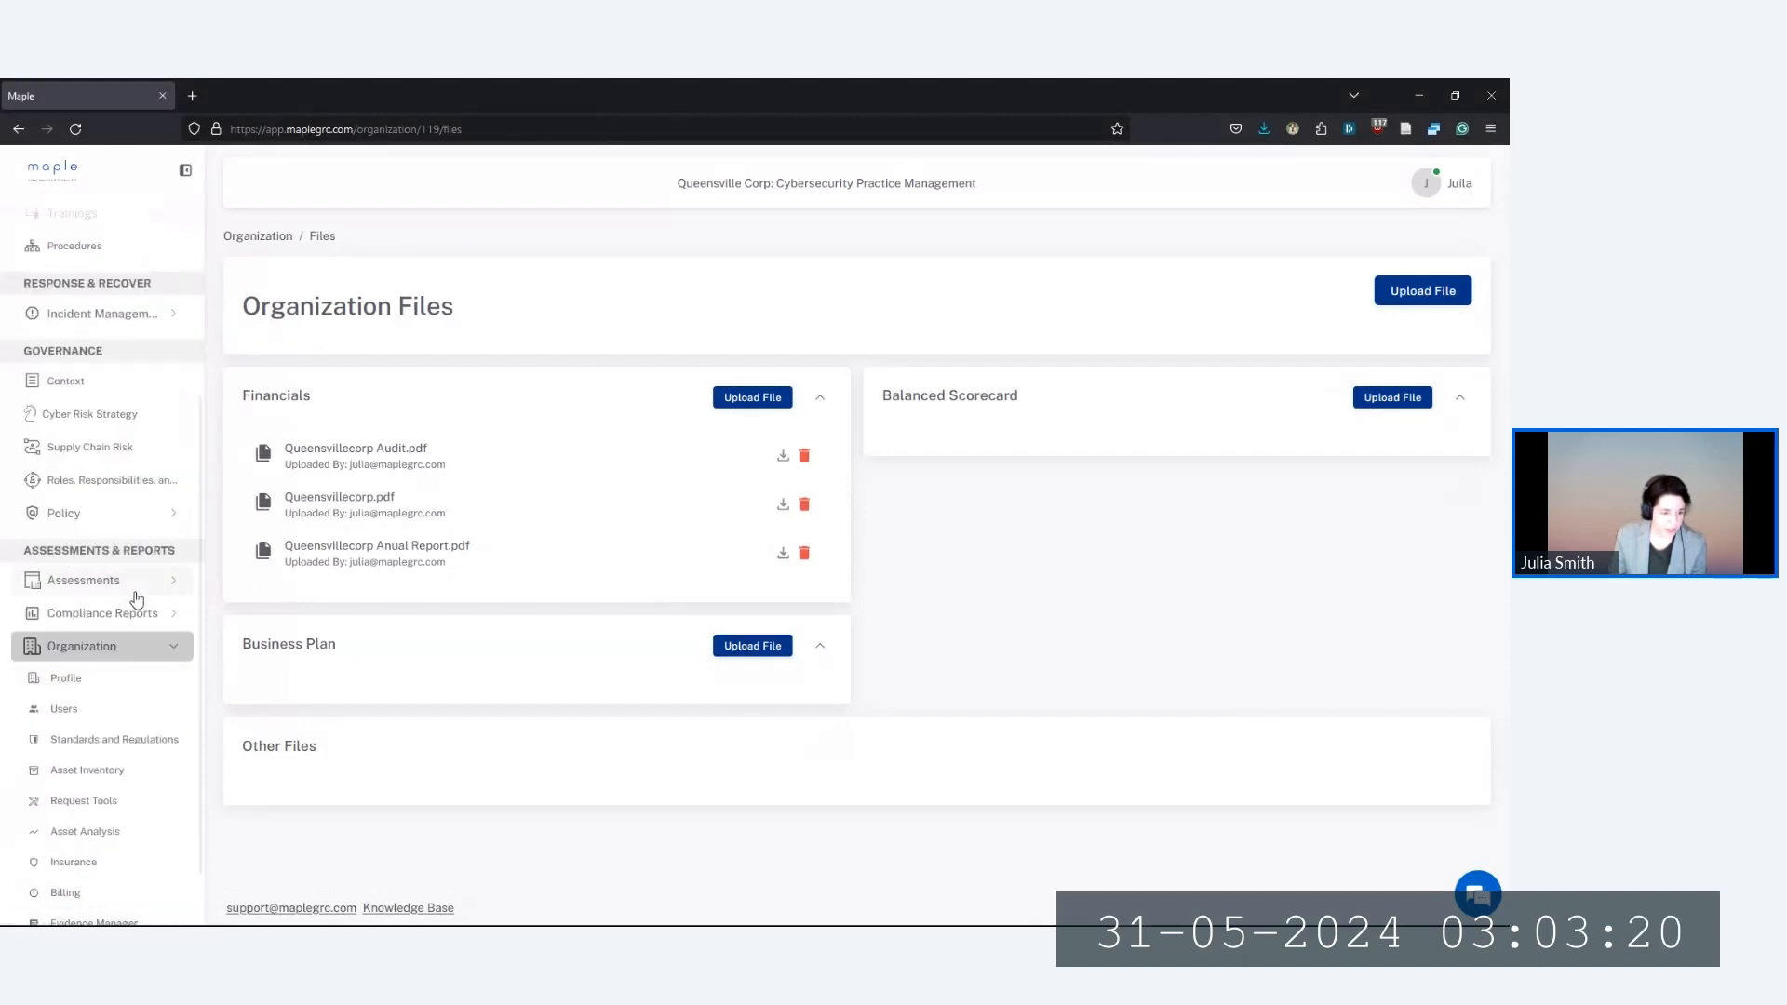
scroll(132, 590, up, 1)
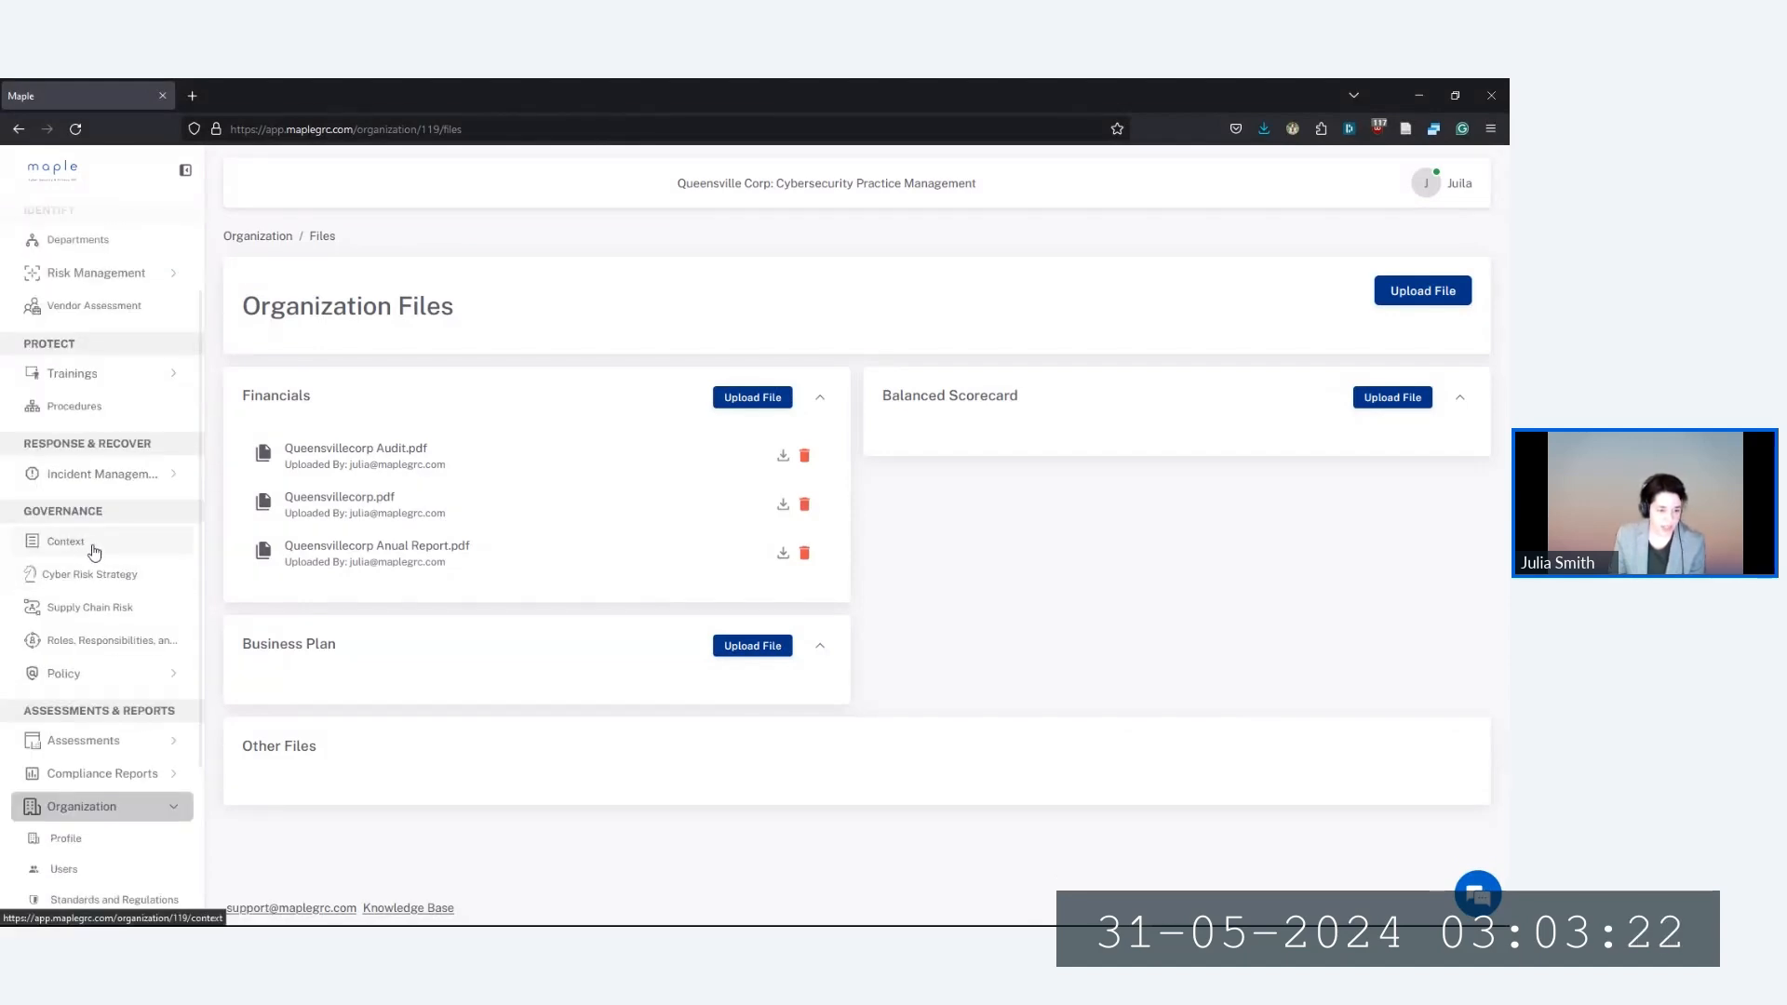
Edit the Governance Context page and request an assistant suggestion for the mission statement
click(91, 551)
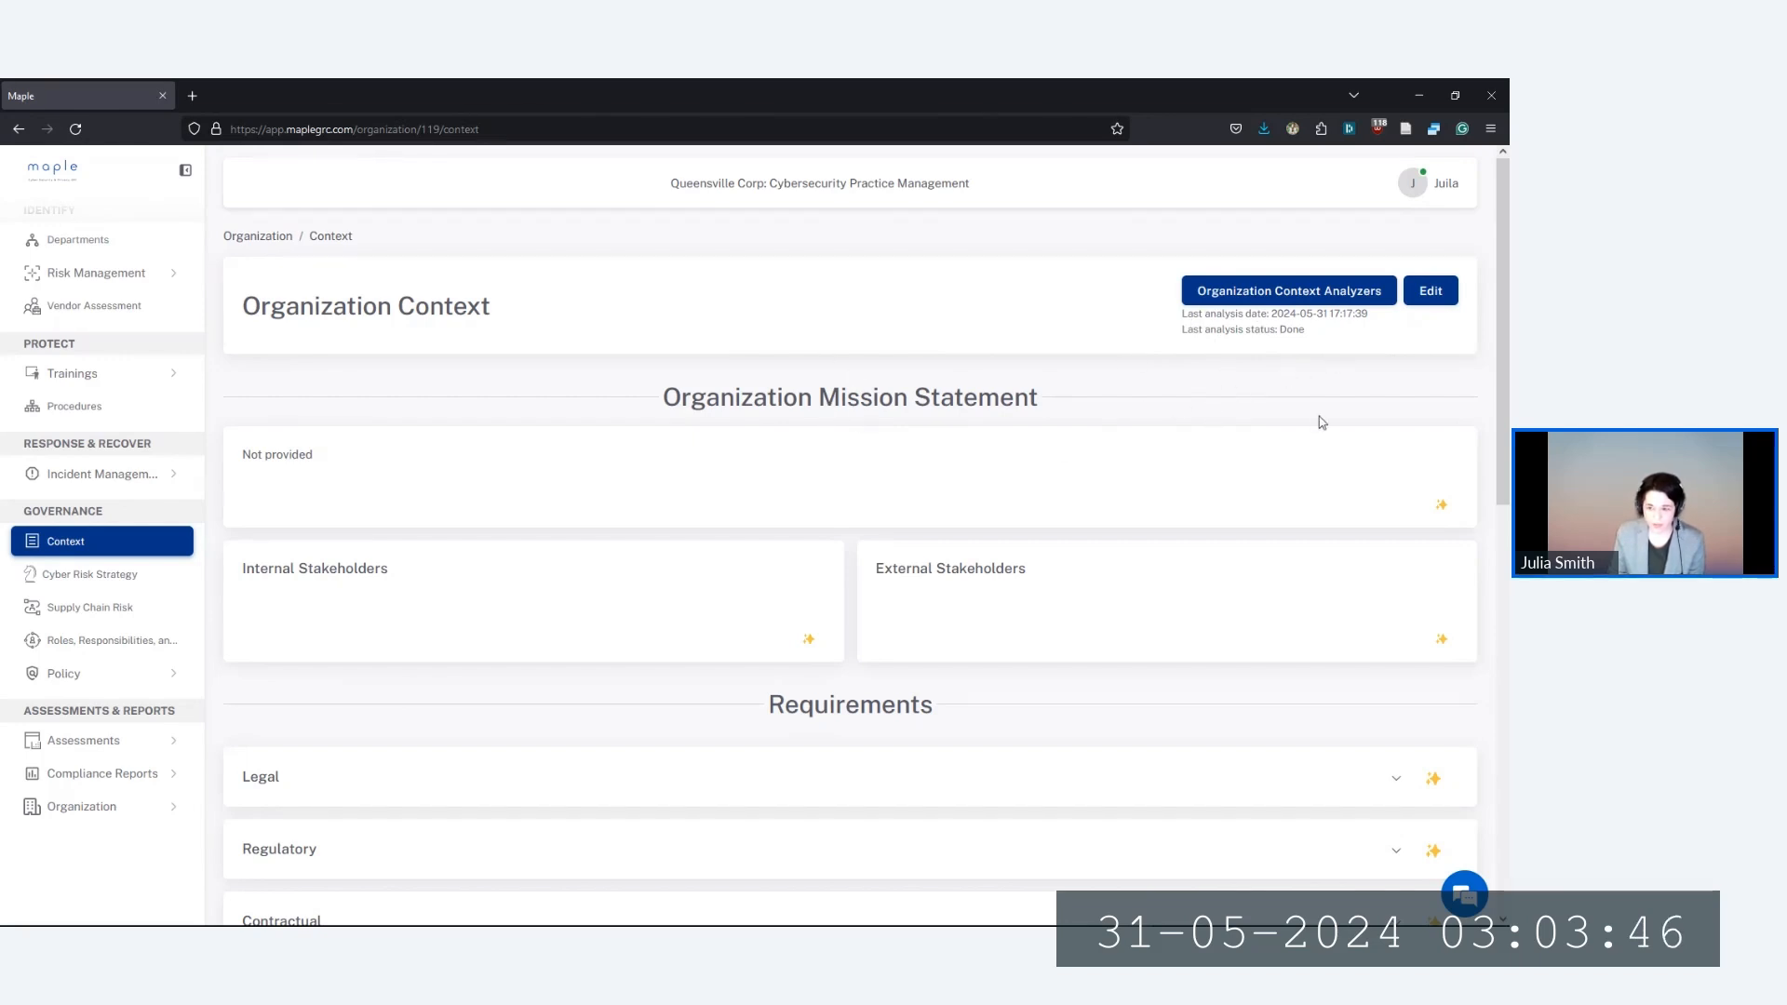
click(1429, 291)
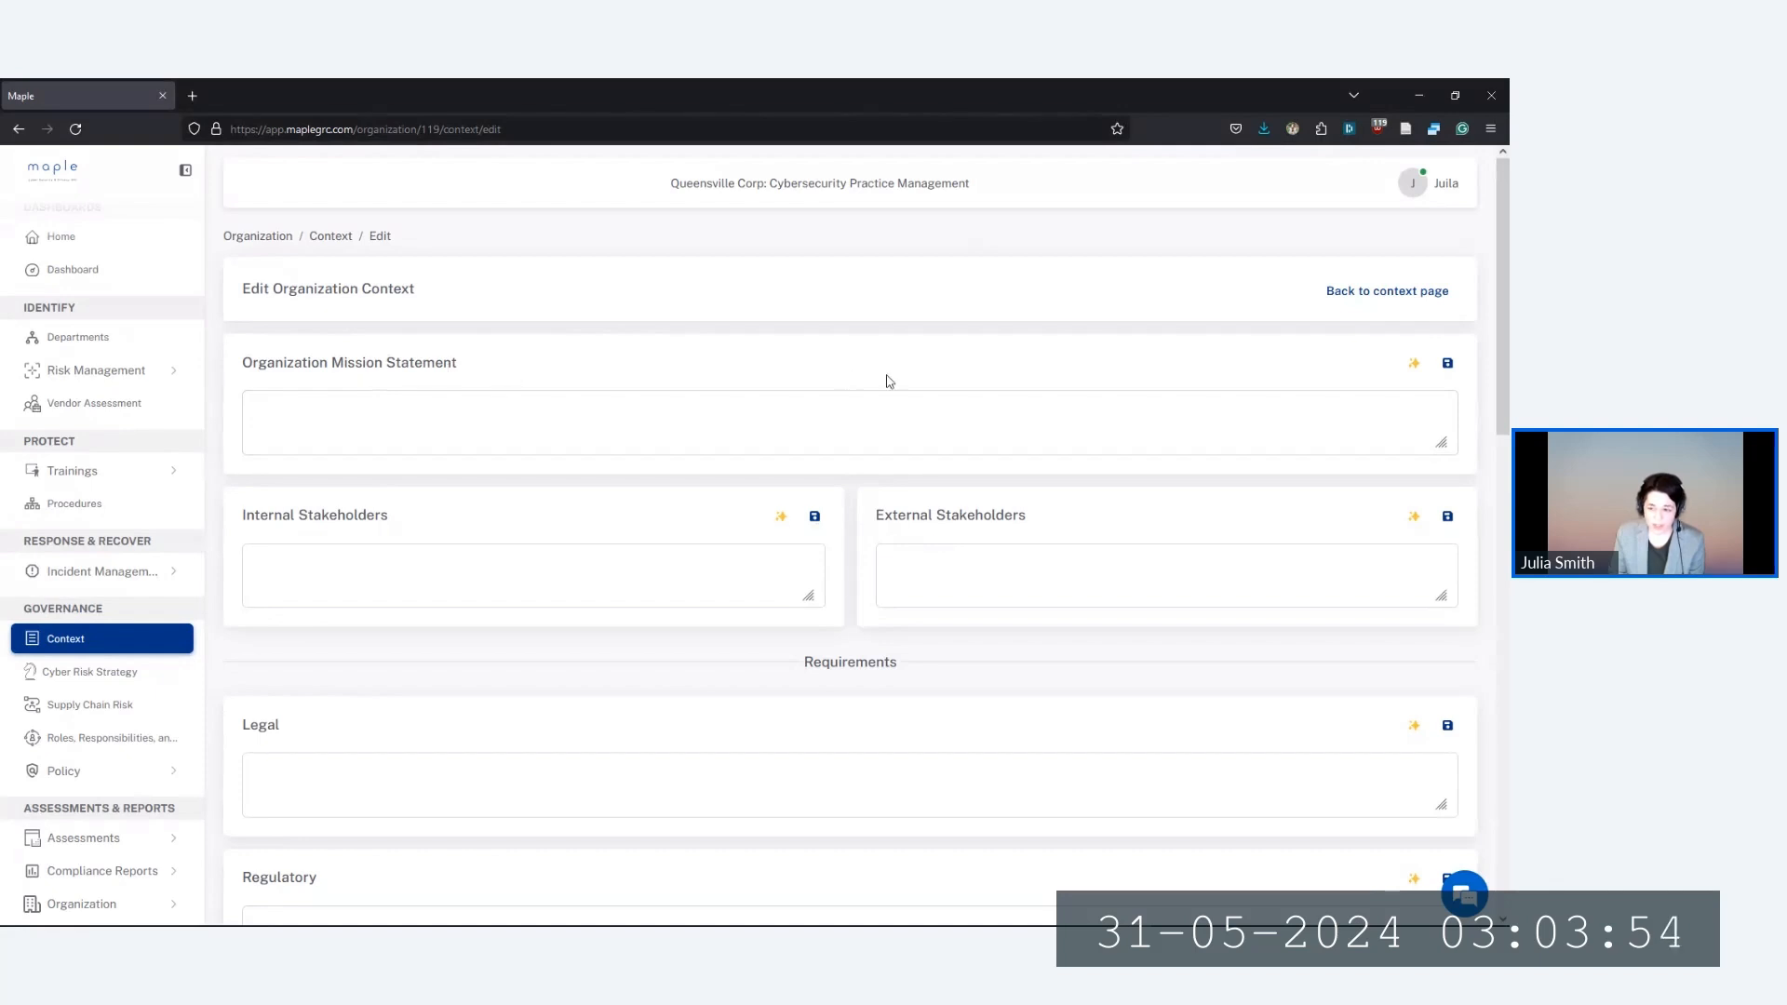
click(1415, 366)
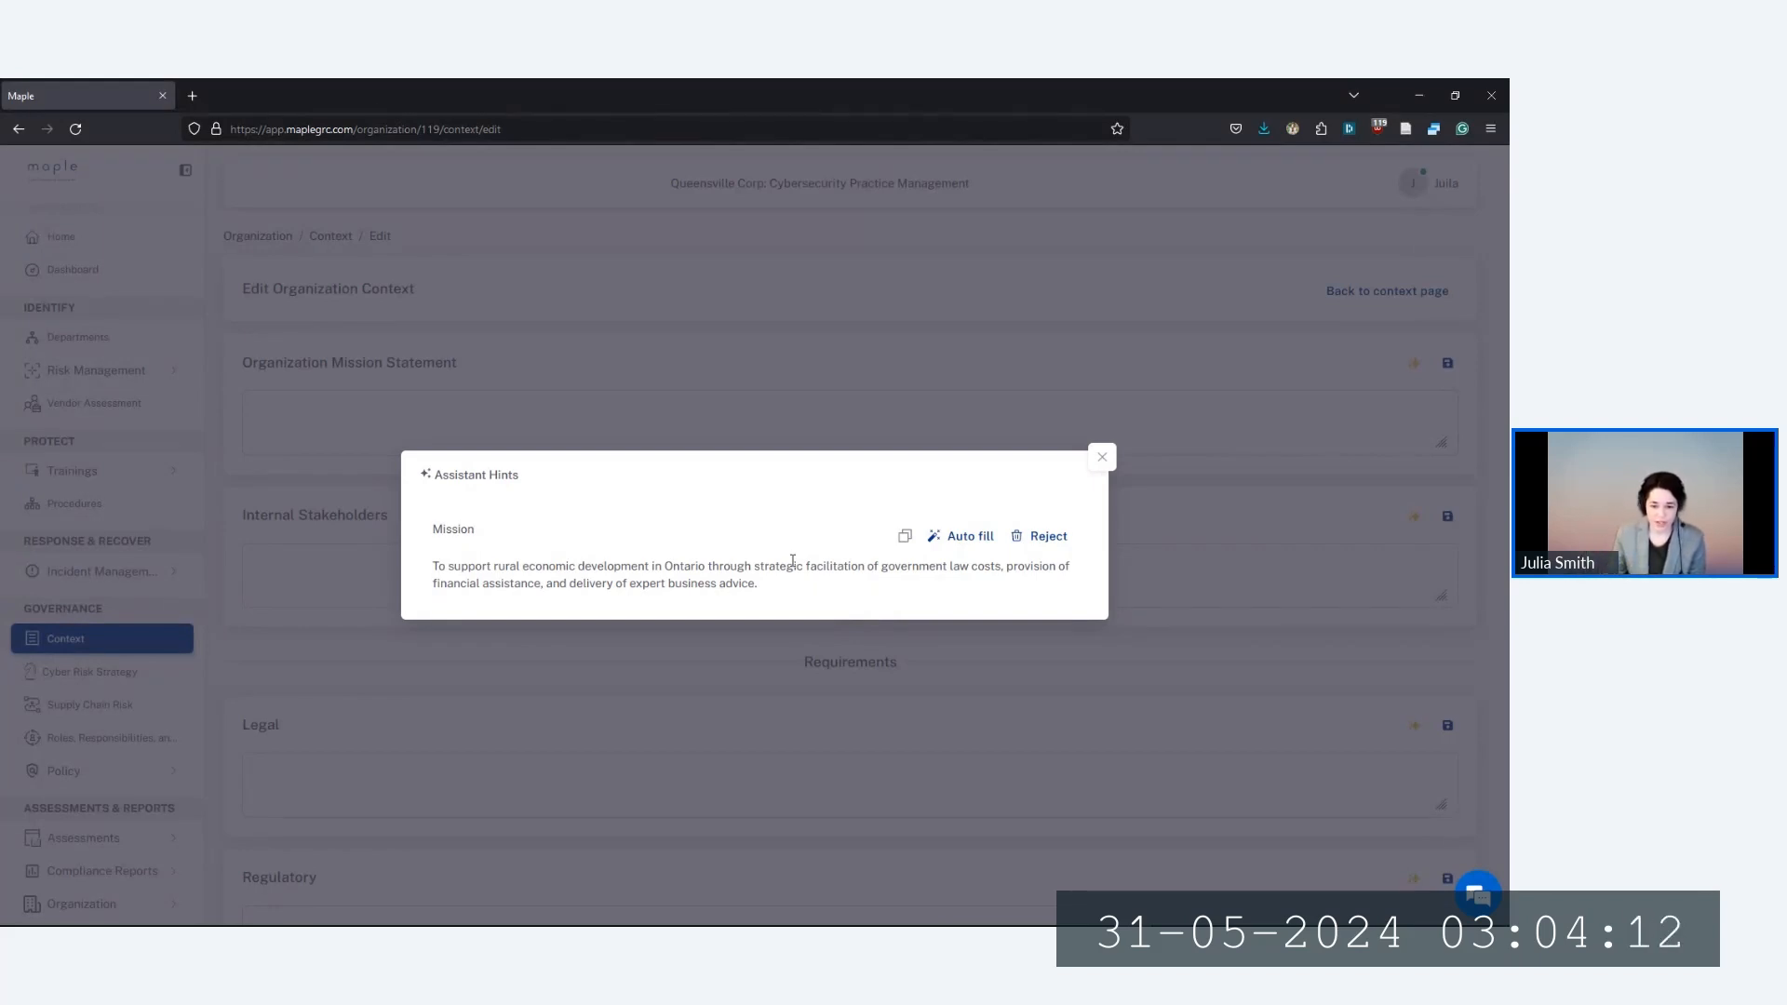
Auto-fill the mission statement with the assistant's suggestion and save it
click(951, 545)
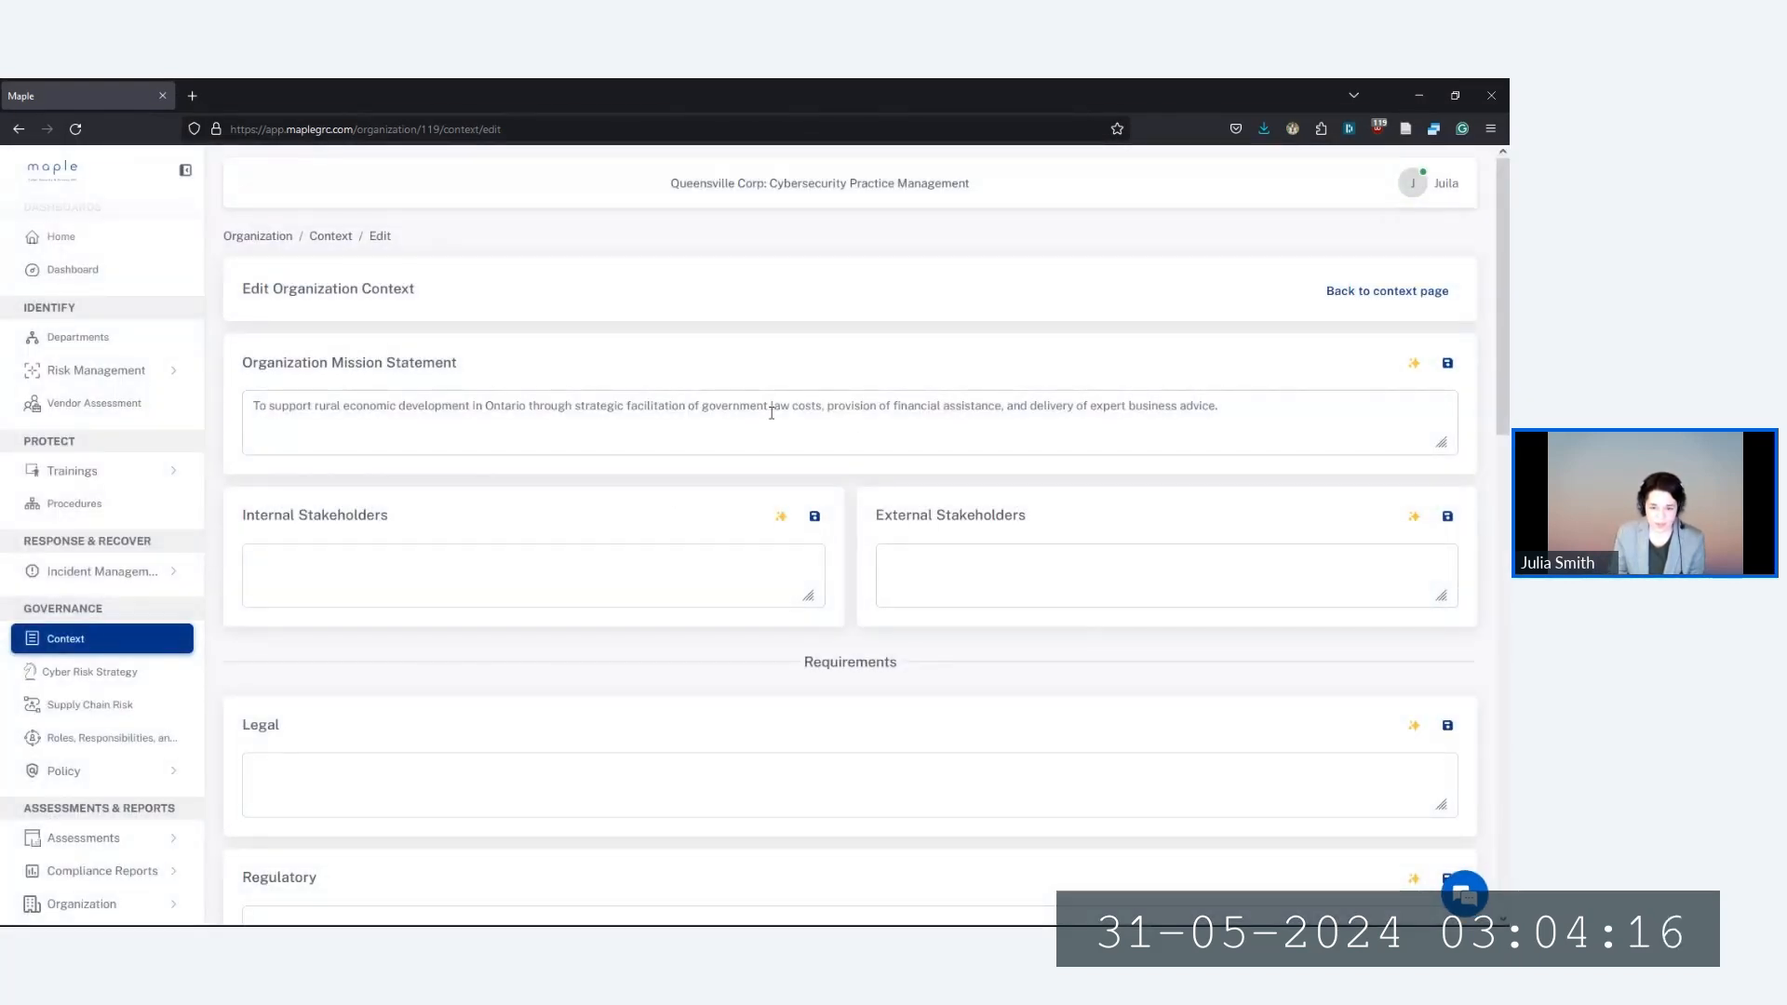
click(1448, 363)
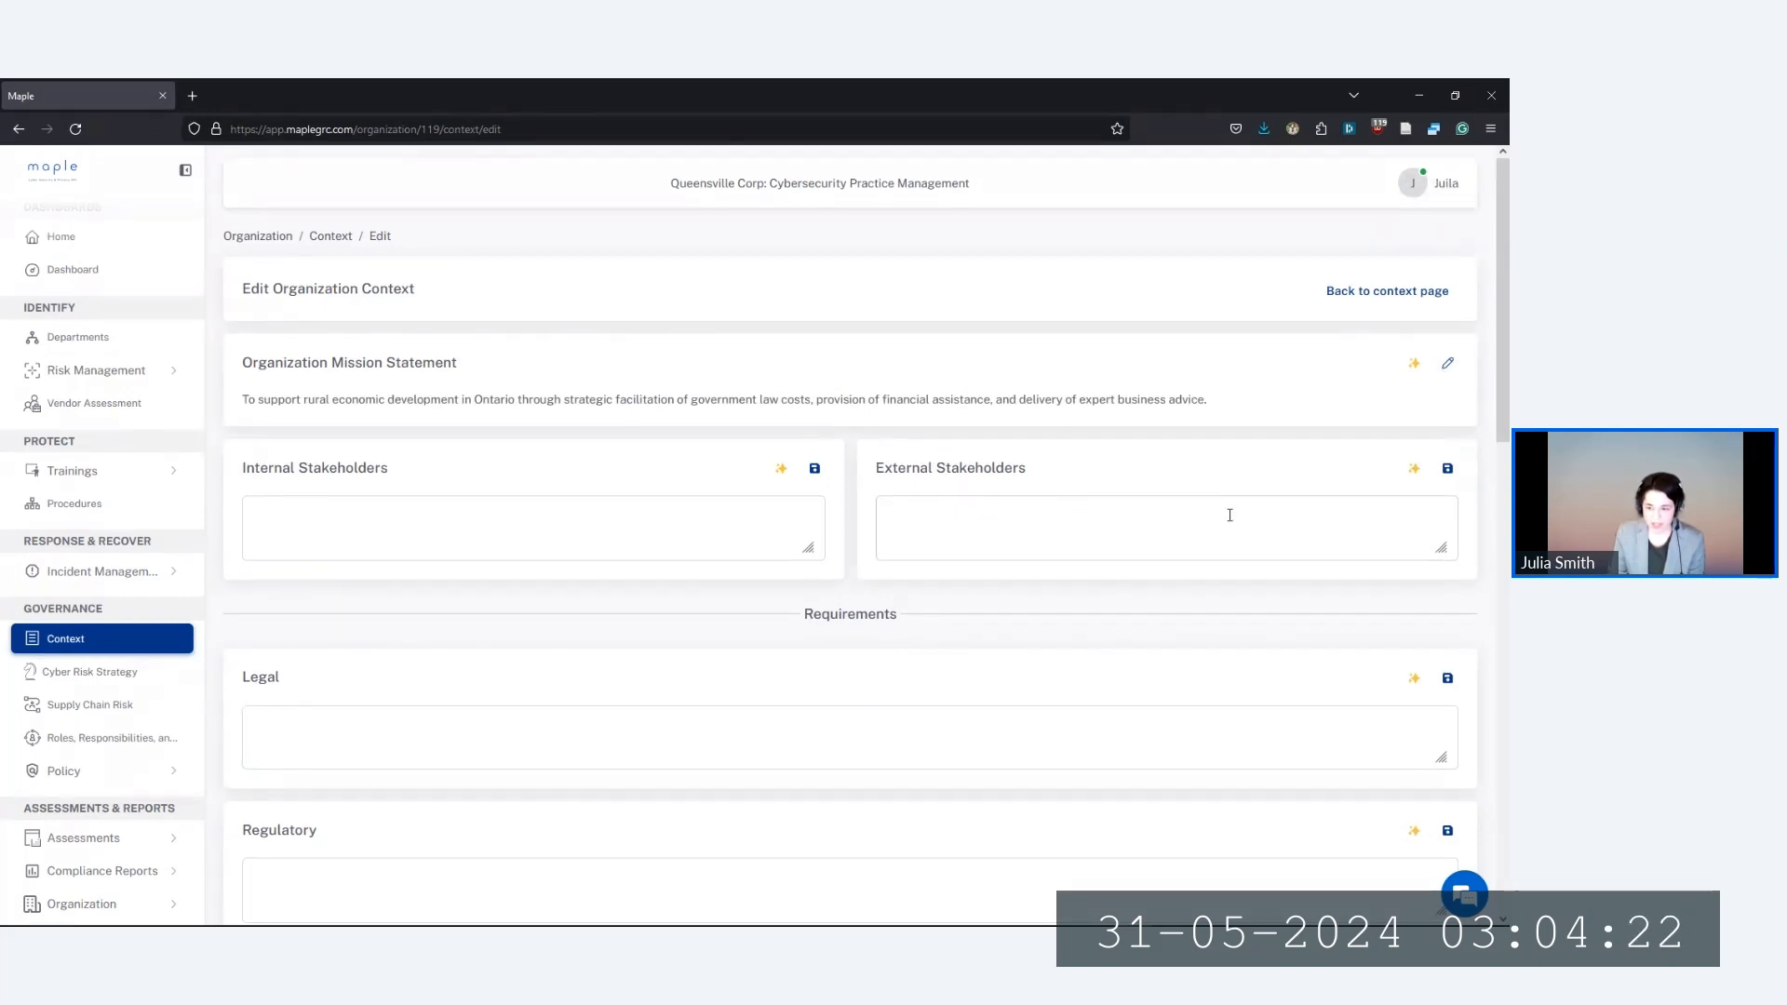
scroll(1108, 568, down, 1)
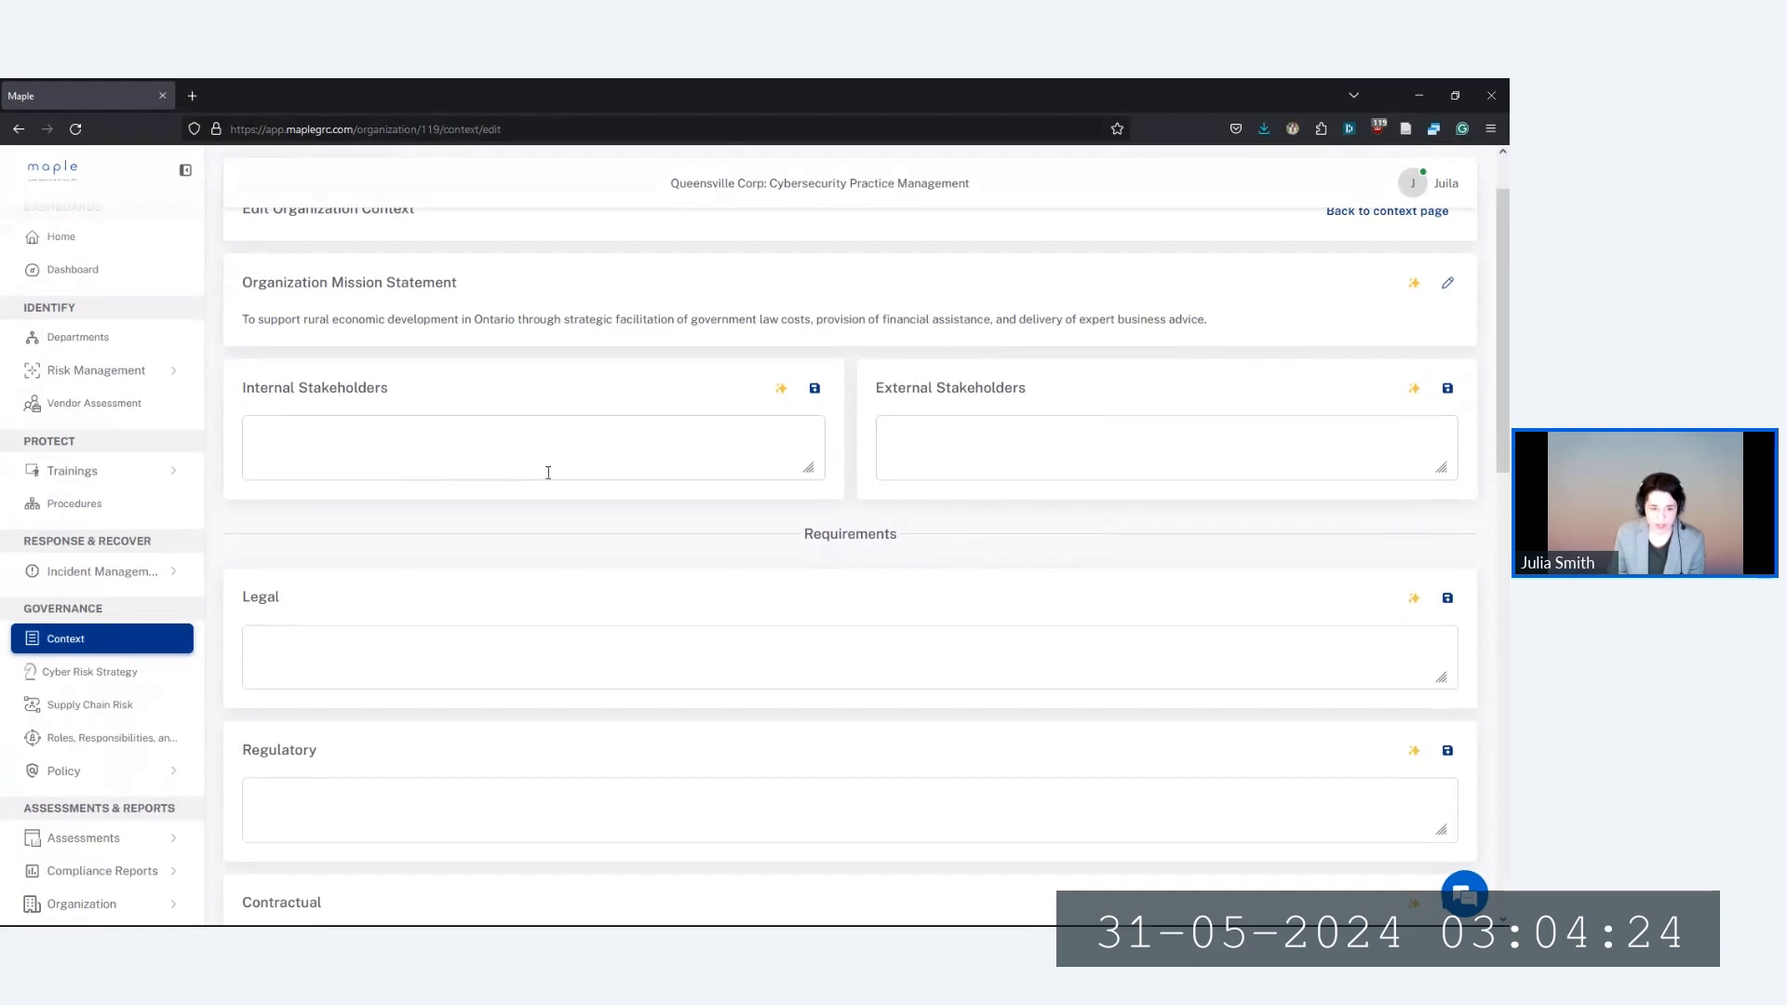
scroll(549, 469, down, 2)
scroll(557, 473, up, 3)
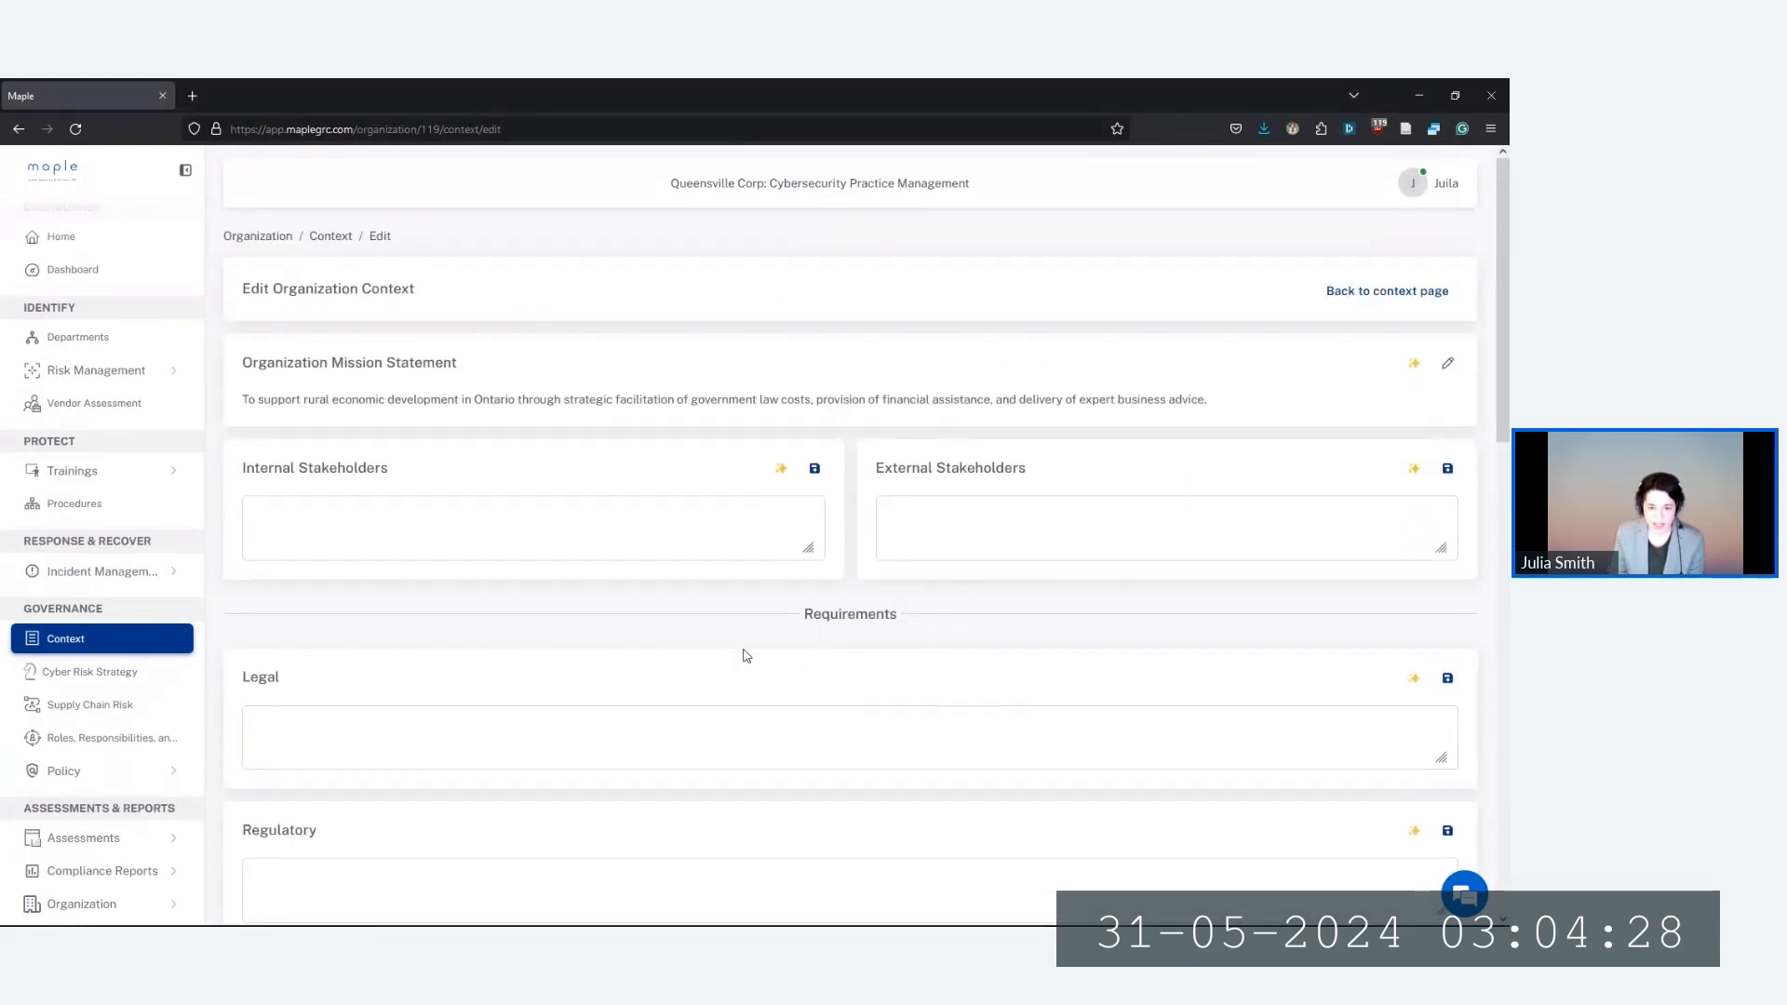
scroll(731, 654, down, 1)
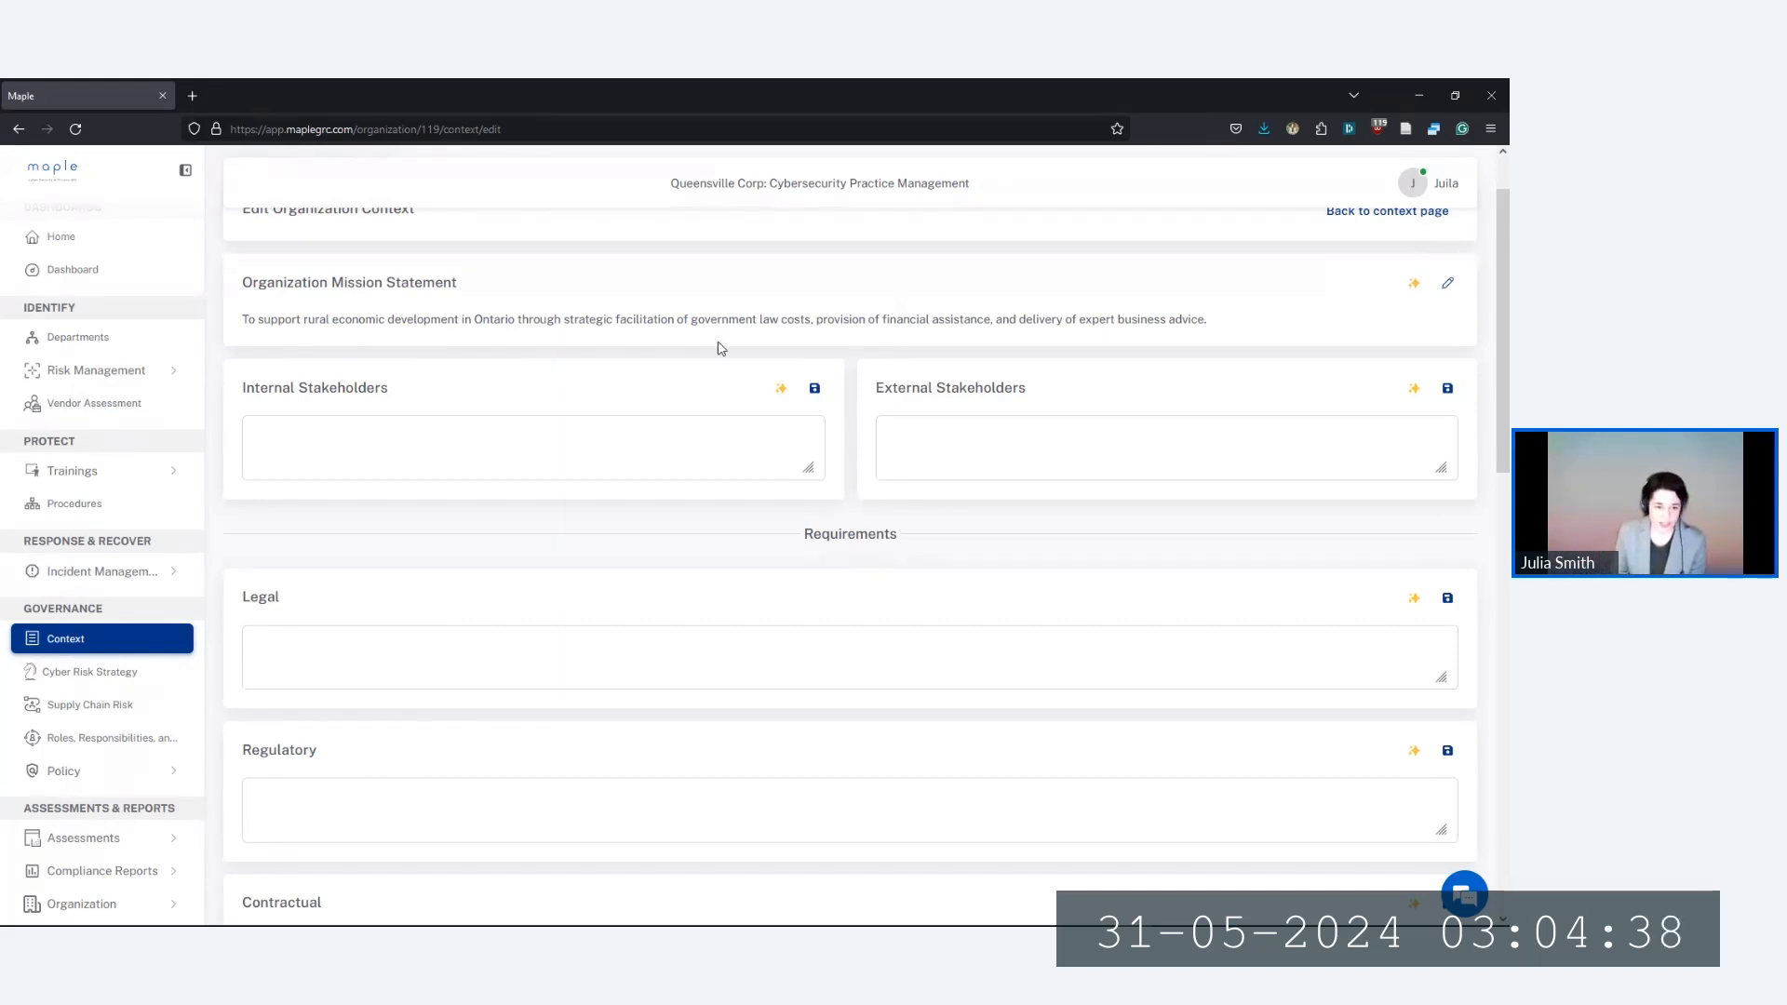
Auto-fill Internal Stakeholders with Board of Directors, Management Team, Employees
click(781, 389)
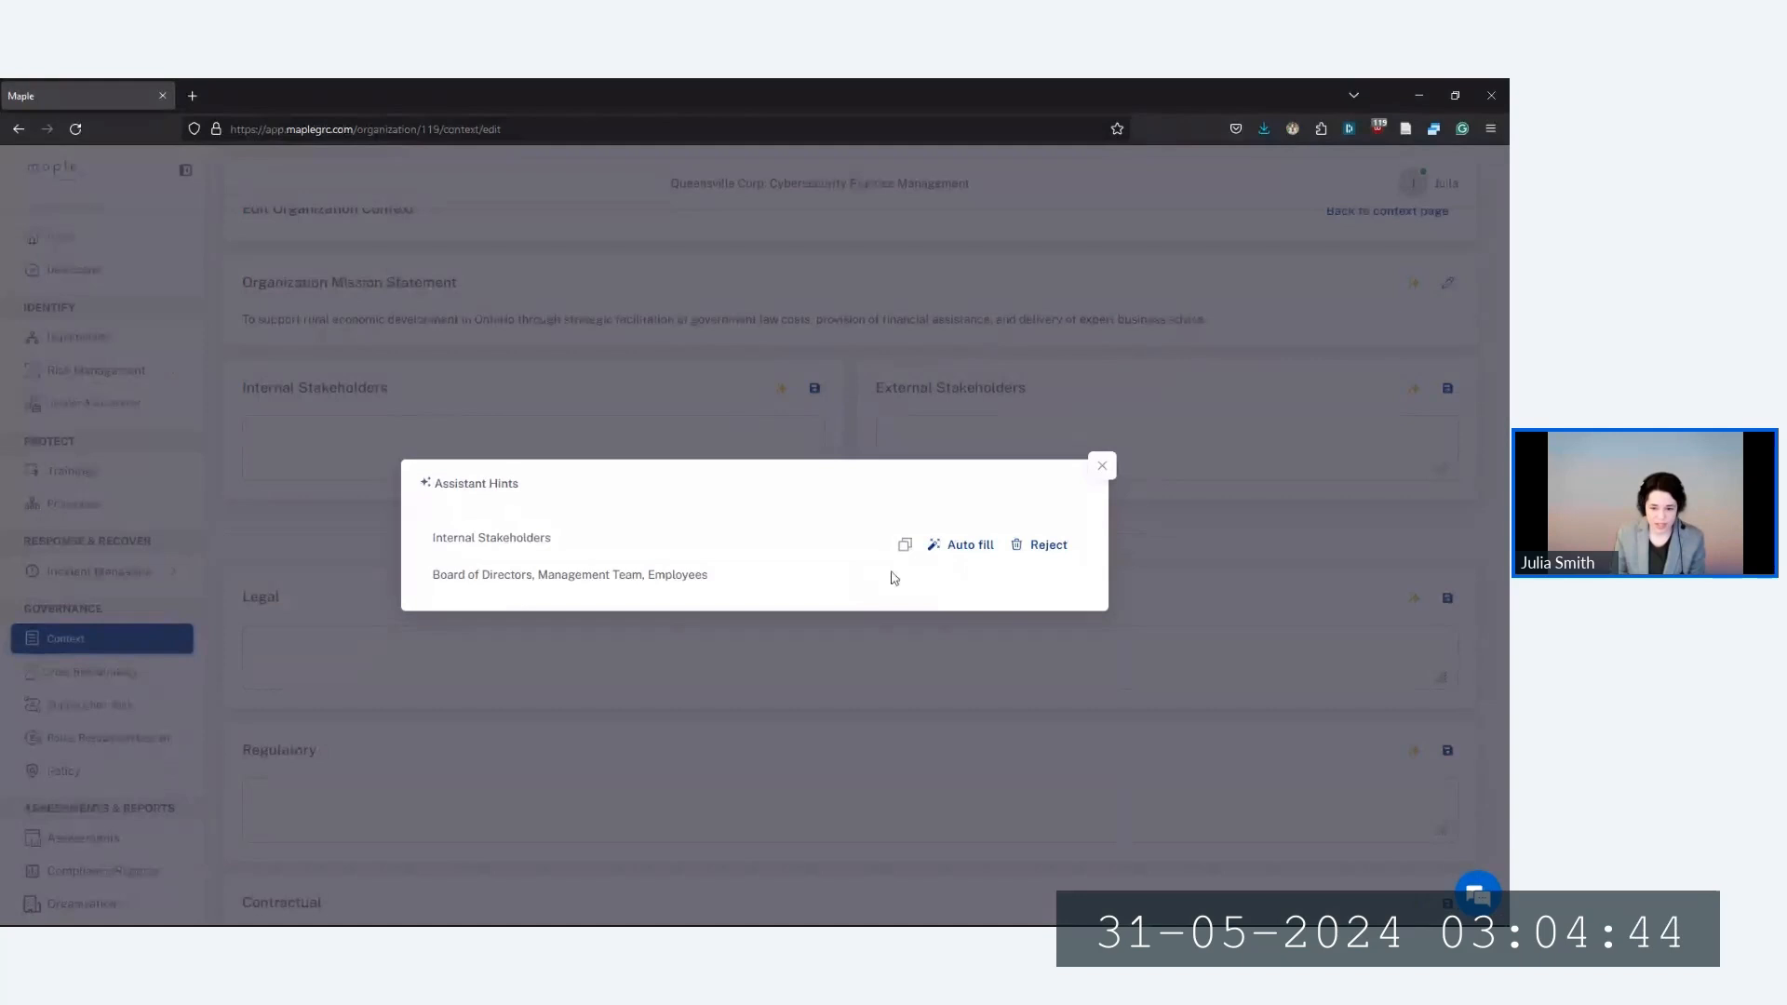
click(974, 547)
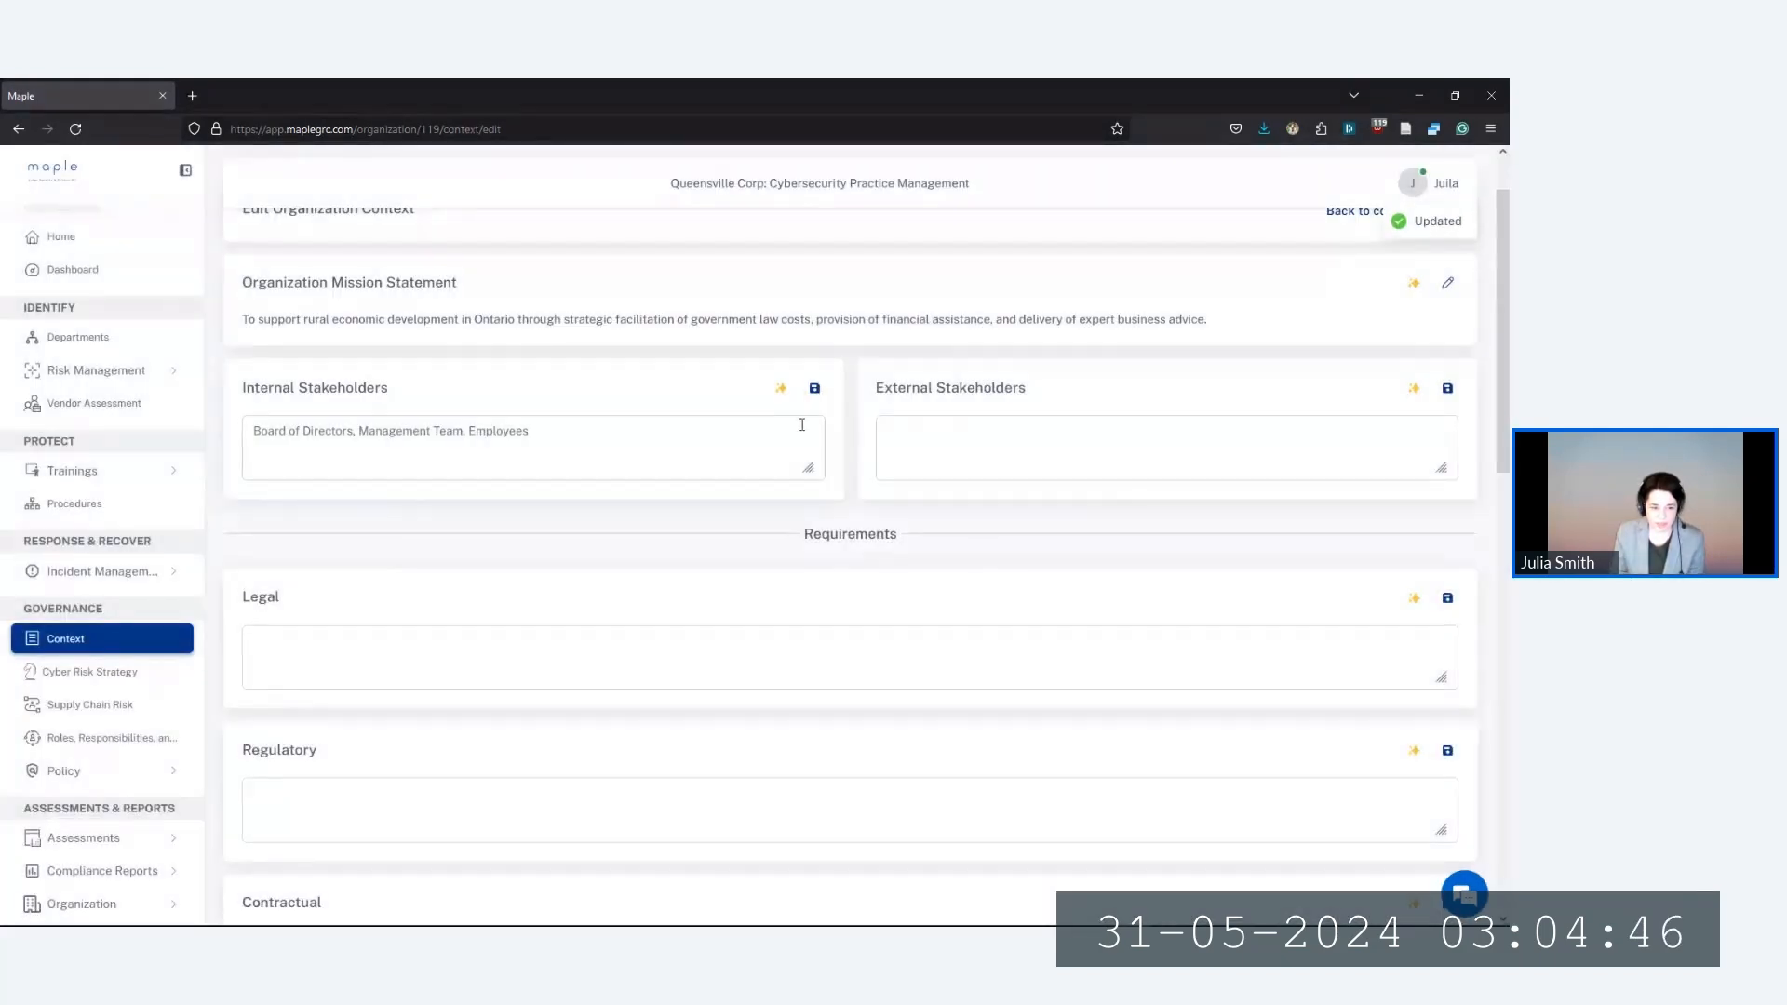
drag(578, 435, 251, 433)
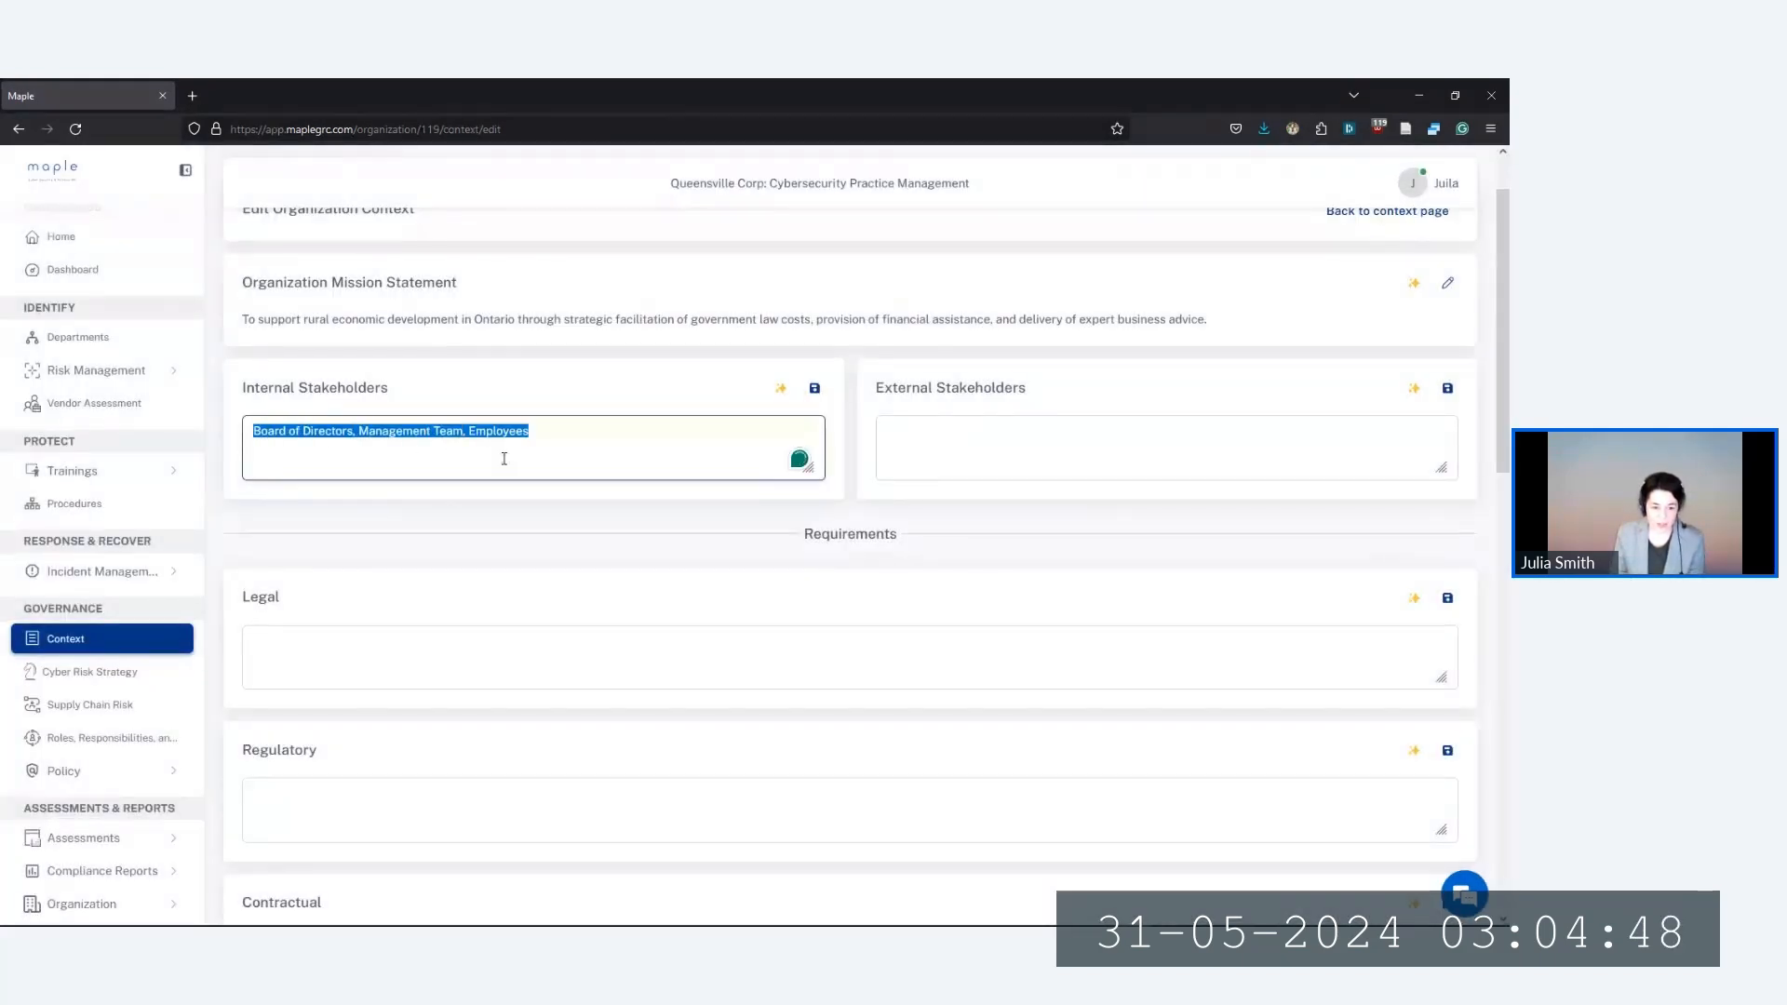
click(549, 460)
scroll(693, 509, down, 4)
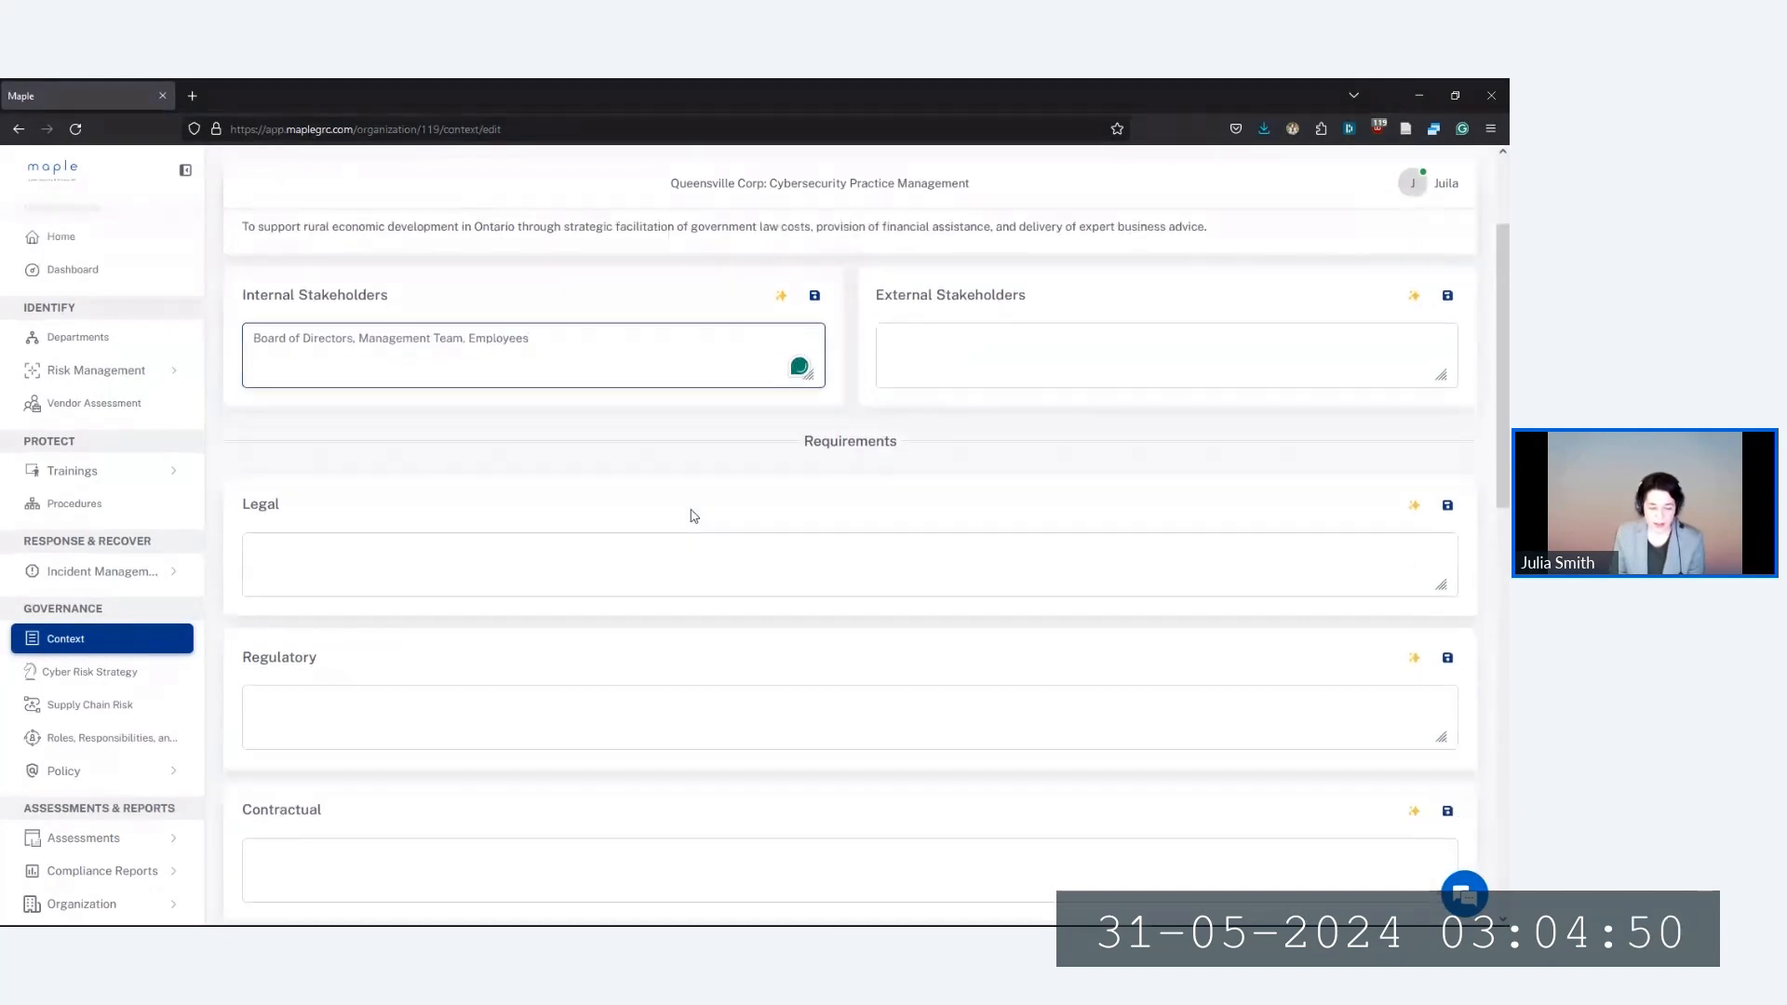
scroll(692, 509, down, 4)
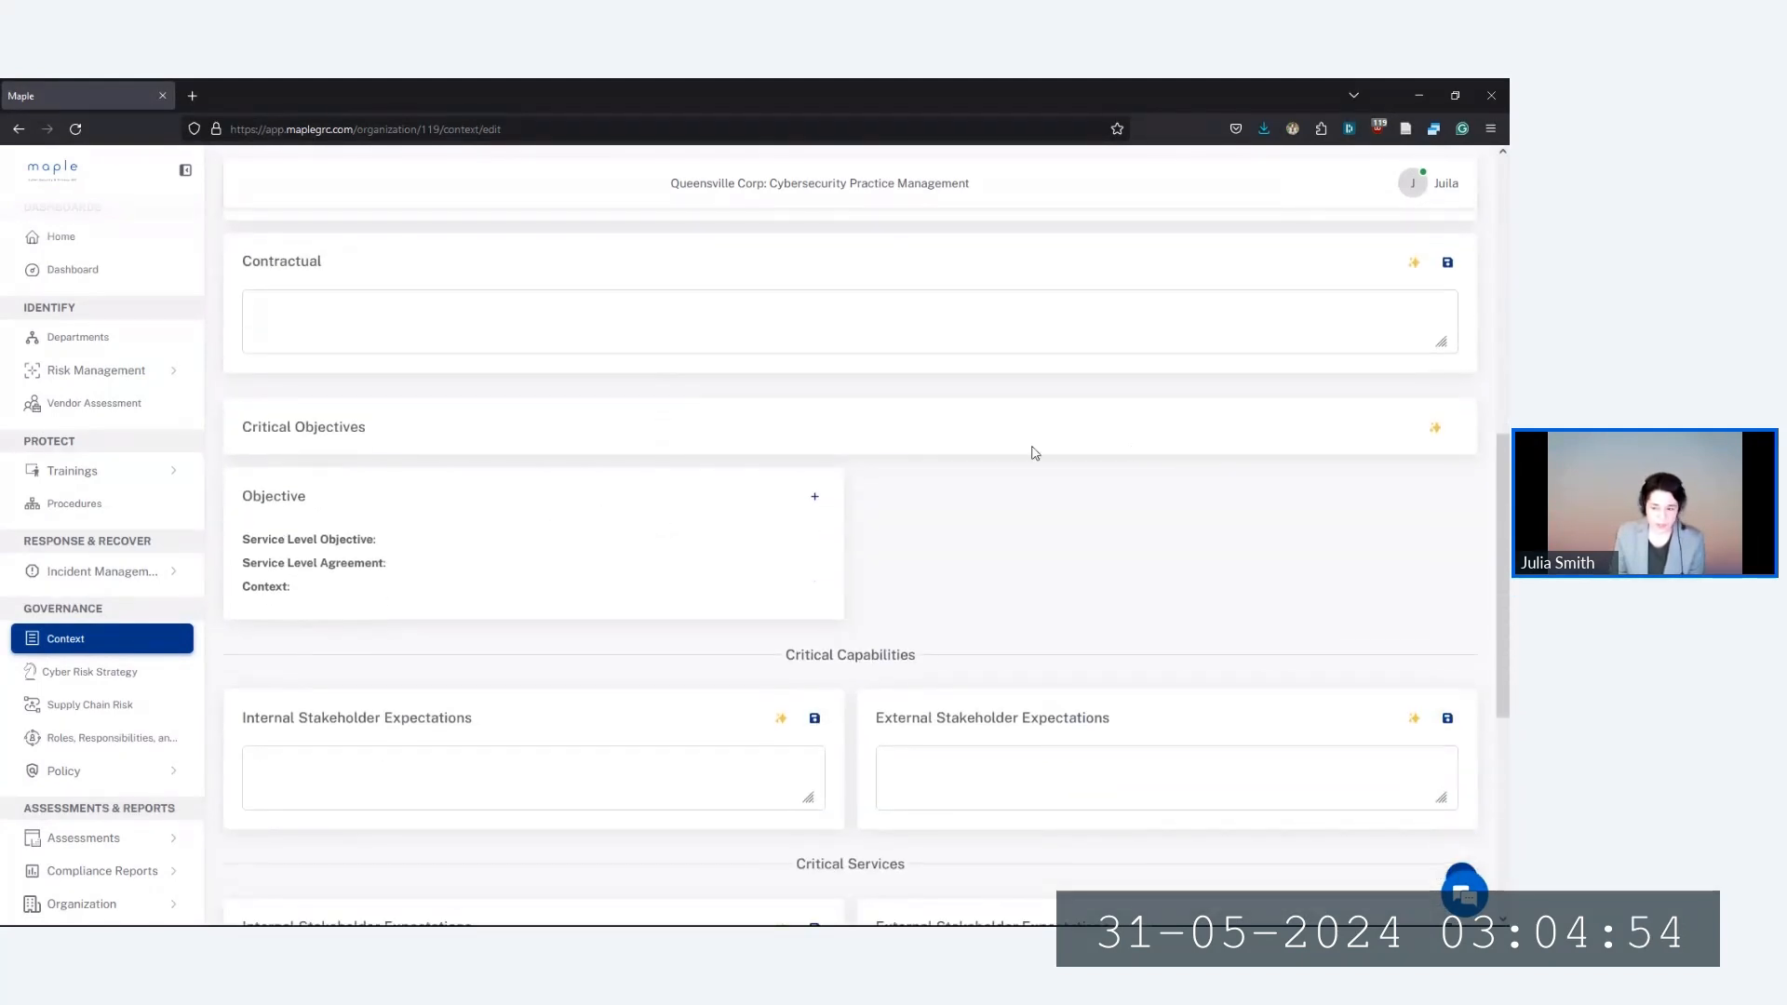
click(1437, 430)
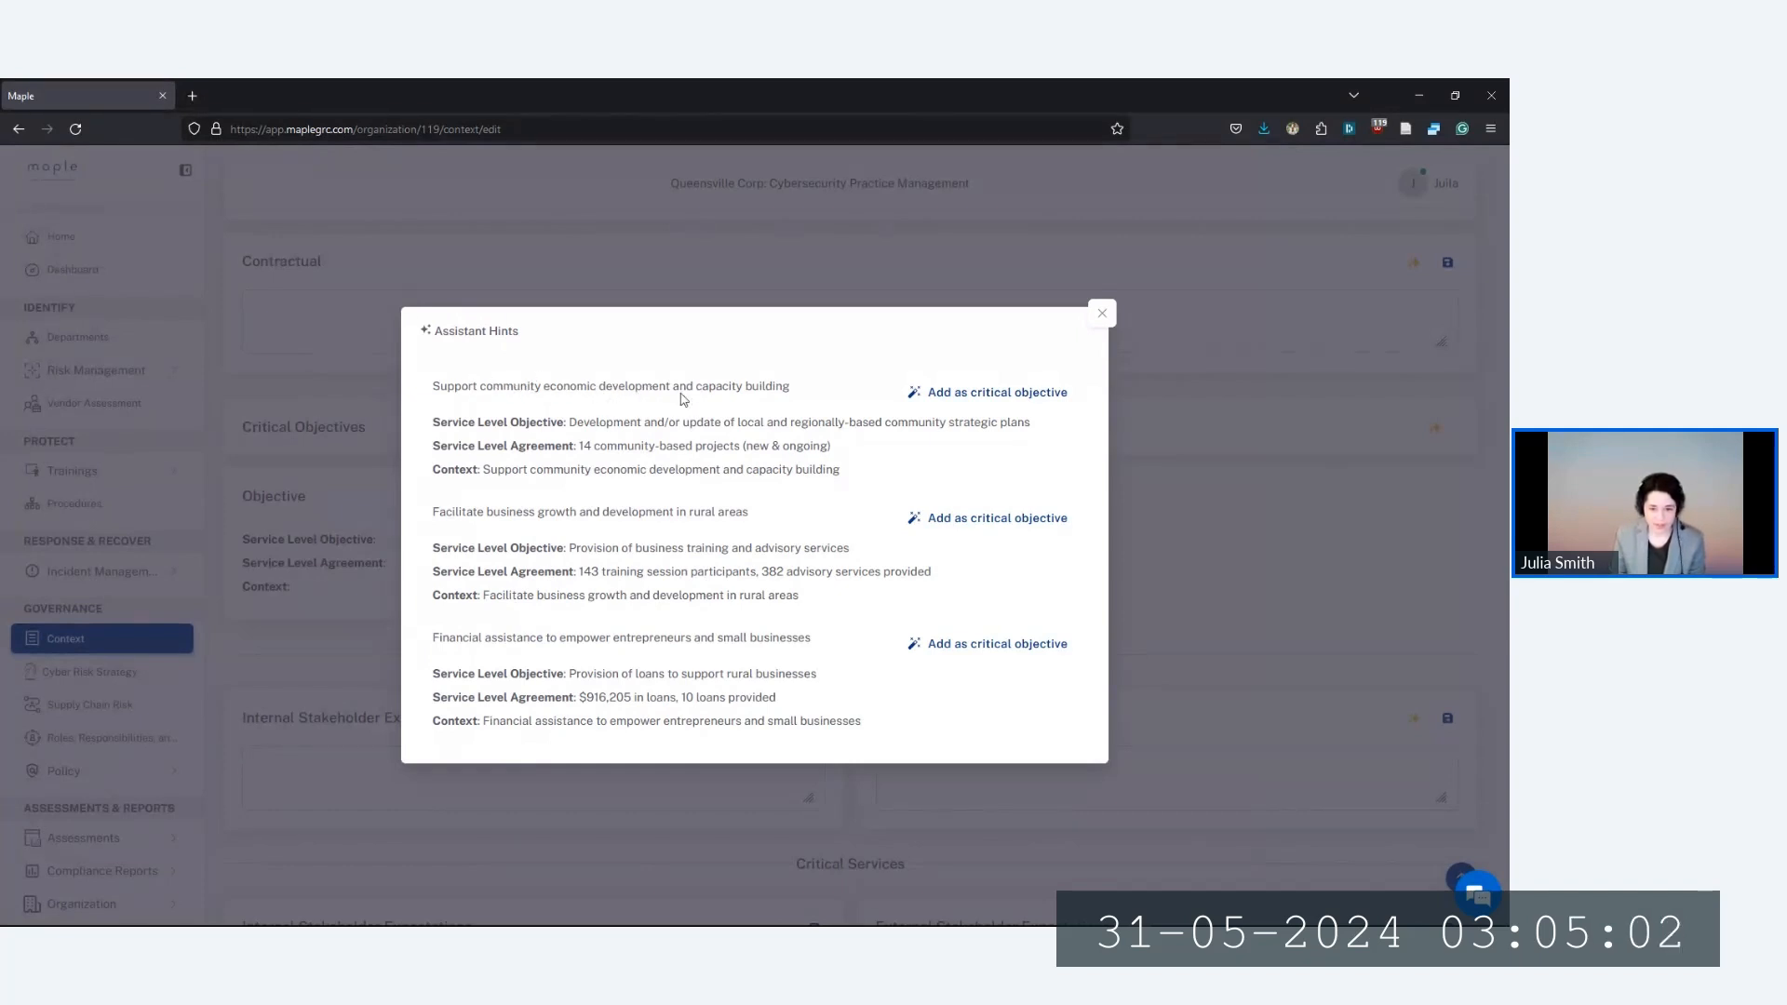
click(977, 393)
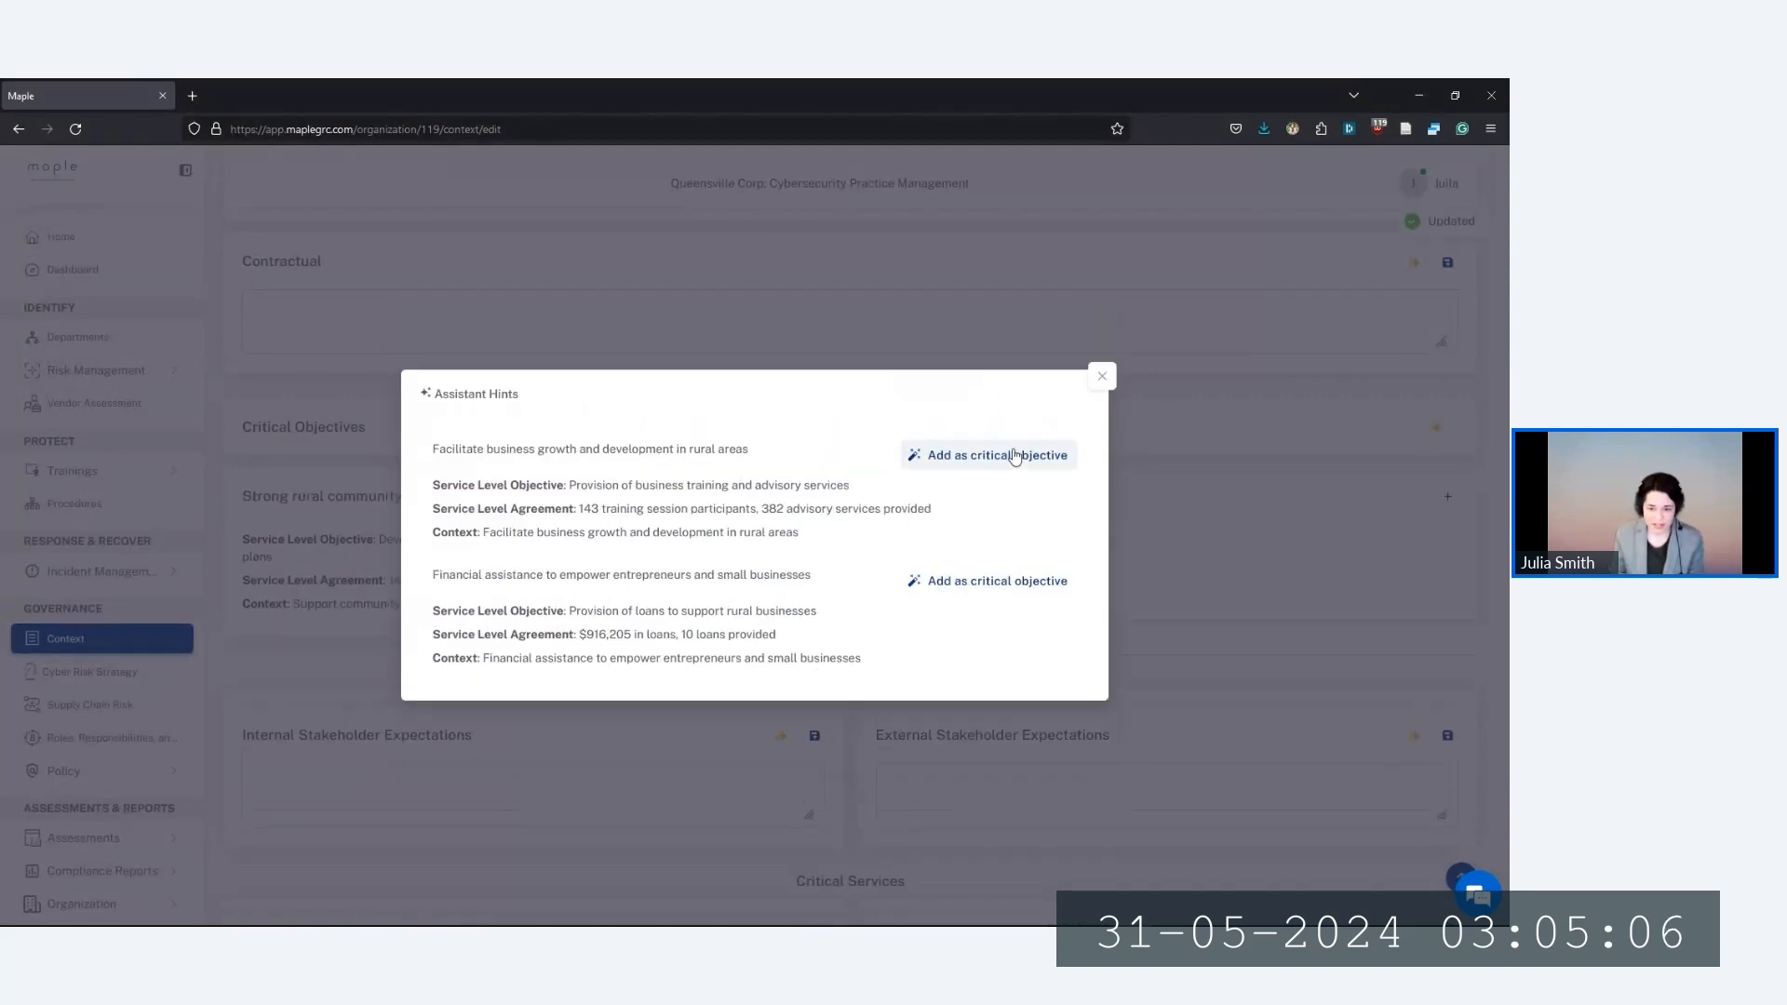
click(992, 458)
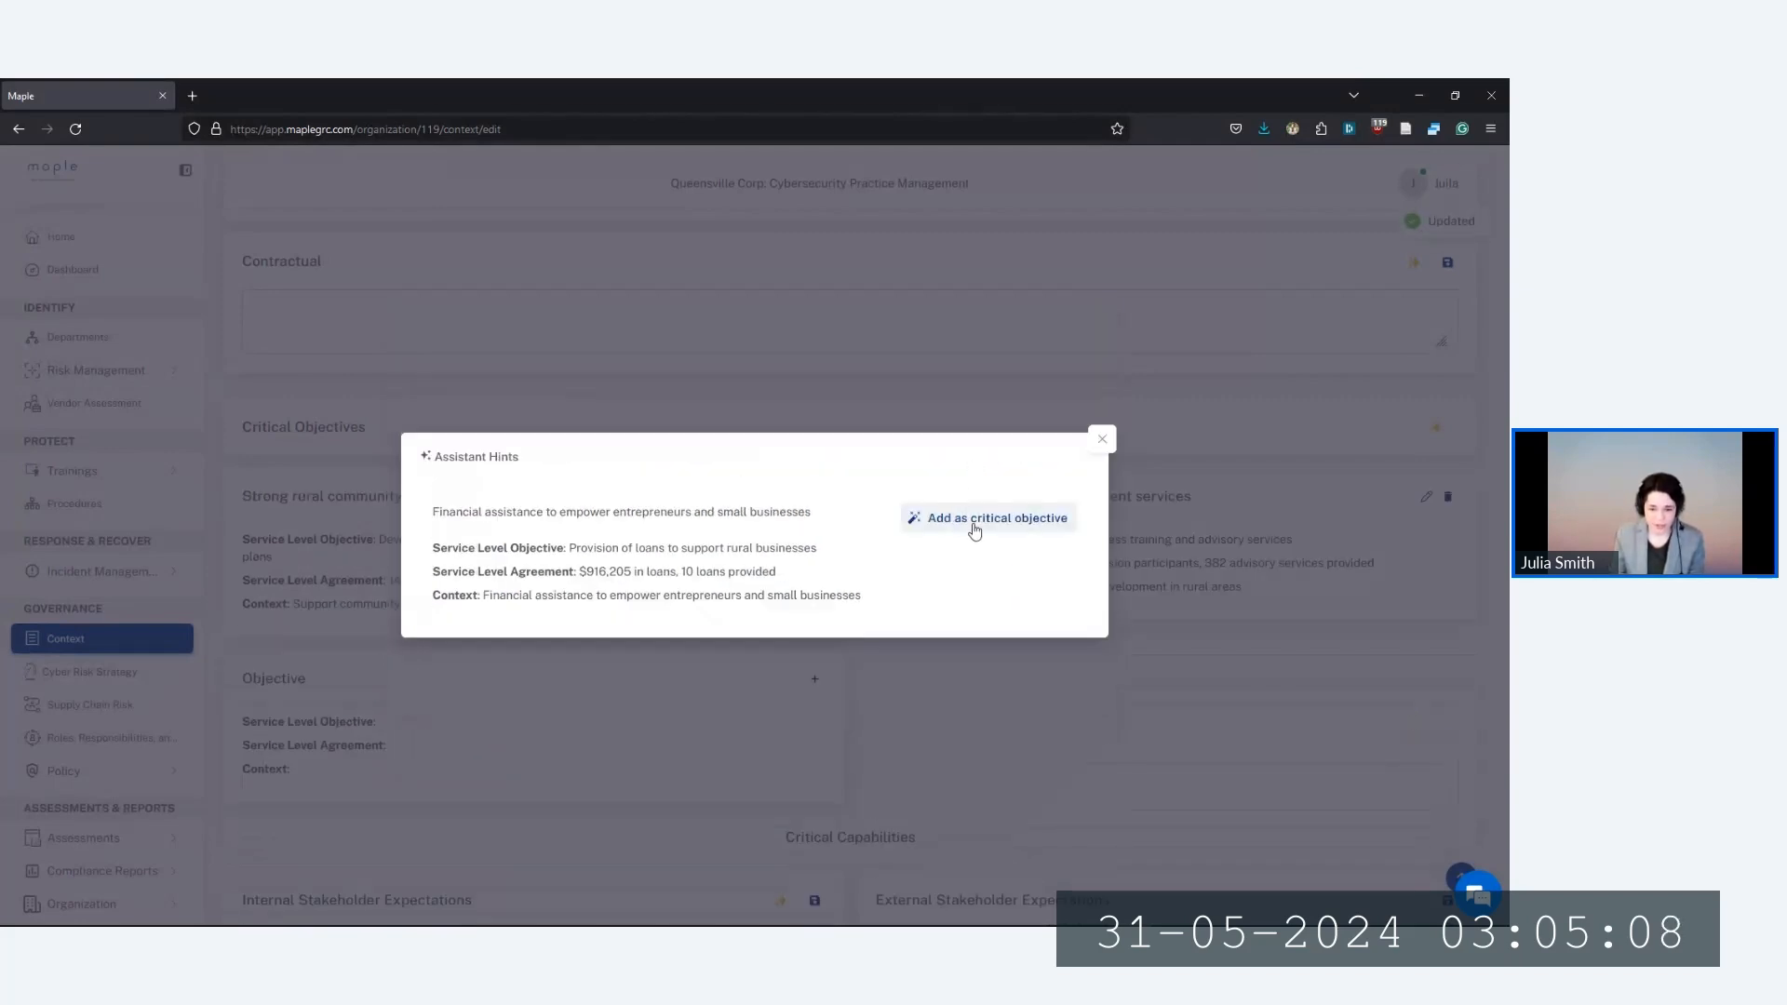
click(968, 522)
click(1102, 502)
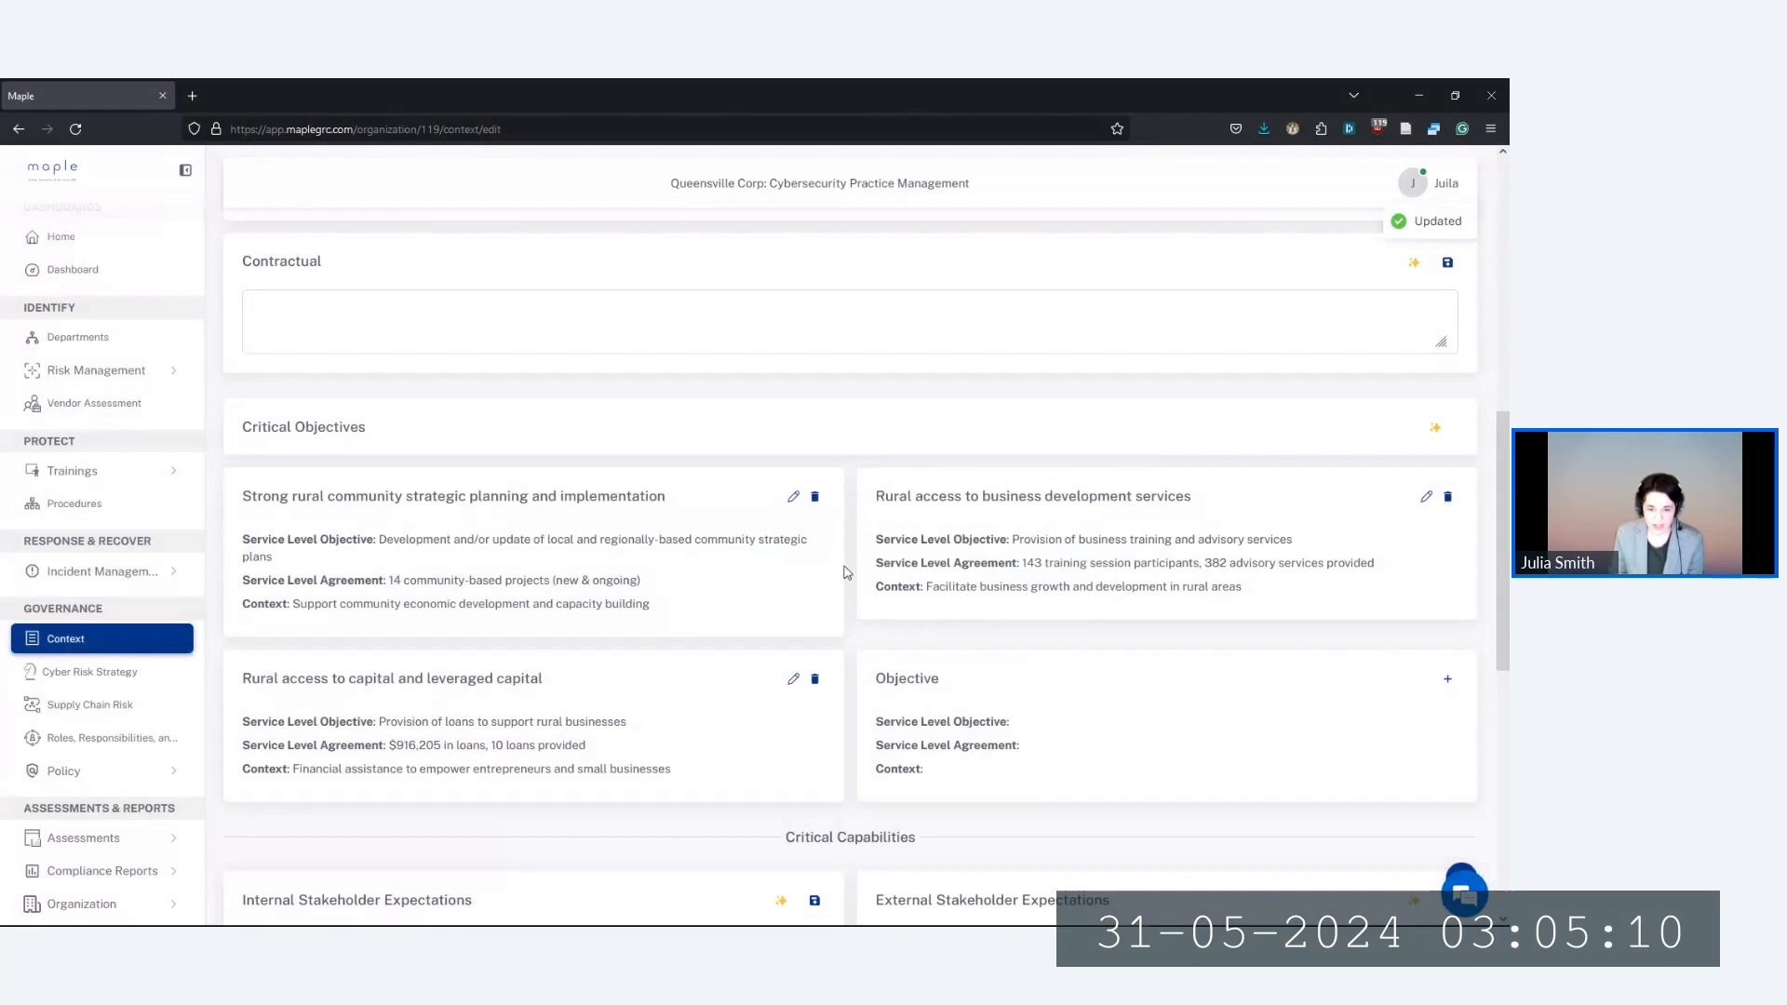
scroll(860, 416, down, 1)
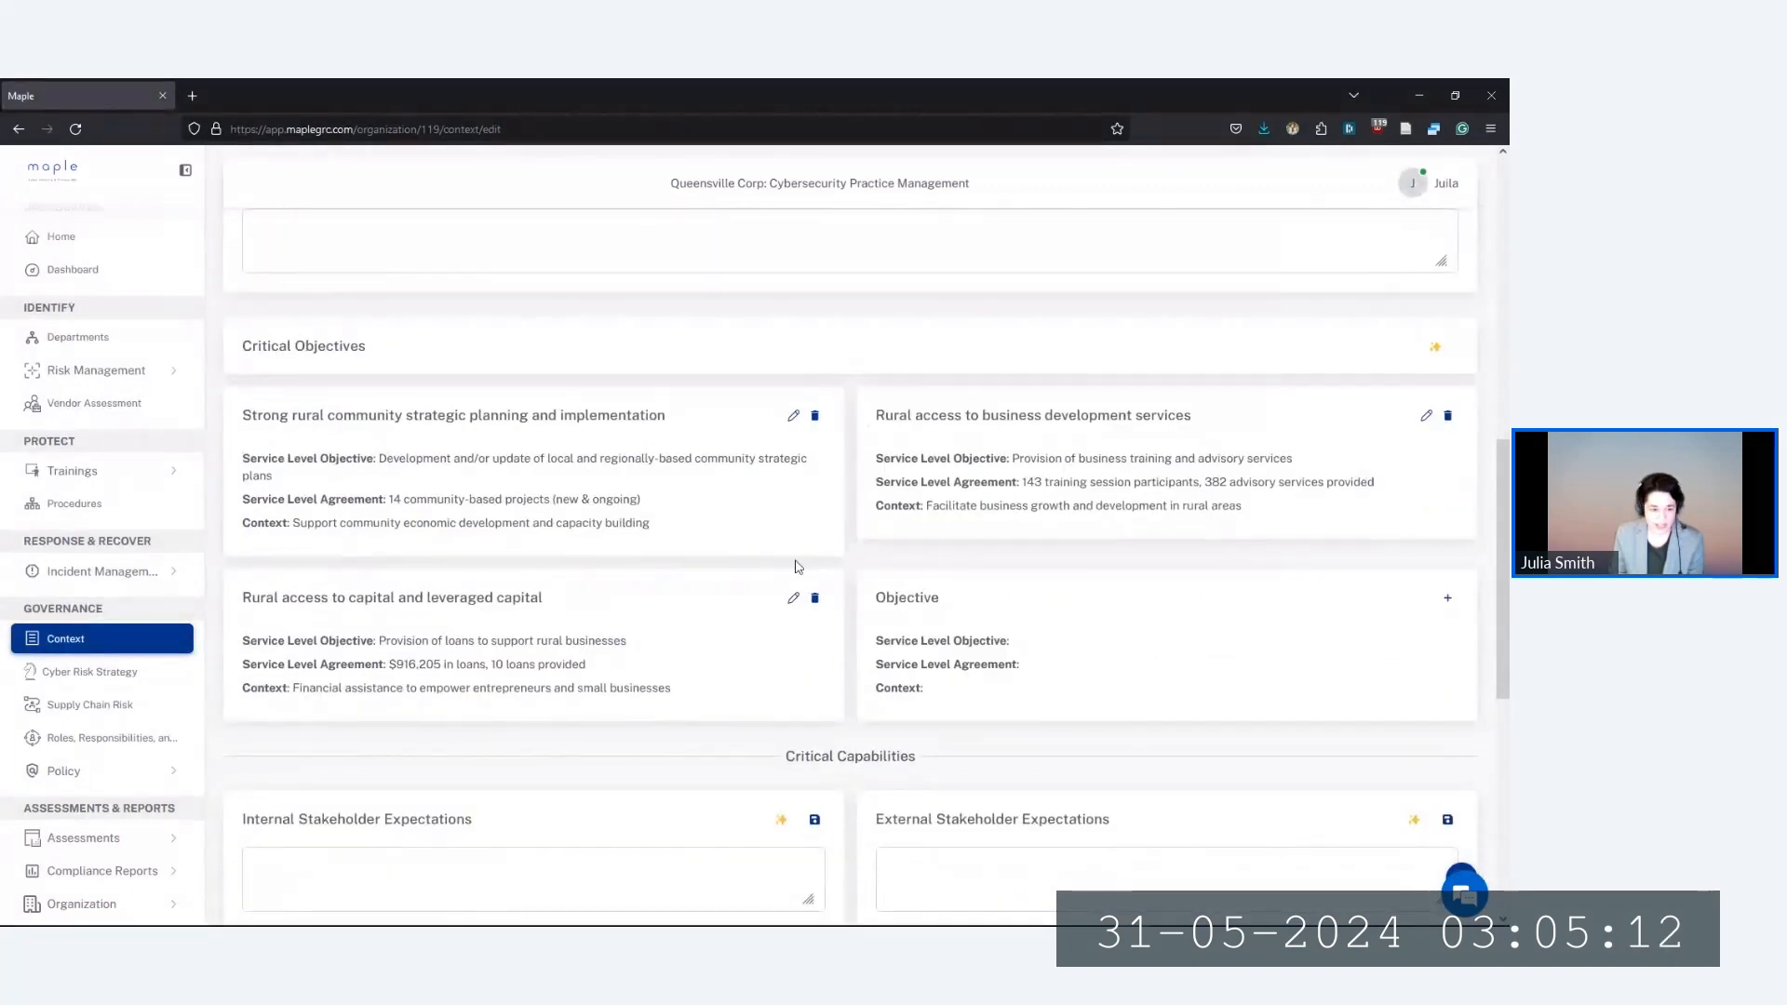
scroll(773, 559, down, 1)
scroll(778, 570, down, 3)
scroll(778, 570, down, 2)
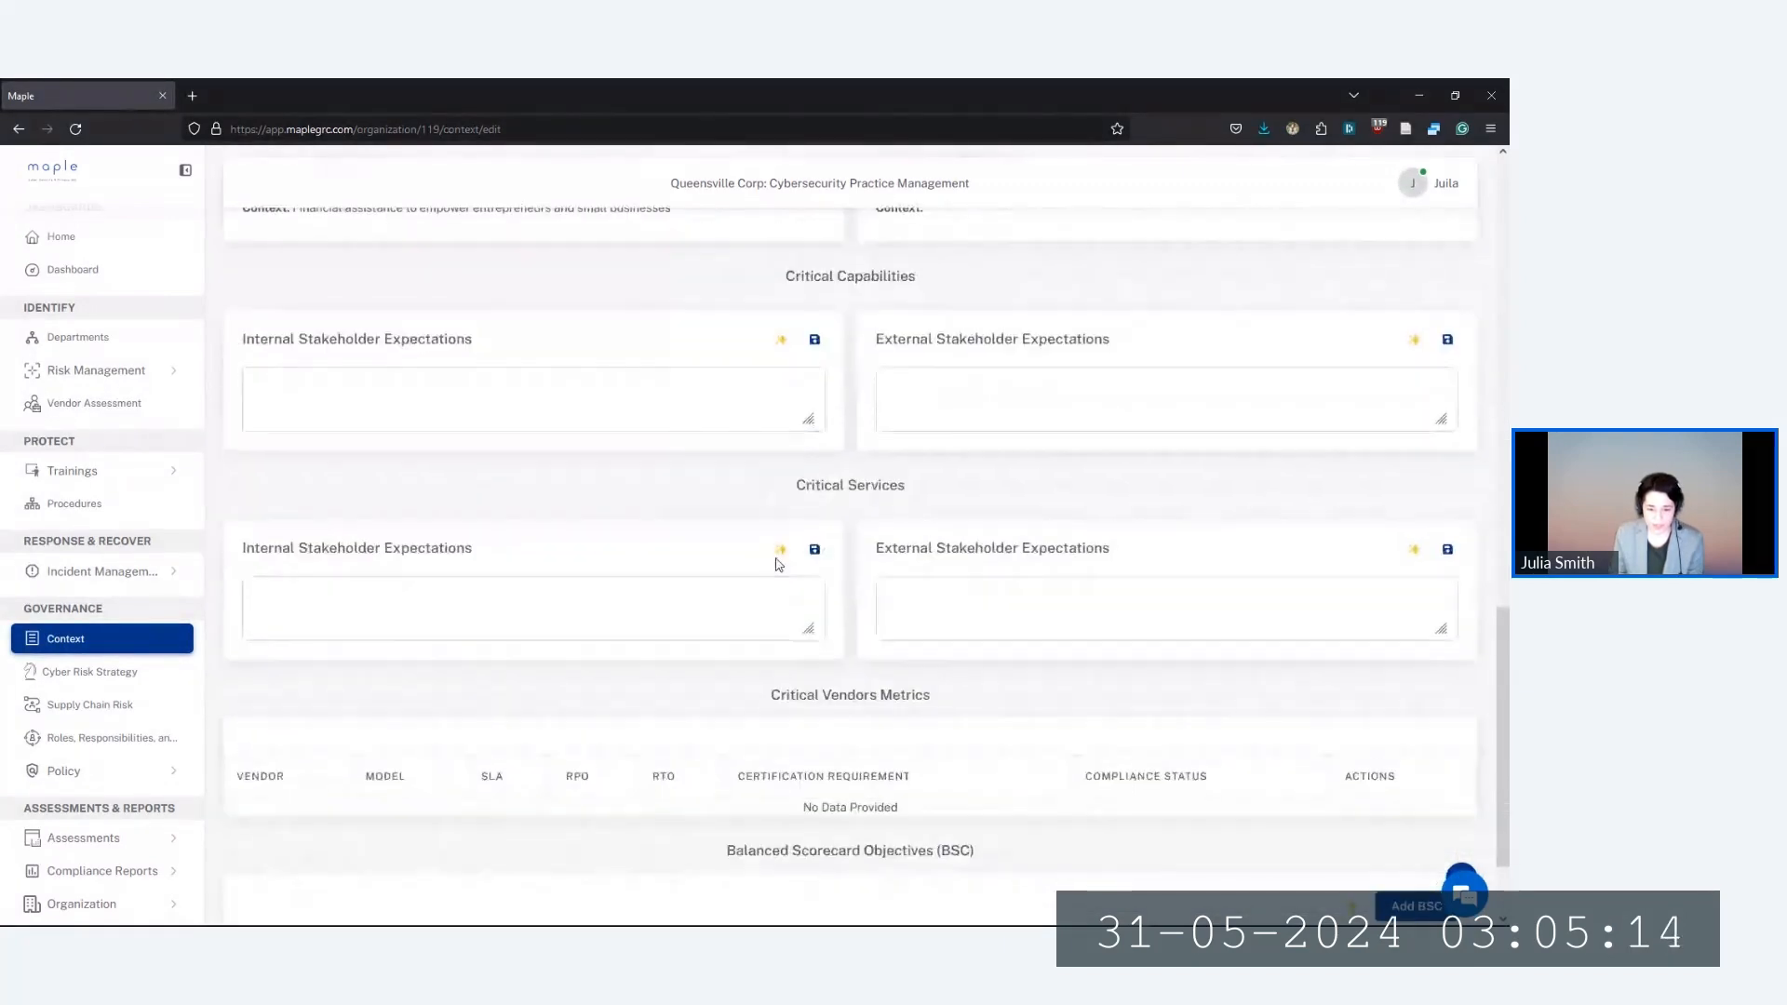
scroll(773, 563, down, 2)
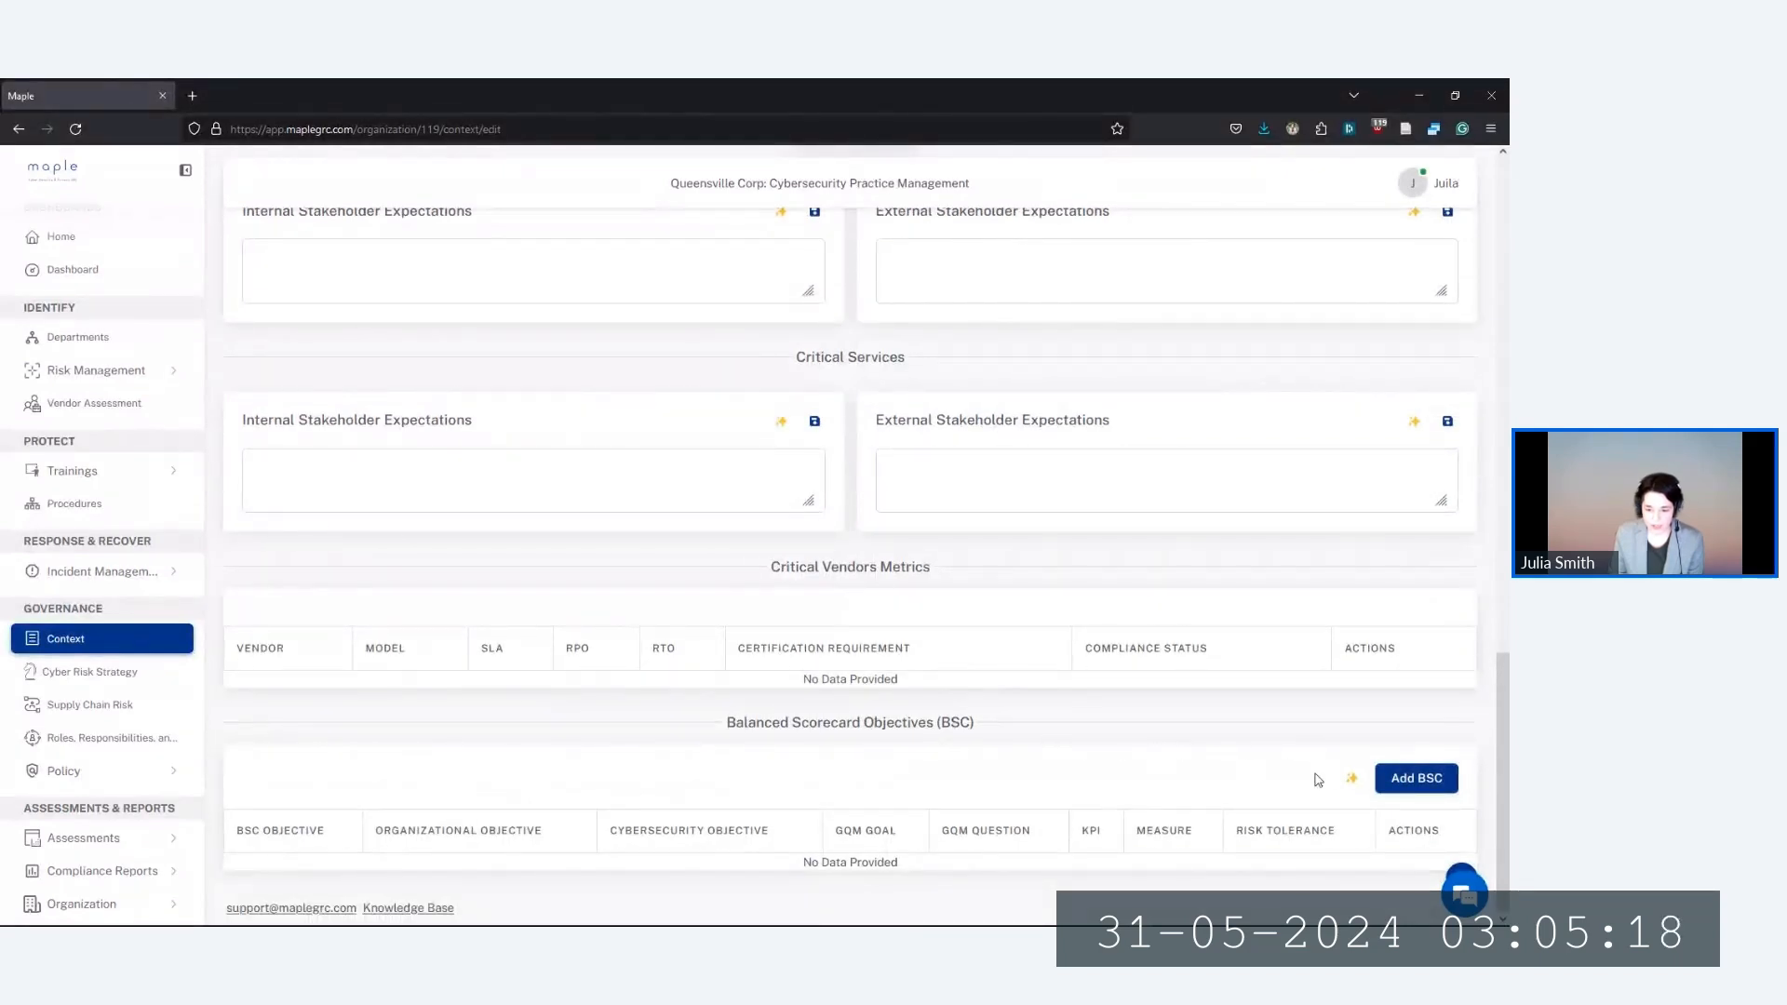
click(1351, 780)
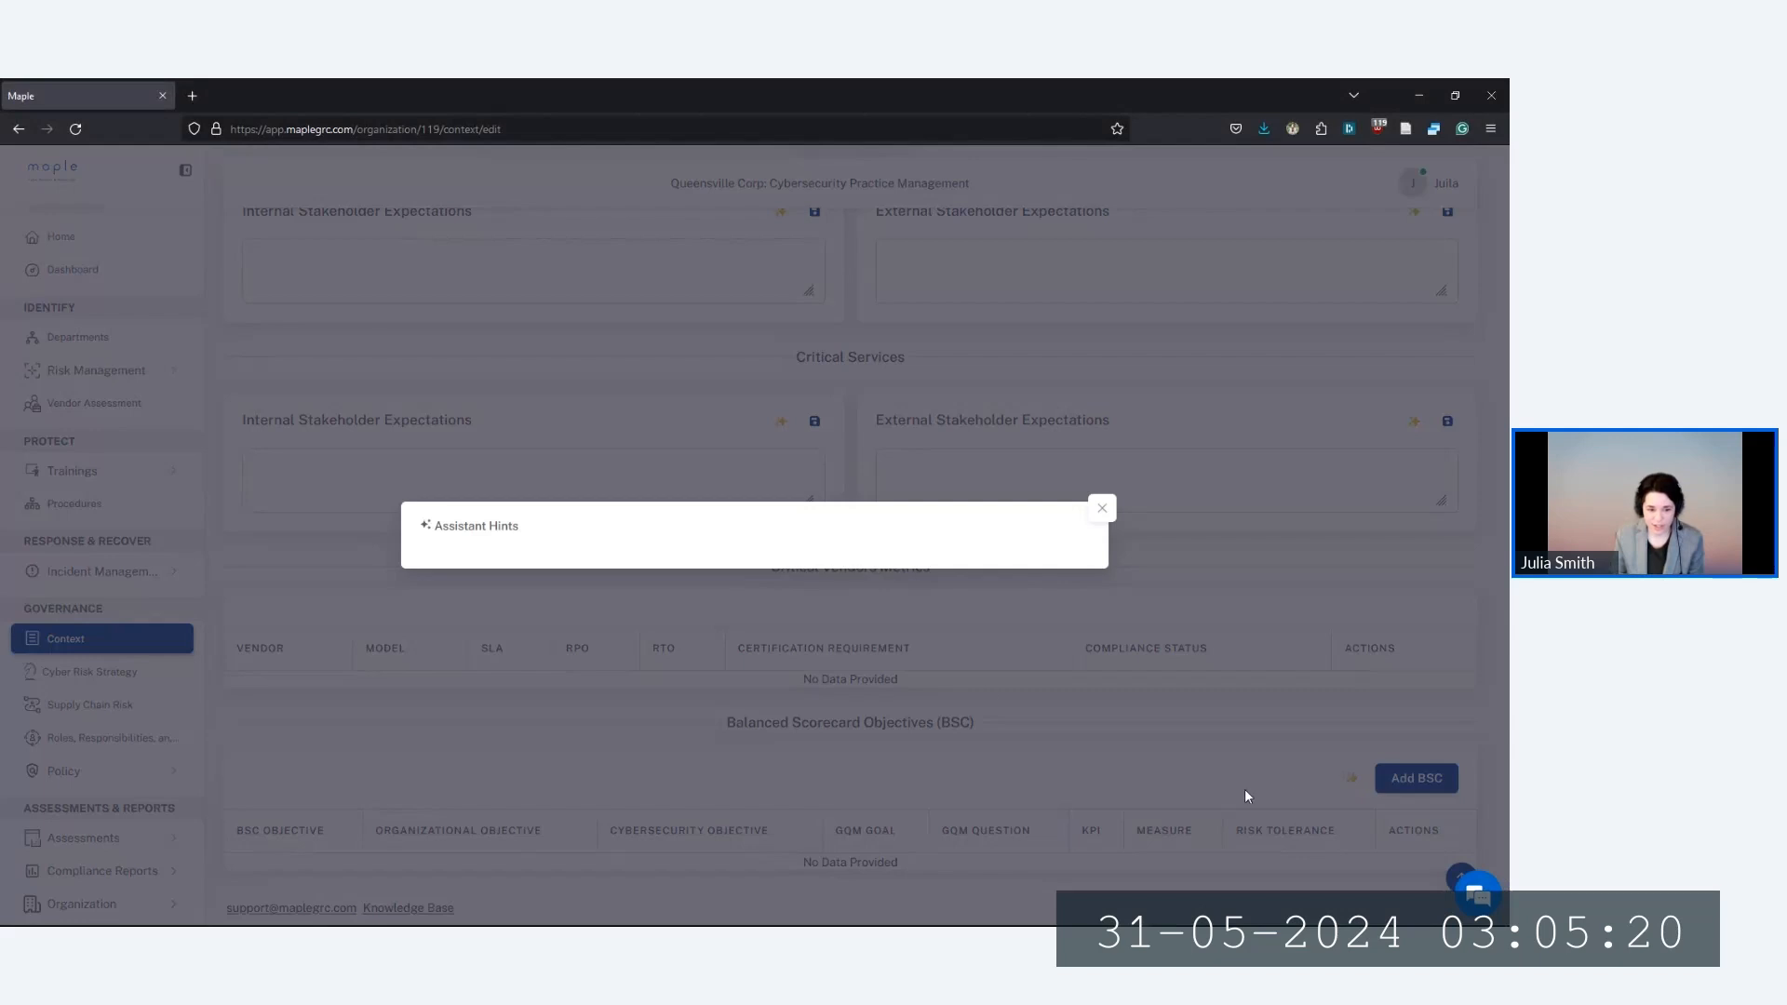
click(1100, 510)
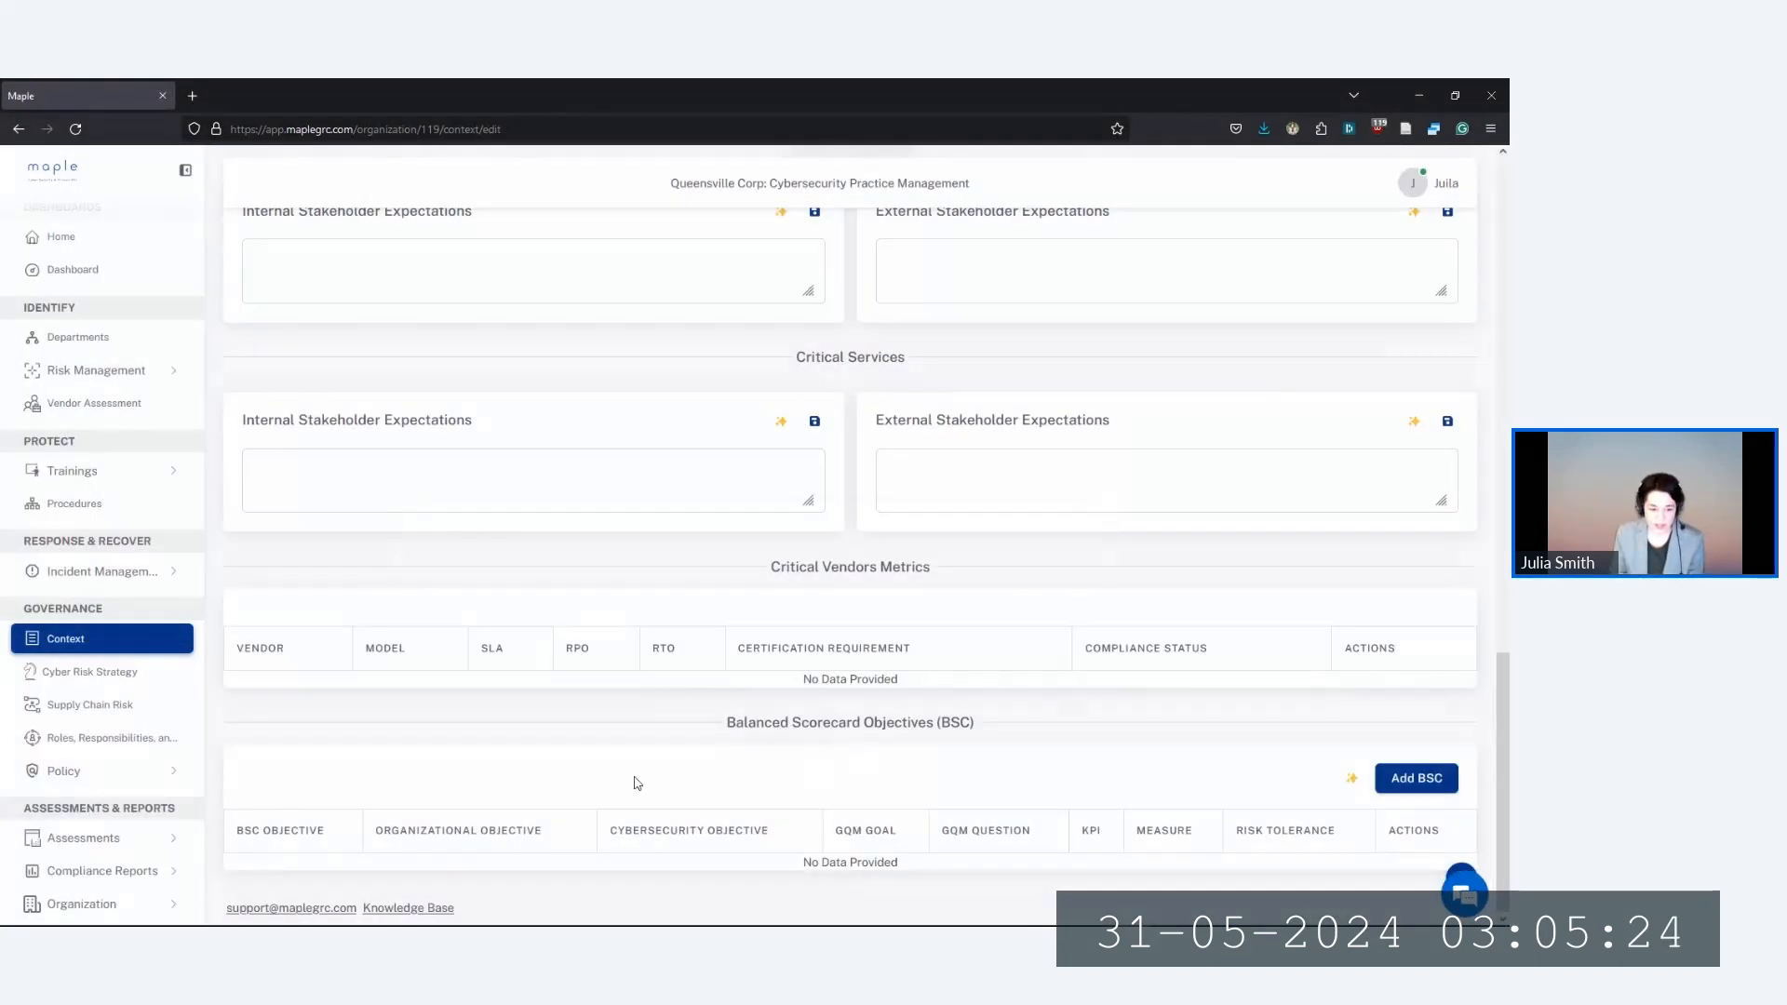
scroll(651, 787, up, 3)
scroll(665, 791, up, 10)
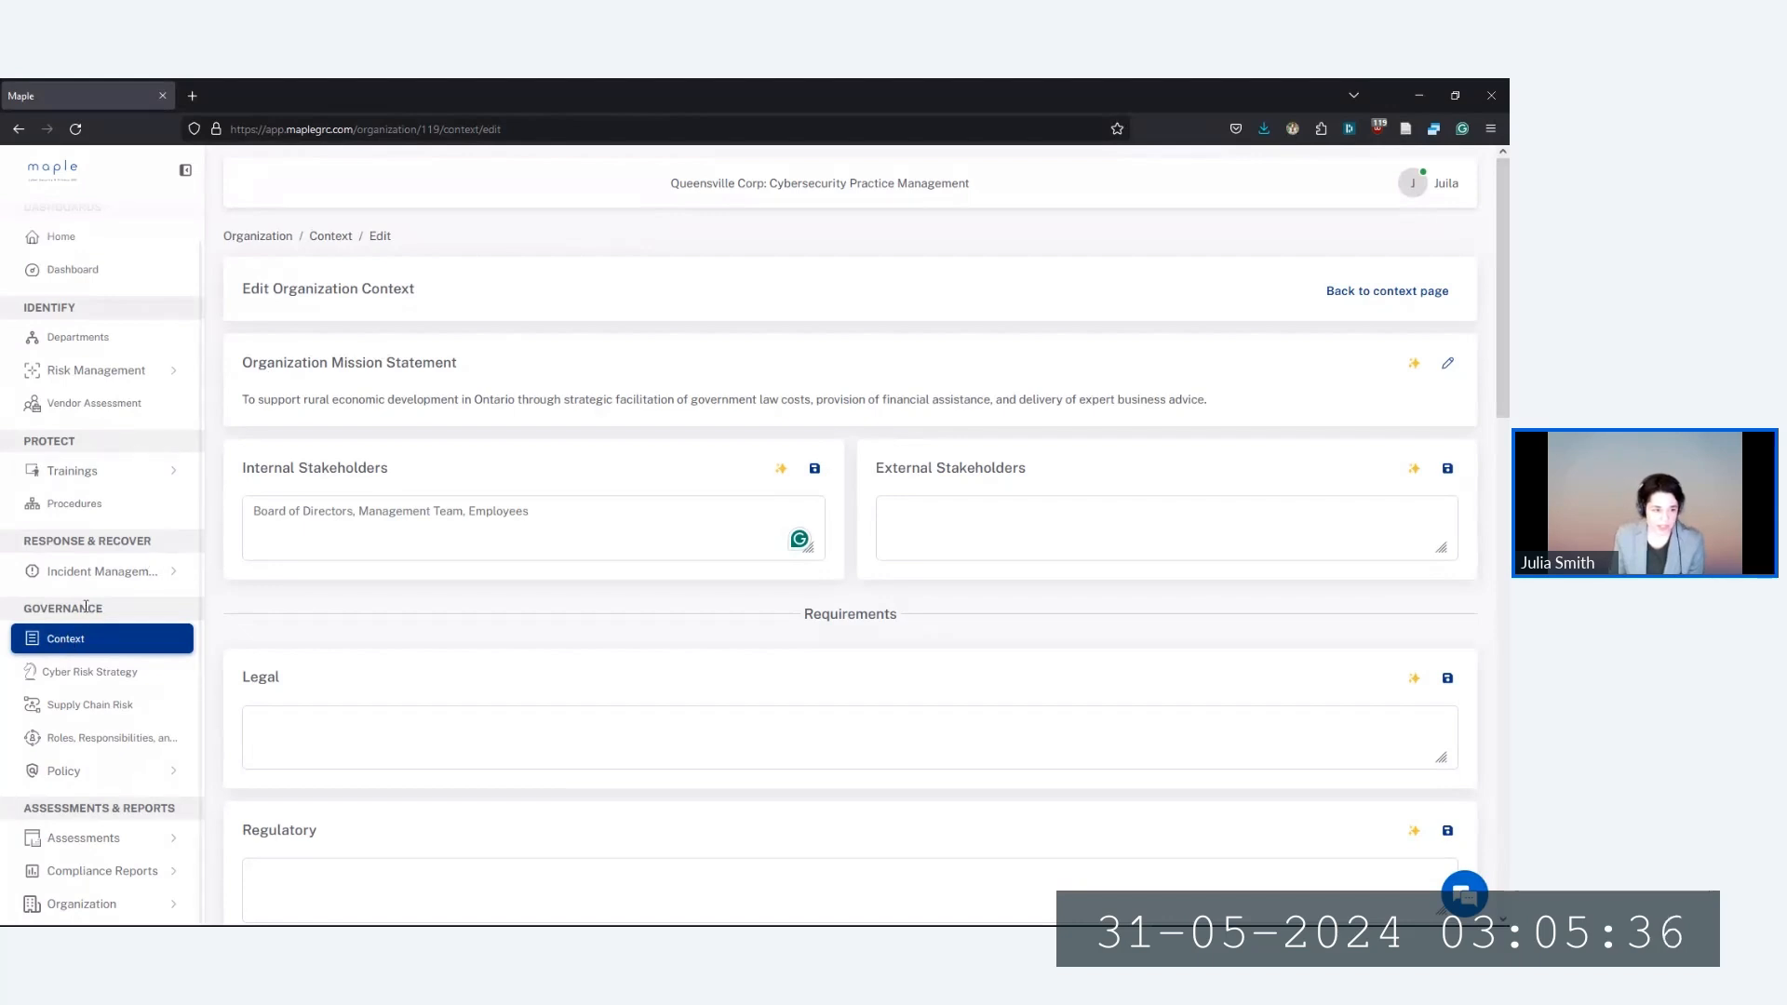
View the Departments overview, then go to the organization's Users list
click(100, 343)
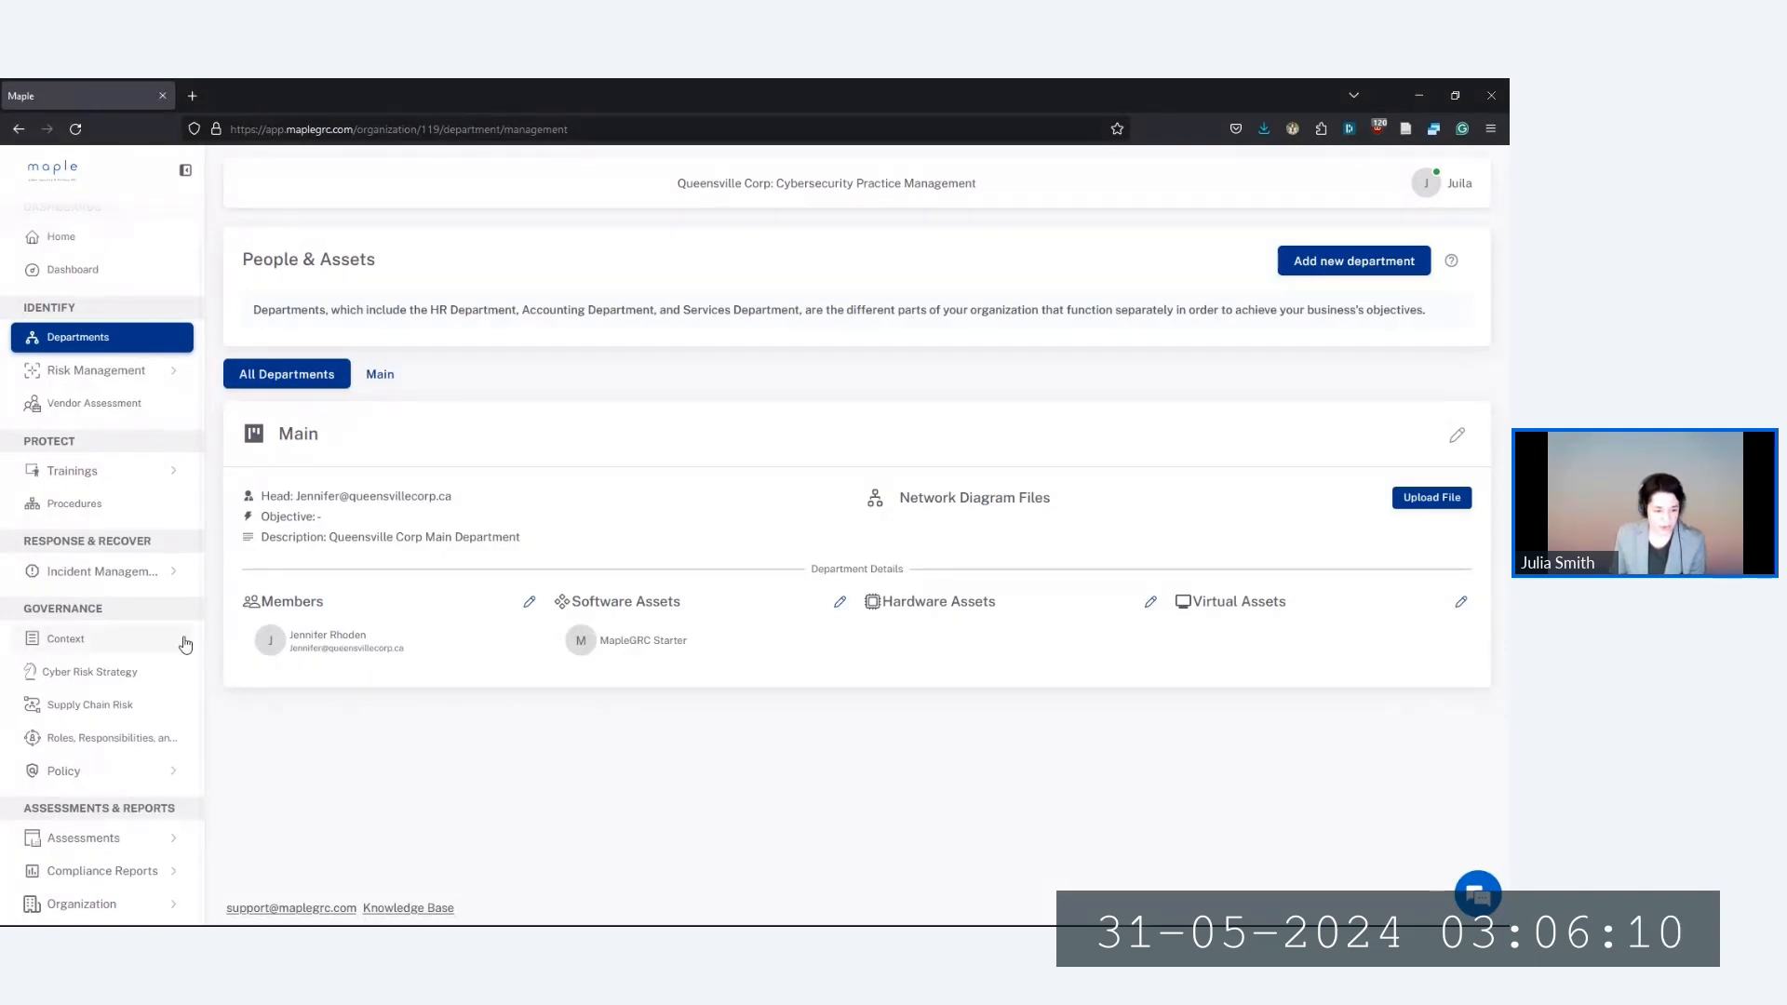
click(109, 905)
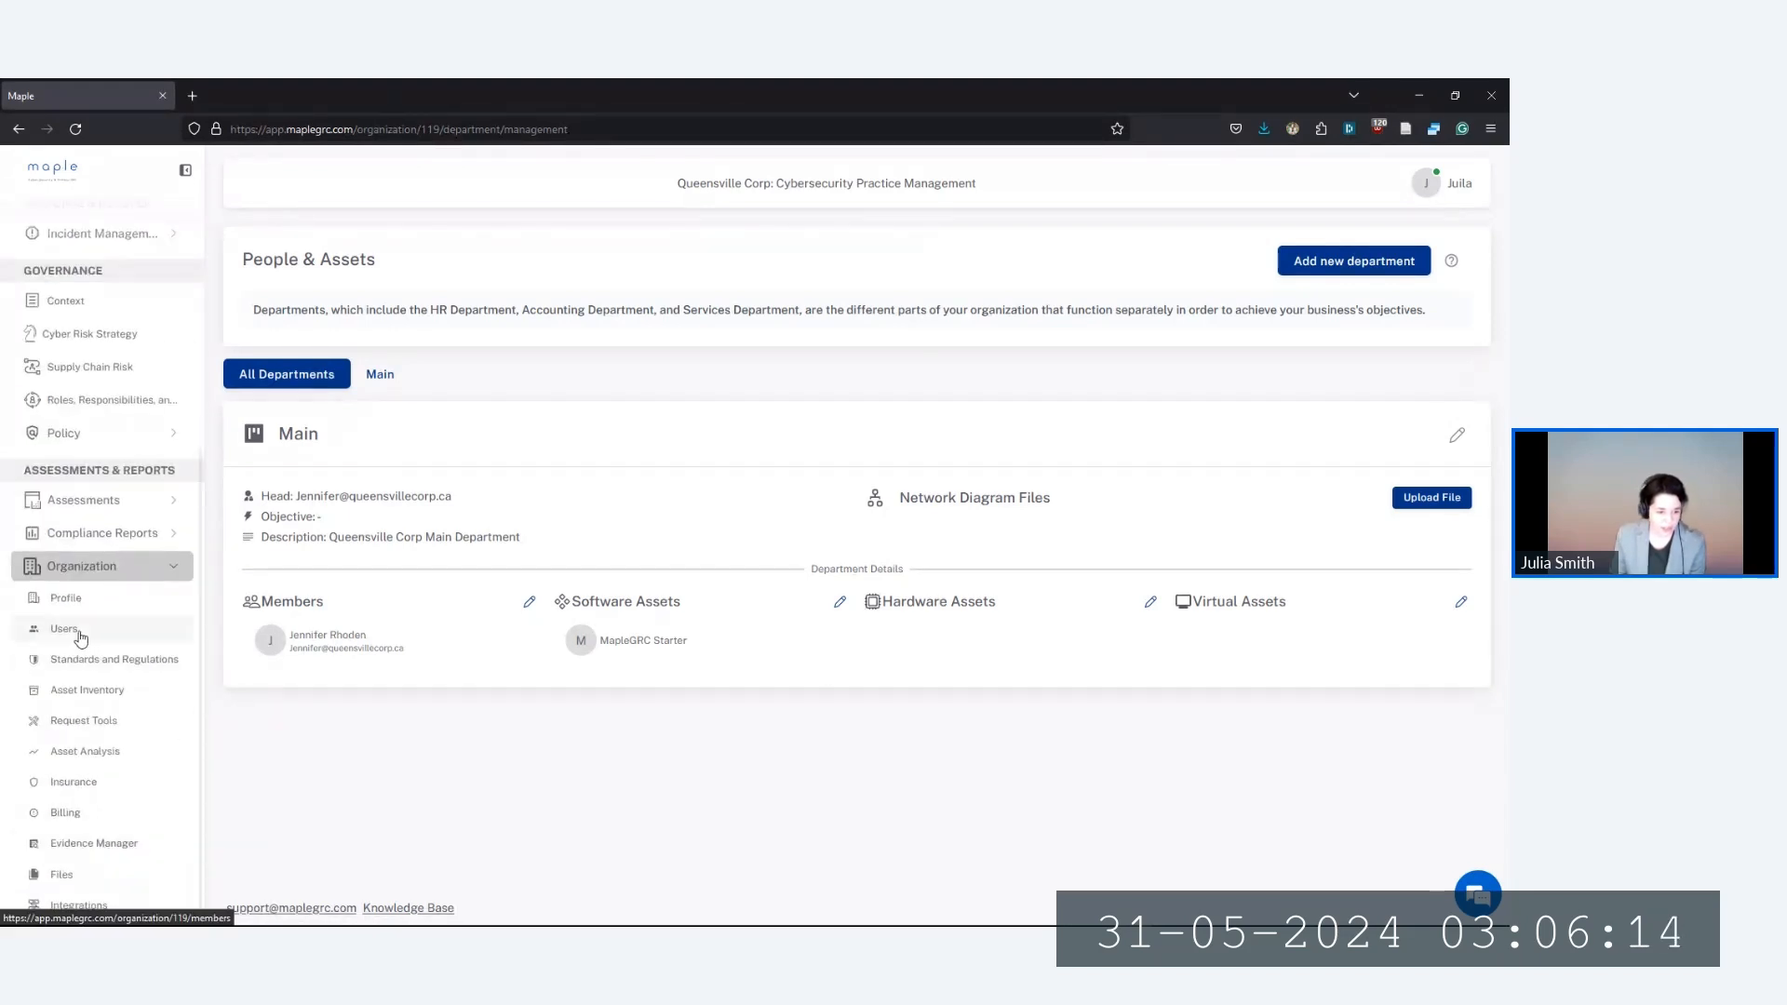
click(79, 631)
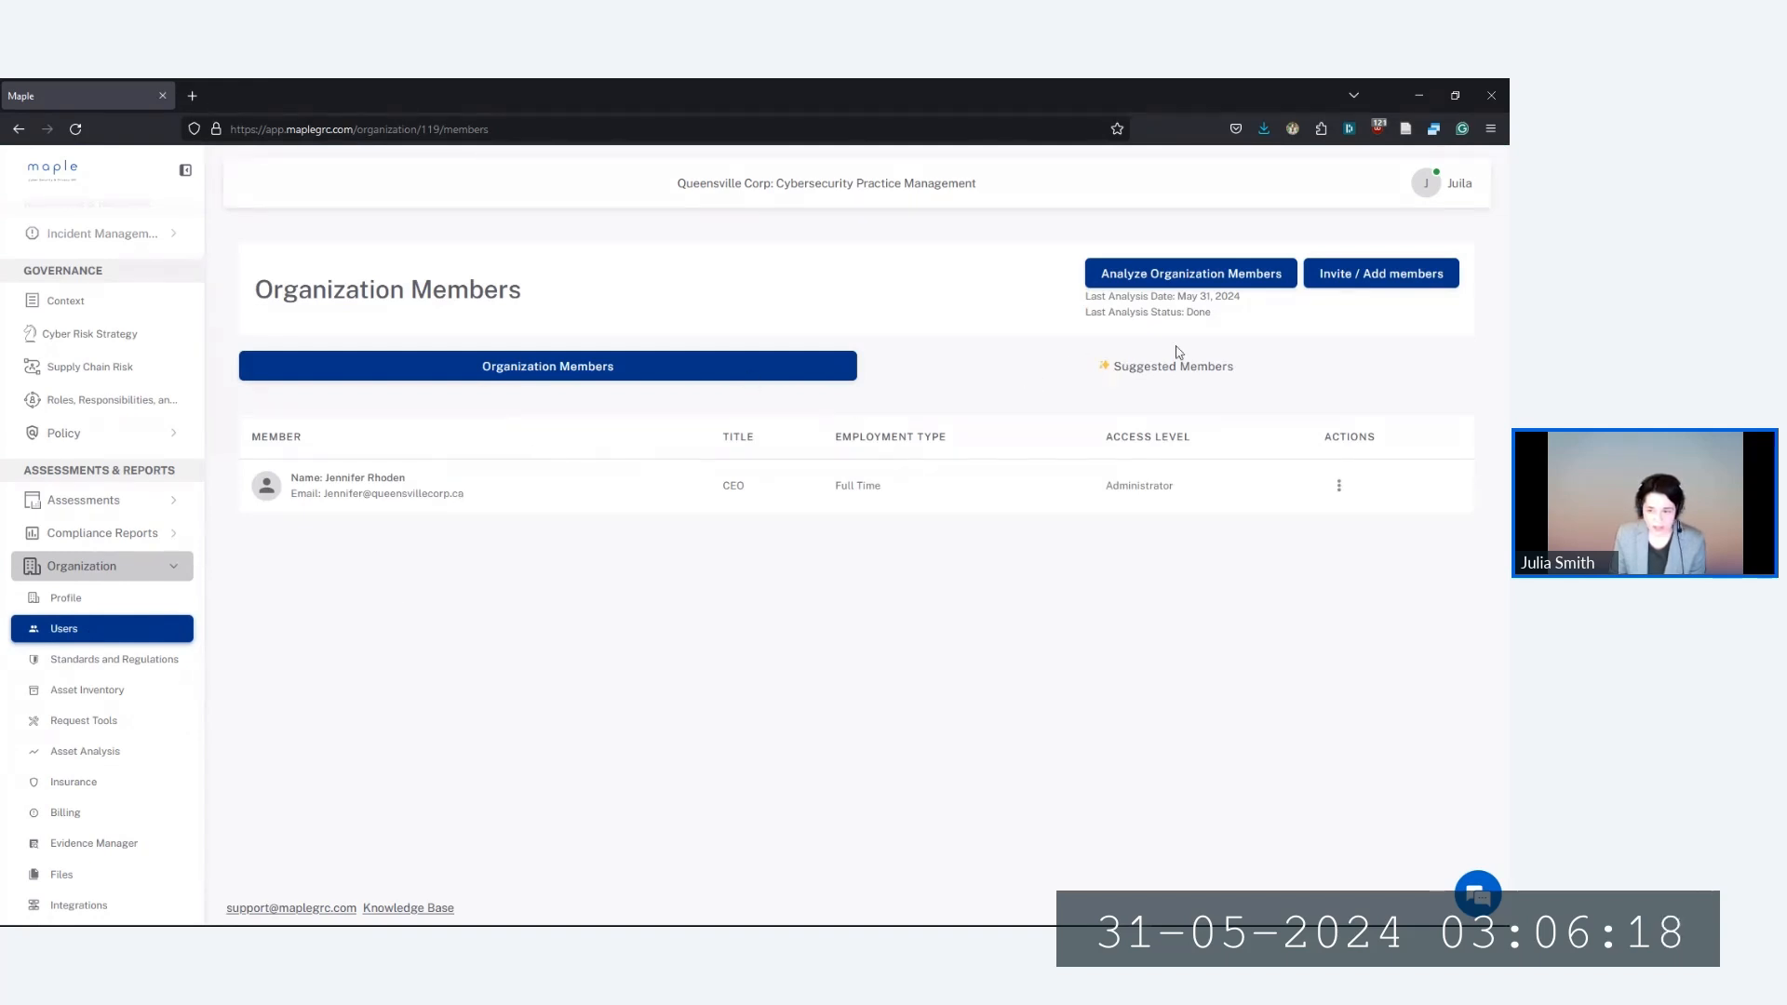
Start a new organization member, pasting in their full name and e-mail address
click(1381, 283)
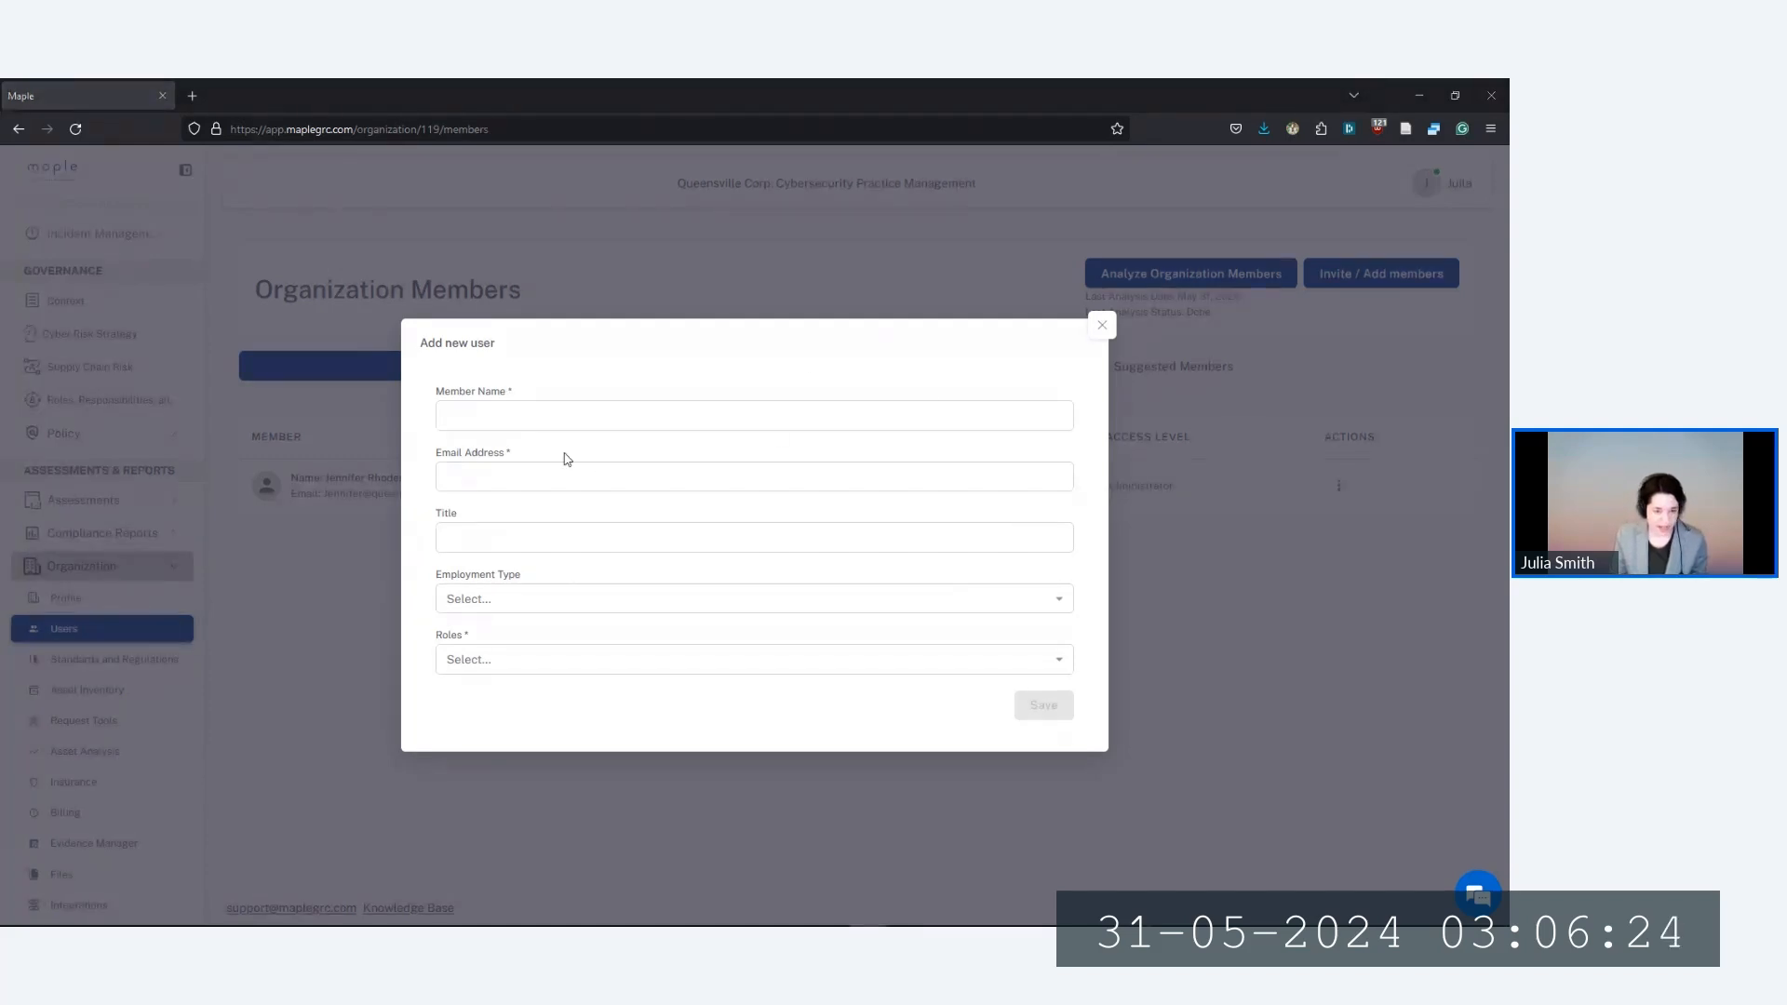
click(535, 418)
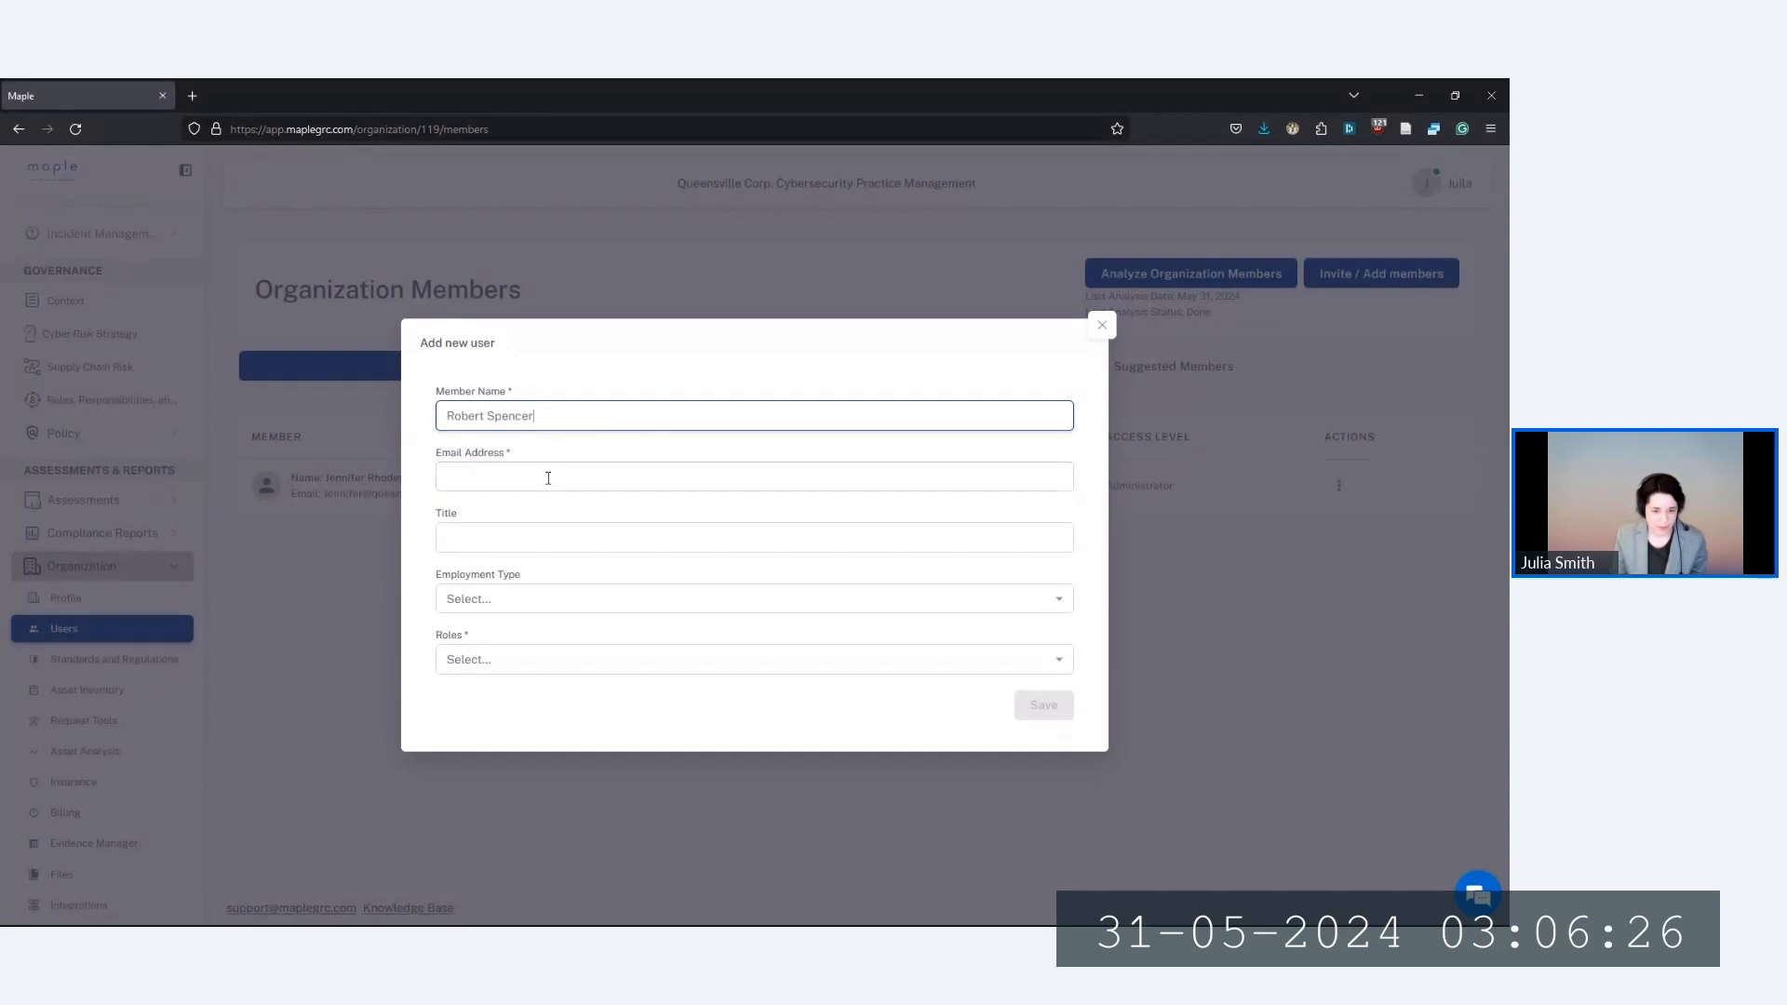
key(alt+Tab)
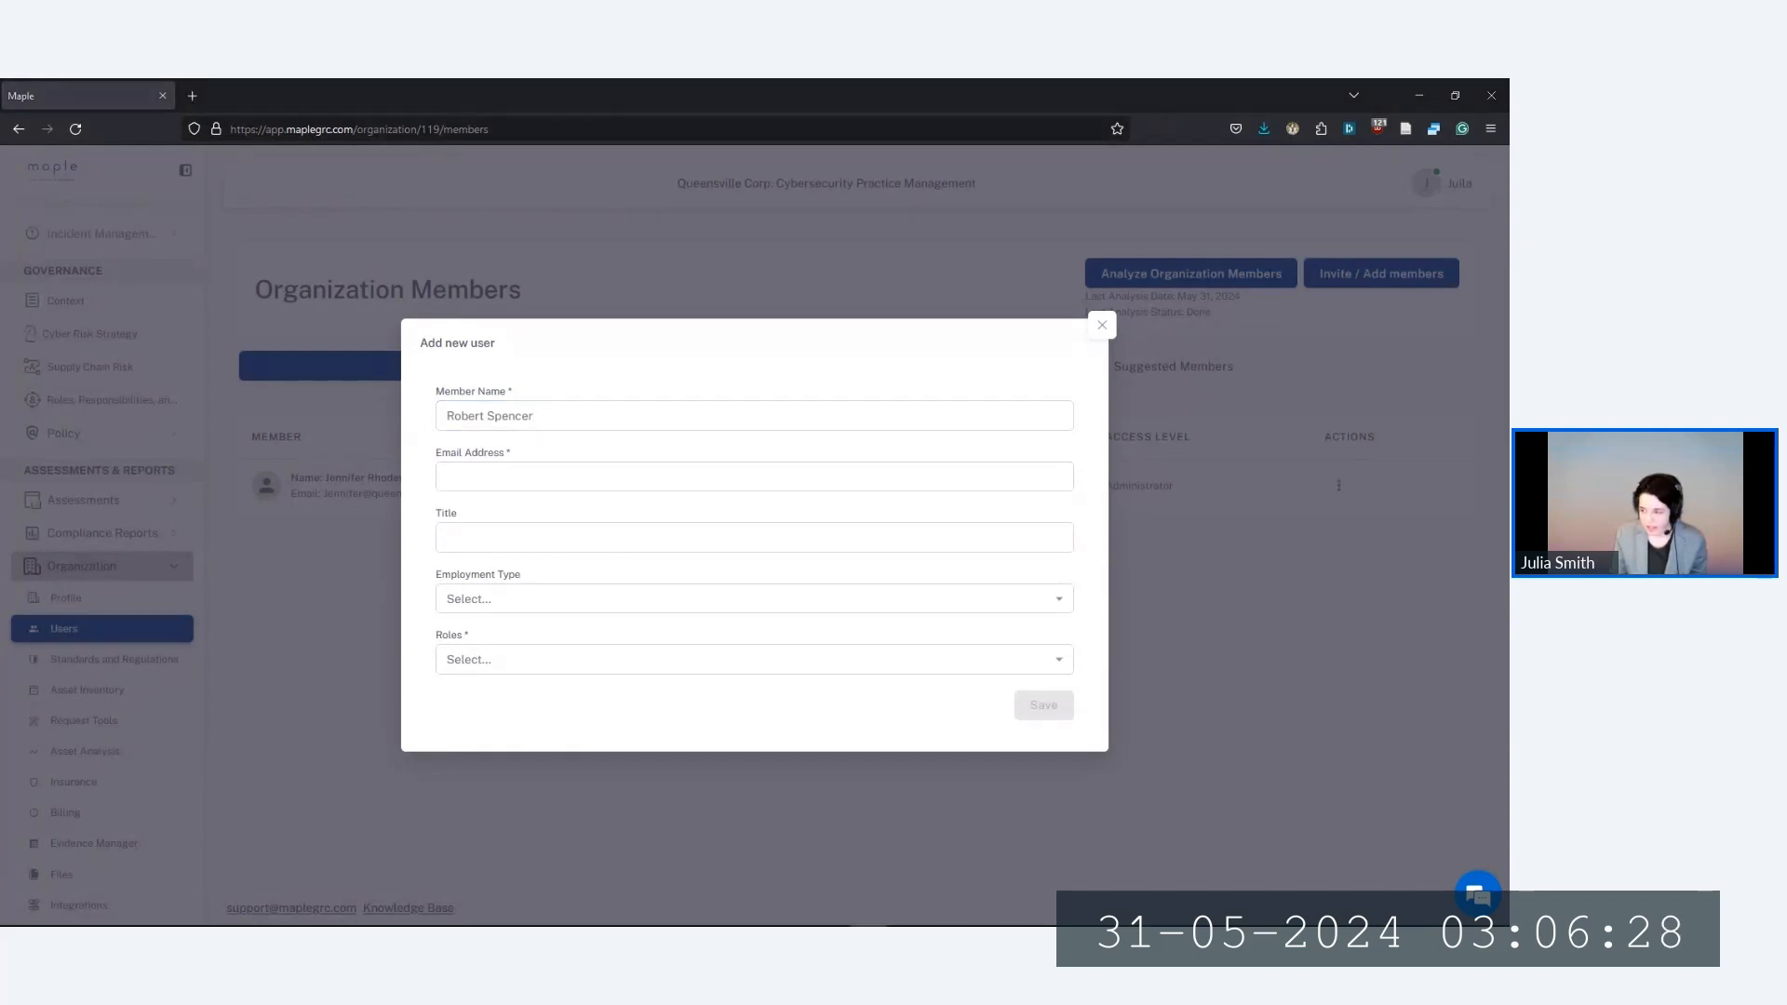
click(615, 476)
key(ctrl+v)
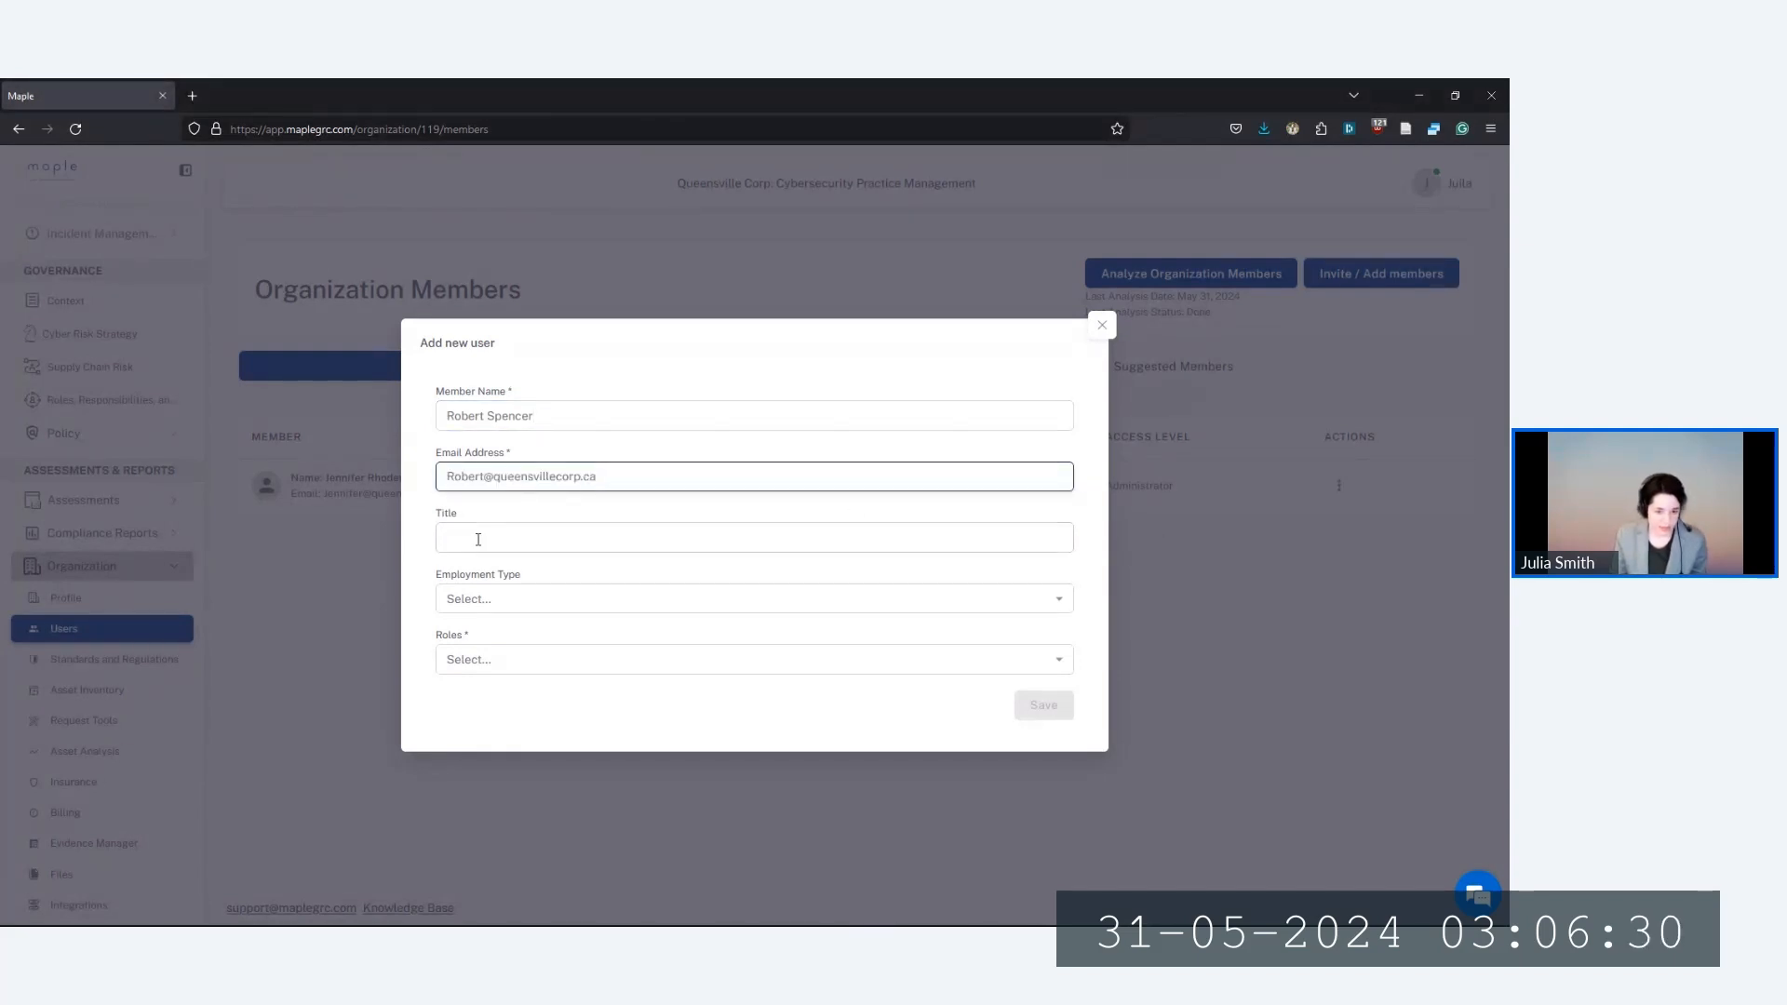
Set the member's title to Officer, Full Time employment, Administrator role, and save
click(616, 537)
text(Officer)
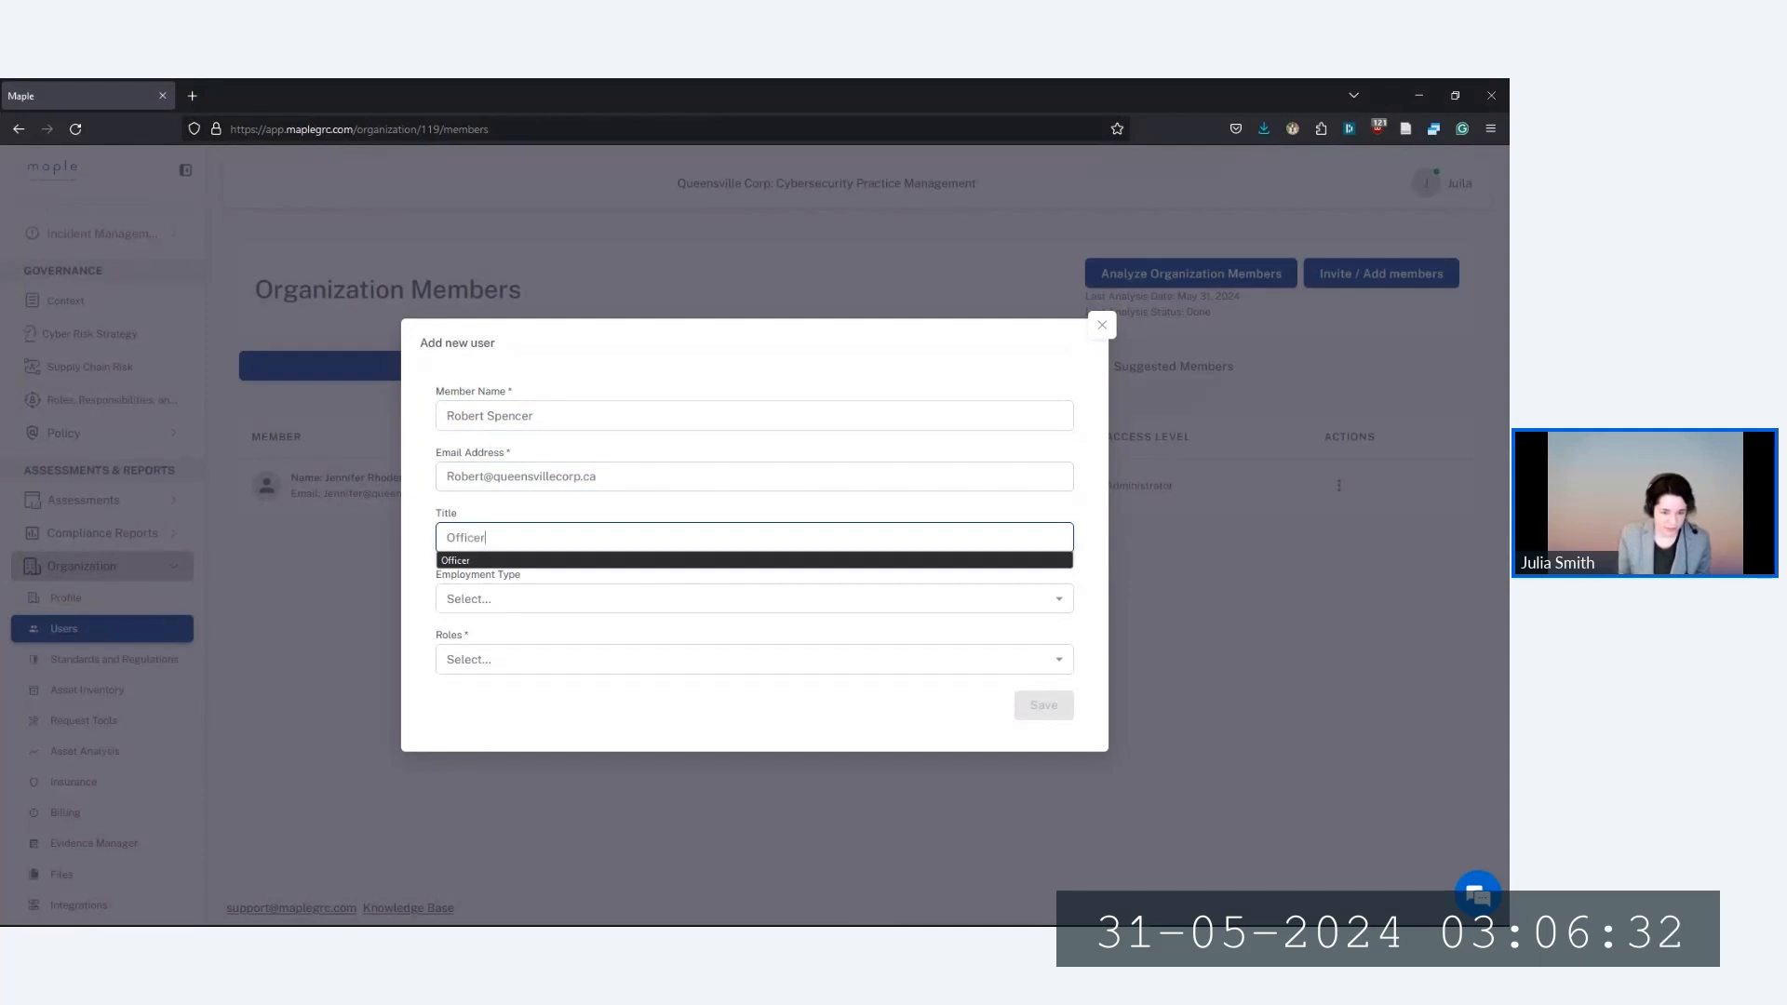
click(507, 560)
click(507, 599)
click(499, 632)
click(498, 661)
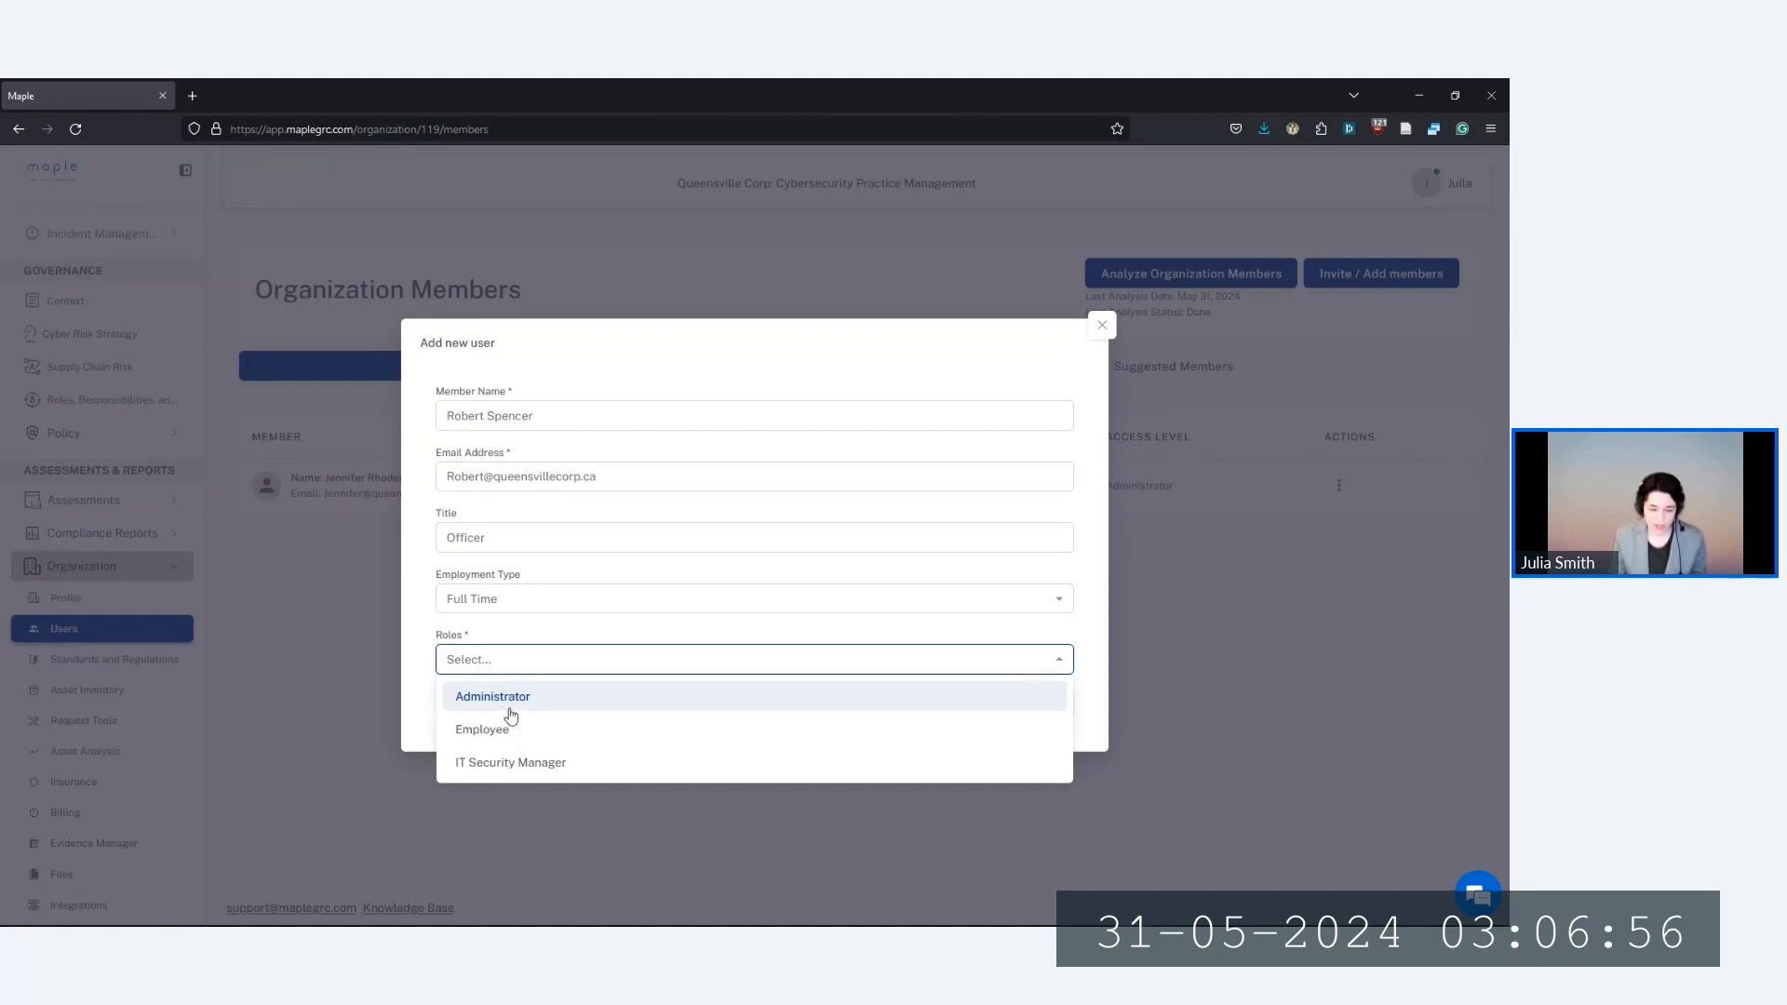
click(510, 707)
click(1044, 706)
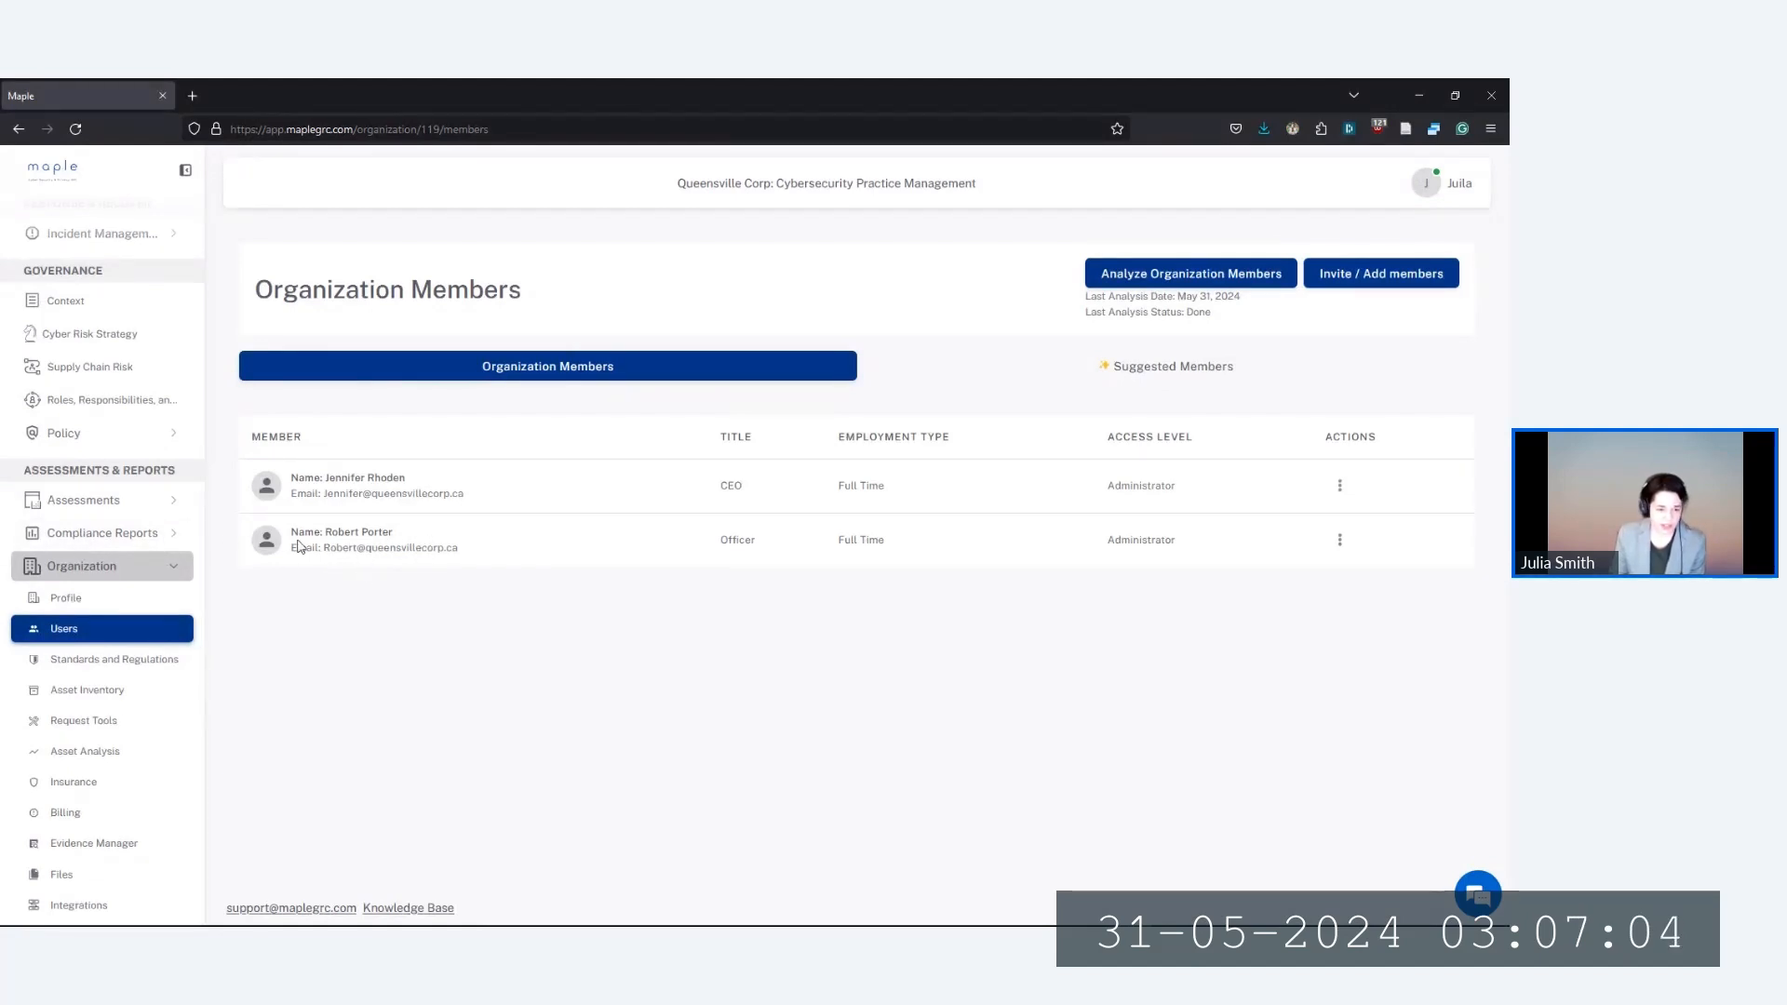
scroll(156, 583, up, 5)
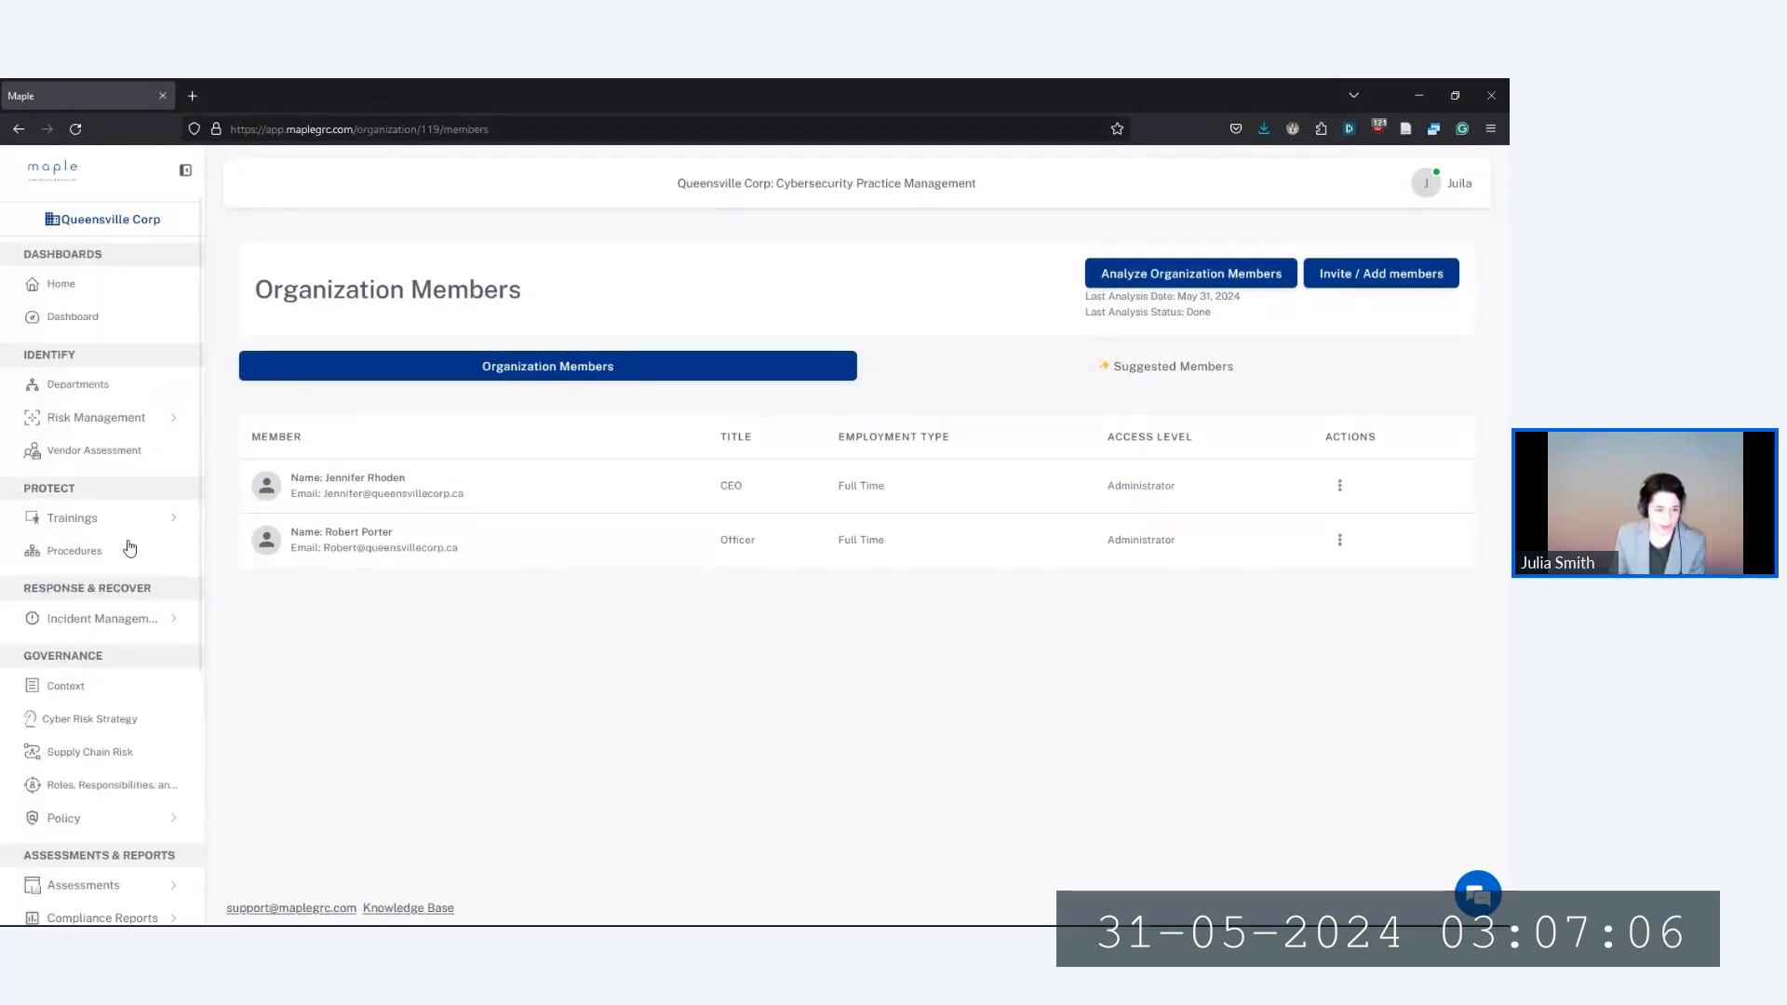
Edit the Main department's people and pick the new Officer as a member to add
click(103, 391)
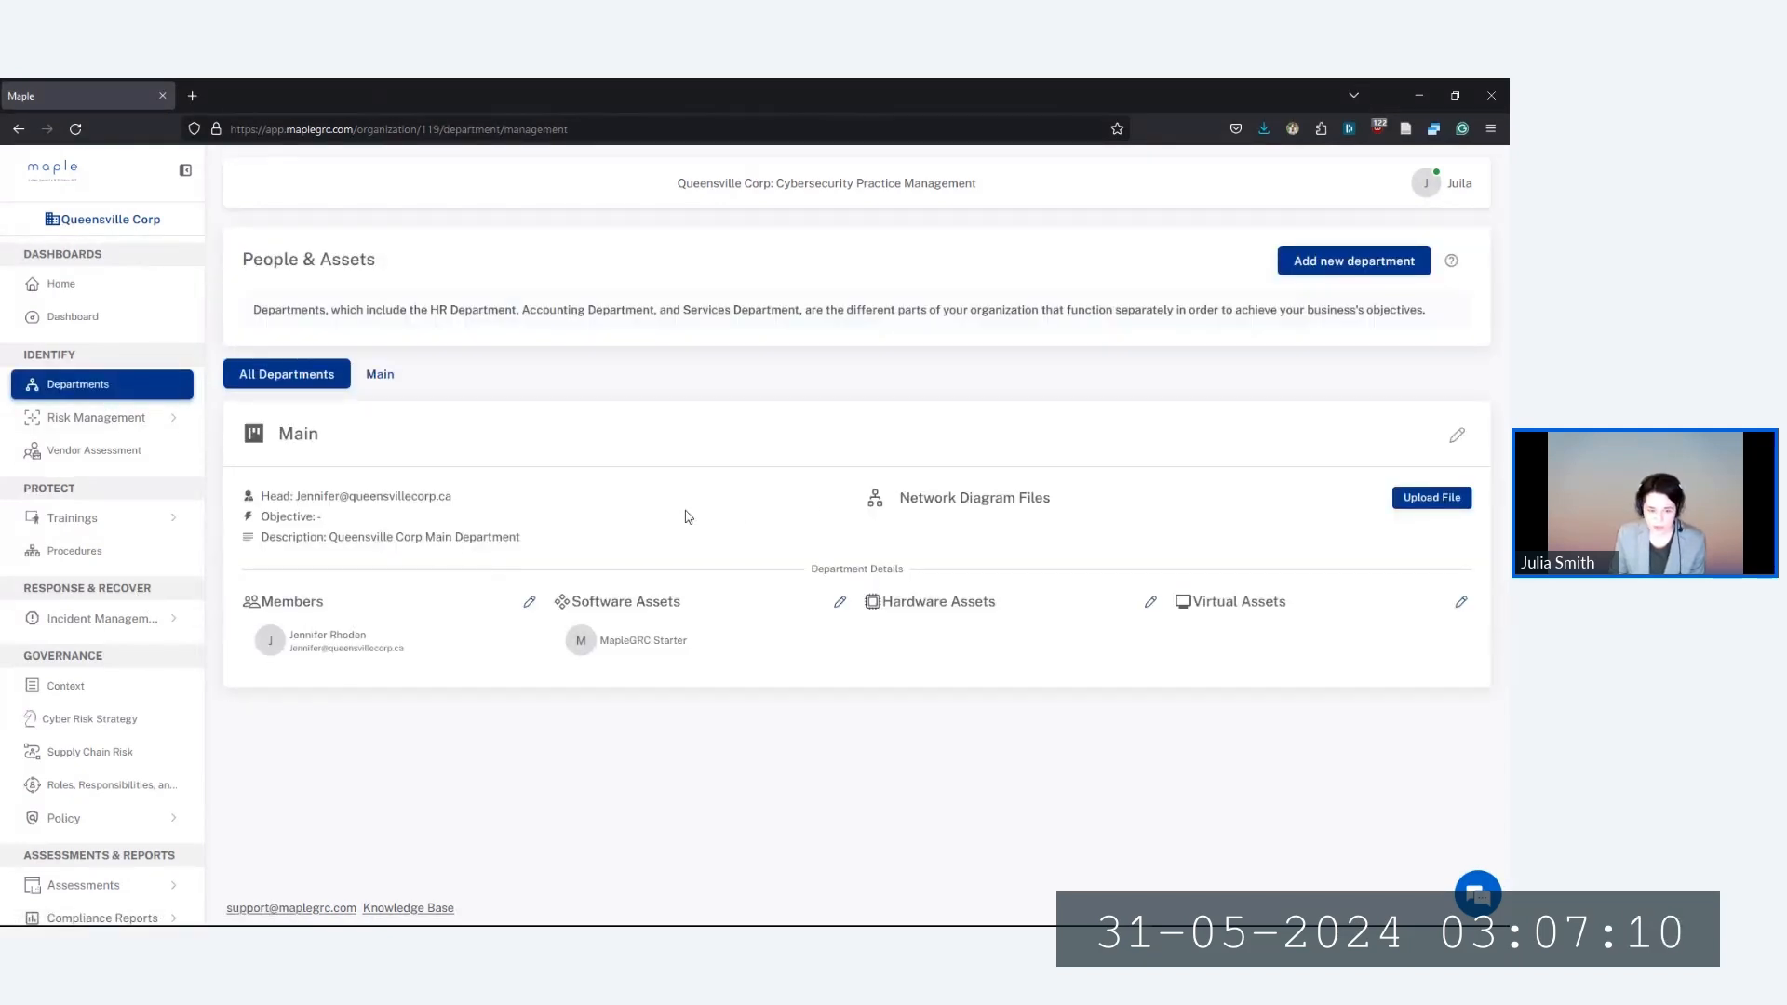
click(1457, 436)
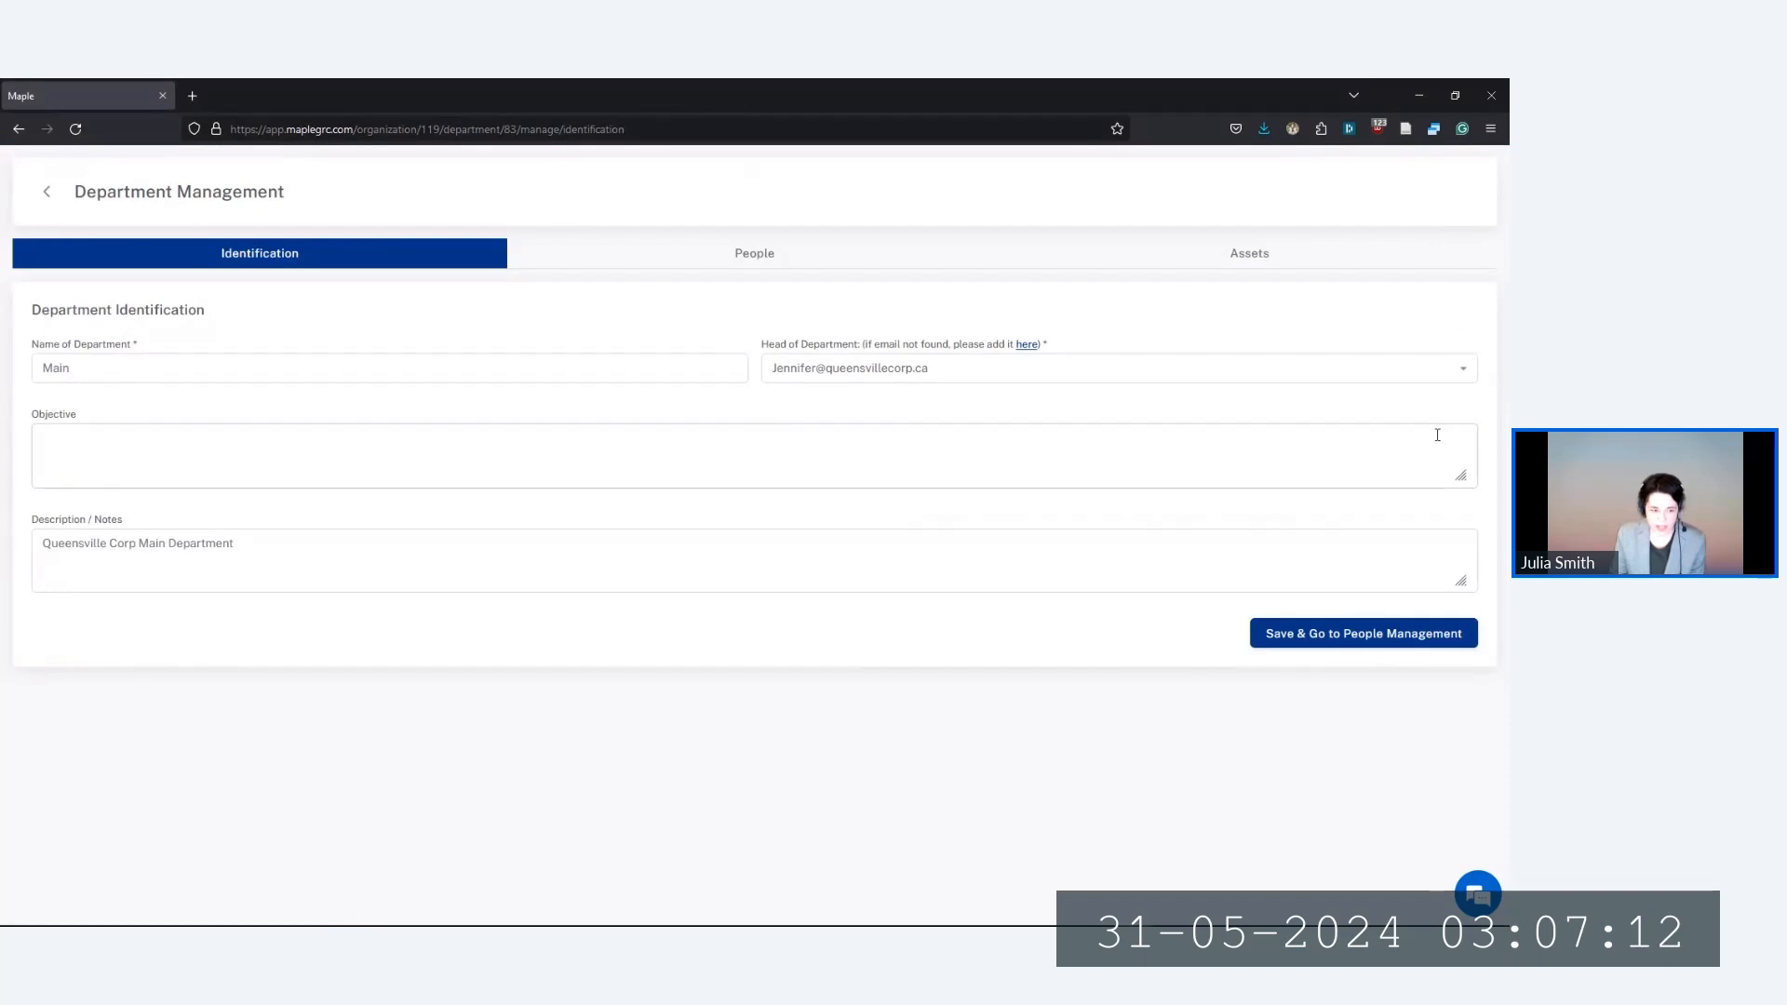
click(738, 256)
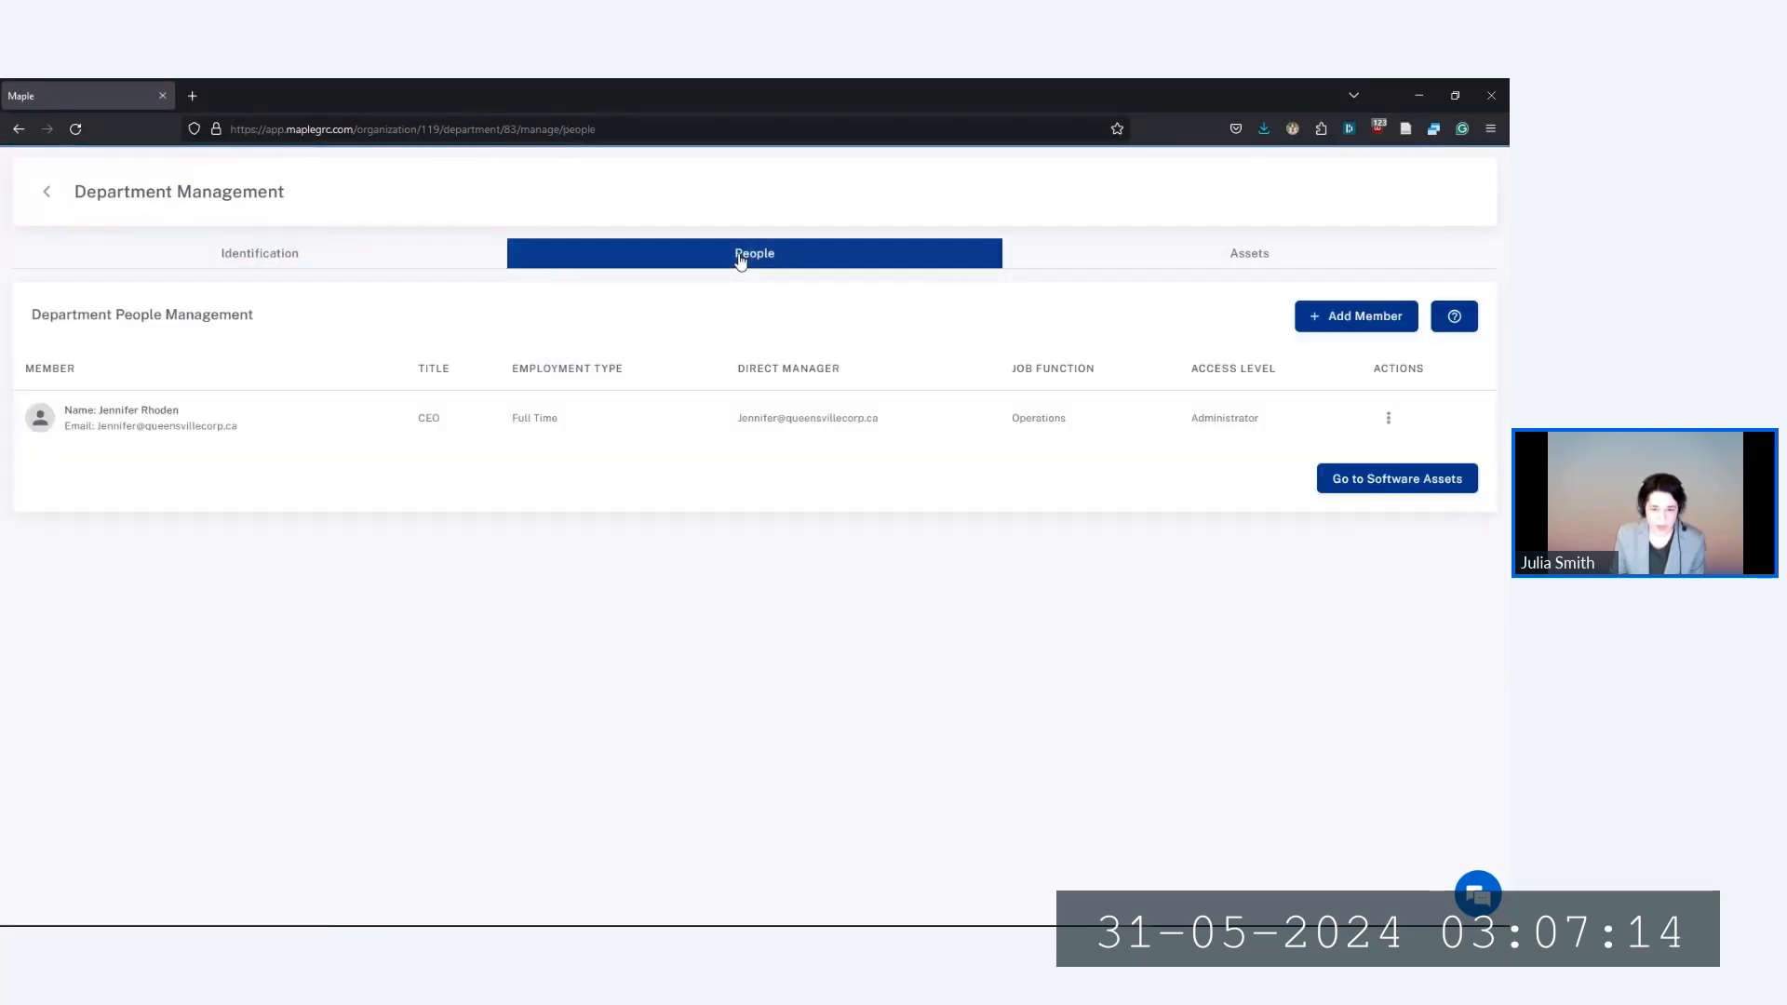
click(1336, 317)
click(583, 555)
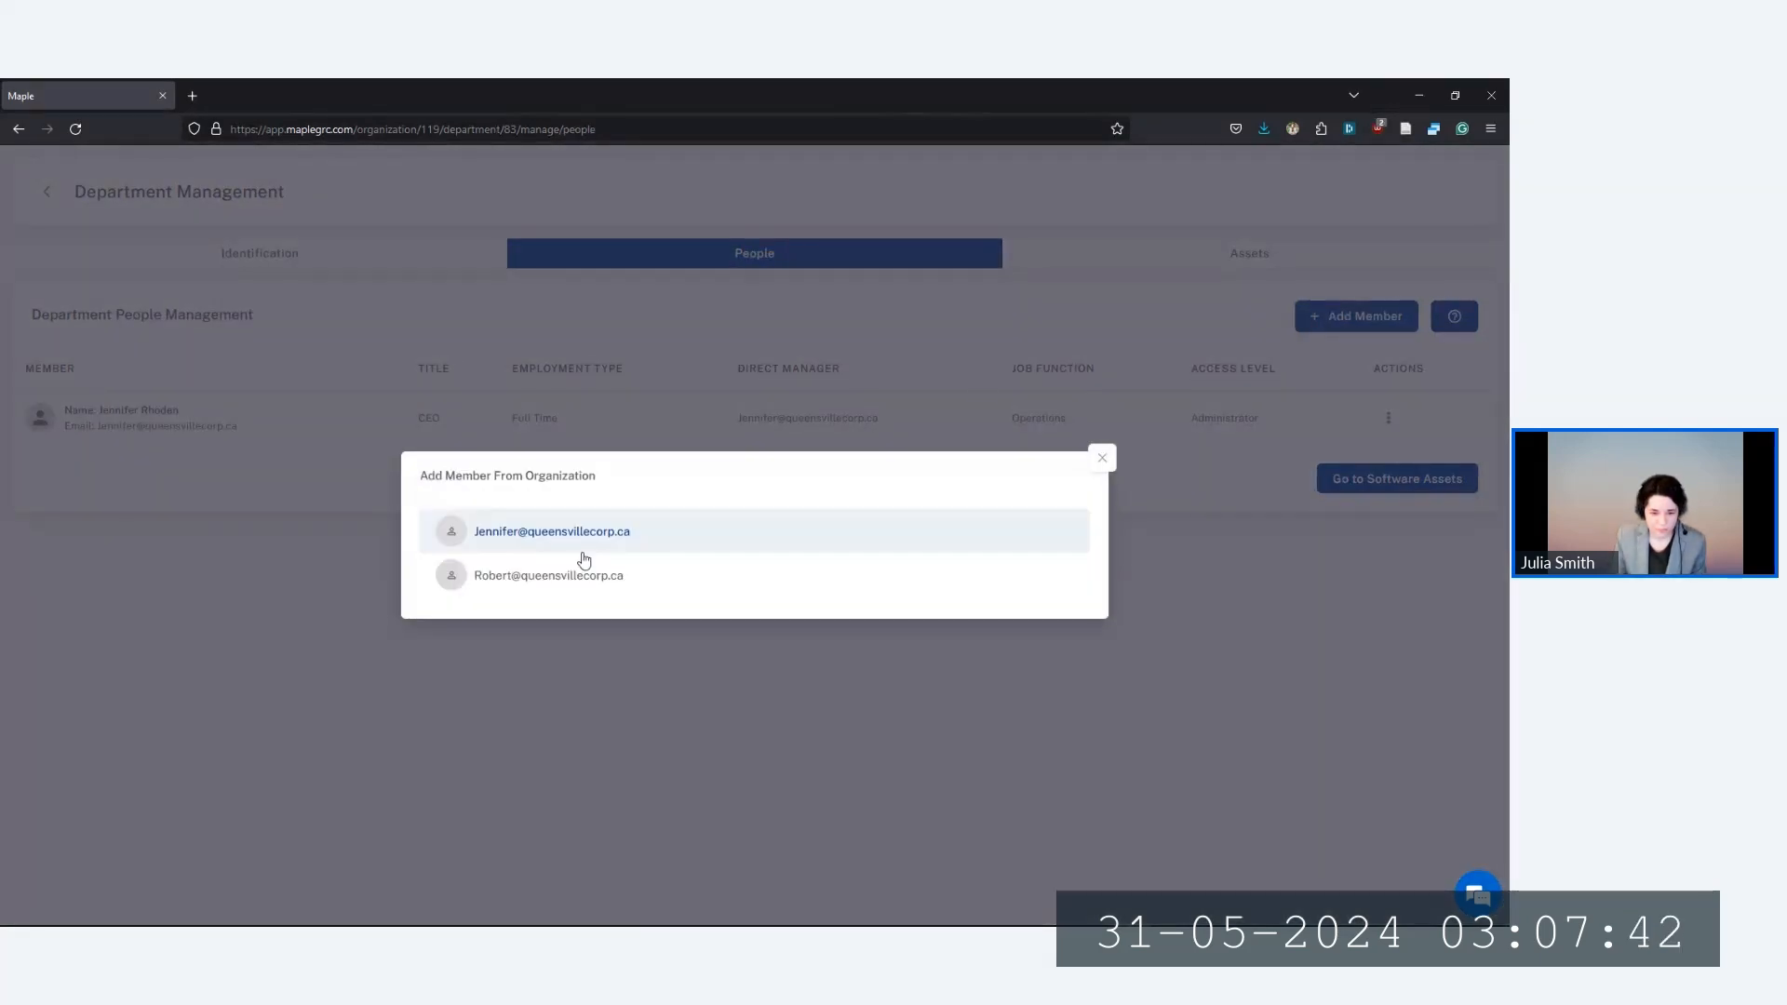
click(513, 583)
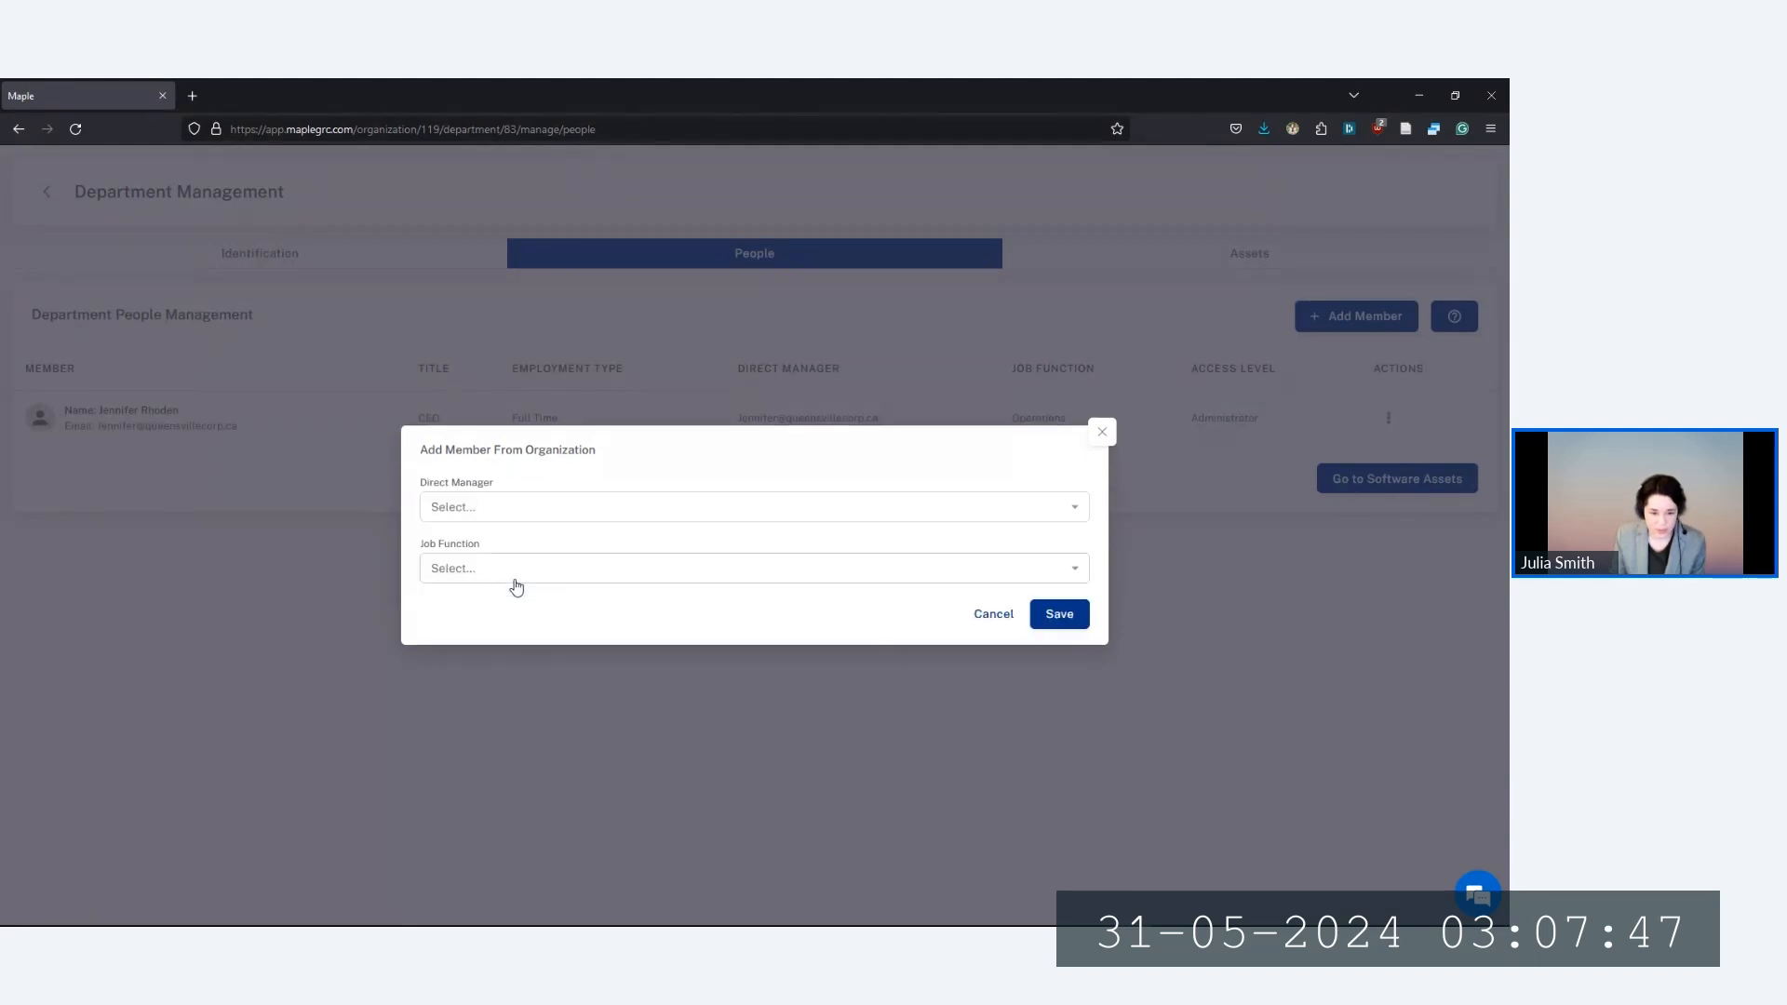
Set the Officer's direct manager to the CEO and job function to Operations, then save
click(482, 507)
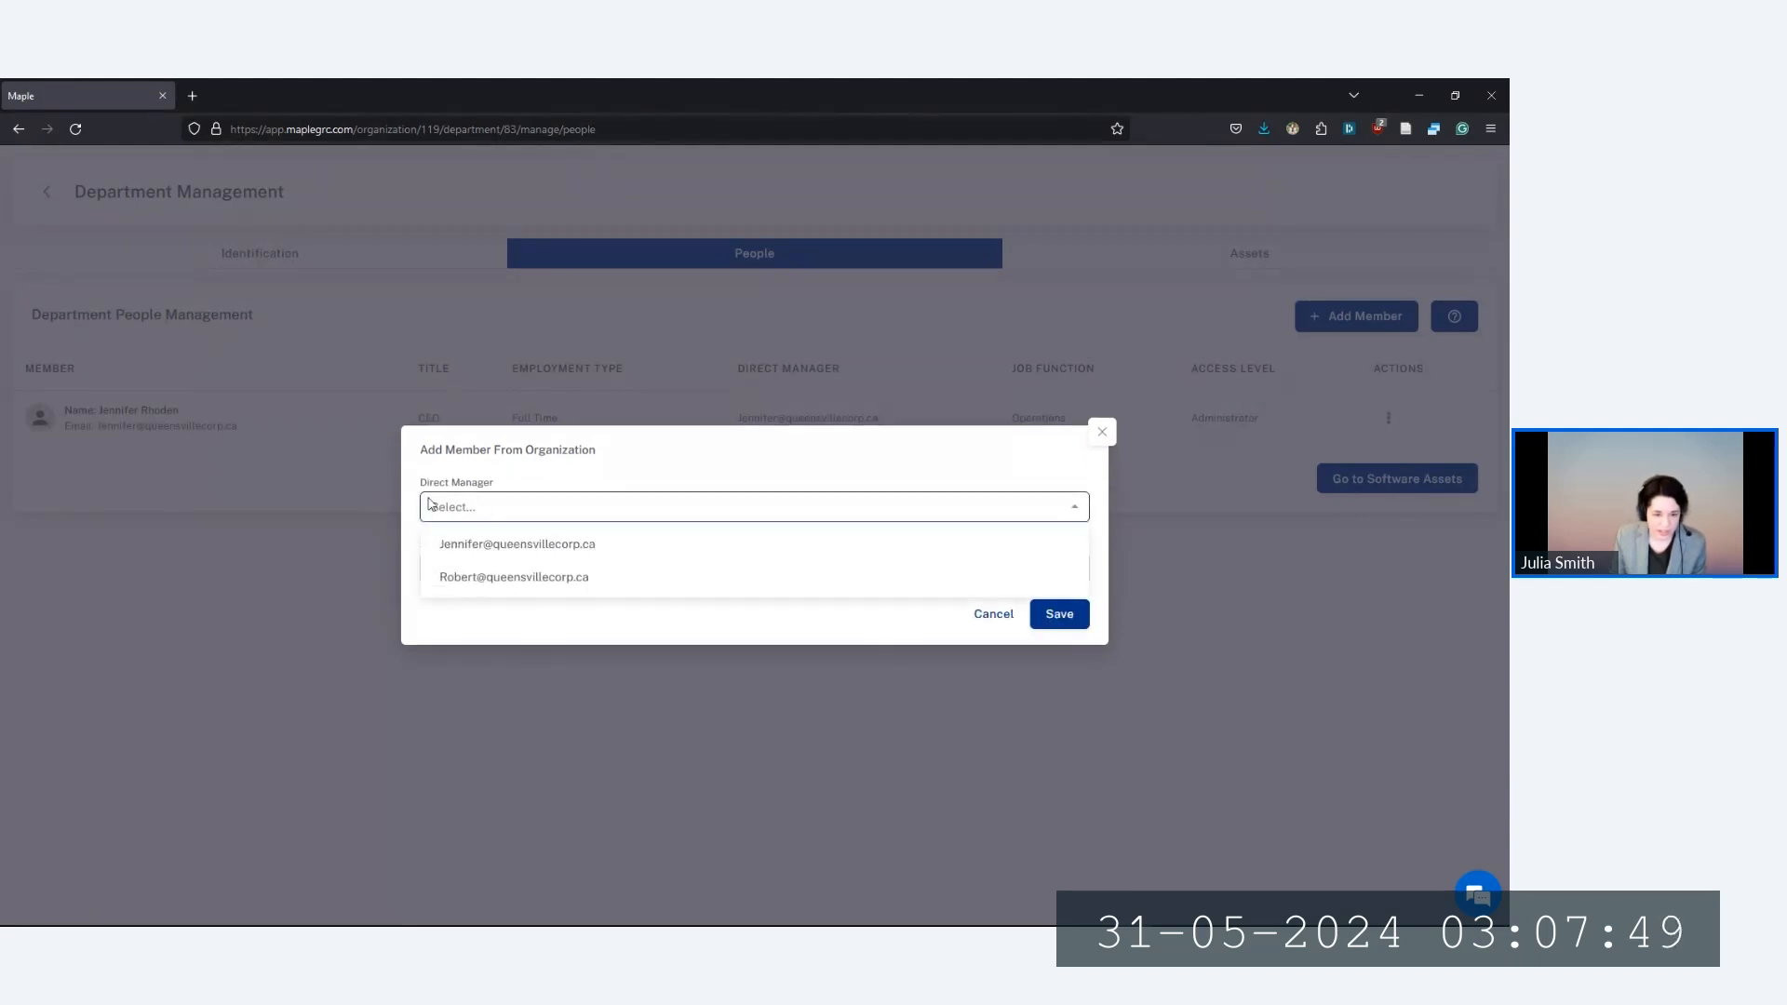
click(486, 544)
click(452, 568)
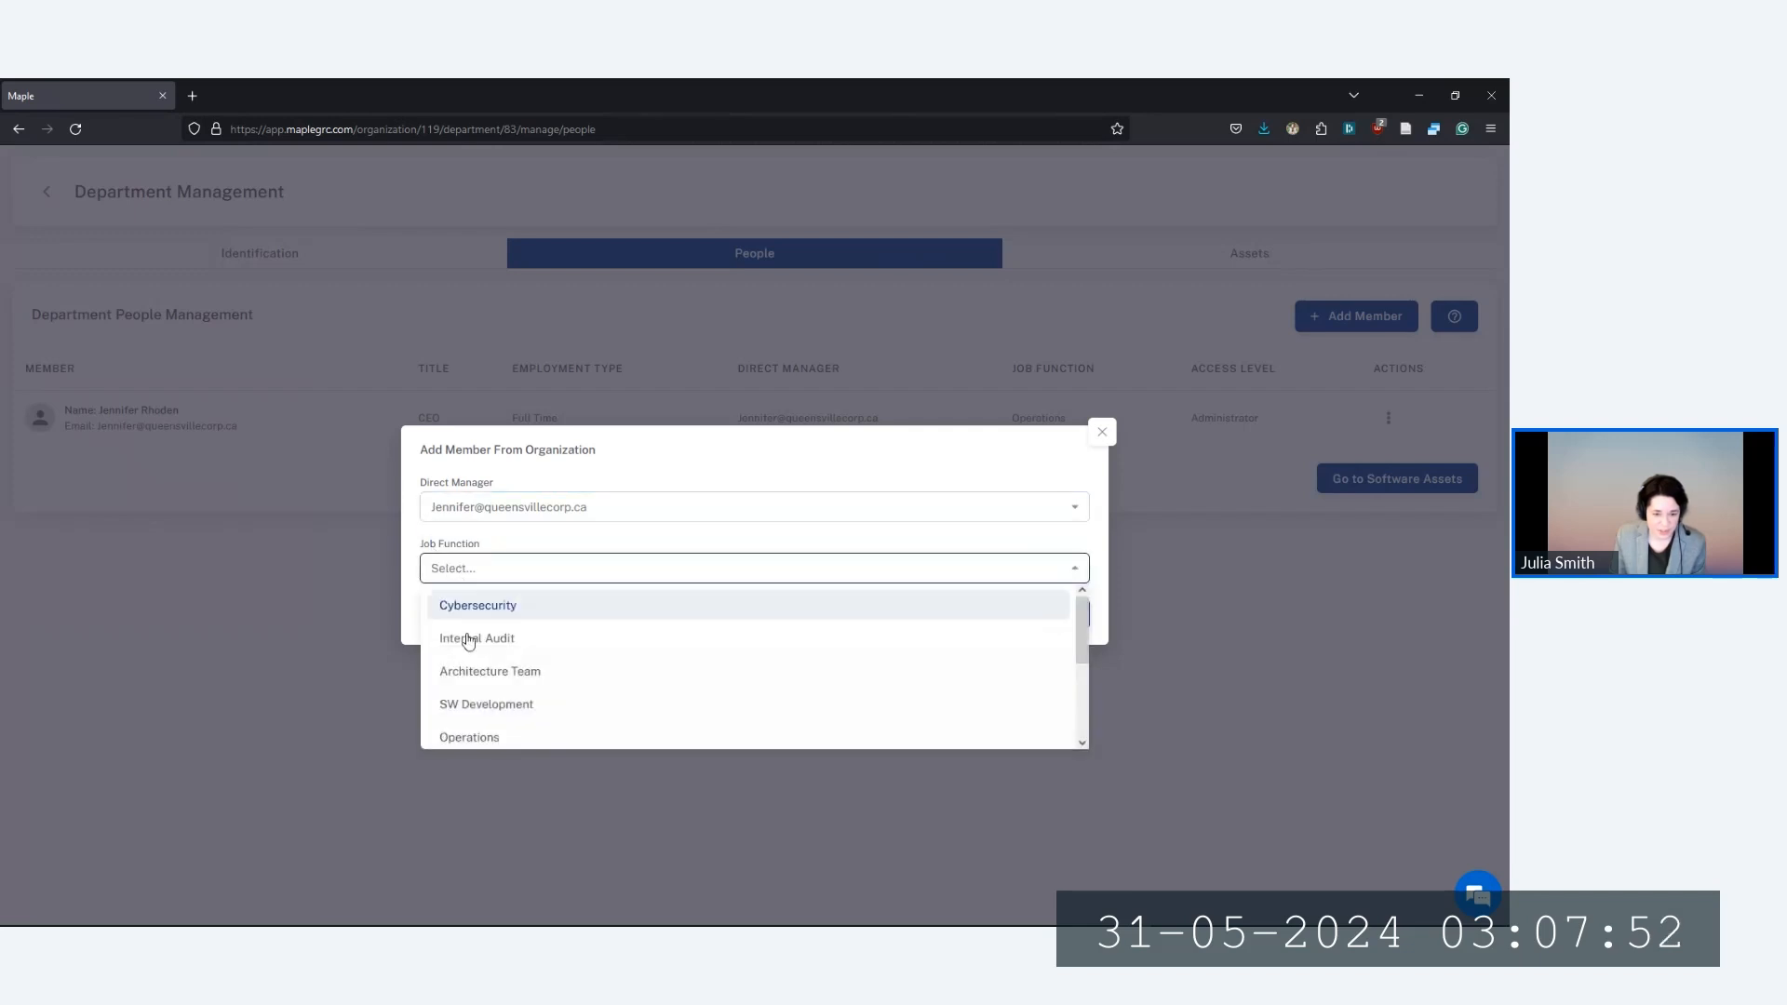
scroll(484, 651, down, 2)
click(474, 658)
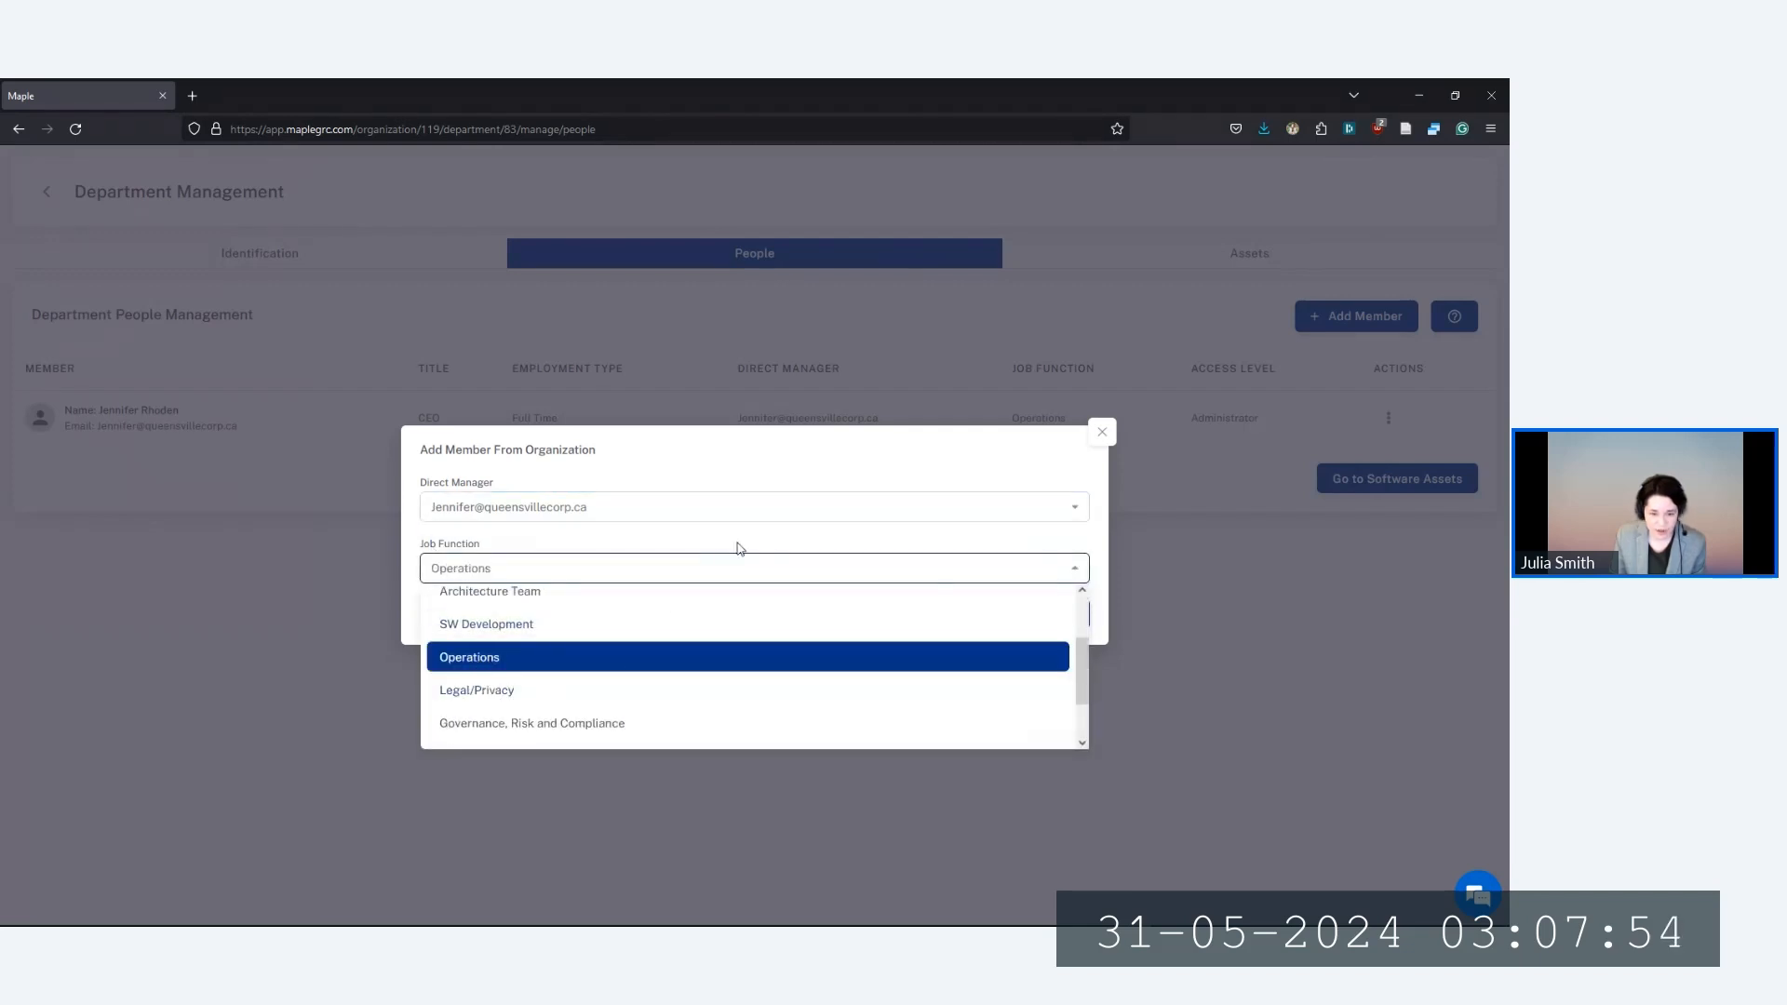
click(712, 544)
click(1052, 621)
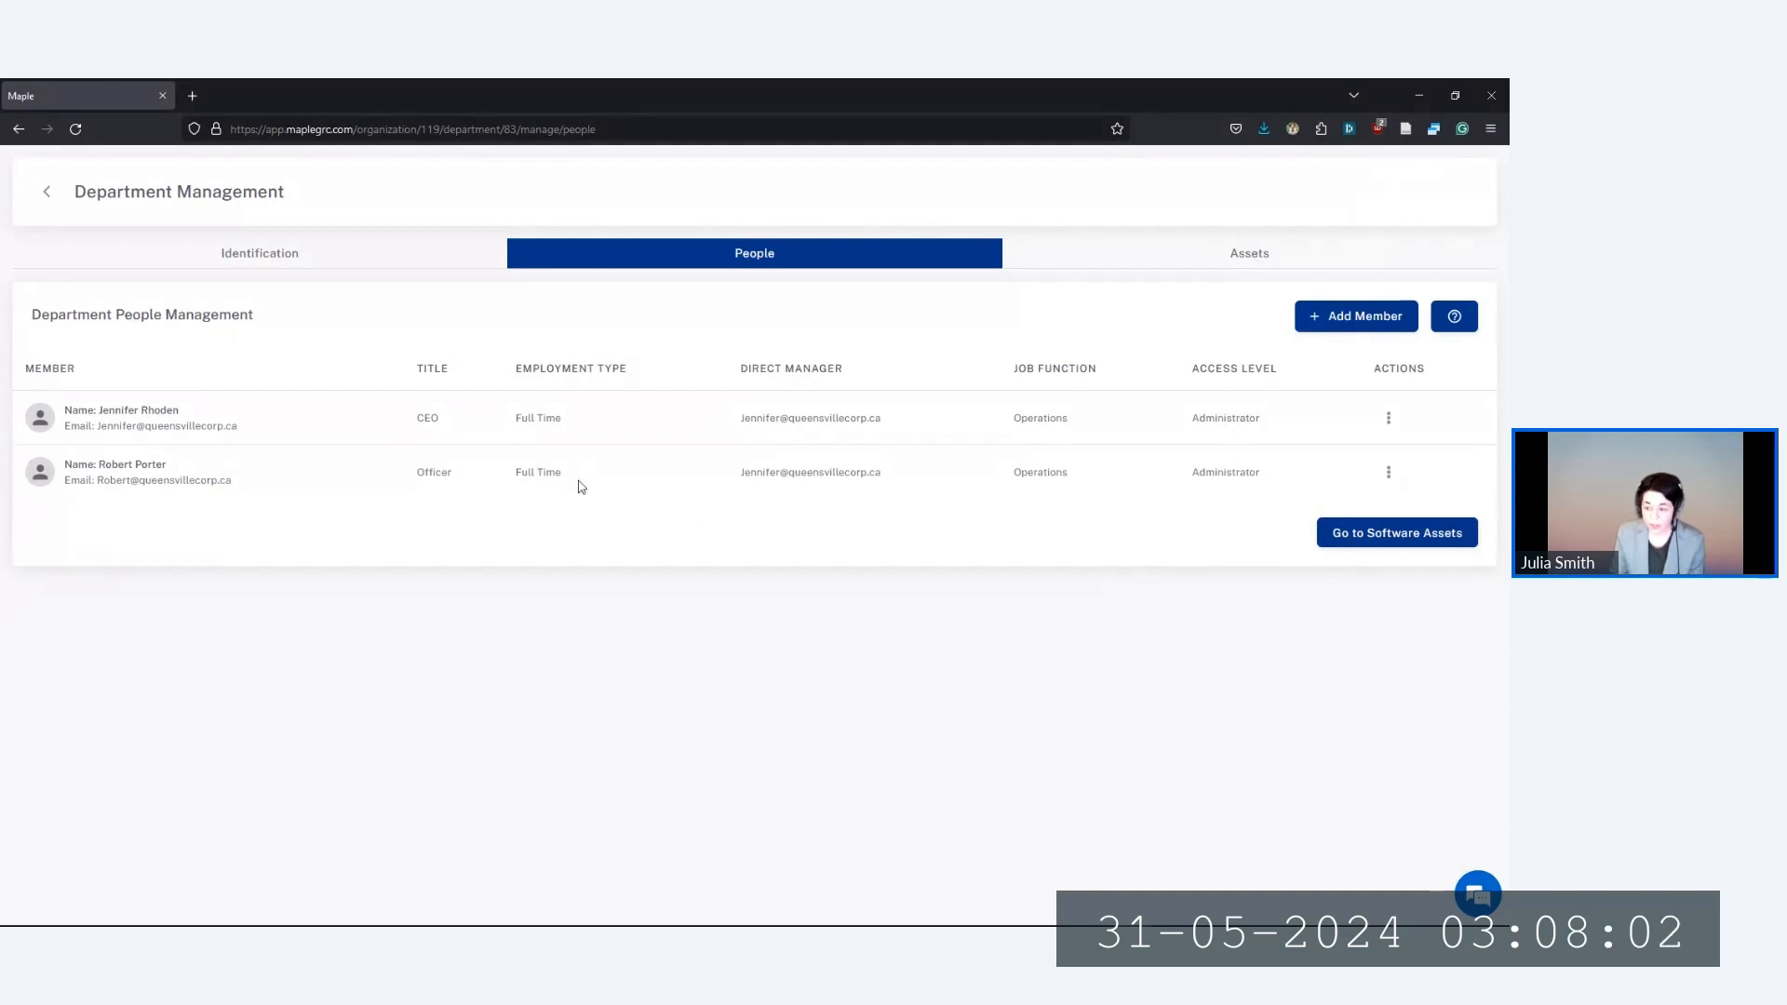
Return to the departments overview and go to the organization's Asset Inventory
click(49, 192)
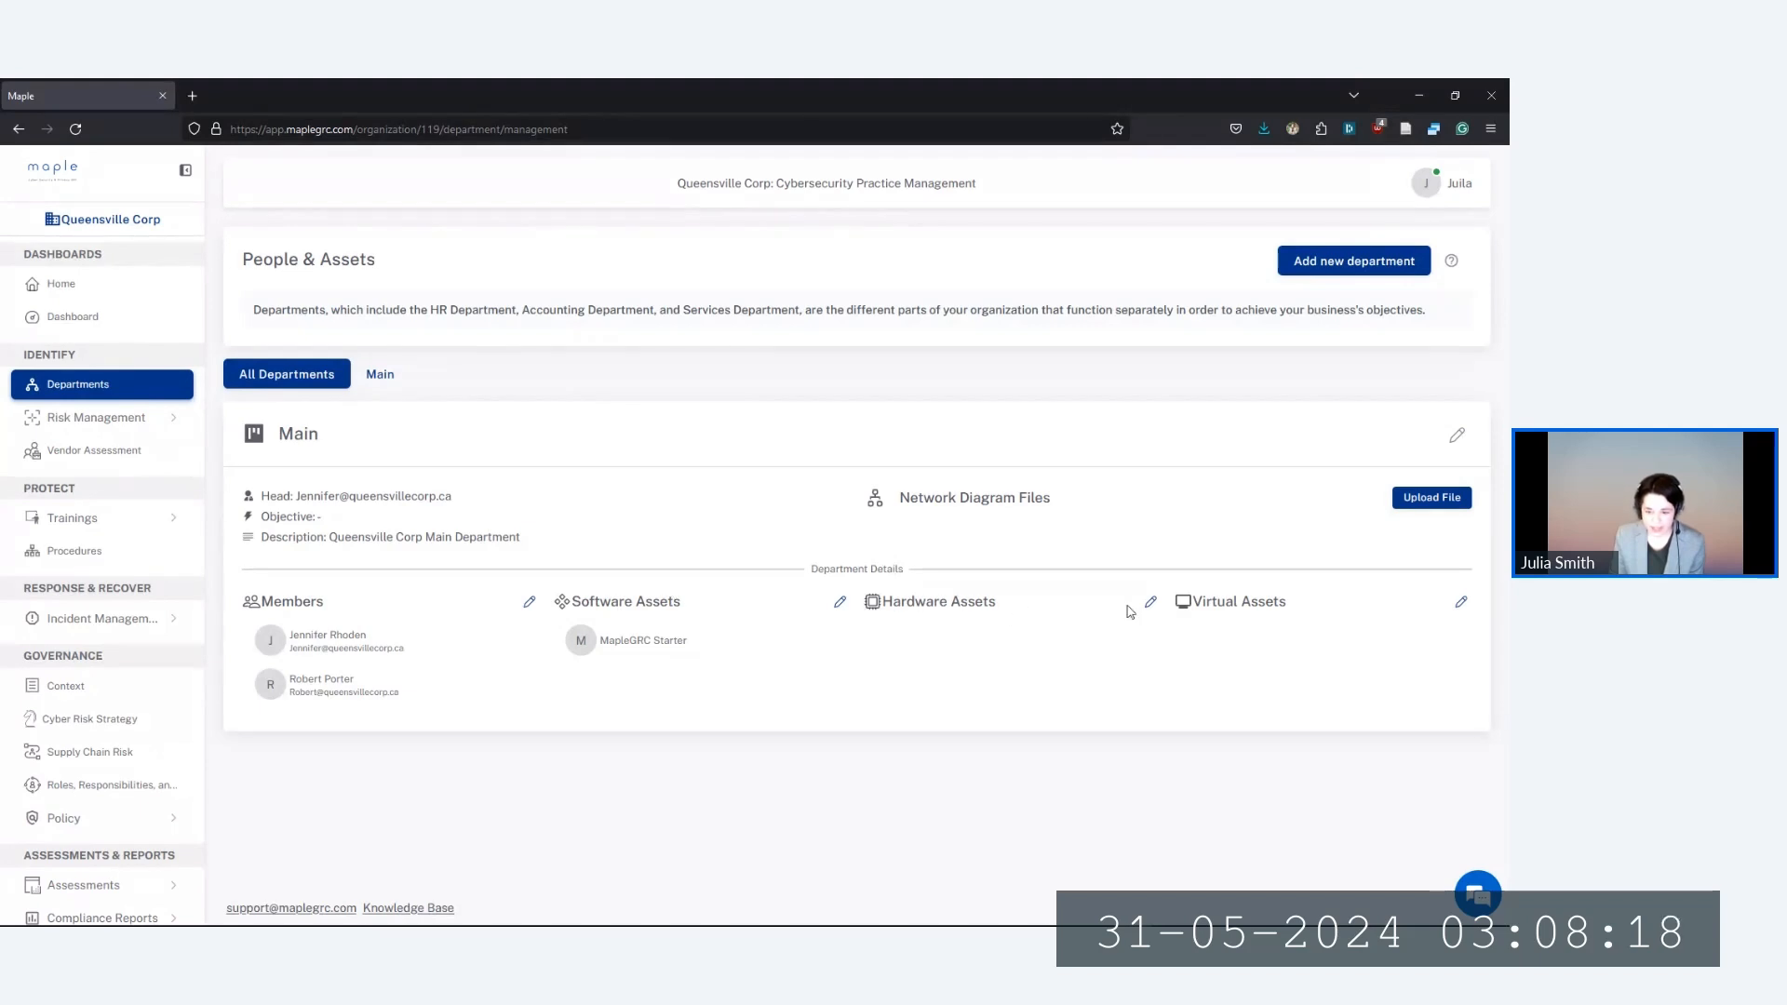
scroll(80, 639, down, 1)
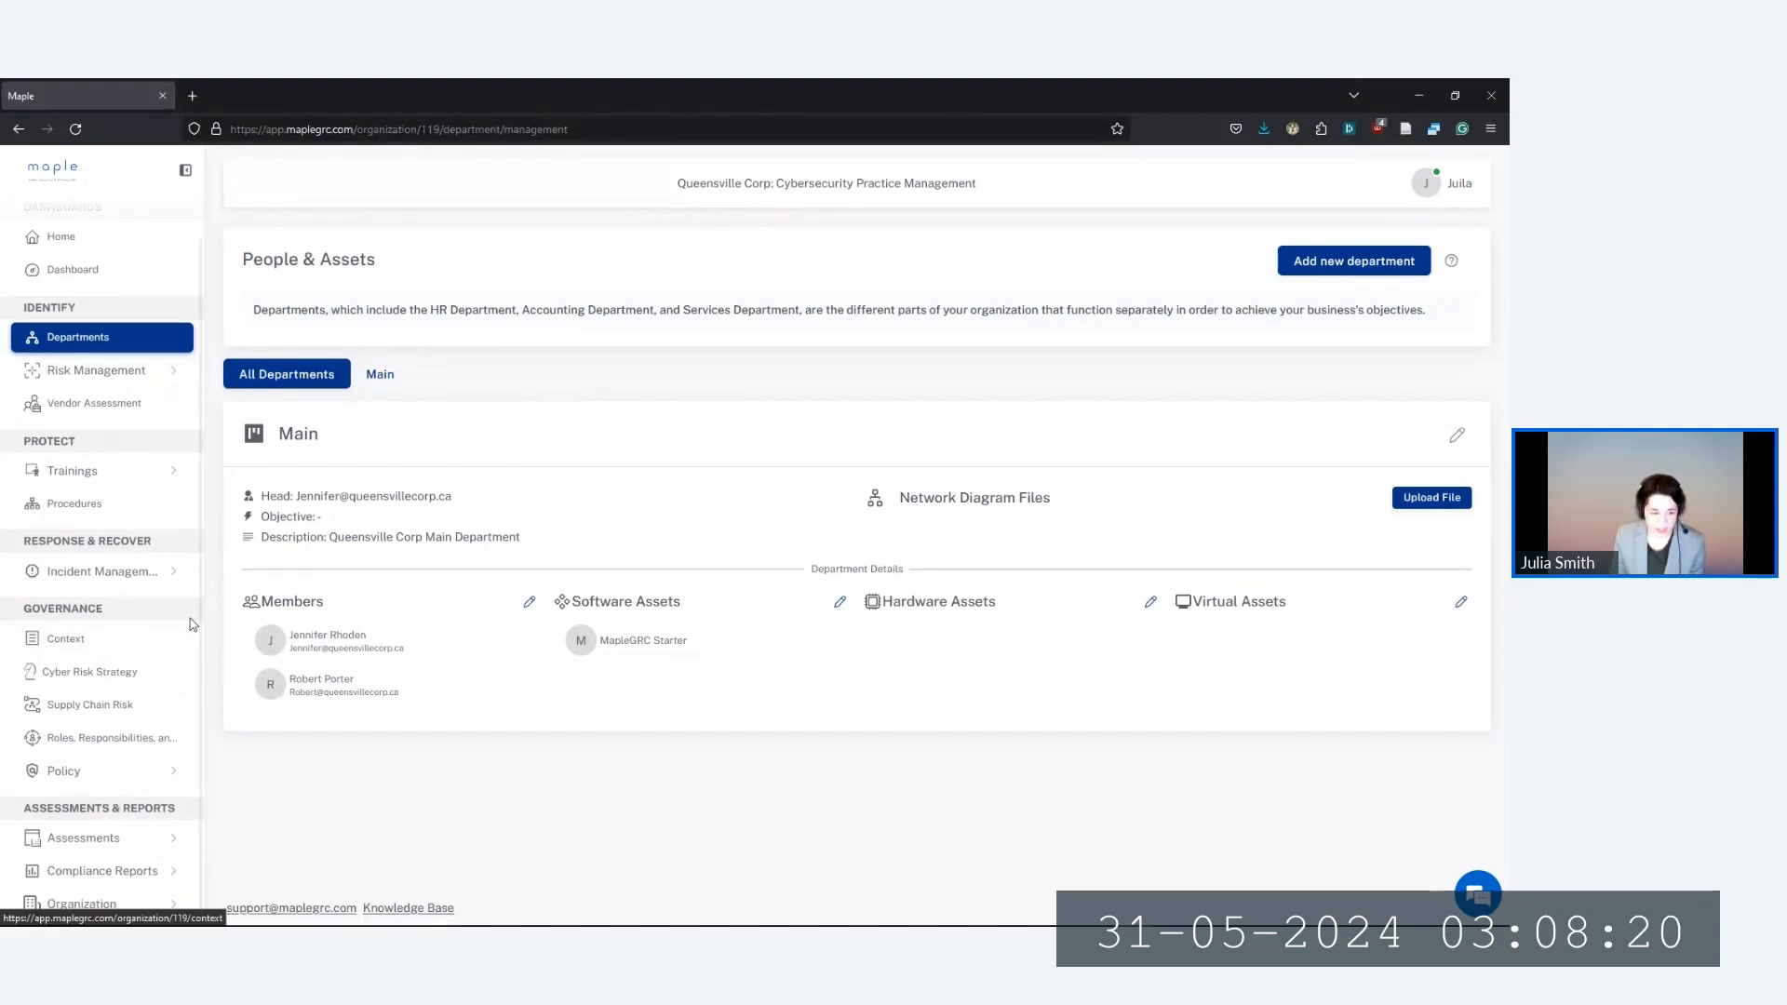
click(120, 907)
scroll(117, 865, down, 4)
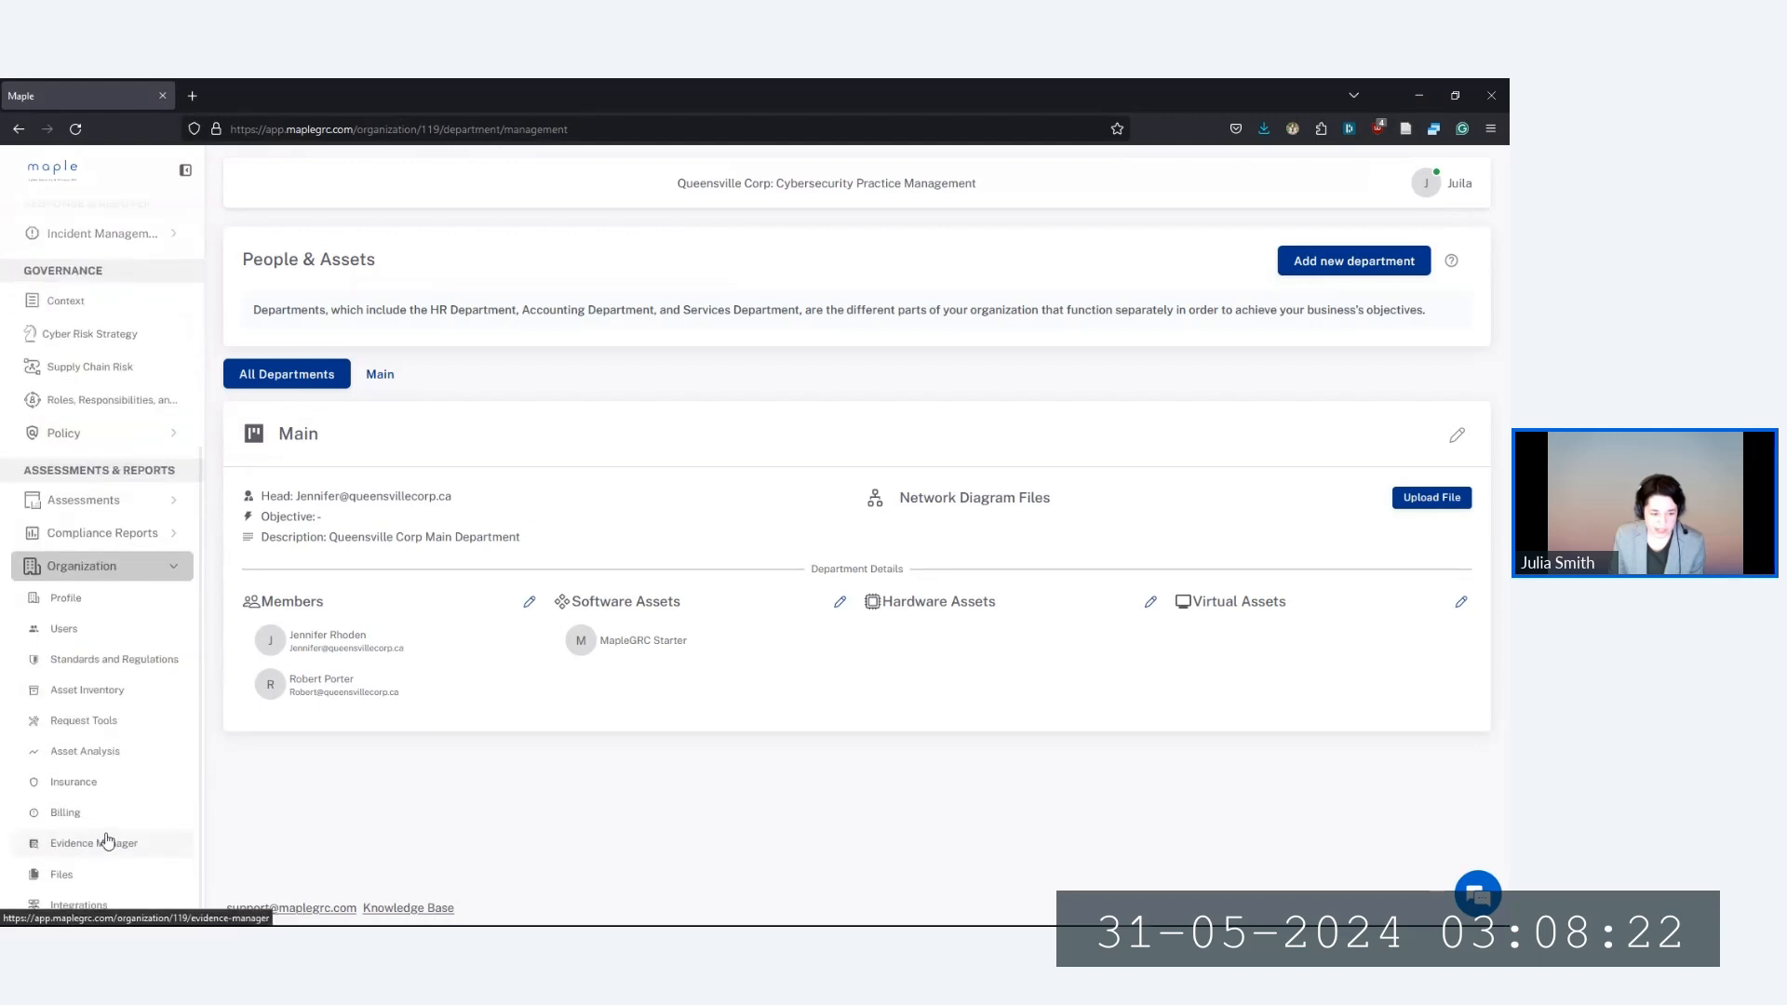
click(76, 698)
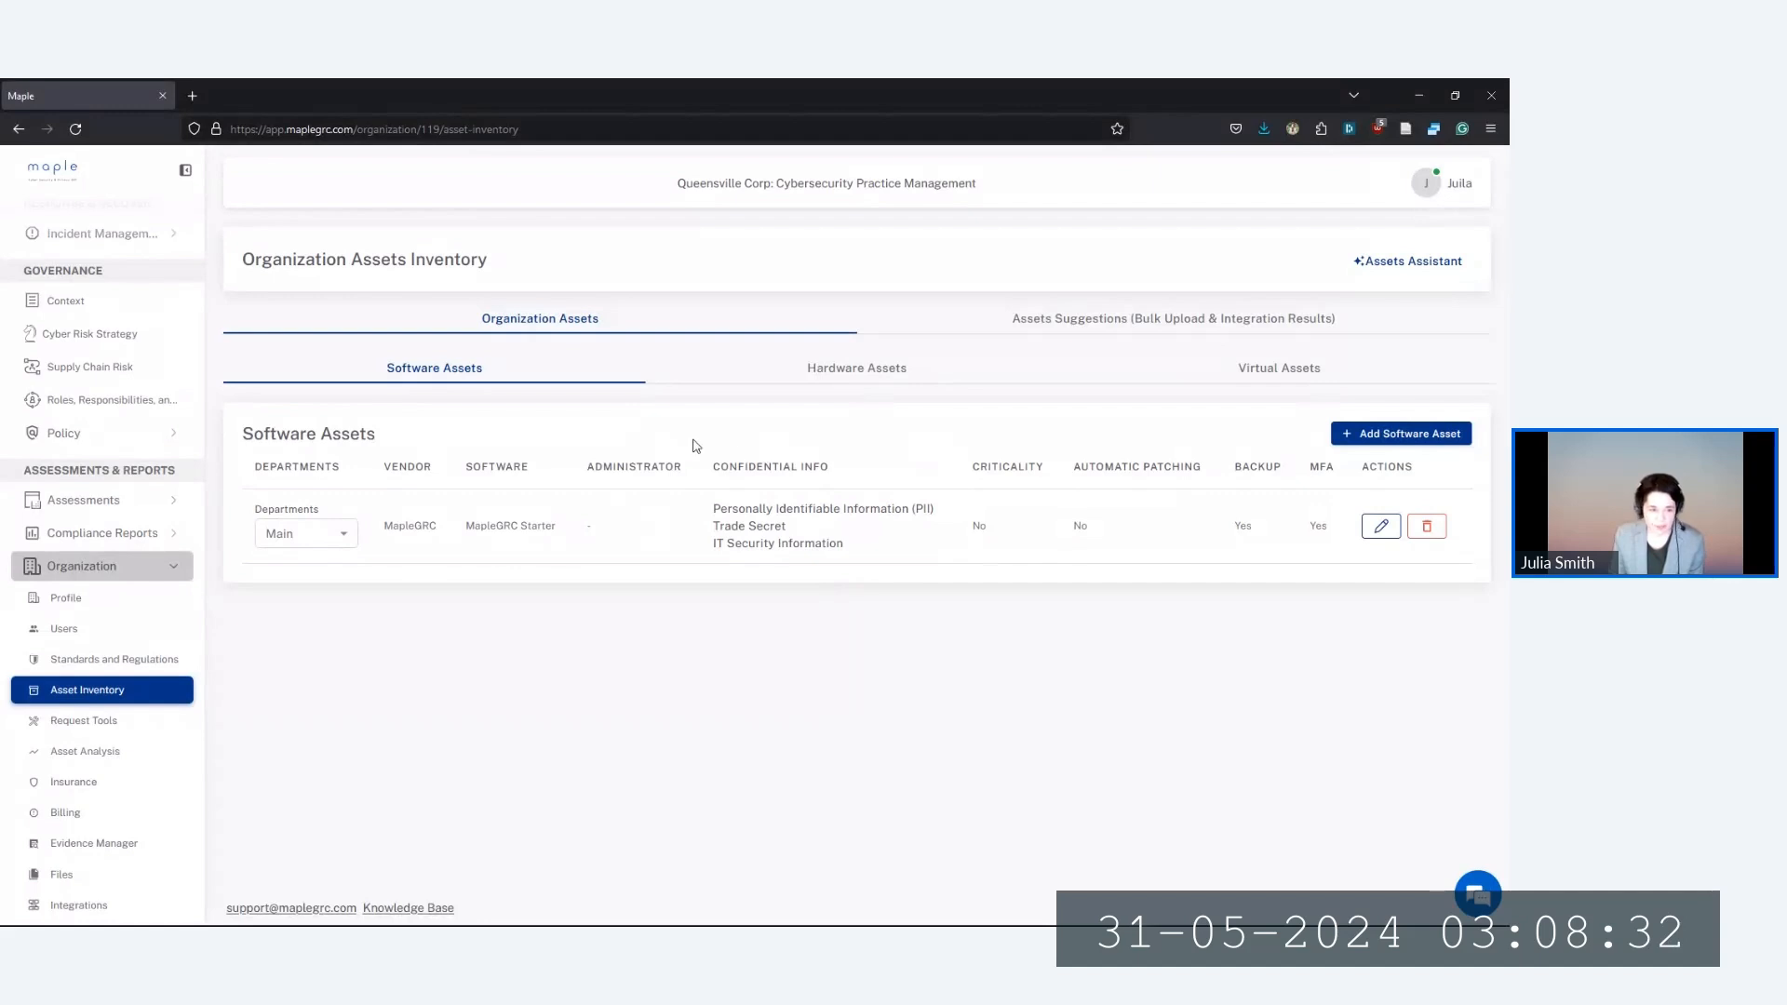
Search 'Googl' in a new software asset and choose Google Workspace Business Standard
click(1404, 435)
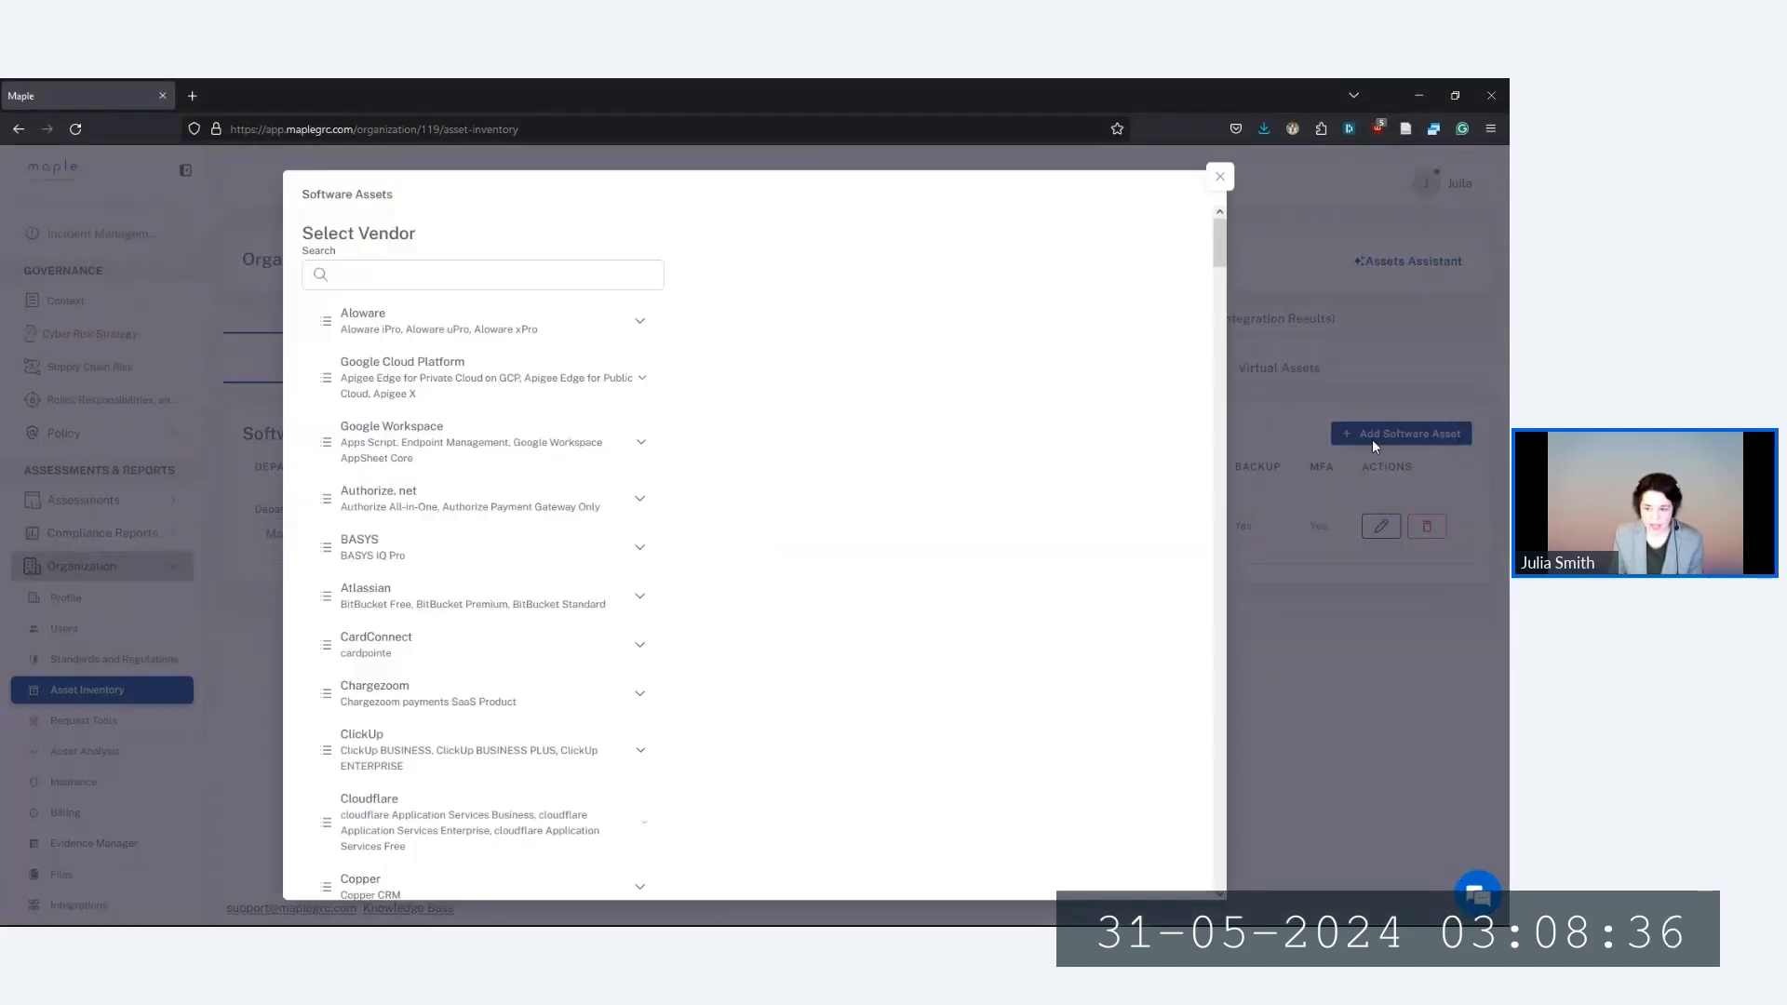
click(558, 279)
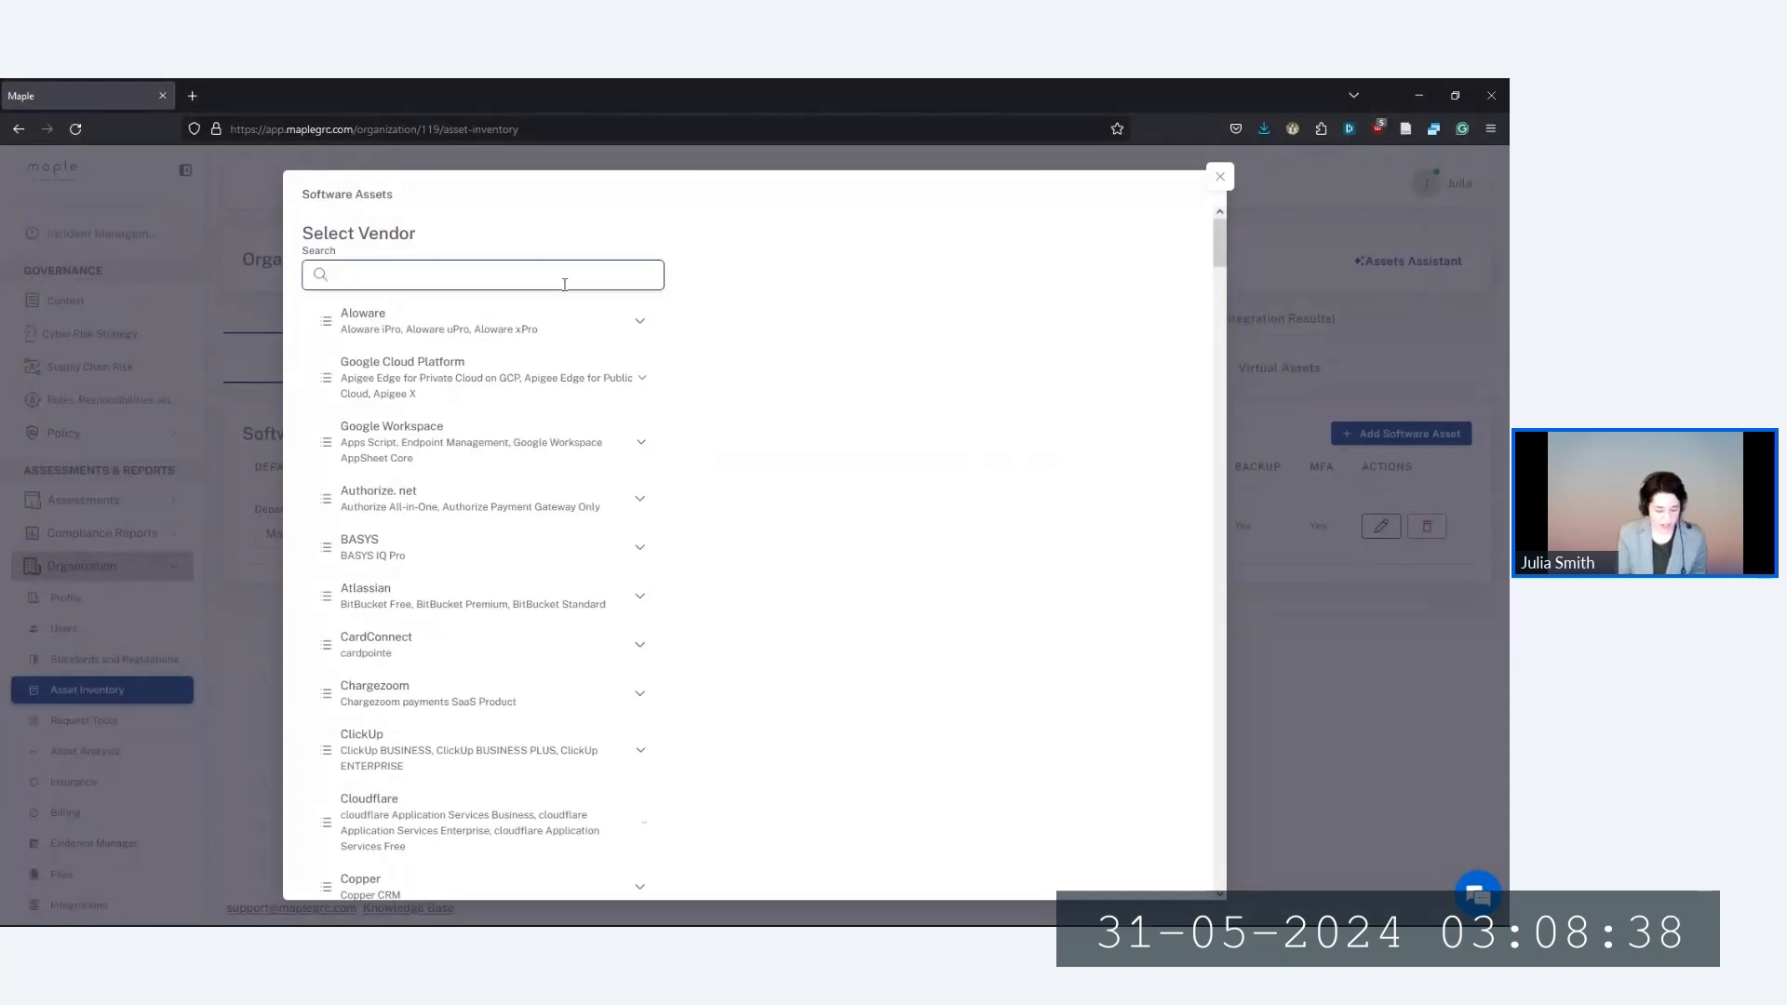
text(Google)
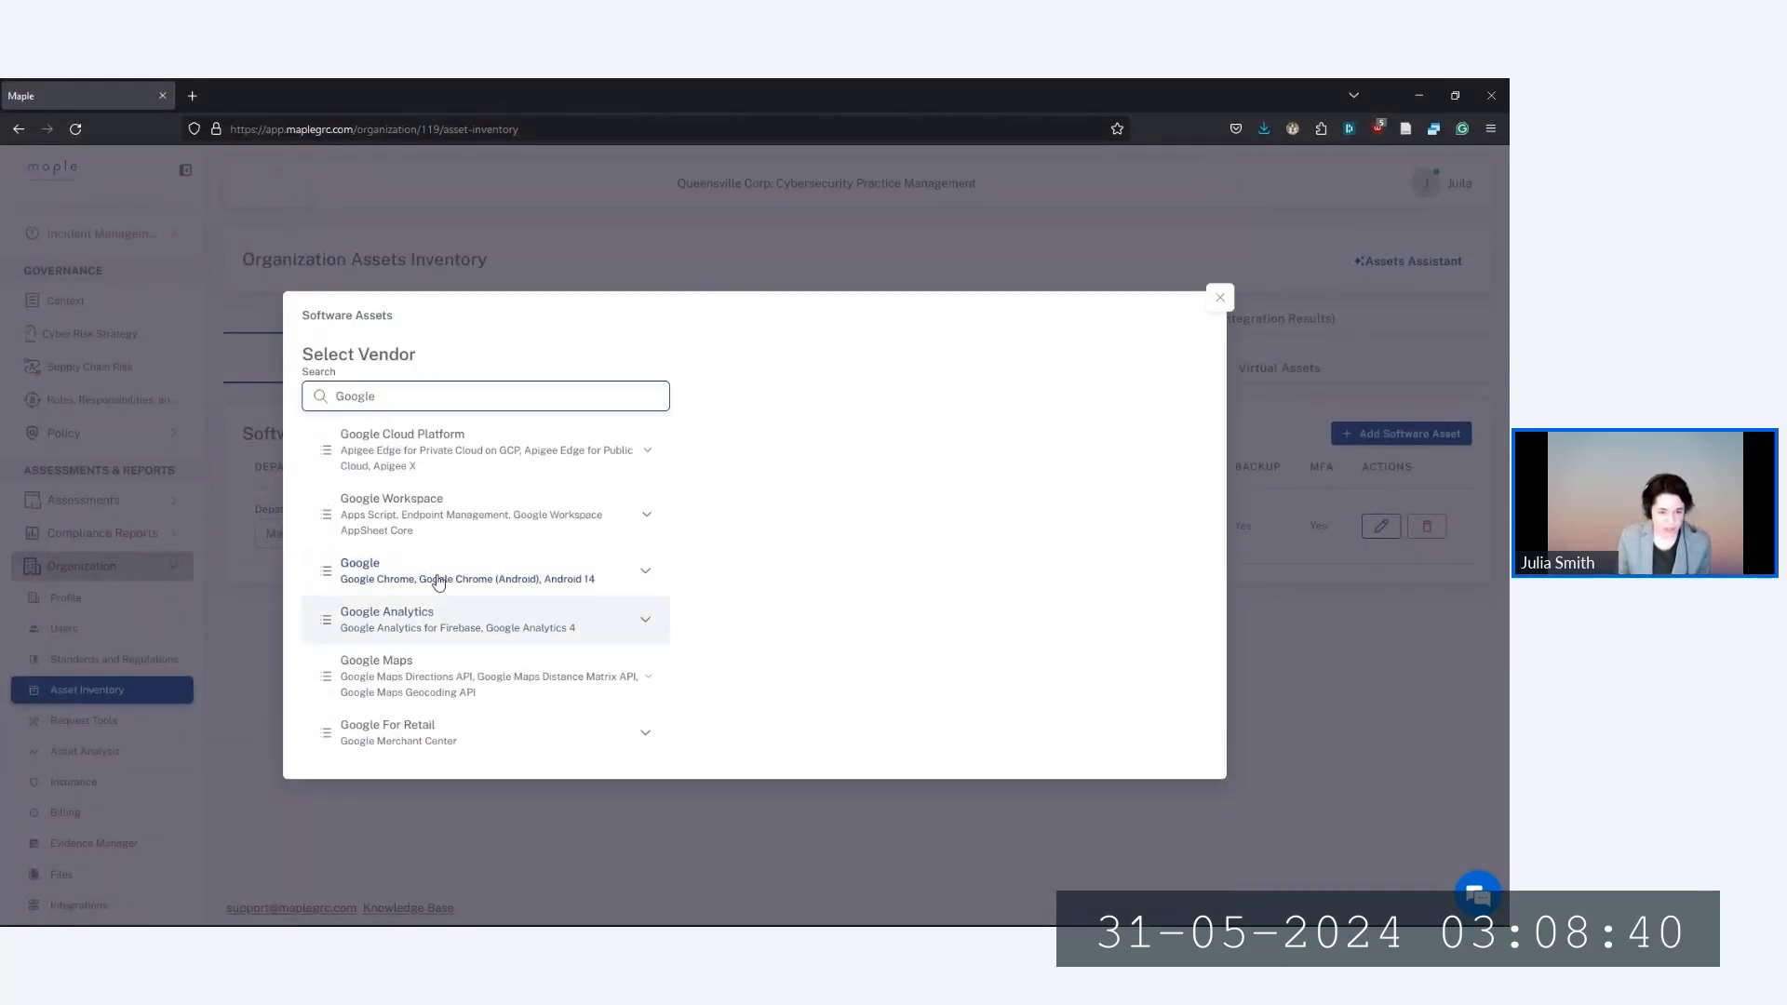
click(427, 515)
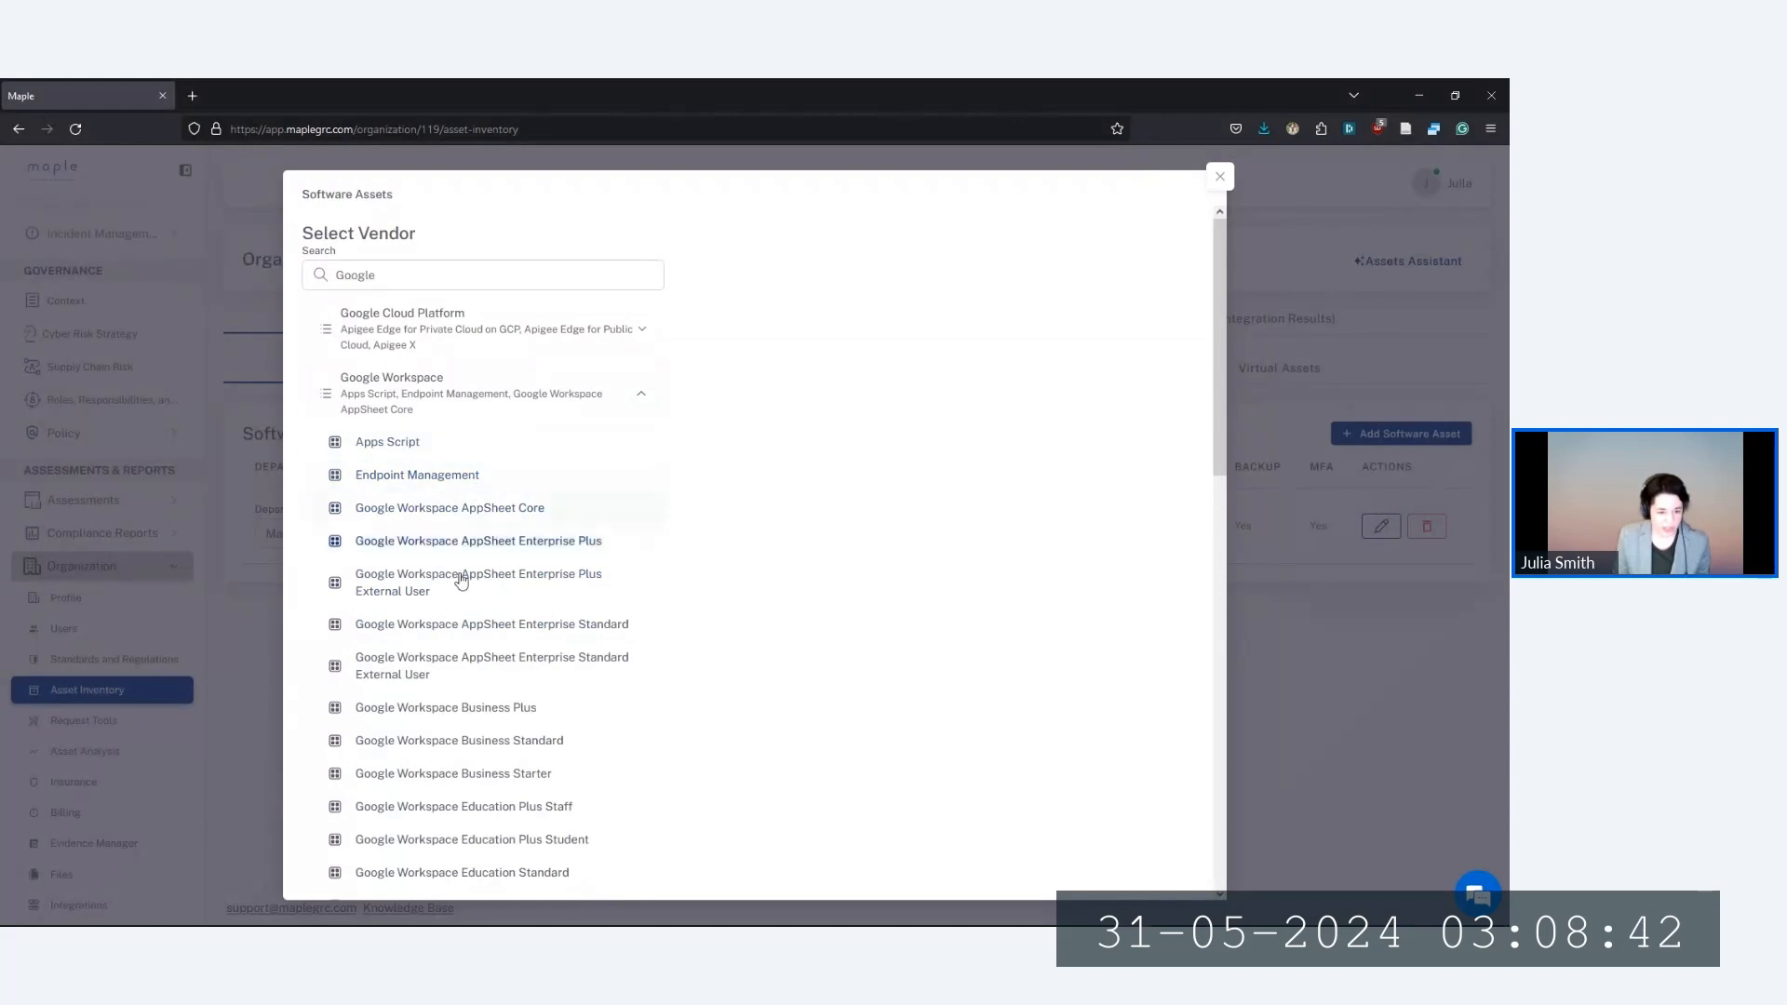
click(499, 742)
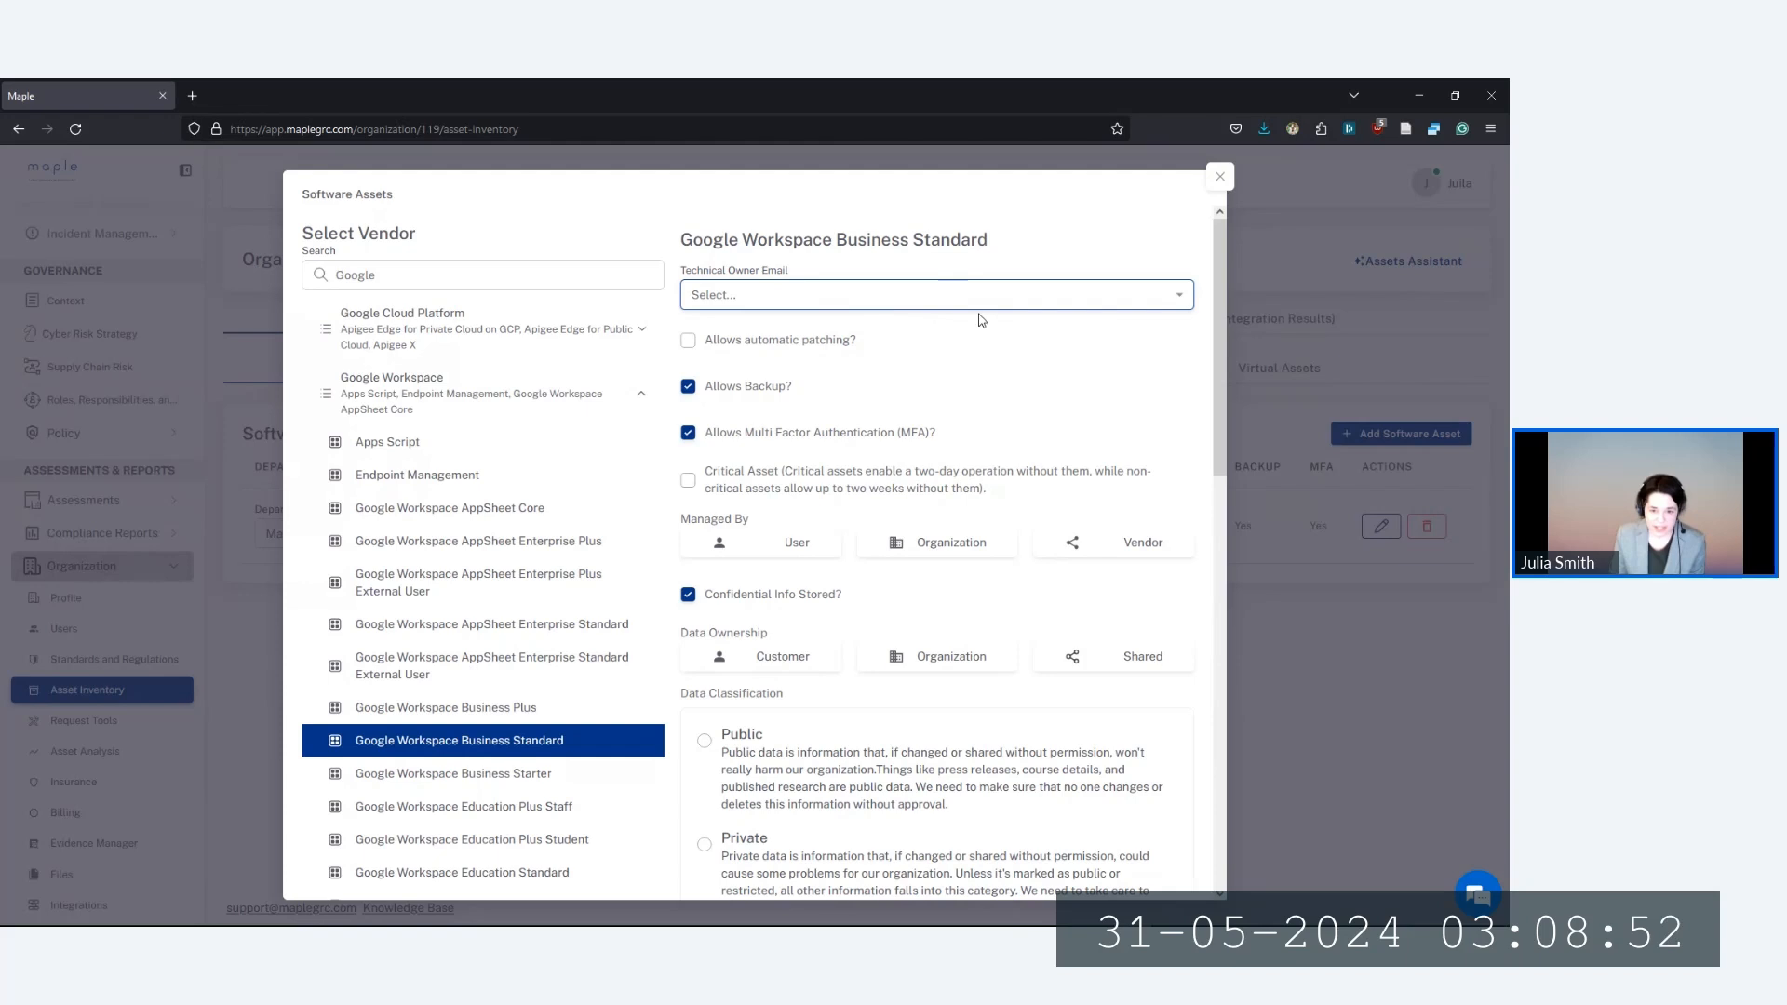
Make the CEO technical owner, enable automatic patching, mark it critical, and set a managing user
click(744, 296)
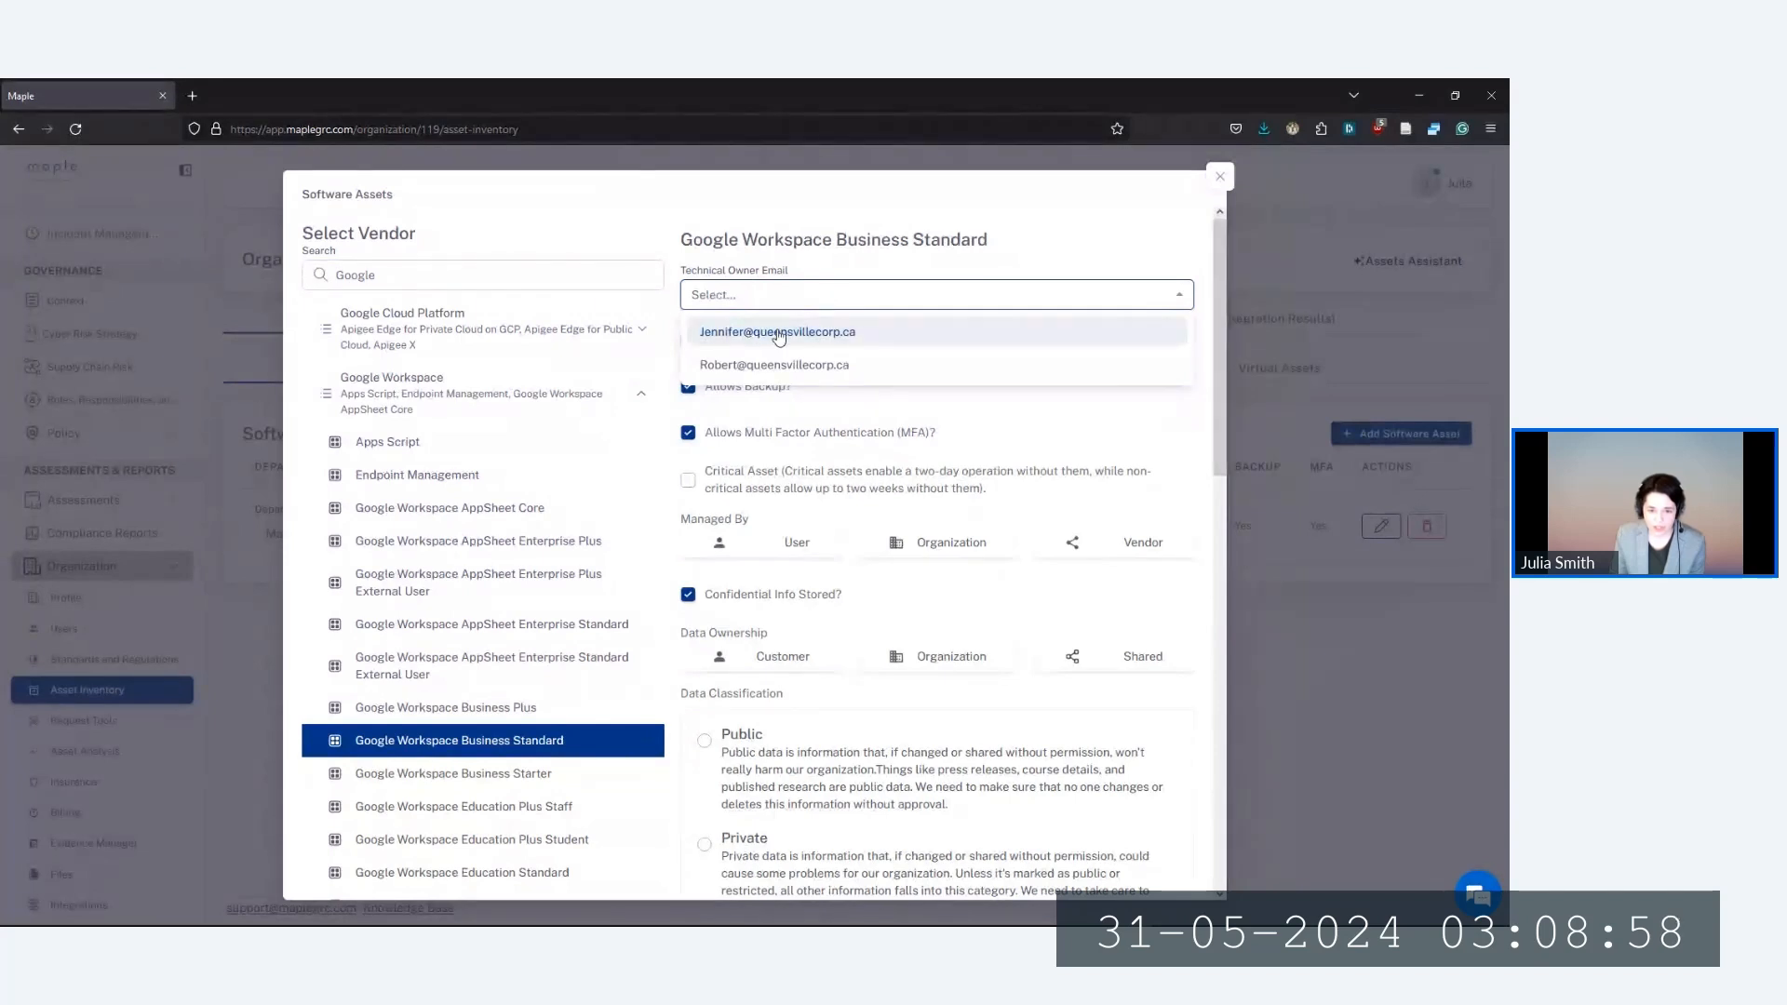
click(817, 333)
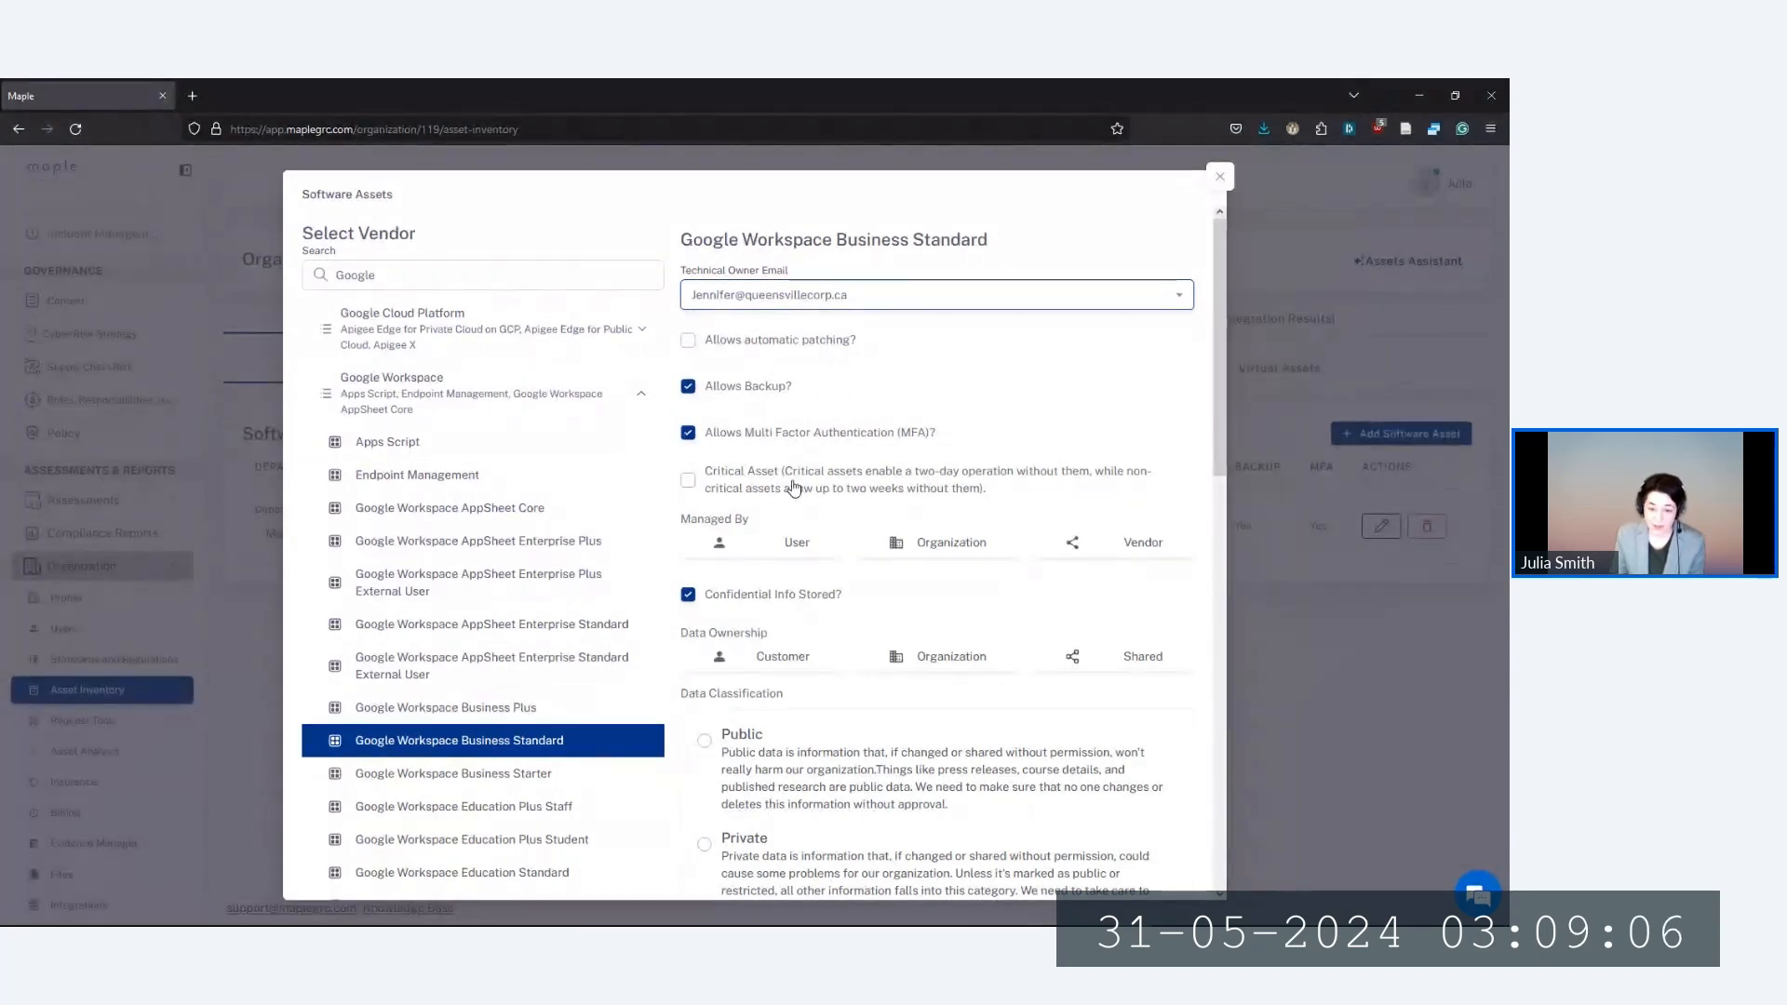
click(766, 344)
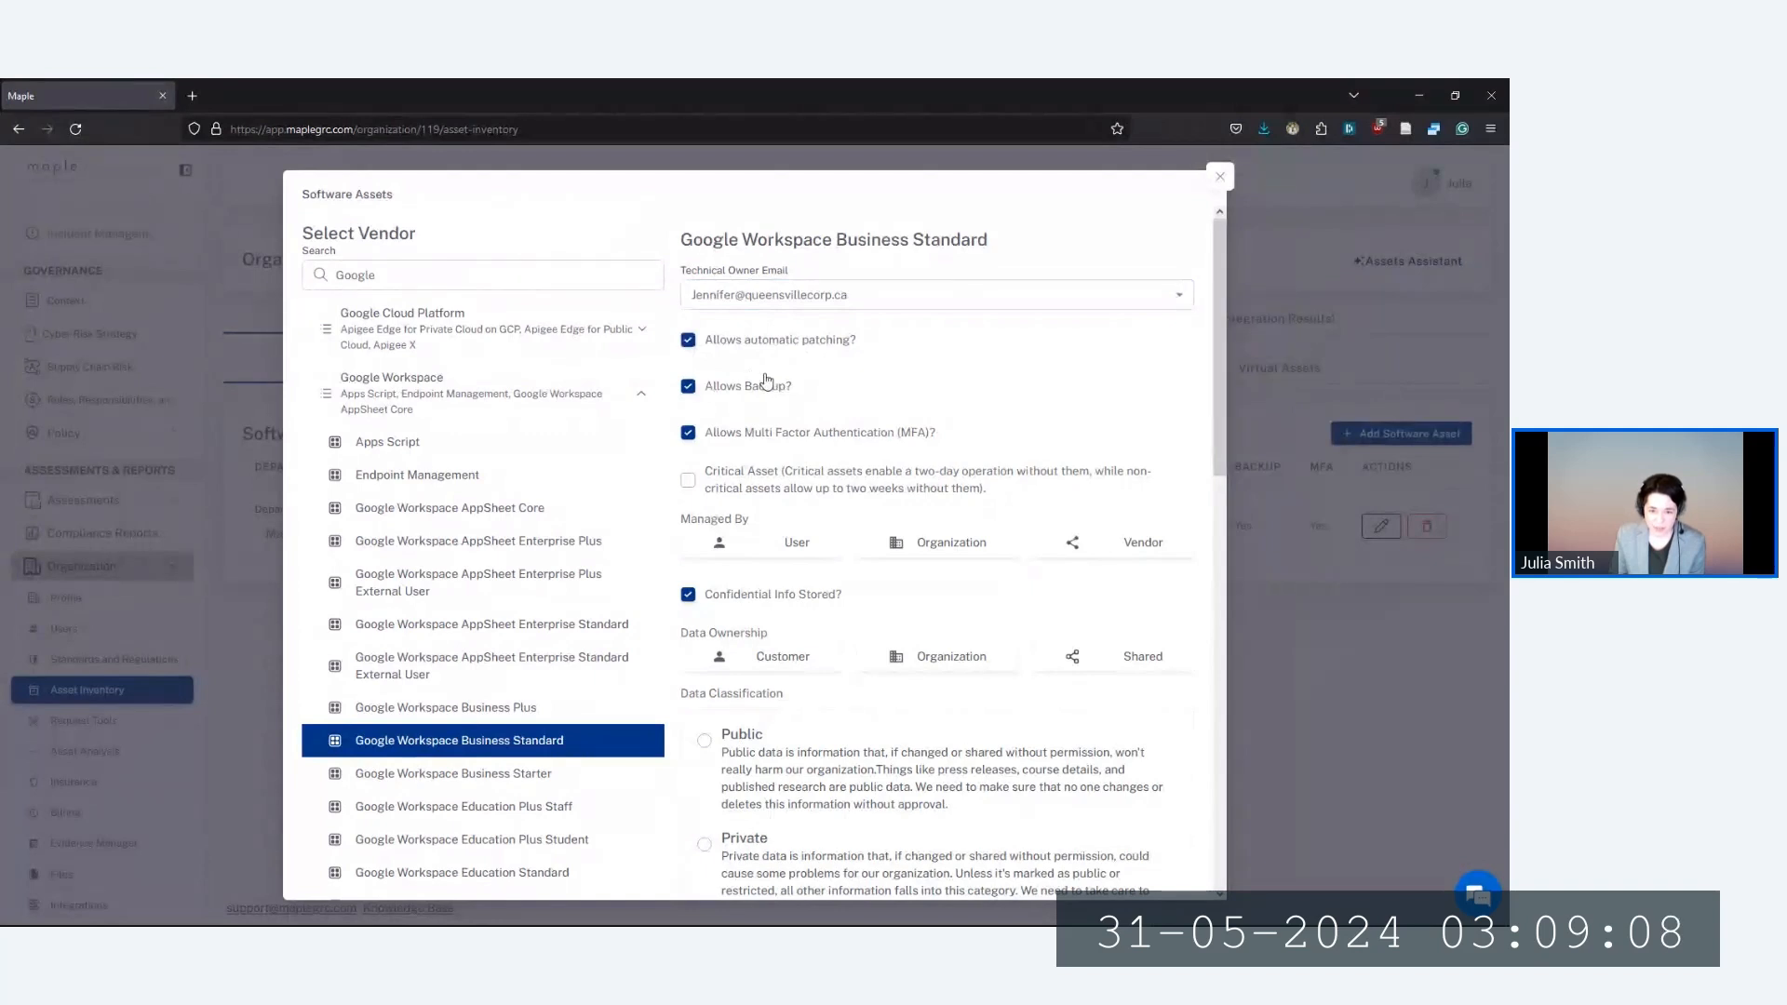
click(691, 484)
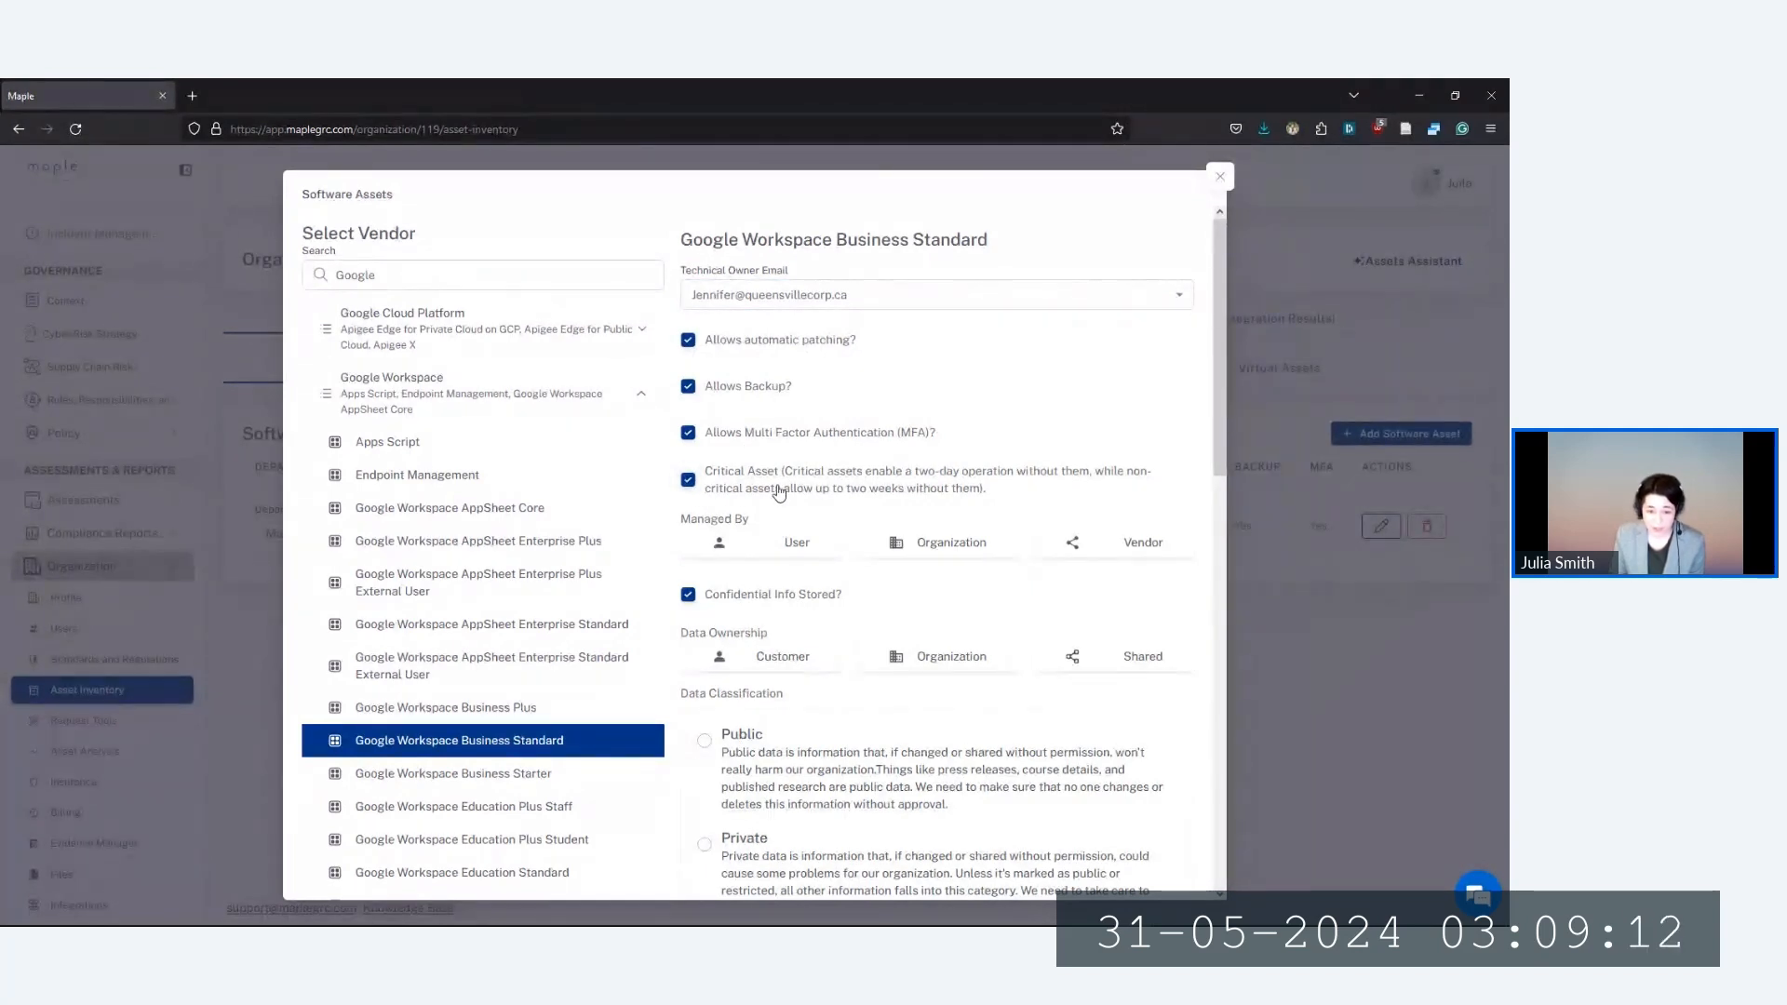
click(717, 549)
click(735, 612)
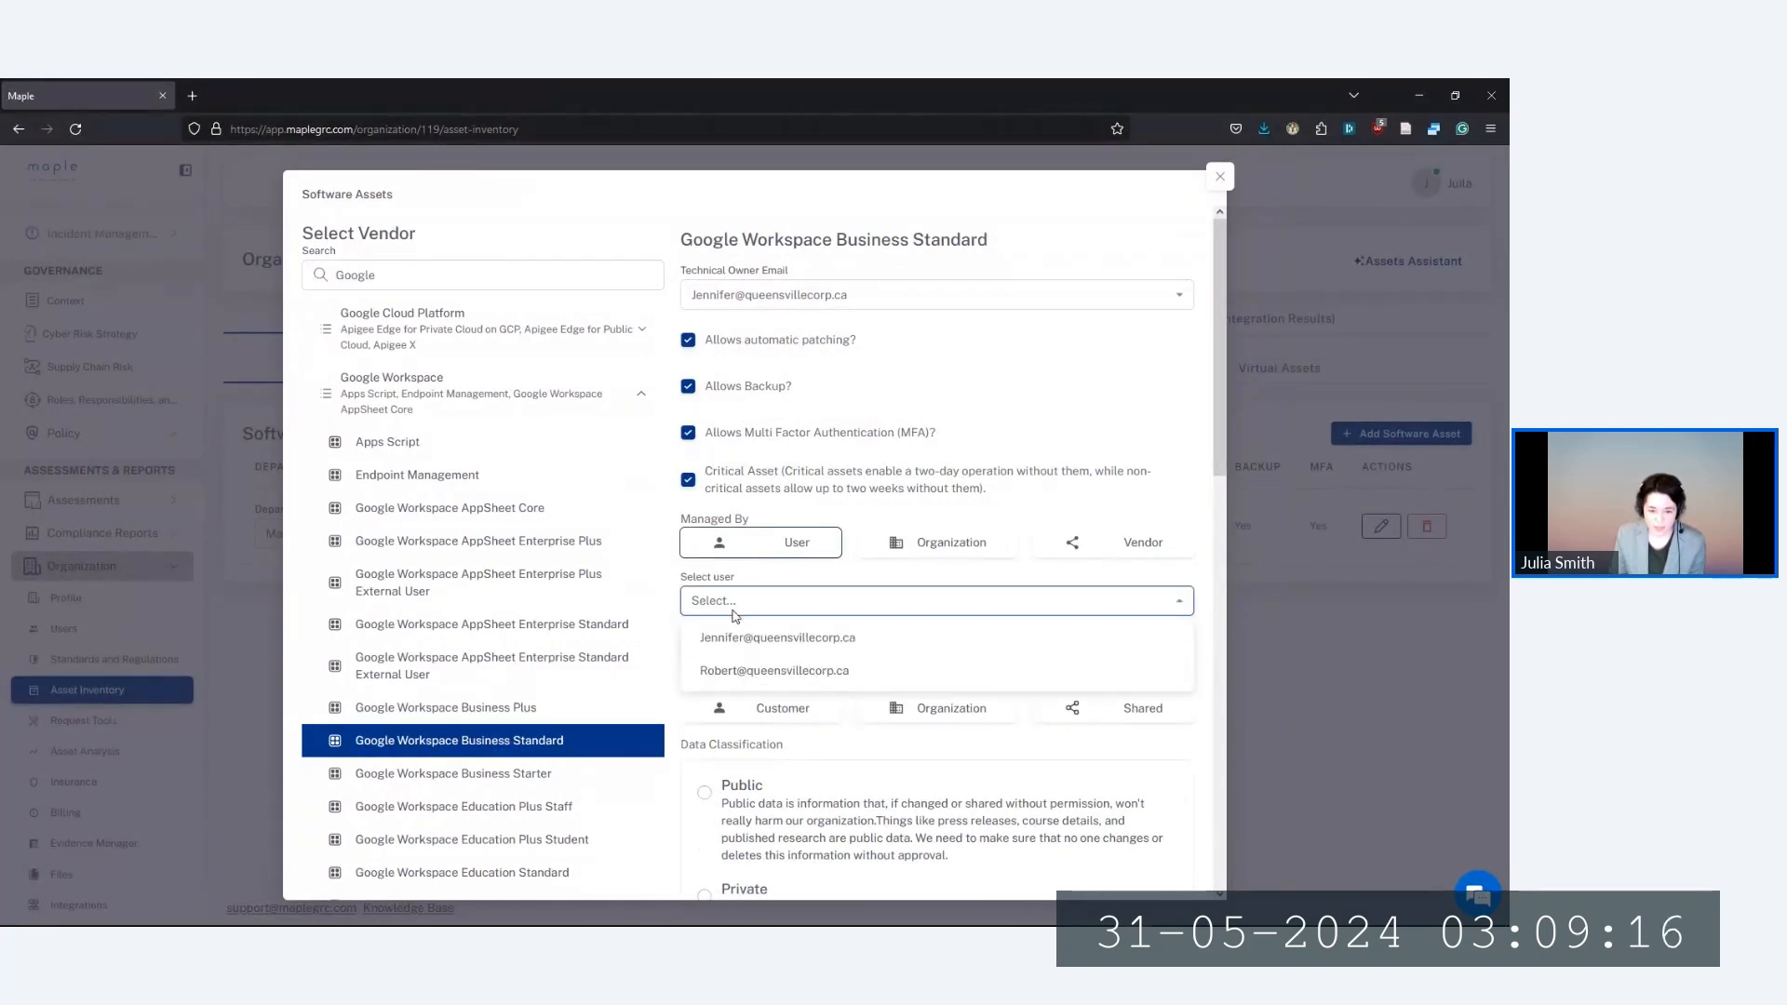
click(772, 637)
scroll(764, 579, down, 1)
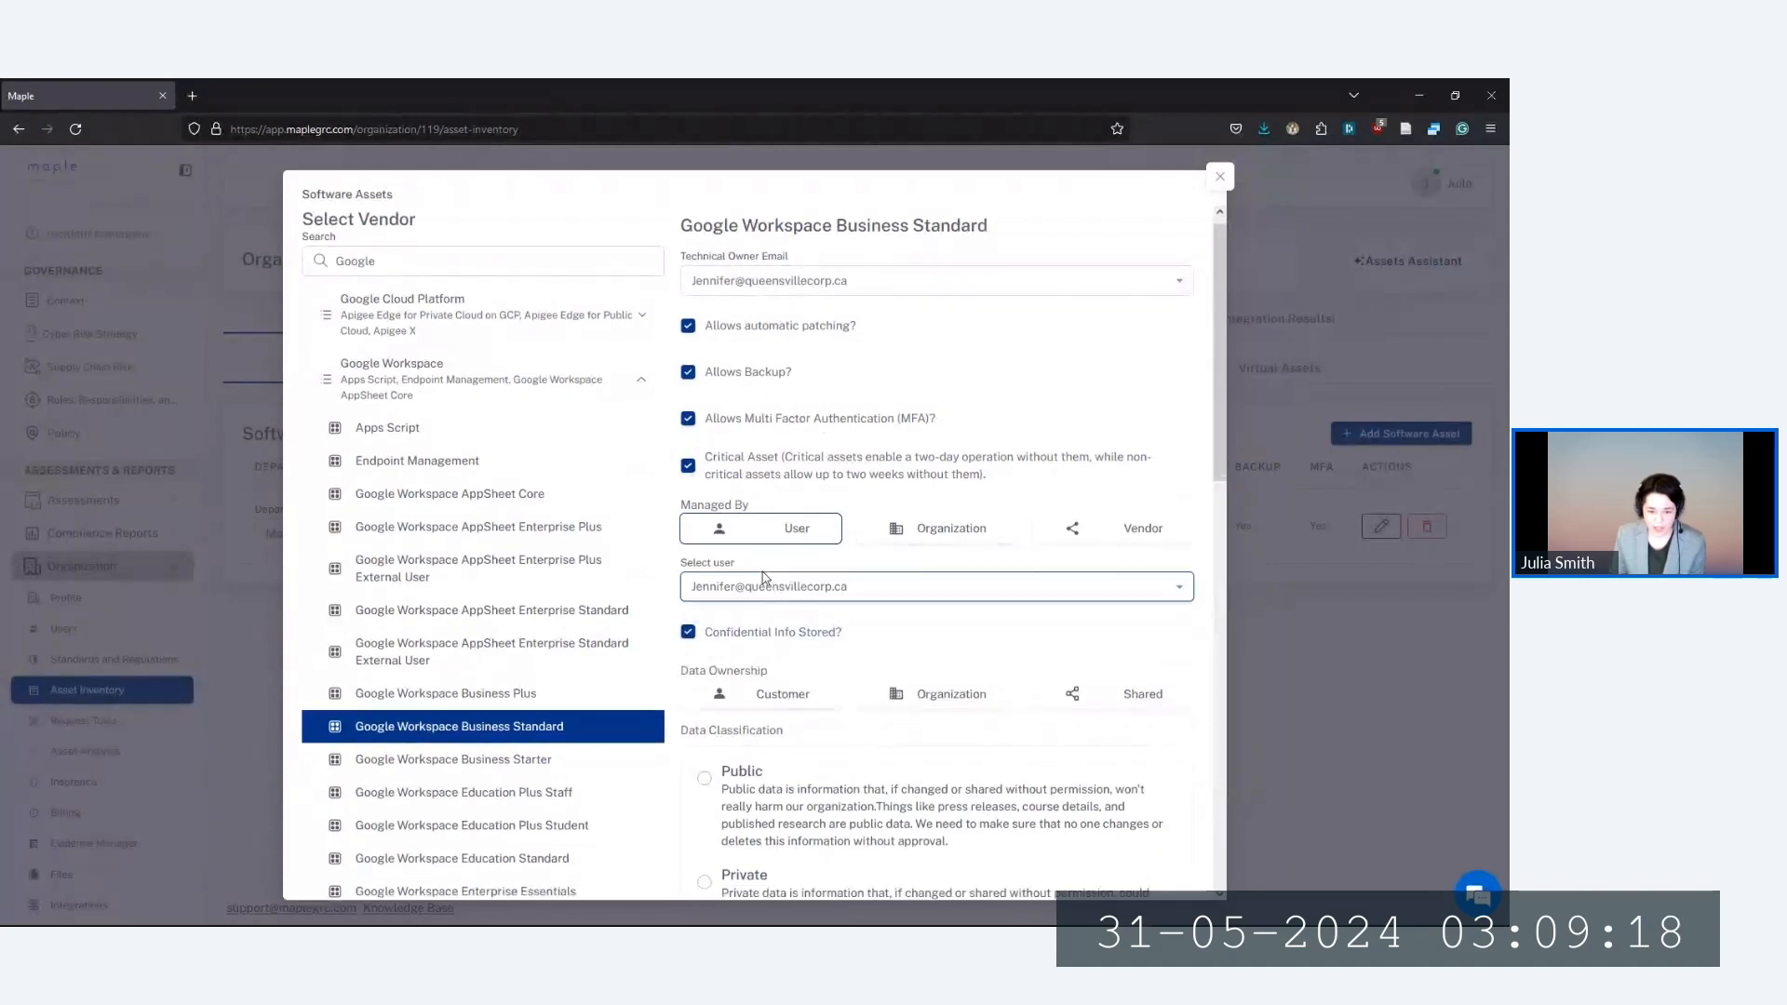
scroll(759, 558, down, 2)
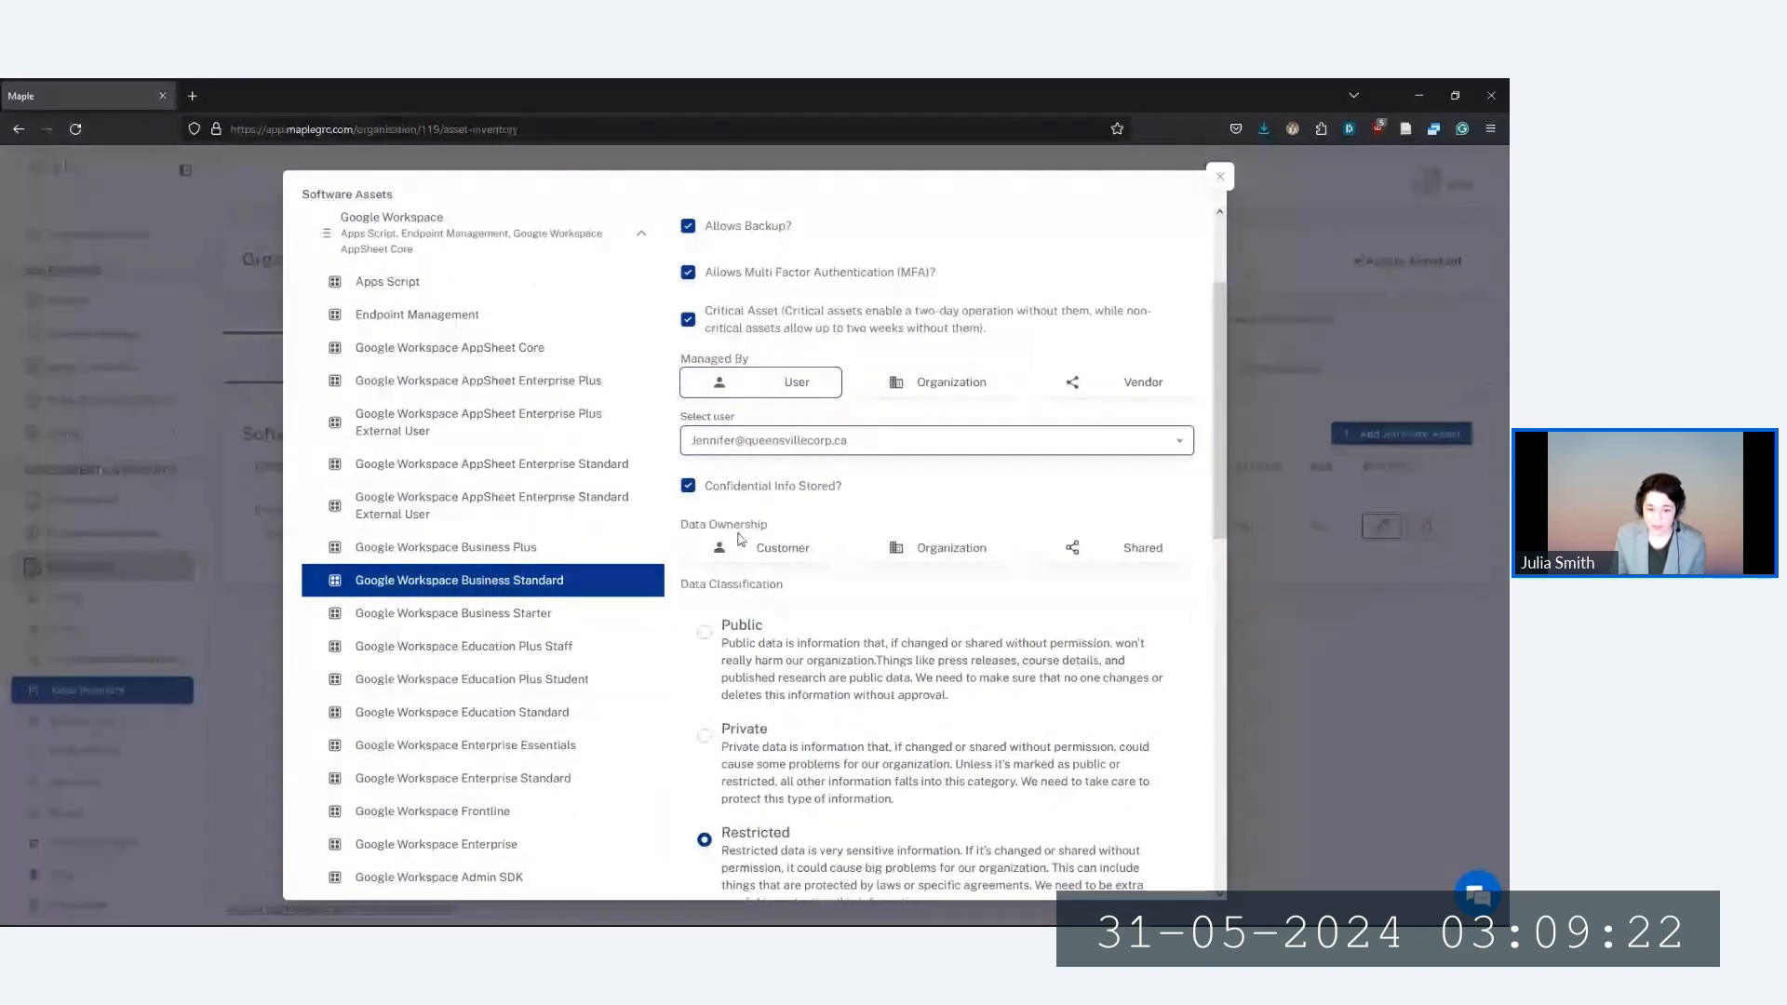
Set shared ownership, flag PII, IP, financial and IT security data, location Canada, and save
click(1071, 551)
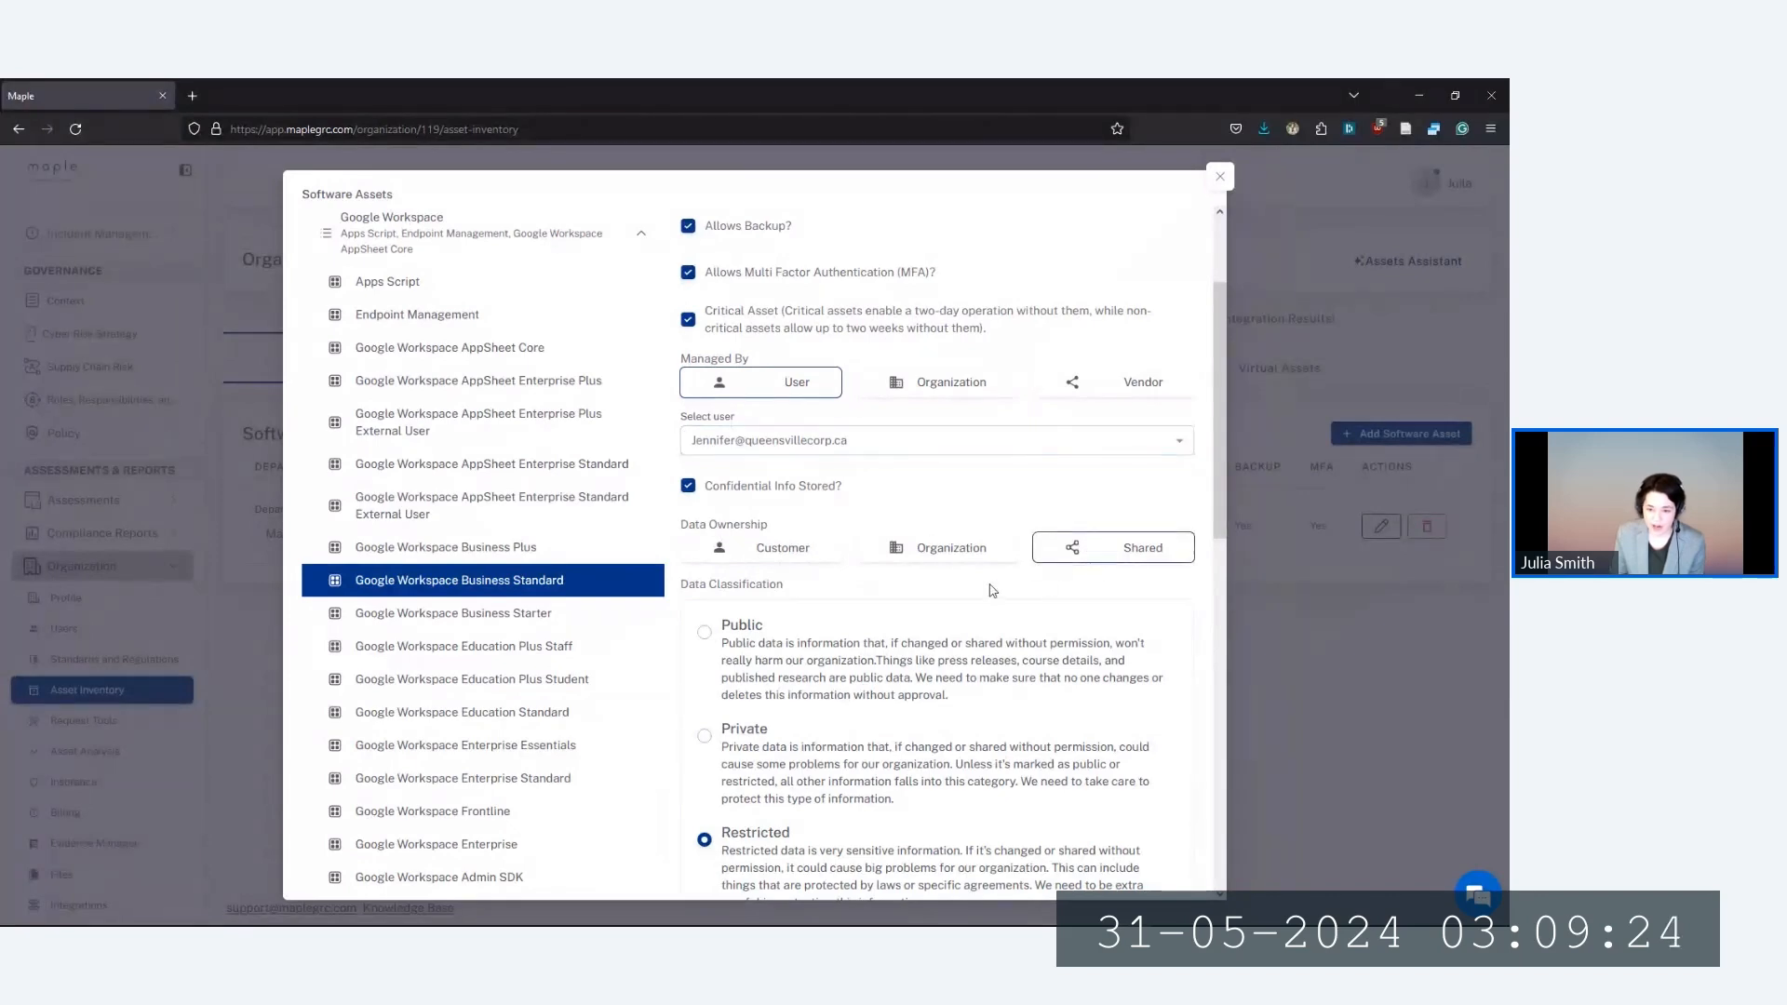
scroll(992, 590, down, 2)
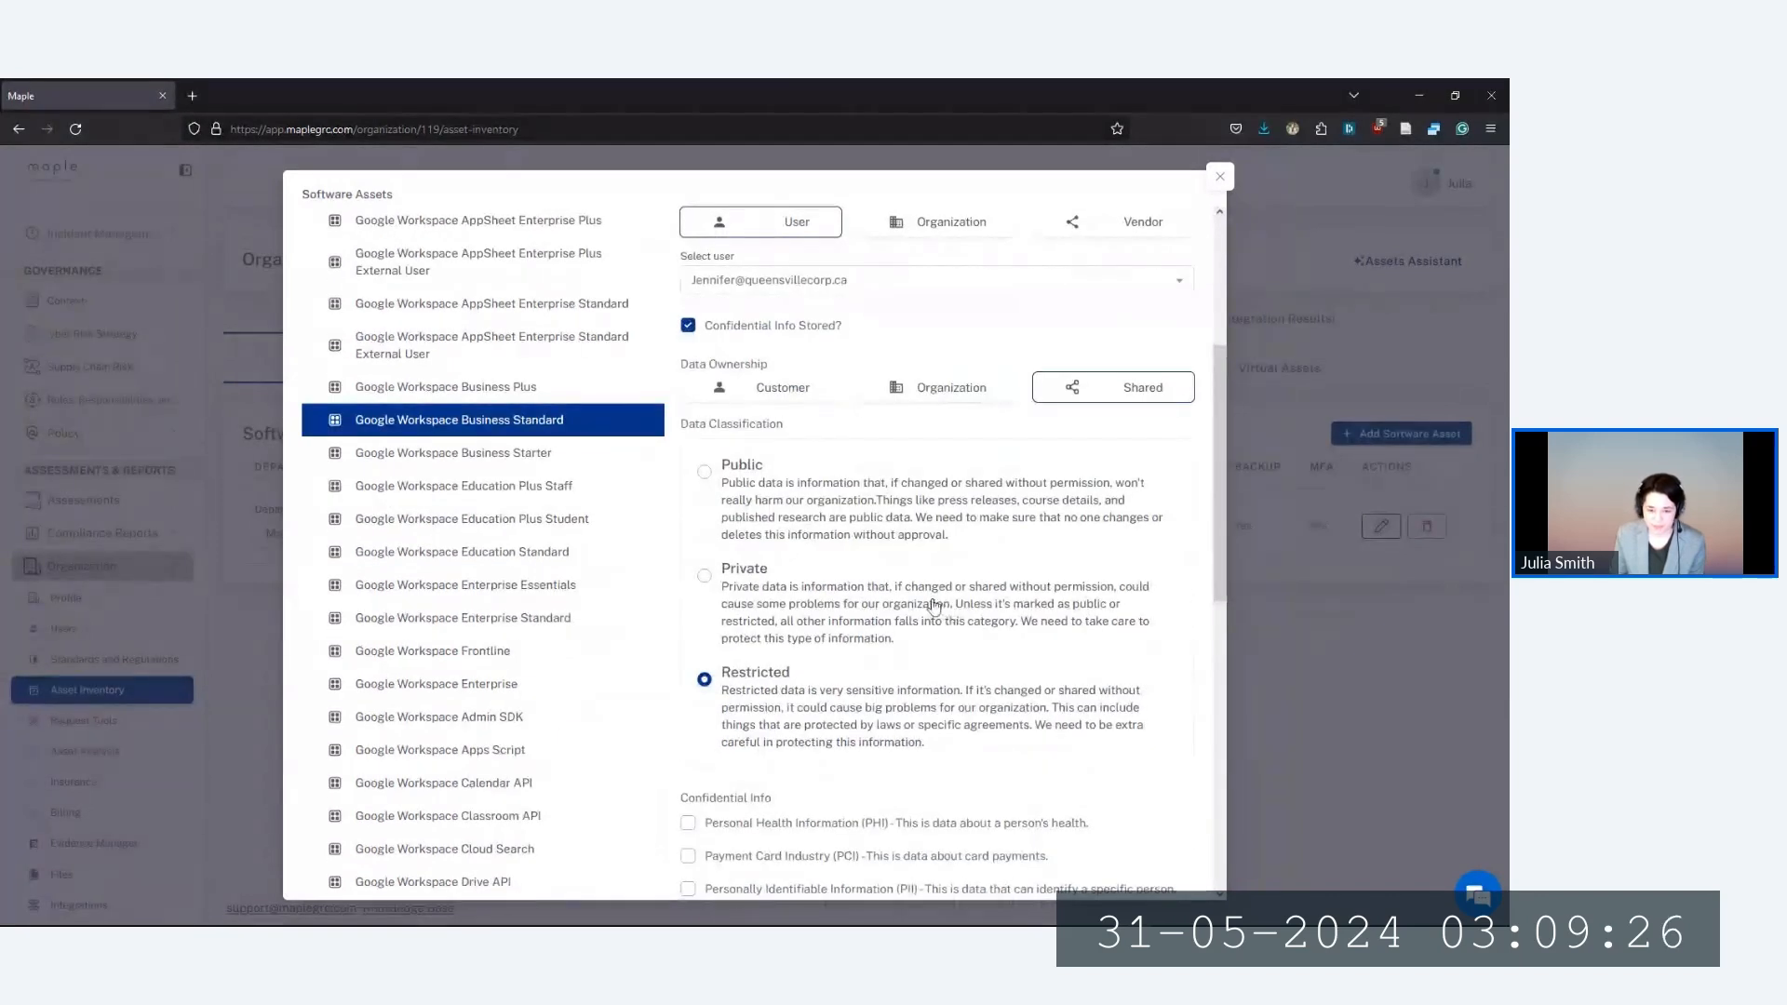
scroll(788, 568, down, 2)
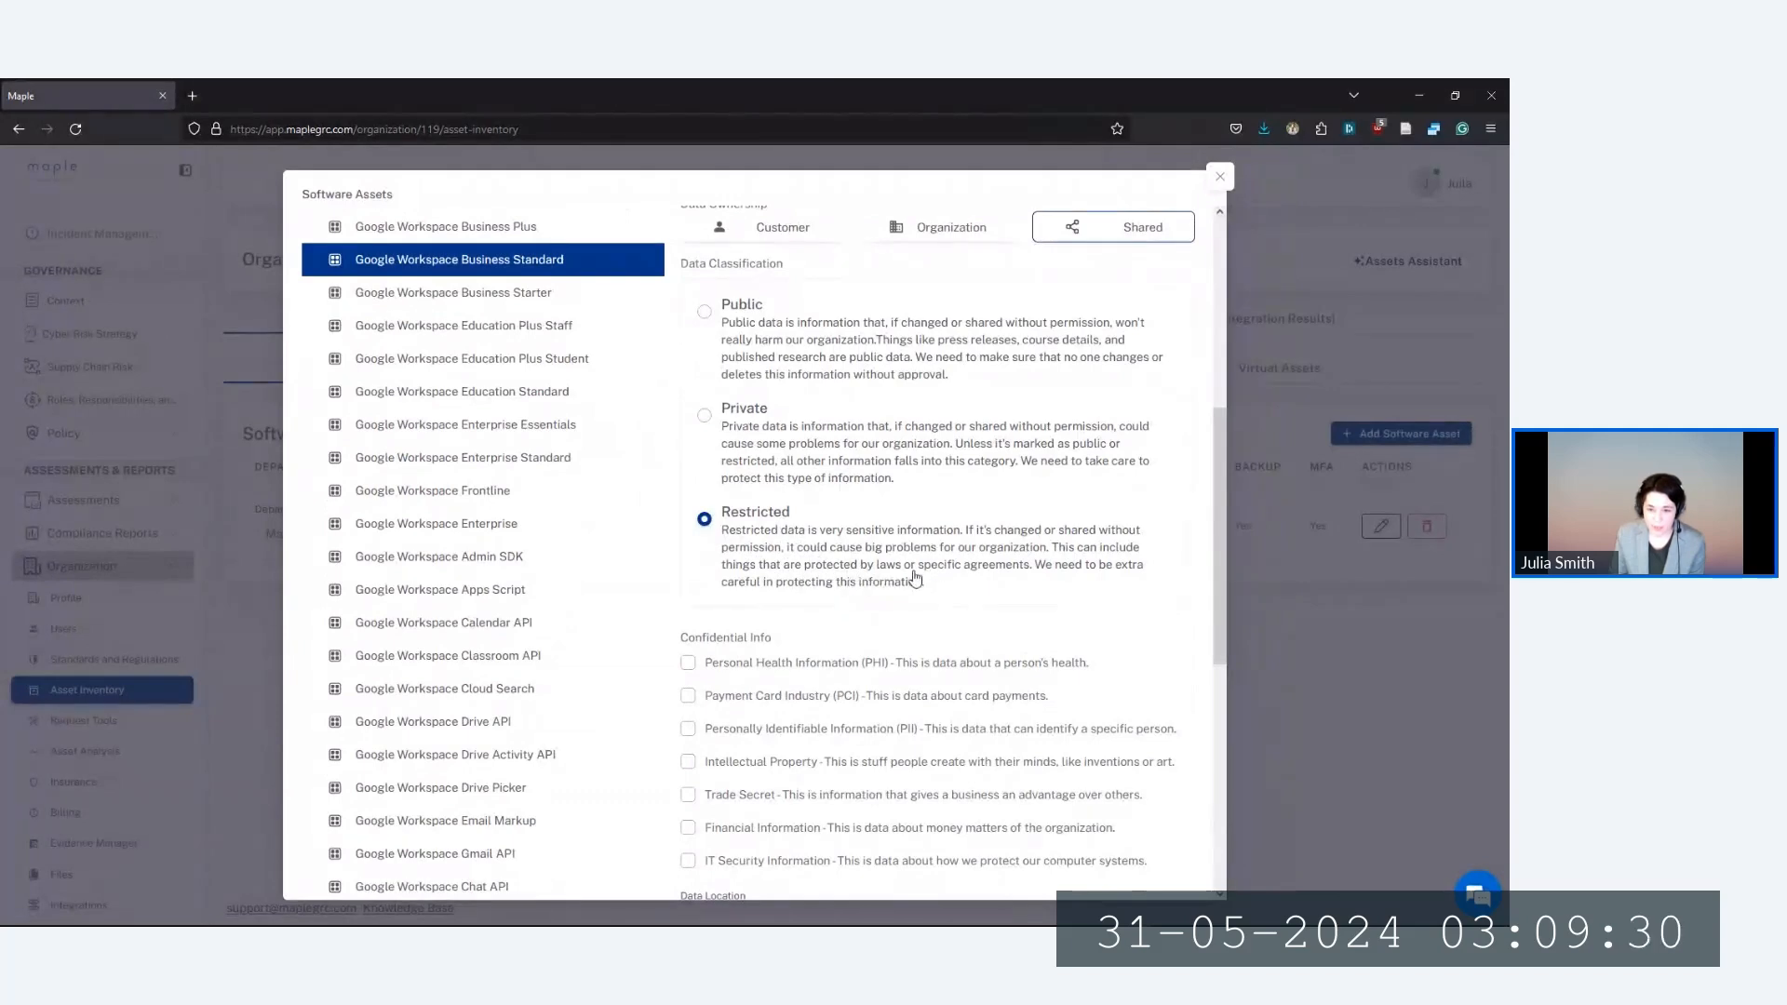
scroll(917, 579, up, 2)
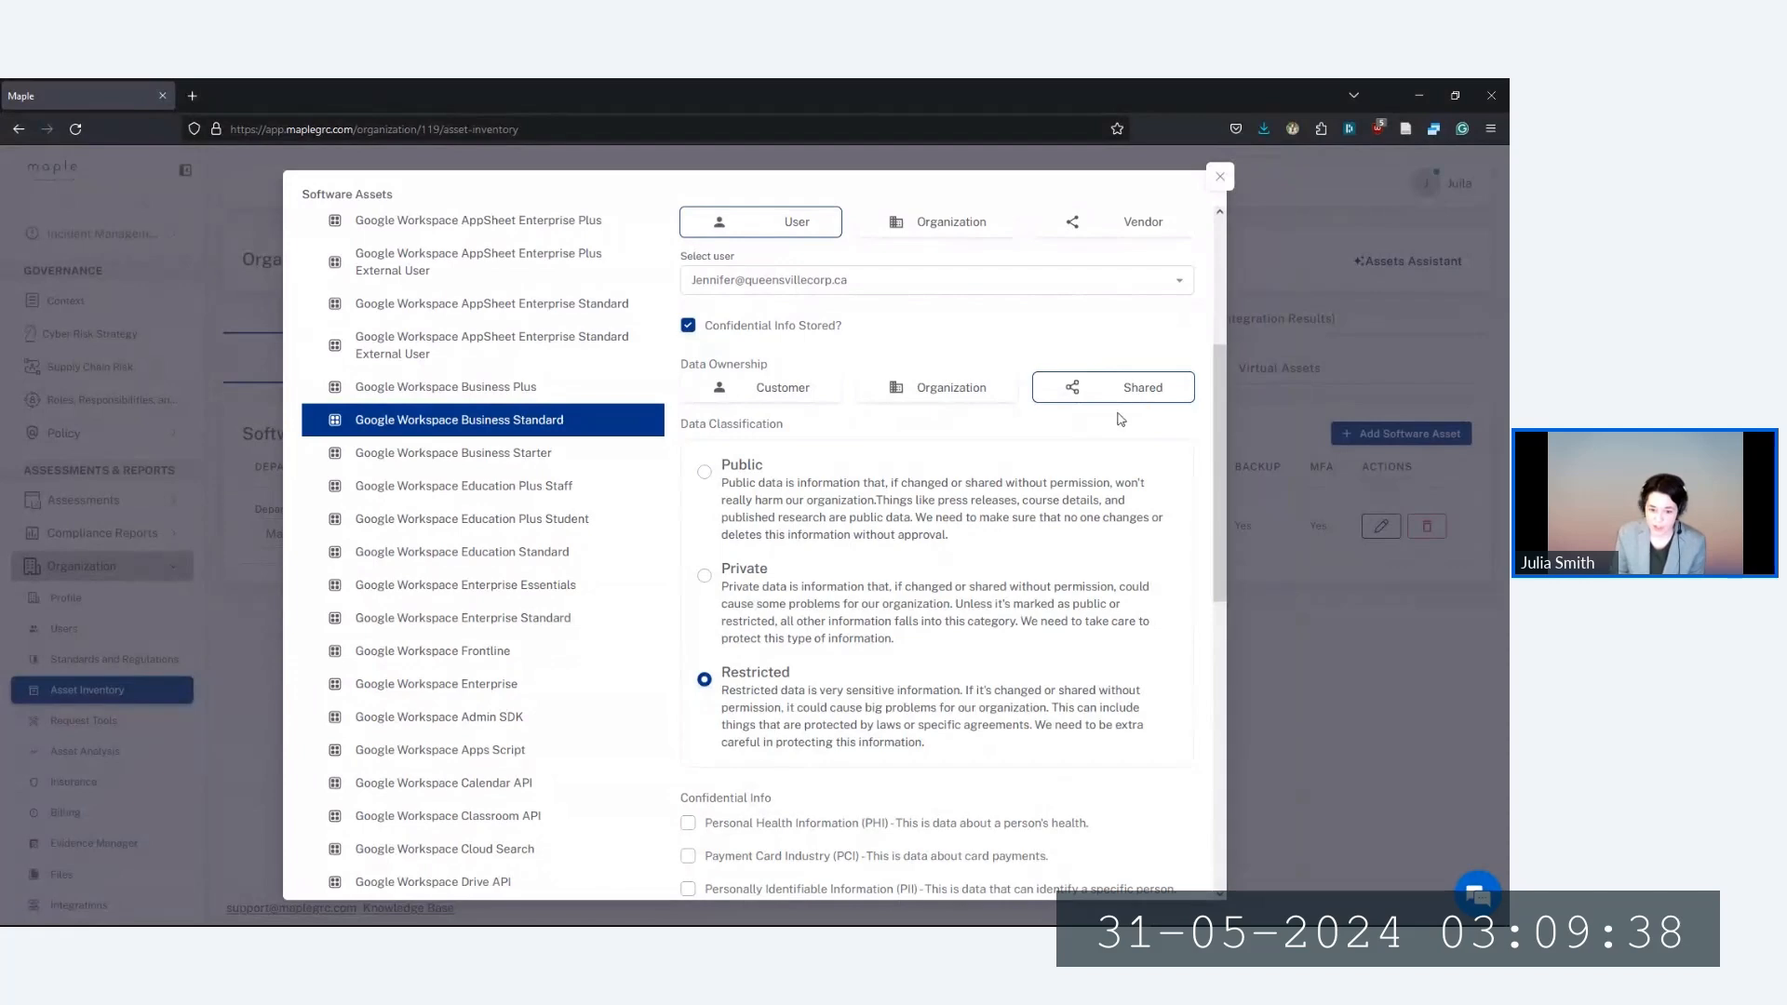
scroll(810, 712, down, 4)
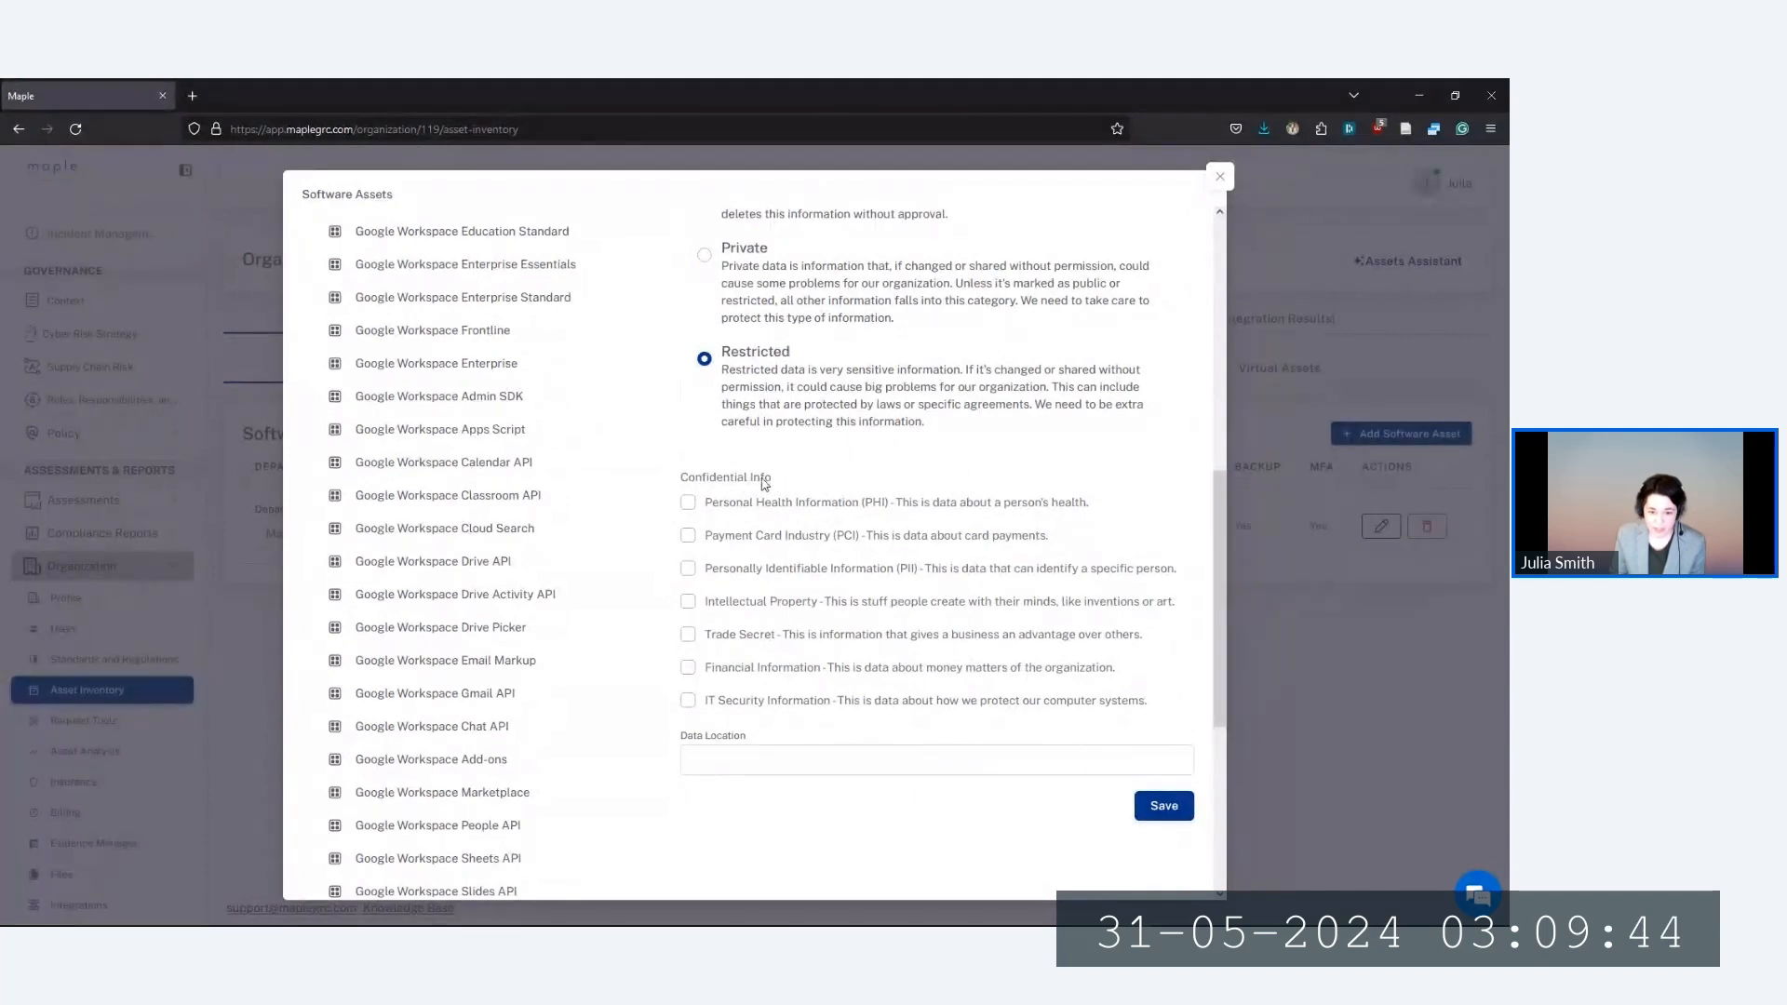
click(688, 568)
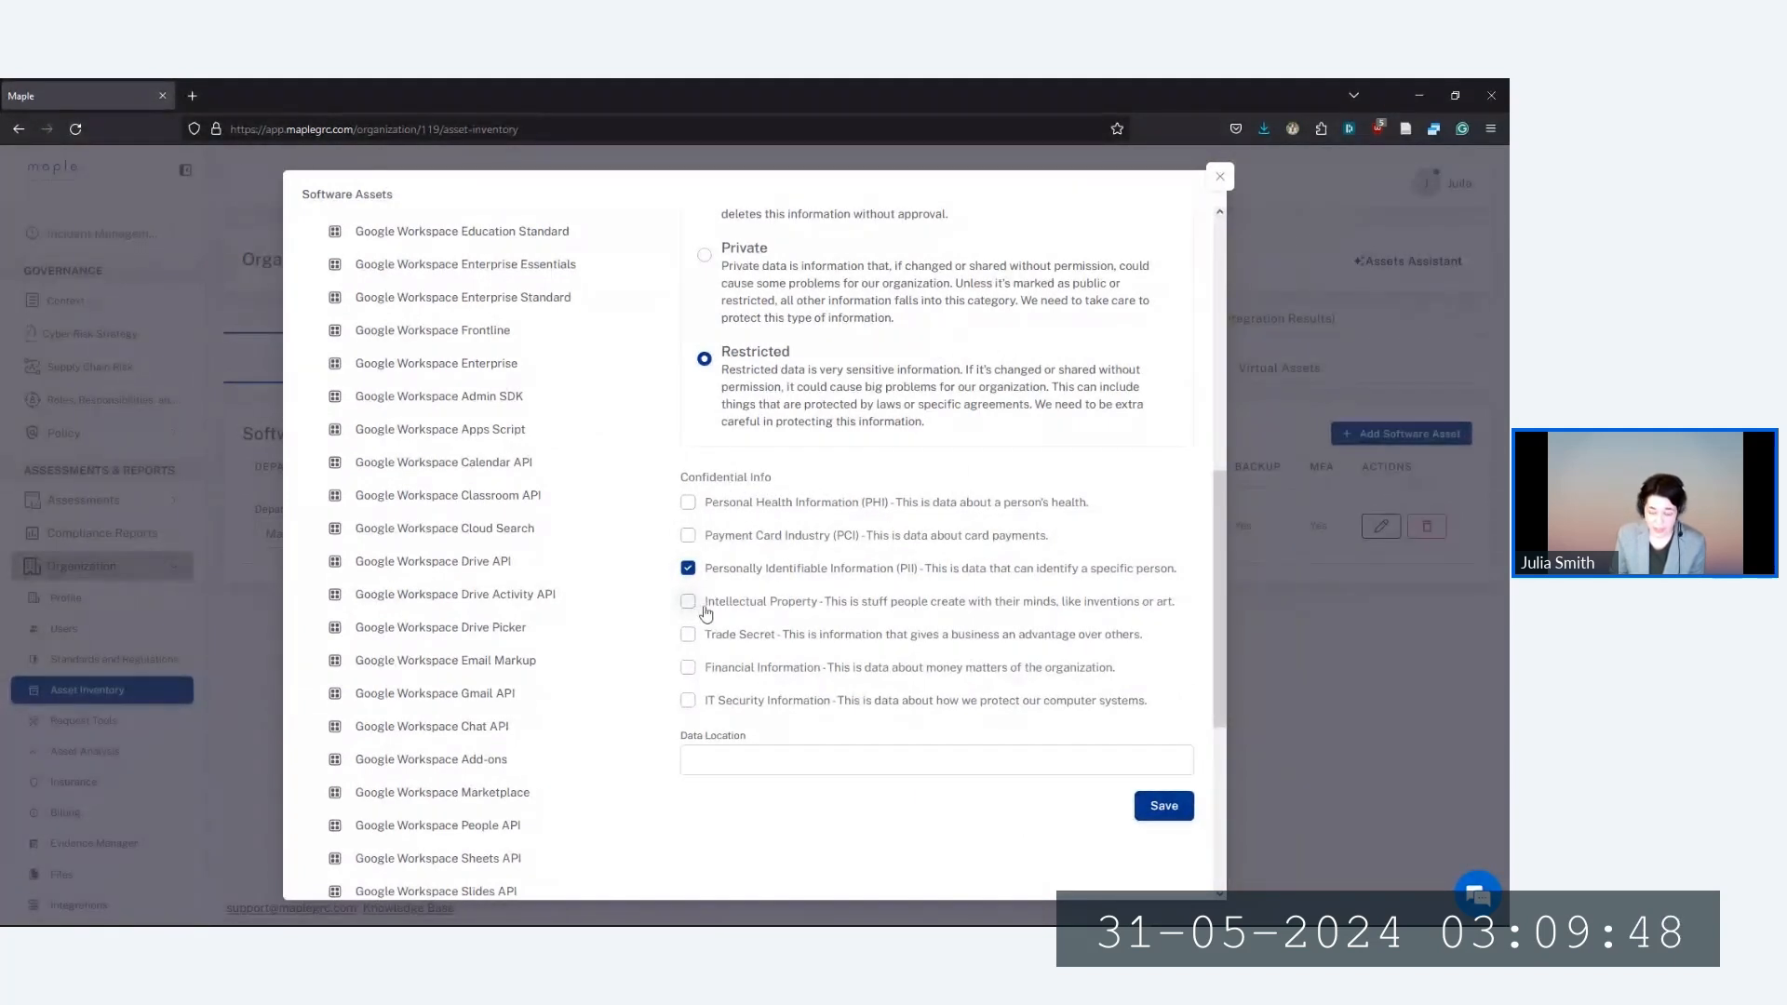
click(687, 603)
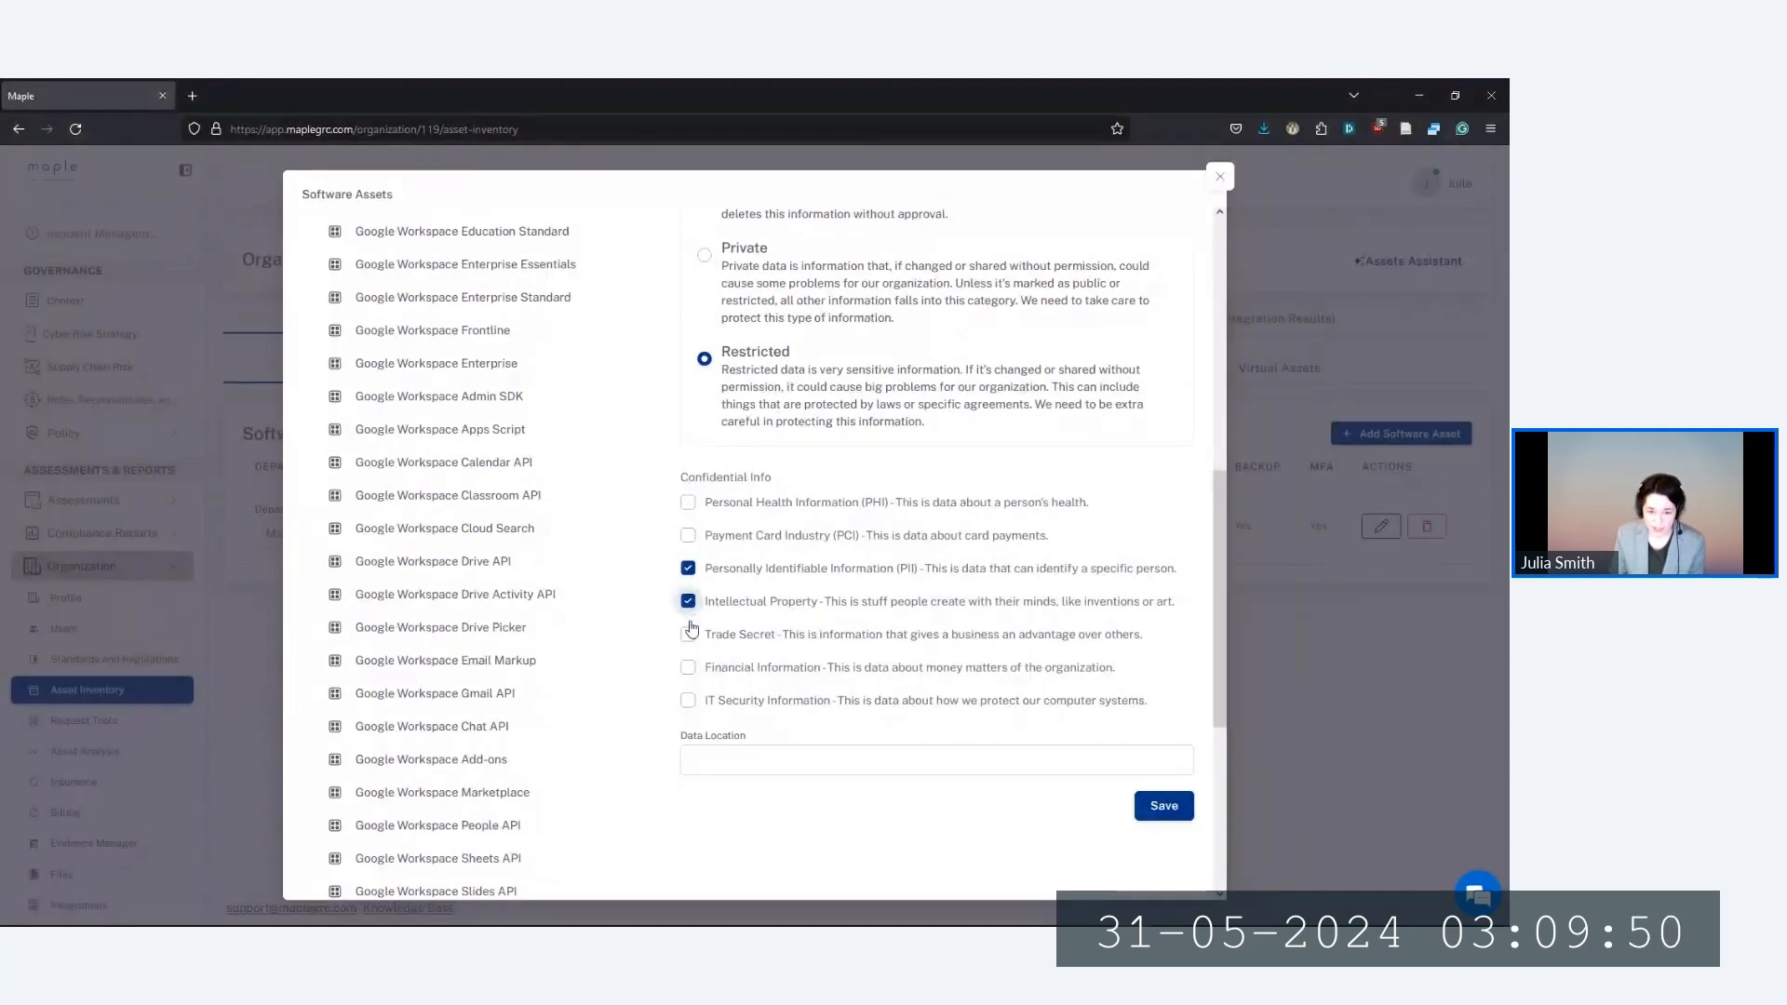
click(688, 667)
click(691, 705)
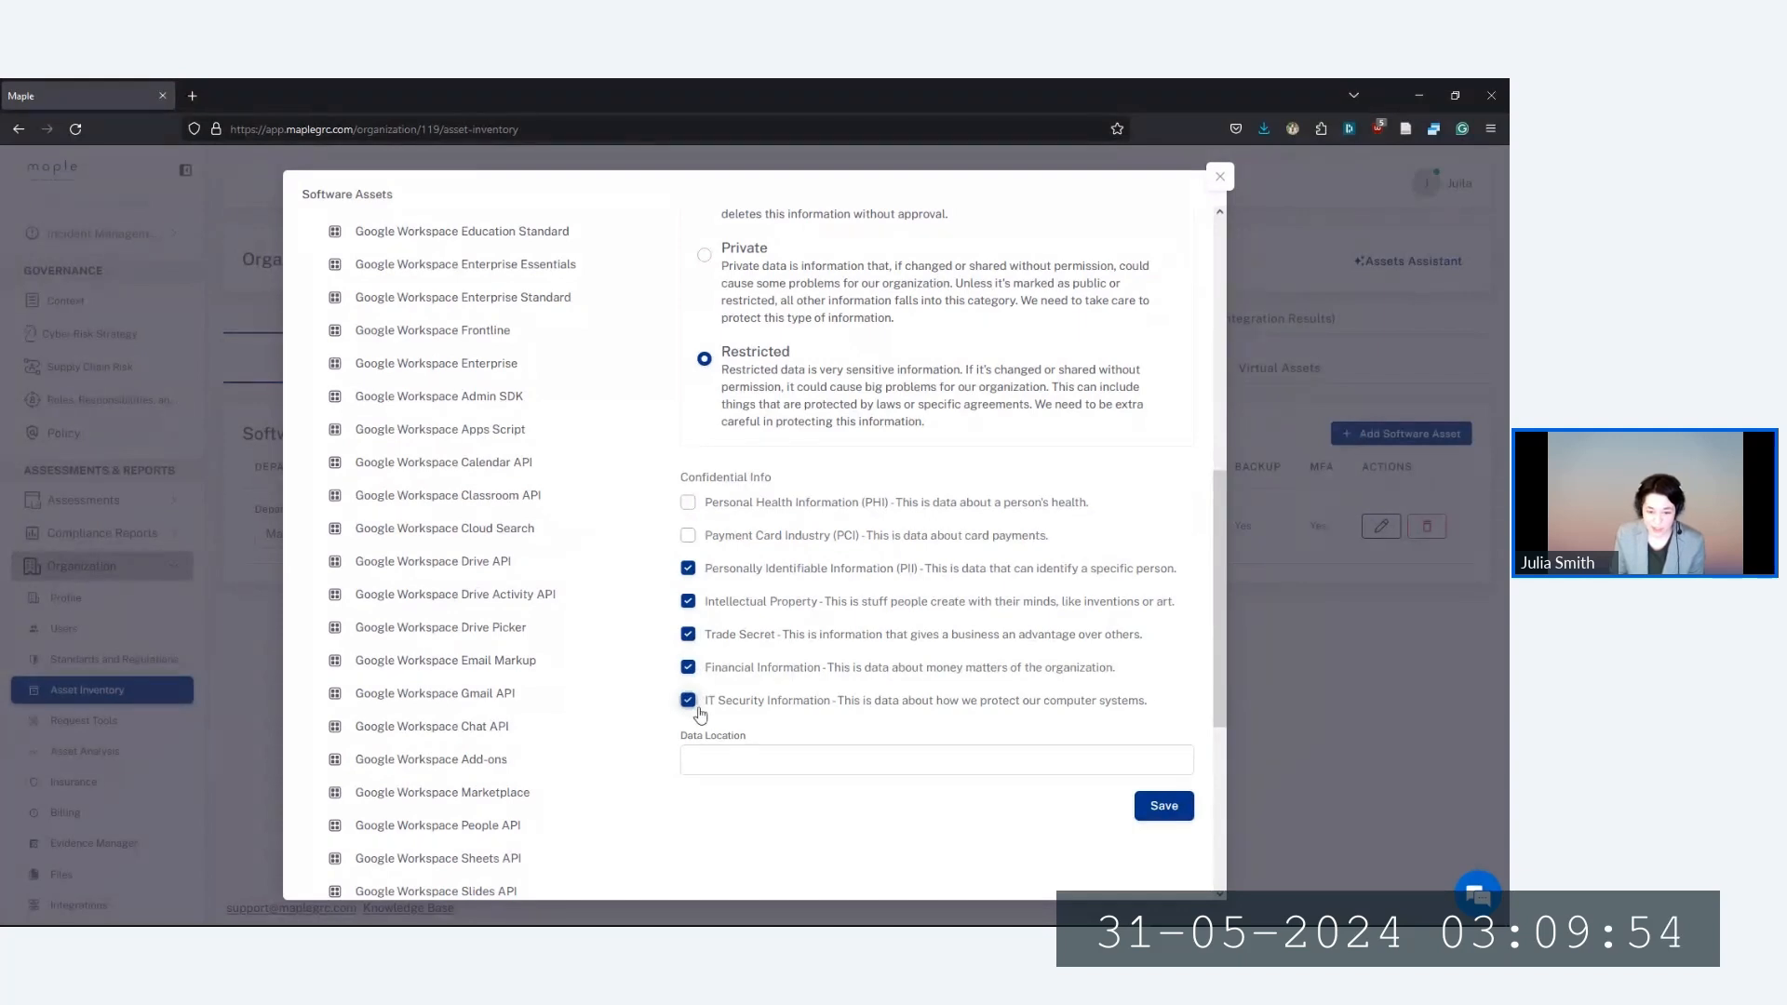
click(757, 766)
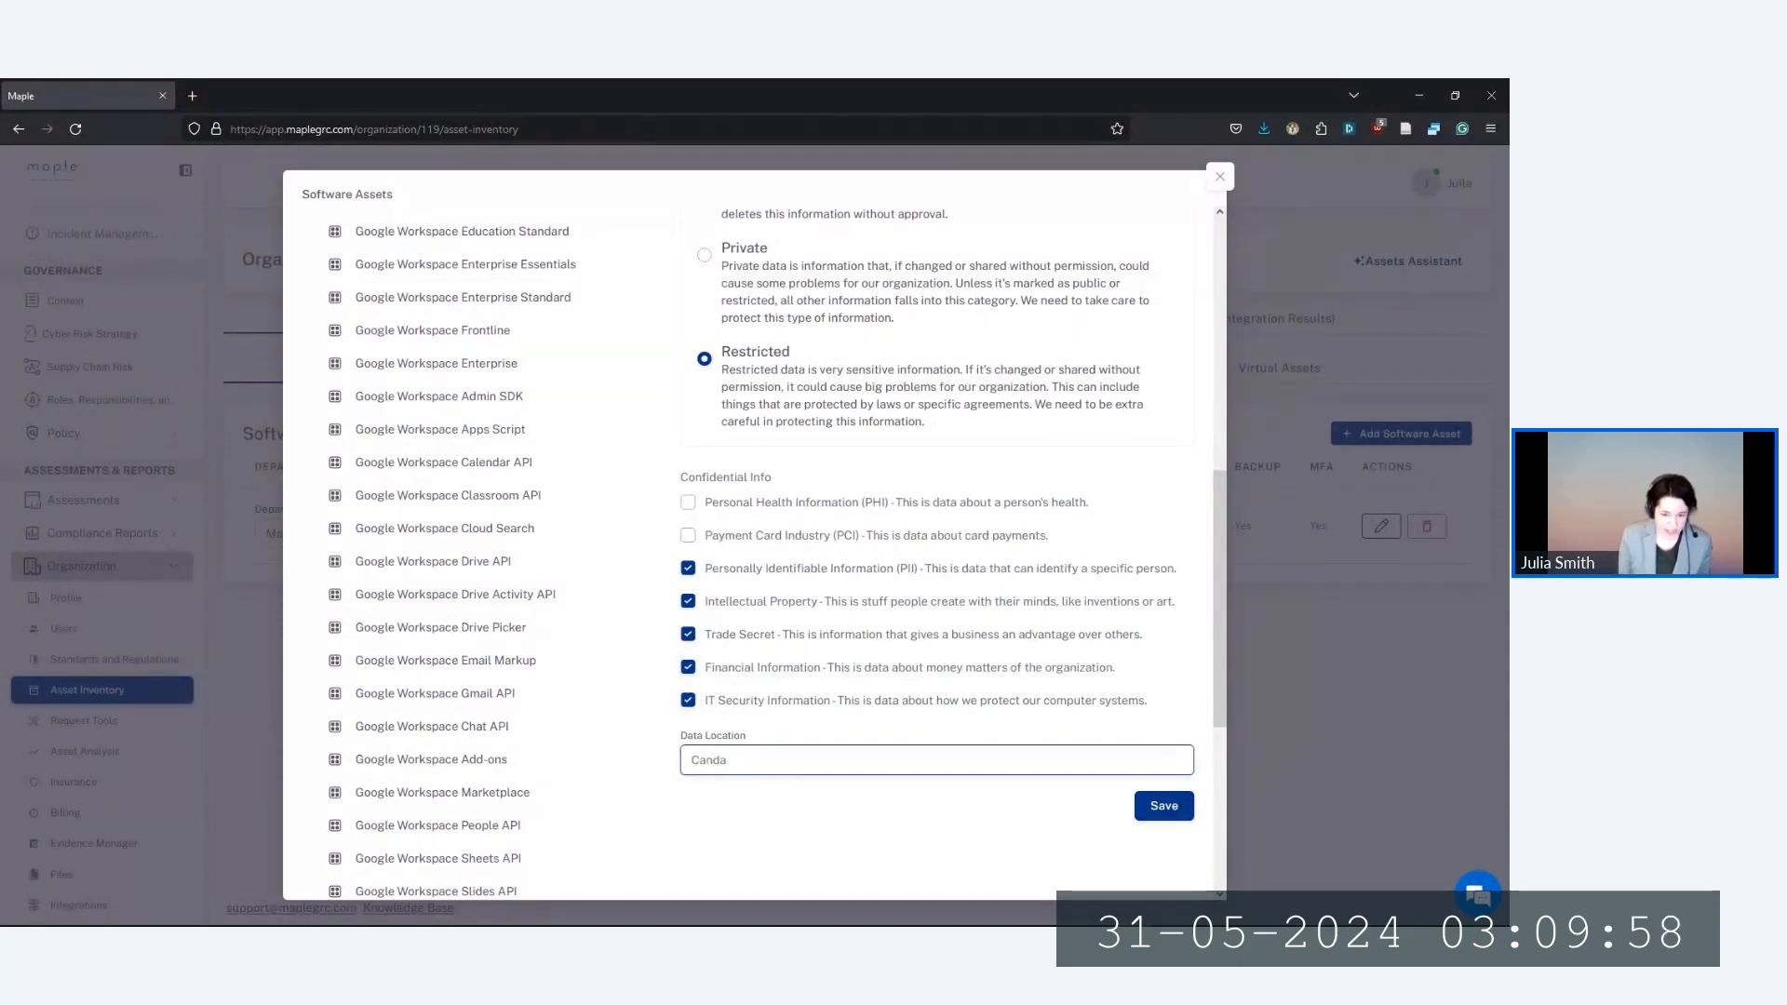
text(Canada)
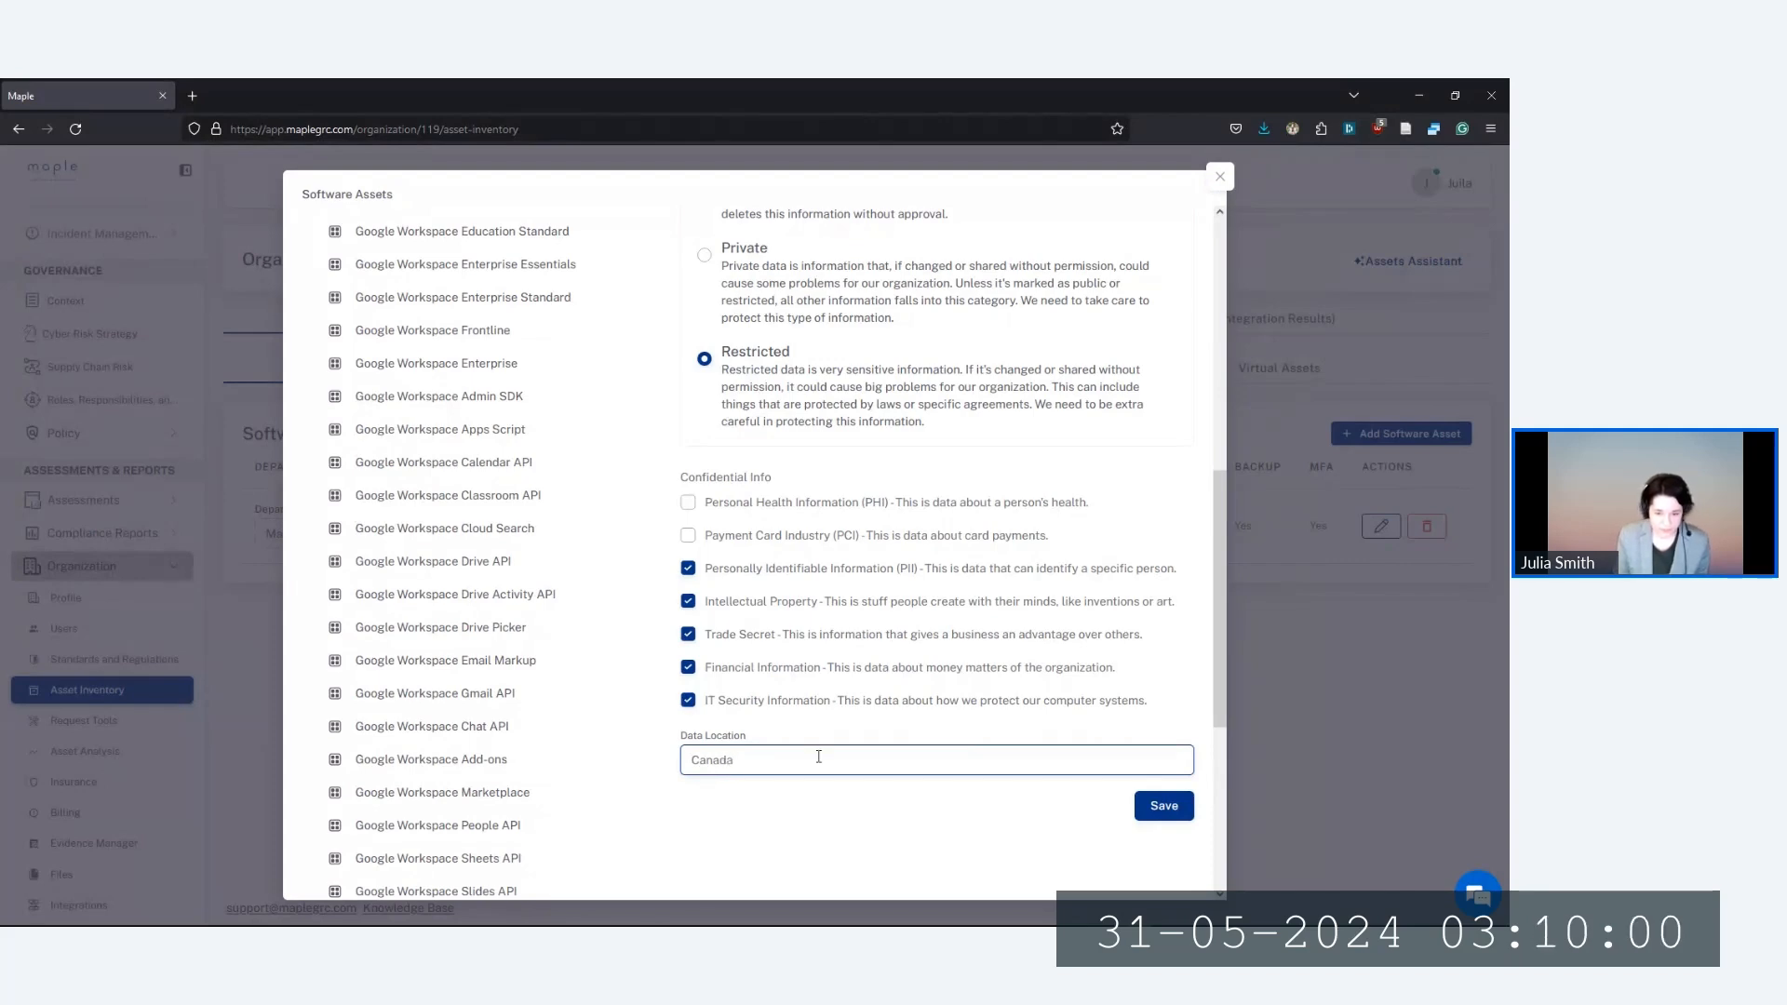
click(1172, 800)
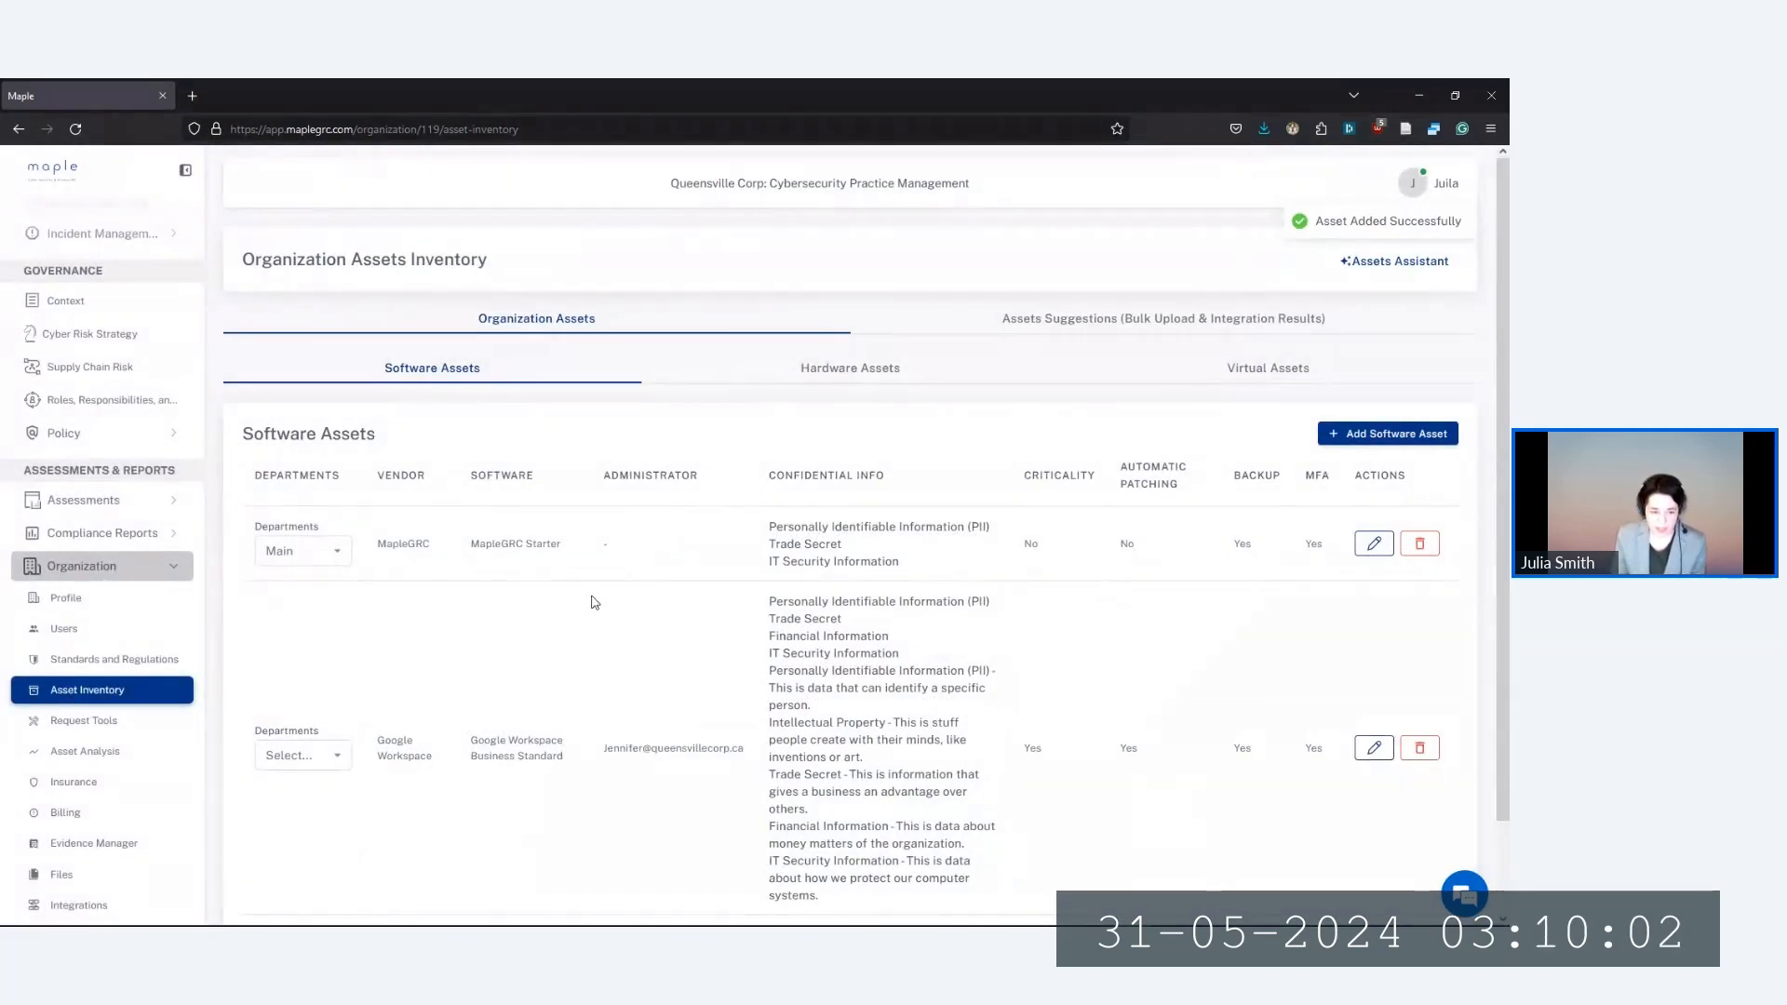
scroll(559, 596, down, 1)
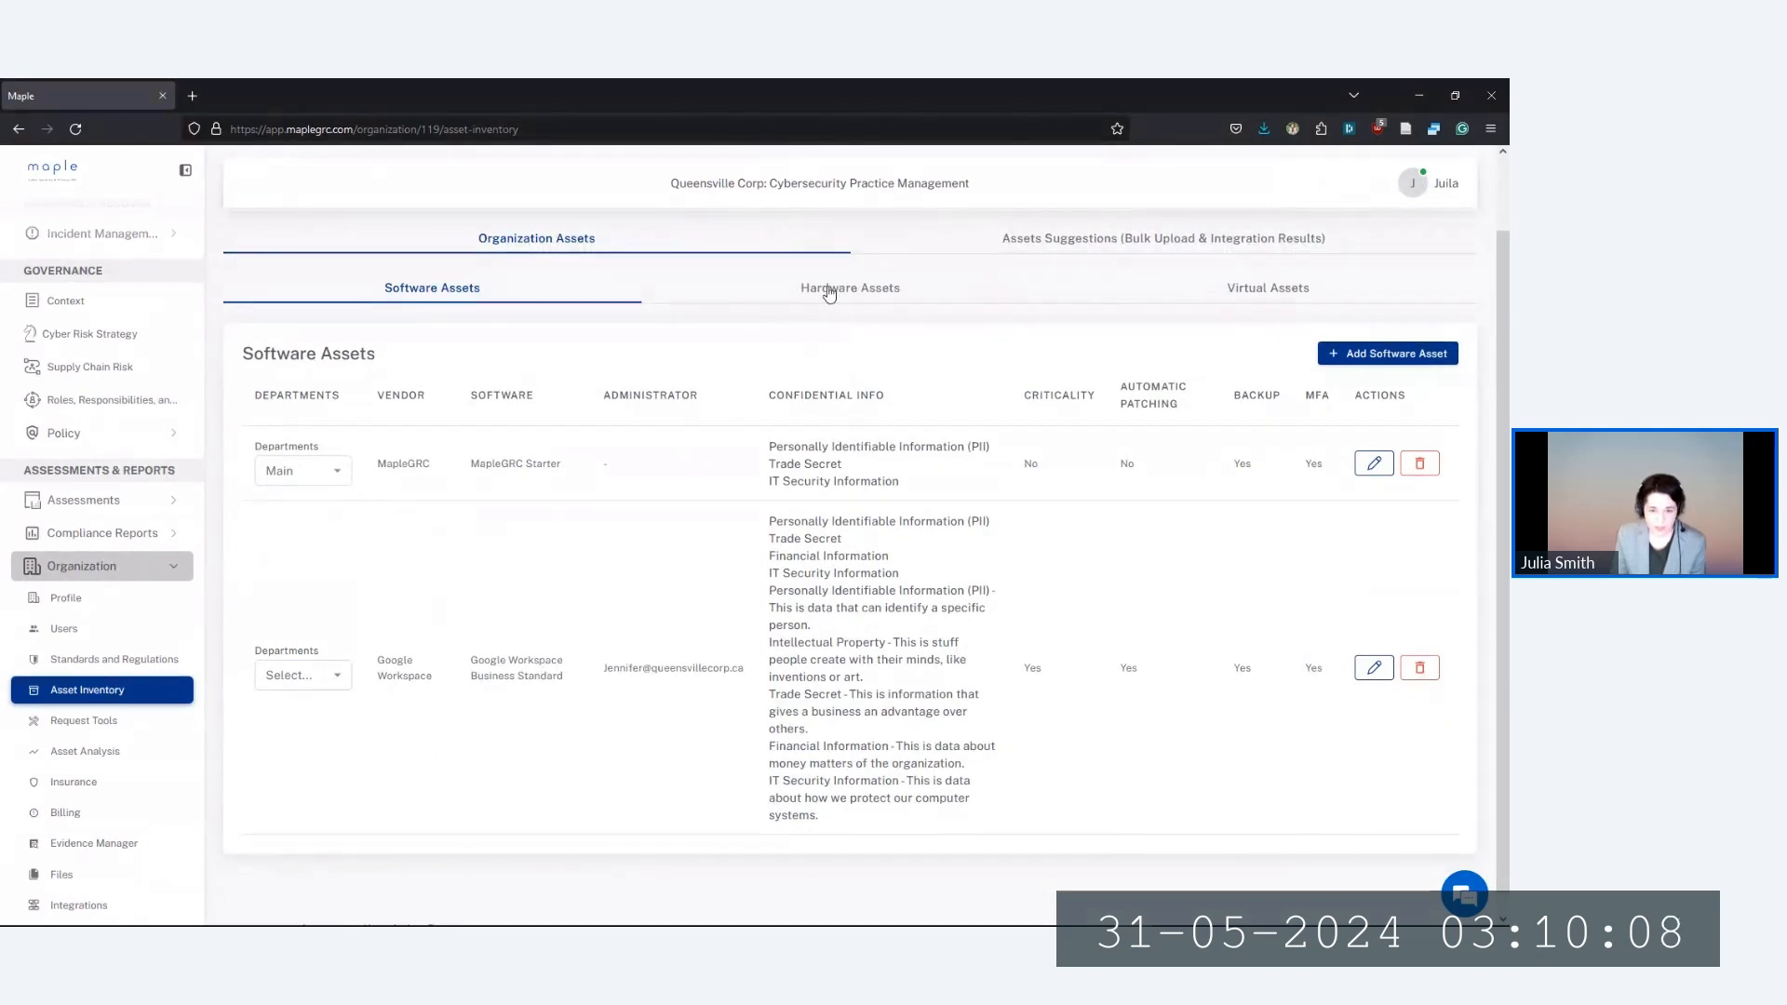
click(866, 291)
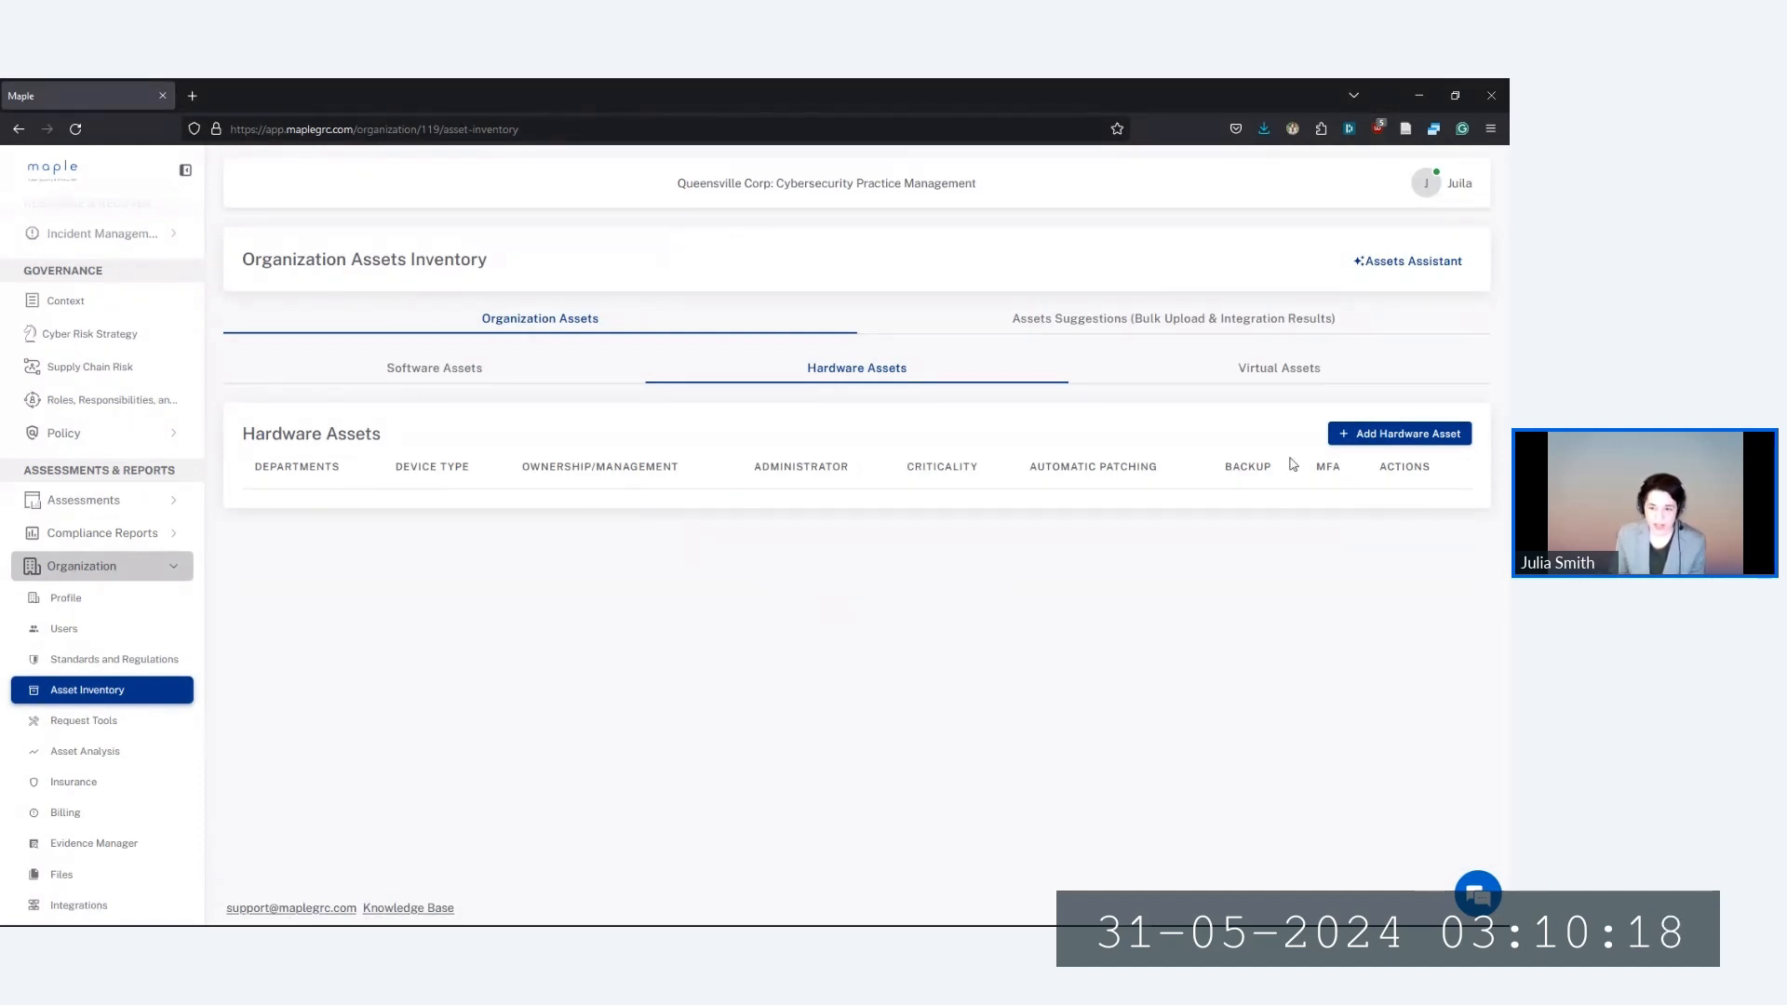
click(1262, 371)
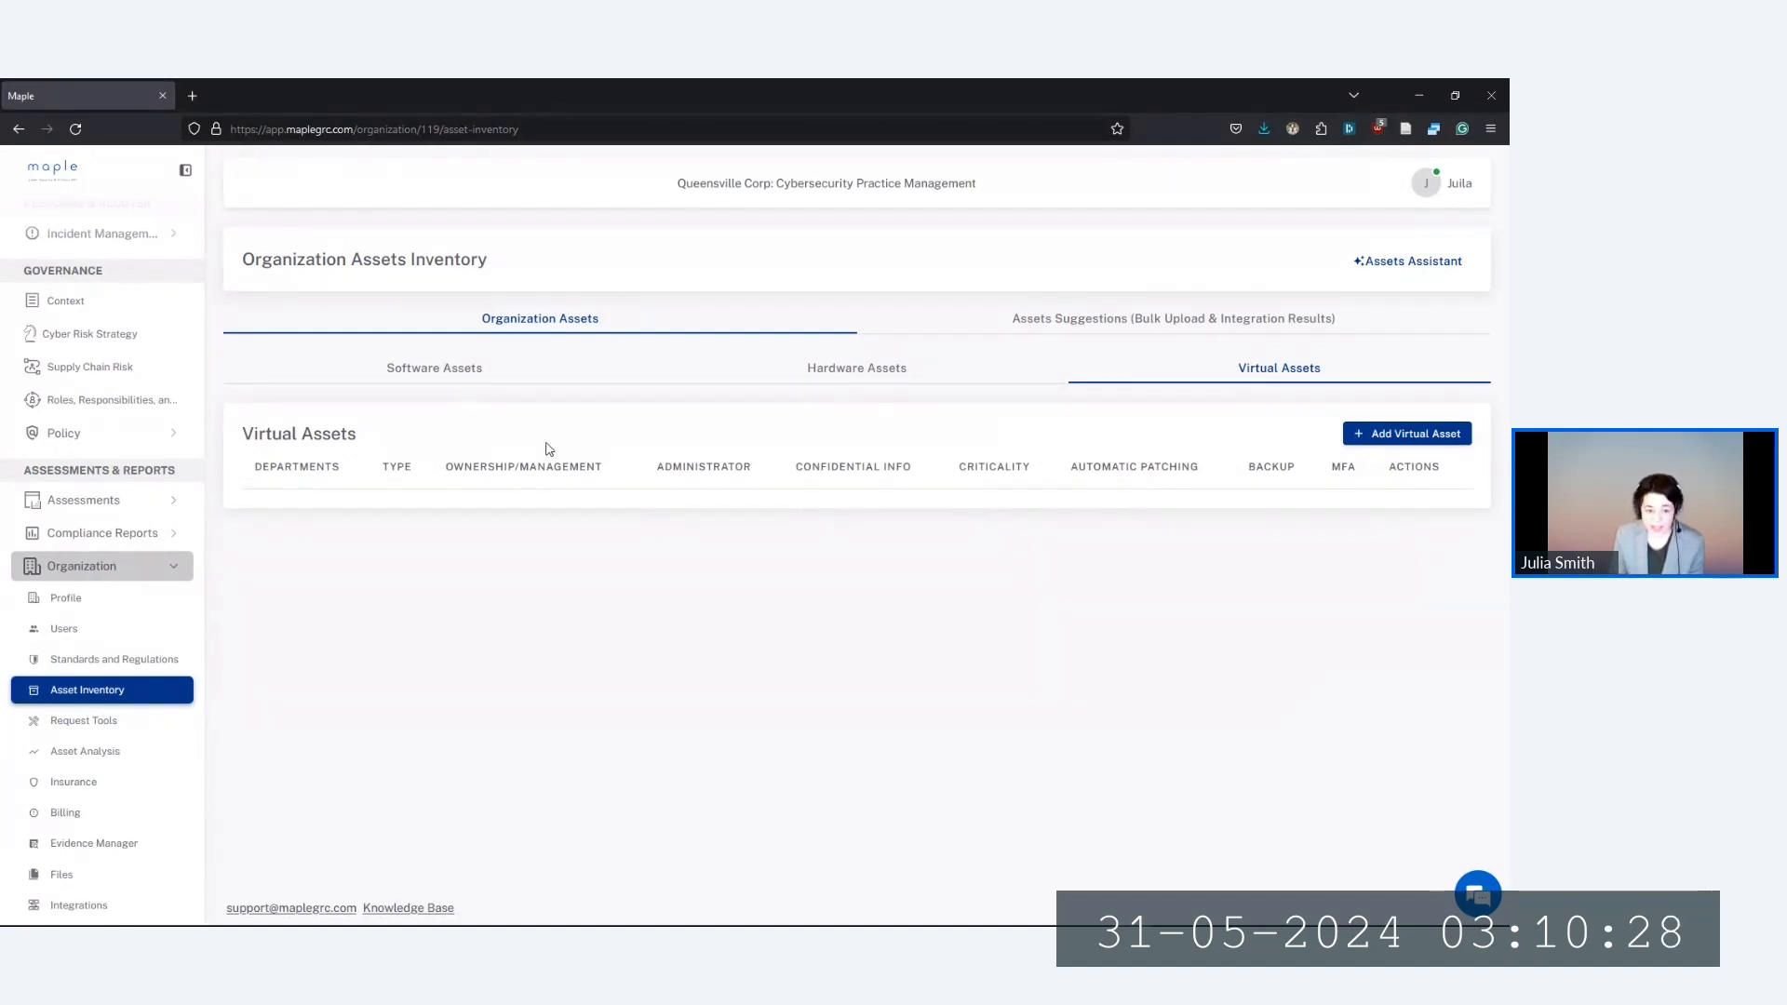
click(458, 367)
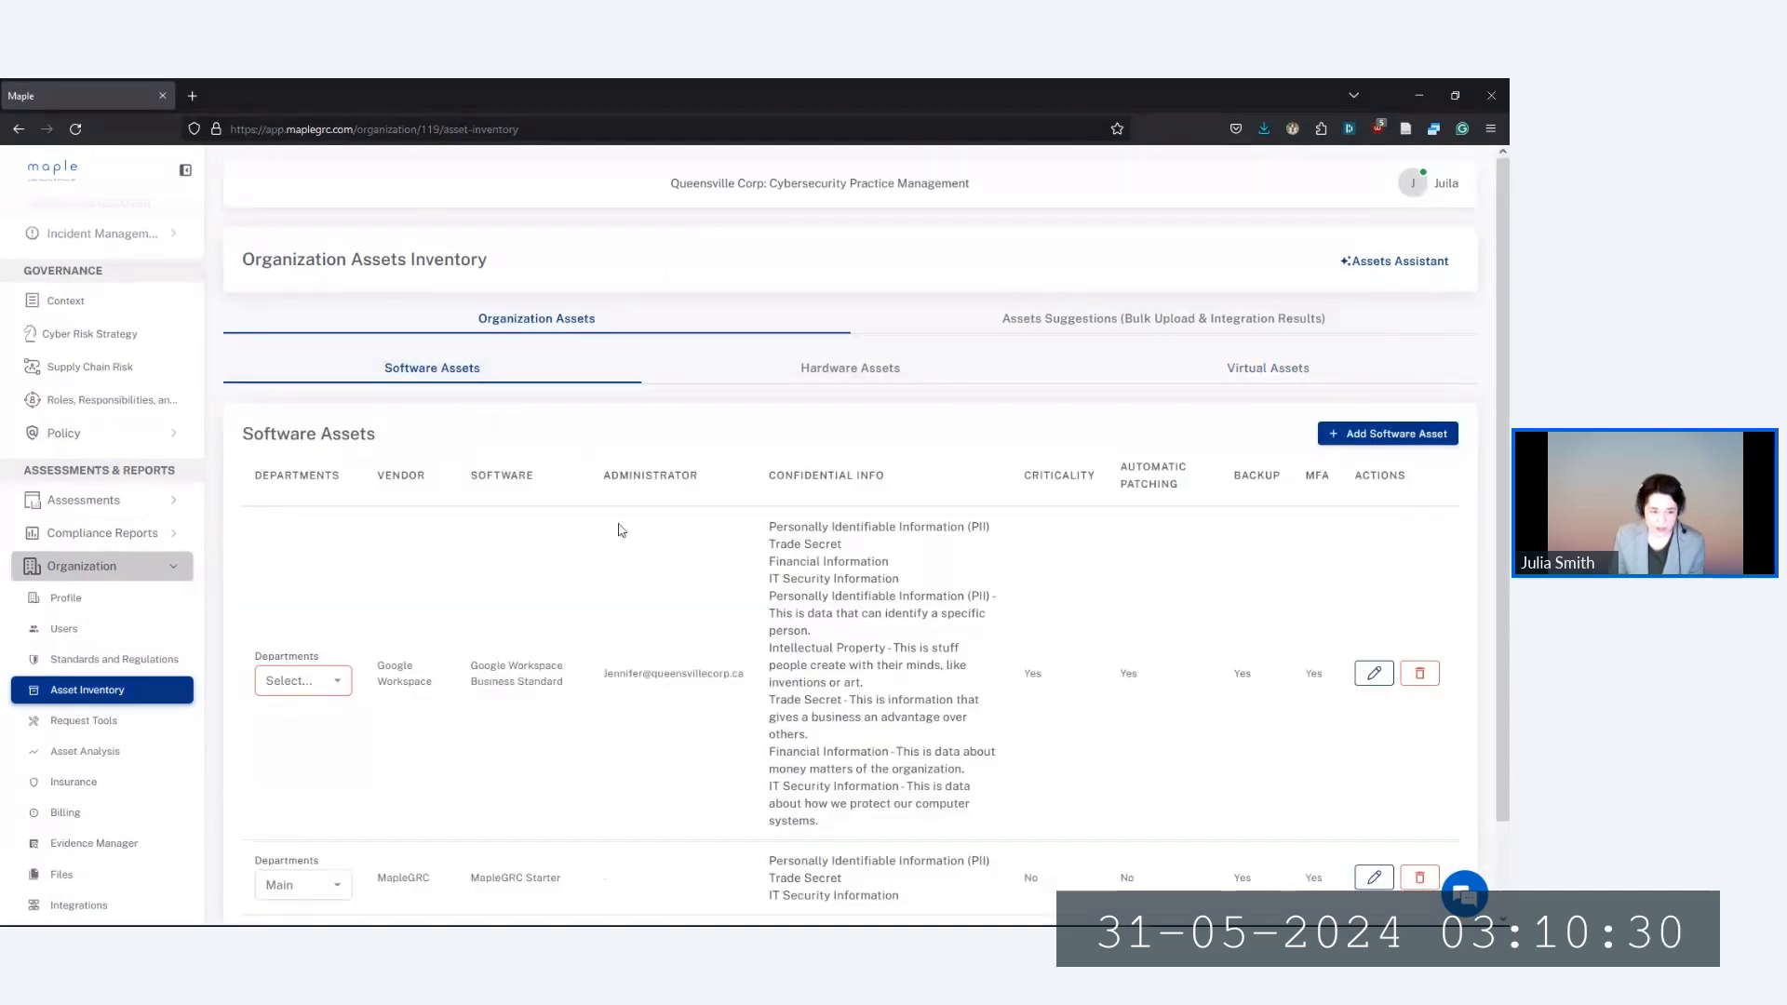
Choose Main in Google Workspace's Departments dropdown, then view Standards and Regulations
click(298, 689)
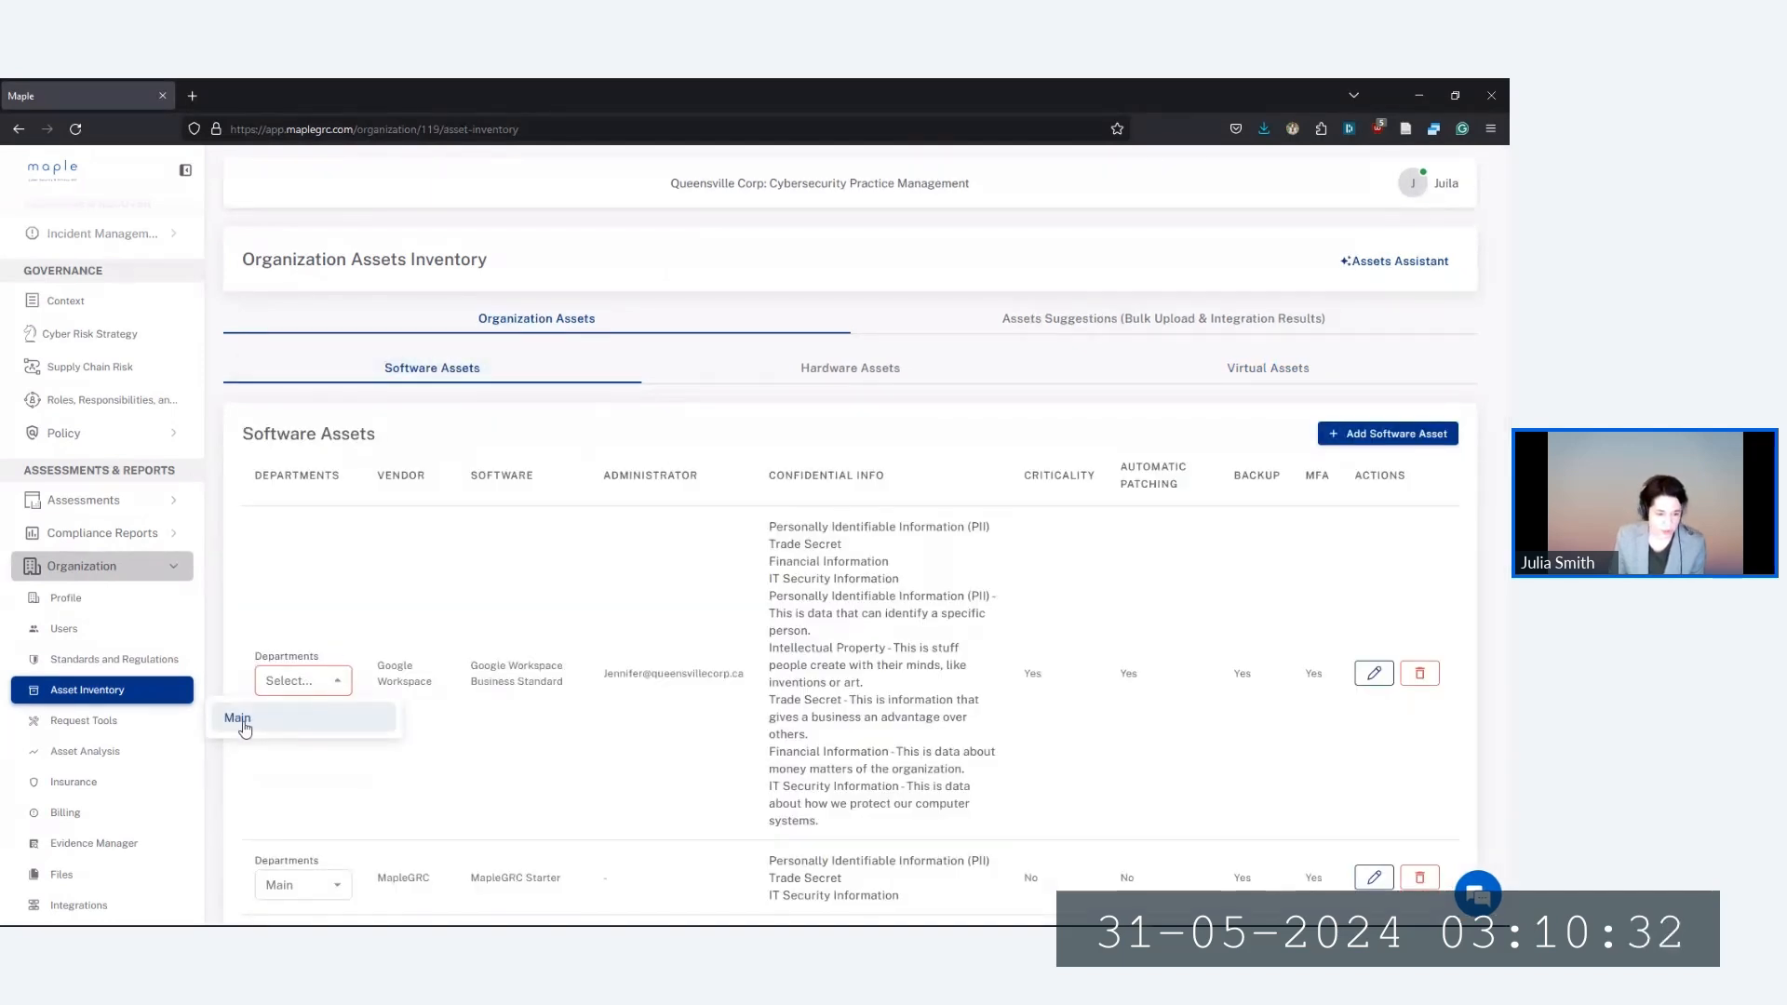
click(244, 724)
click(315, 687)
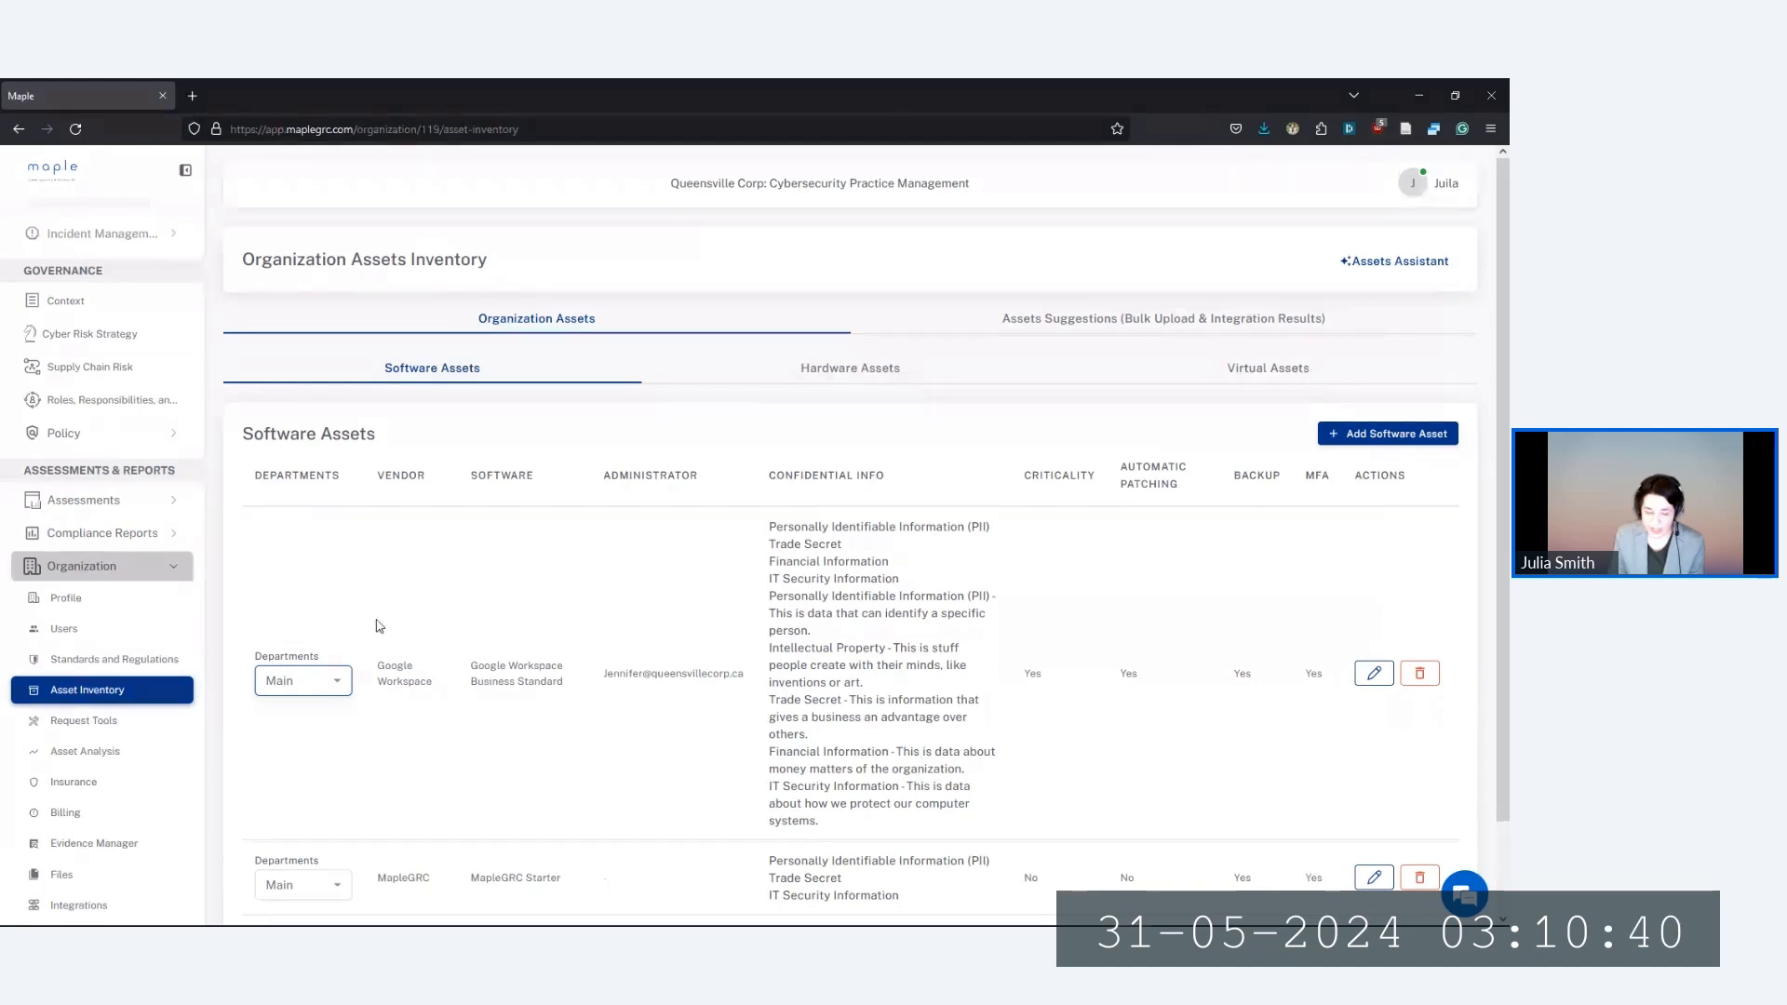
click(144, 659)
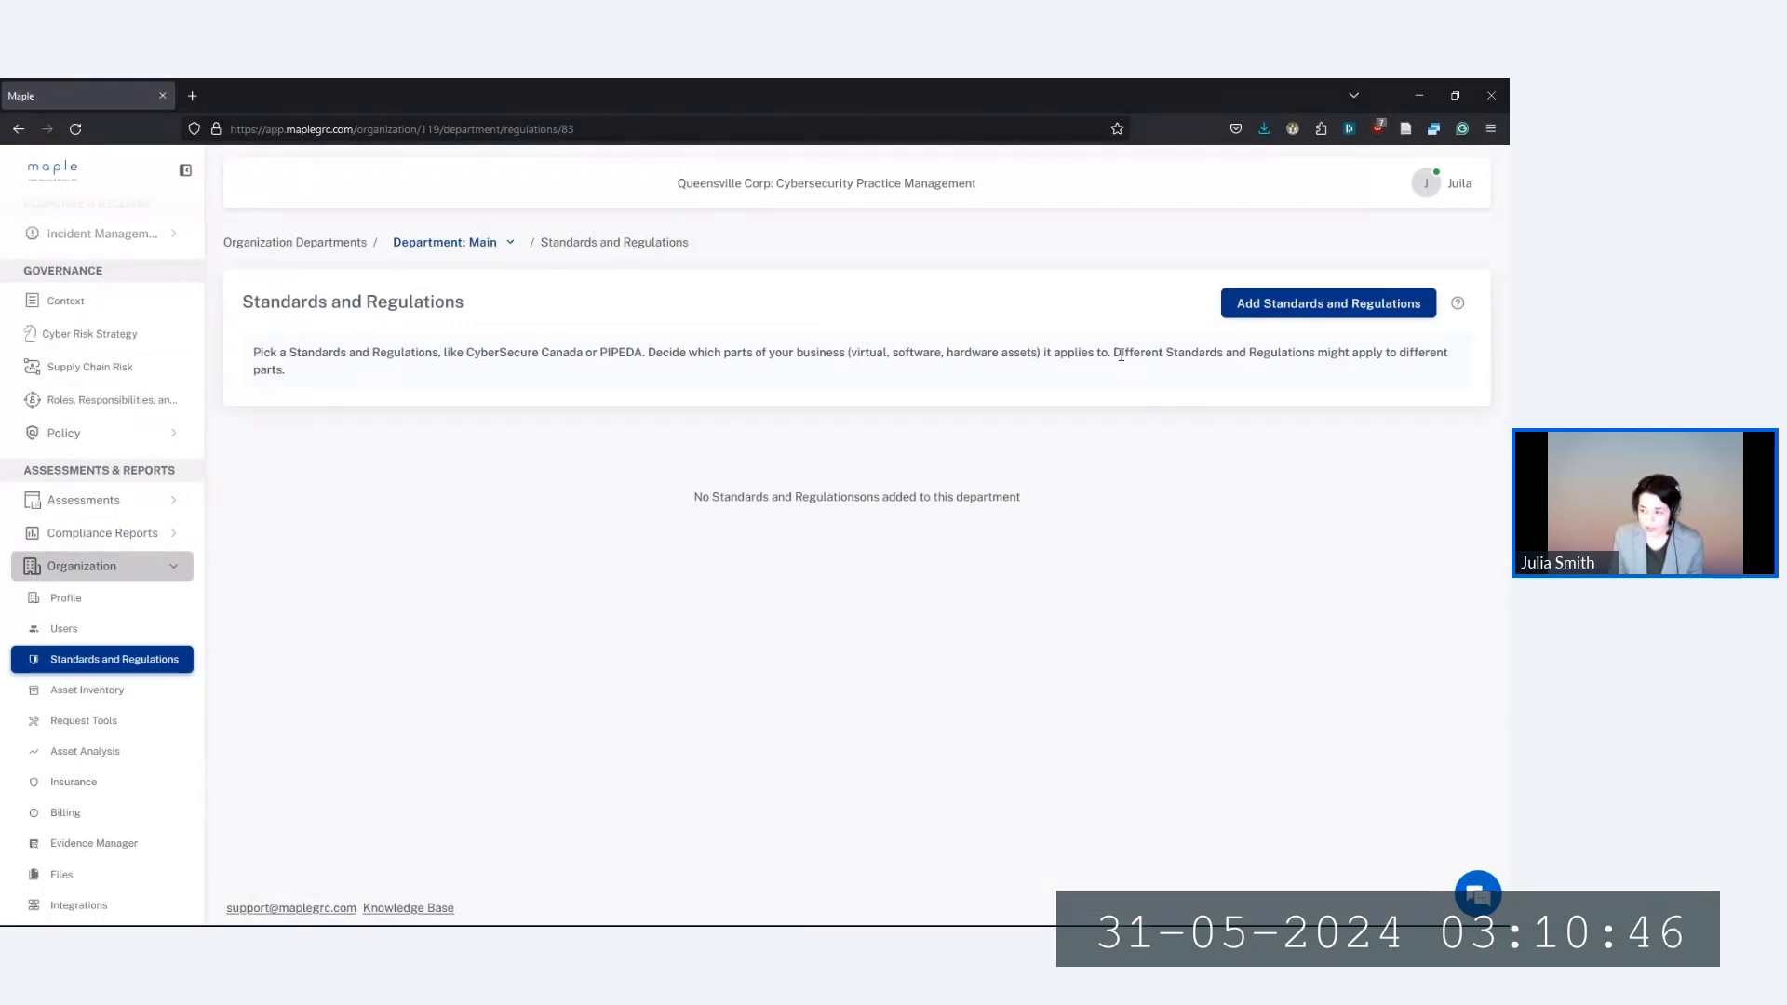
Add CyberSecure Canada Level 1 to the Main department with an owner assigned
click(1271, 305)
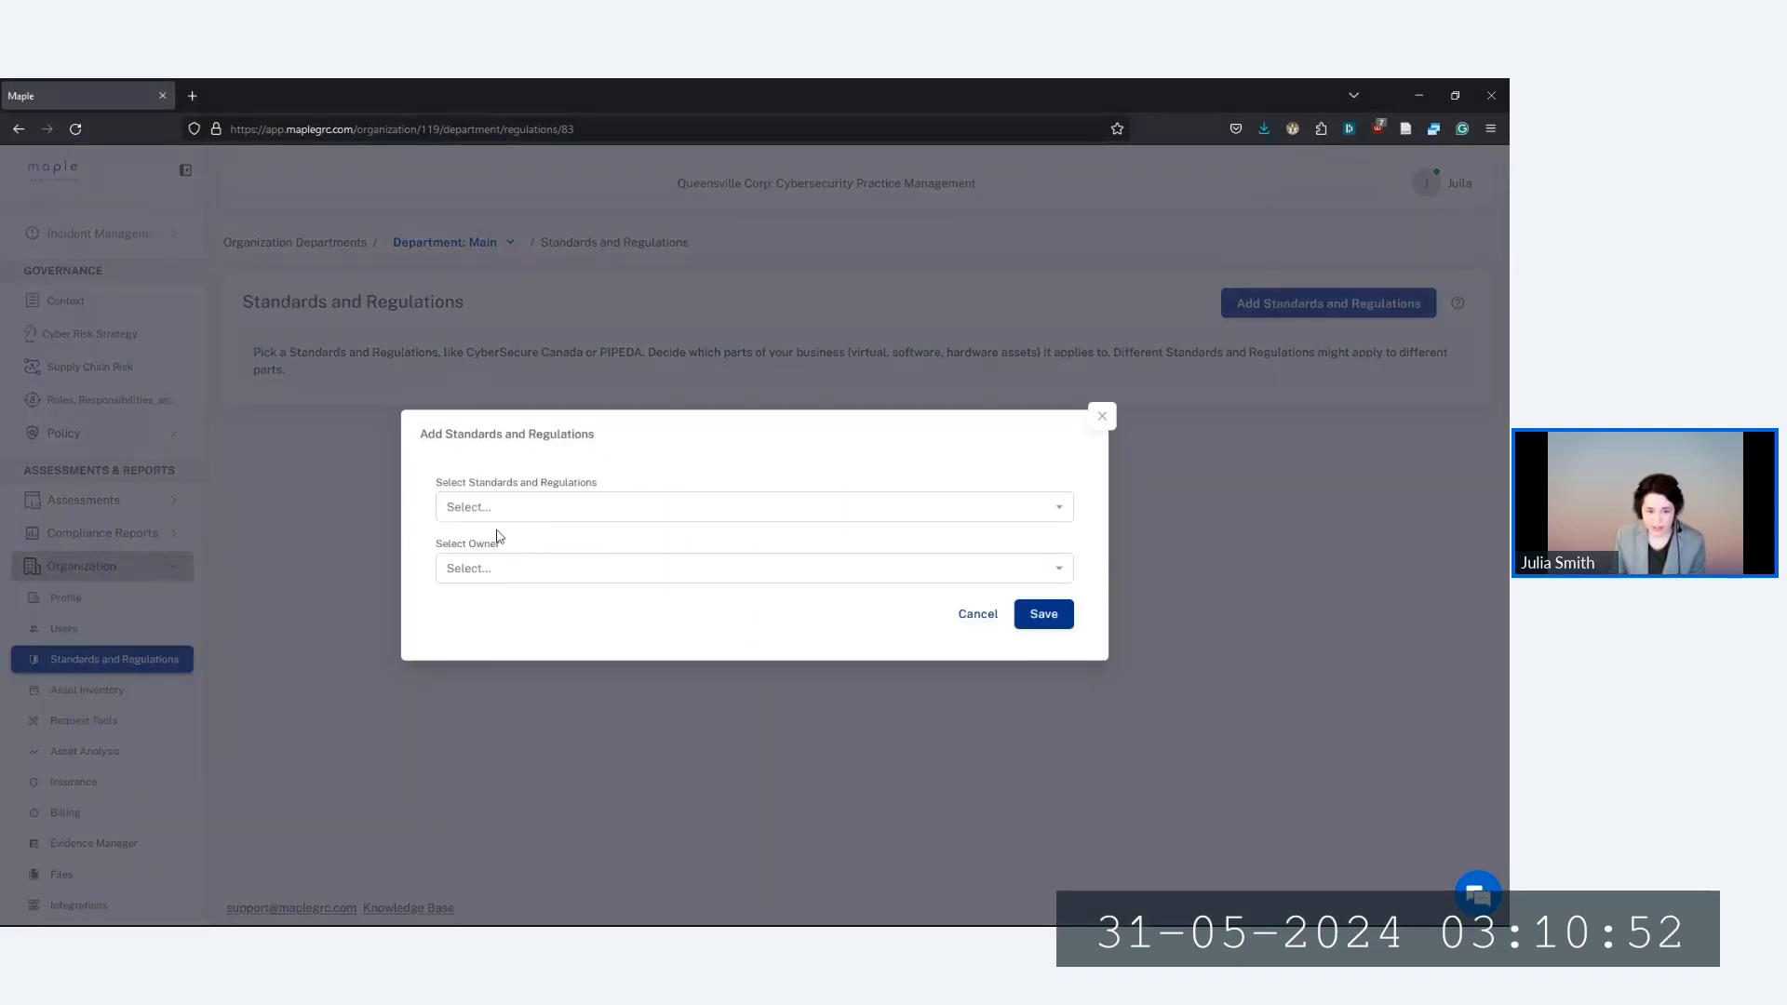
click(501, 510)
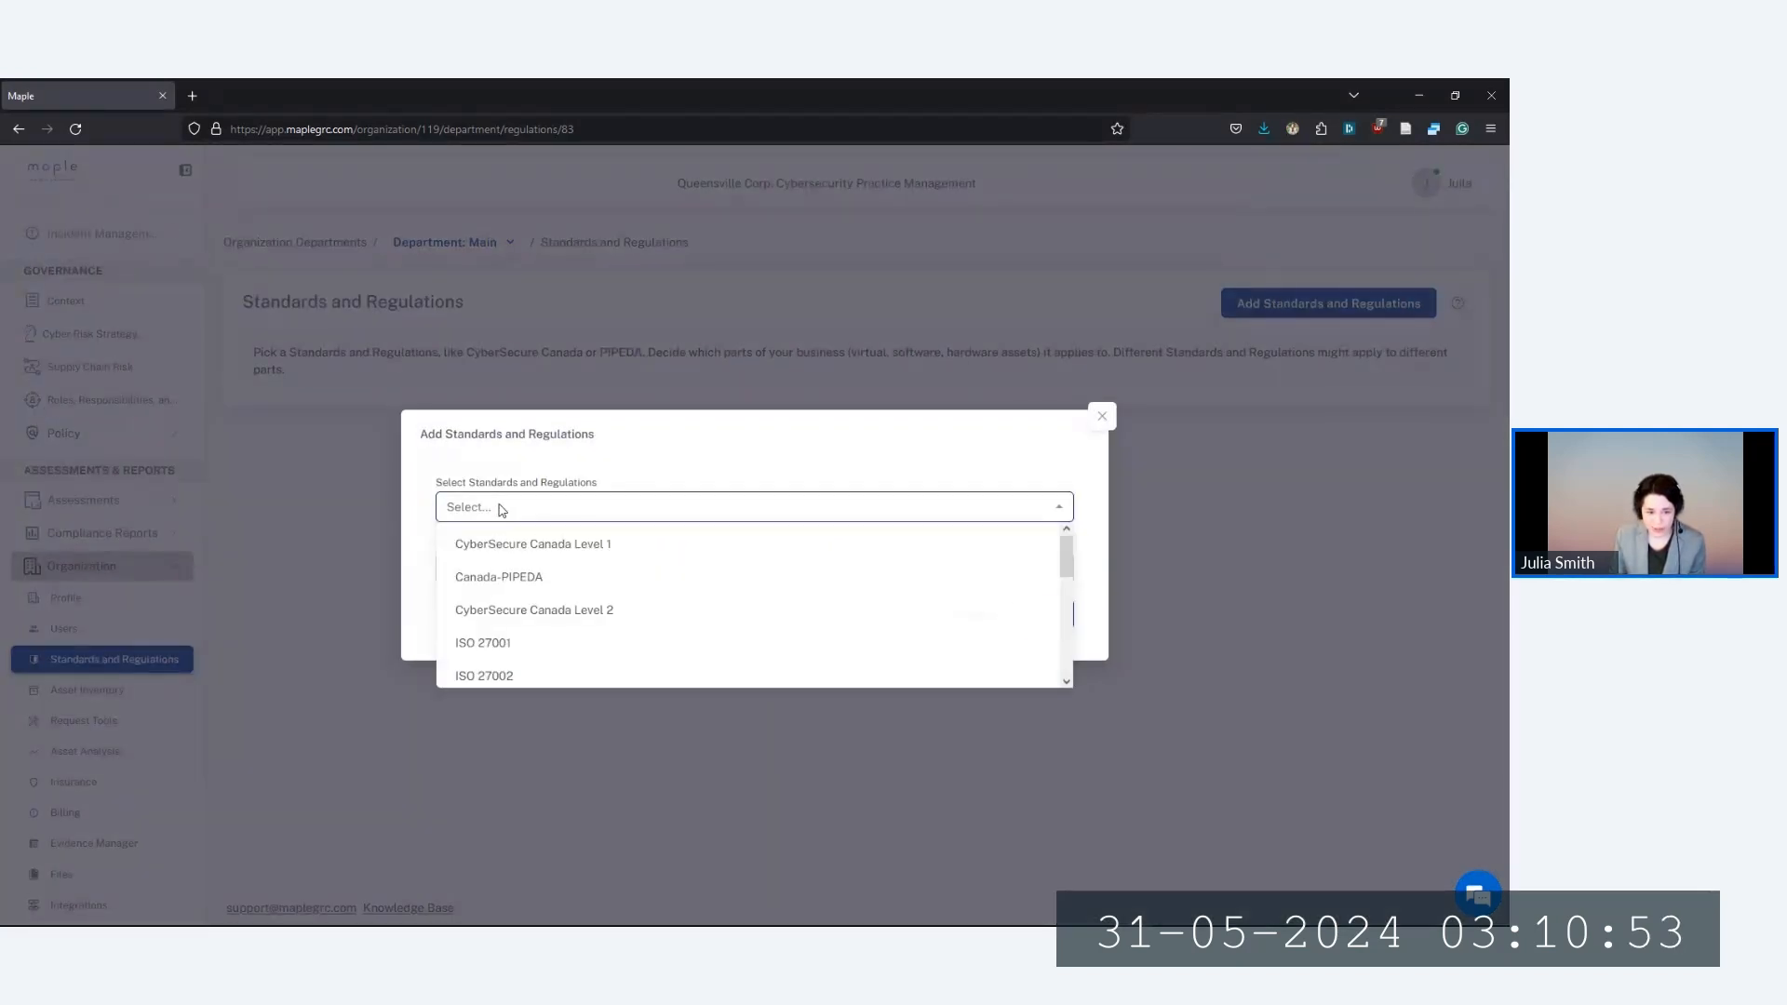
click(521, 549)
click(489, 570)
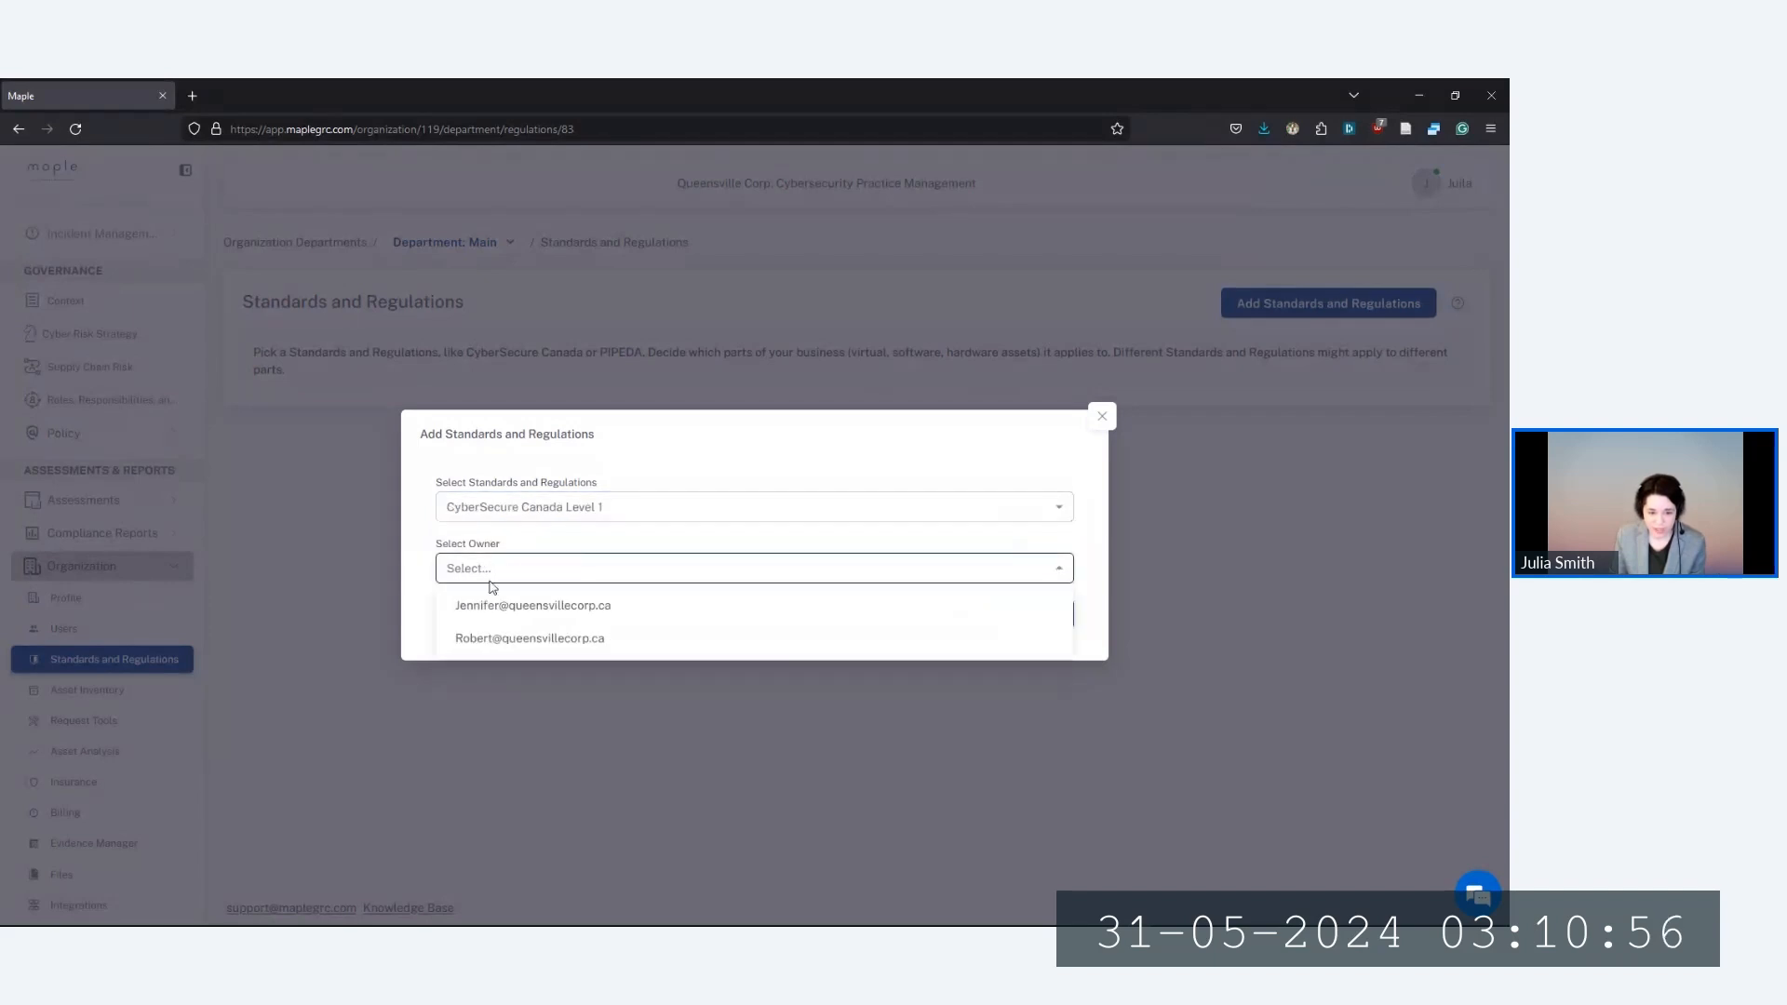
click(498, 610)
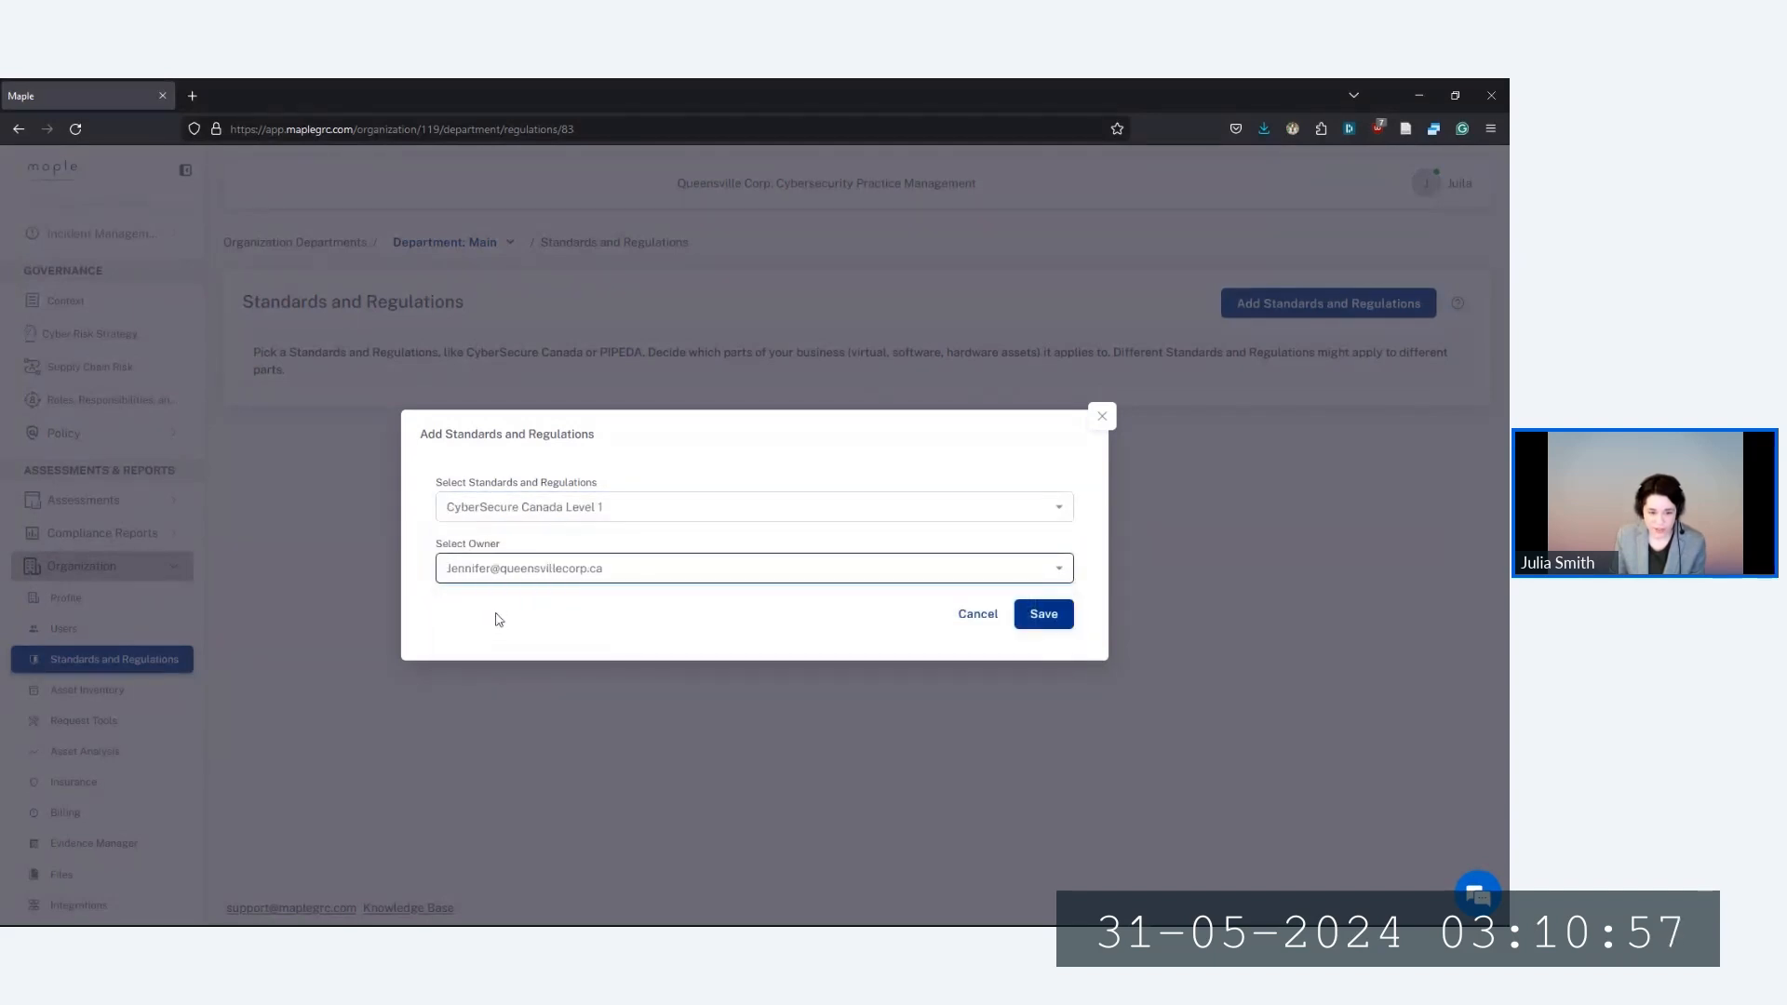
click(1039, 618)
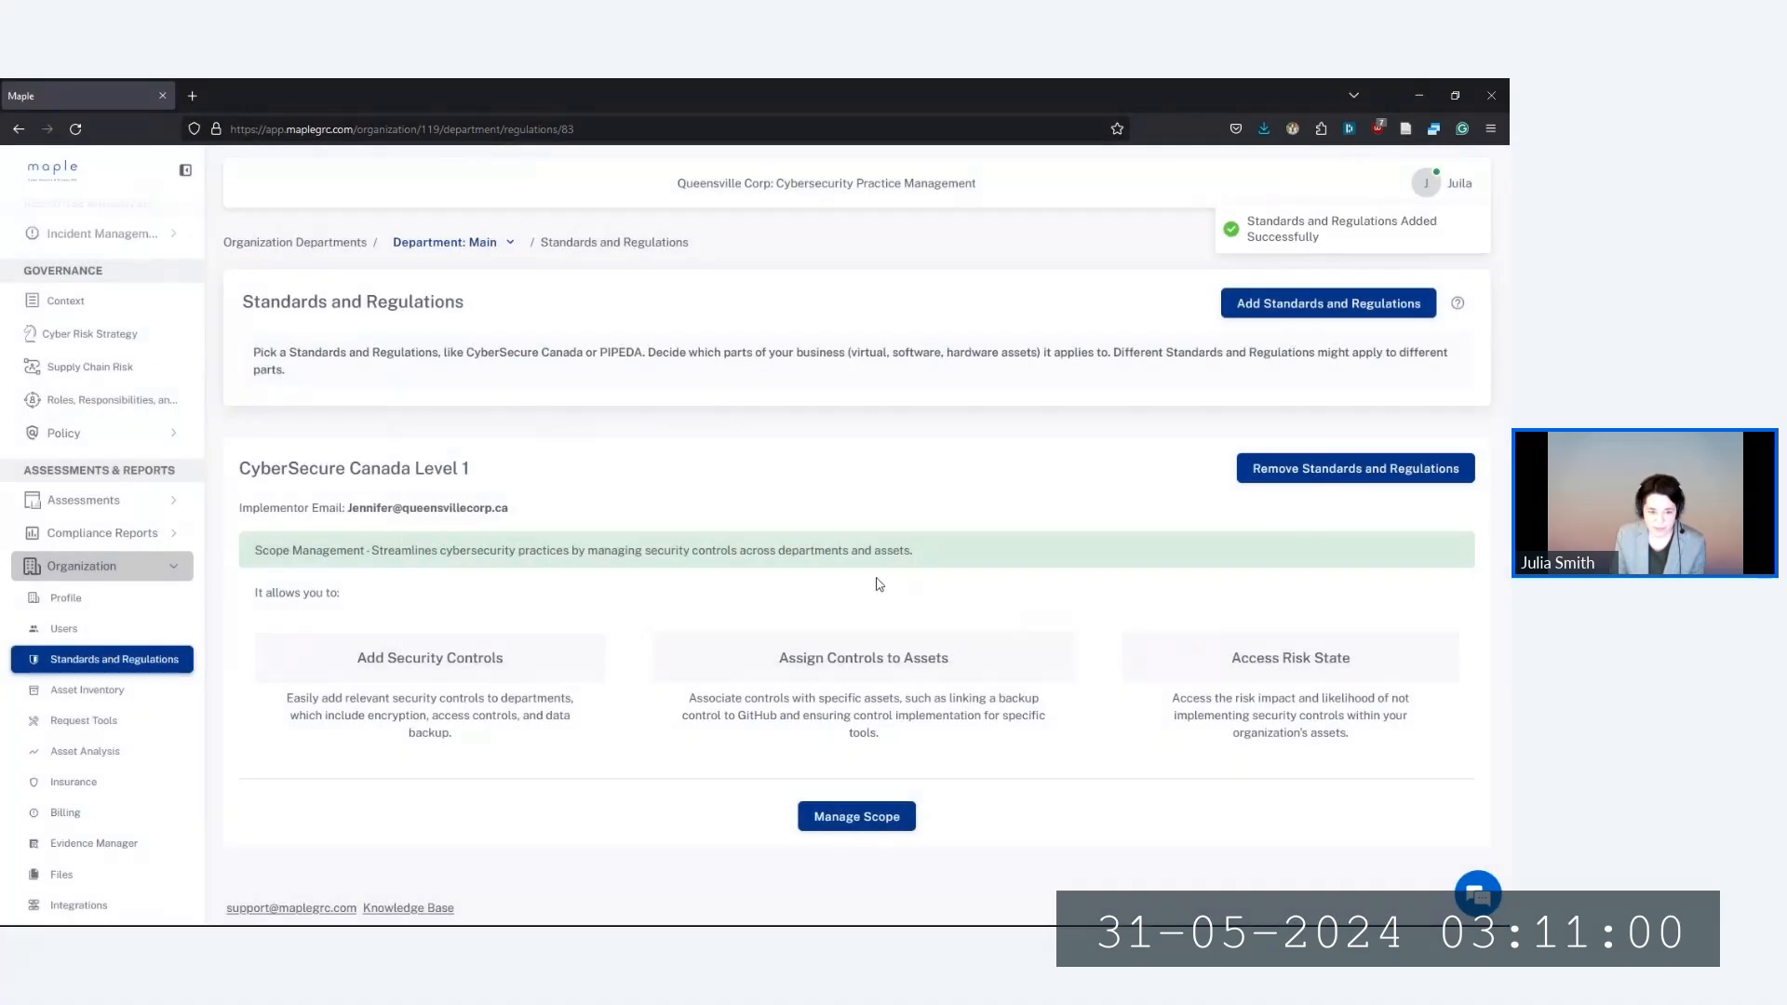
Add CyberSecure Canada Level 2 with its owner assigned
click(1262, 305)
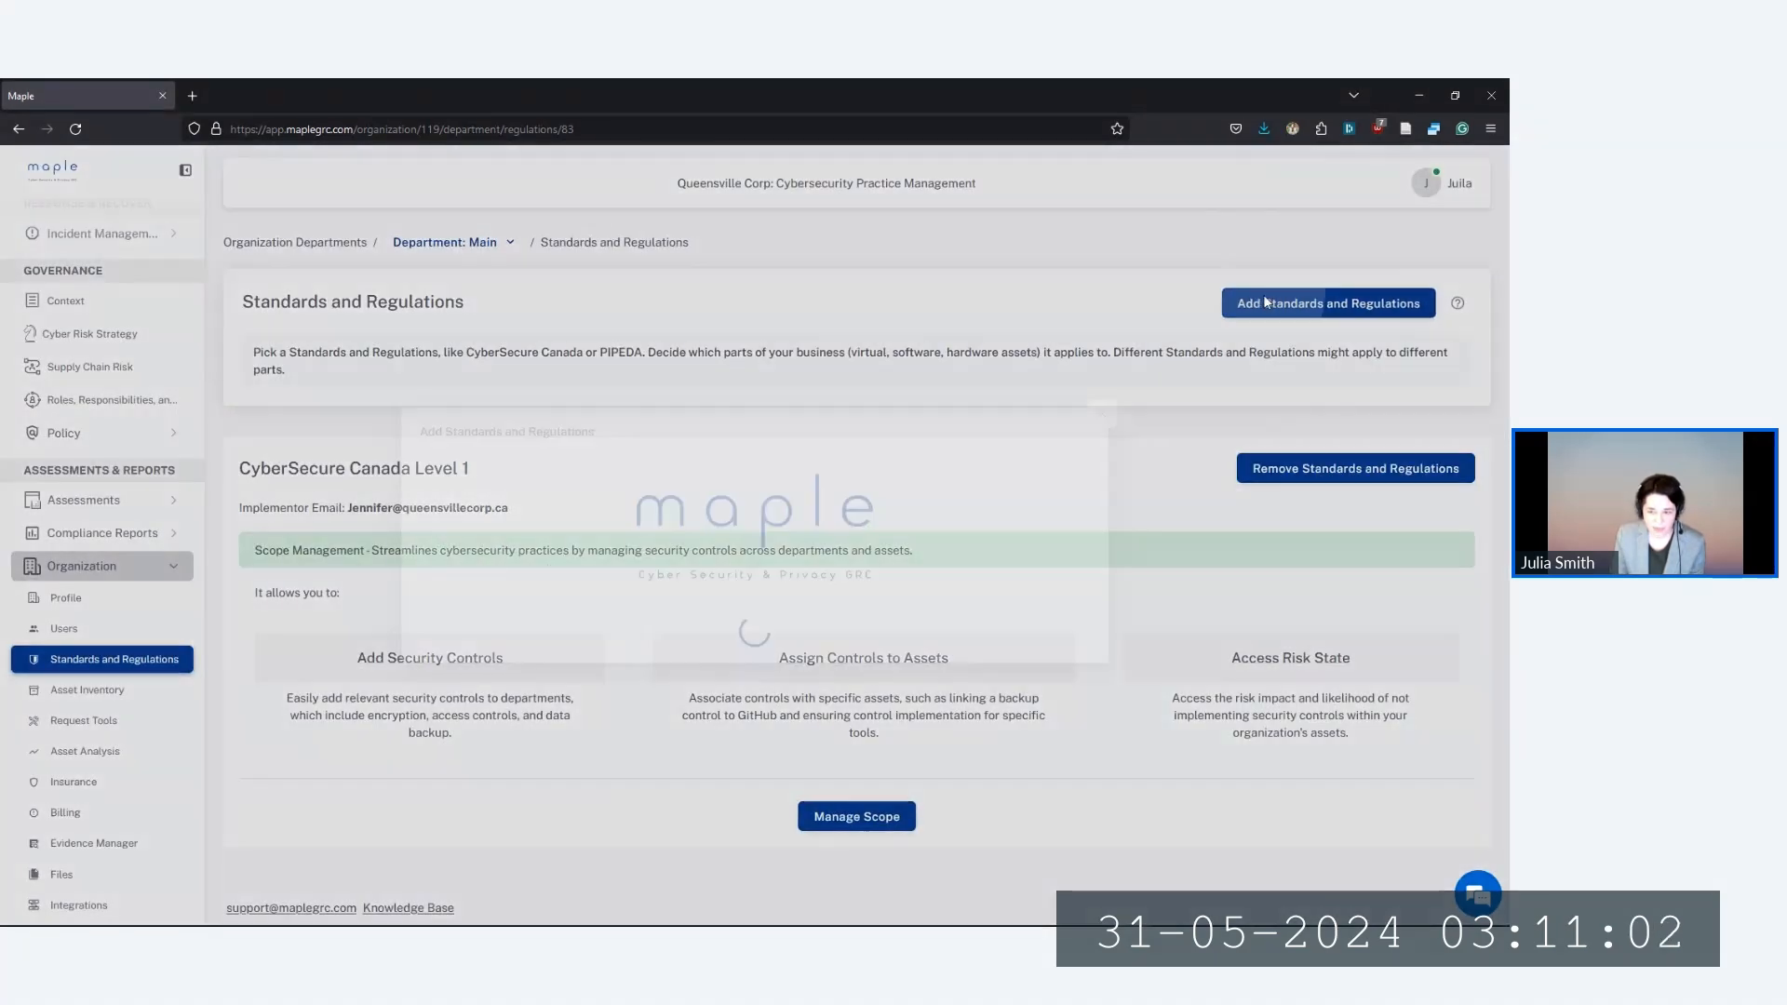
click(488, 526)
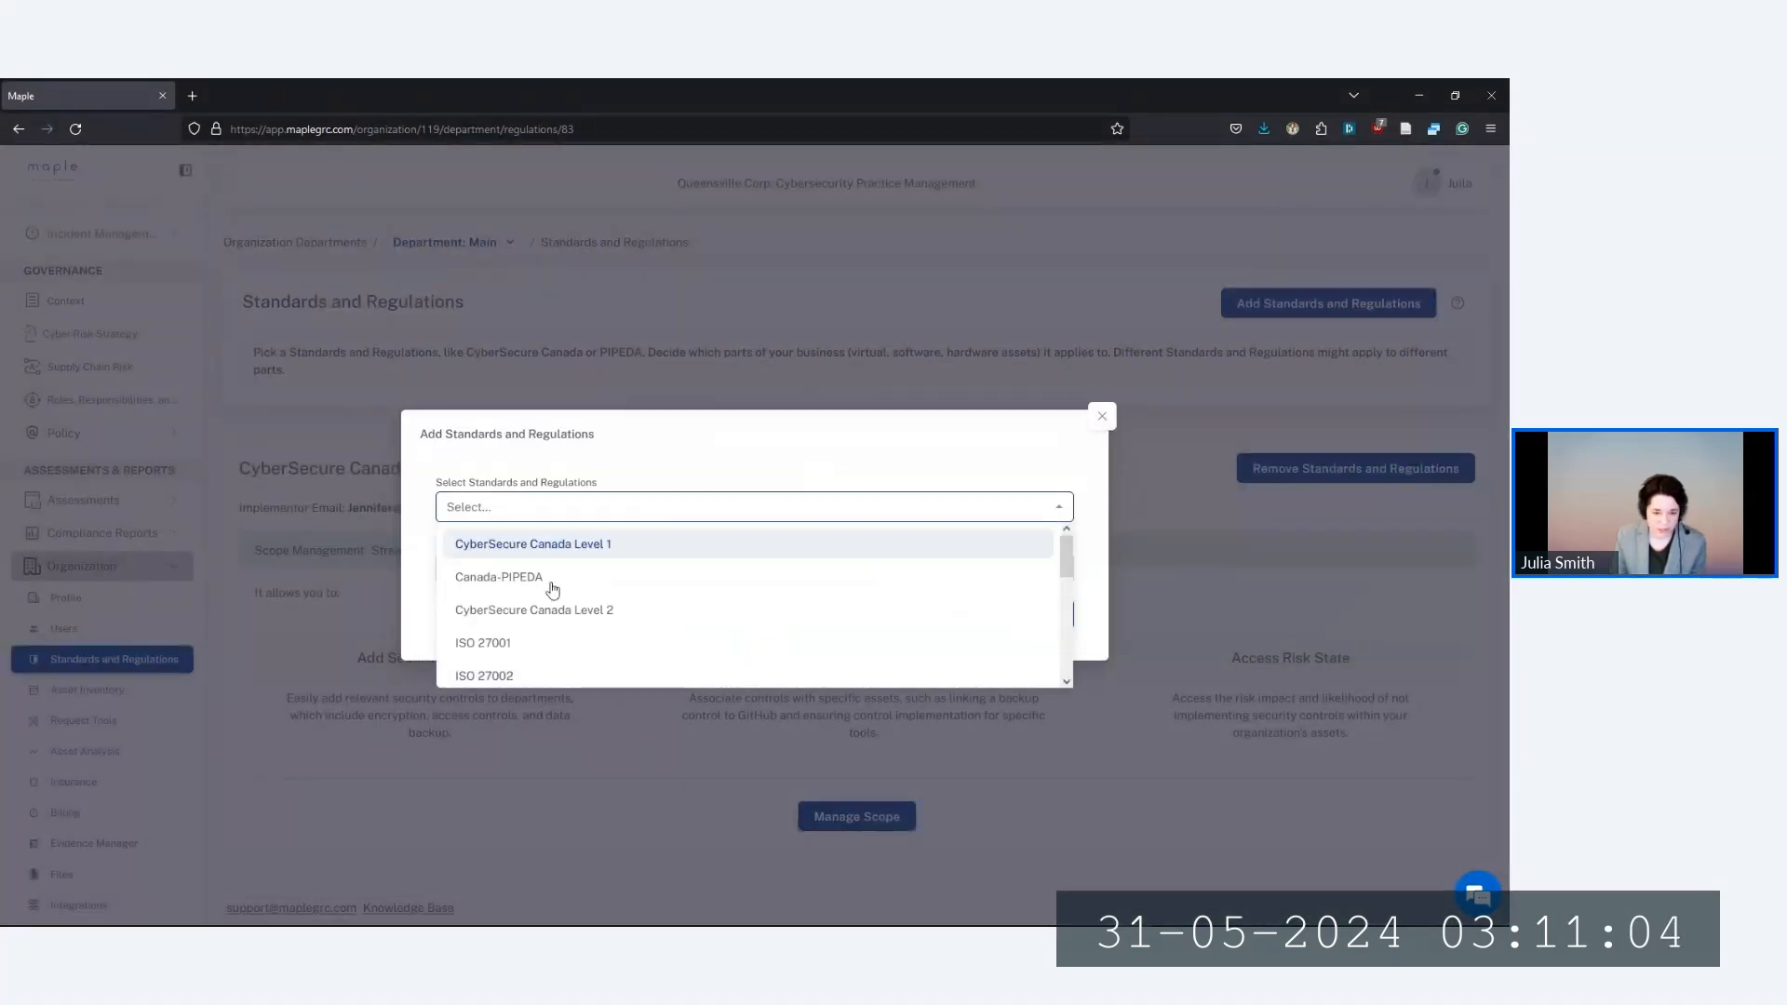
click(555, 612)
click(527, 568)
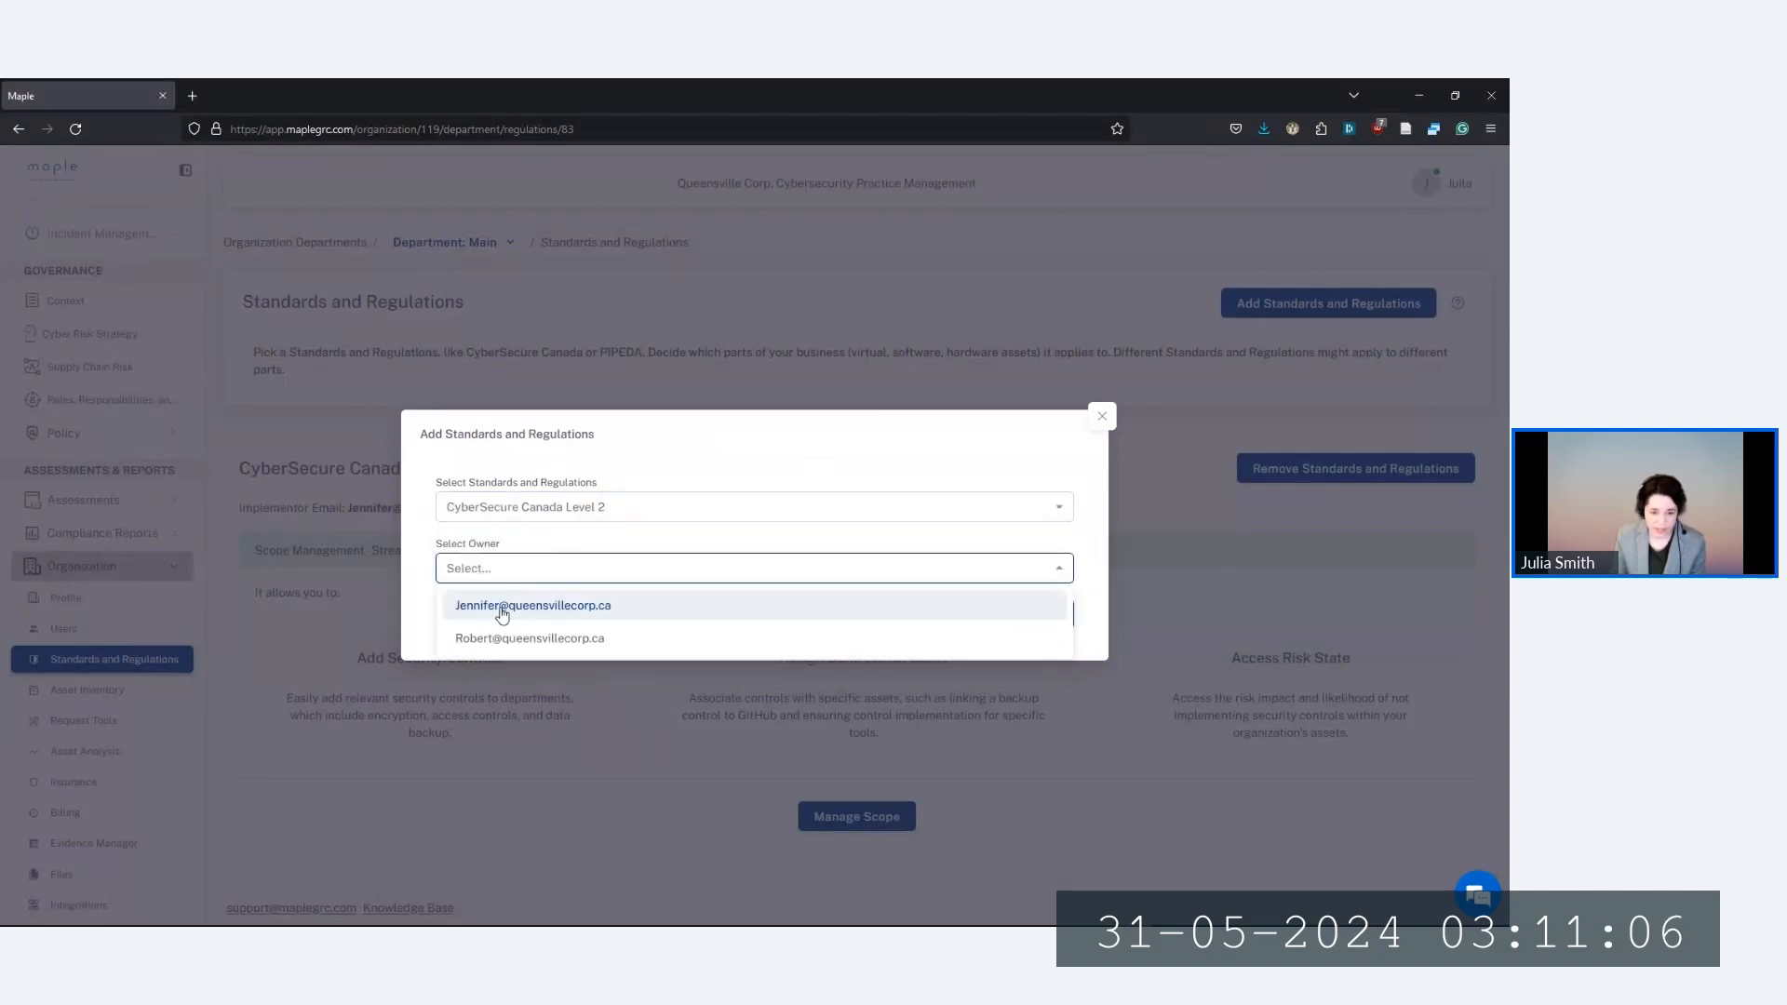
click(503, 603)
click(1044, 616)
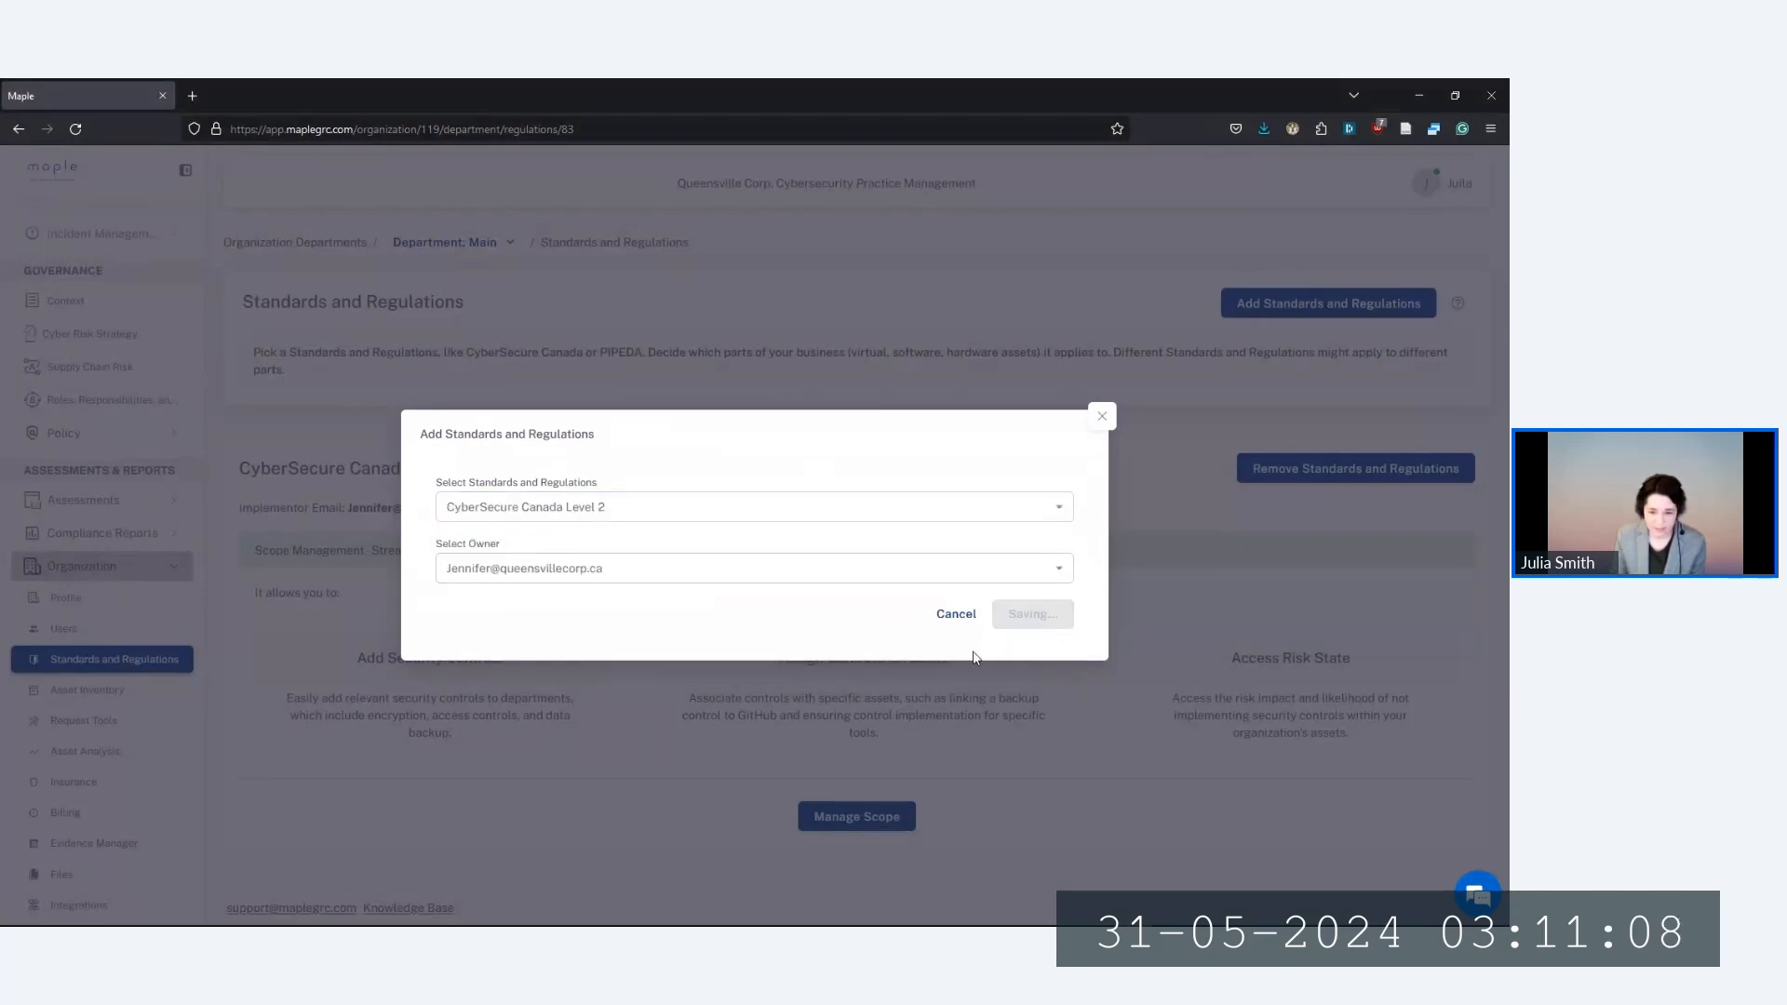
scroll(579, 360, down, 2)
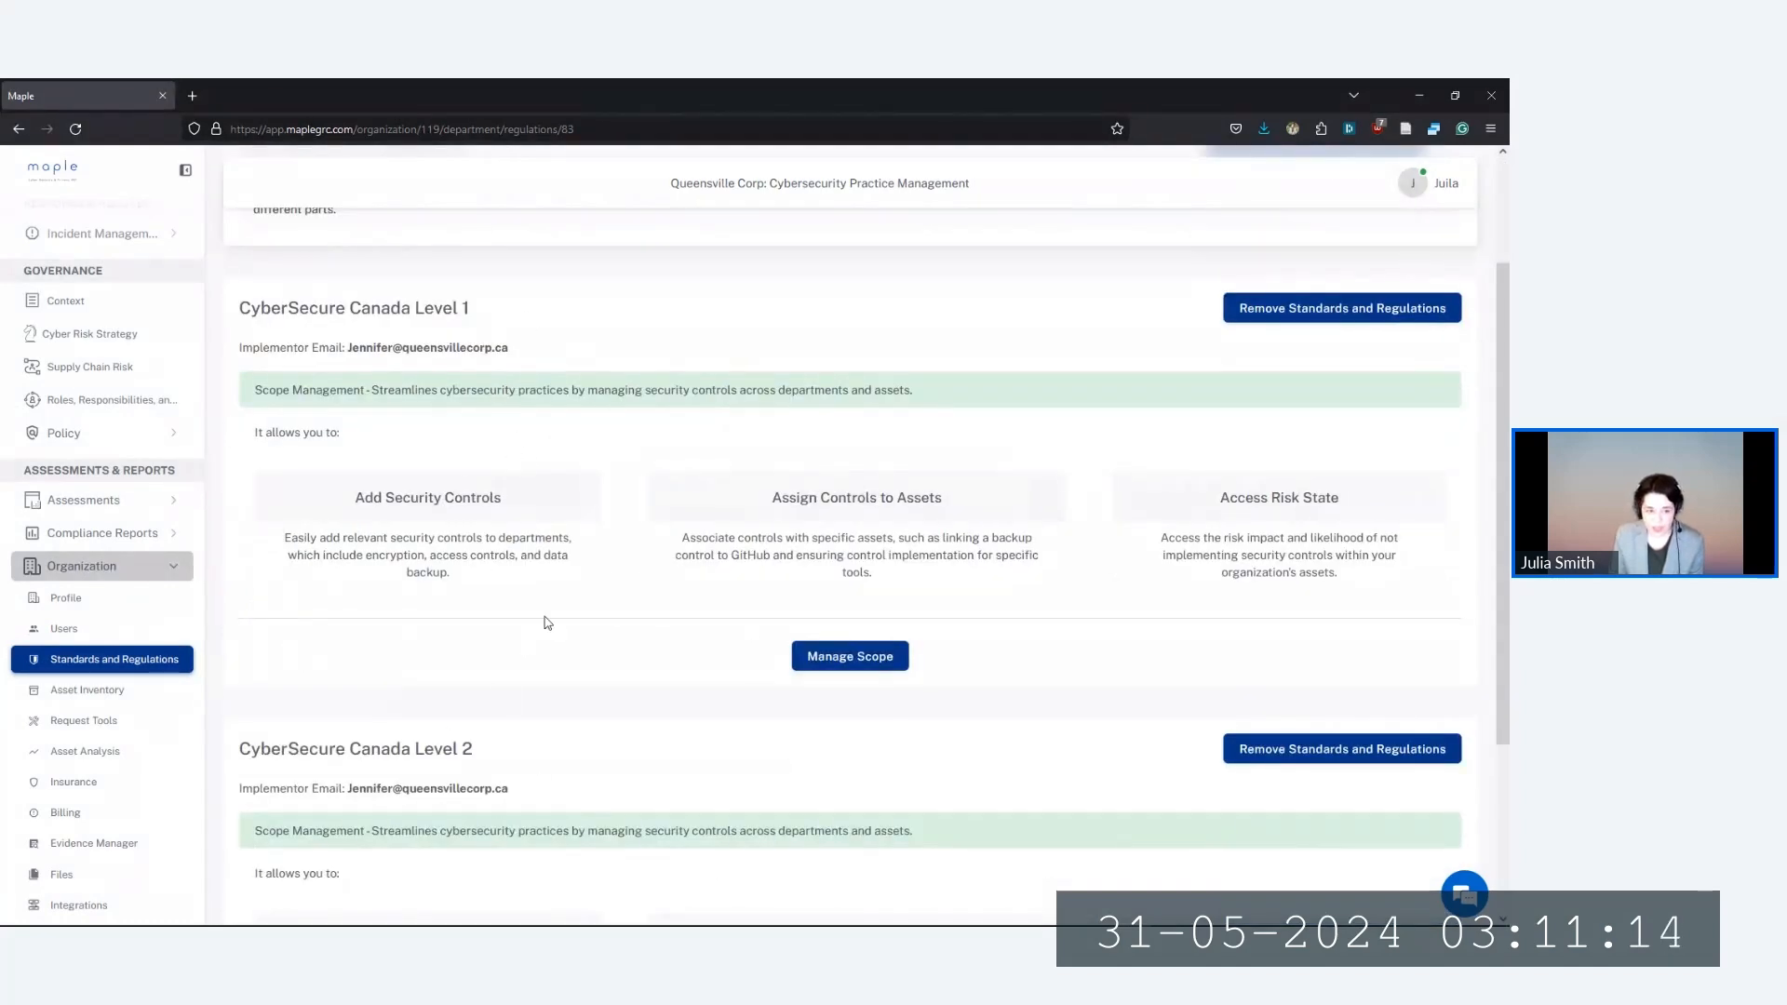
scroll(536, 618, up, 2)
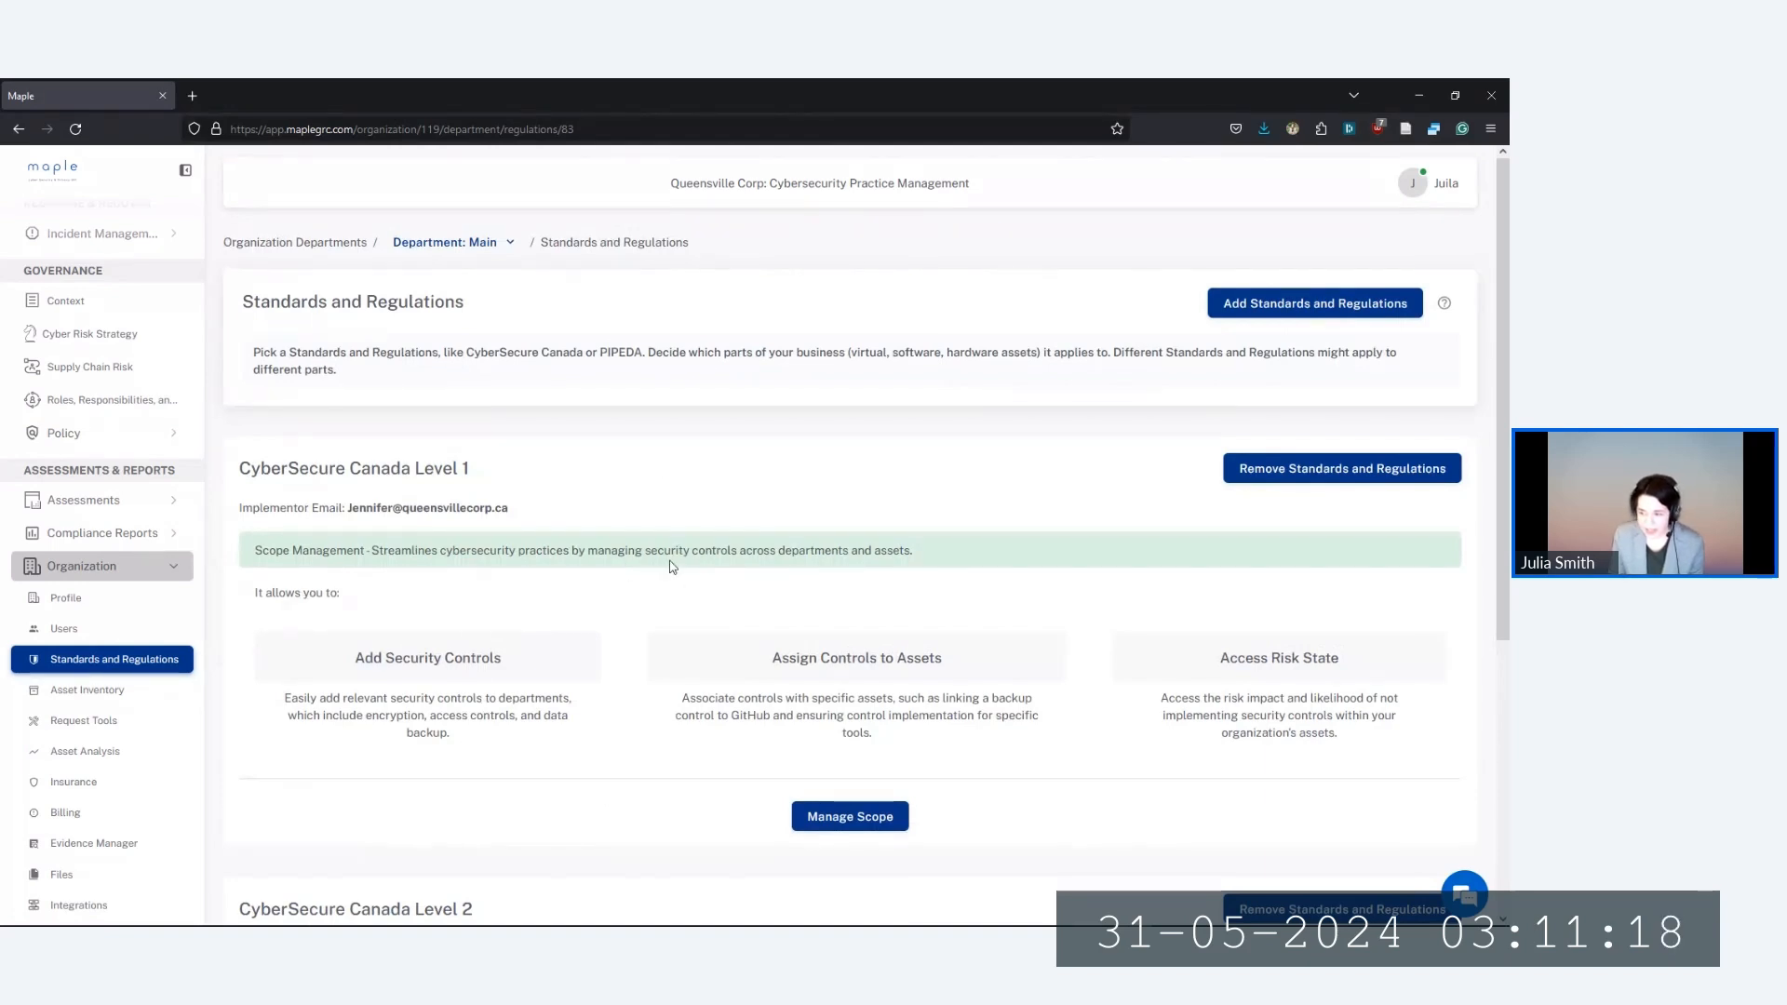
click(130, 435)
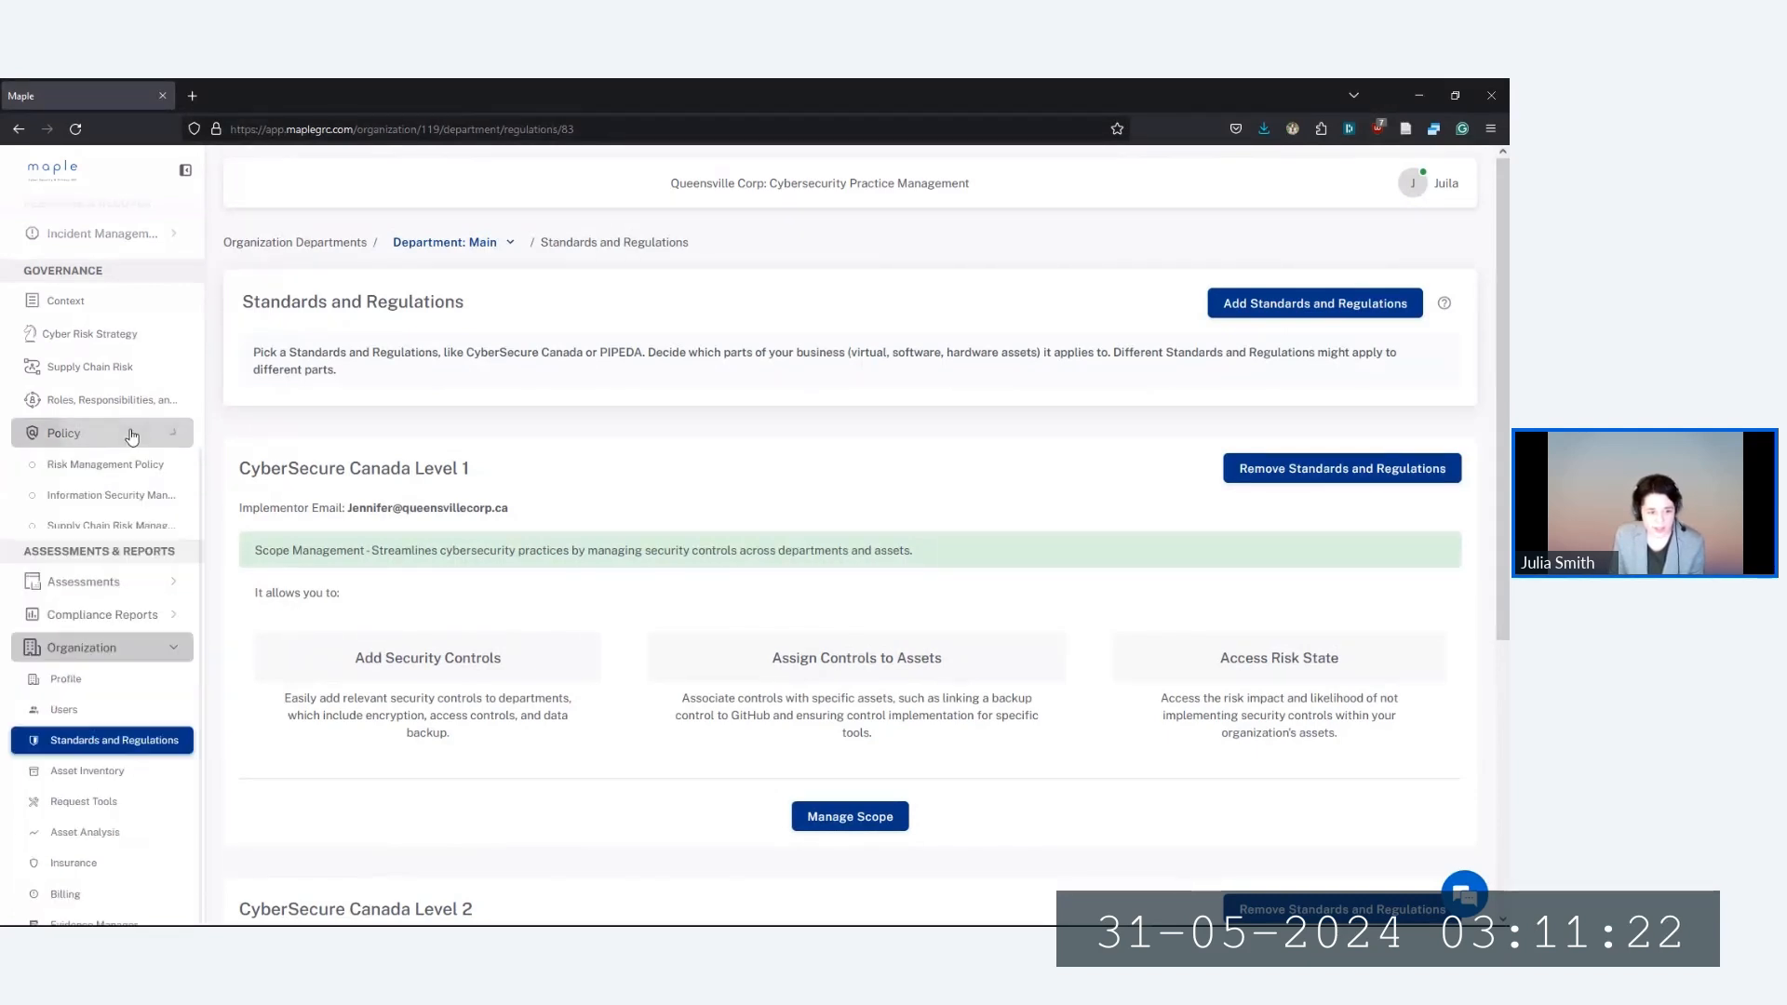
Open the Risk Management Policy in edit mode and start its policy suggestions analysis
click(101, 474)
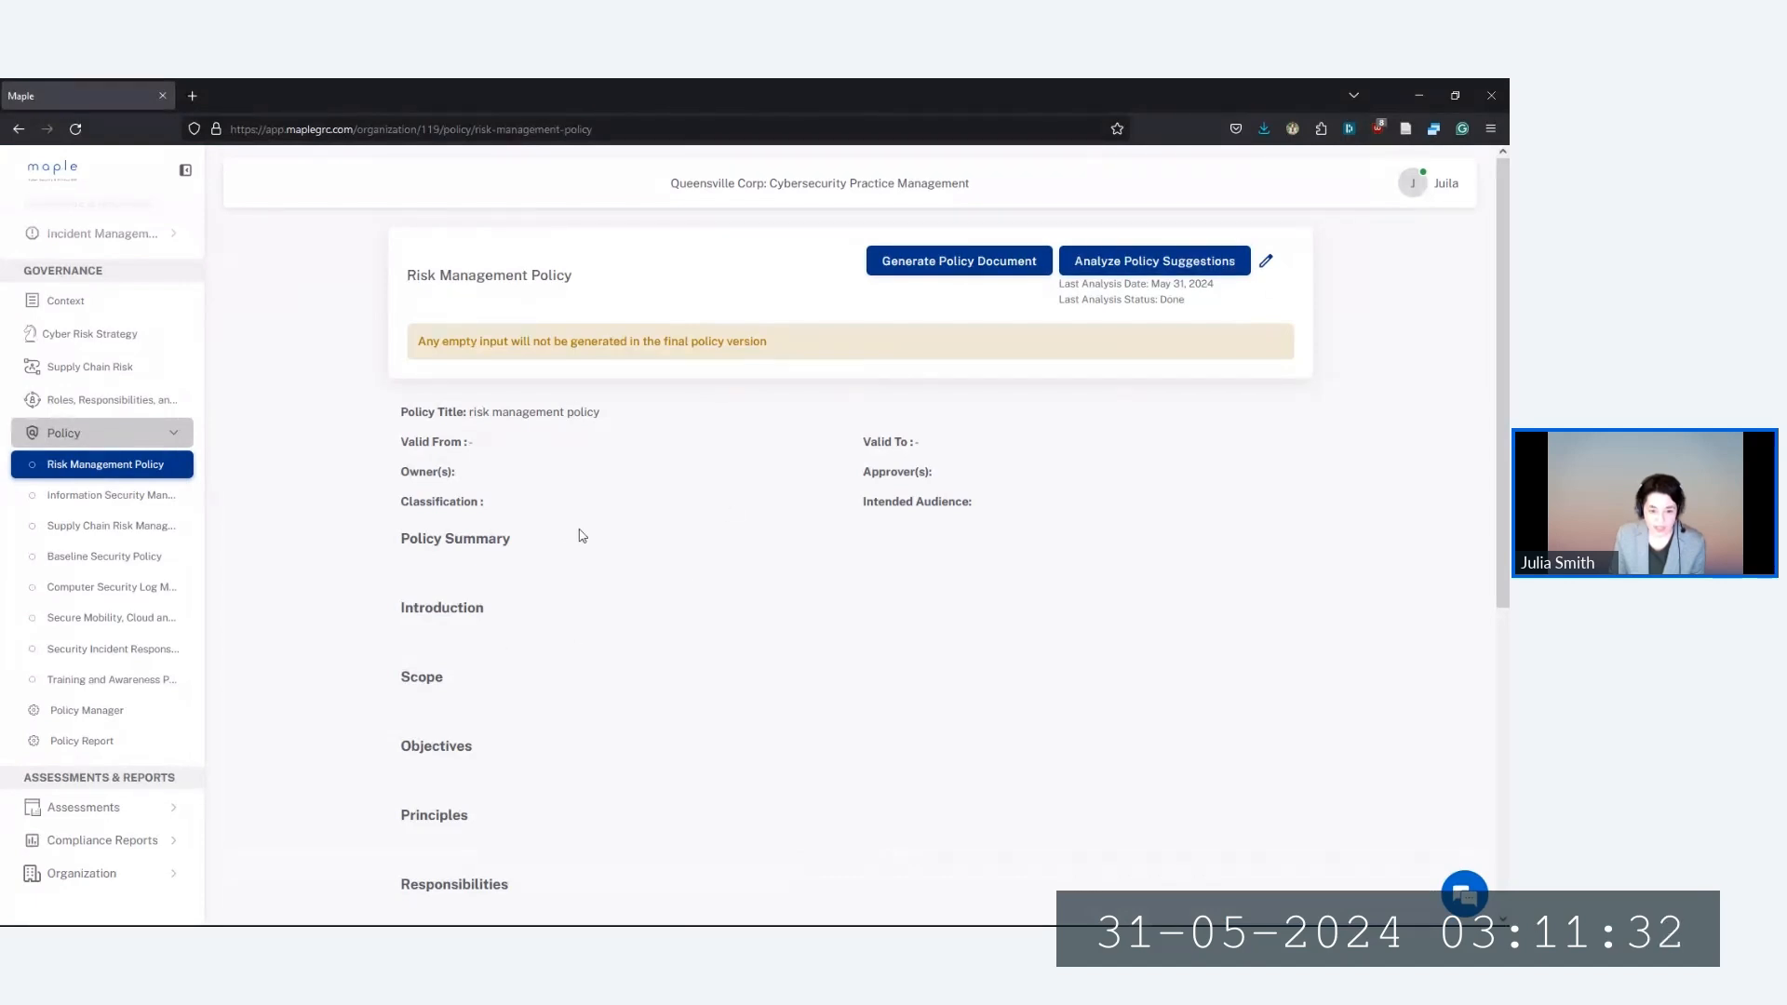
click(1268, 265)
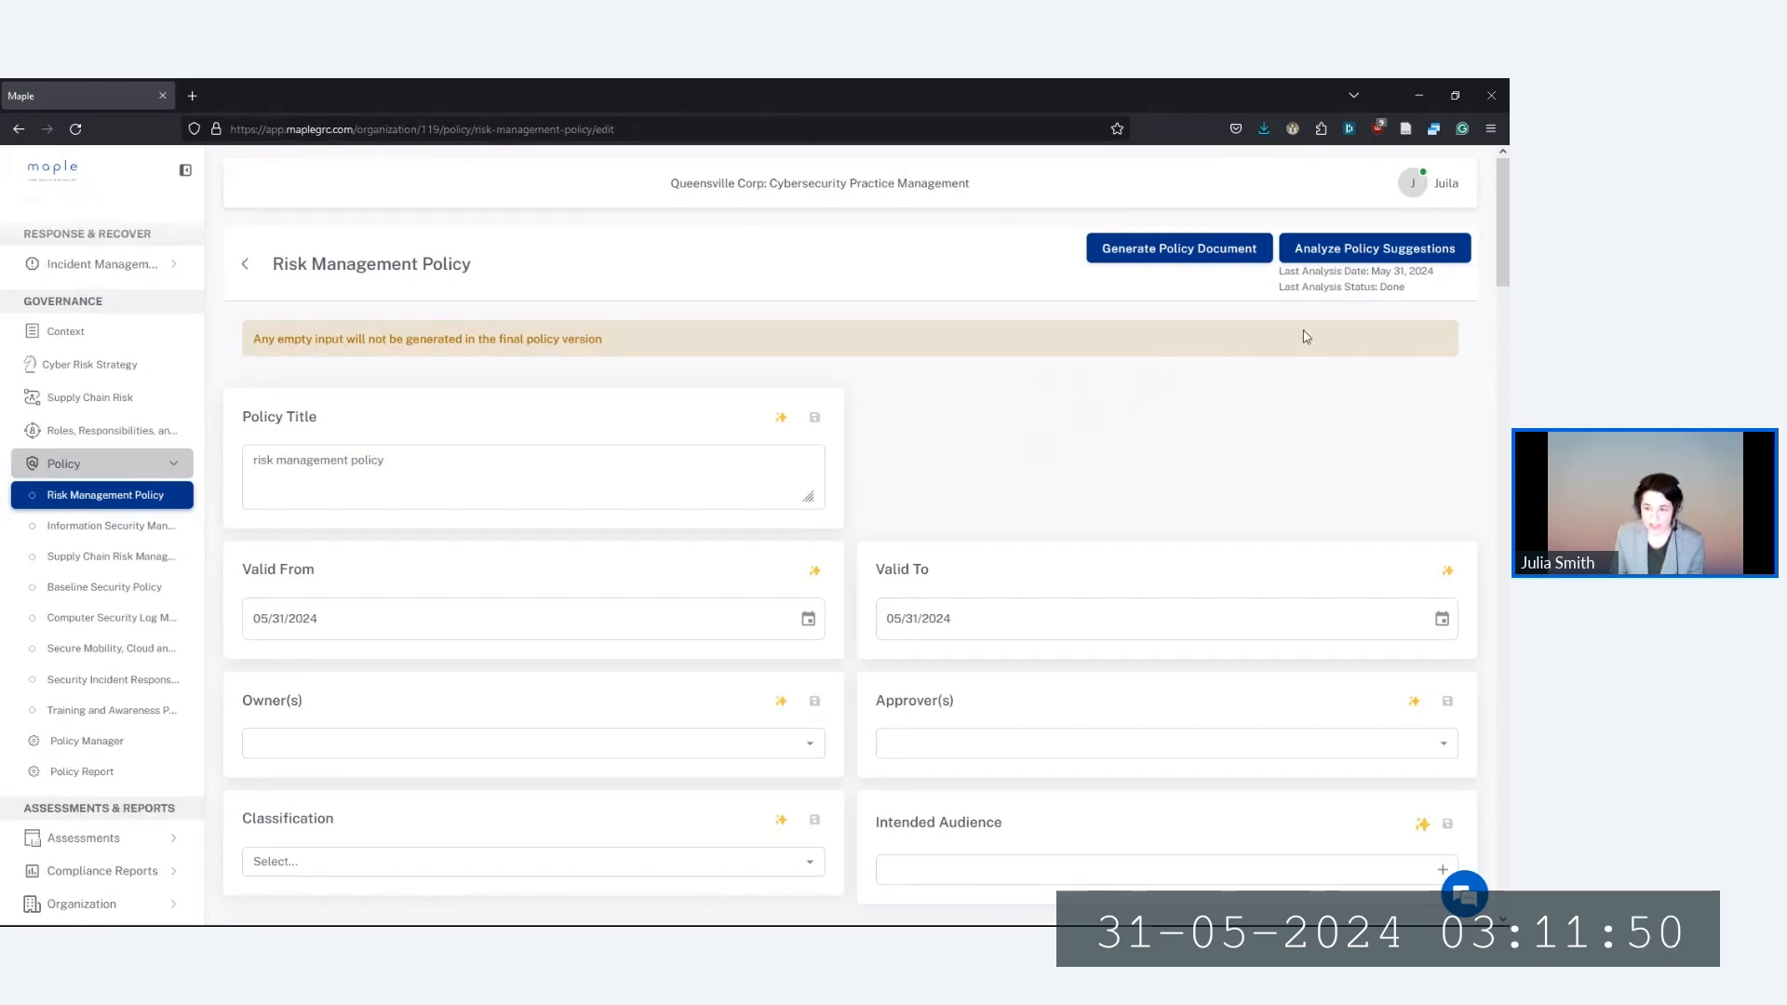
click(1353, 260)
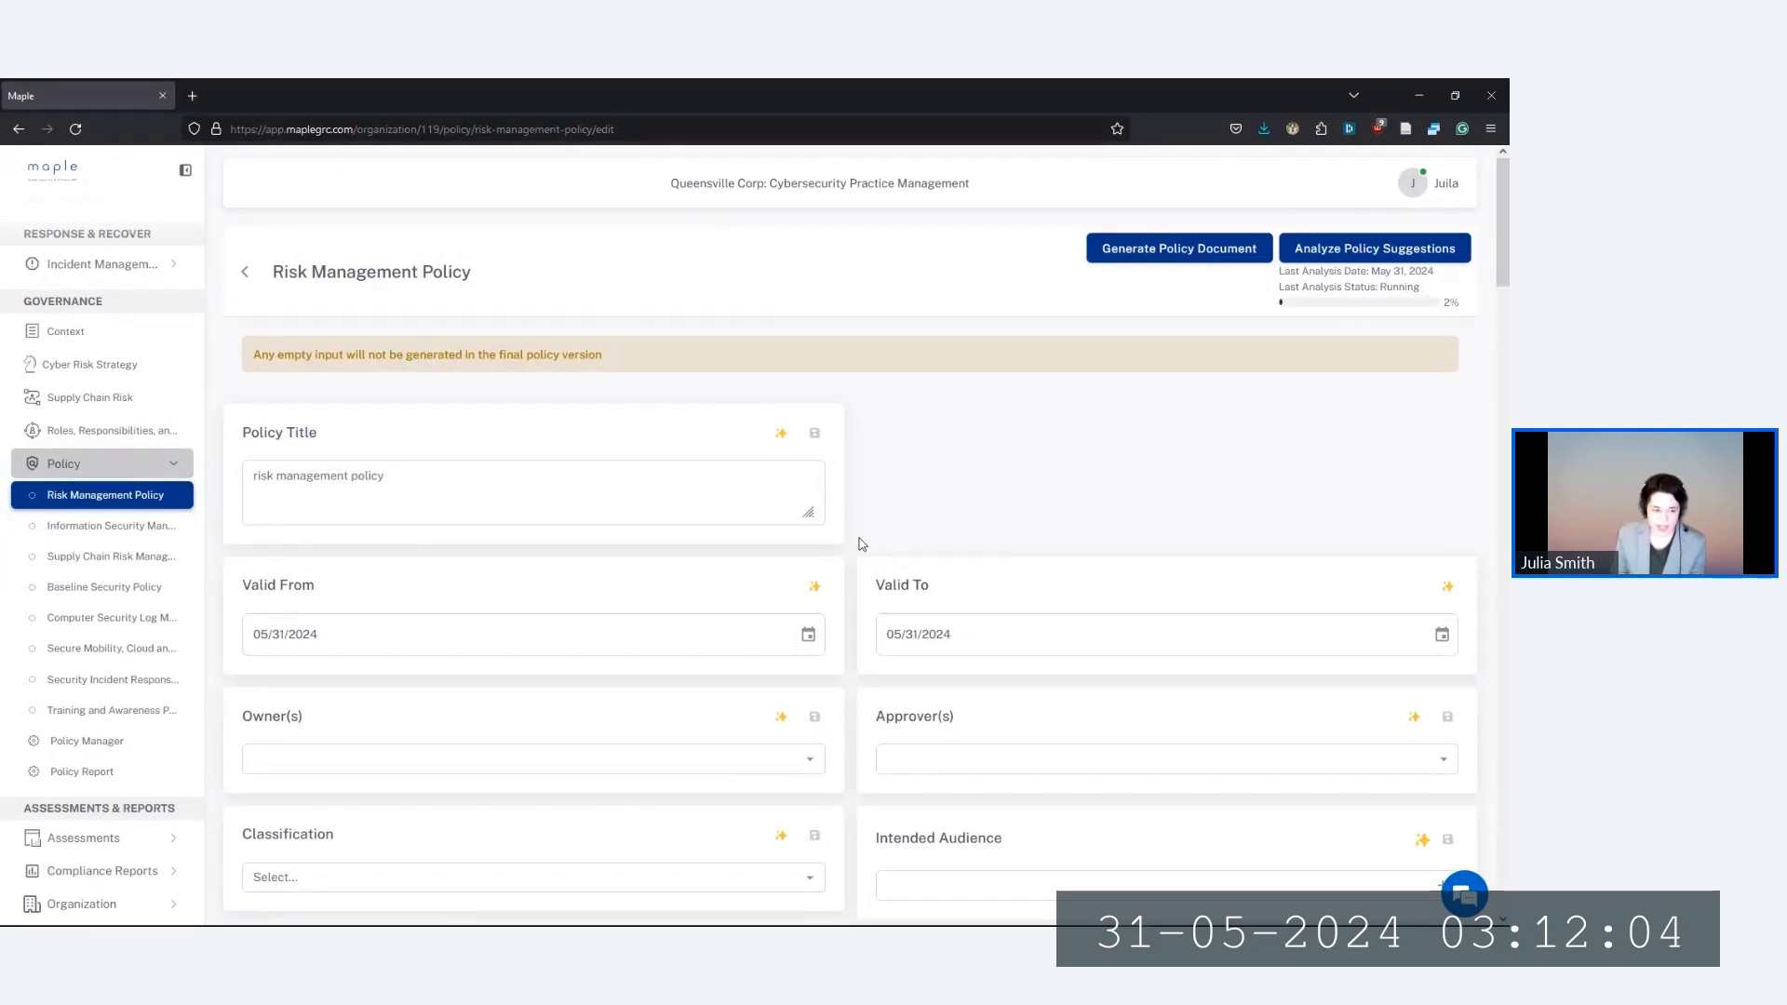
Auto-fill the Policy Summary with the assistant's suggested statement on managing cyber security risks
scroll(861, 545, down, 1)
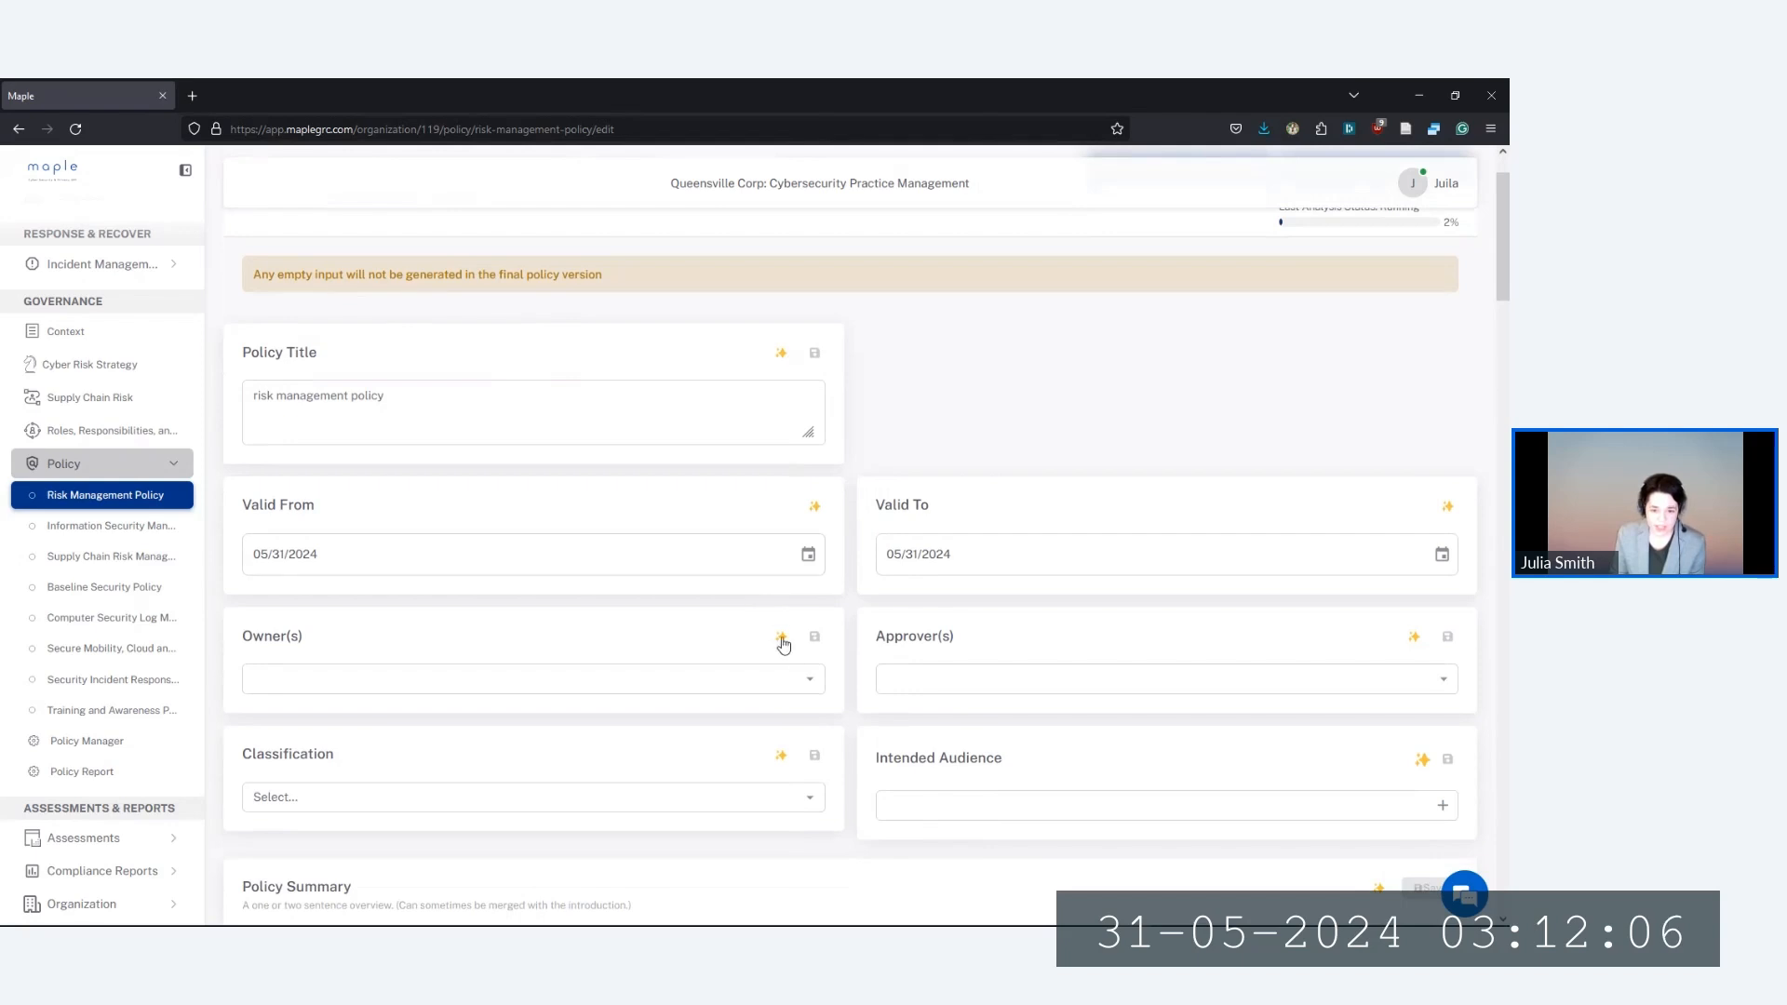
scroll(710, 609, down, 2)
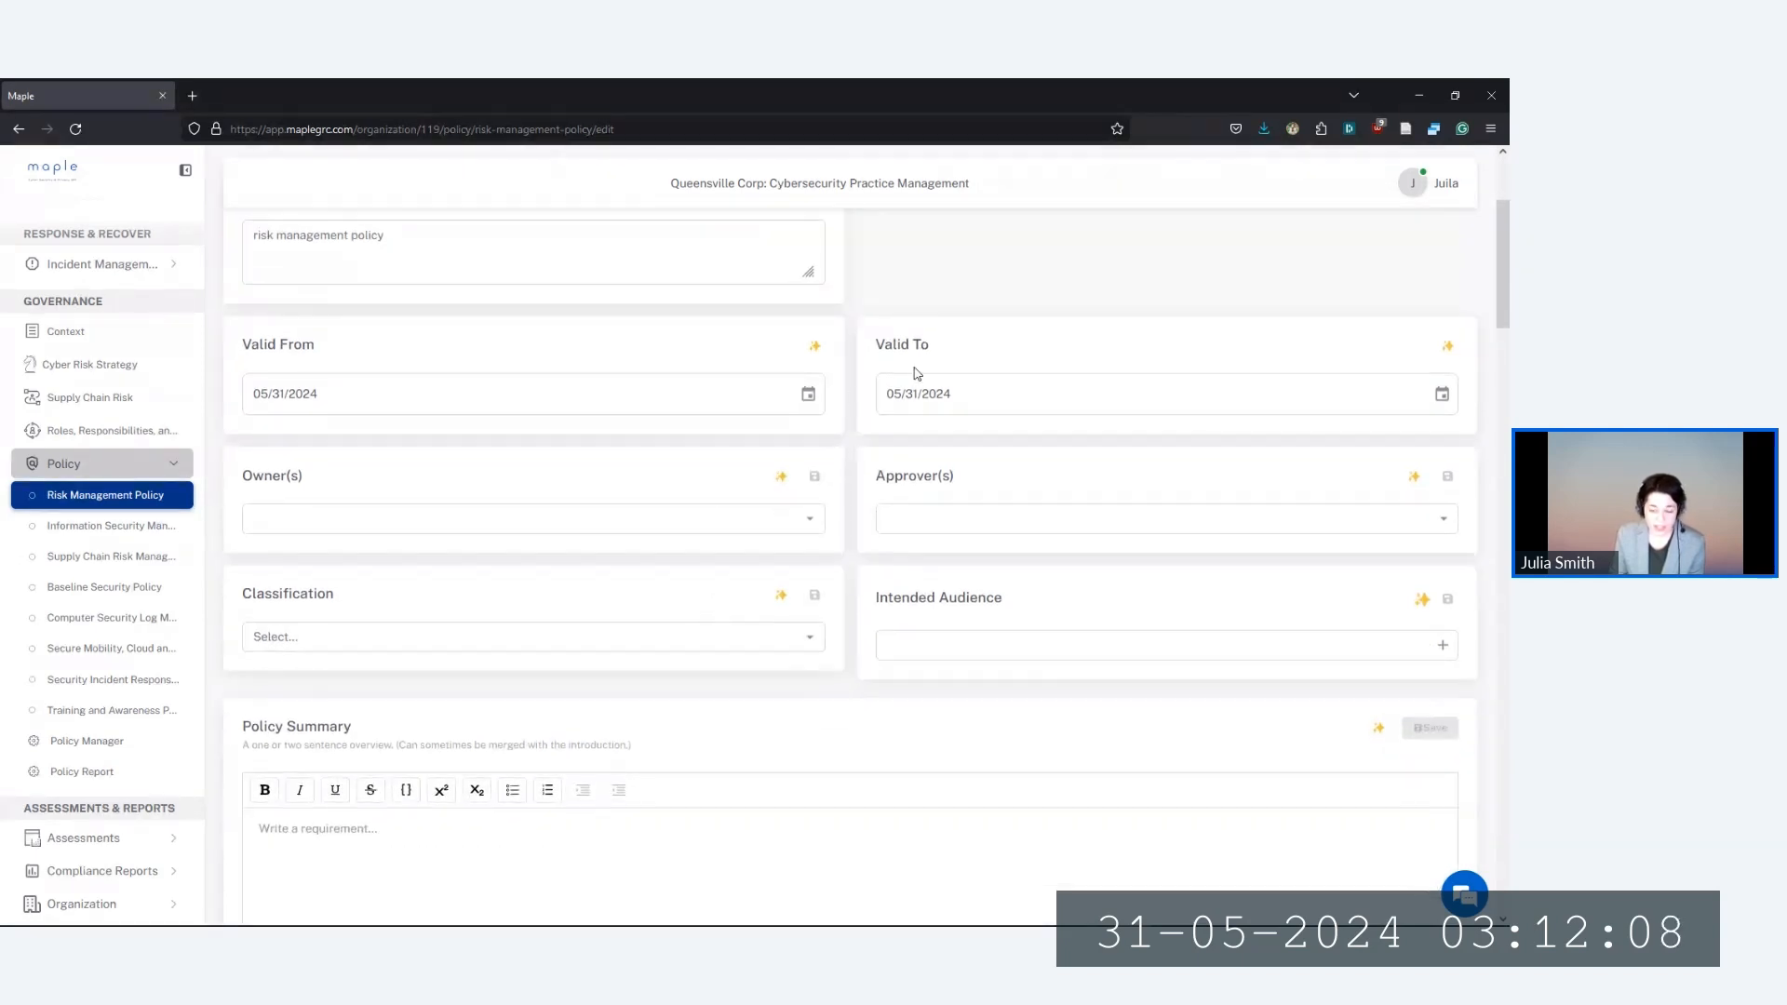
scroll(821, 374, down, 1)
scroll(633, 383, down, 1)
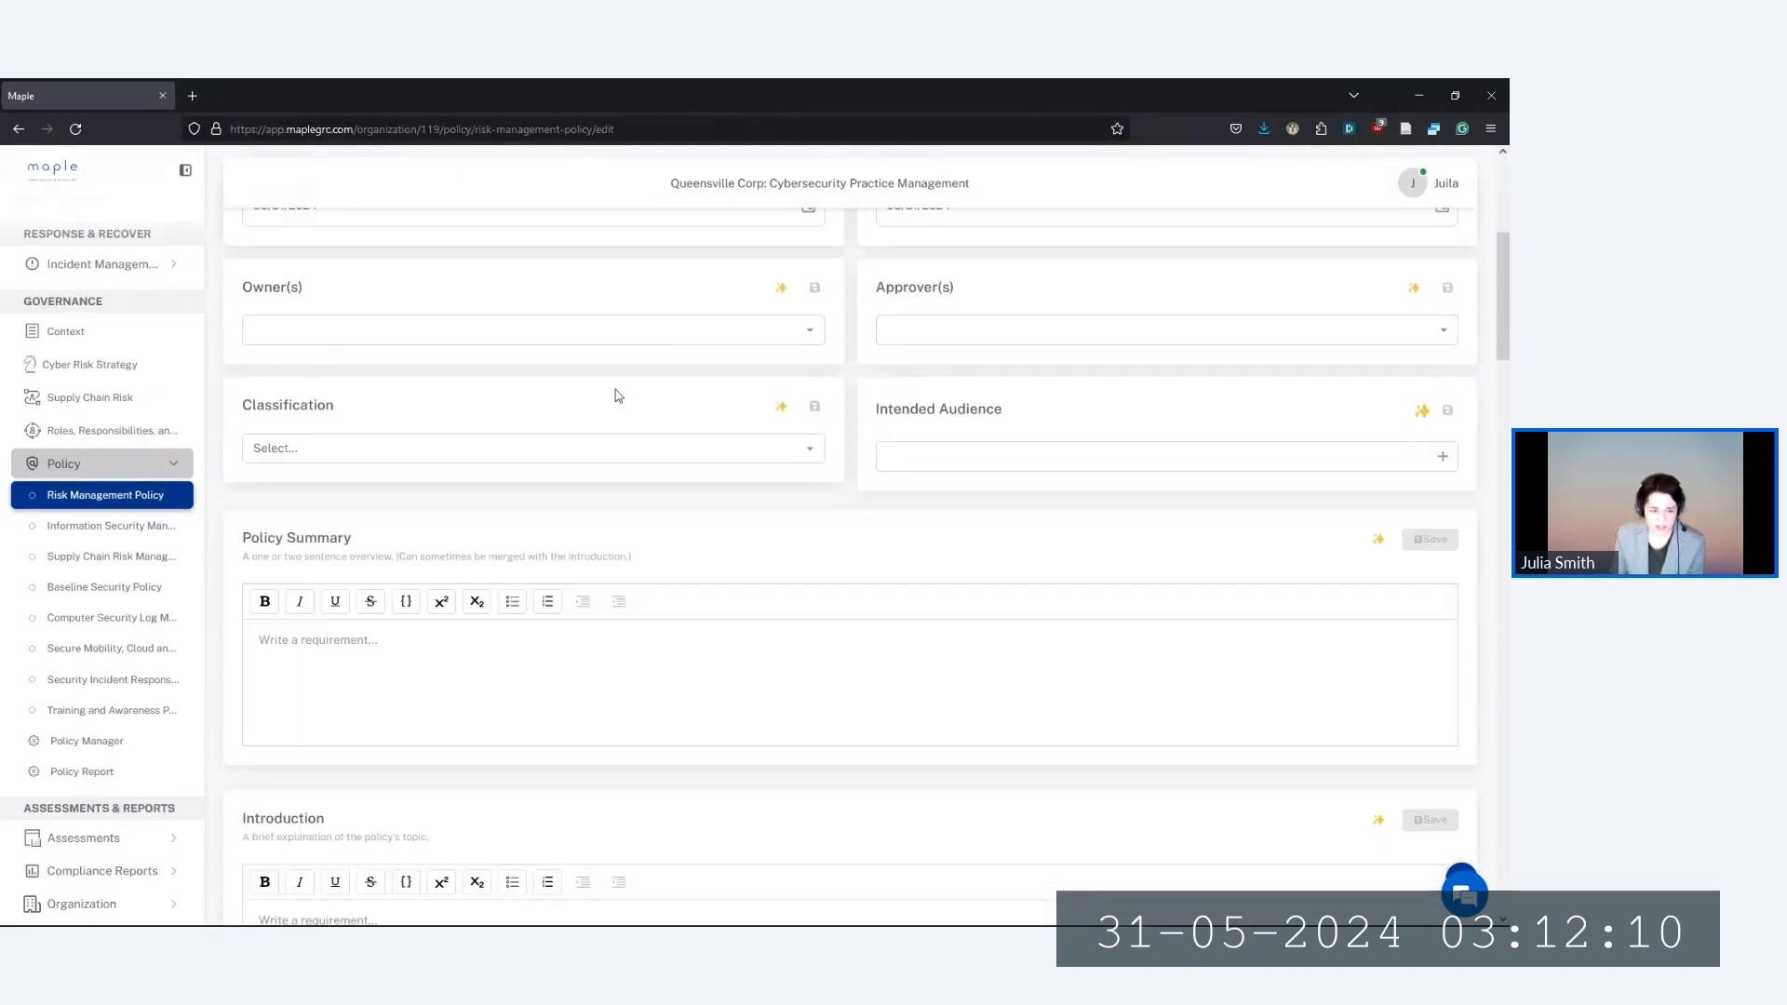
scroll(614, 395, down, 1)
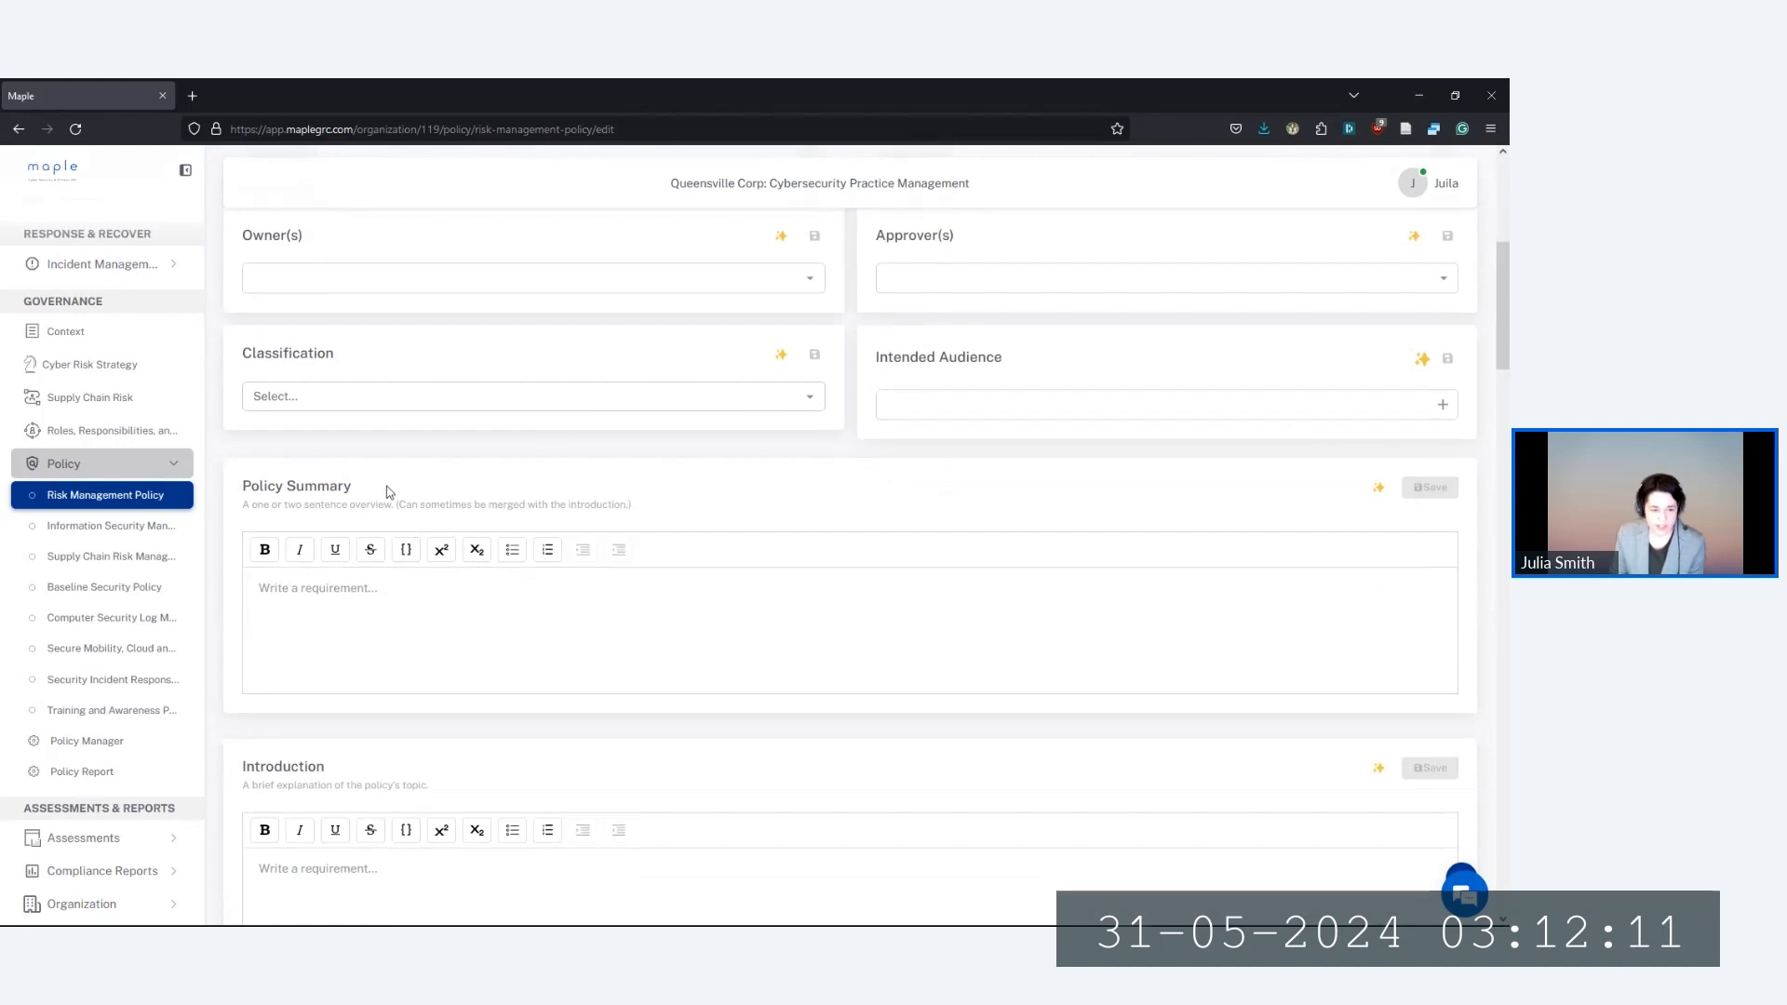
click(1378, 489)
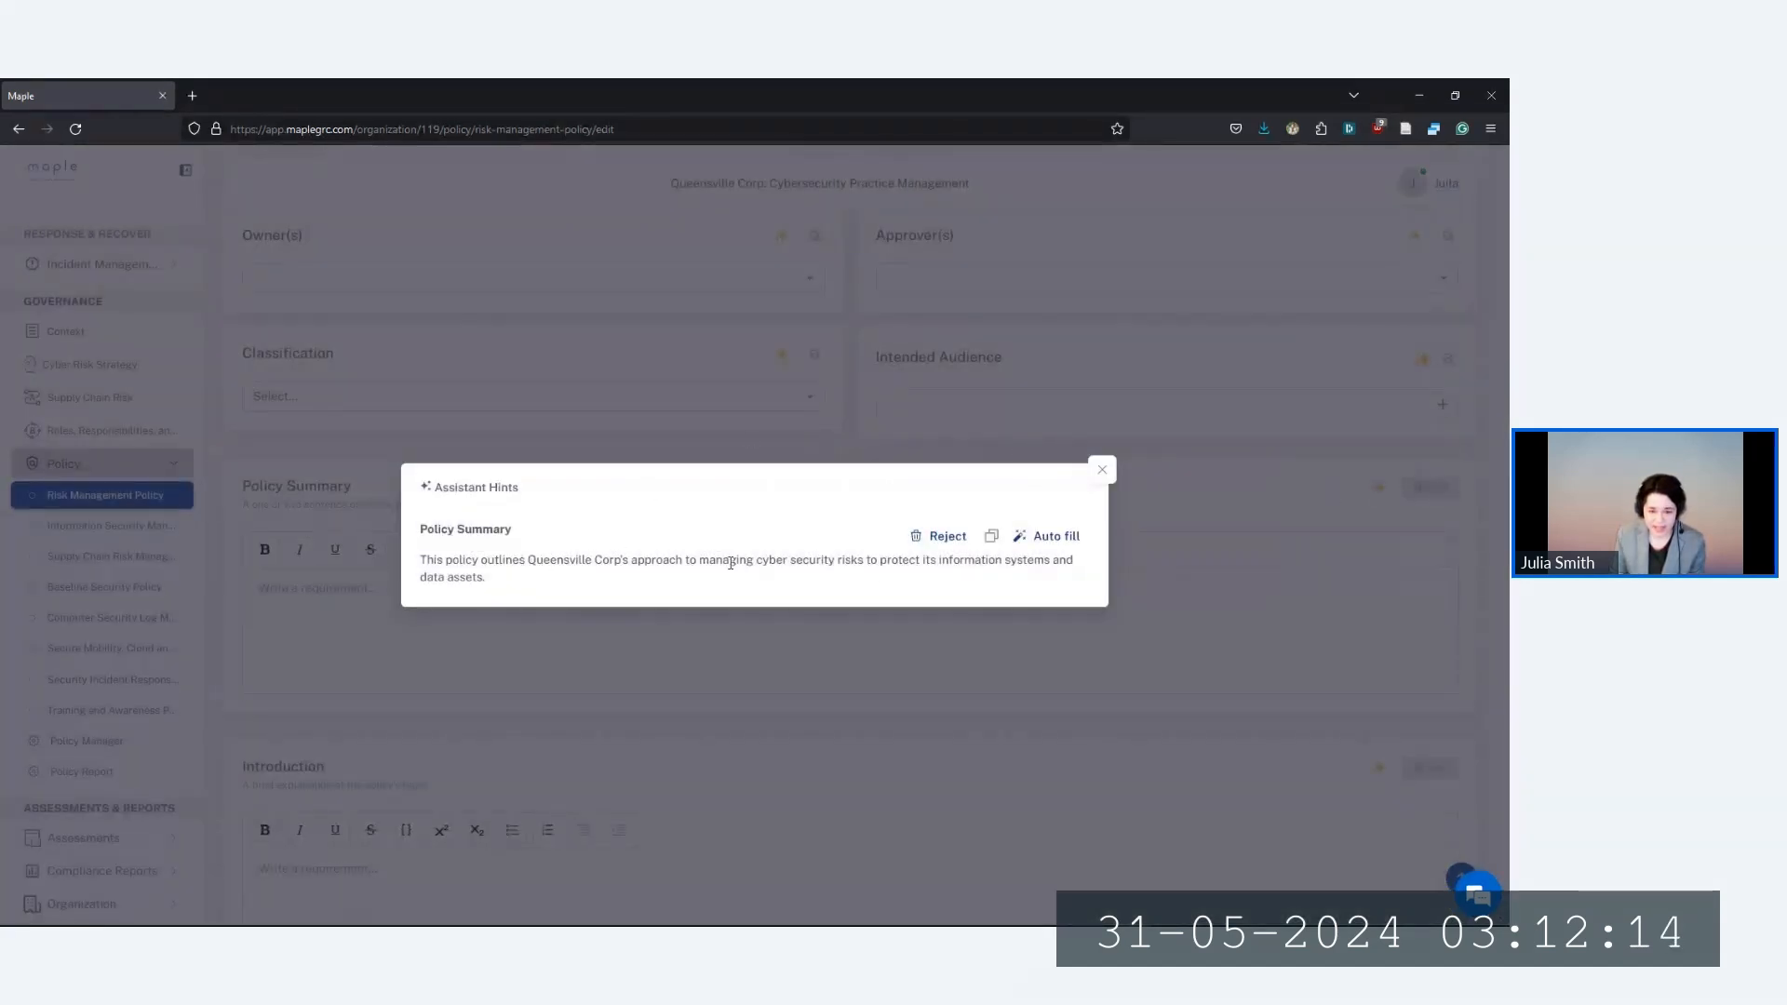
click(1056, 536)
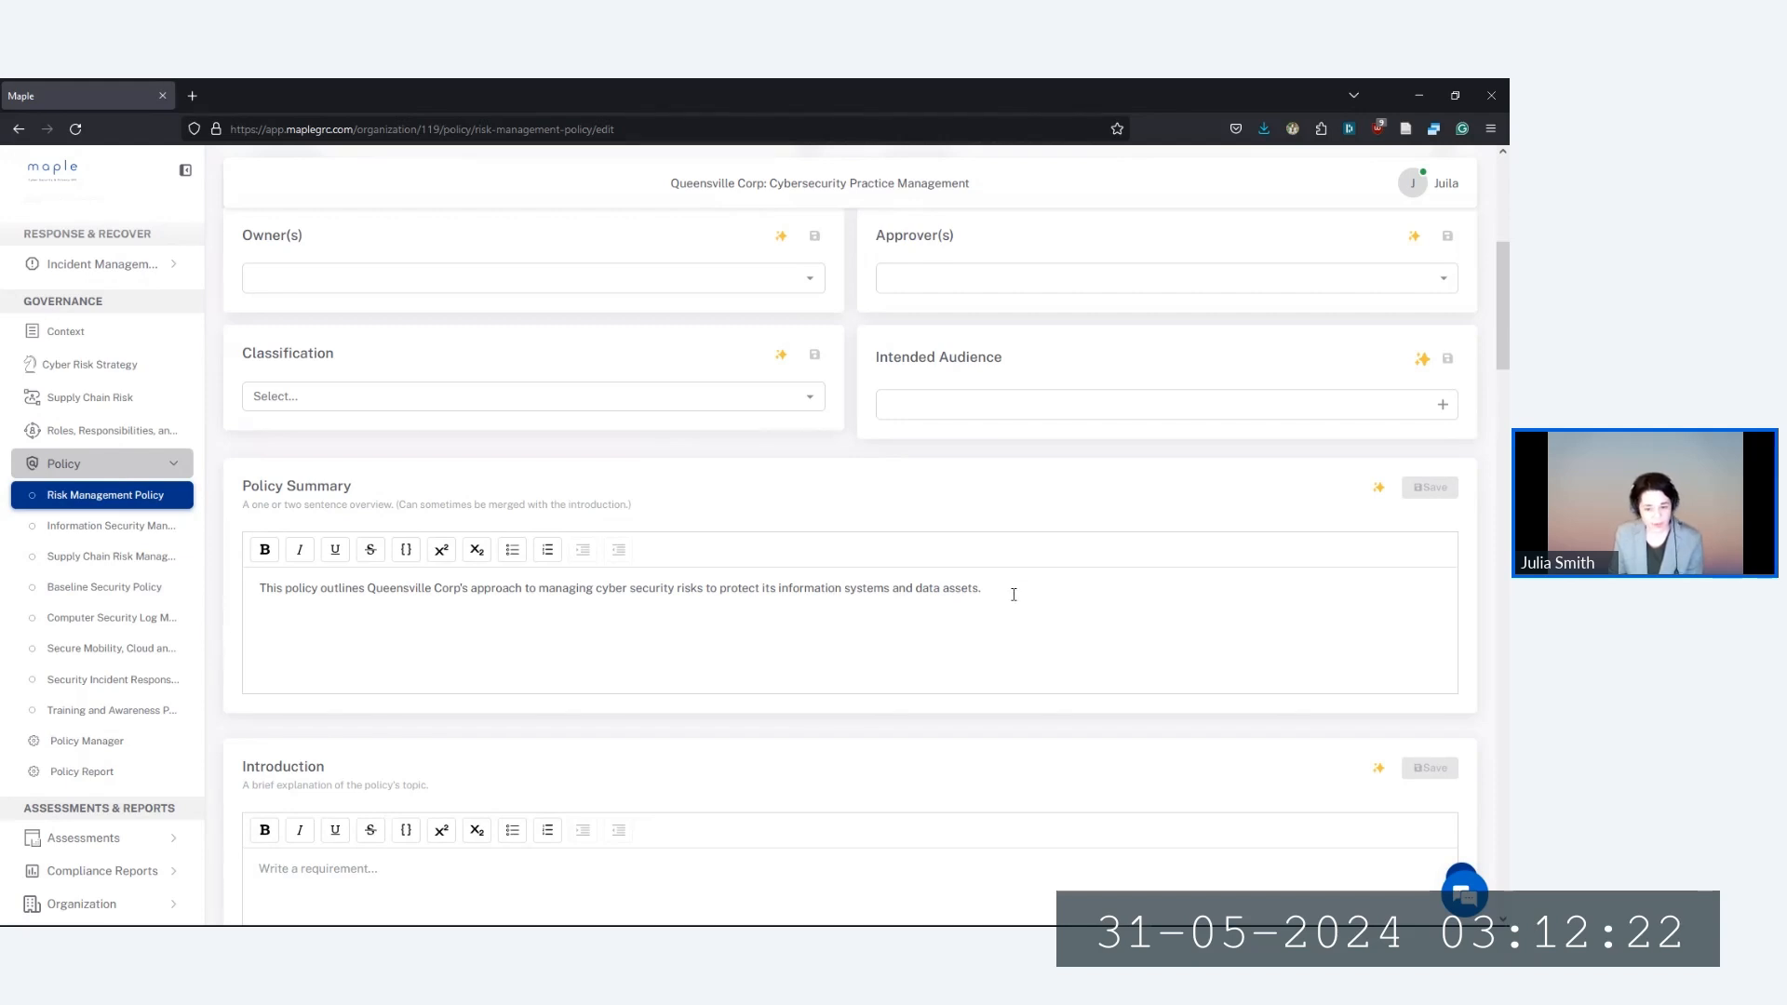
scroll(842, 622, down, 2)
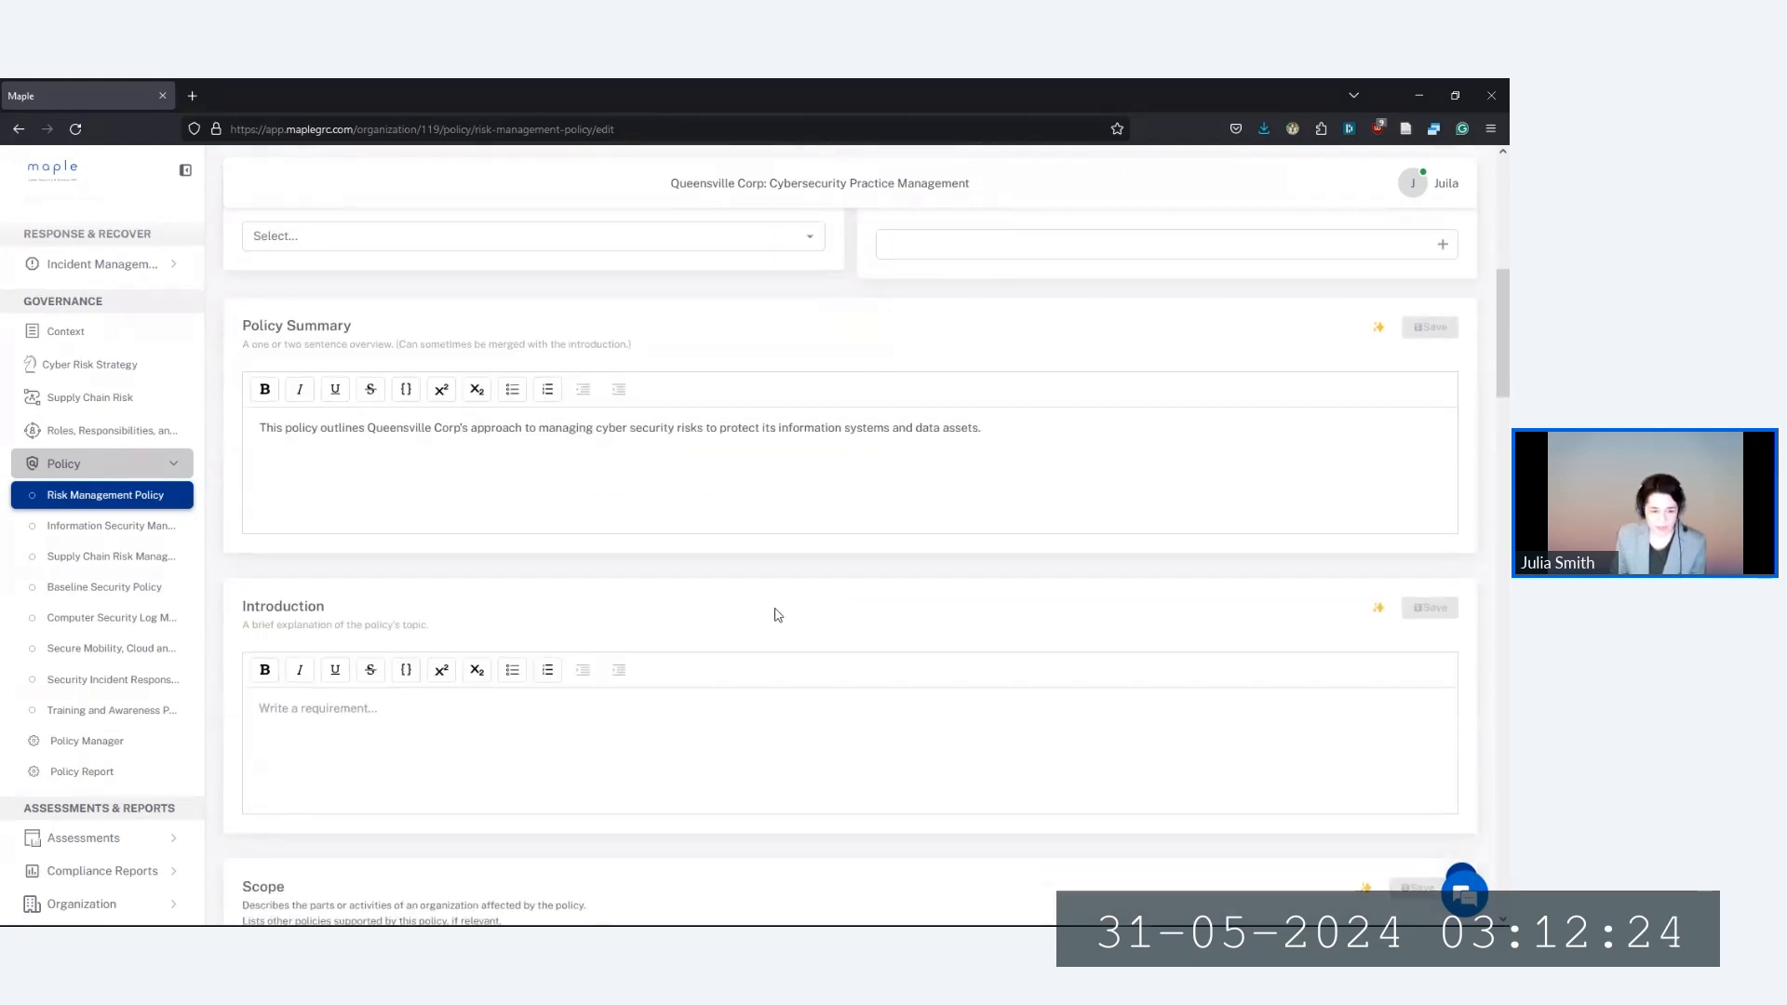
scroll(778, 614, down, 16)
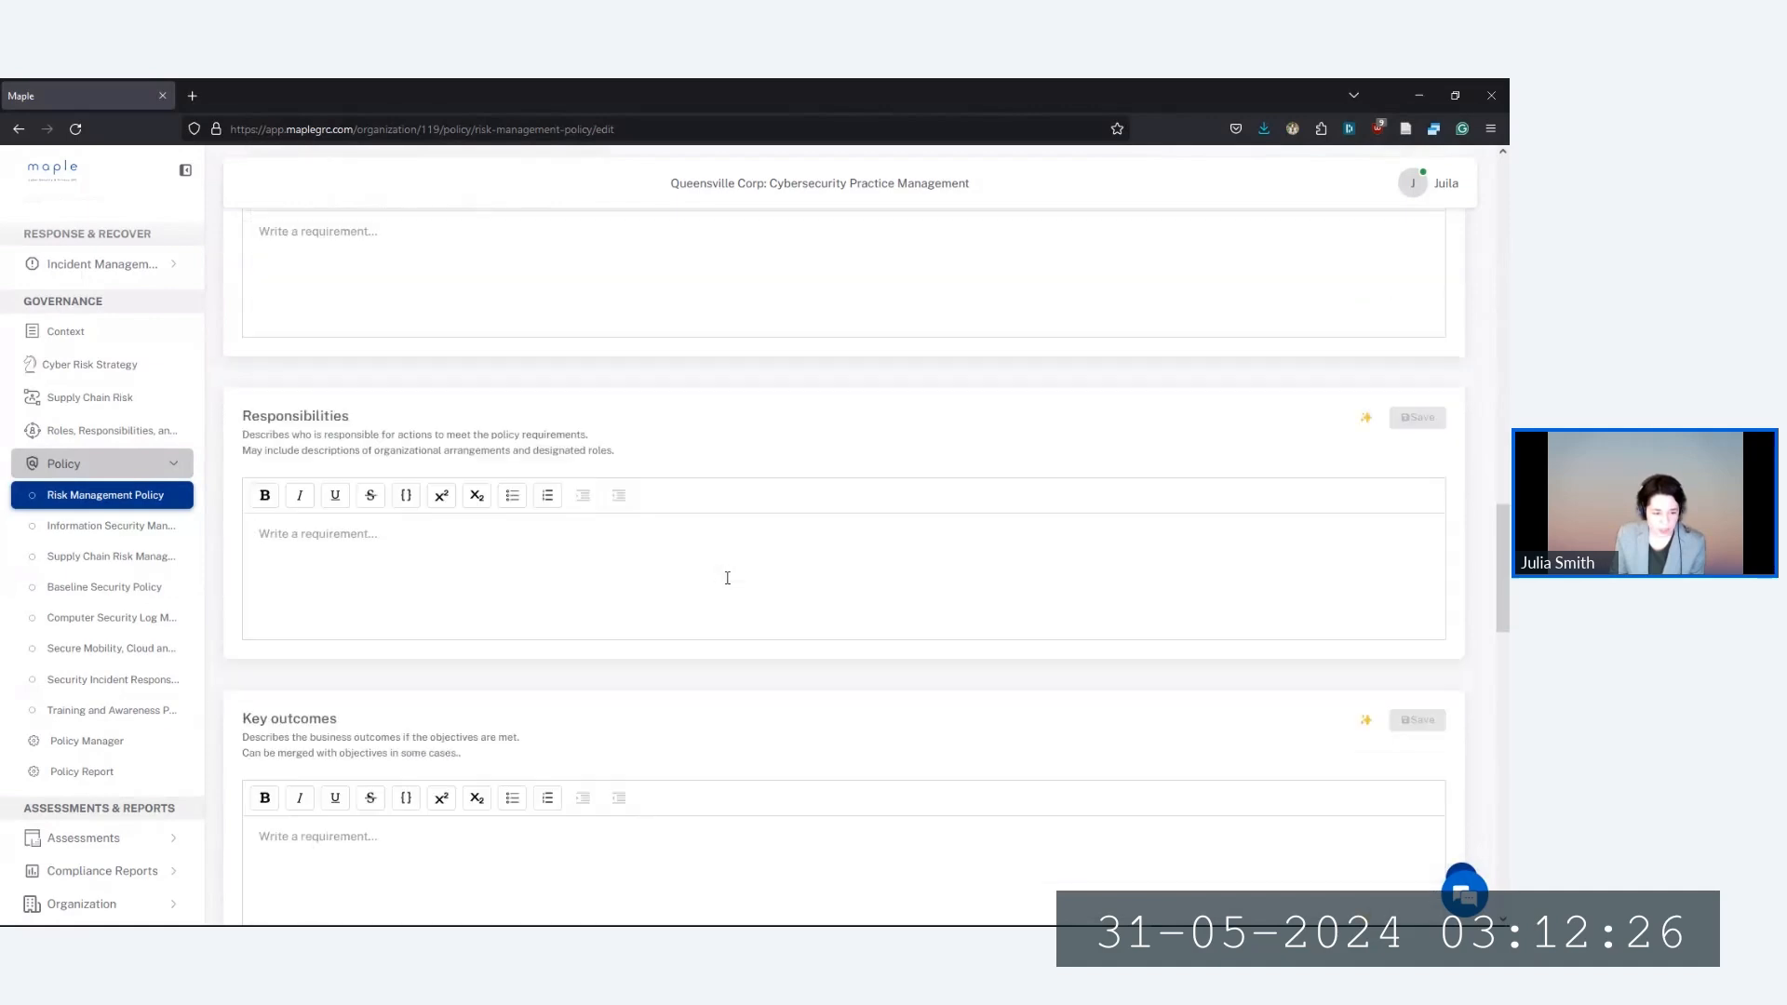
scroll(727, 578, down, 11)
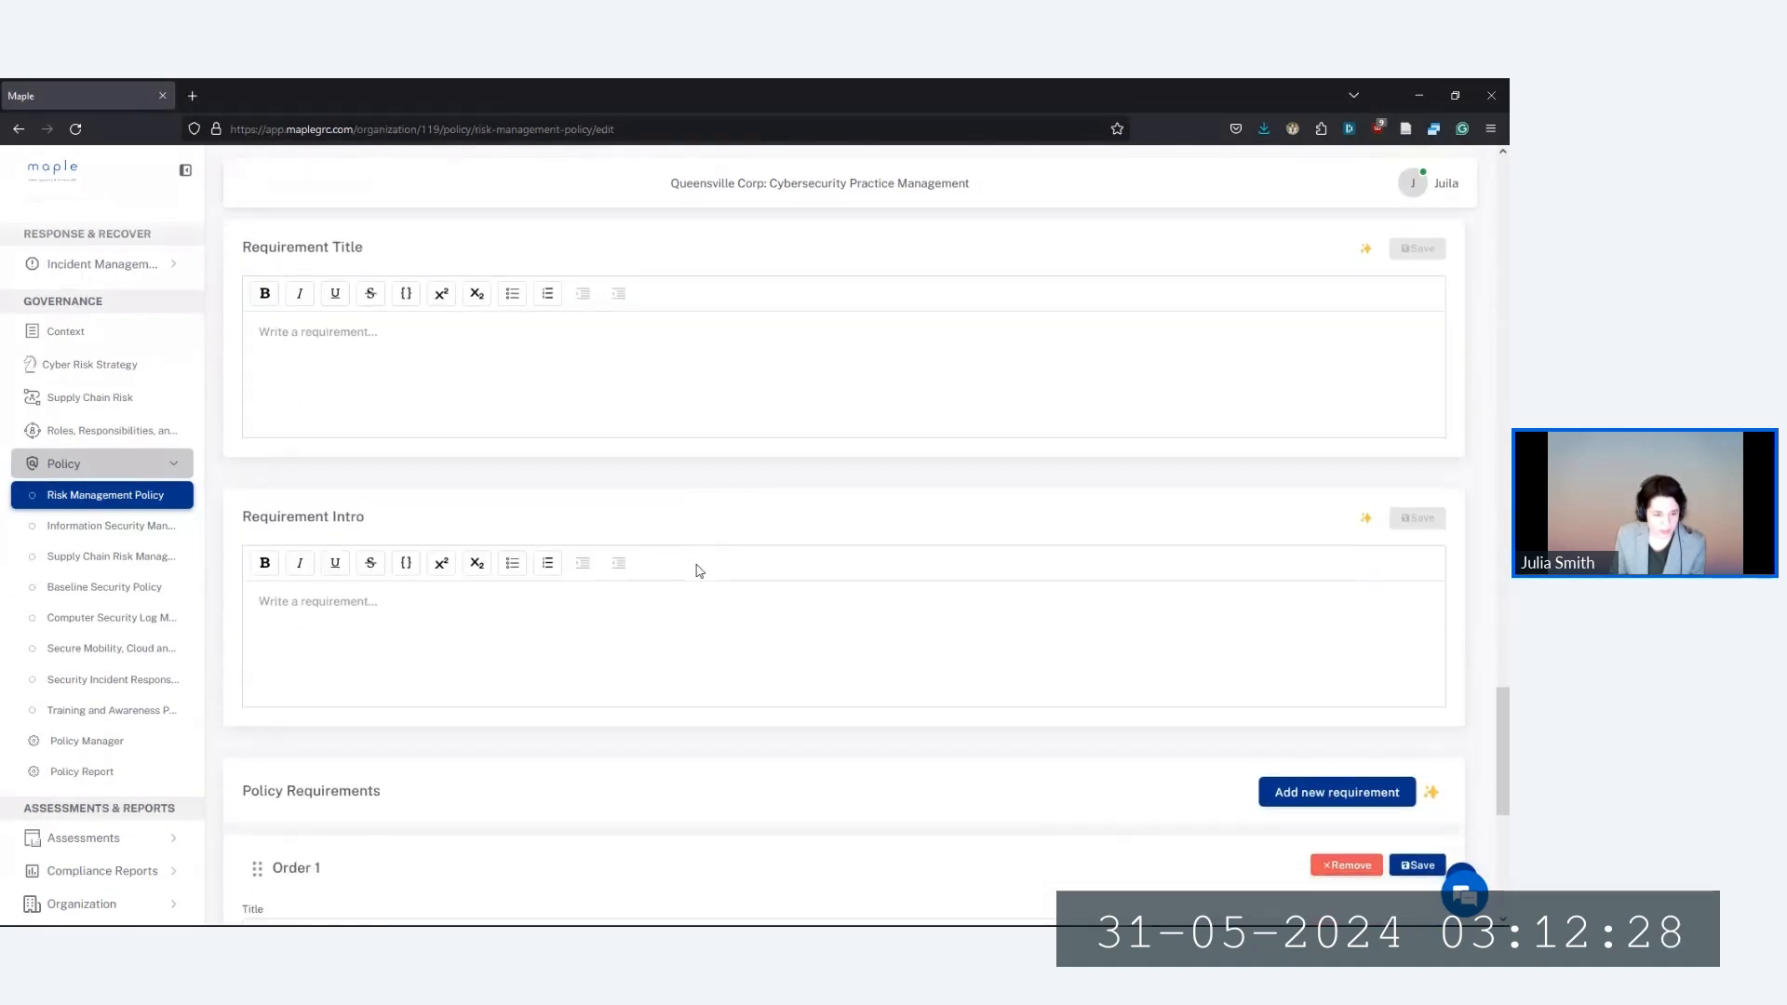
scroll(689, 563, down, 4)
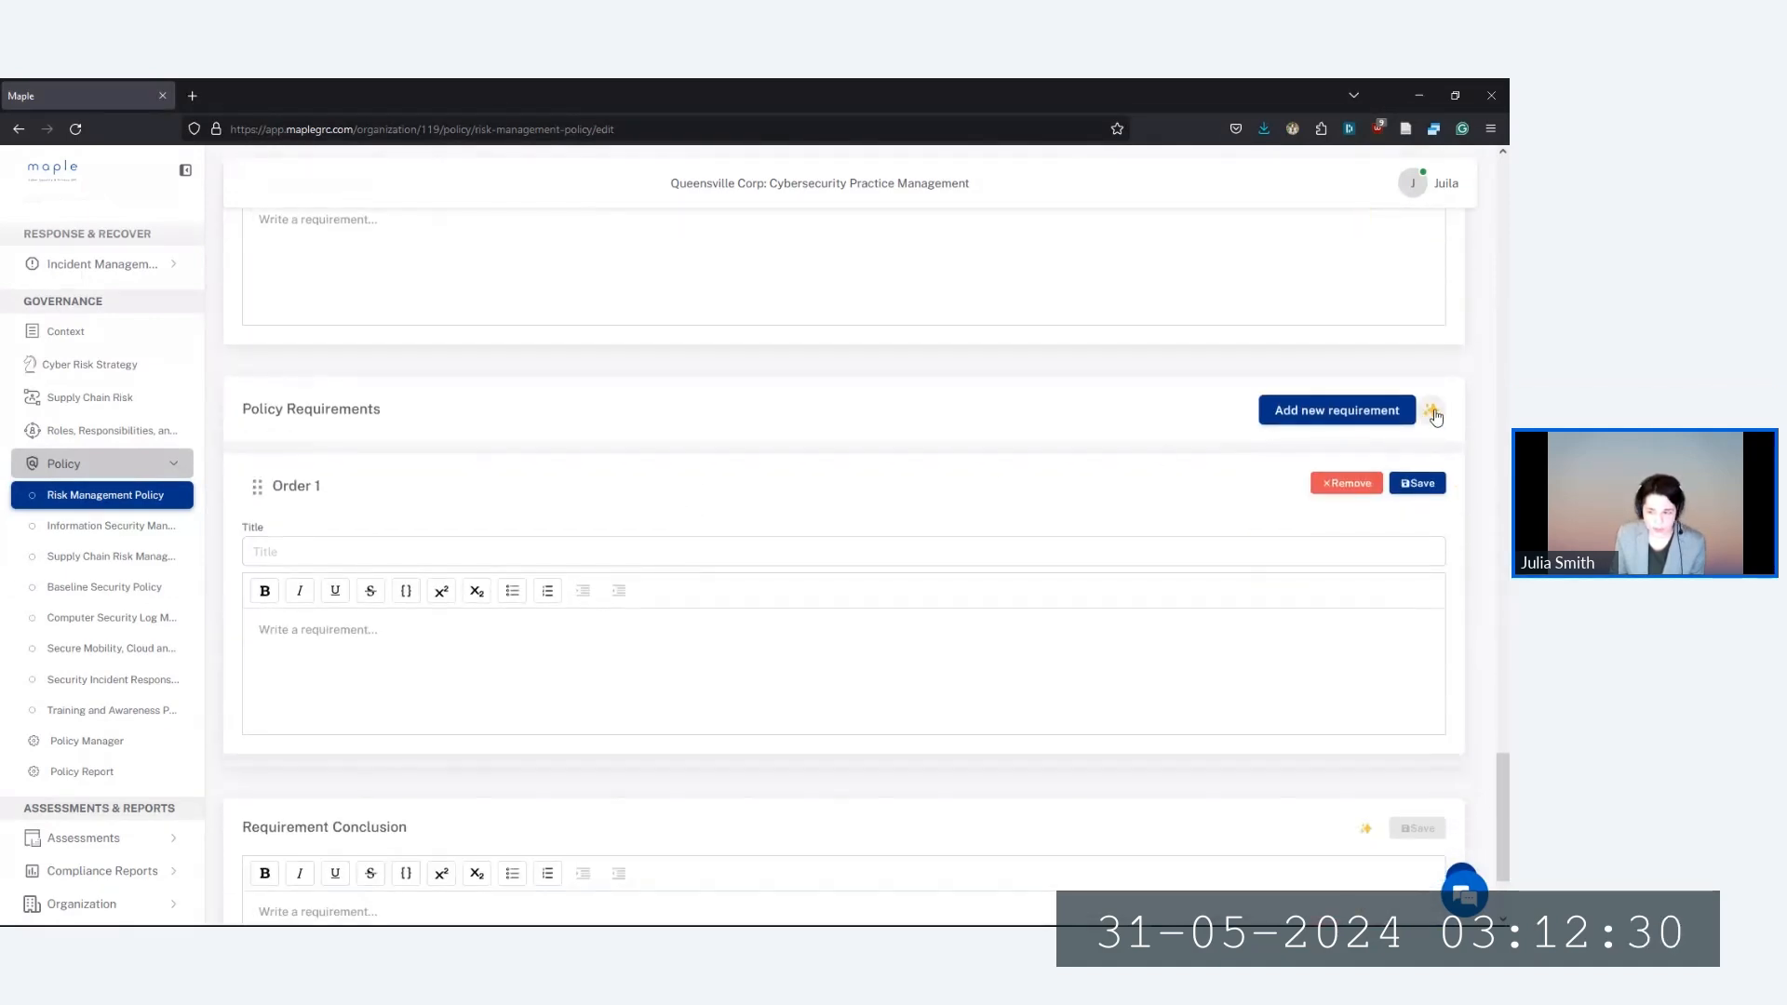
Add five suggested requirements, including Risk Assessment and Management and Review and Testing of Controls
click(1433, 411)
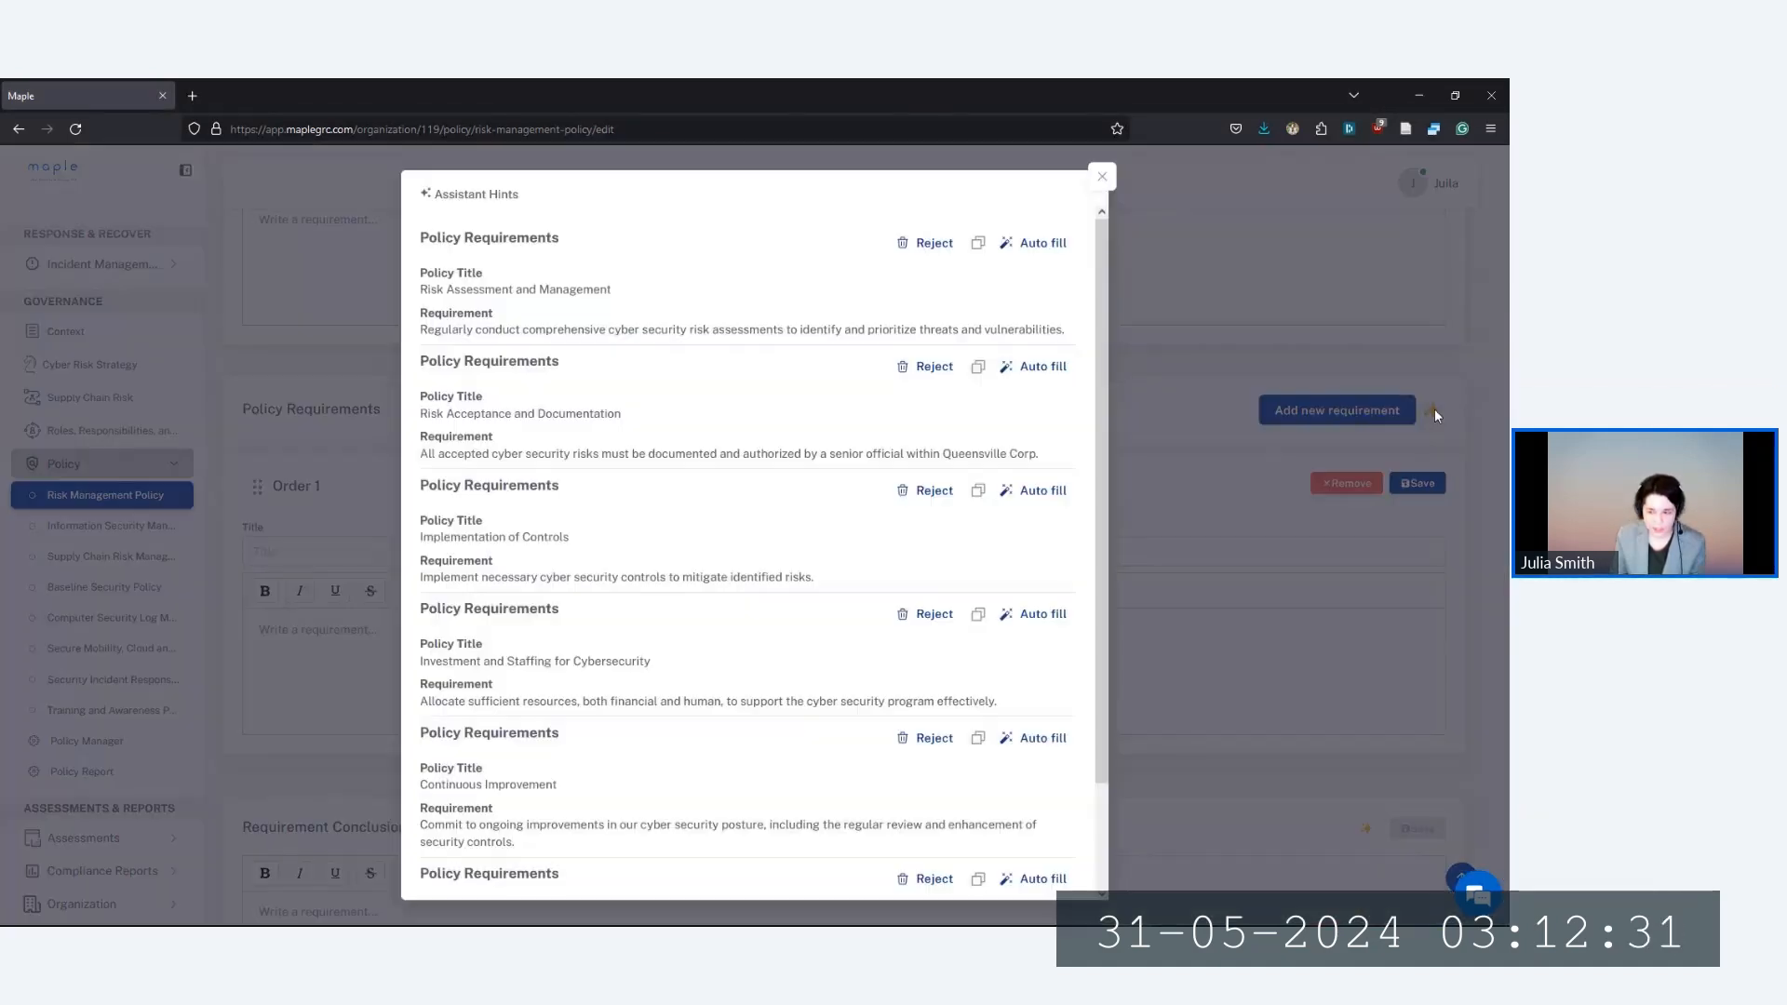
click(1043, 243)
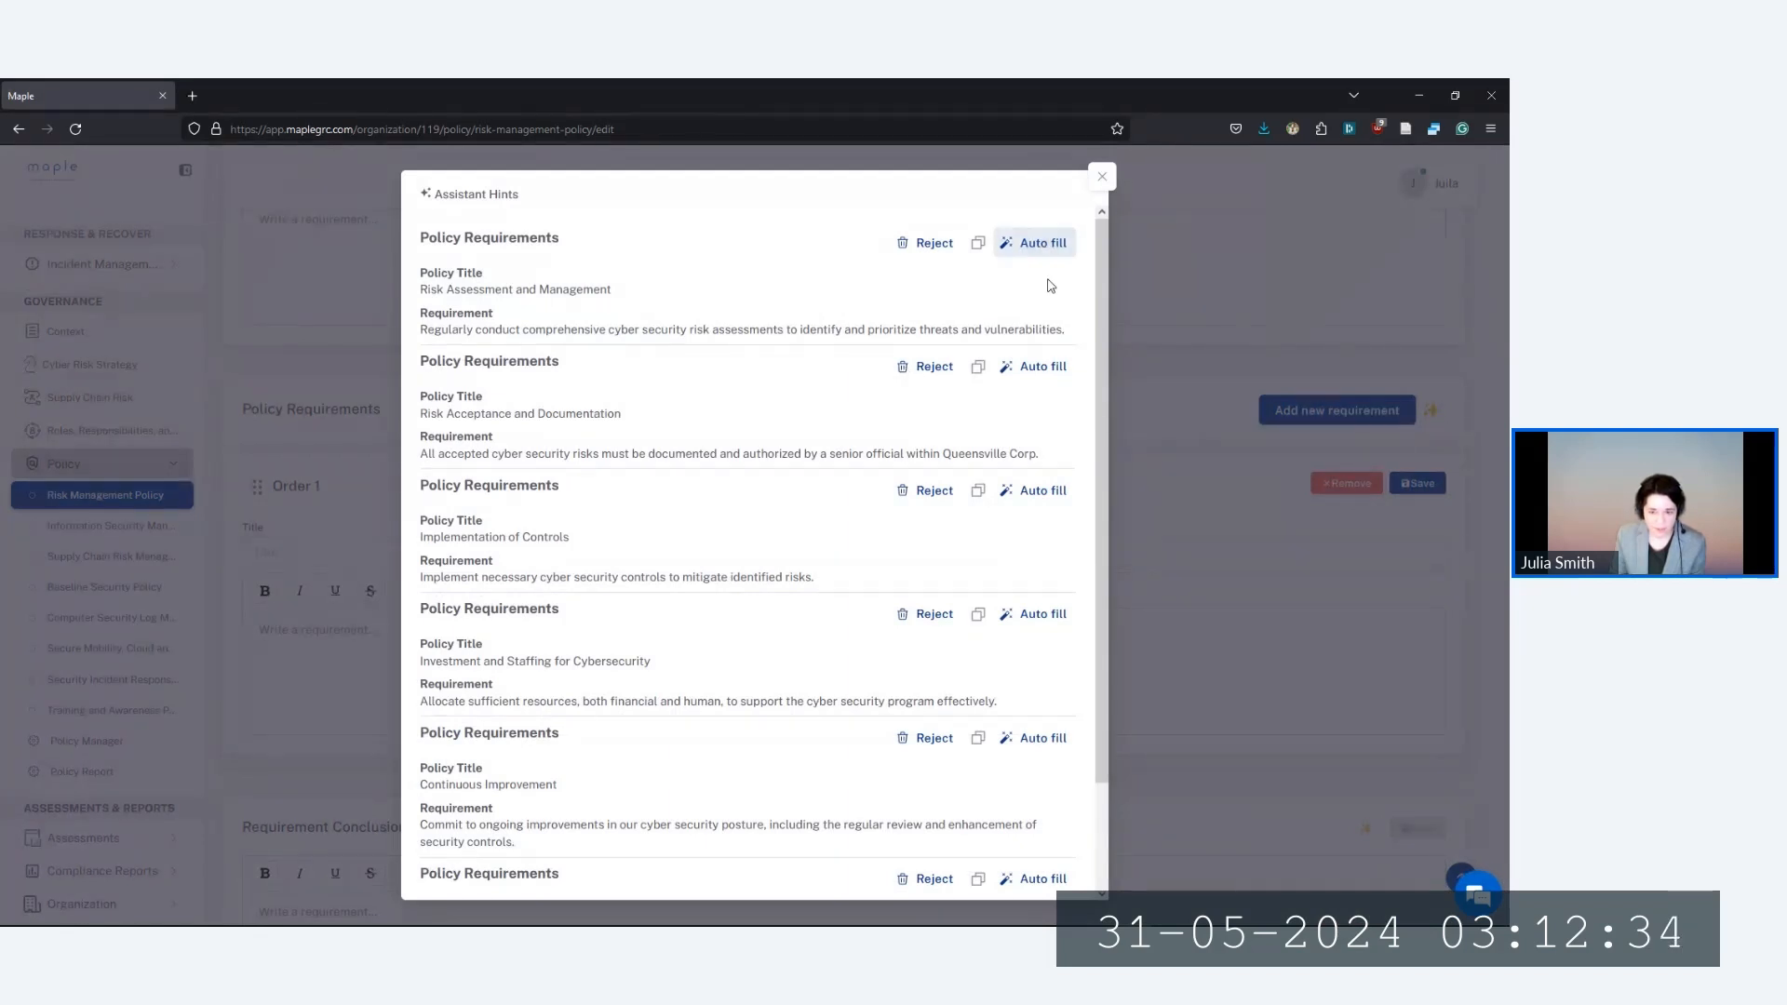
click(1048, 371)
scroll(1046, 489, down, 1)
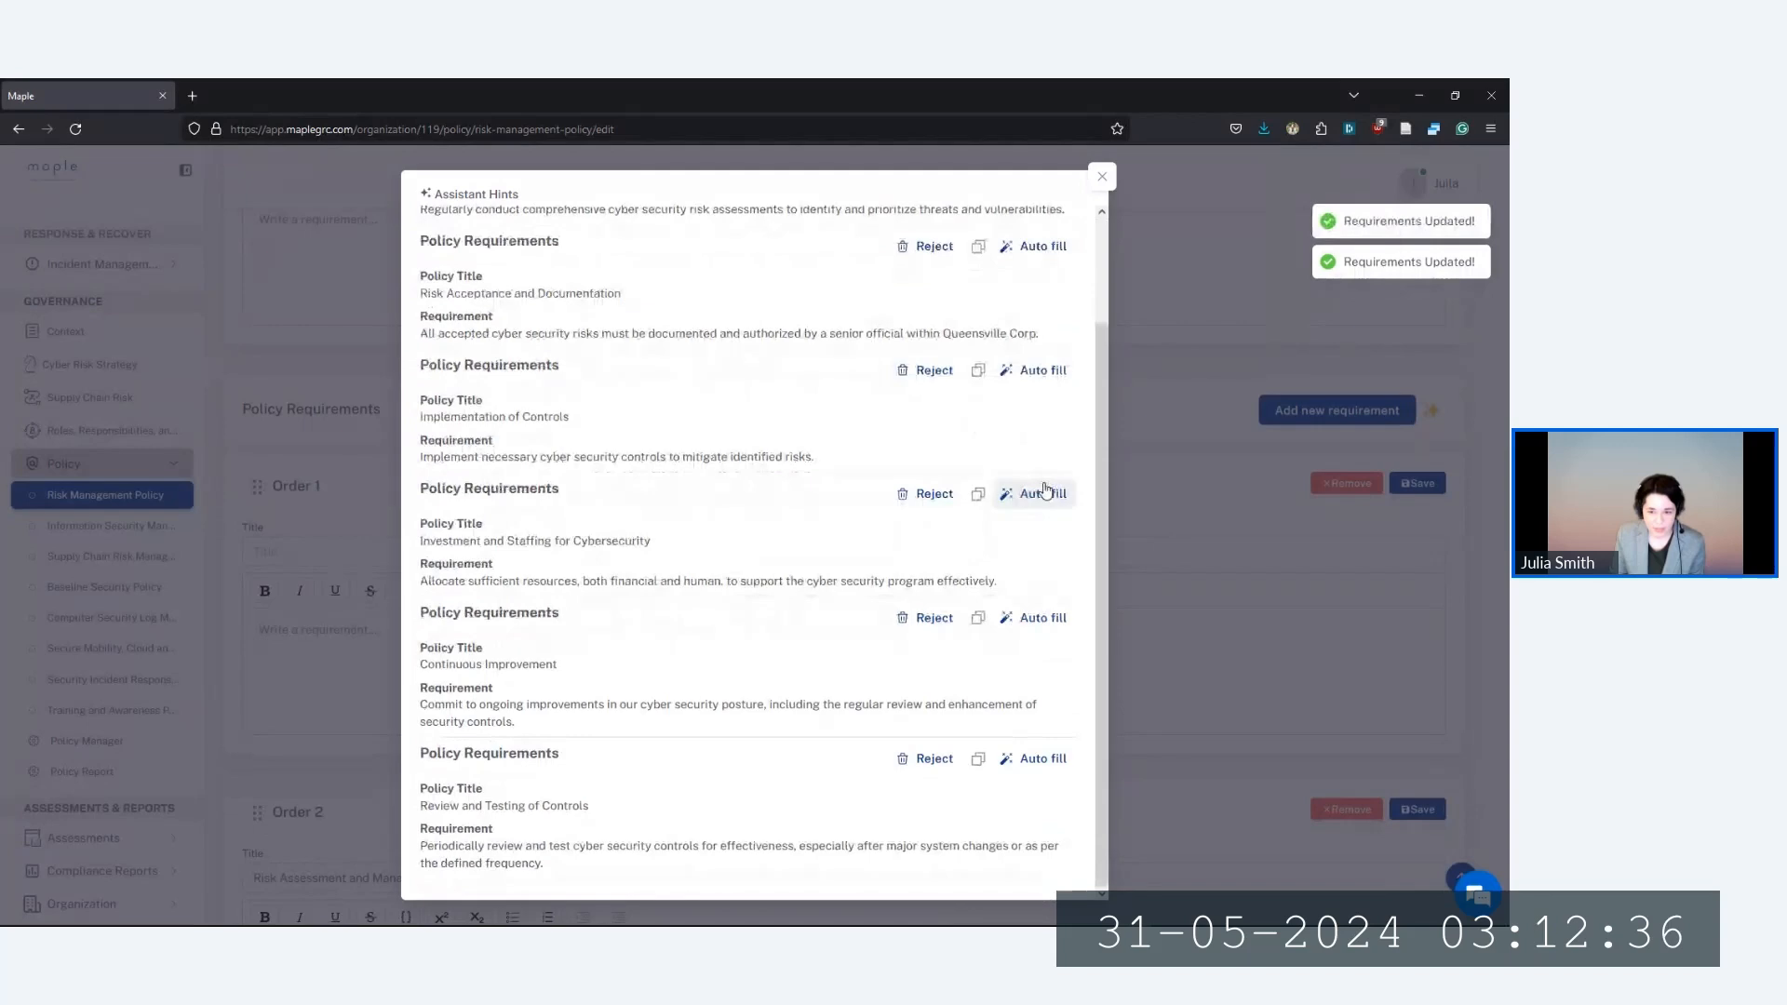
click(1046, 491)
click(1049, 618)
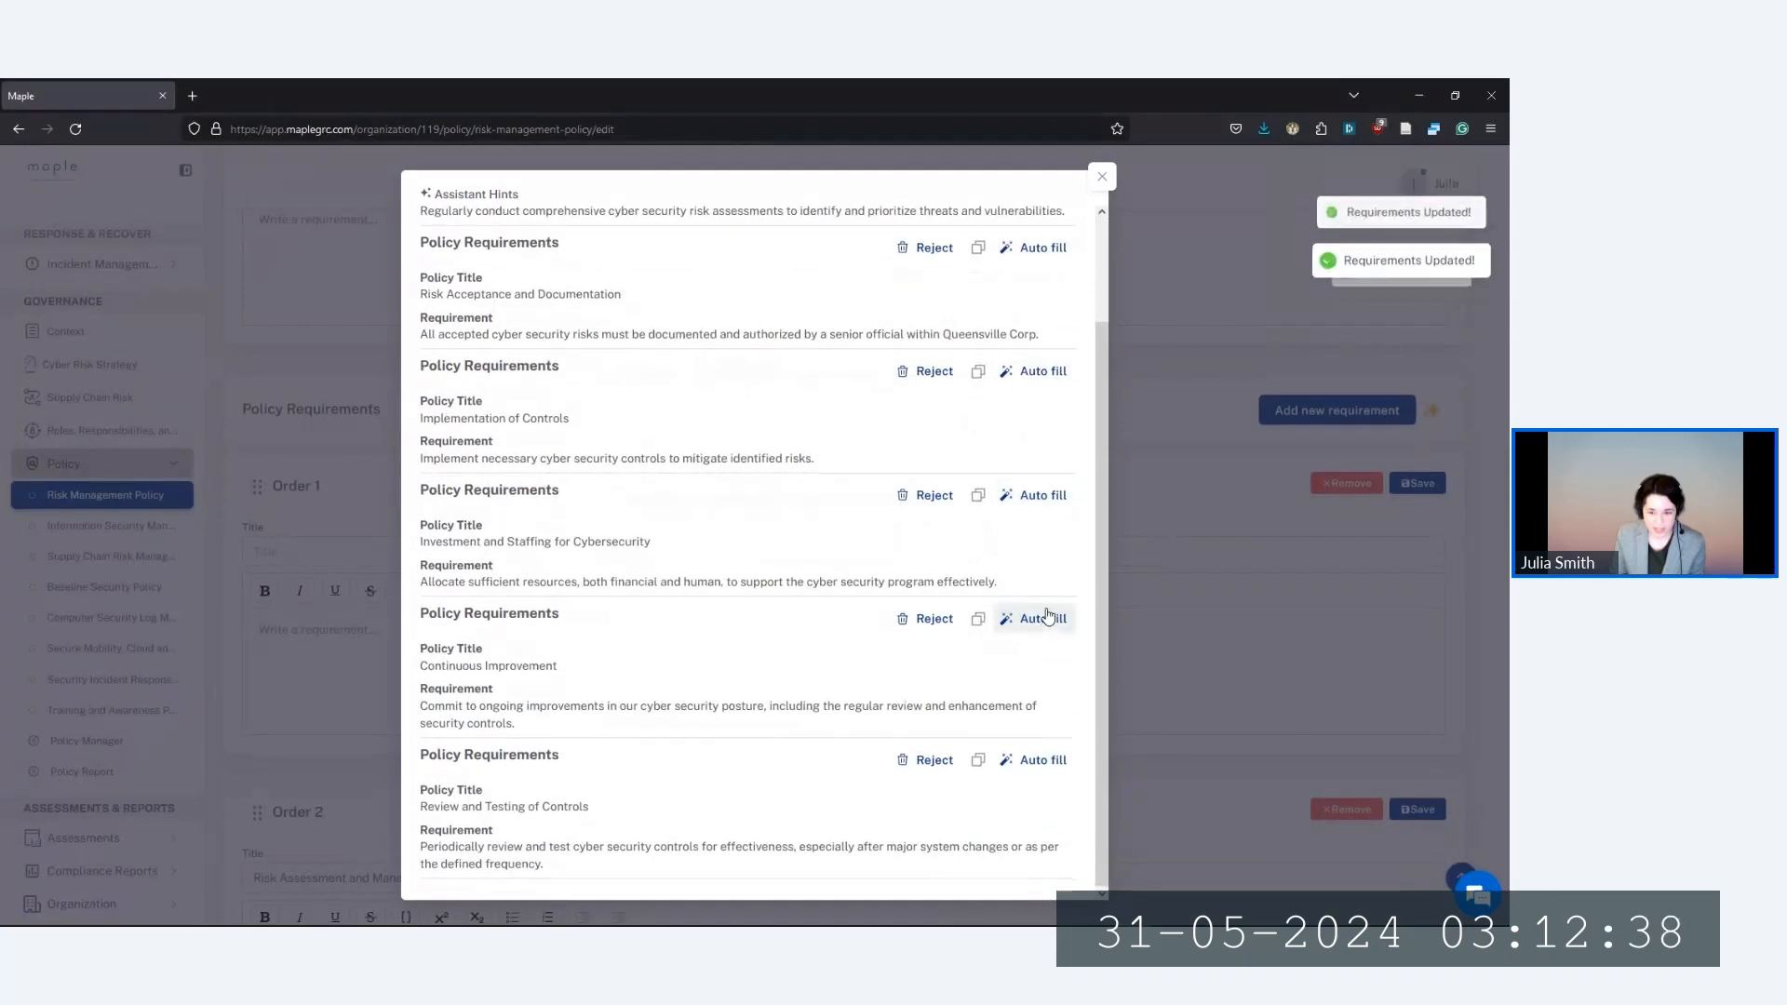
click(1043, 758)
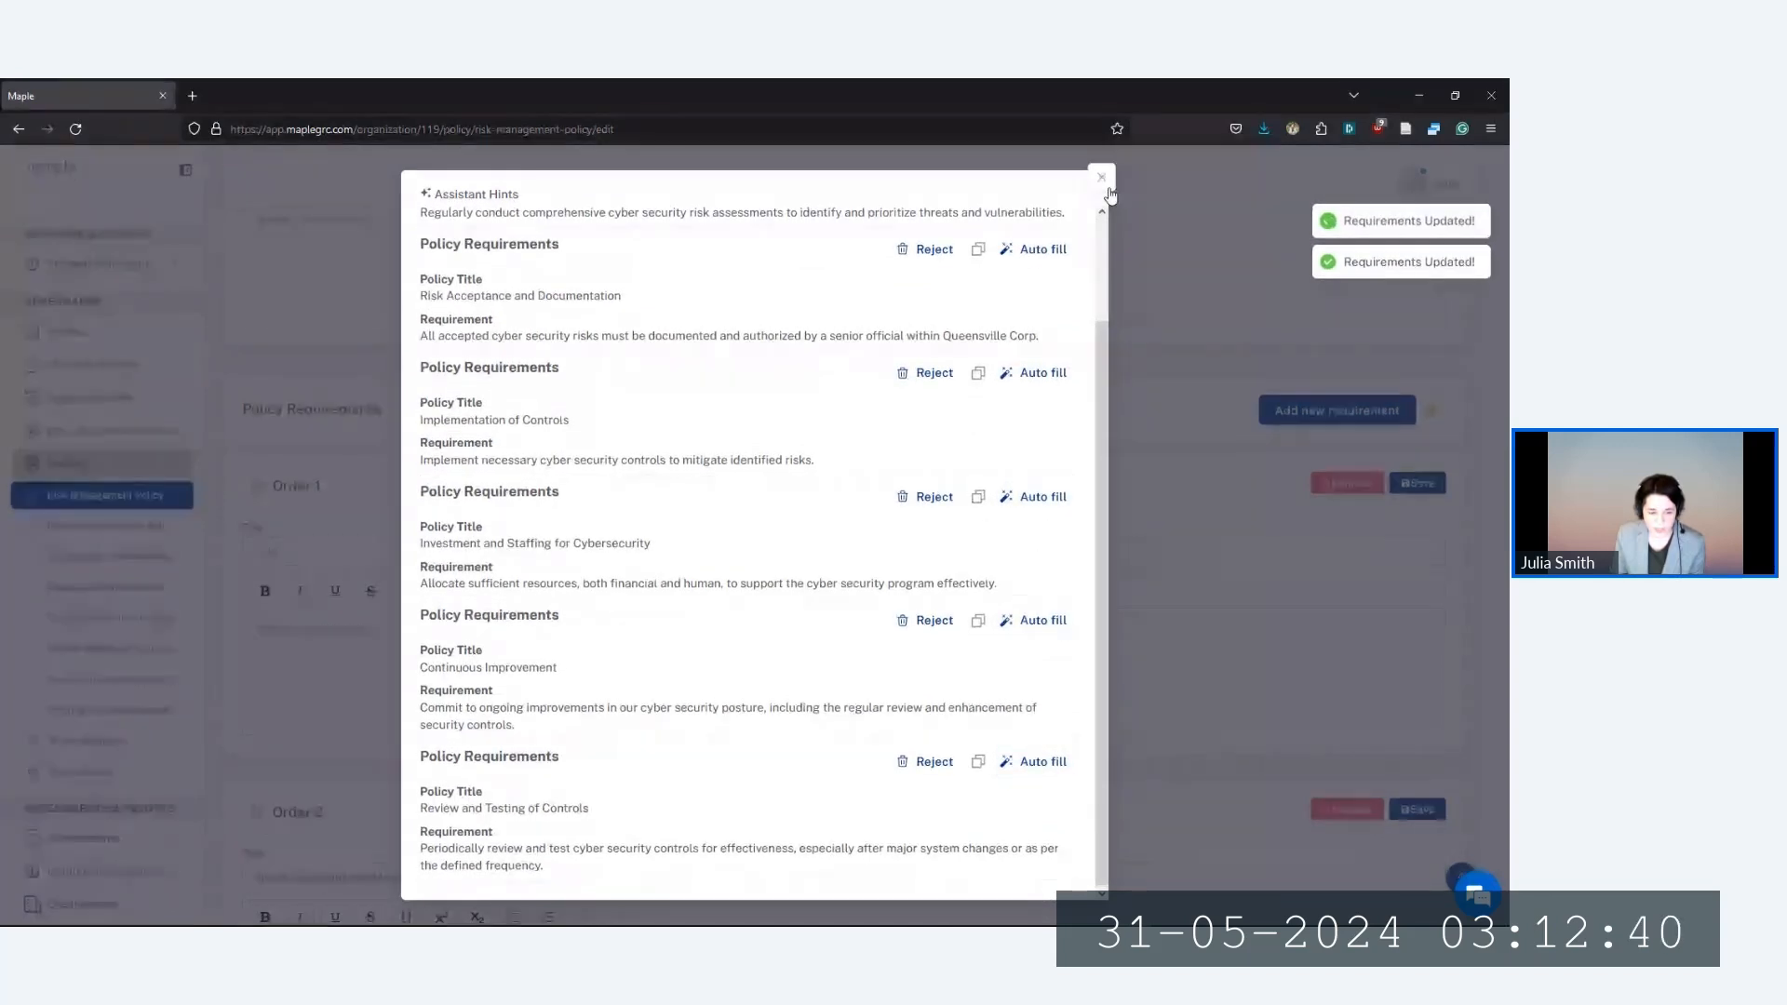
click(1103, 179)
Save the policy requirements at Order 2, Order 5 and Order 6
scroll(894, 531, down, 3)
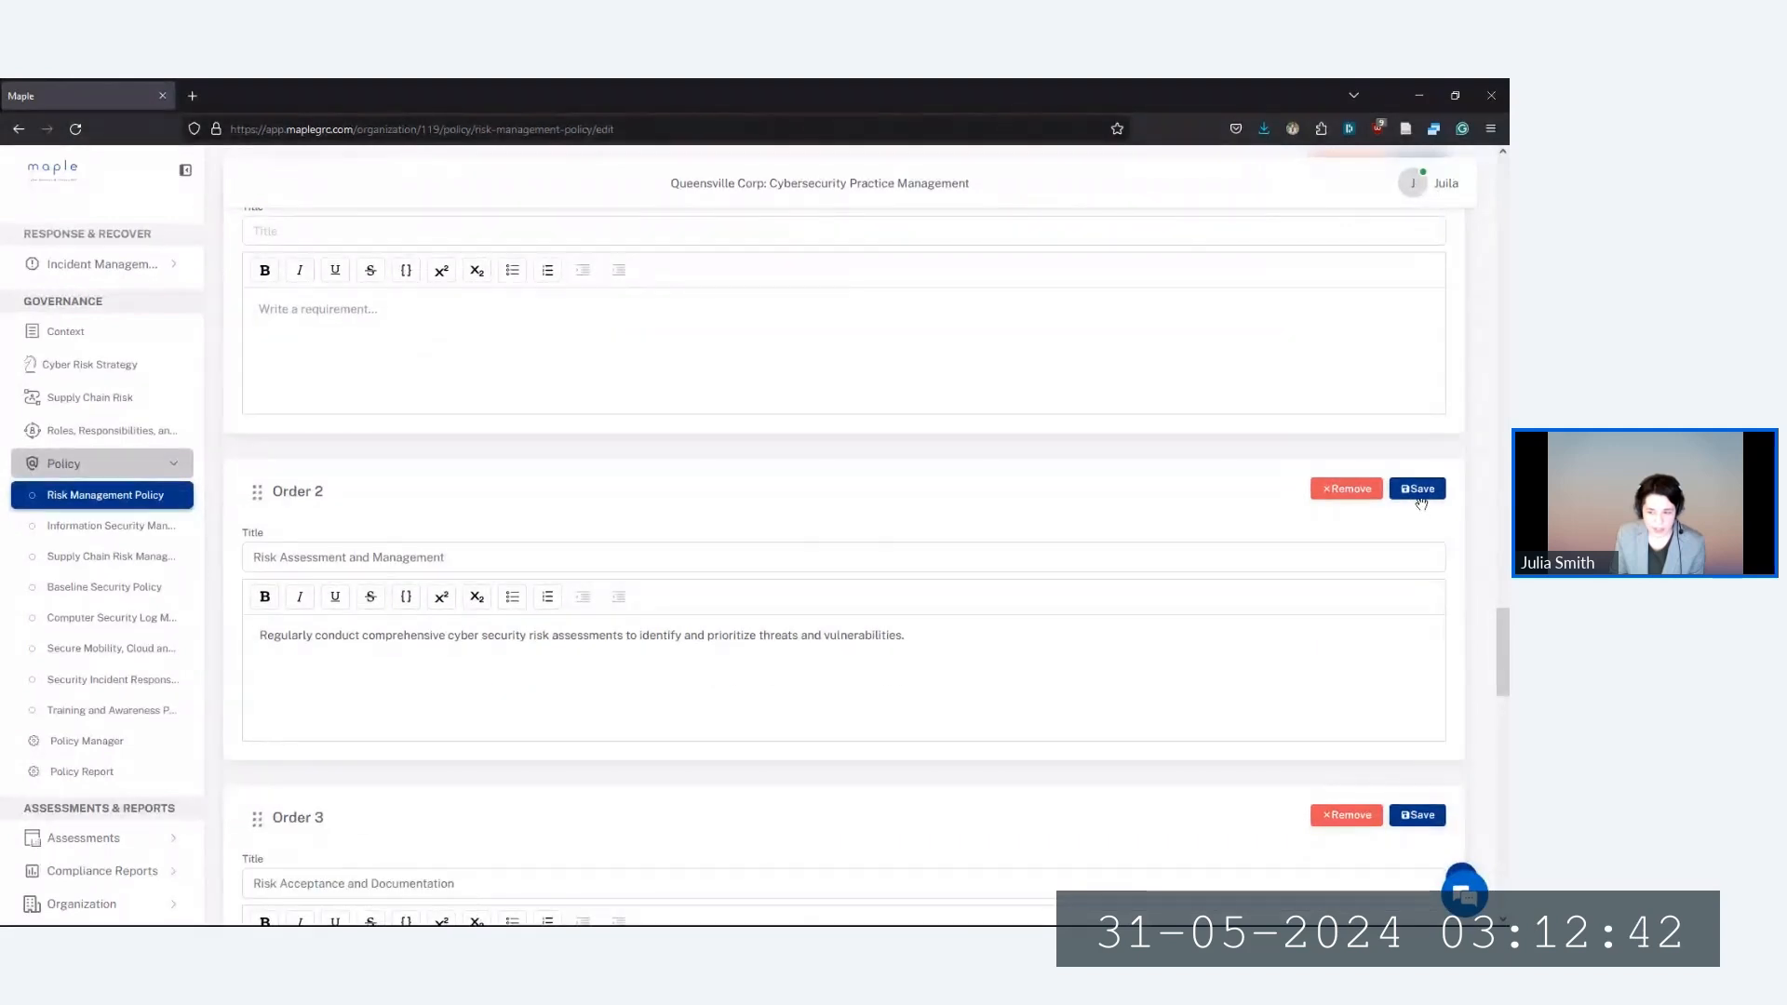
click(1419, 491)
scroll(1419, 503, down, 3)
scroll(1417, 522, down, 2)
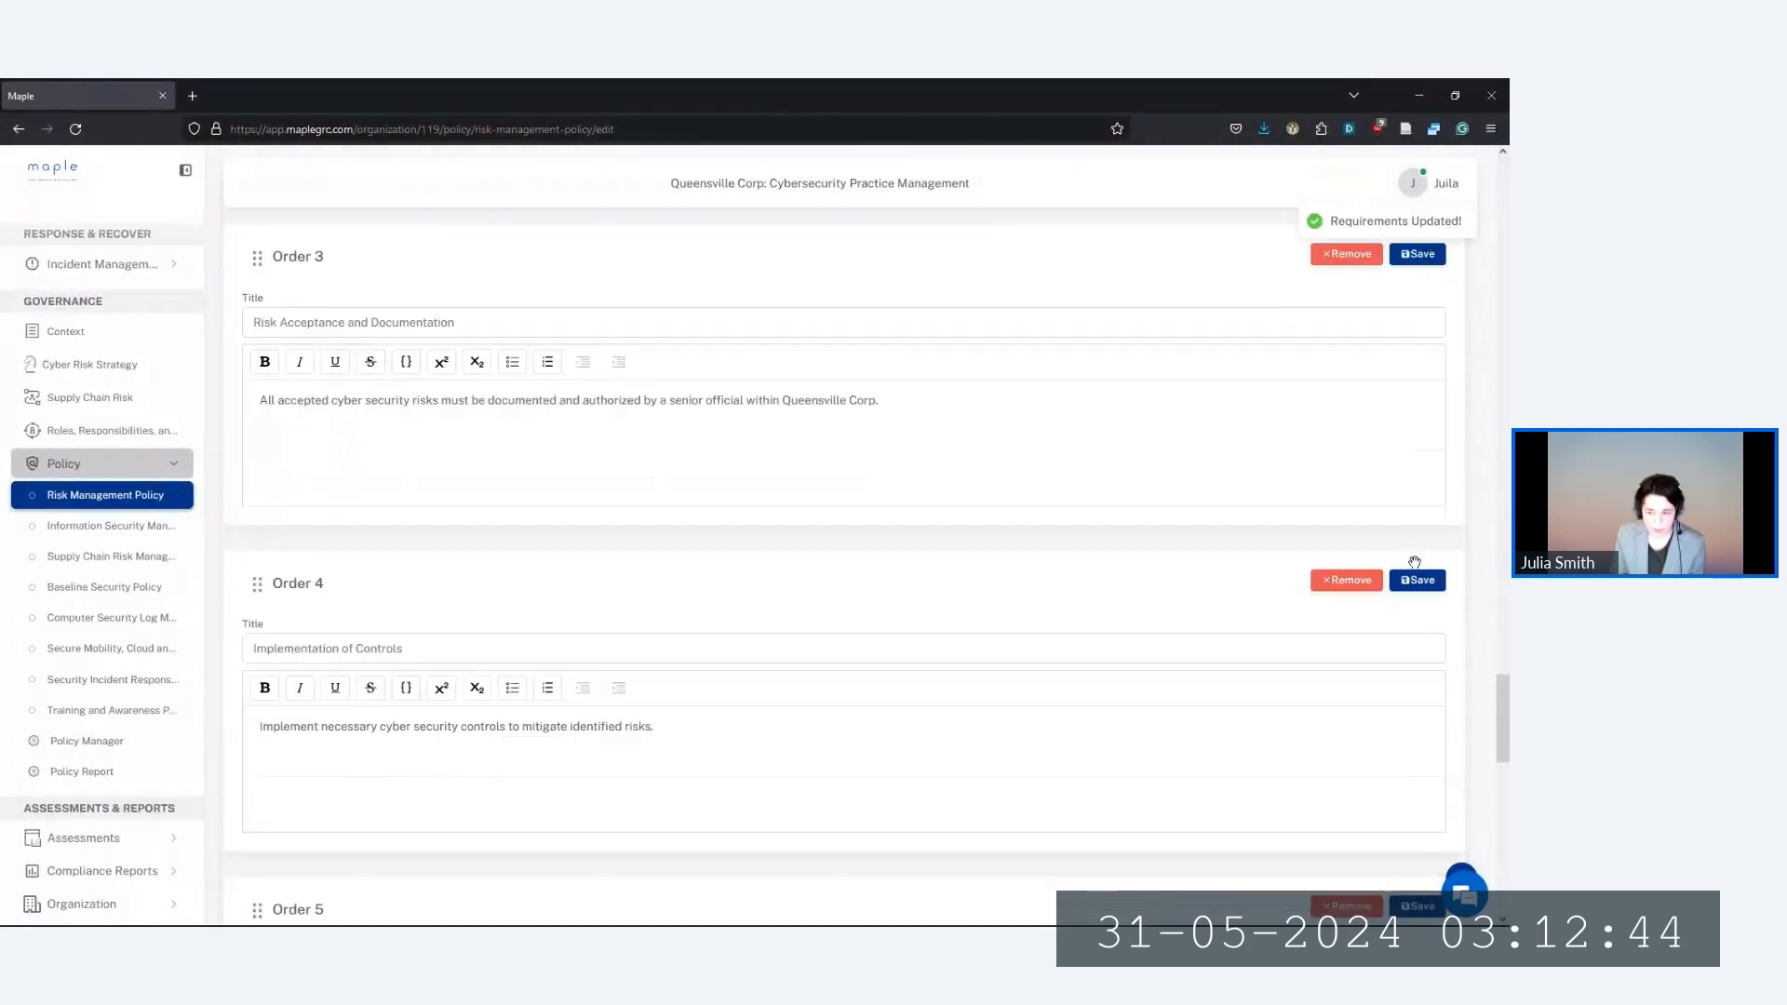
scroll(1416, 569, down, 3)
click(1417, 584)
scroll(1415, 596, down, 2)
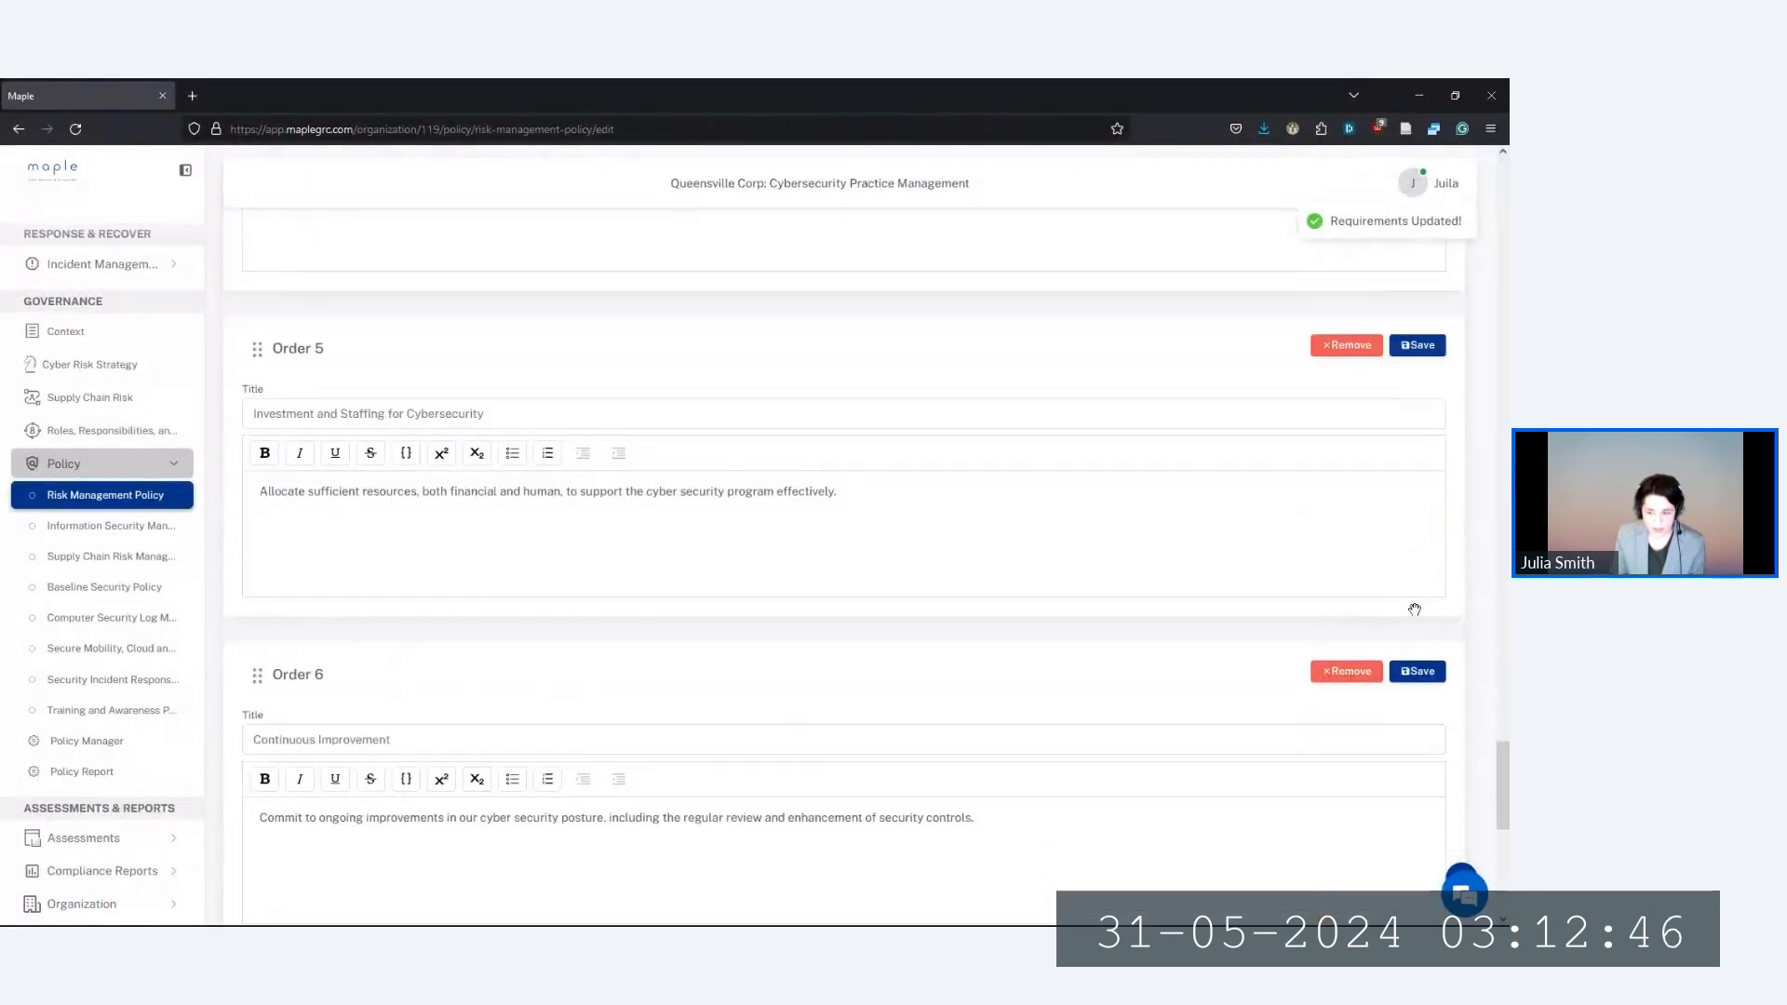
click(1416, 672)
scroll(1413, 663, down, 3)
scroll(1417, 675, down, 3)
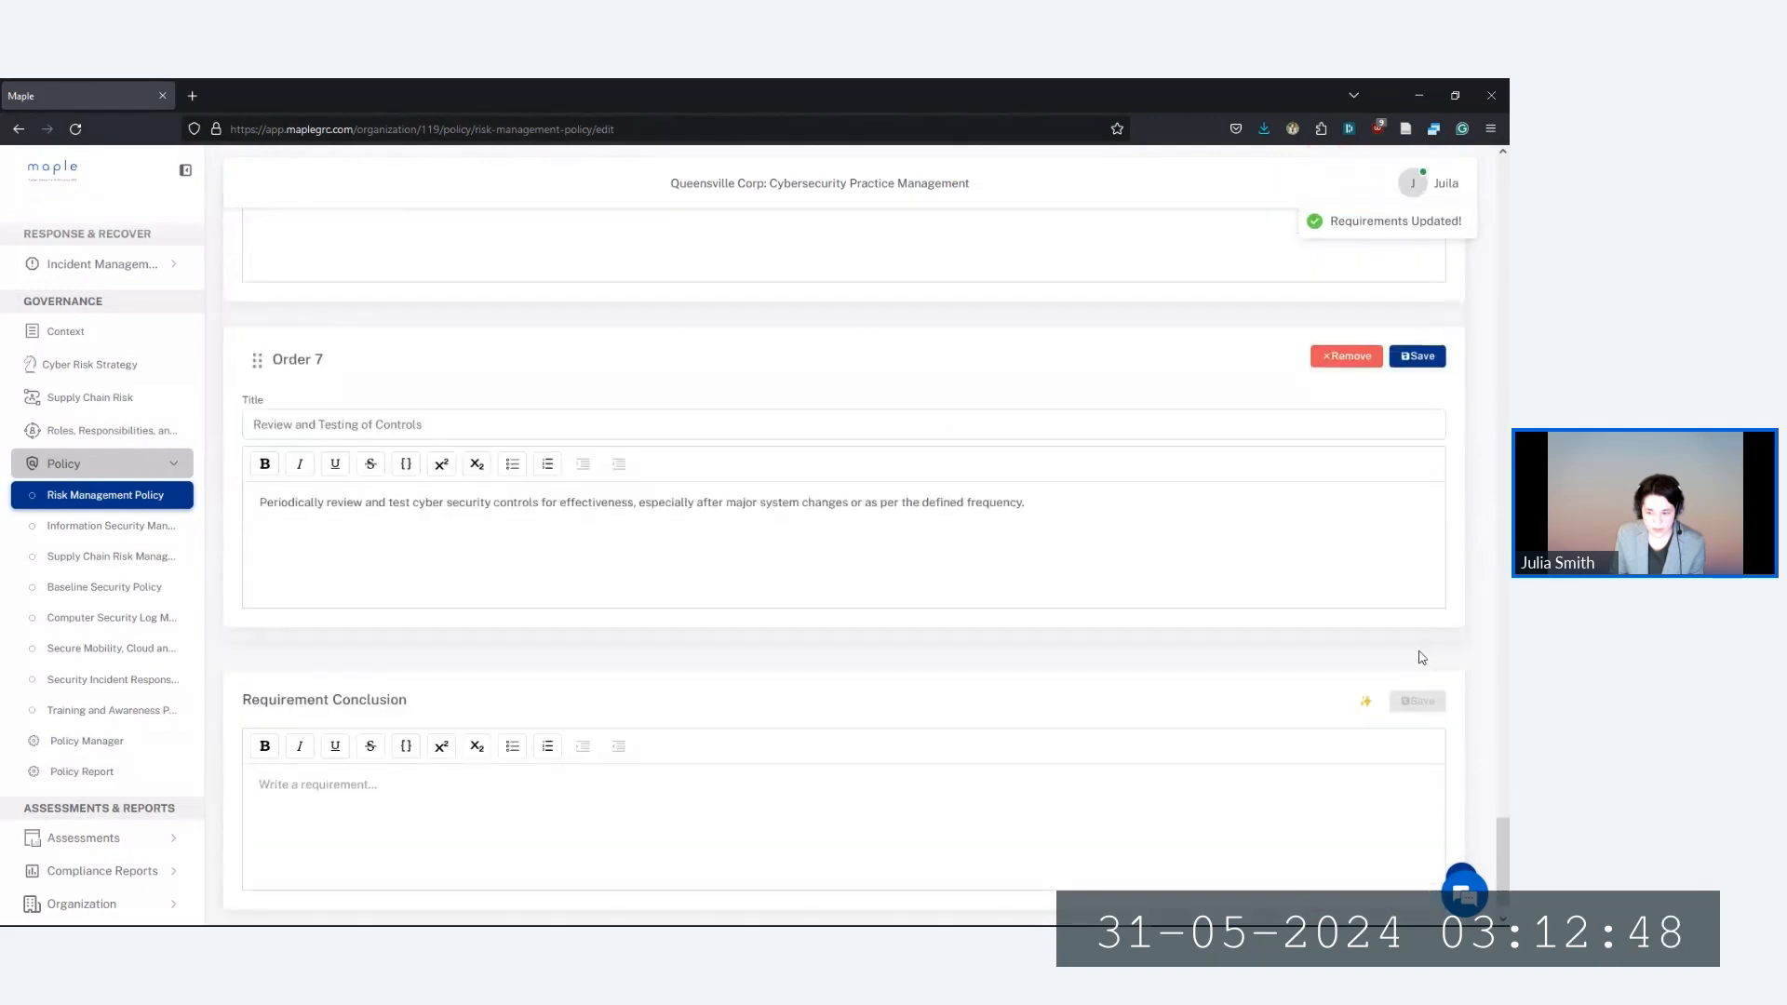
scroll(1421, 654, down, 1)
Save the edited Policy Summary and generate the Risk Management Policy document
scroll(1370, 651, up, 12)
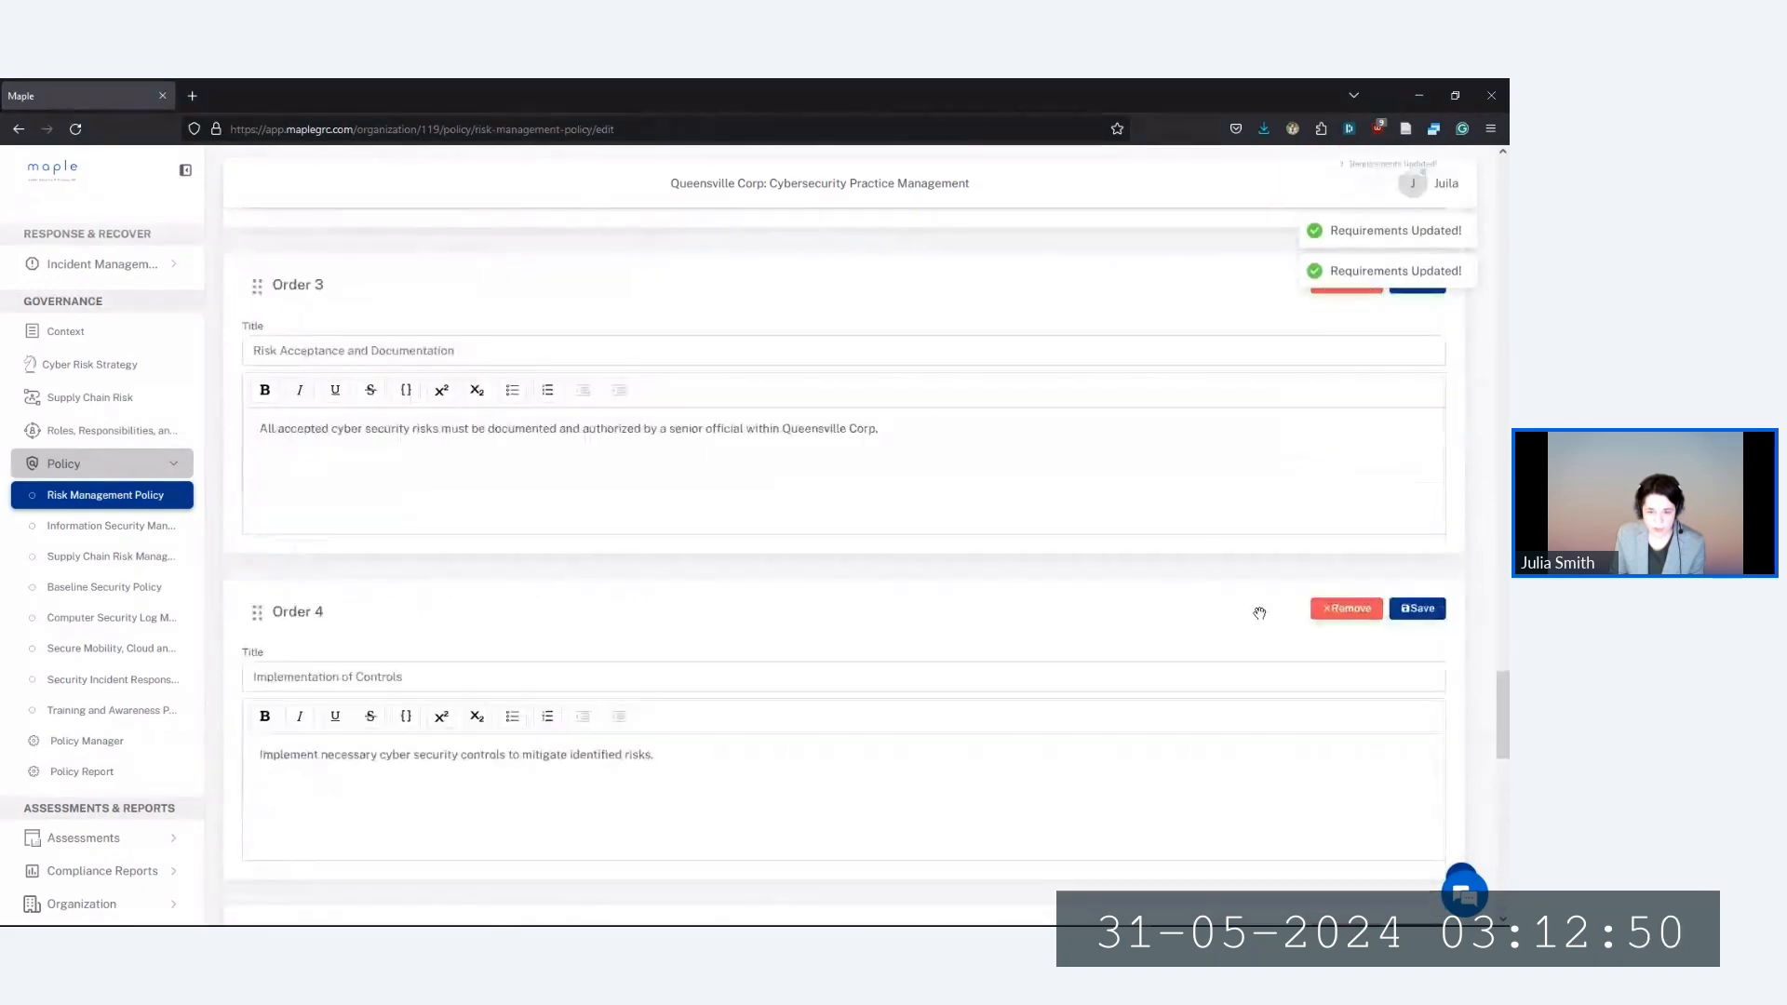
scroll(1259, 613, up, 15)
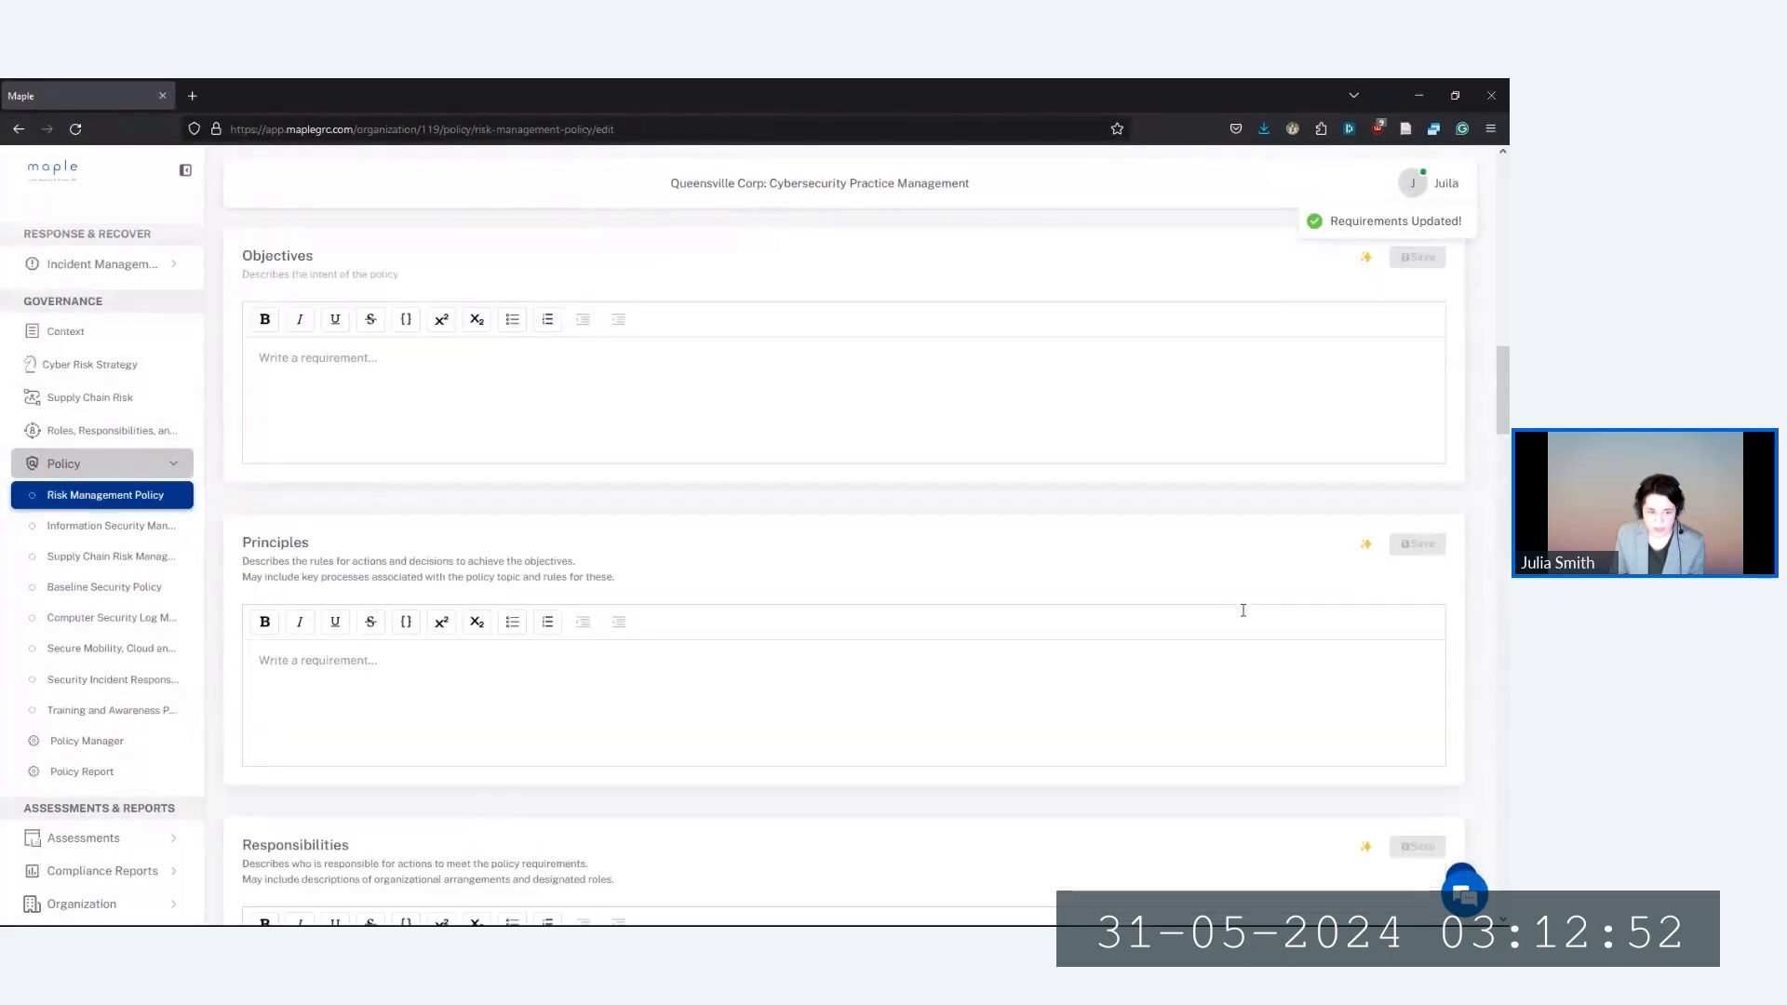
scroll(1244, 613, up, 15)
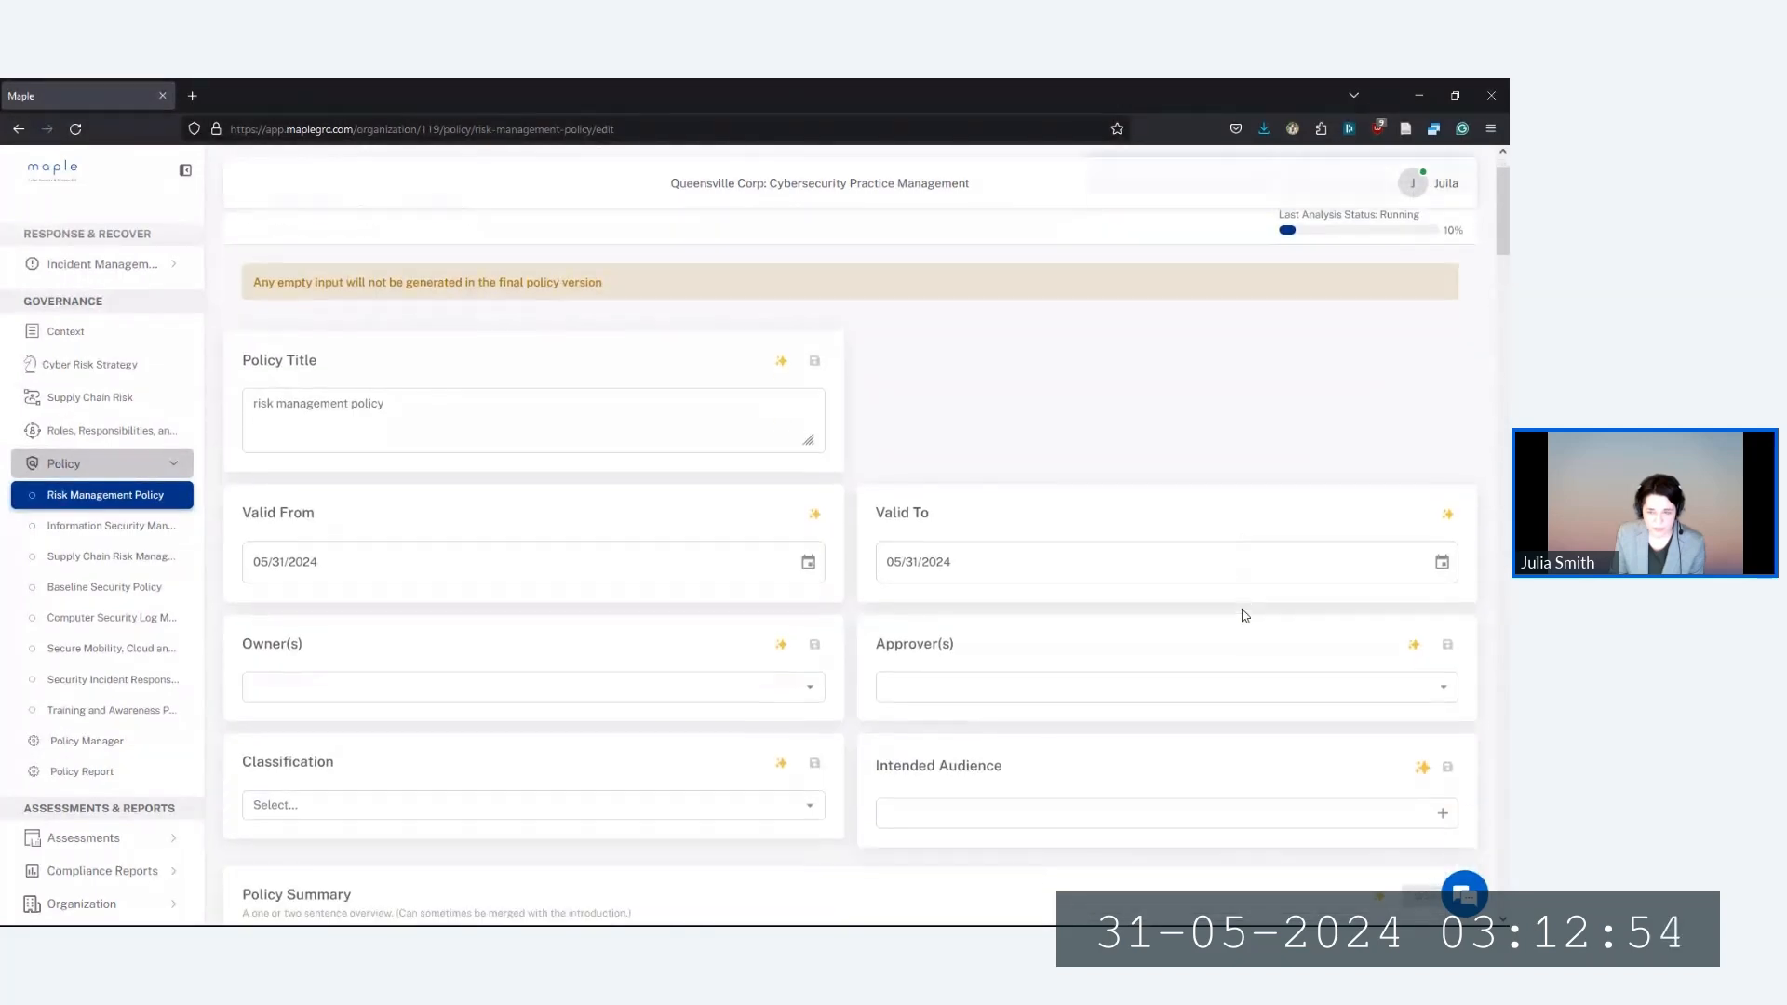
scroll(1159, 530, down, 8)
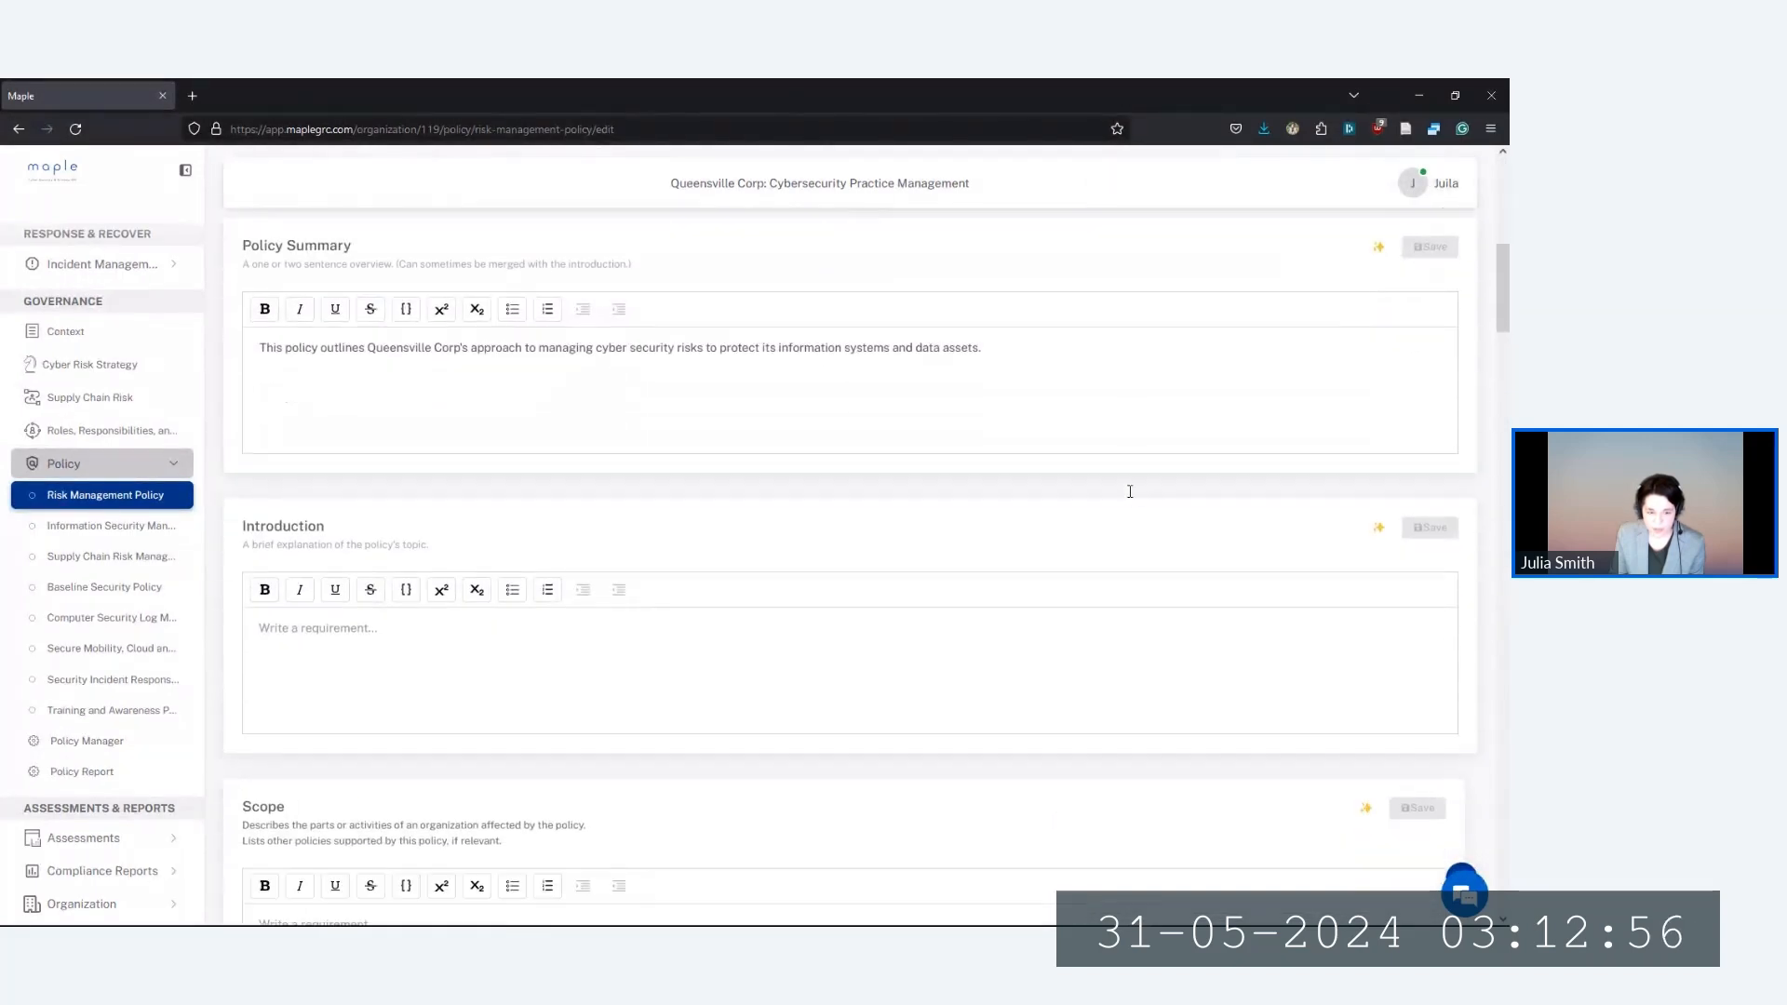
scroll(1256, 630, down, 2)
scroll(1276, 605, up, 10)
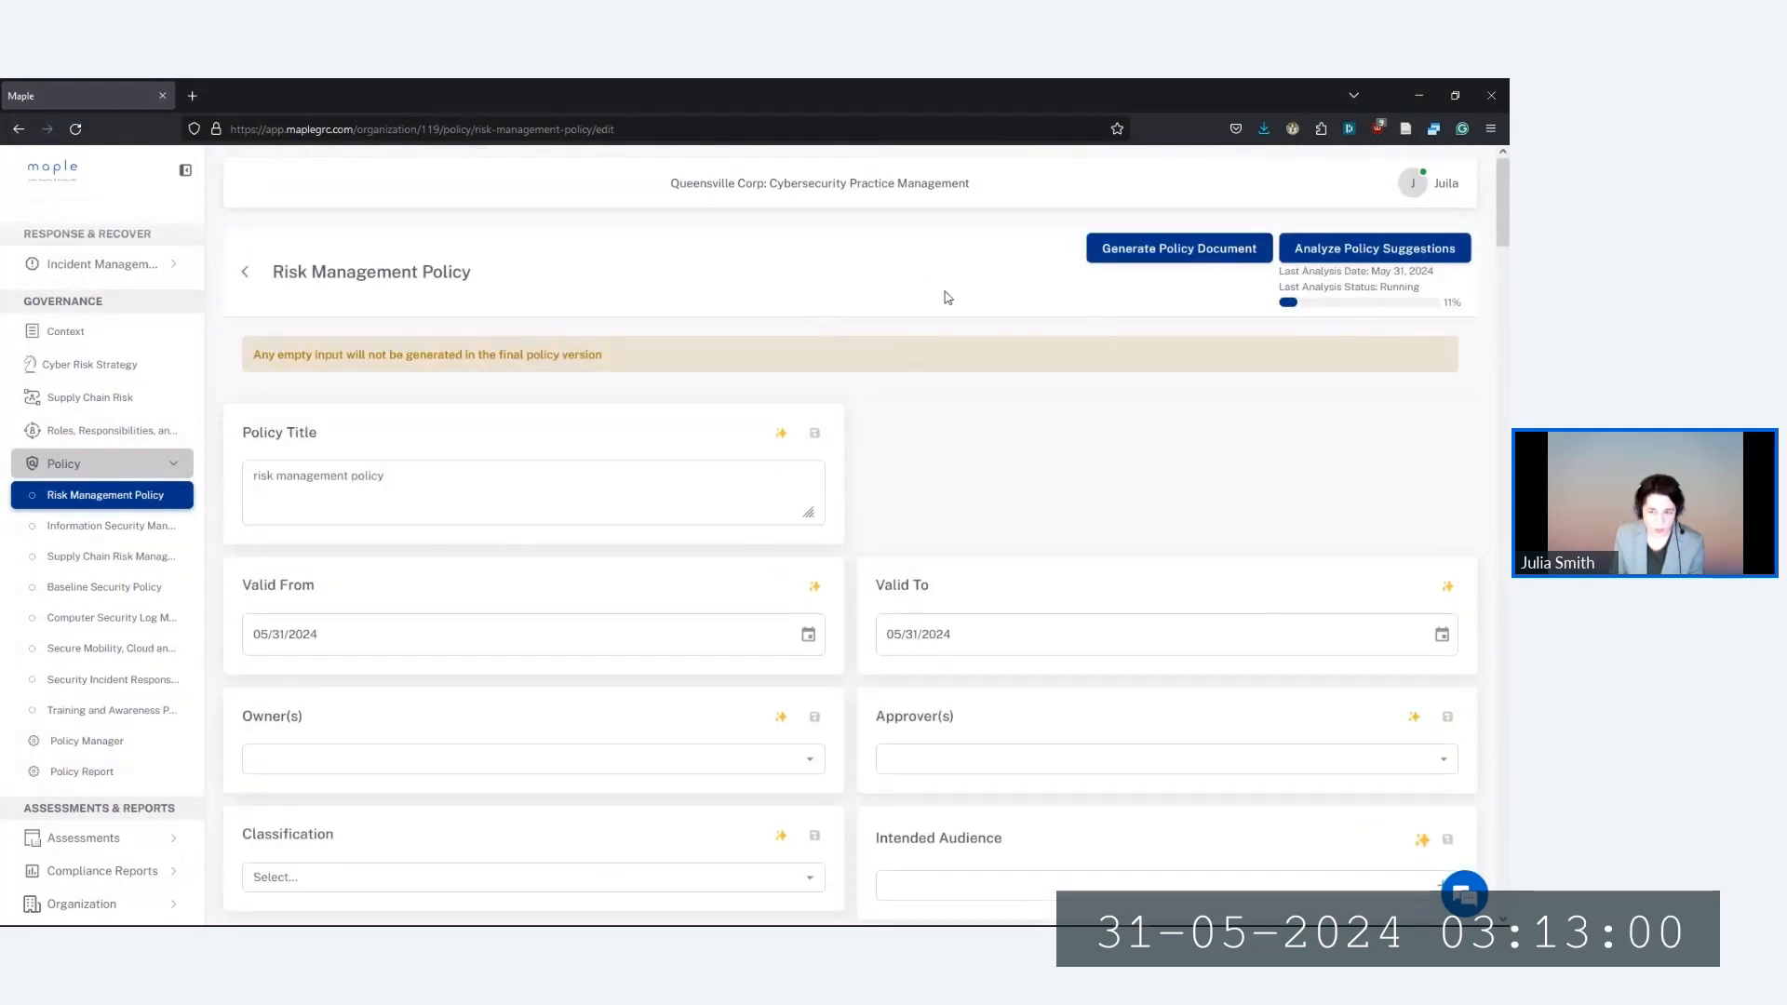
scroll(824, 726, down, 1)
scroll(810, 726, down, 4)
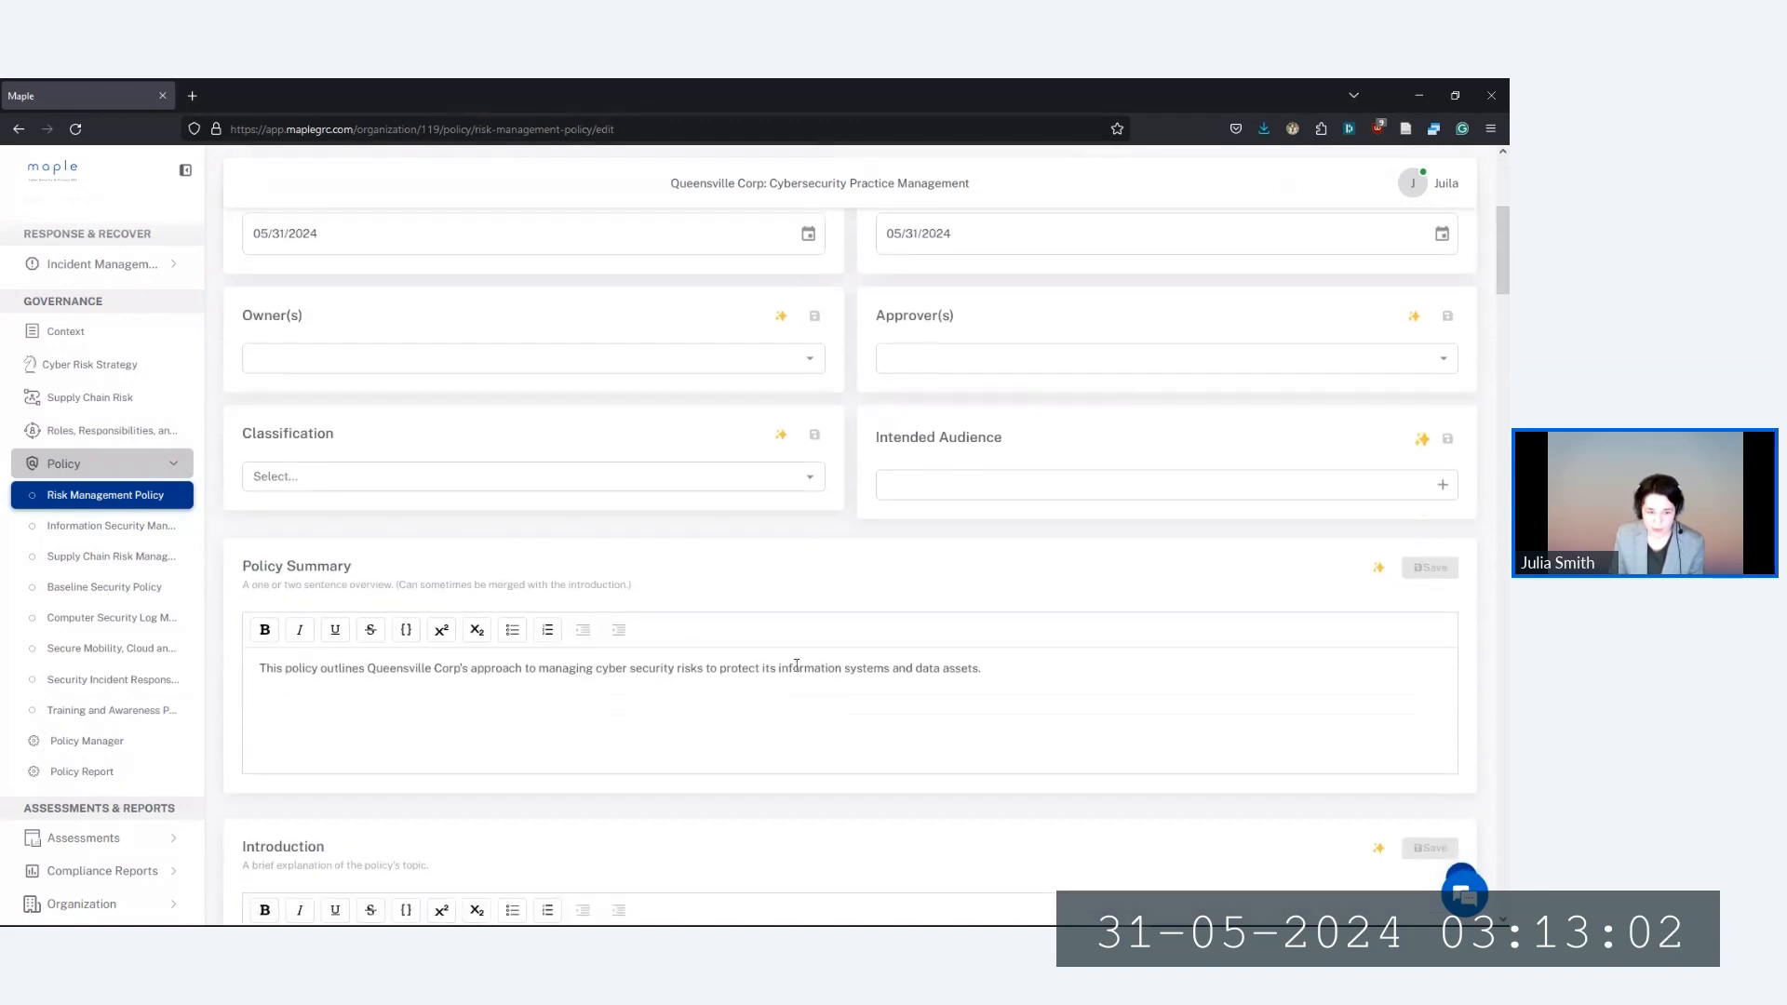
click(1424, 574)
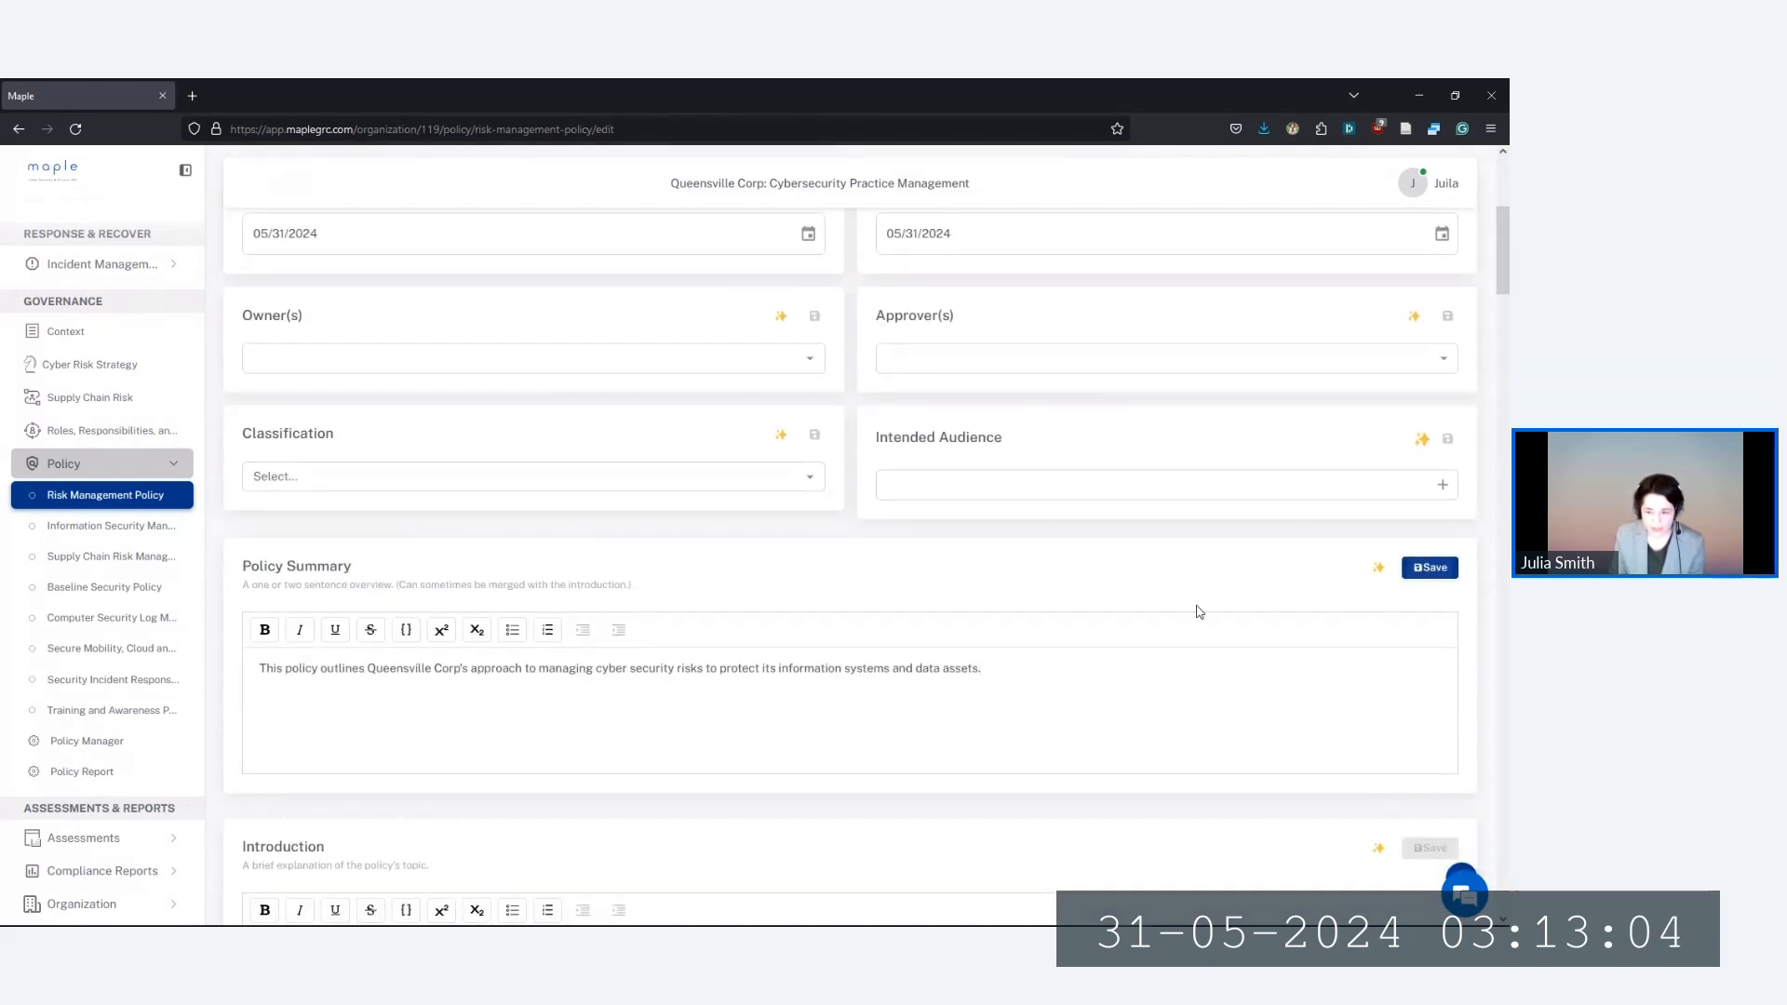
scroll(1018, 572, down, 3)
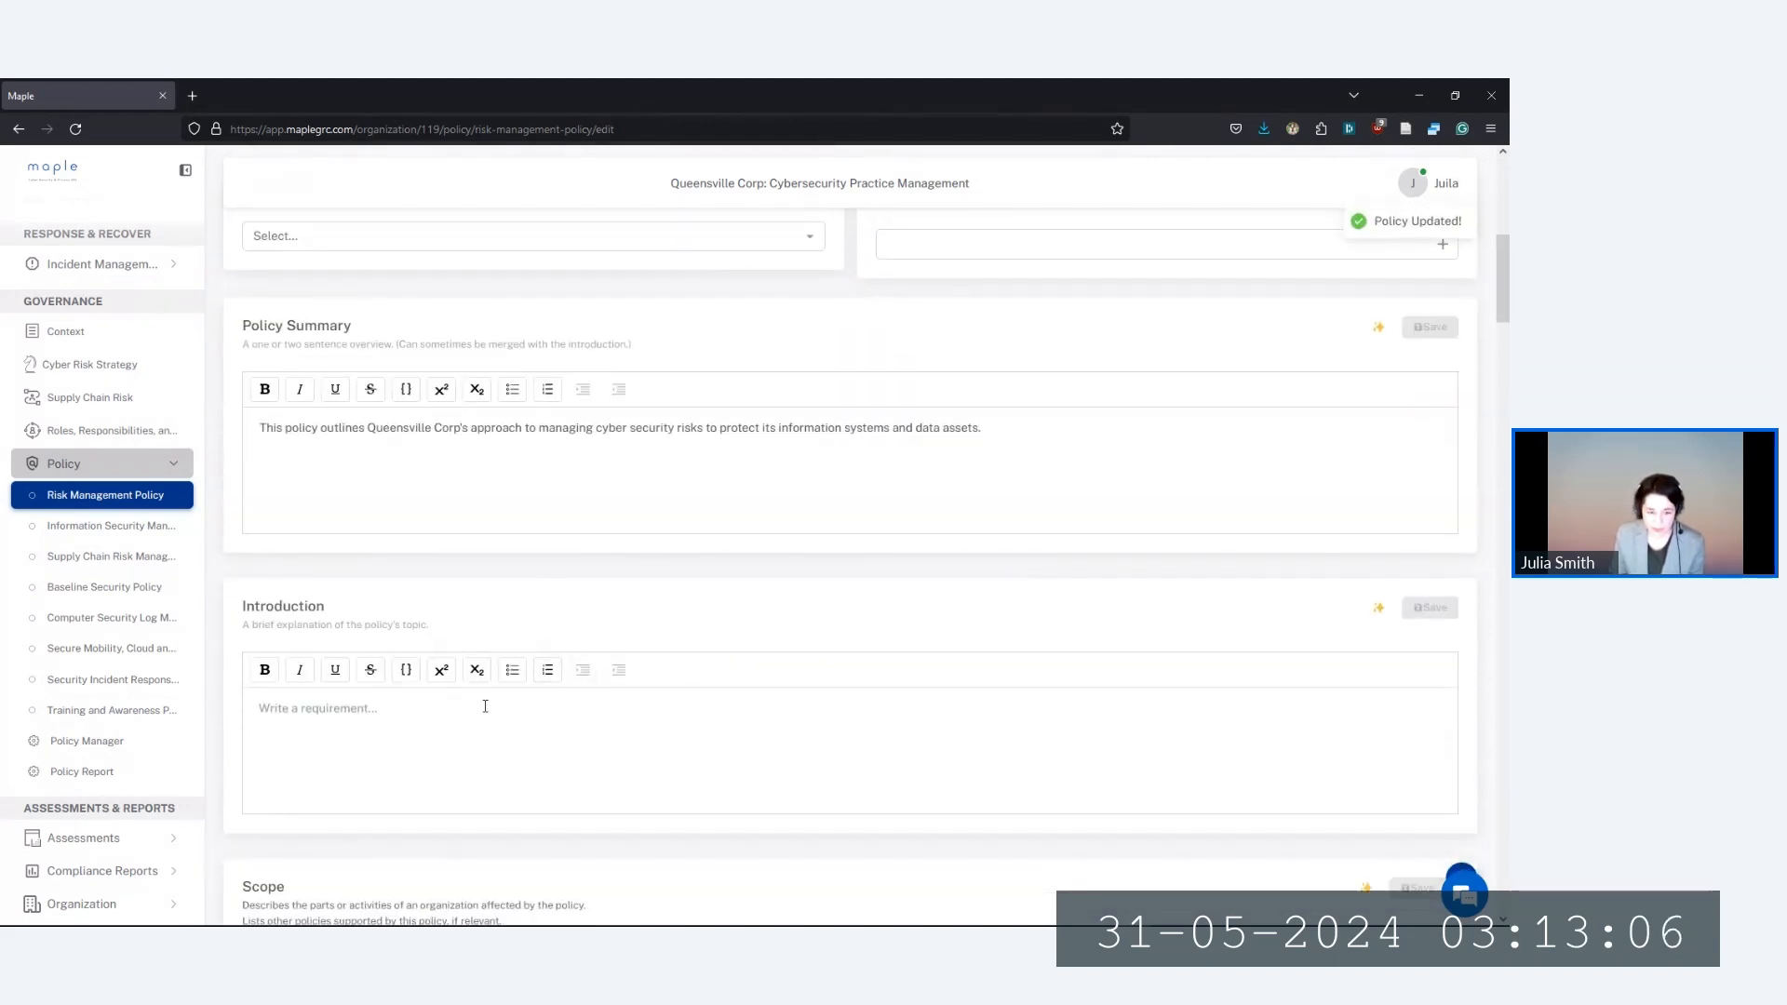
scroll(485, 706, up, 7)
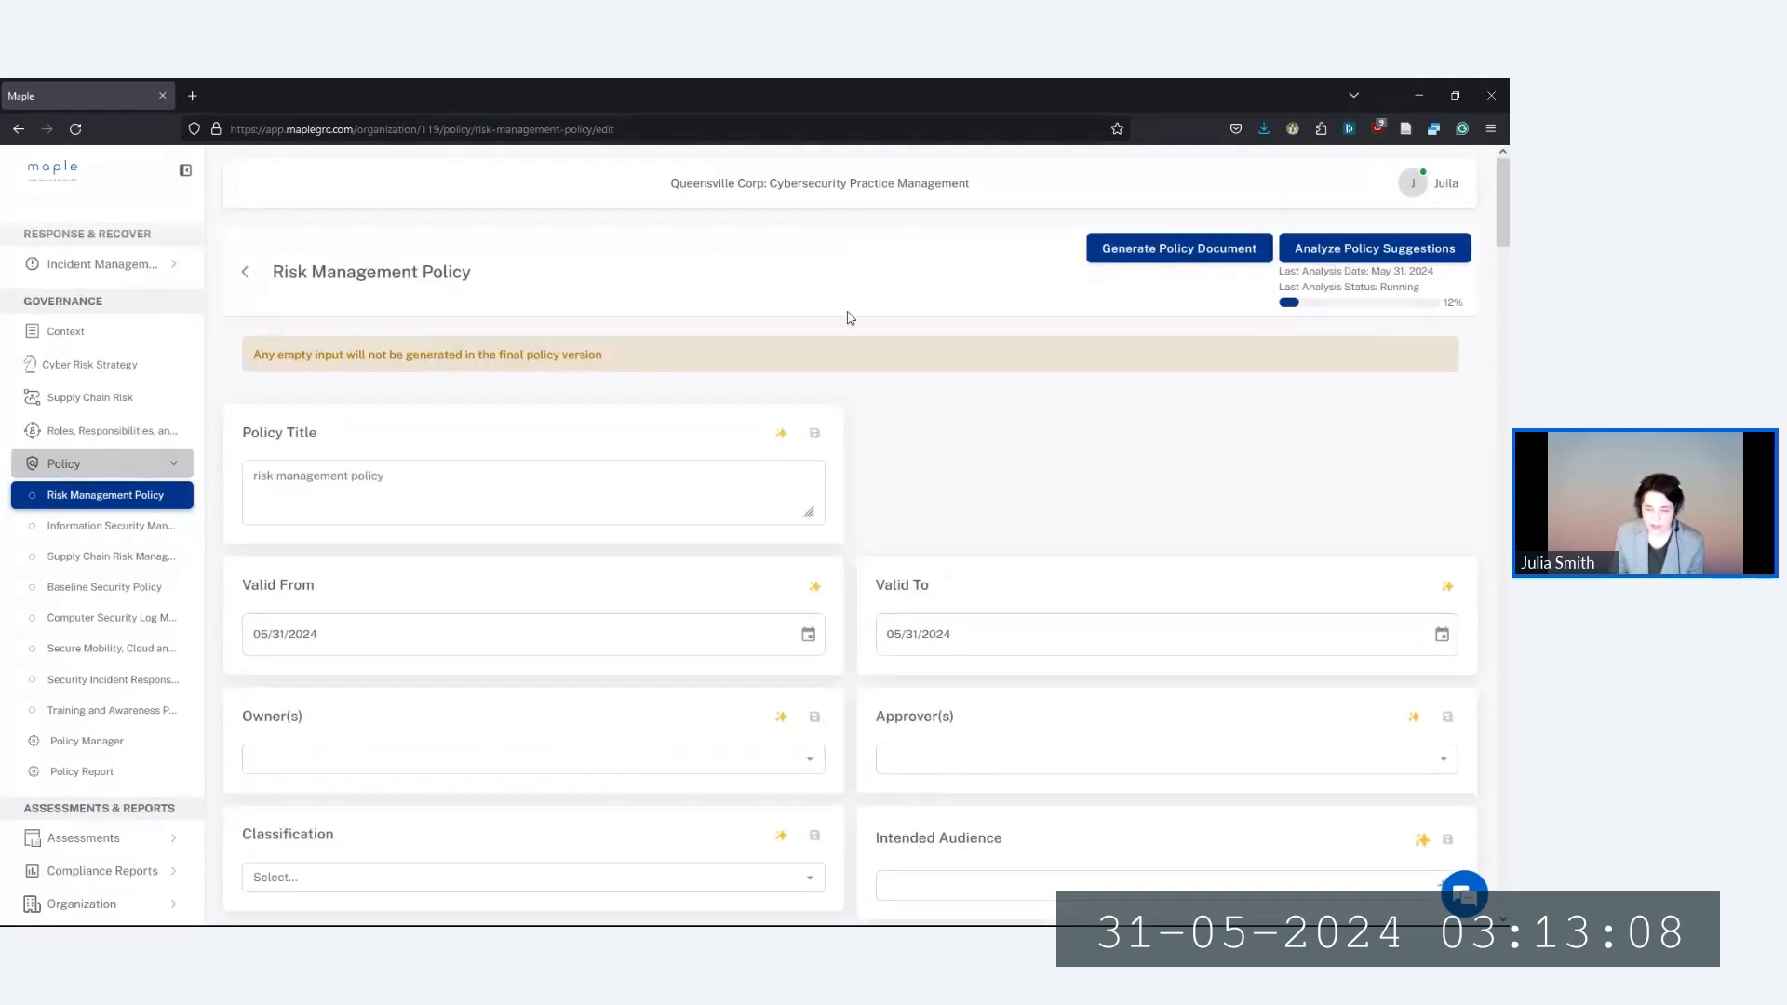
click(1167, 256)
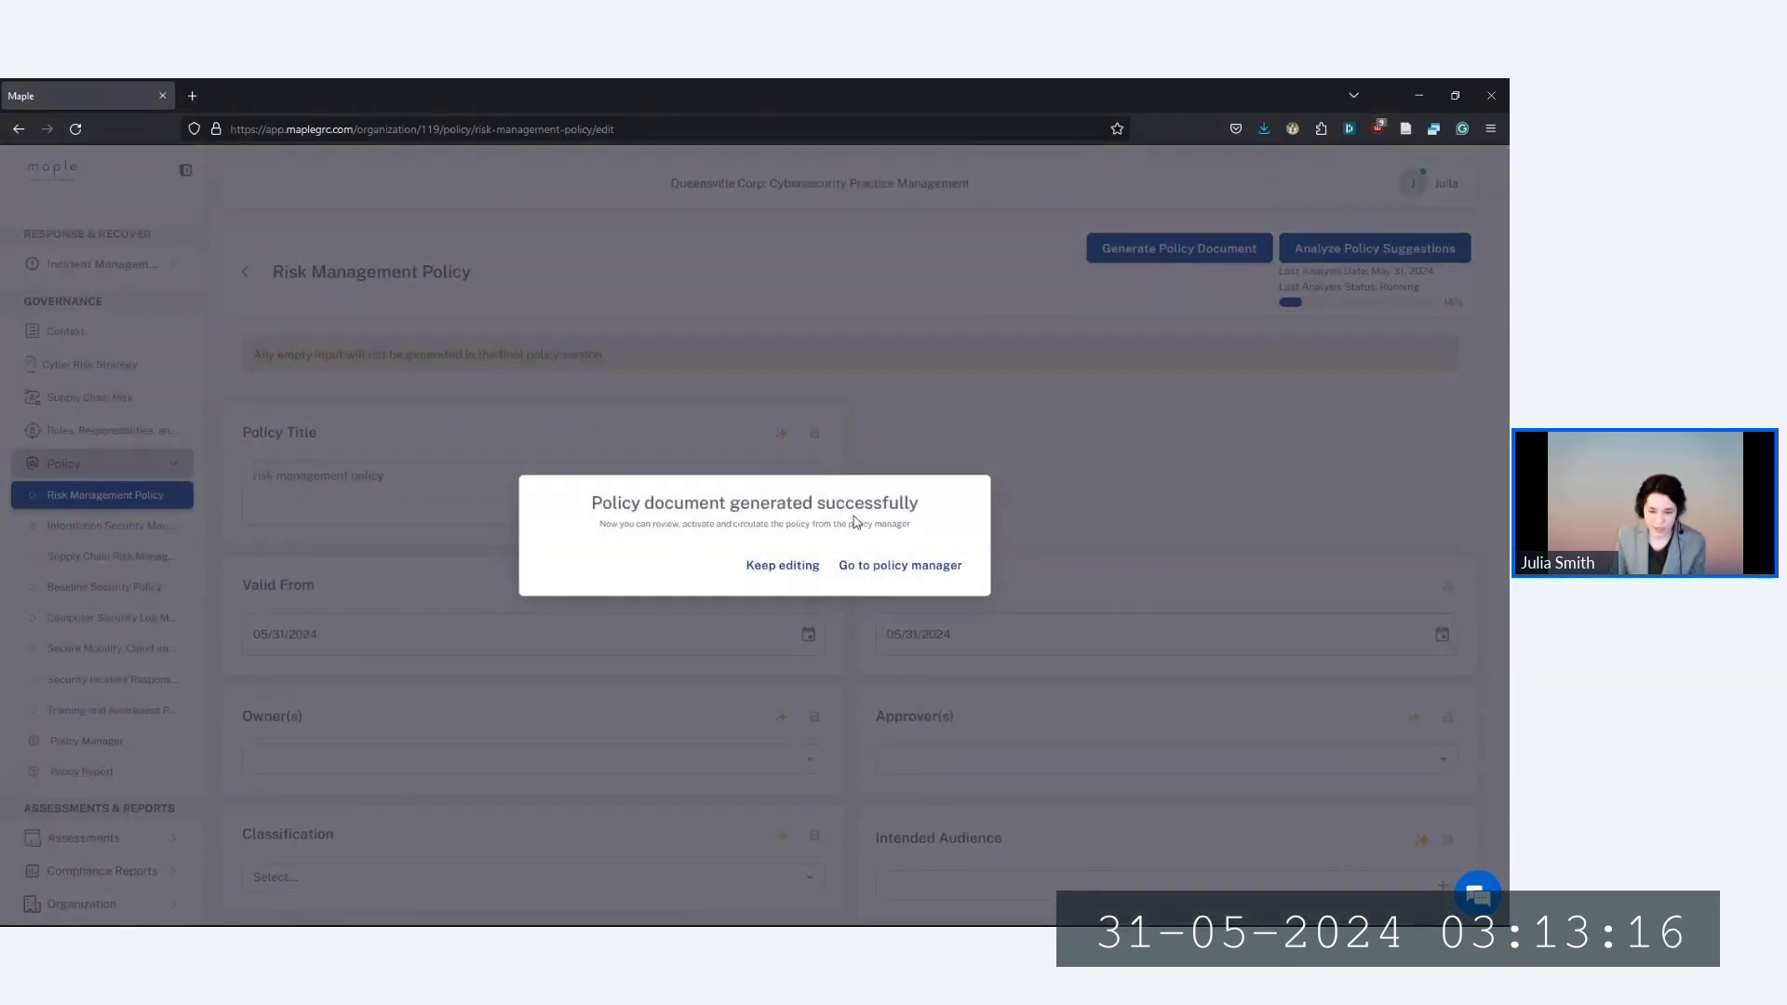
Go to the policy manager to review the generated Risk Management policy
click(885, 572)
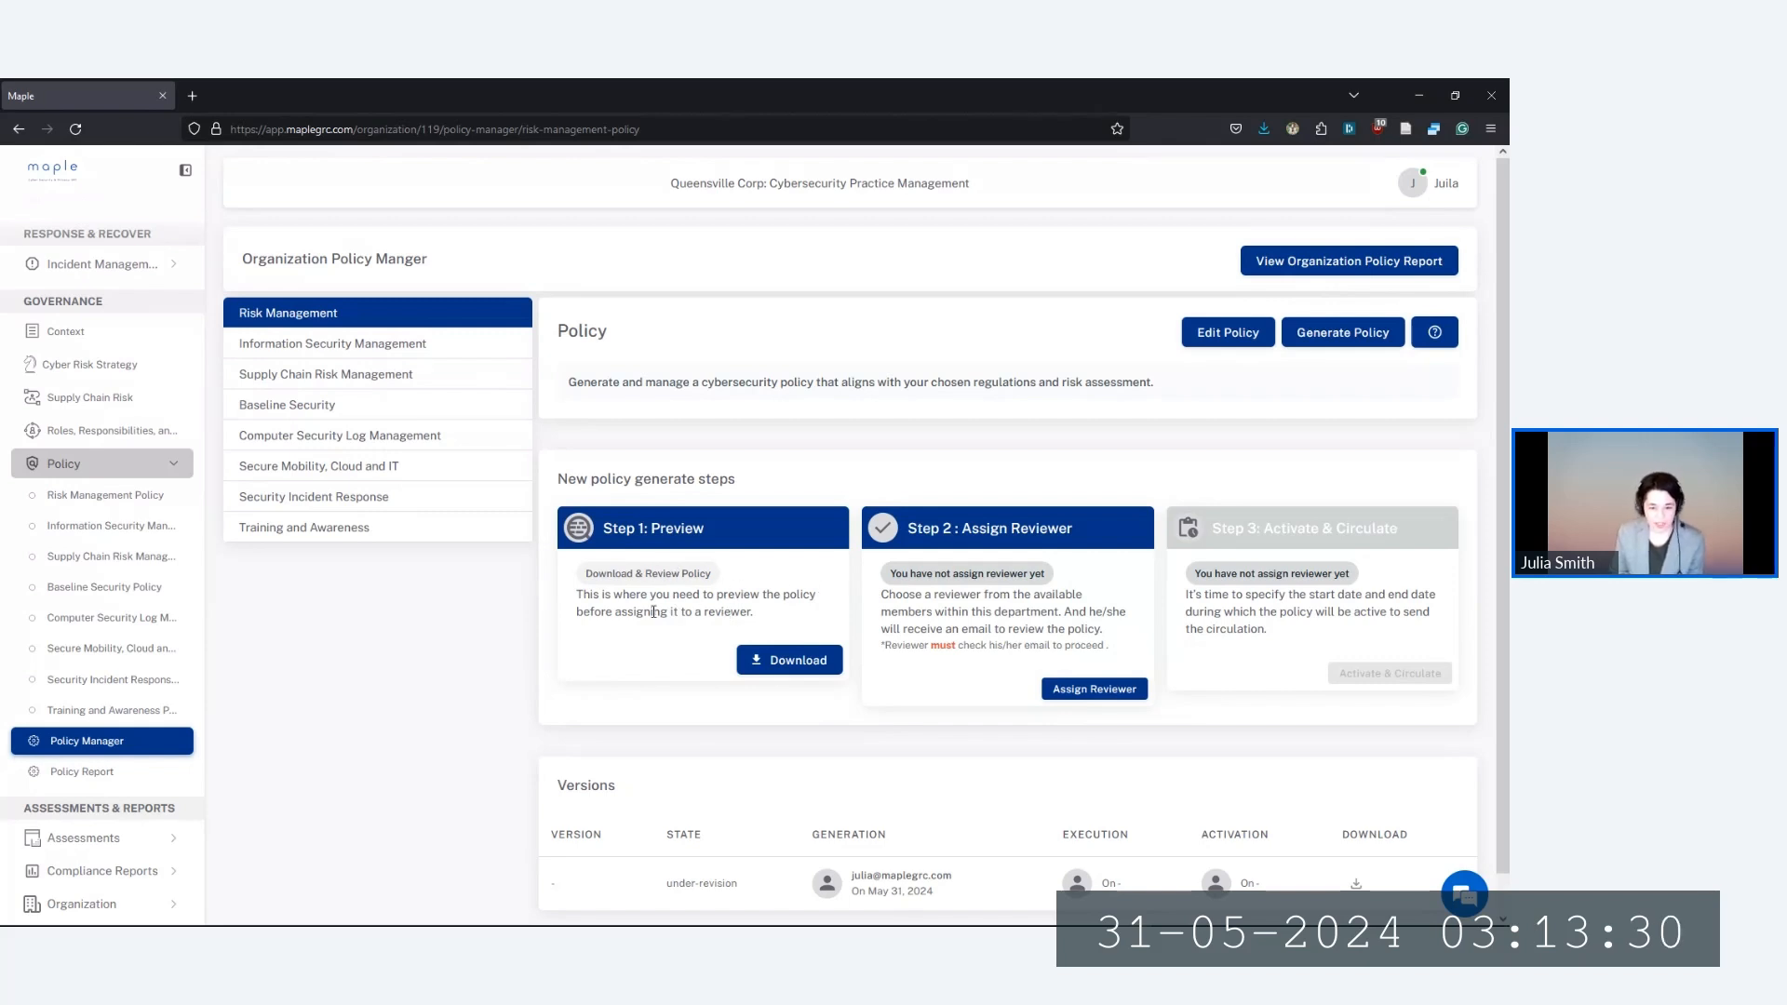
Download the Risk Management policy PDF and choose to save it to disk
click(798, 663)
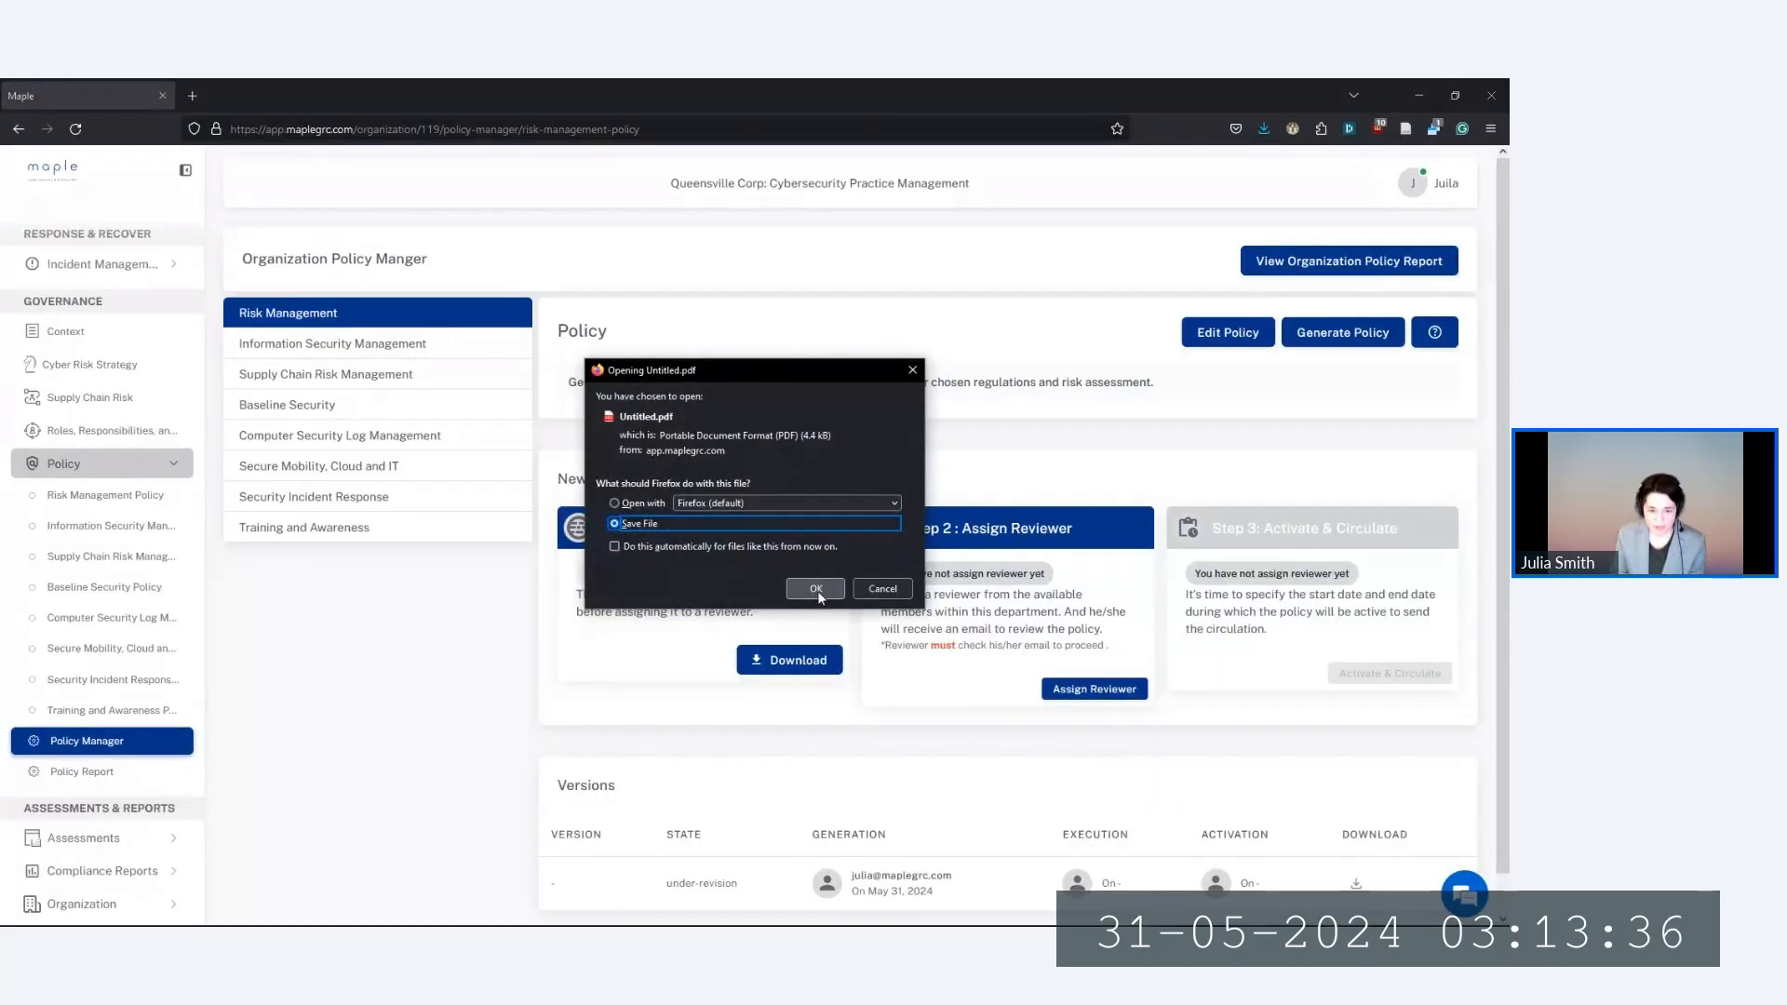
click(817, 590)
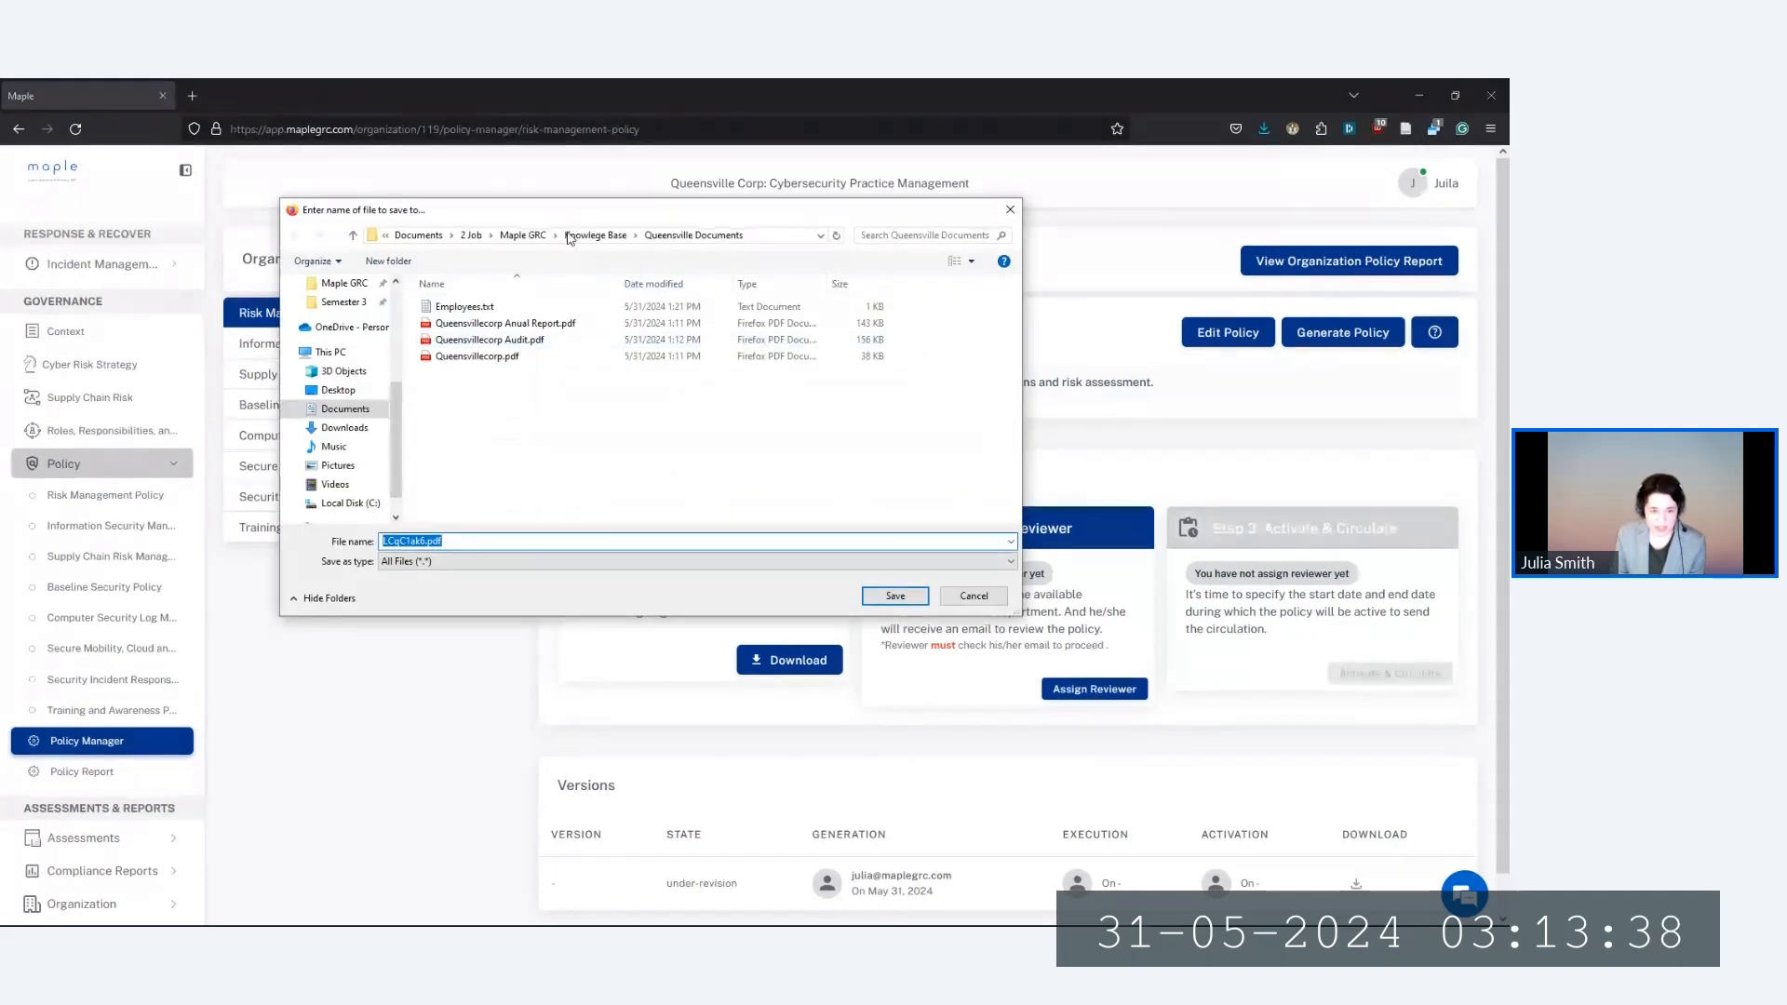
drag(560, 211, 2, 211)
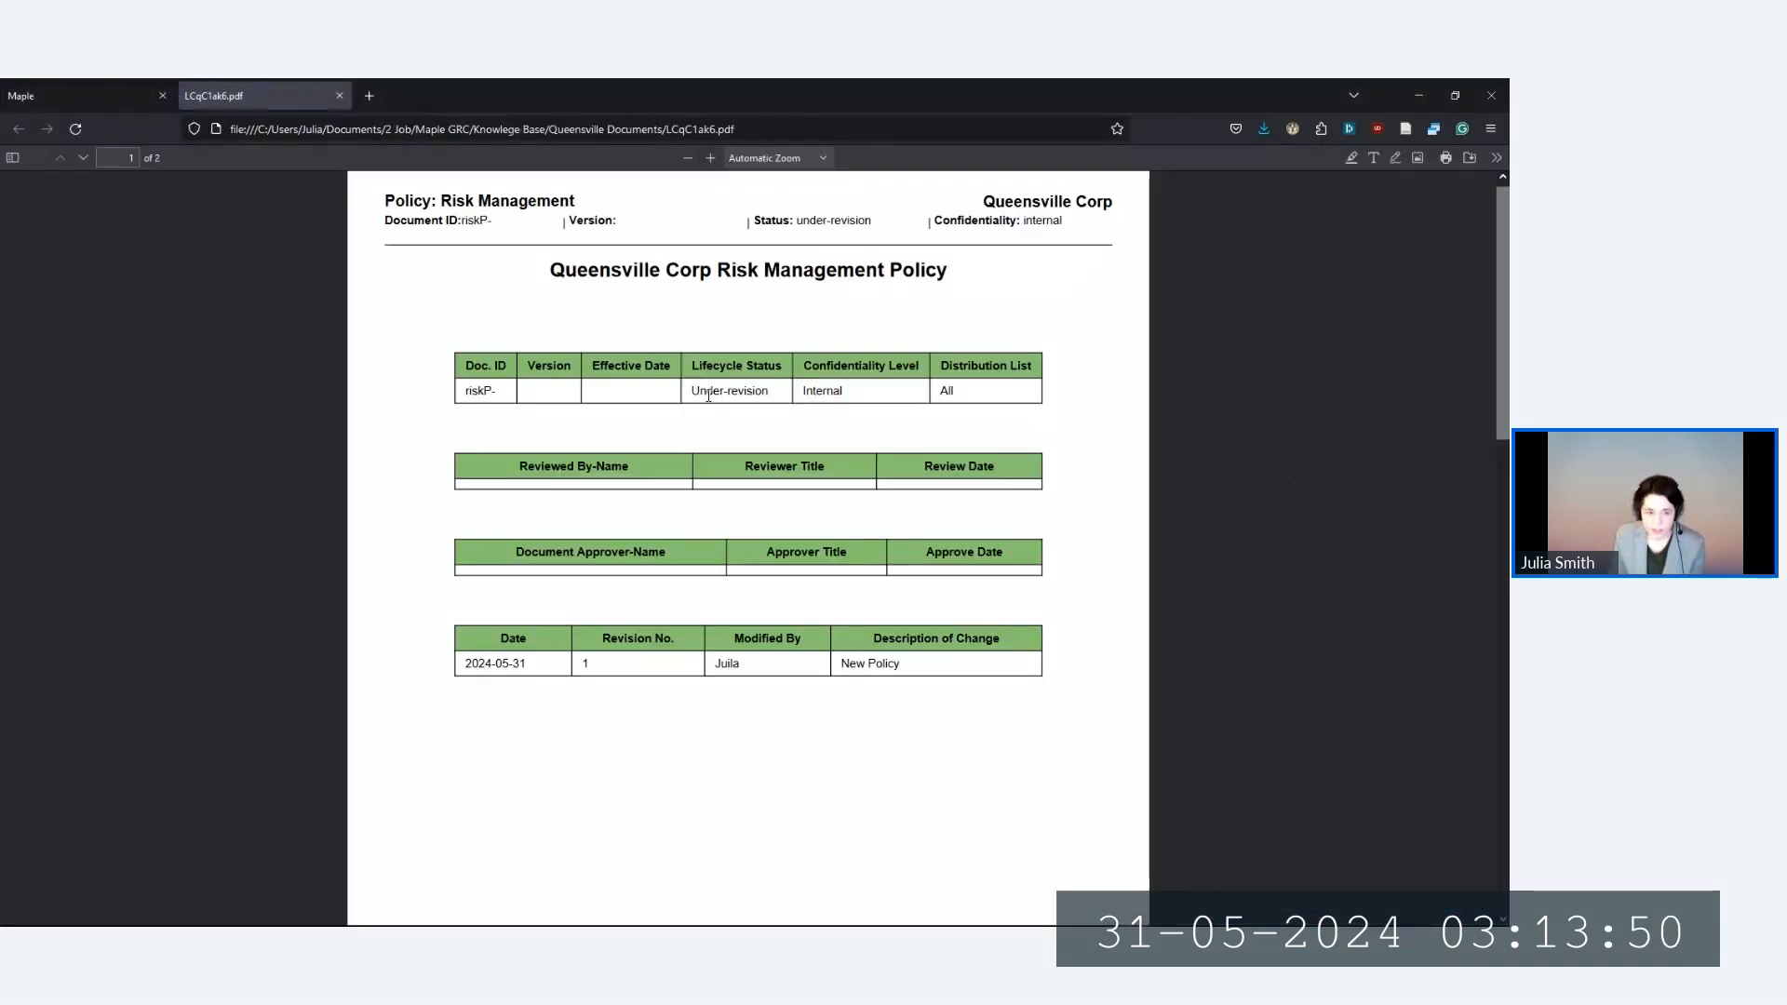
Review both pages of the policy PDF, then close it to return to the Policy Manager
scroll(709, 396, down, 10)
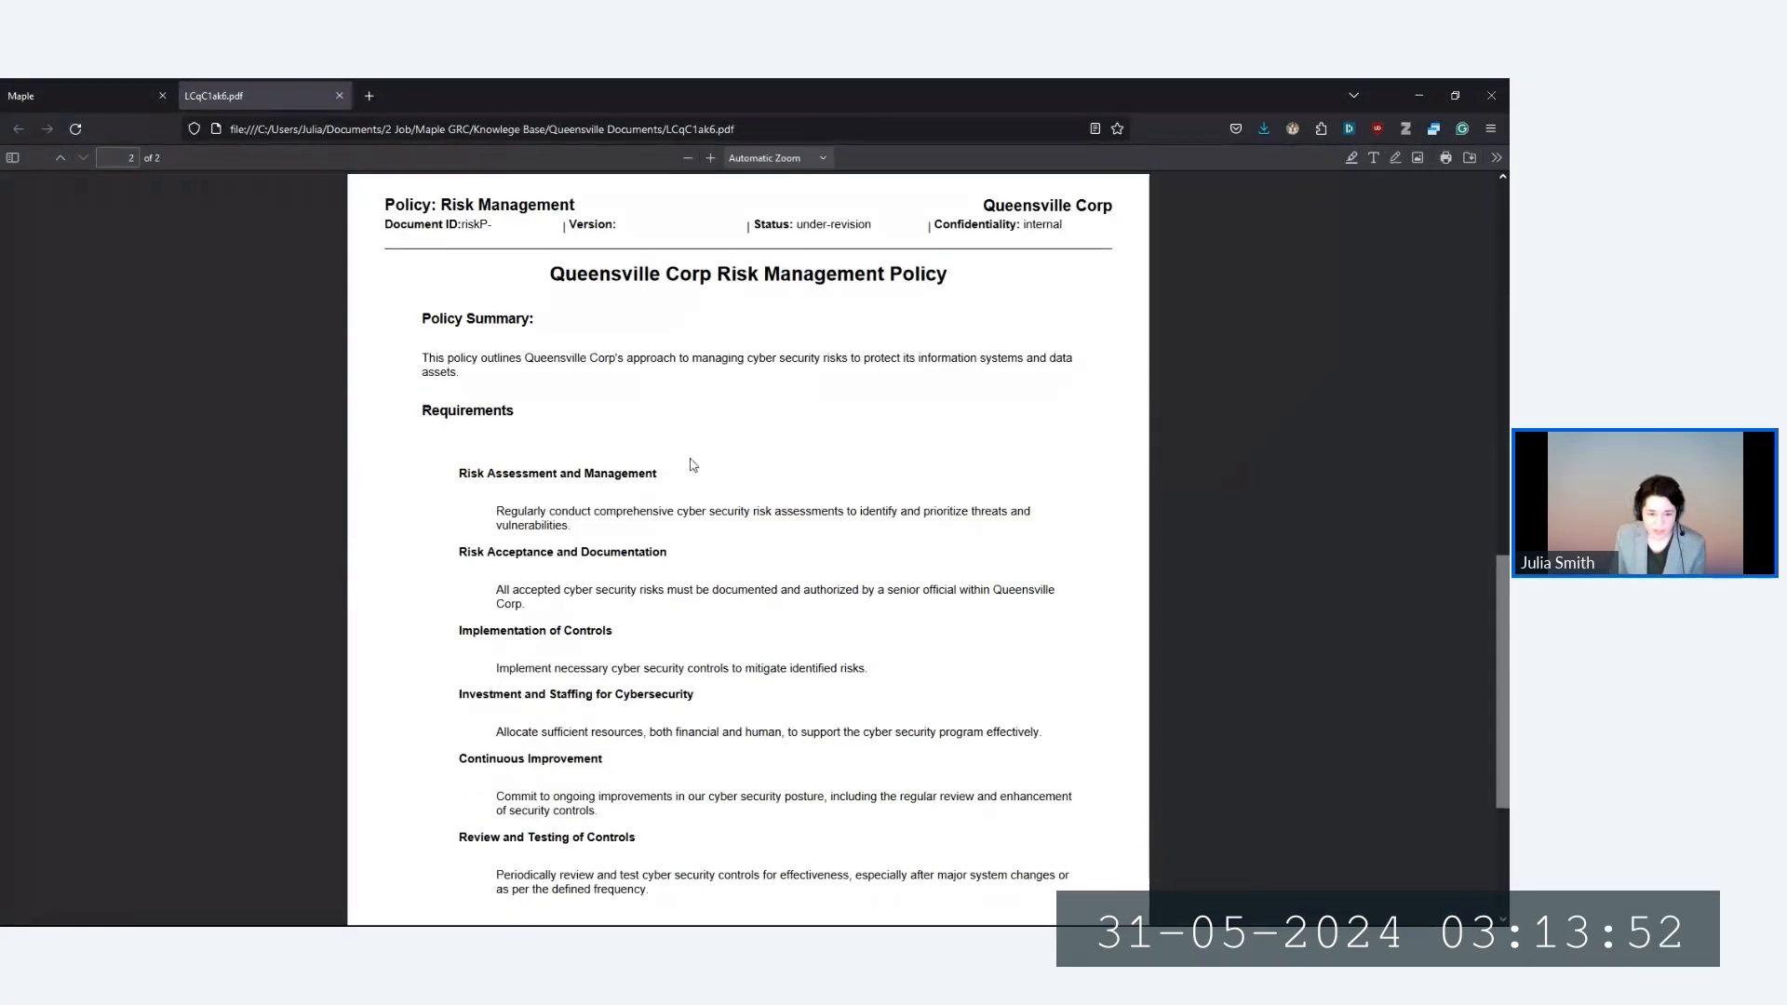
scroll(692, 464, down, 3)
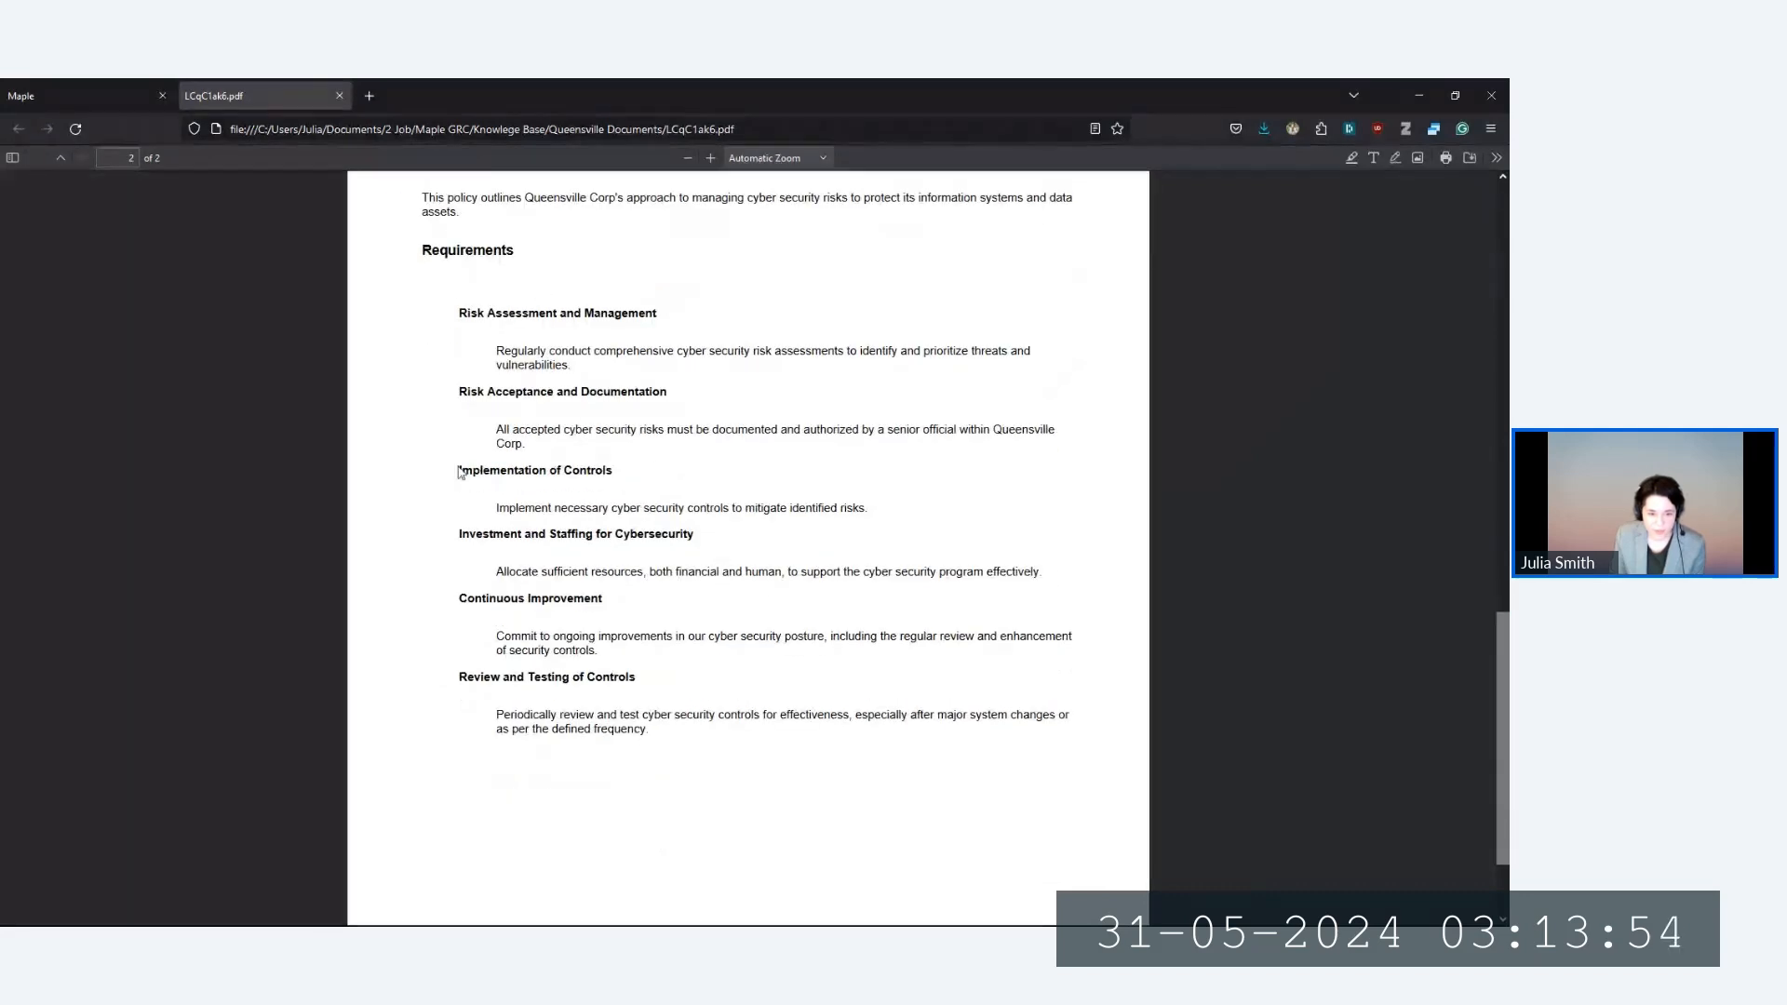
scroll(650, 756, up, 2)
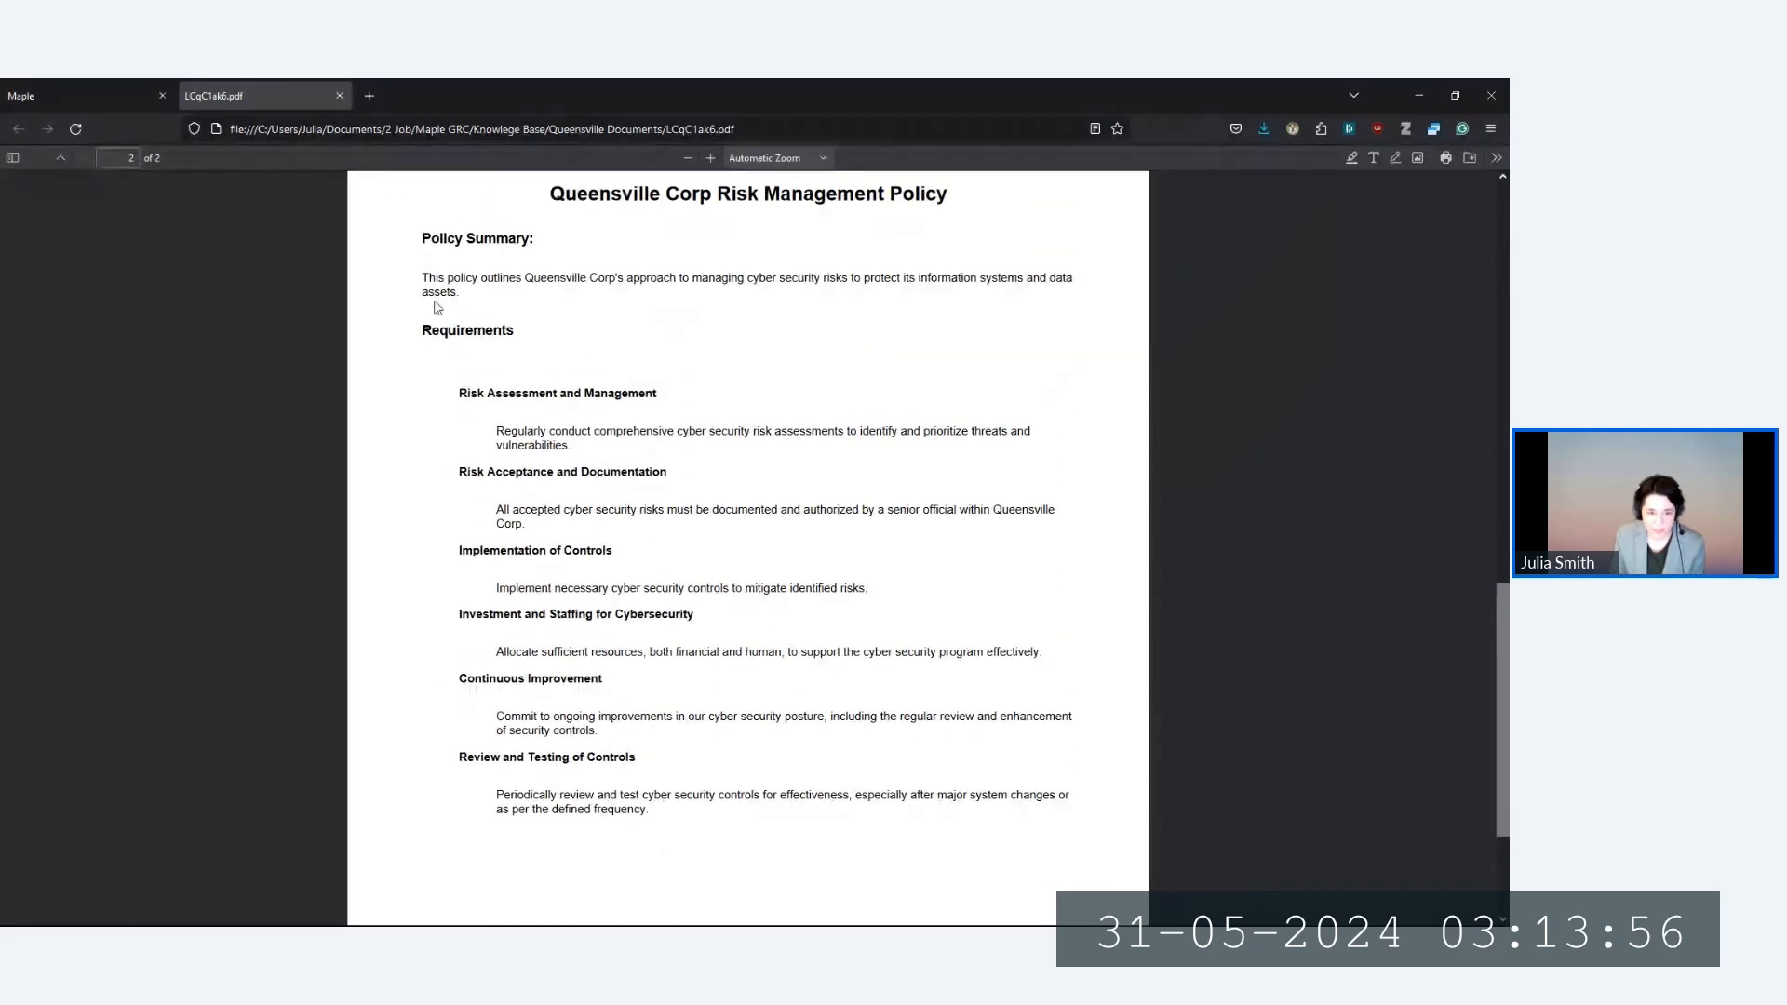
click(340, 96)
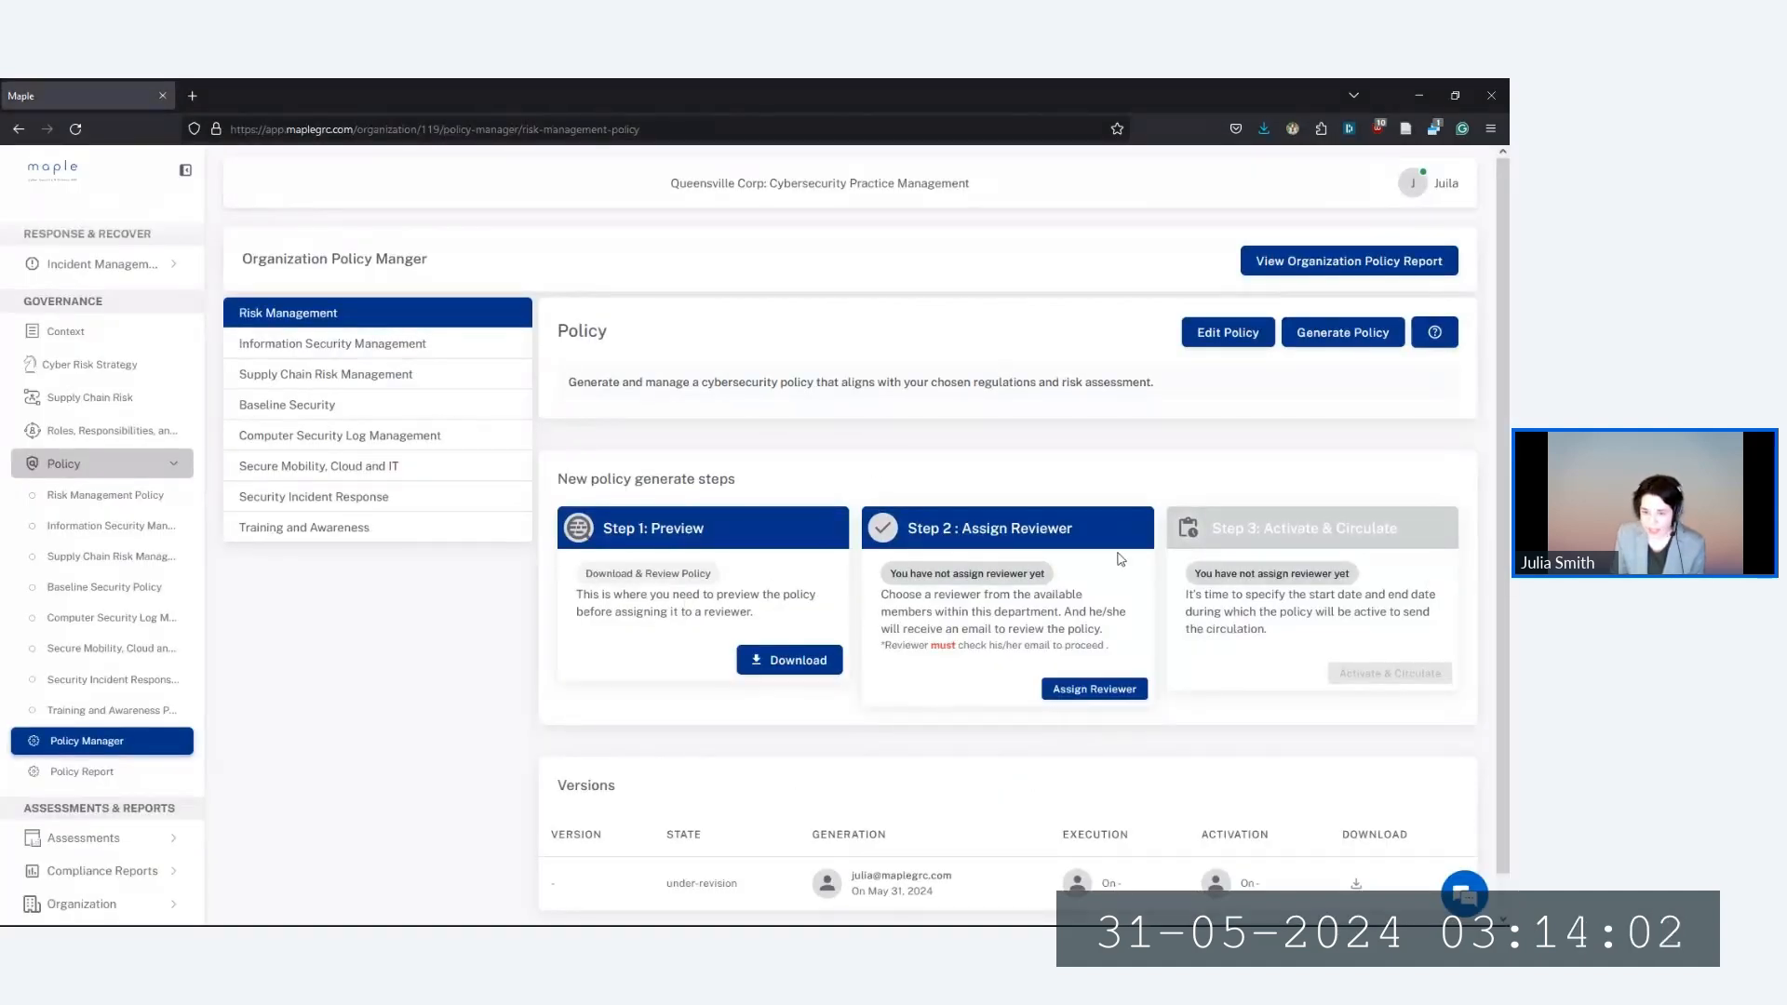
Assign the first listed colleague as reviewer with email notification, then show the Policy Report
click(1081, 693)
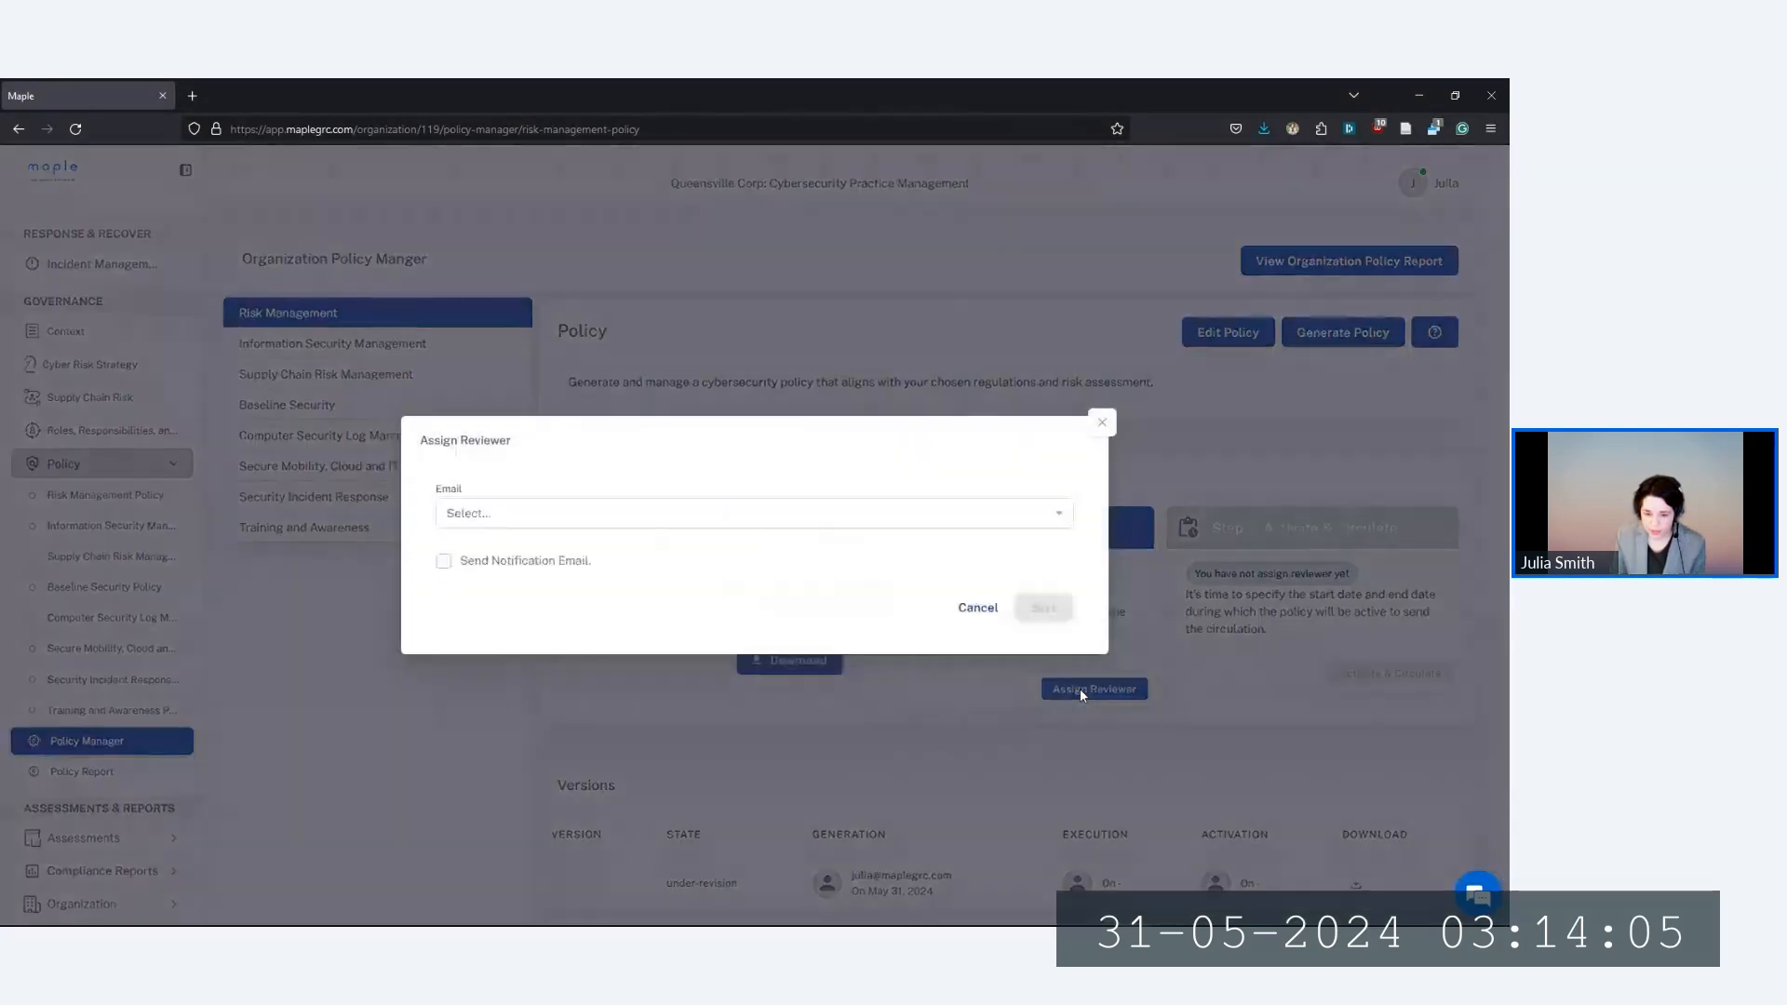
click(493, 528)
click(530, 563)
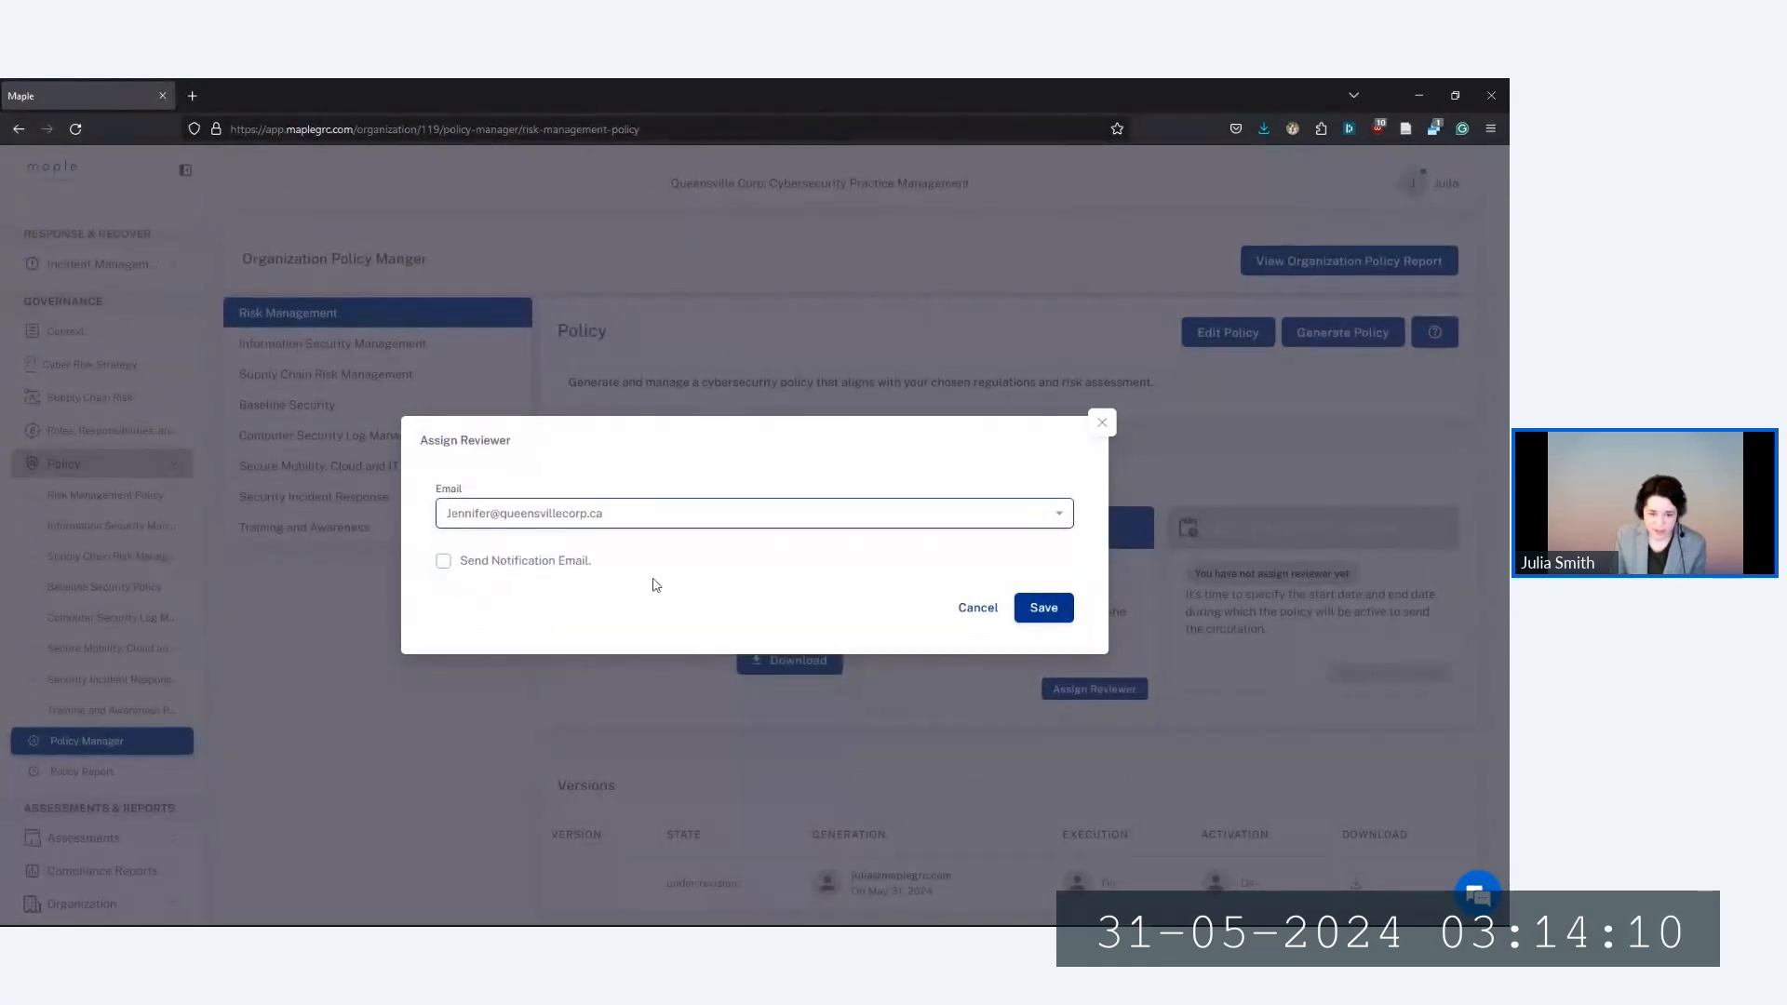
click(443, 560)
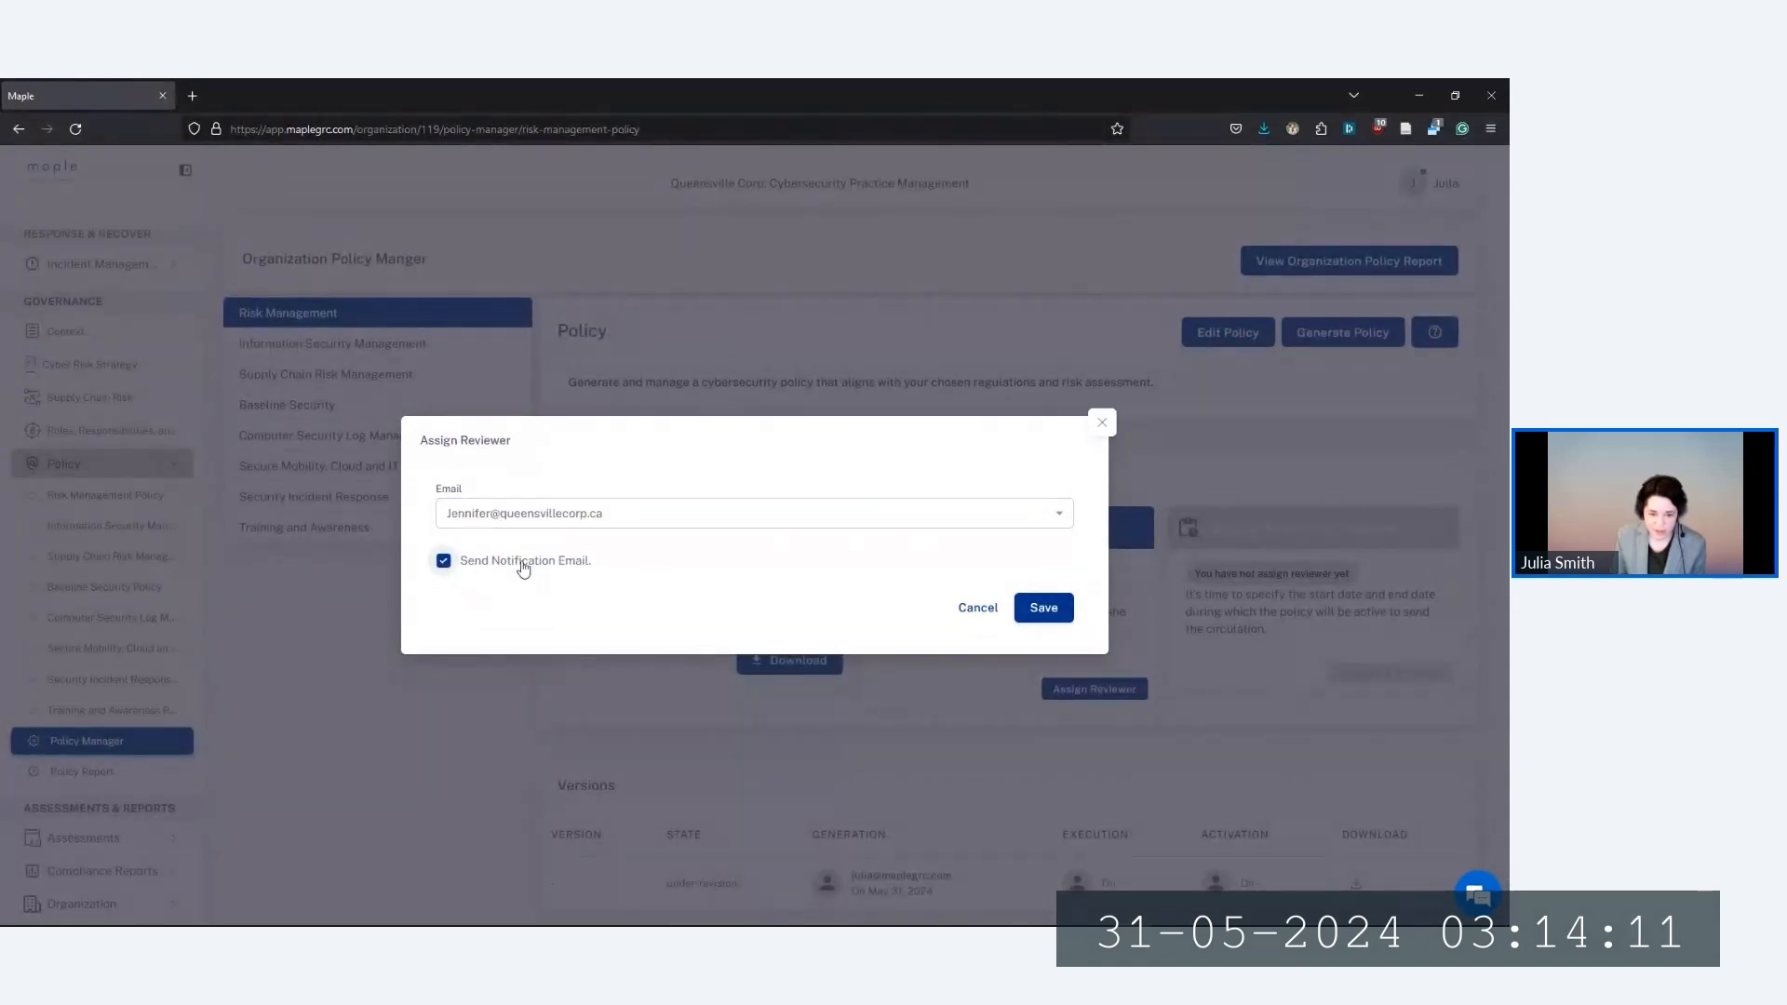
click(1061, 617)
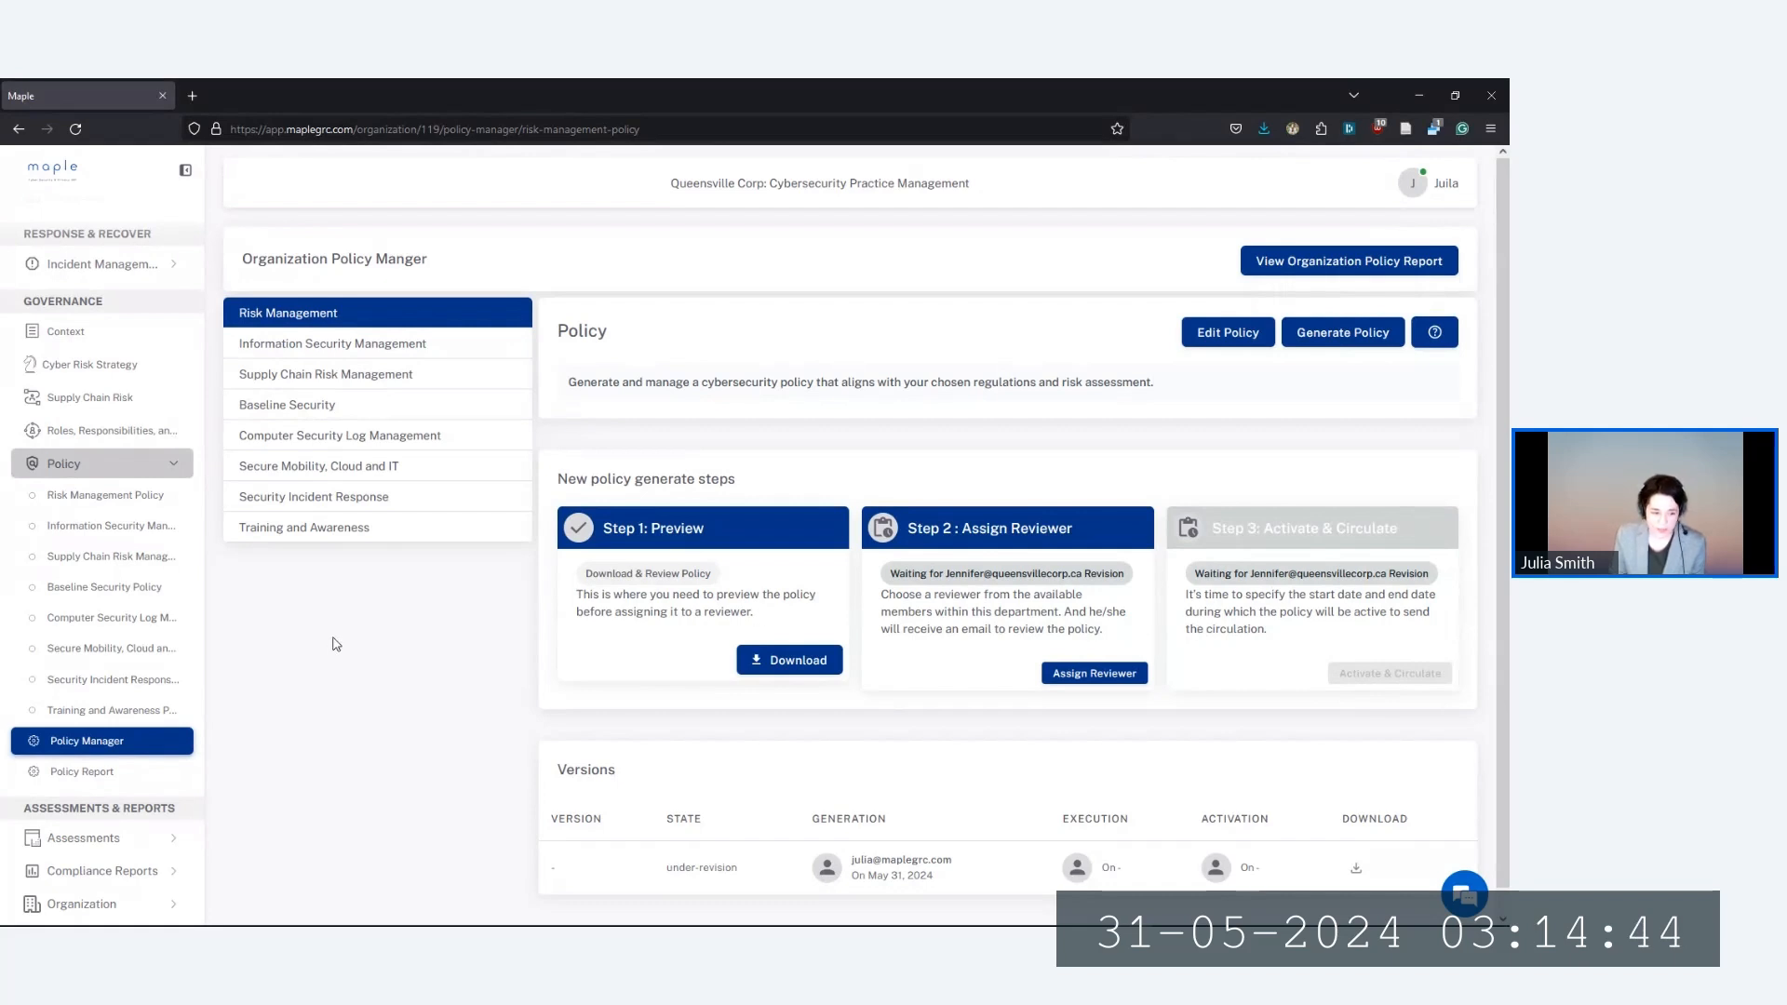
click(90, 776)
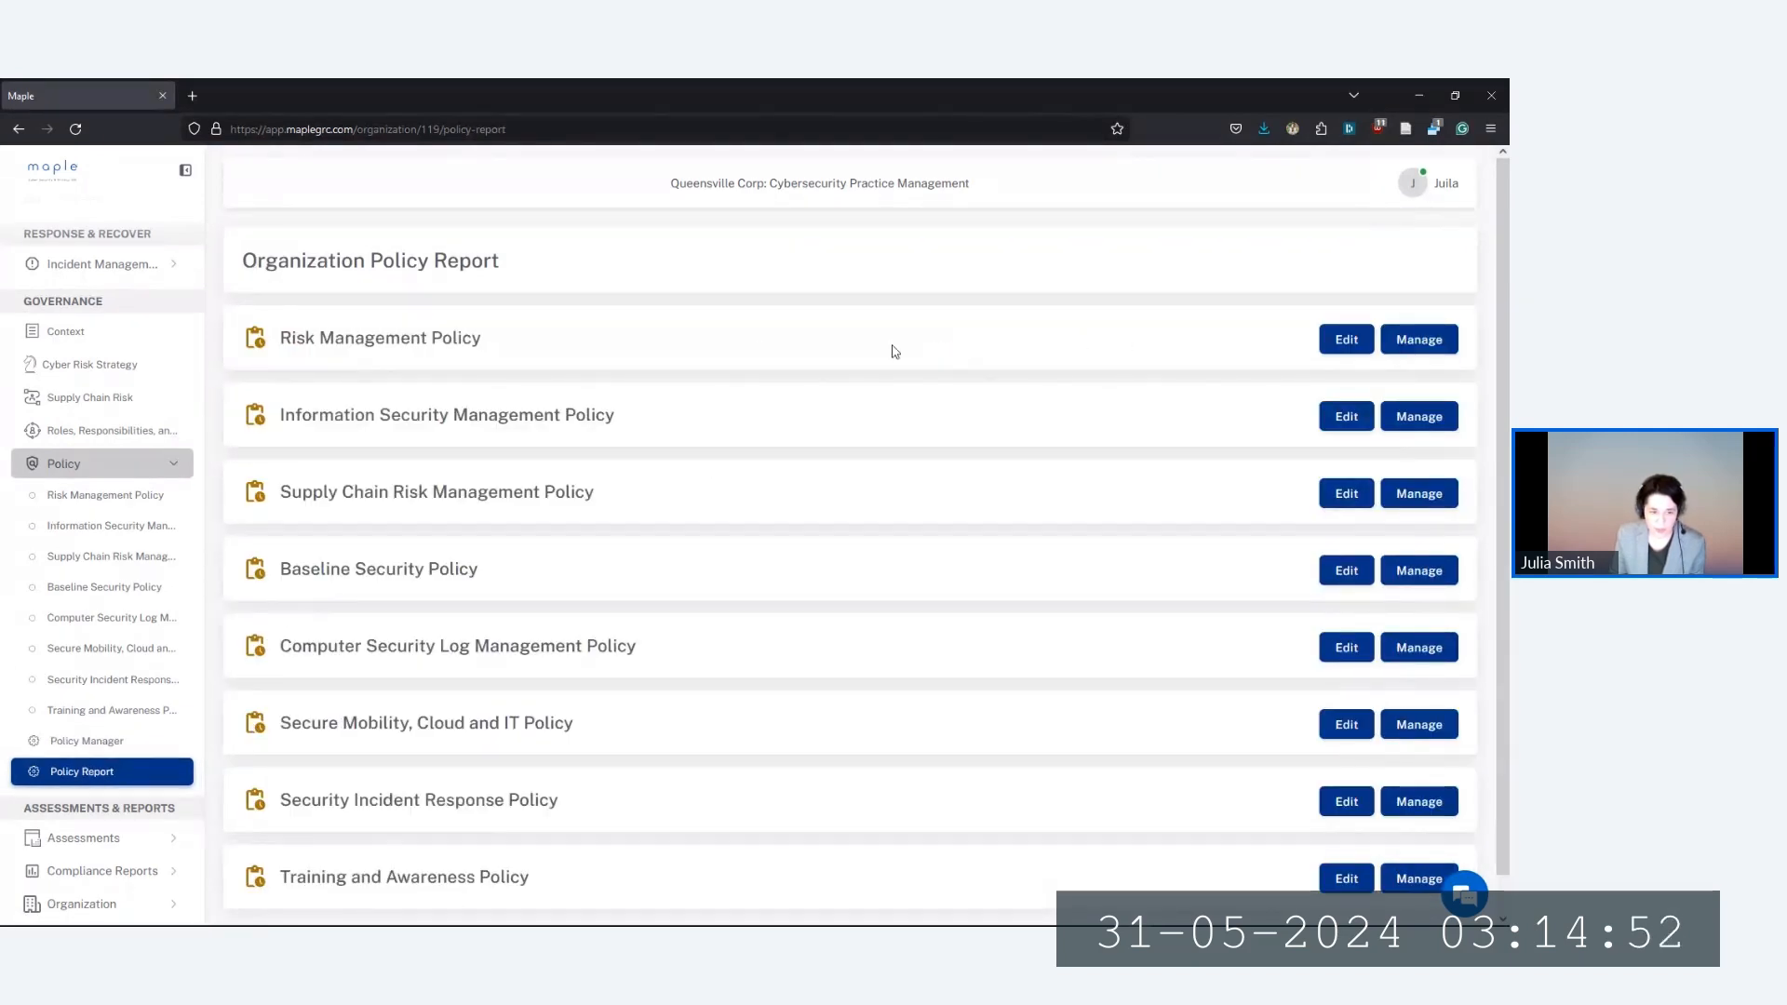
mouse_move(268, 335)
mouse_down()
mouse_move(449, 340)
mouse_move(266, 340)
mouse_up()
click(496, 347)
click(619, 351)
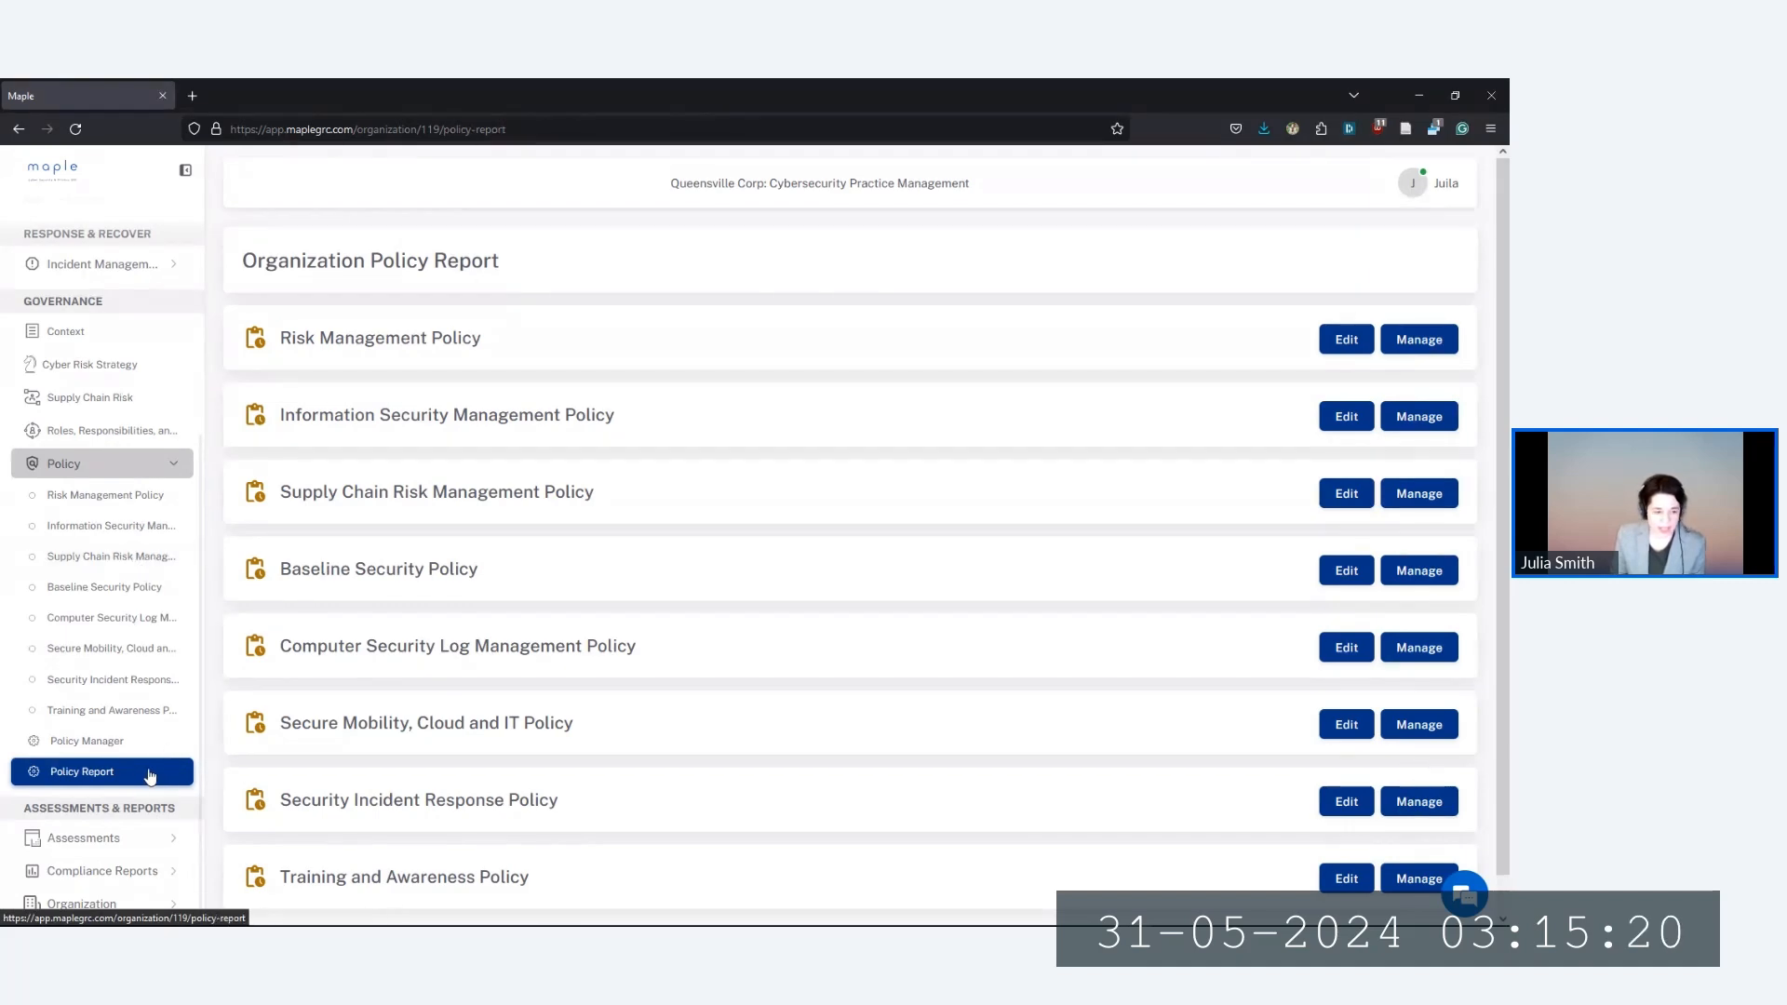
scroll(140, 777, up, 3)
scroll(130, 744, up, 2)
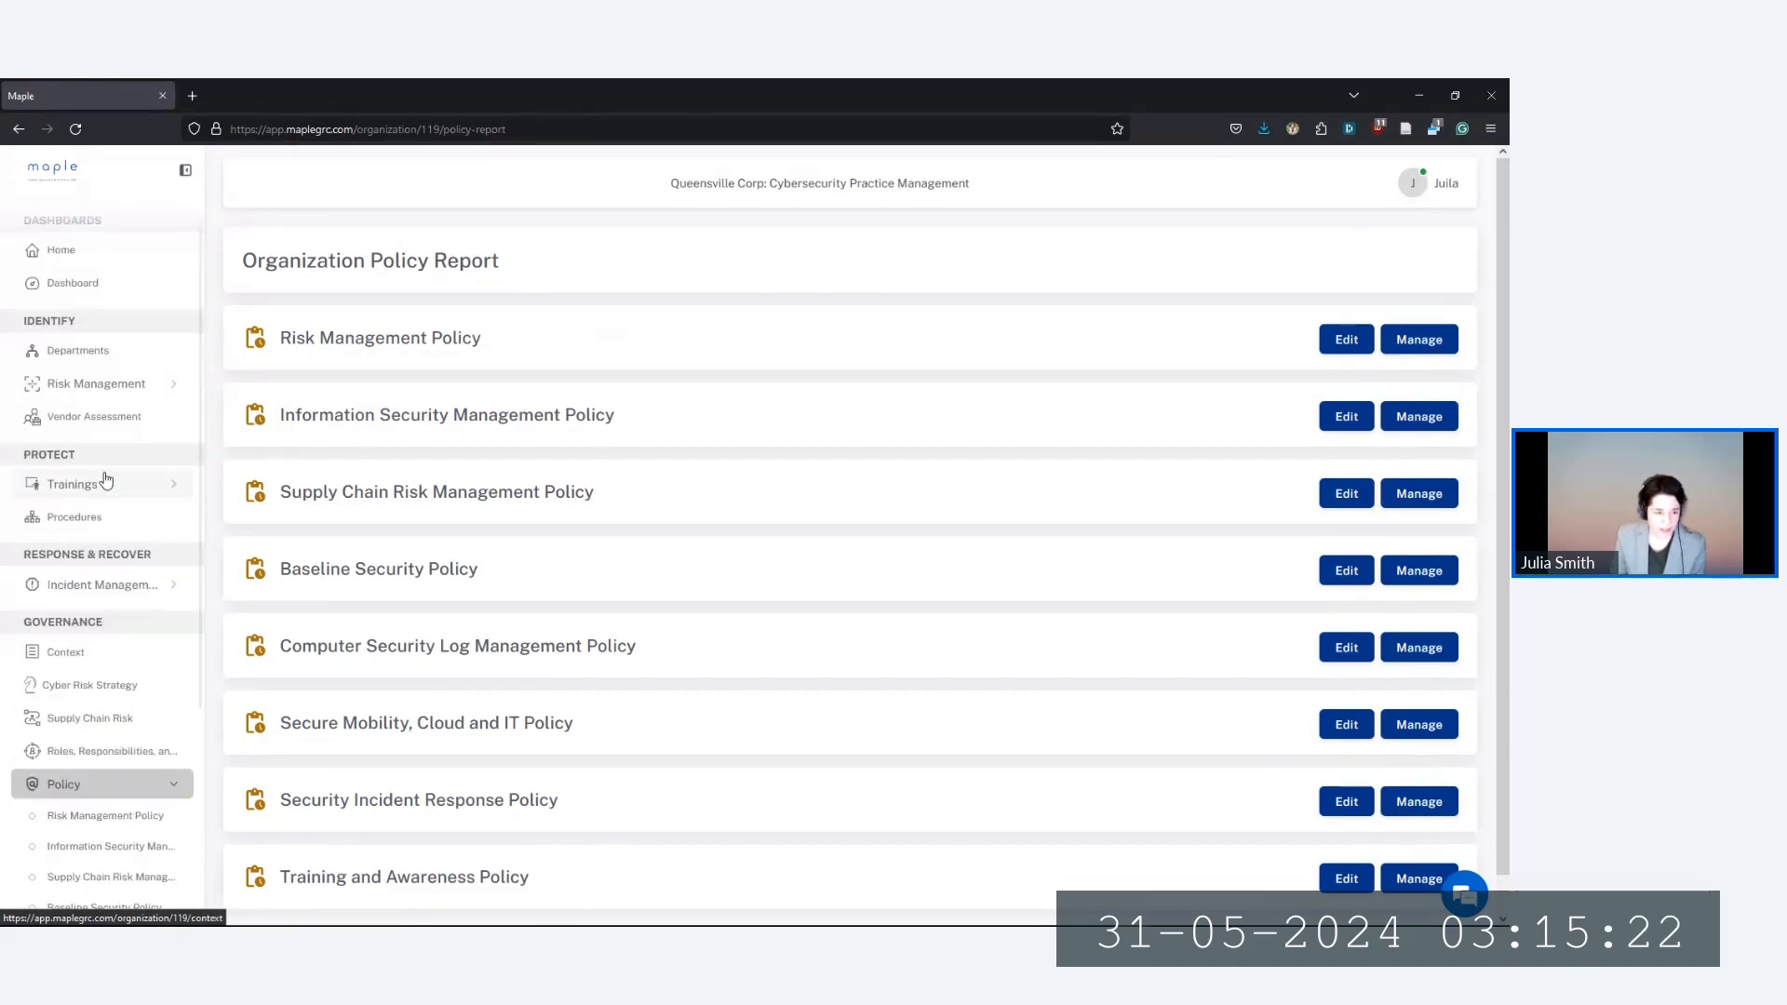
Generate procedures on the Procedures page and expand the Google Workspace Business Standard work instructions
click(107, 517)
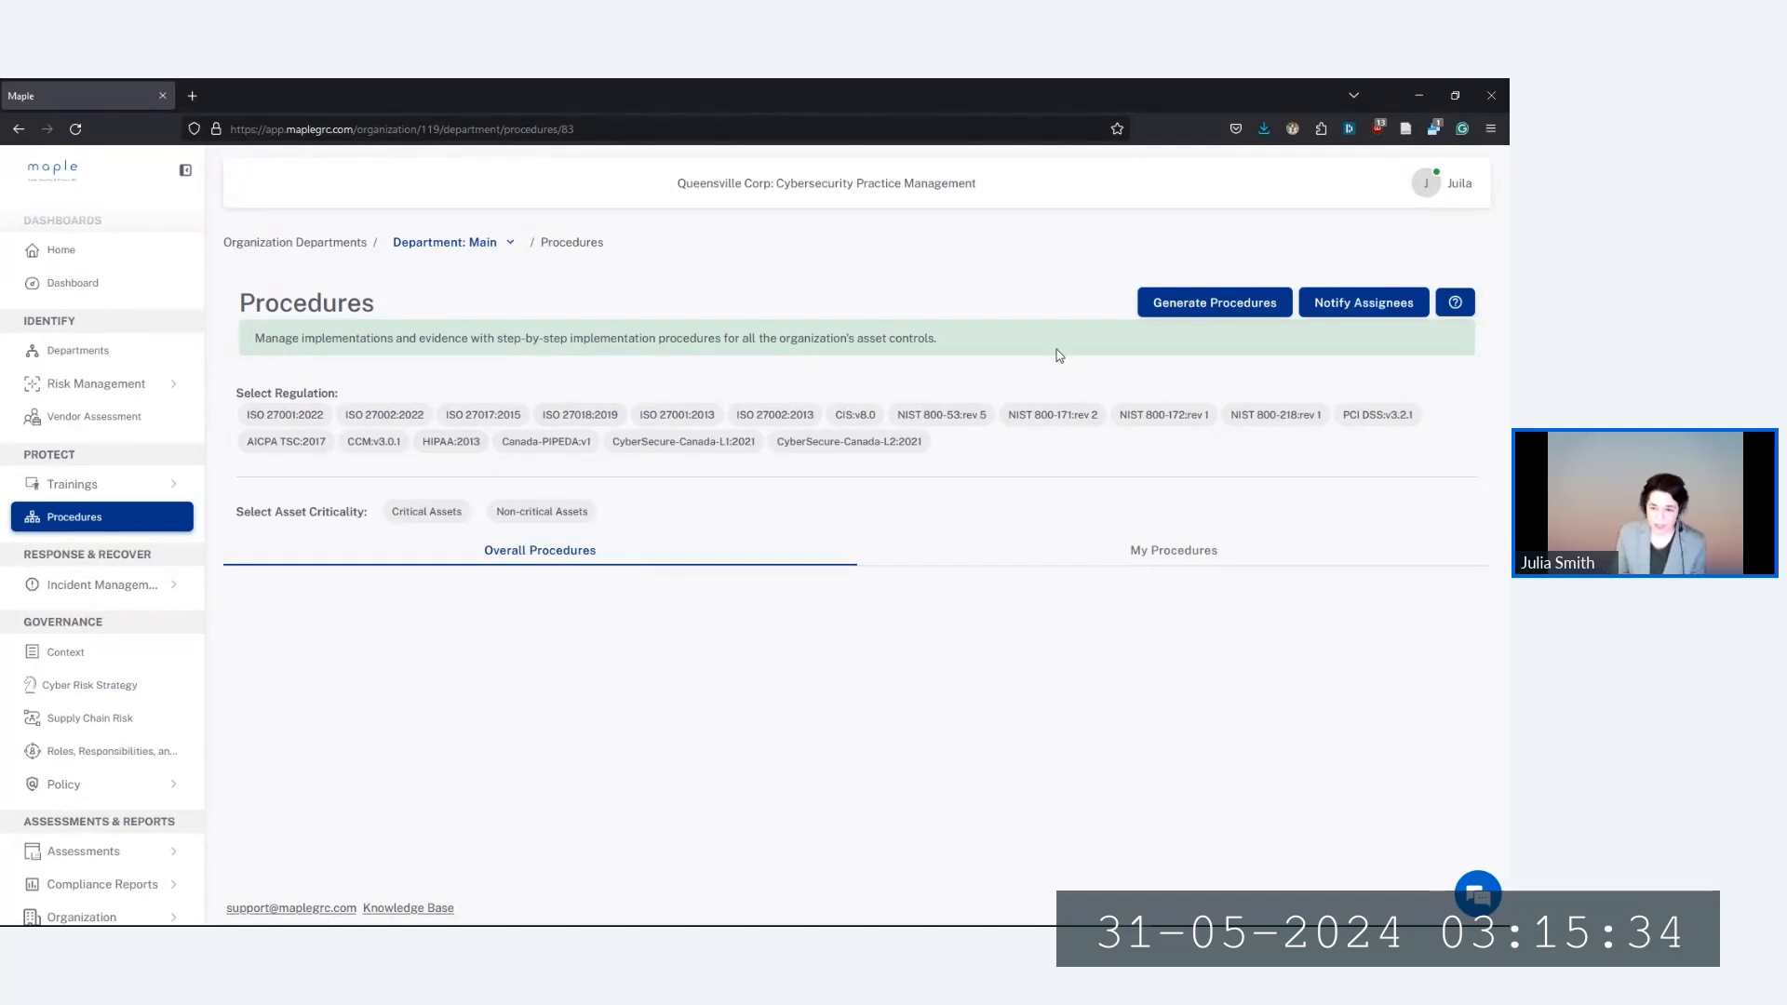
click(1220, 307)
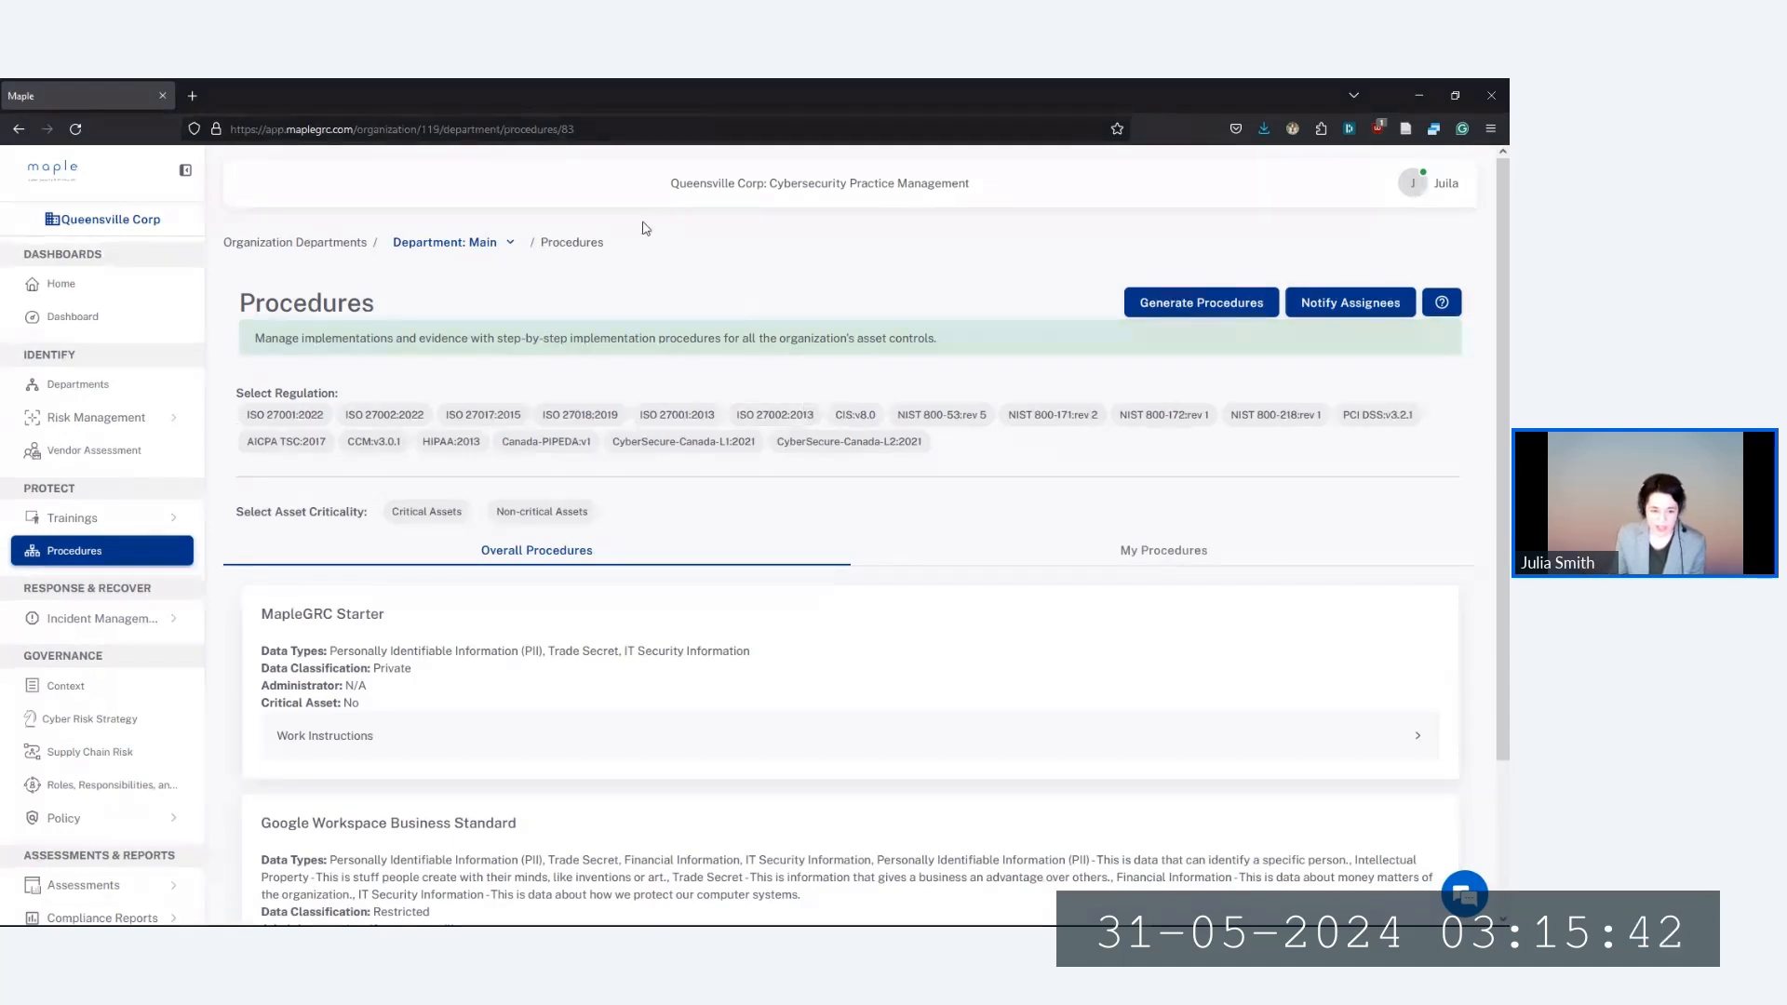
scroll(775, 401, down, 3)
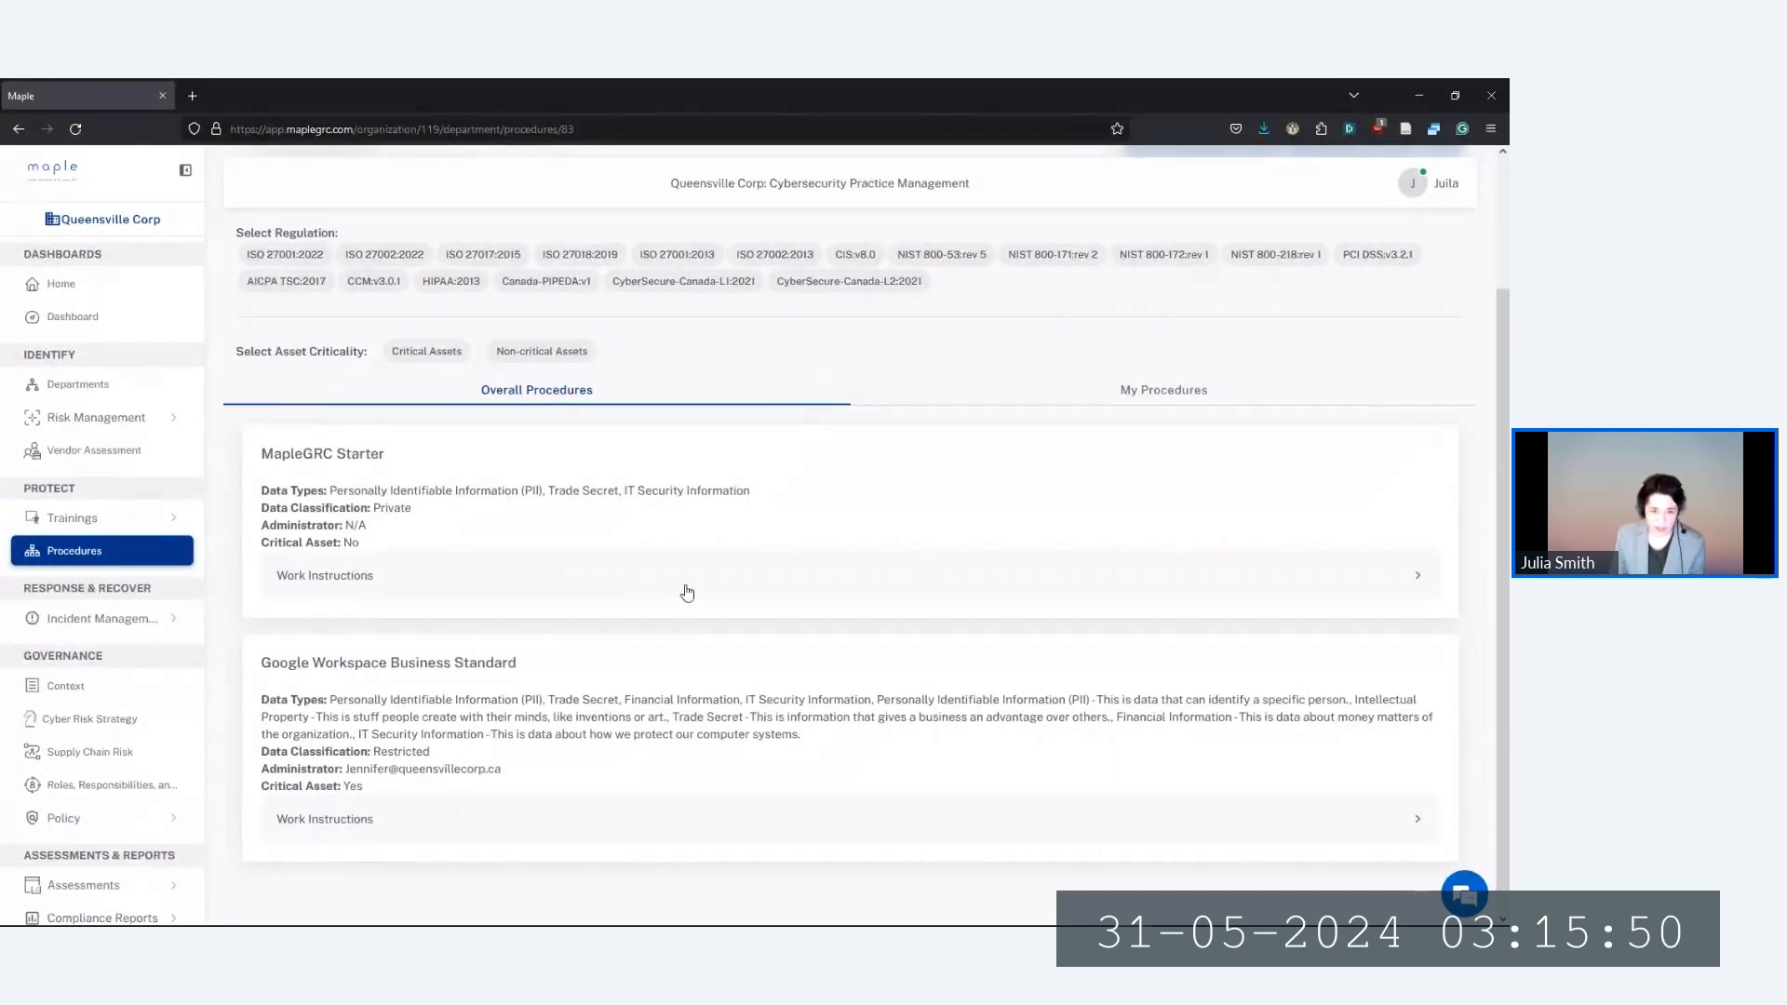
scroll(526, 714, down, 1)
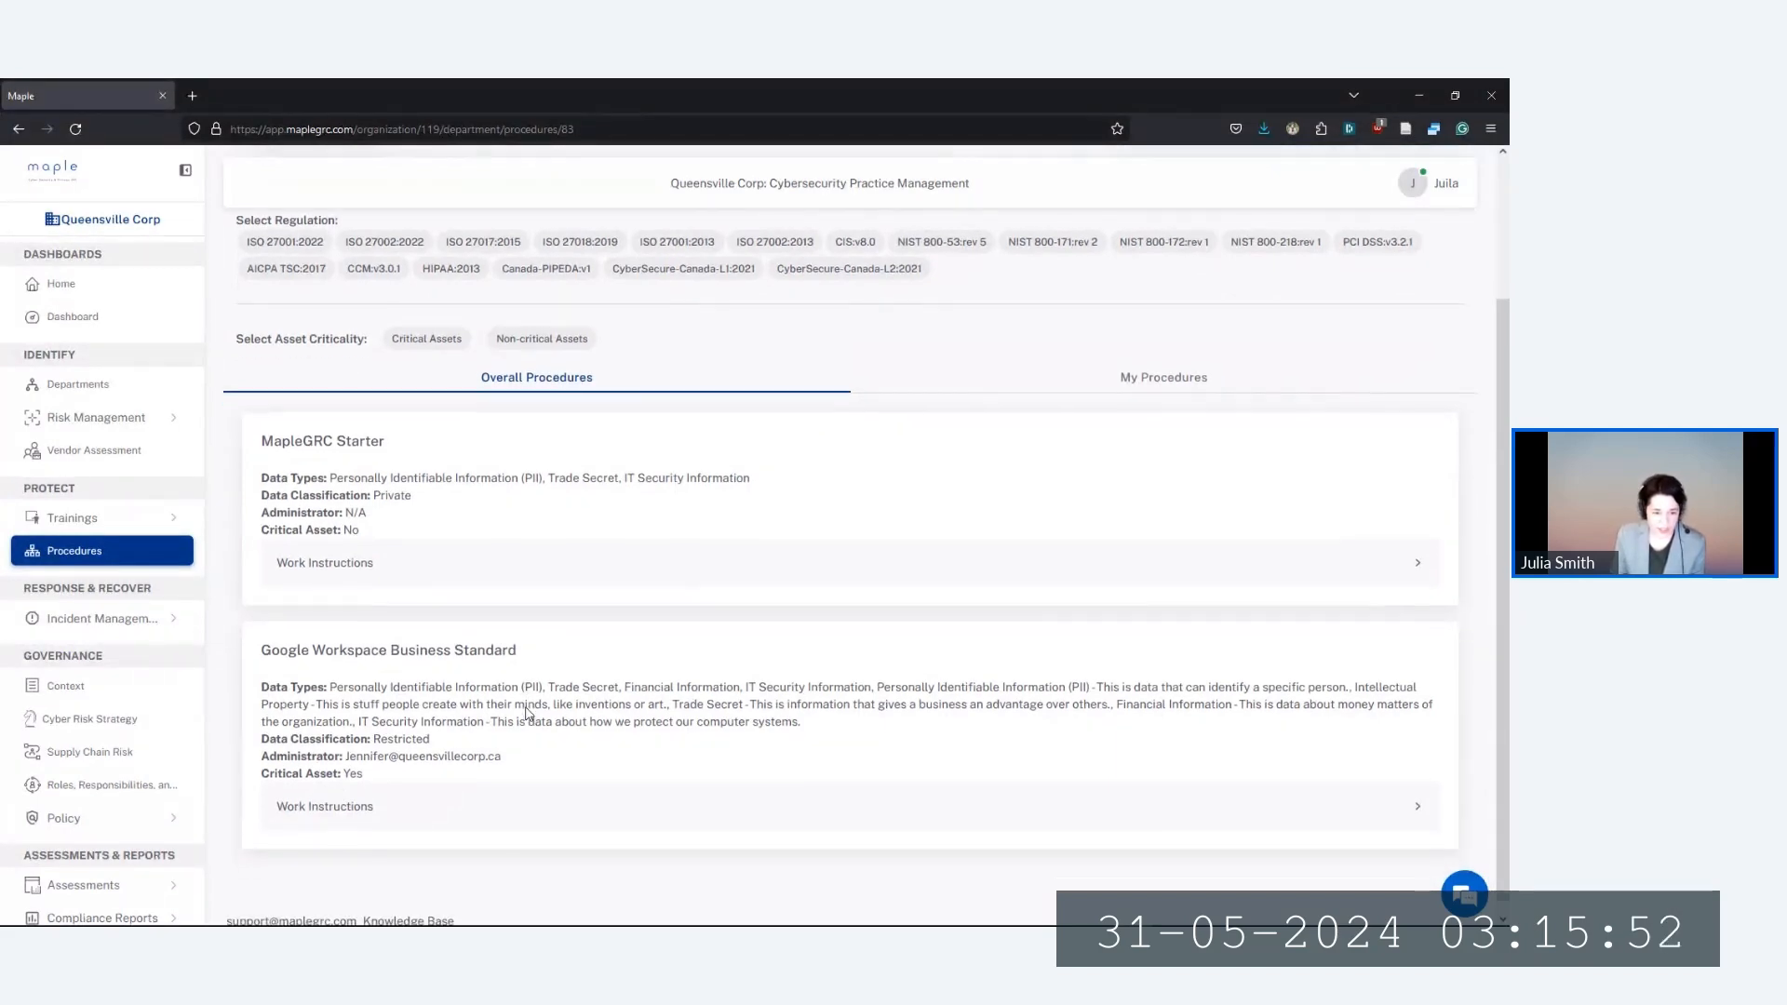
click(369, 806)
scroll(410, 791, down, 5)
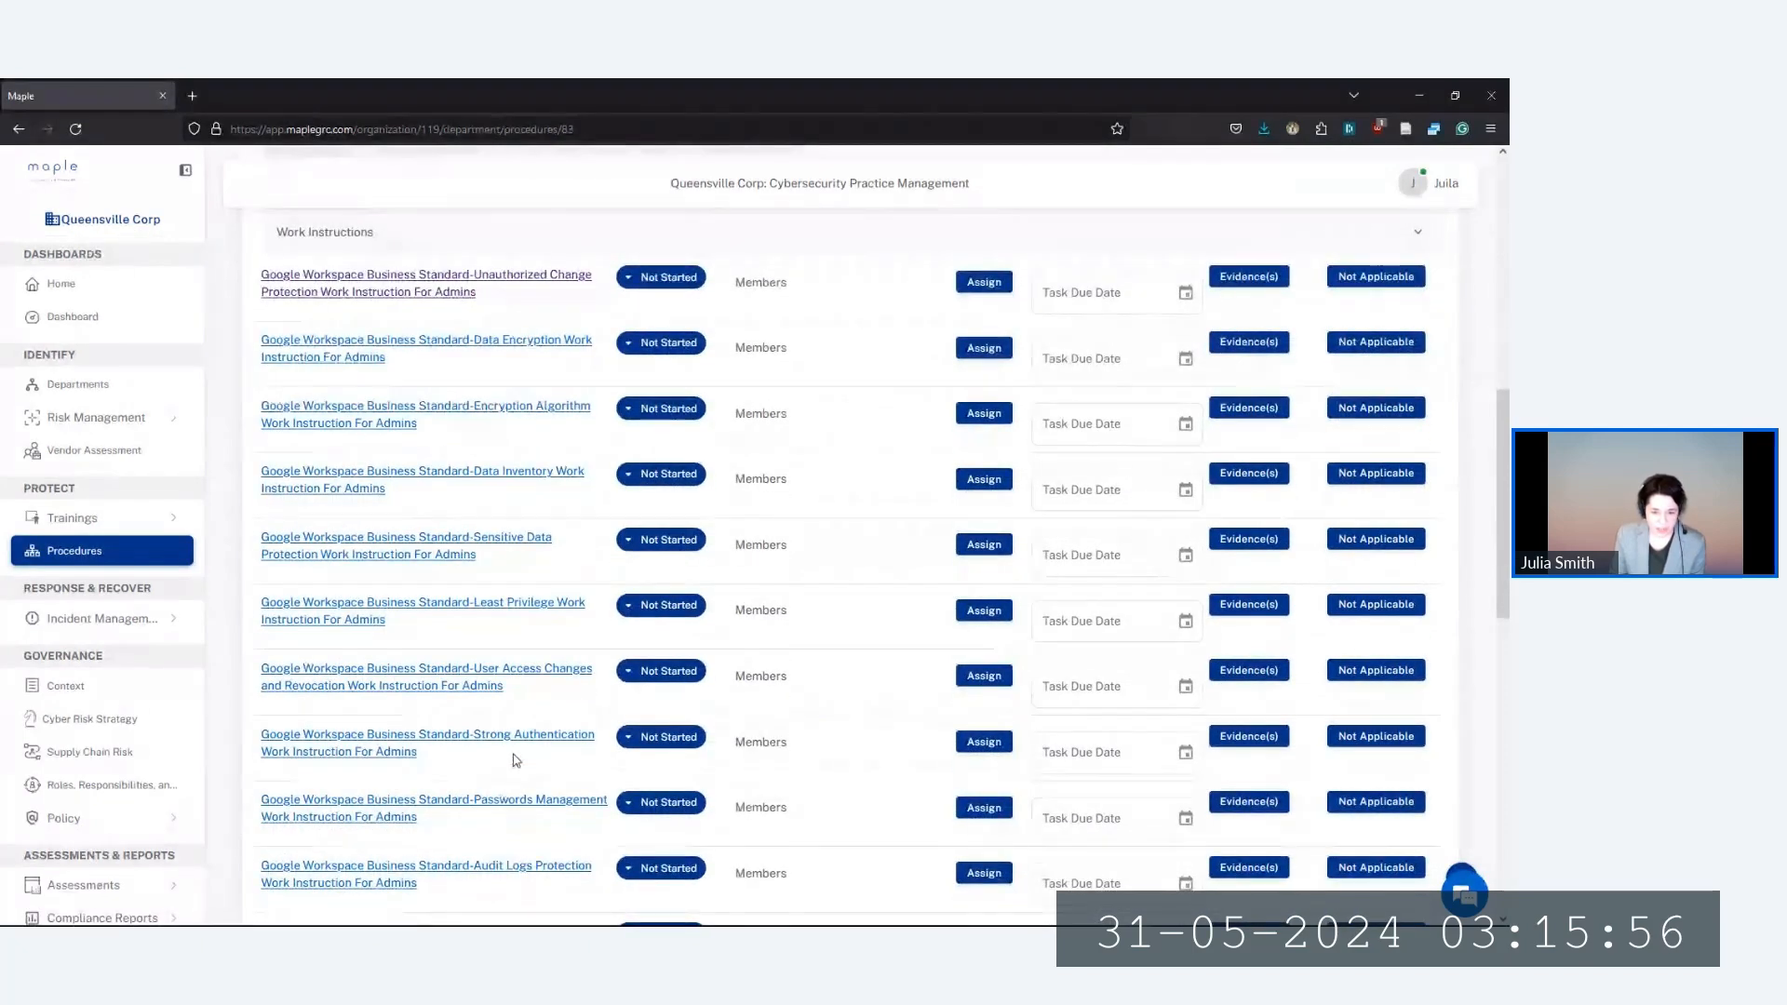
scroll(518, 776, up, 1)
scroll(519, 775, up, 1)
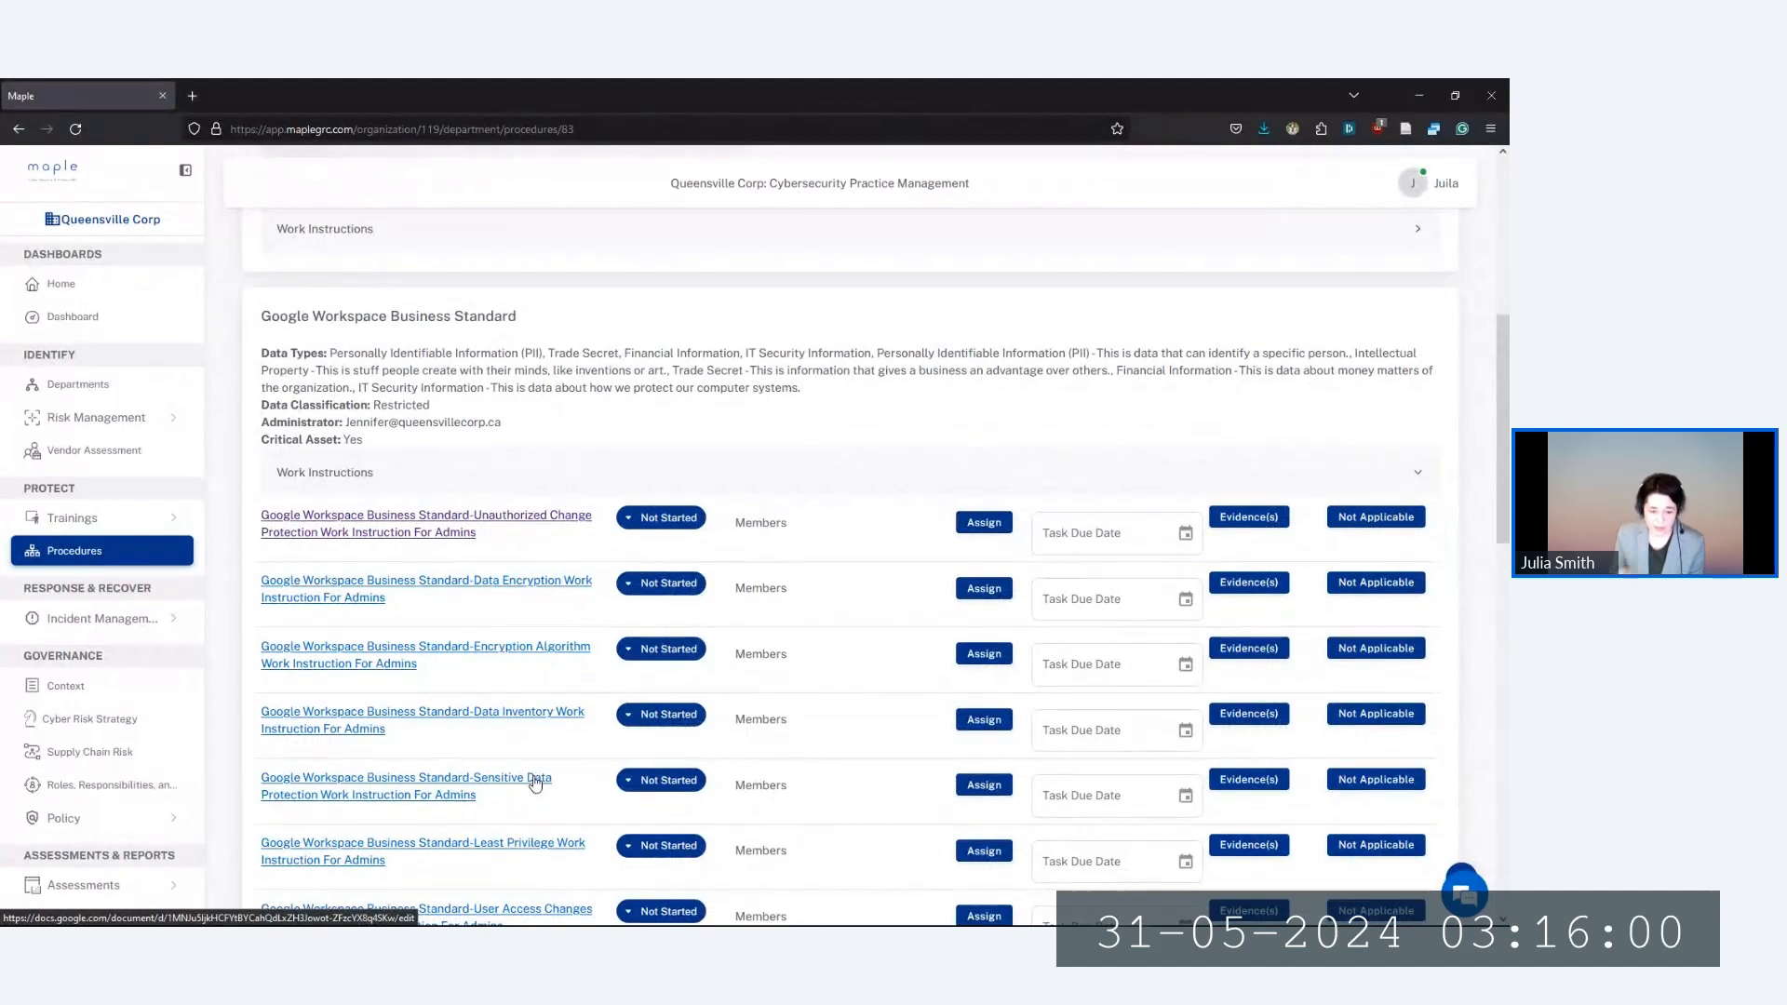
scroll(429, 658, down, 5)
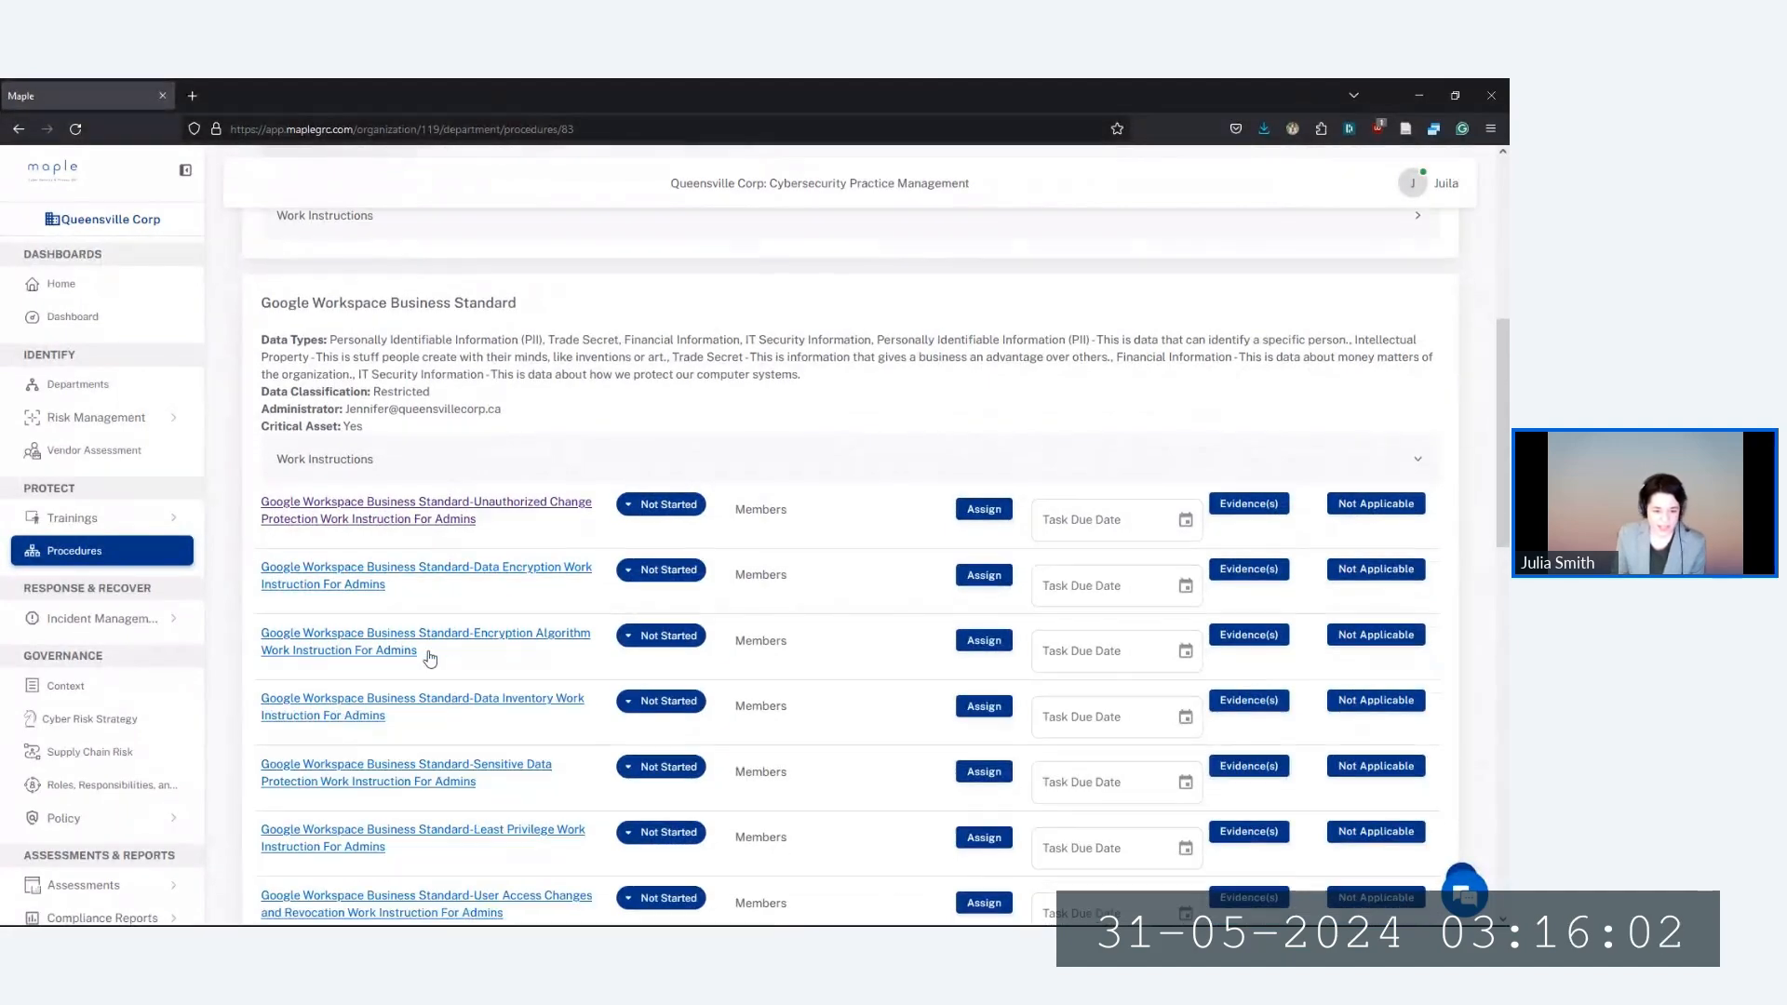
scroll(461, 629, down, 1)
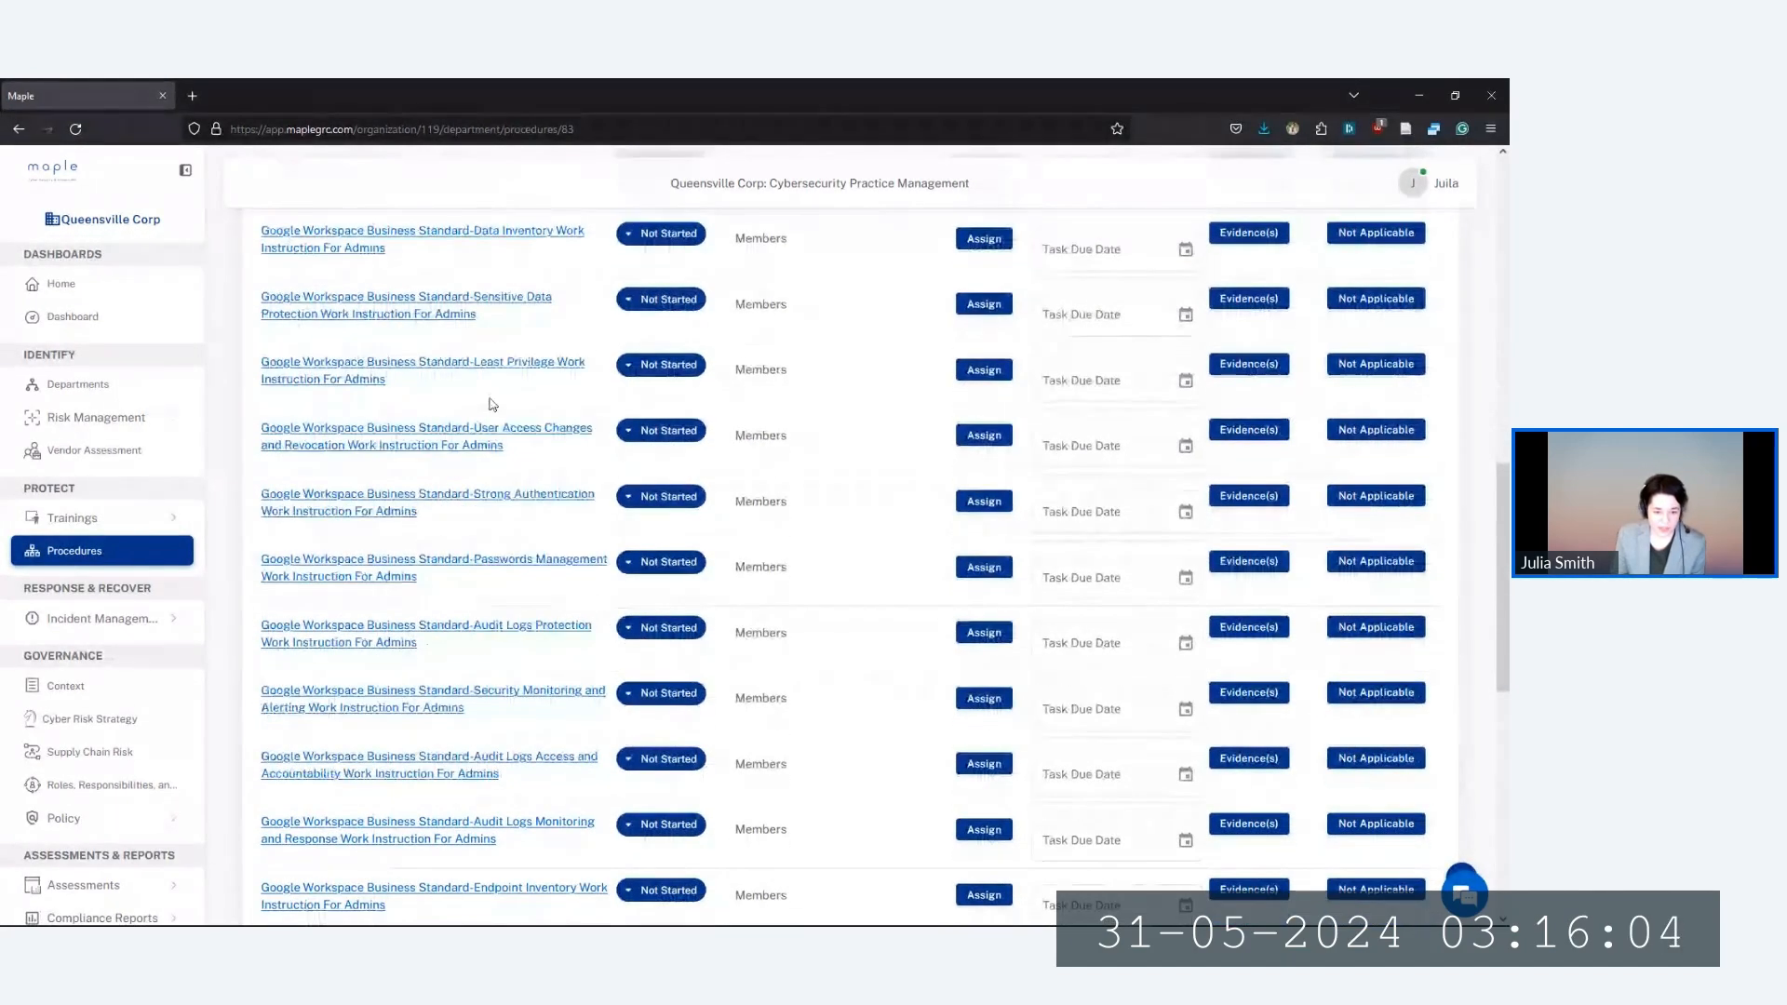
scroll(486, 712, up, 4)
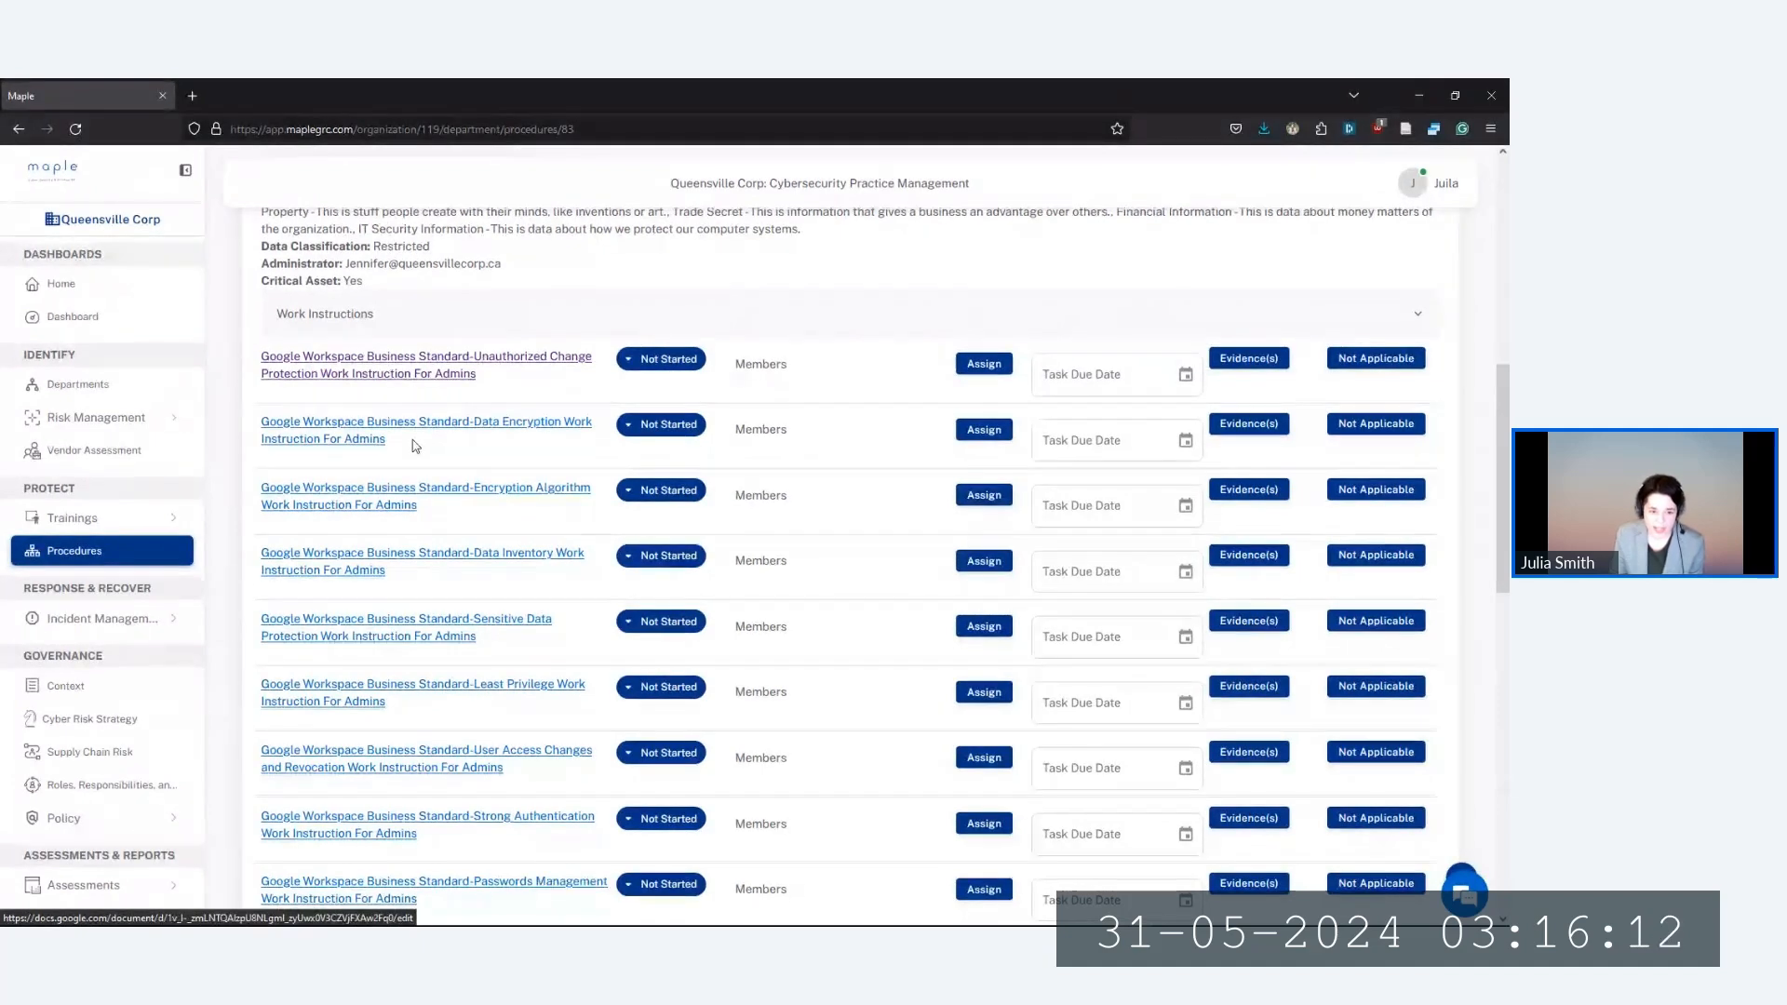
scroll(415, 445, up, 2)
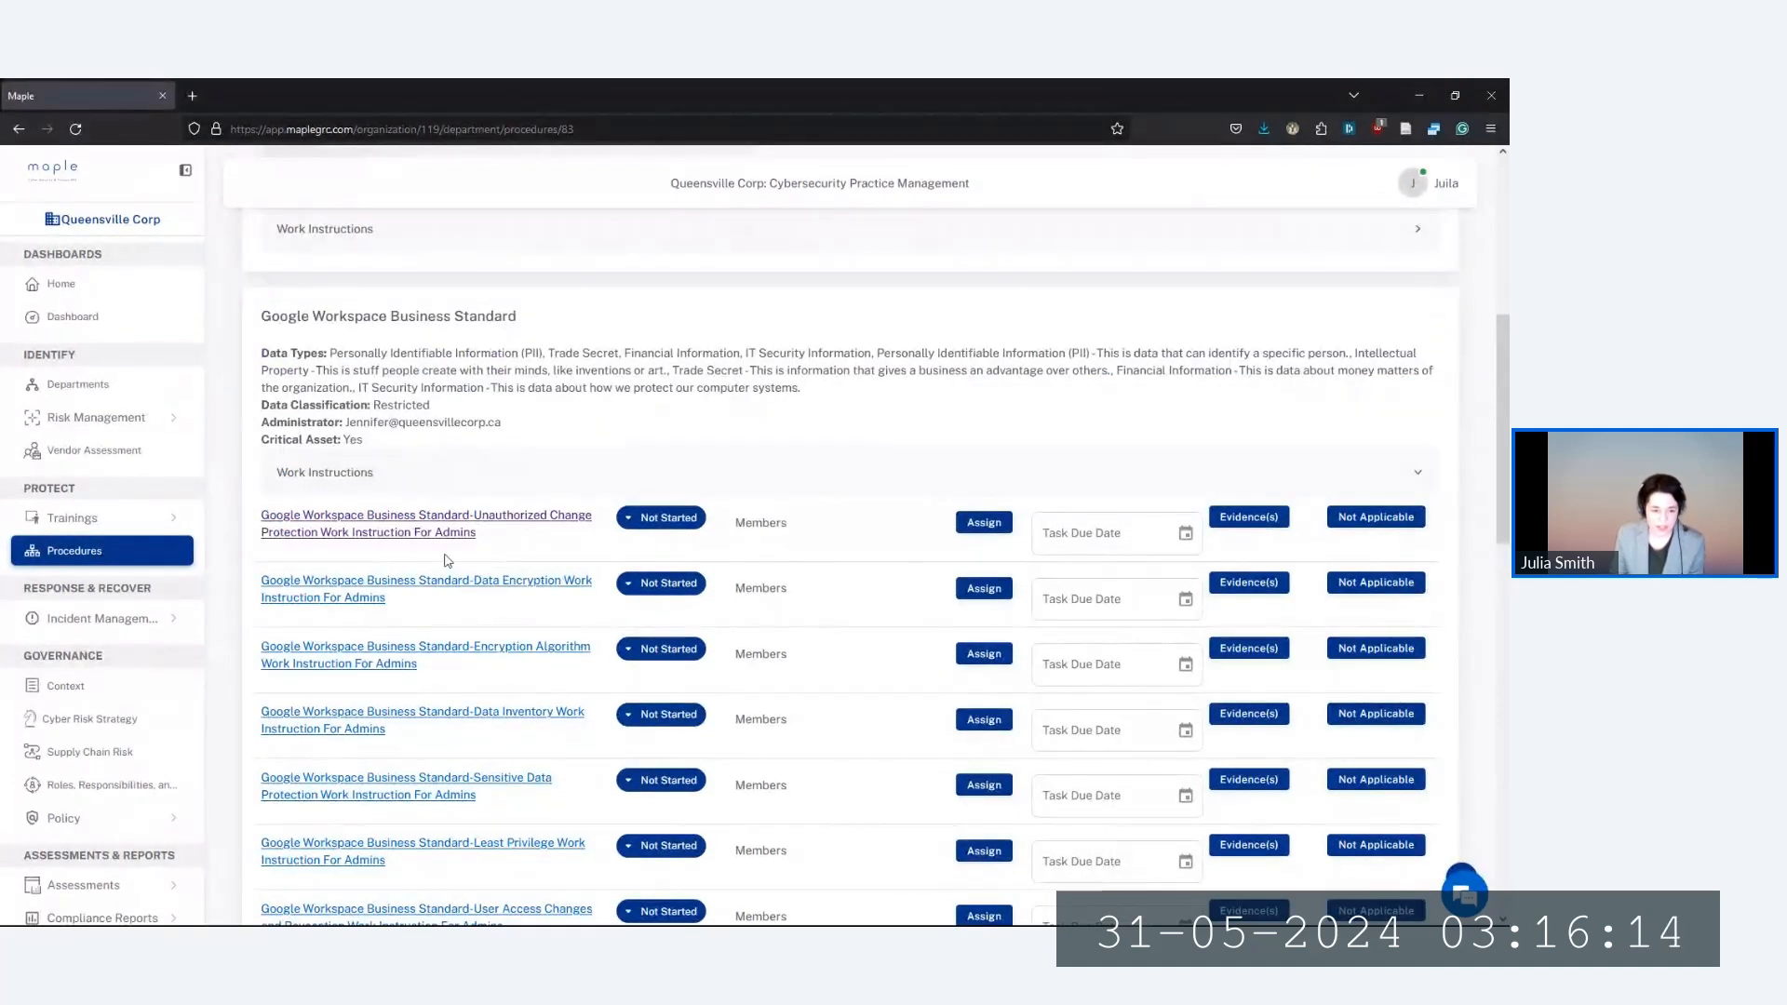
click(382, 531)
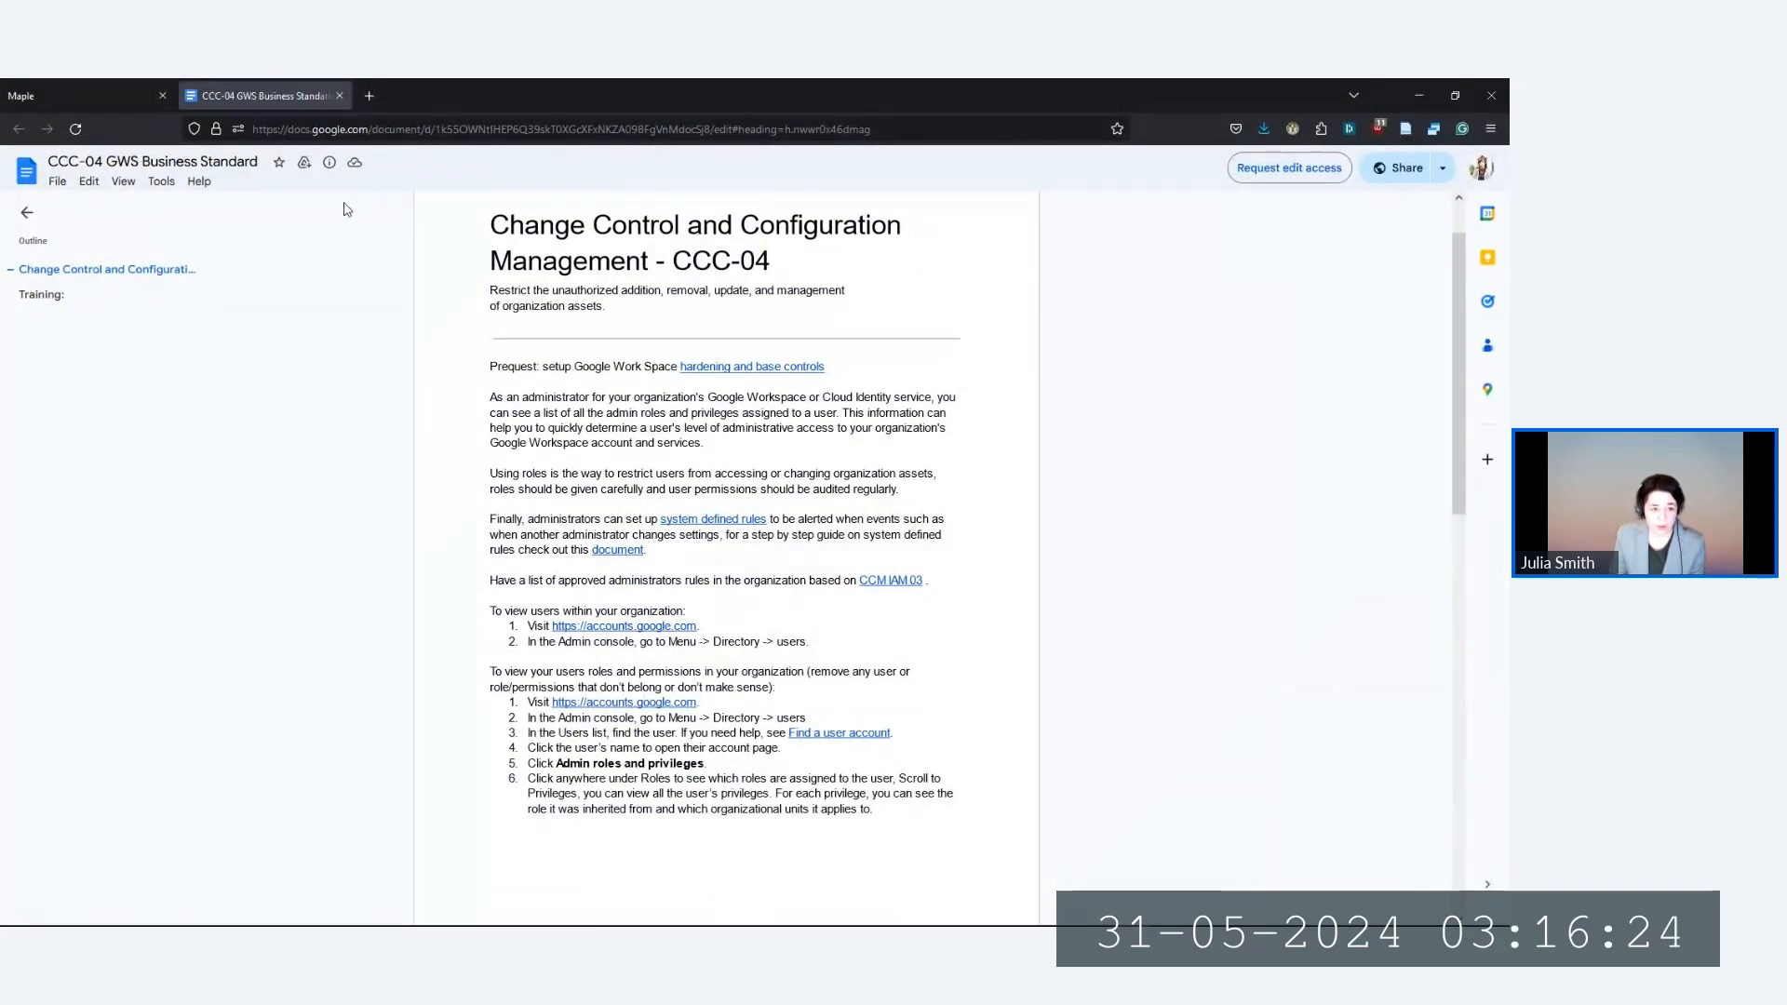
click(341, 96)
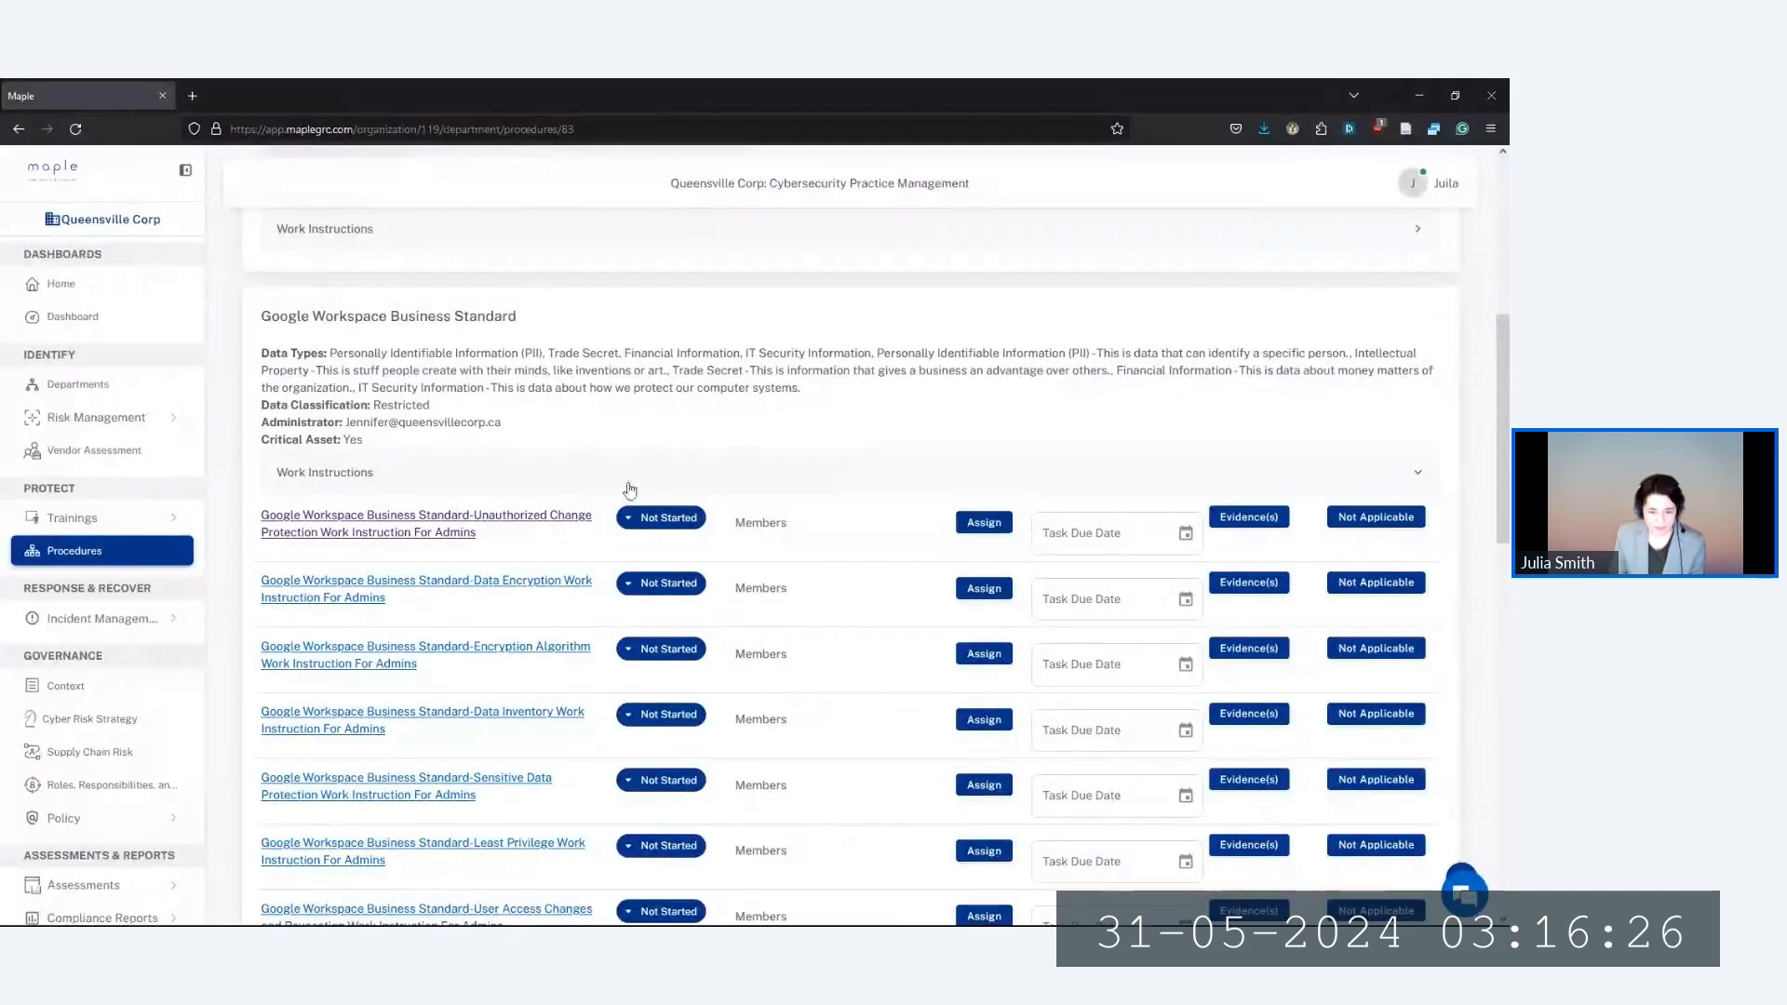
Set the Unauthorized Change Protection work instruction's status to In Progress
click(659, 519)
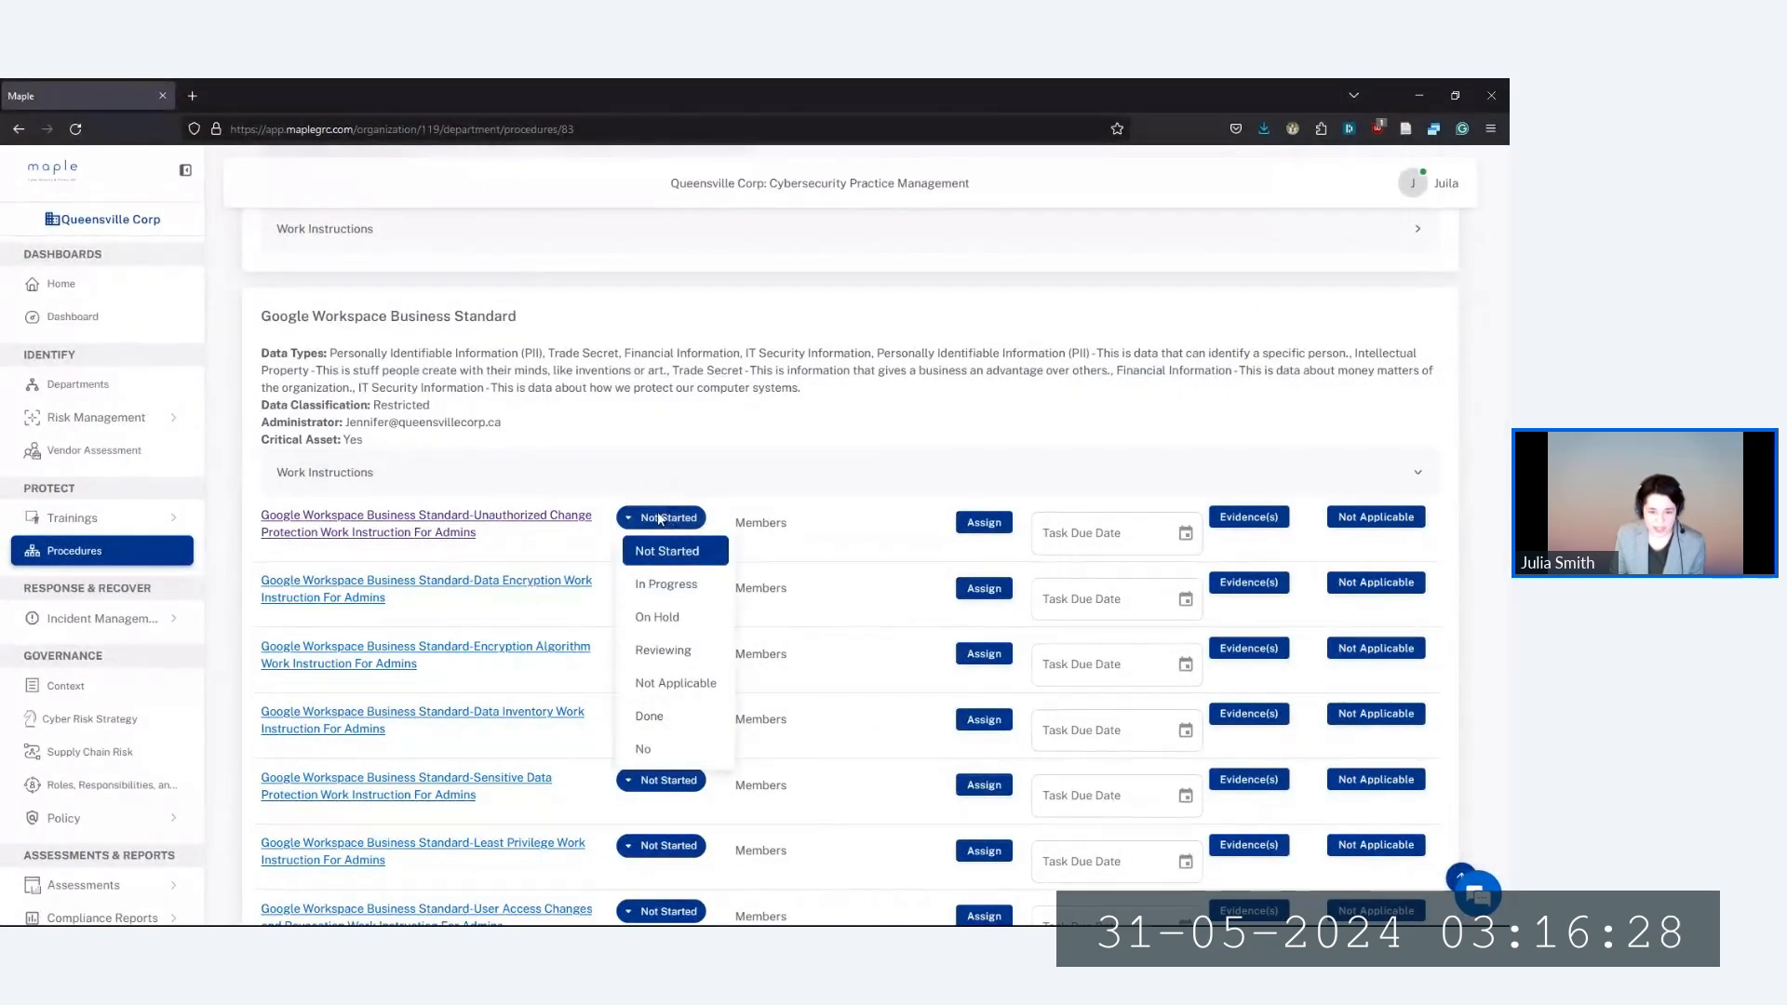
click(672, 617)
click(652, 518)
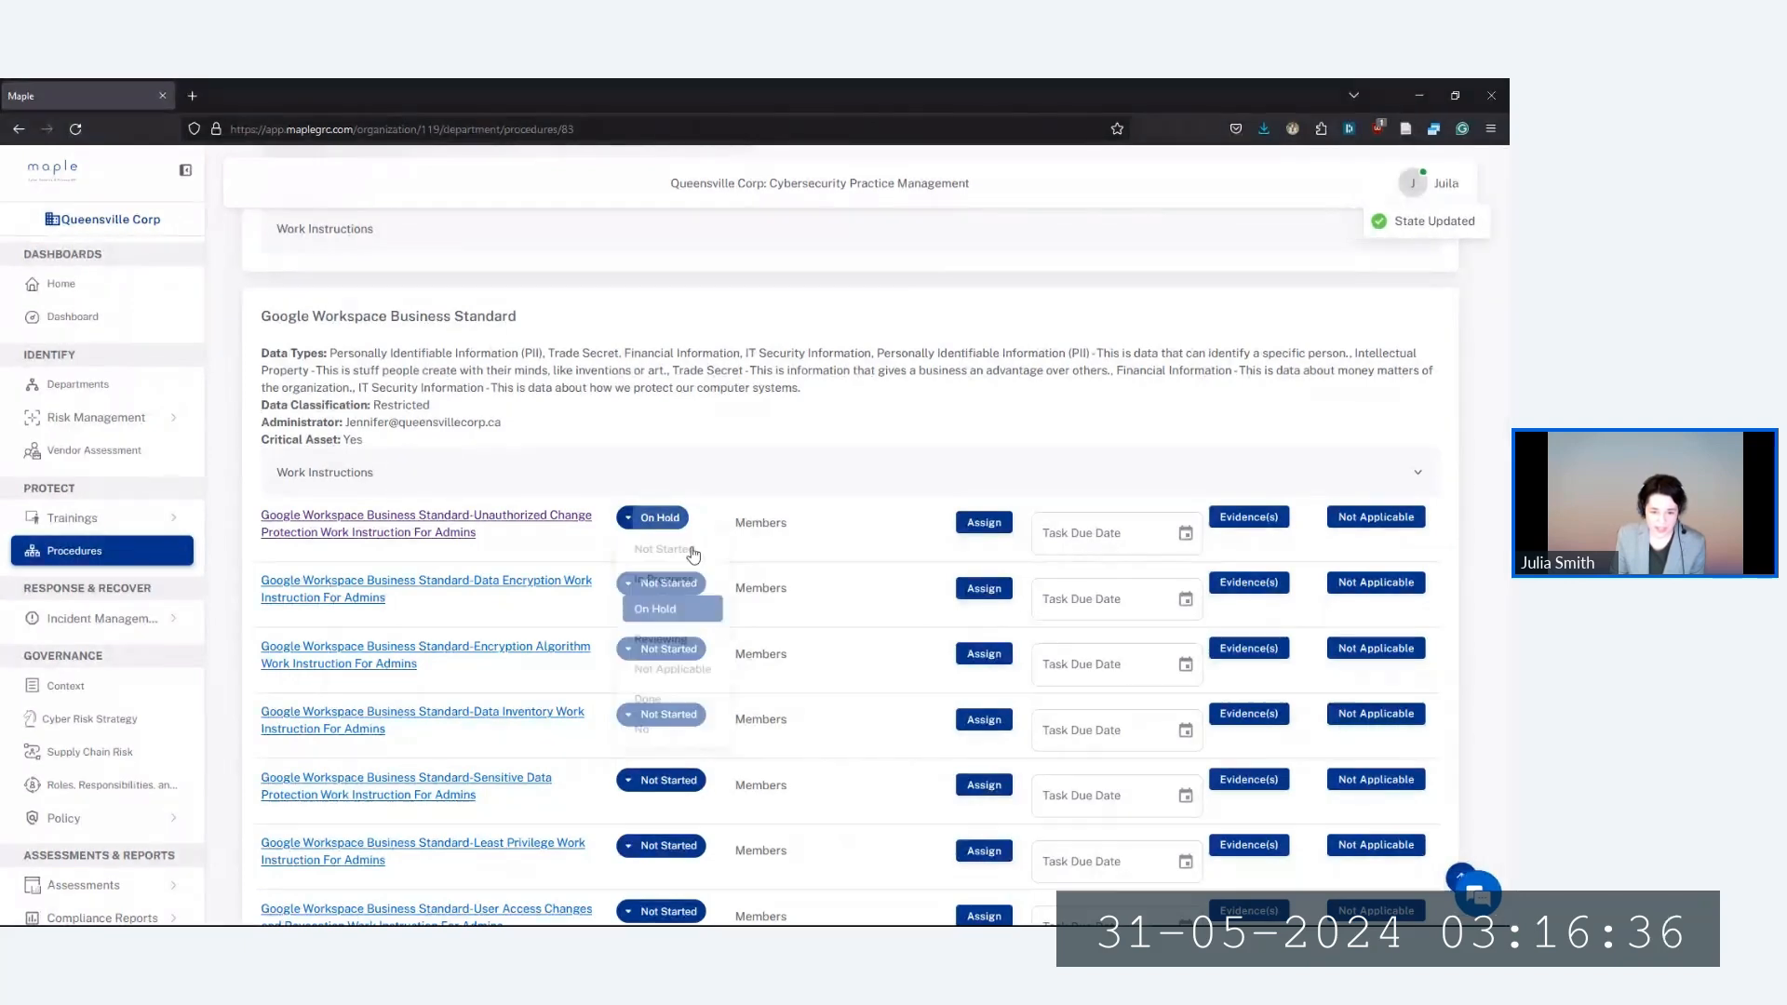
click(794, 550)
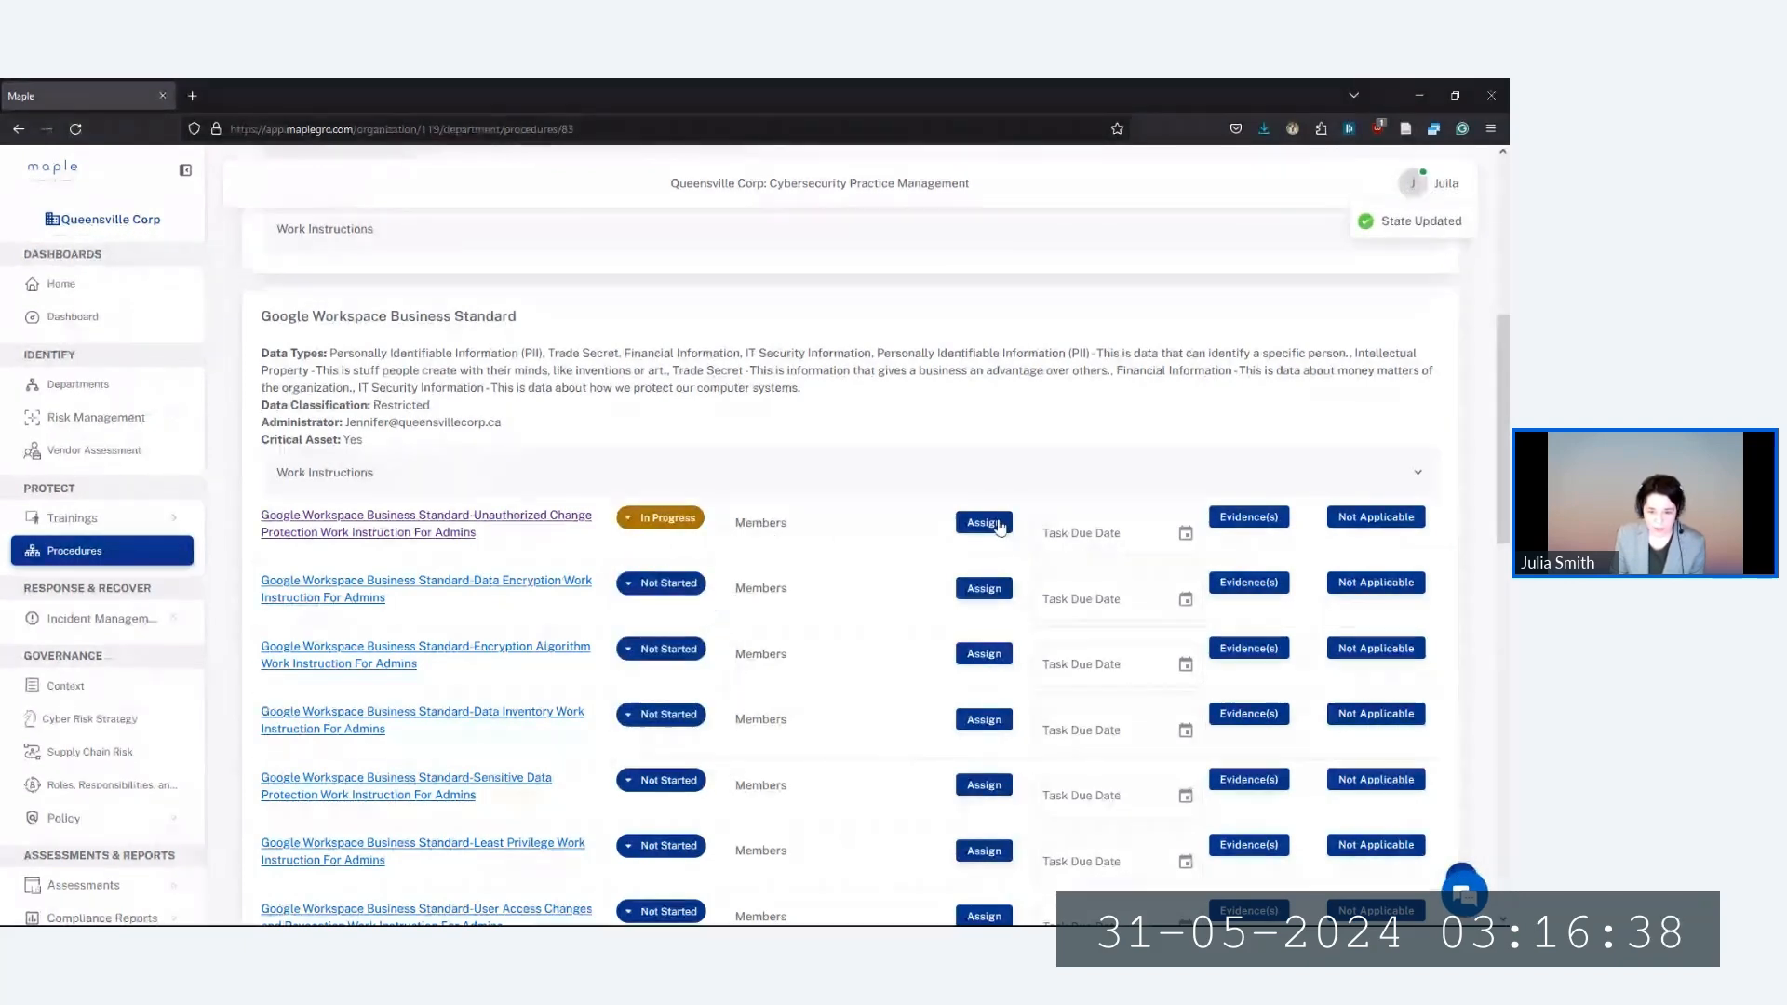
Assign the second listed team member to the first task and begin setting its due date
click(984, 522)
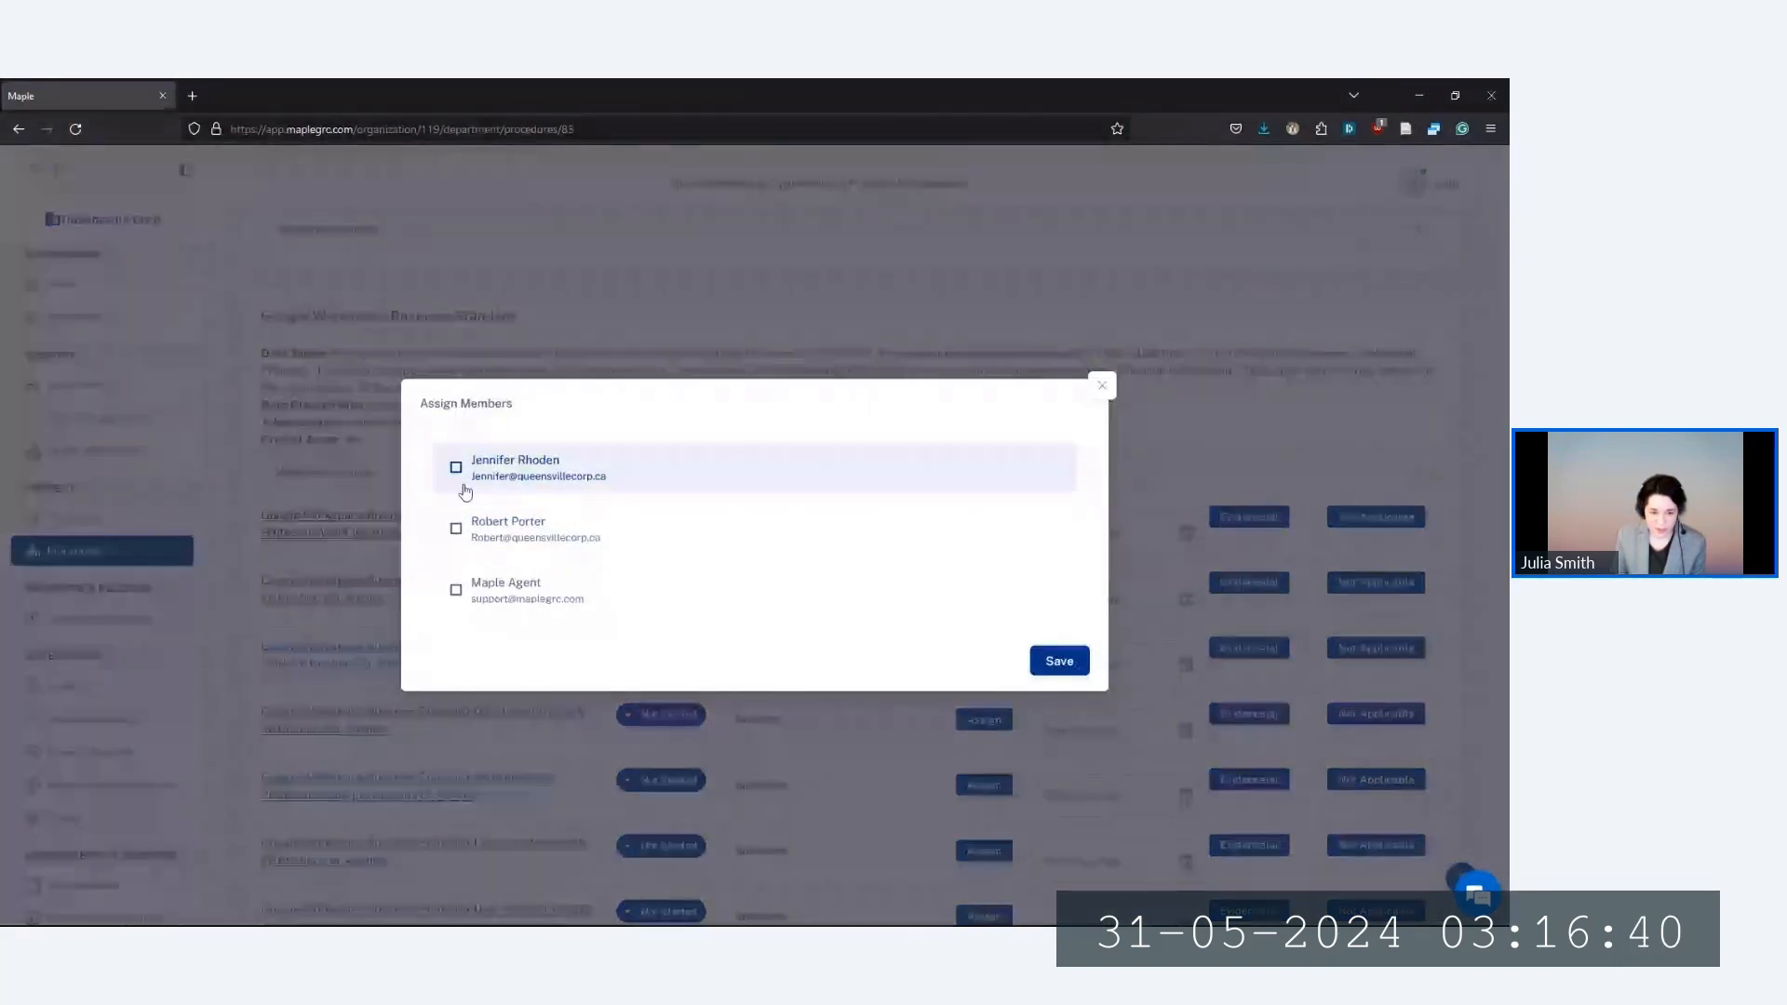
click(456, 529)
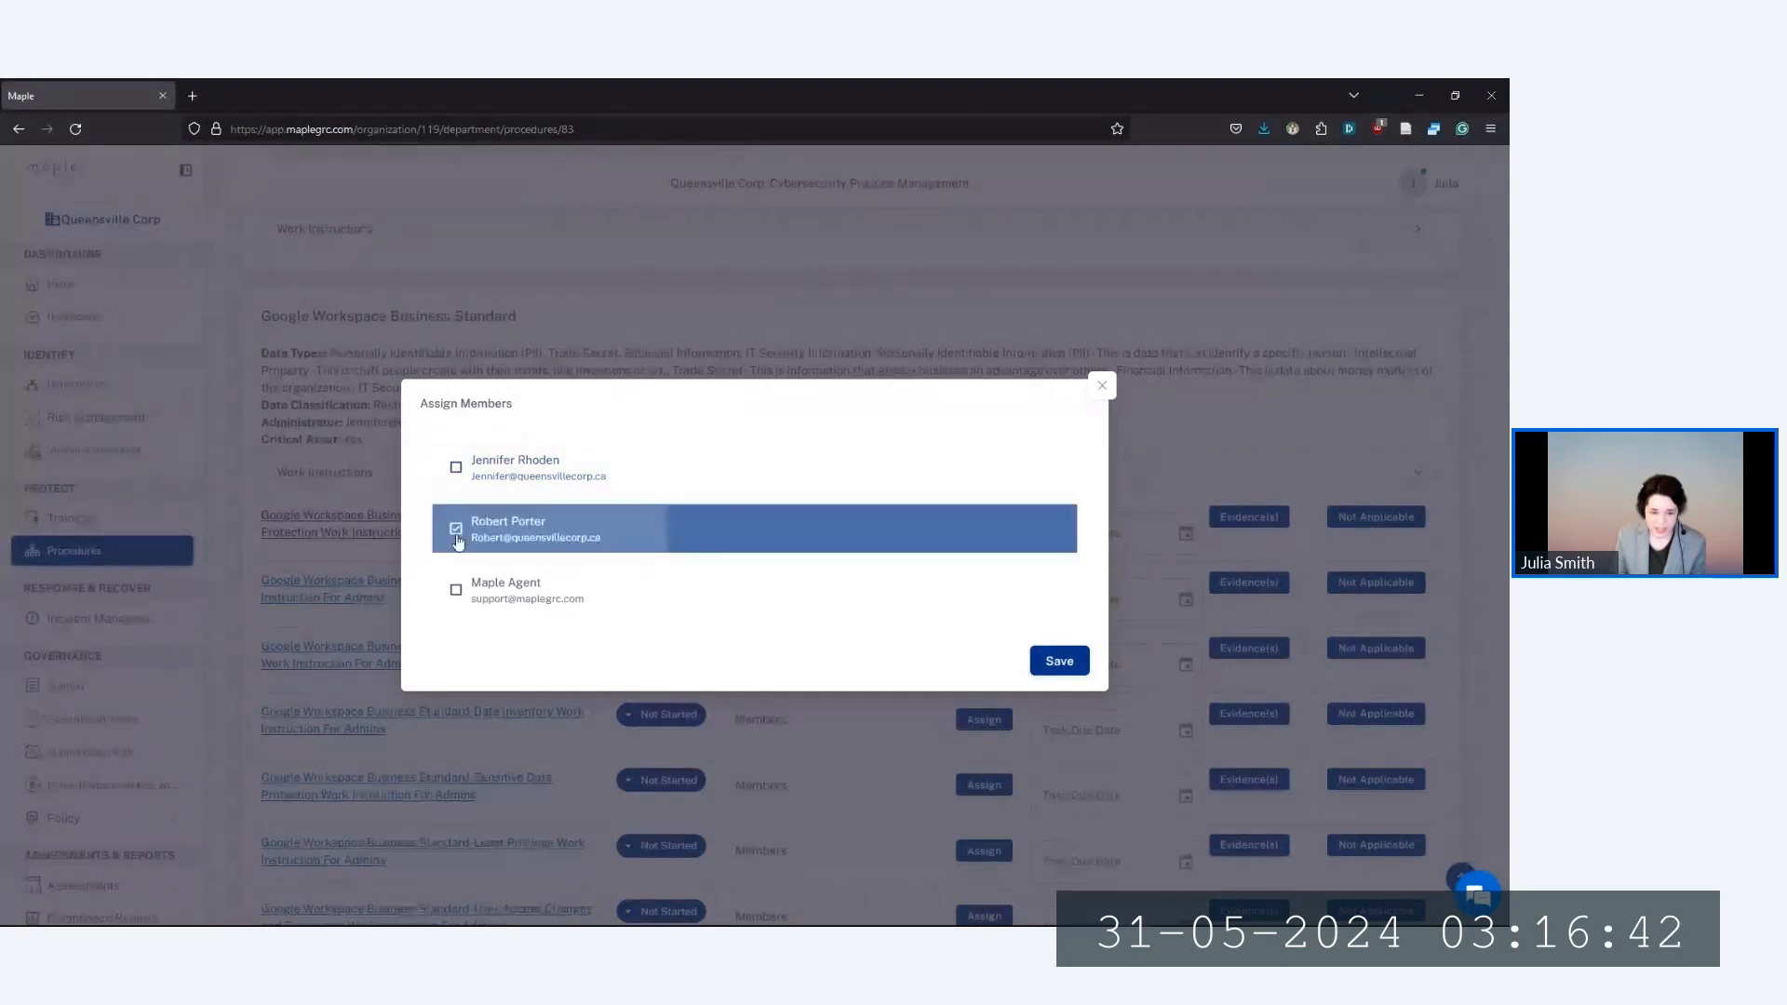
click(1059, 660)
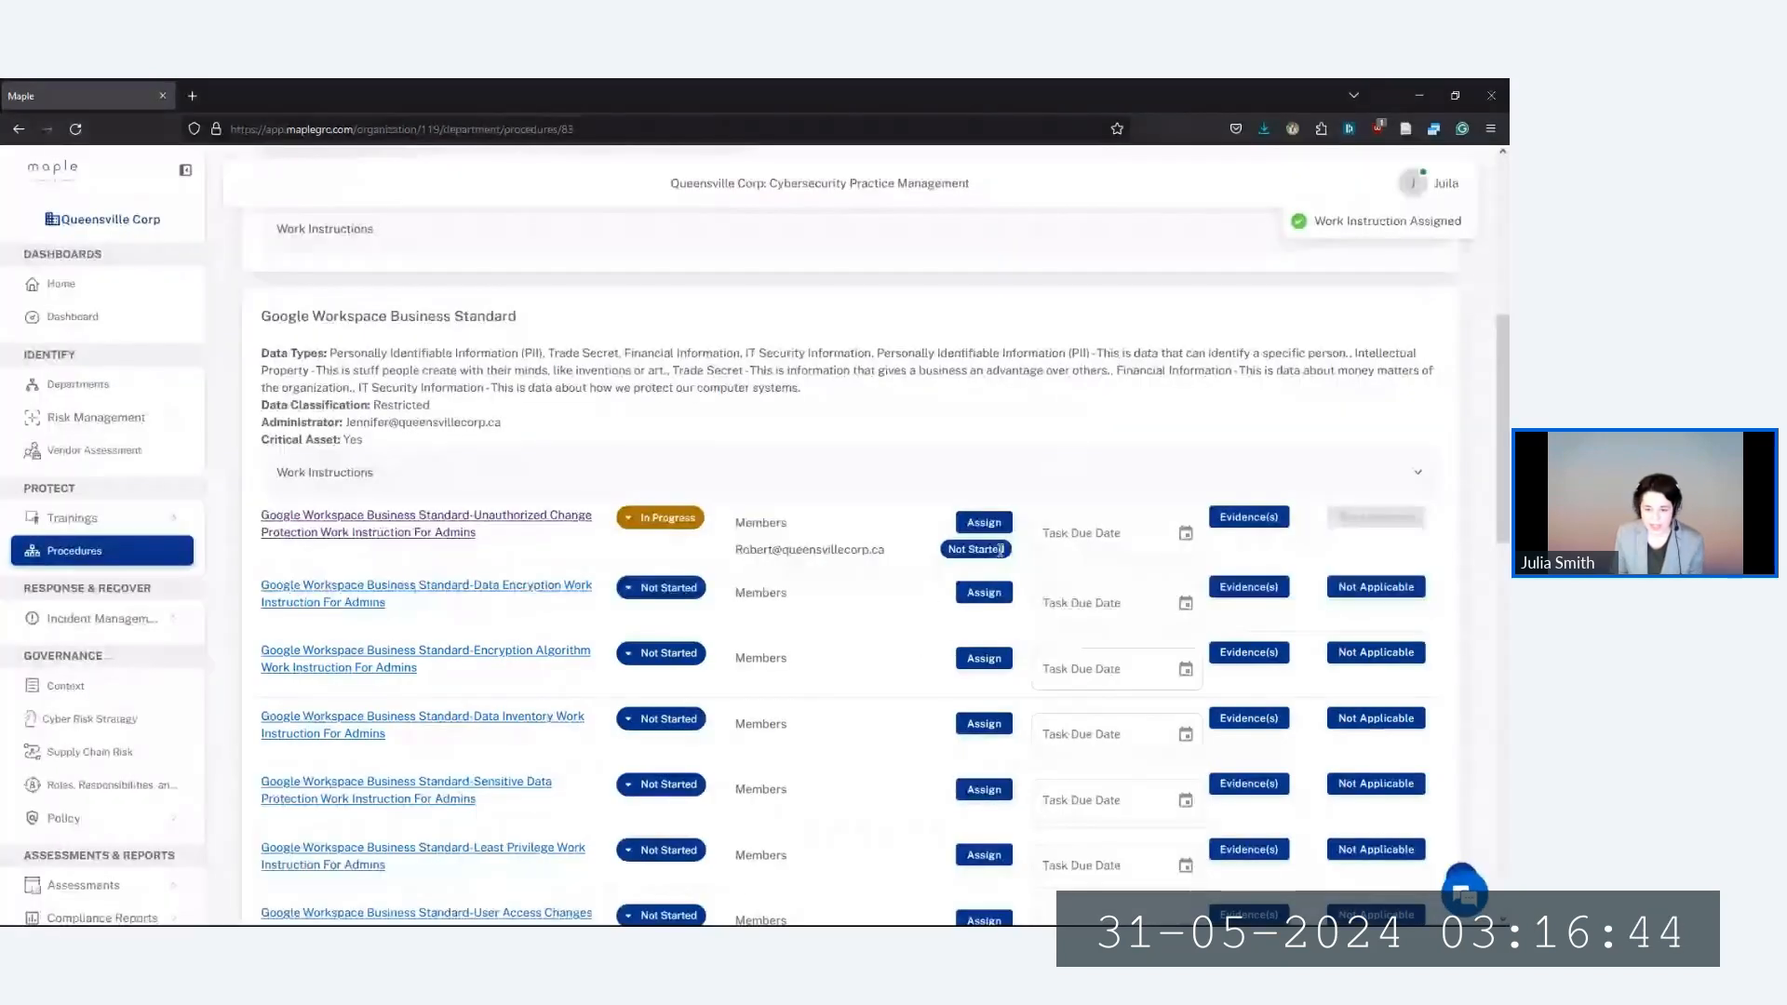
click(1125, 535)
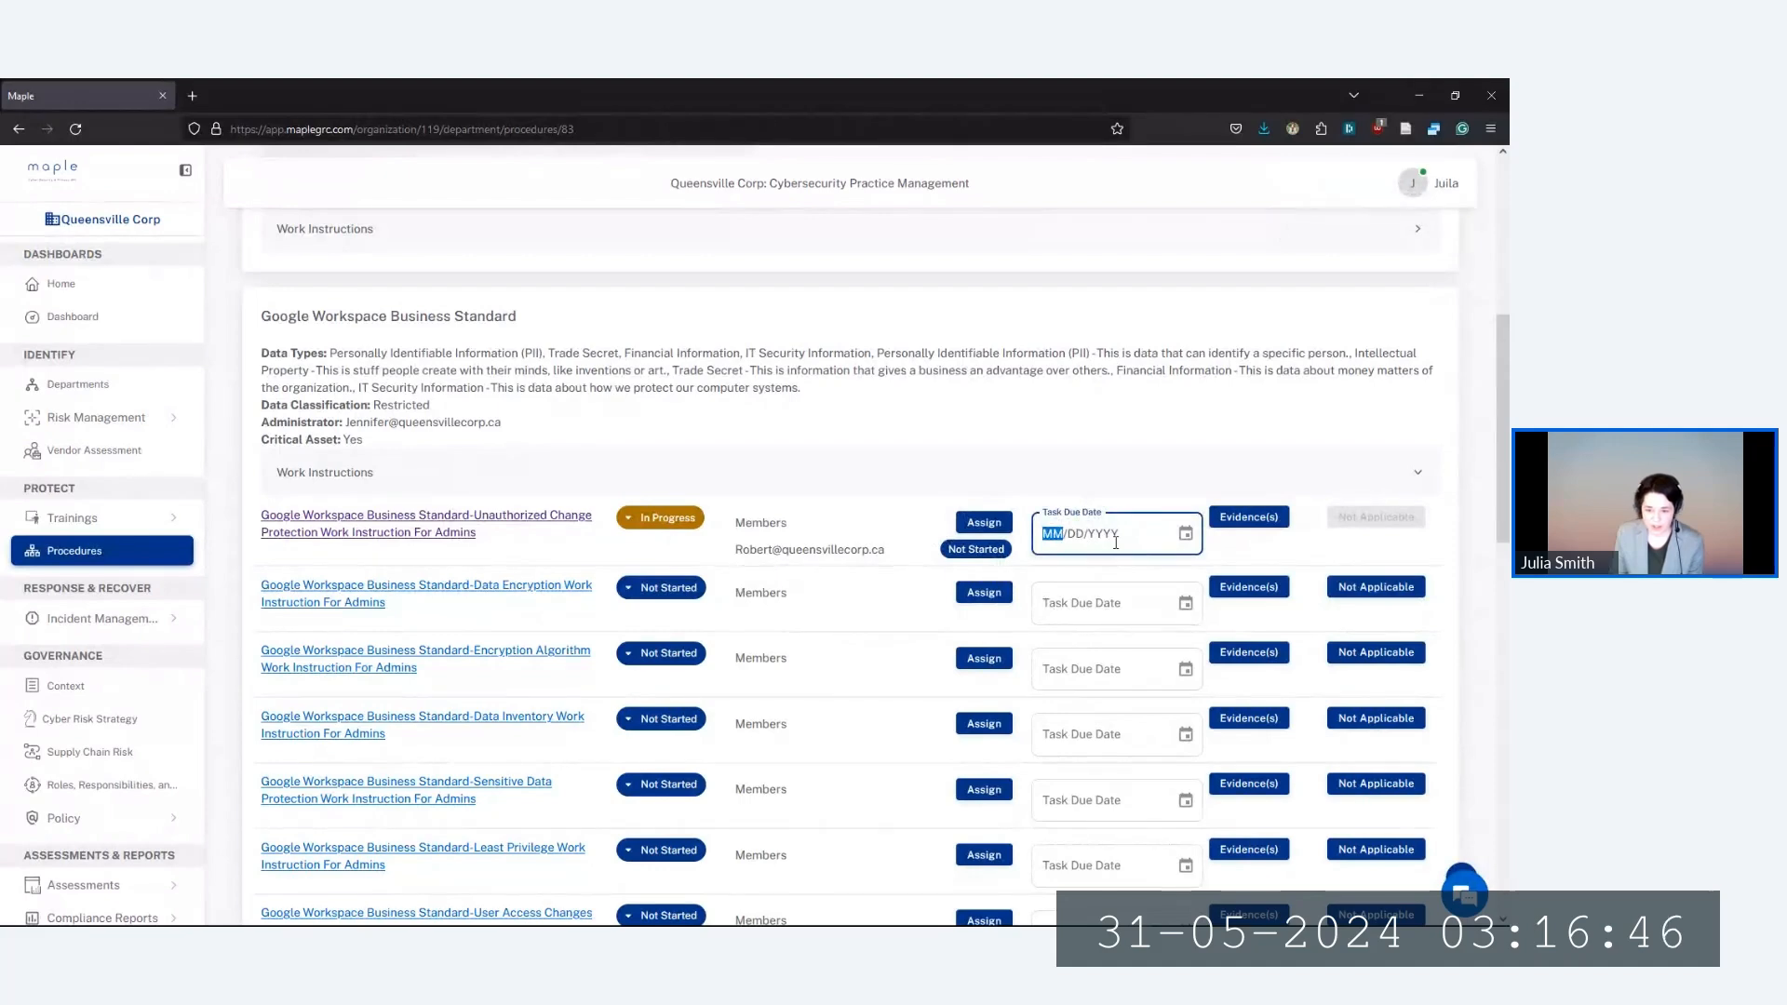
Re-expand the Google Workspace work instructions and open the first instruction's evidence
click(1055, 492)
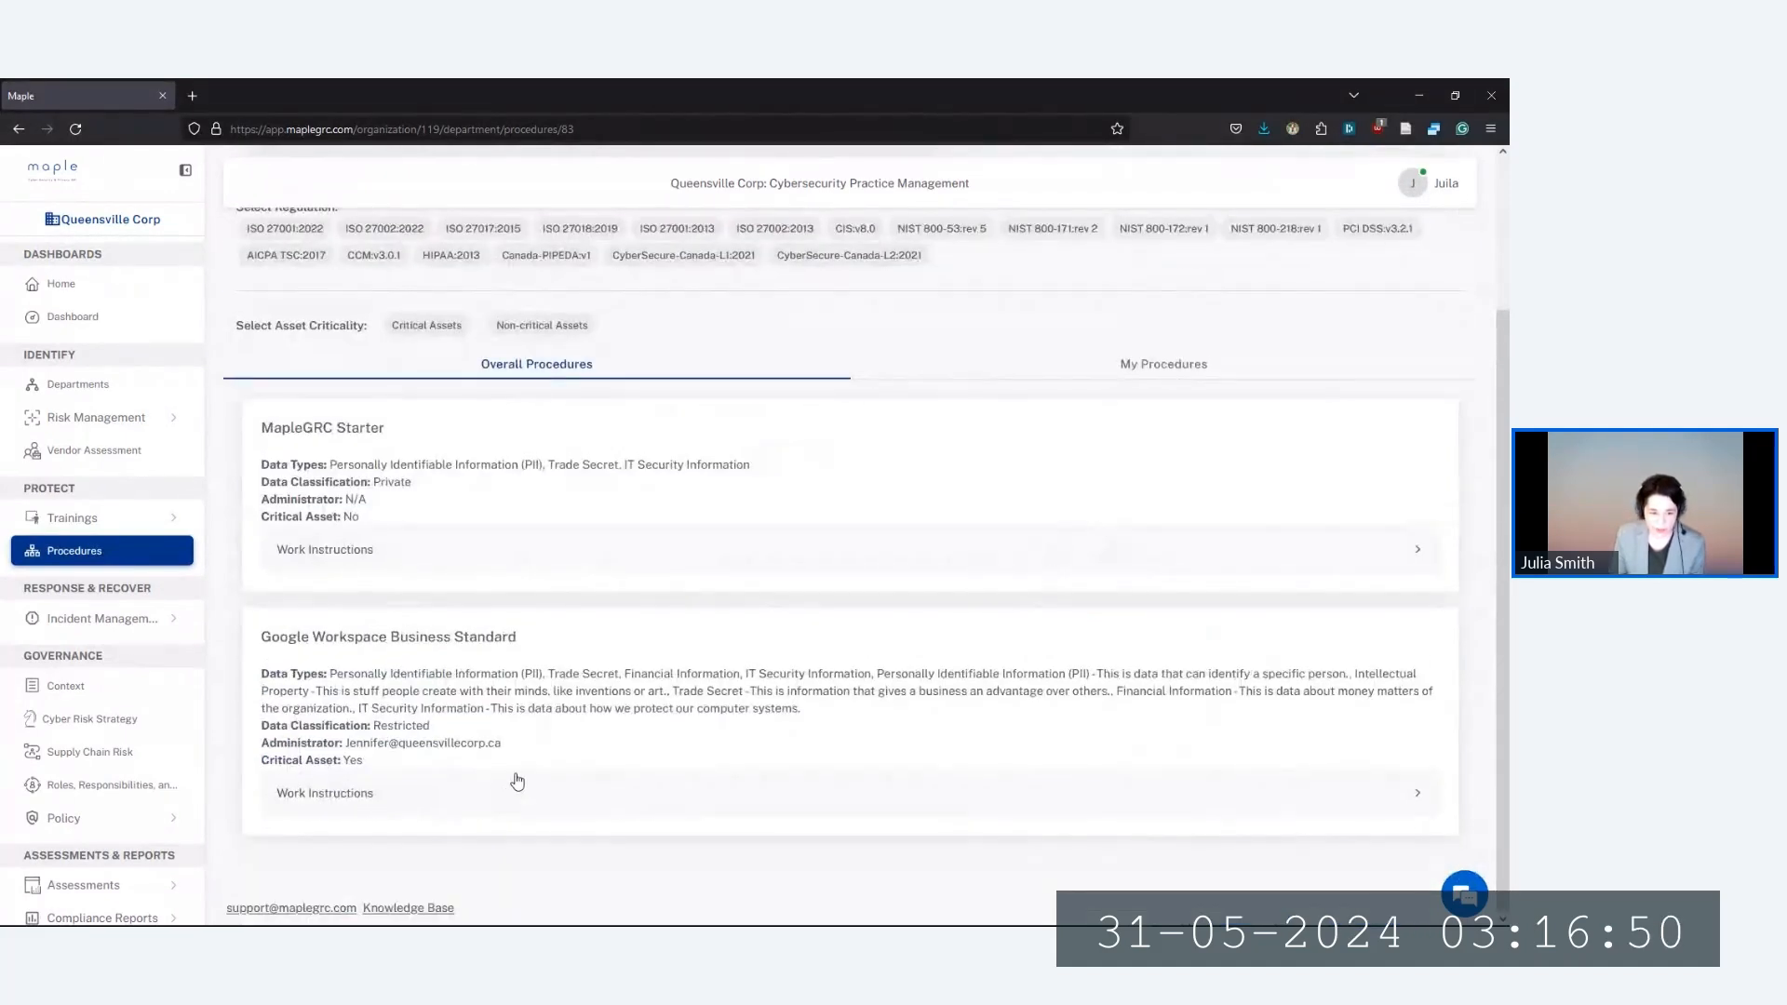
click(579, 793)
scroll(842, 600, down, 3)
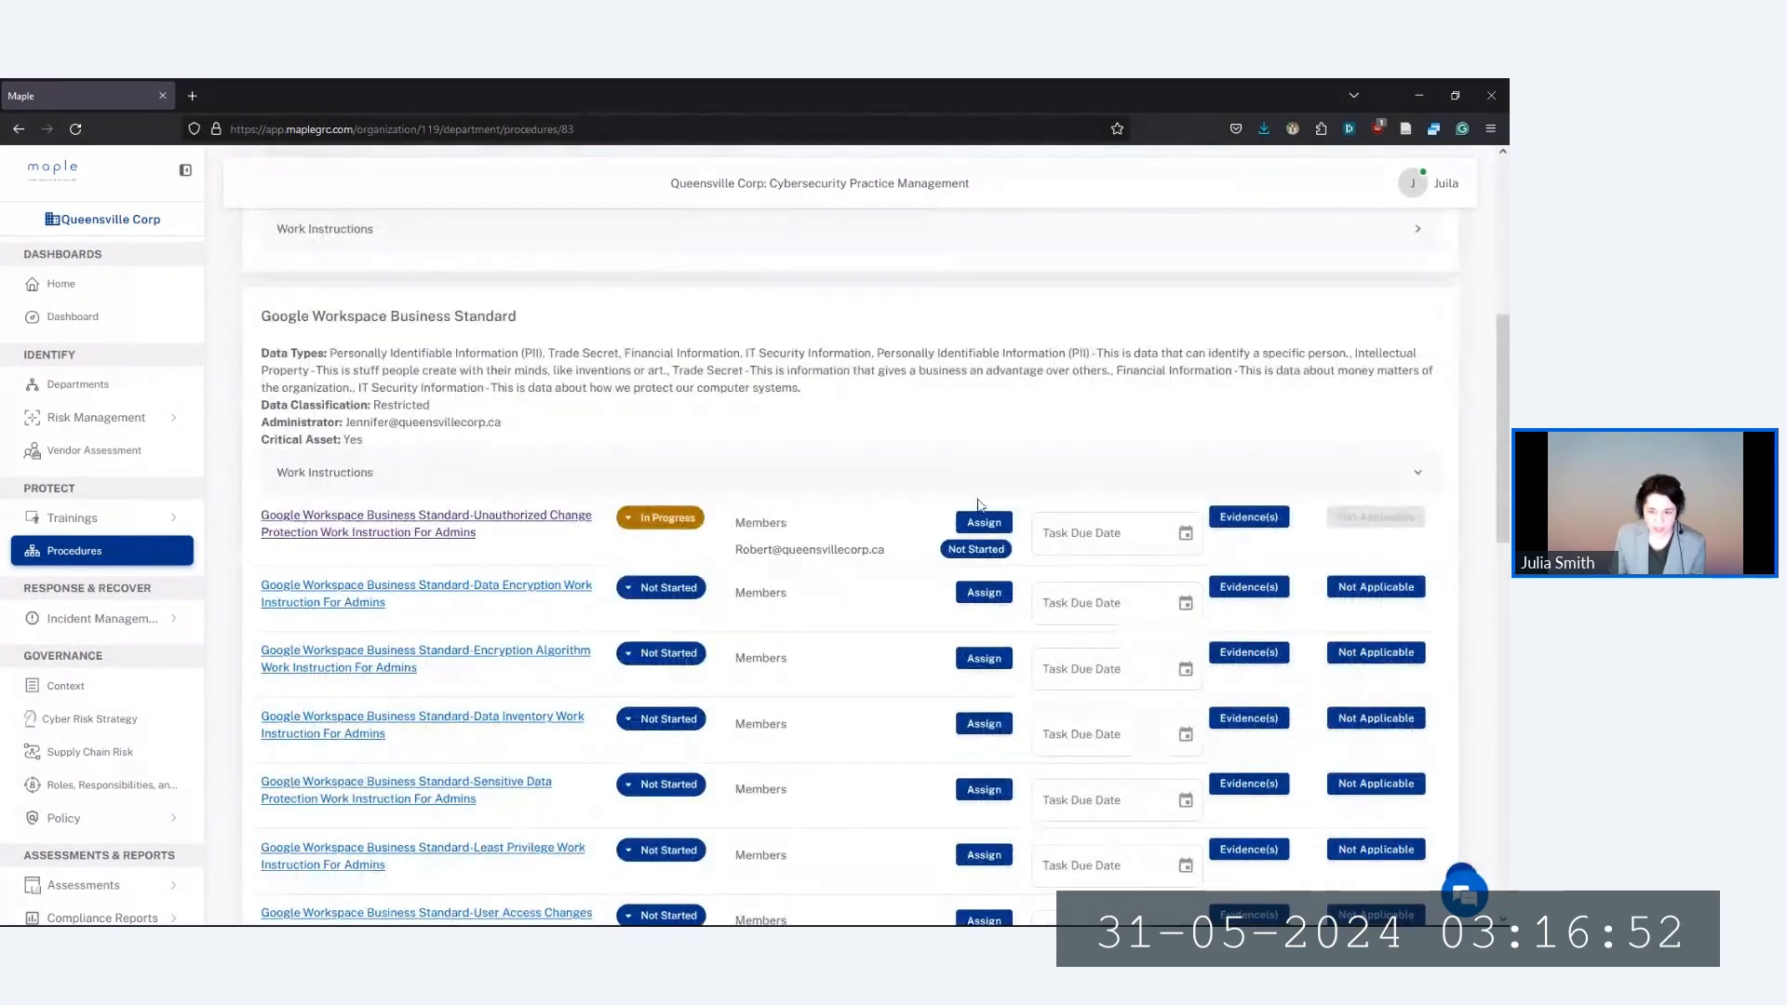
click(1265, 531)
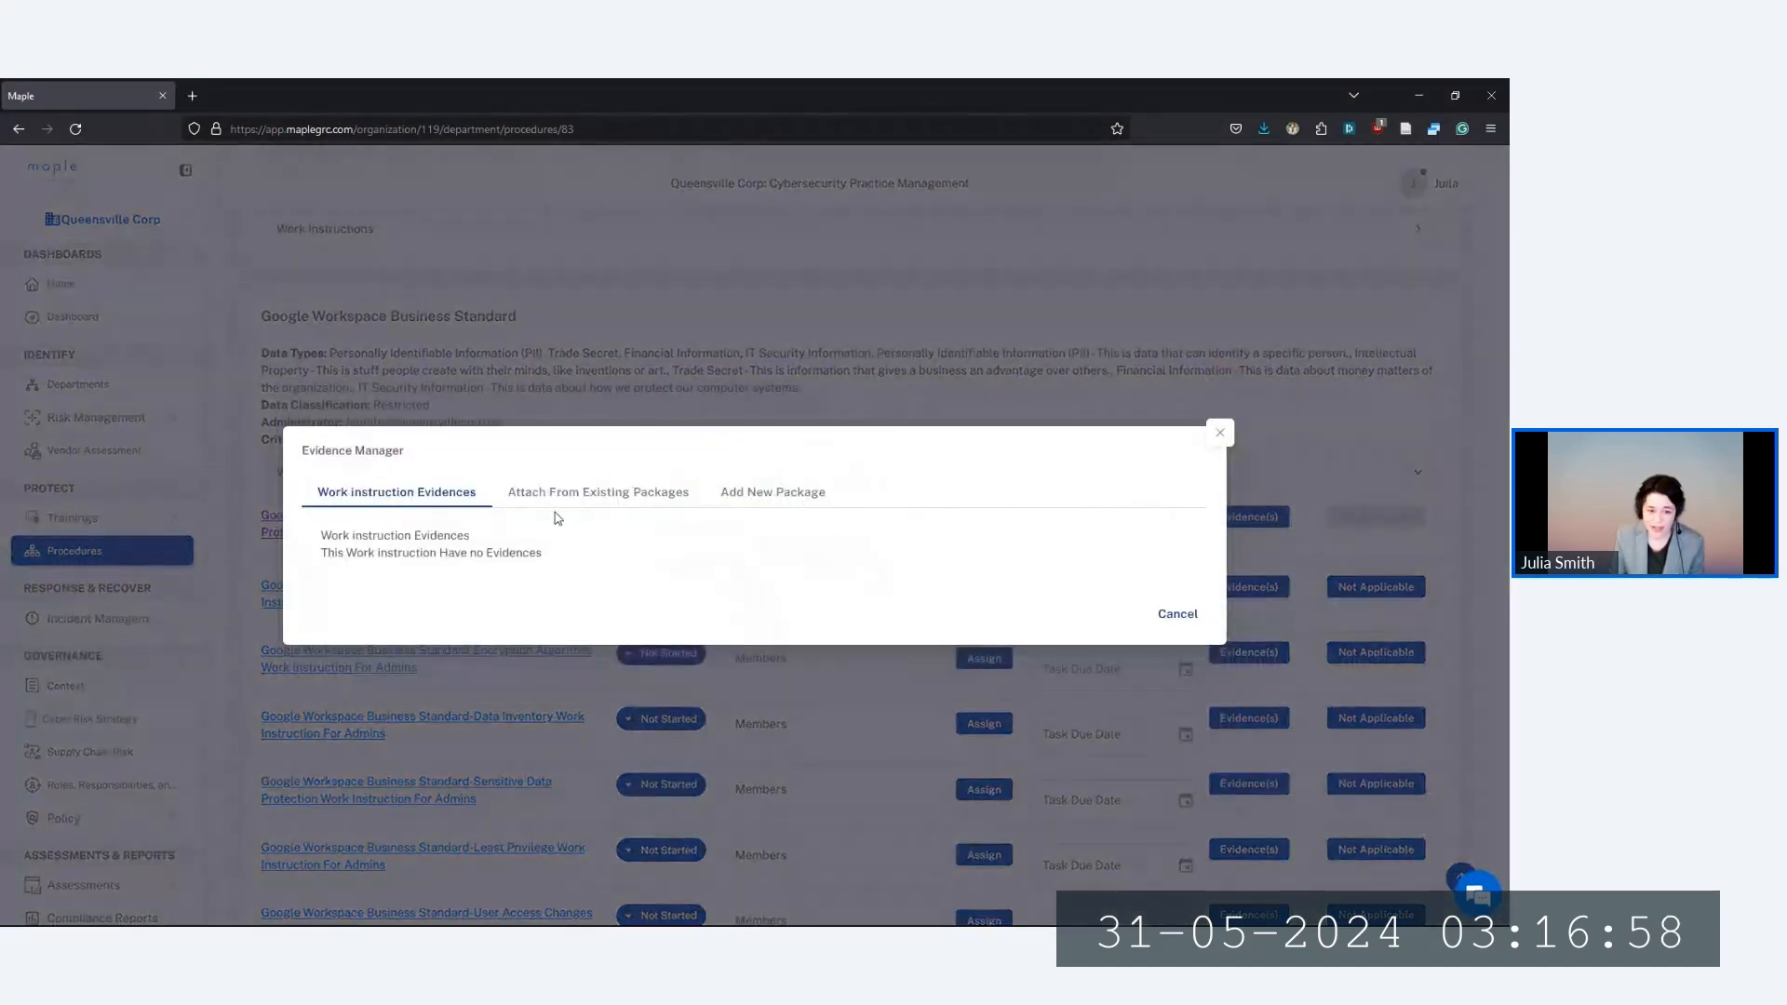
Begin a new evidence package description, then cancel the Evidence Manager without saving
click(771, 494)
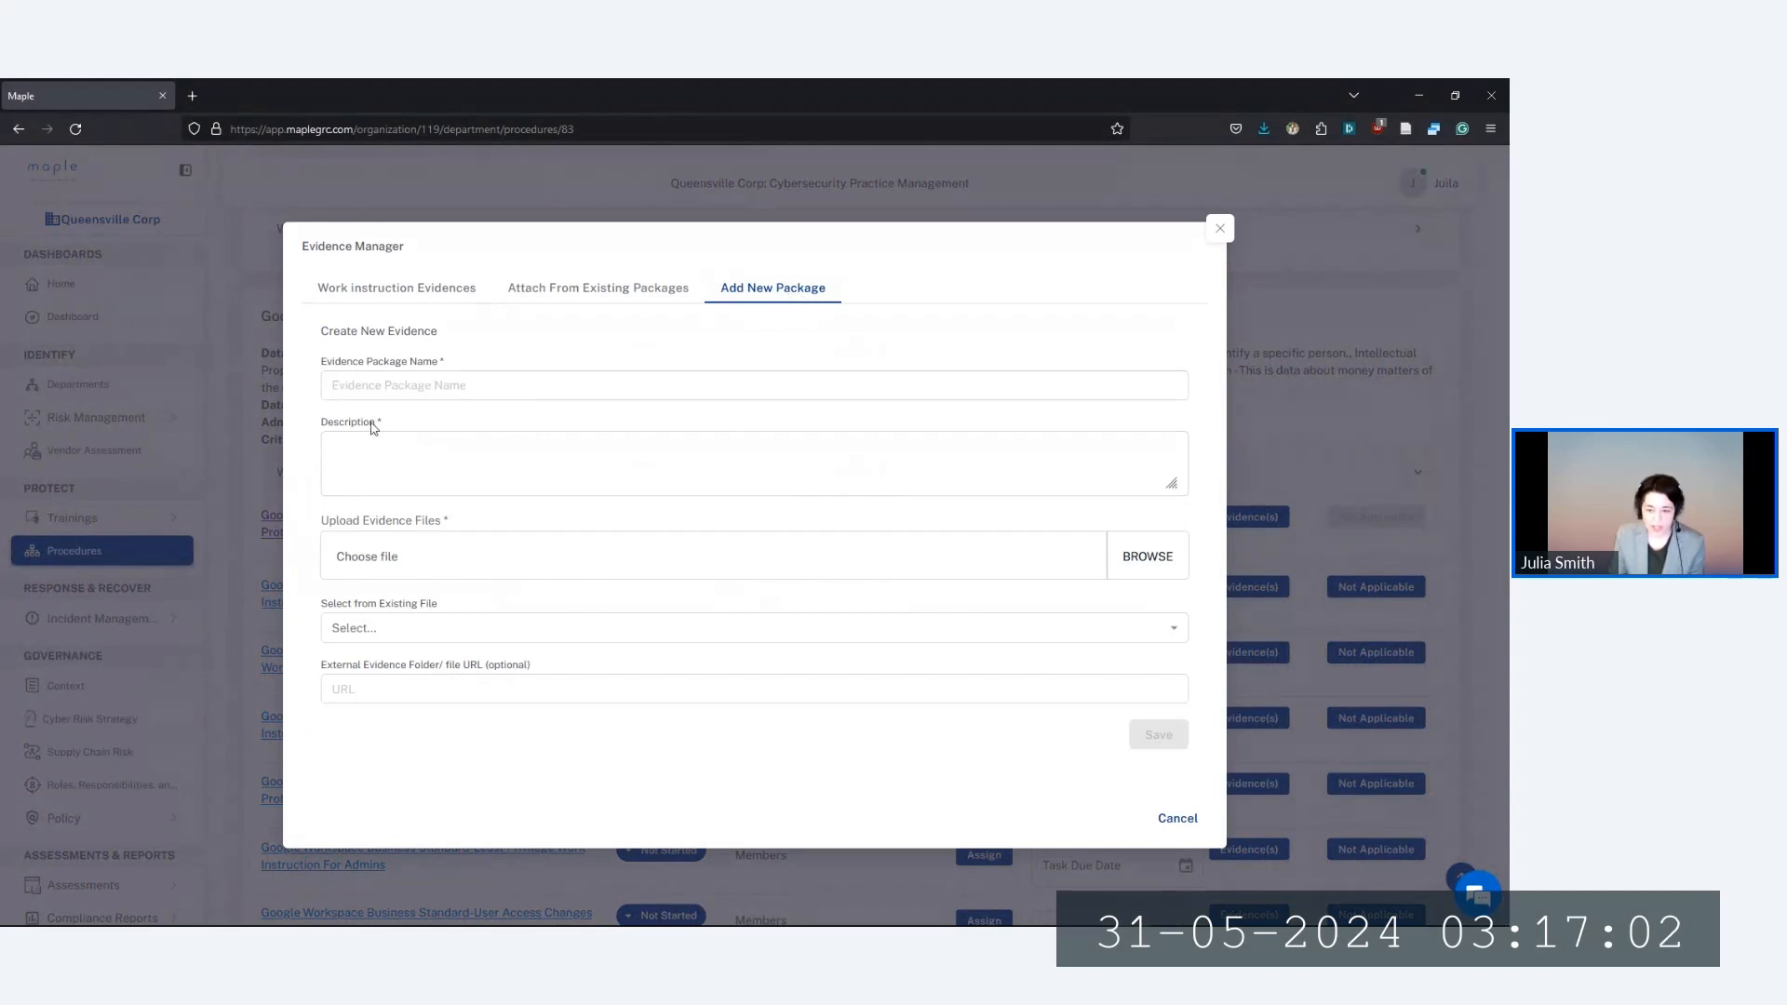
click(436, 465)
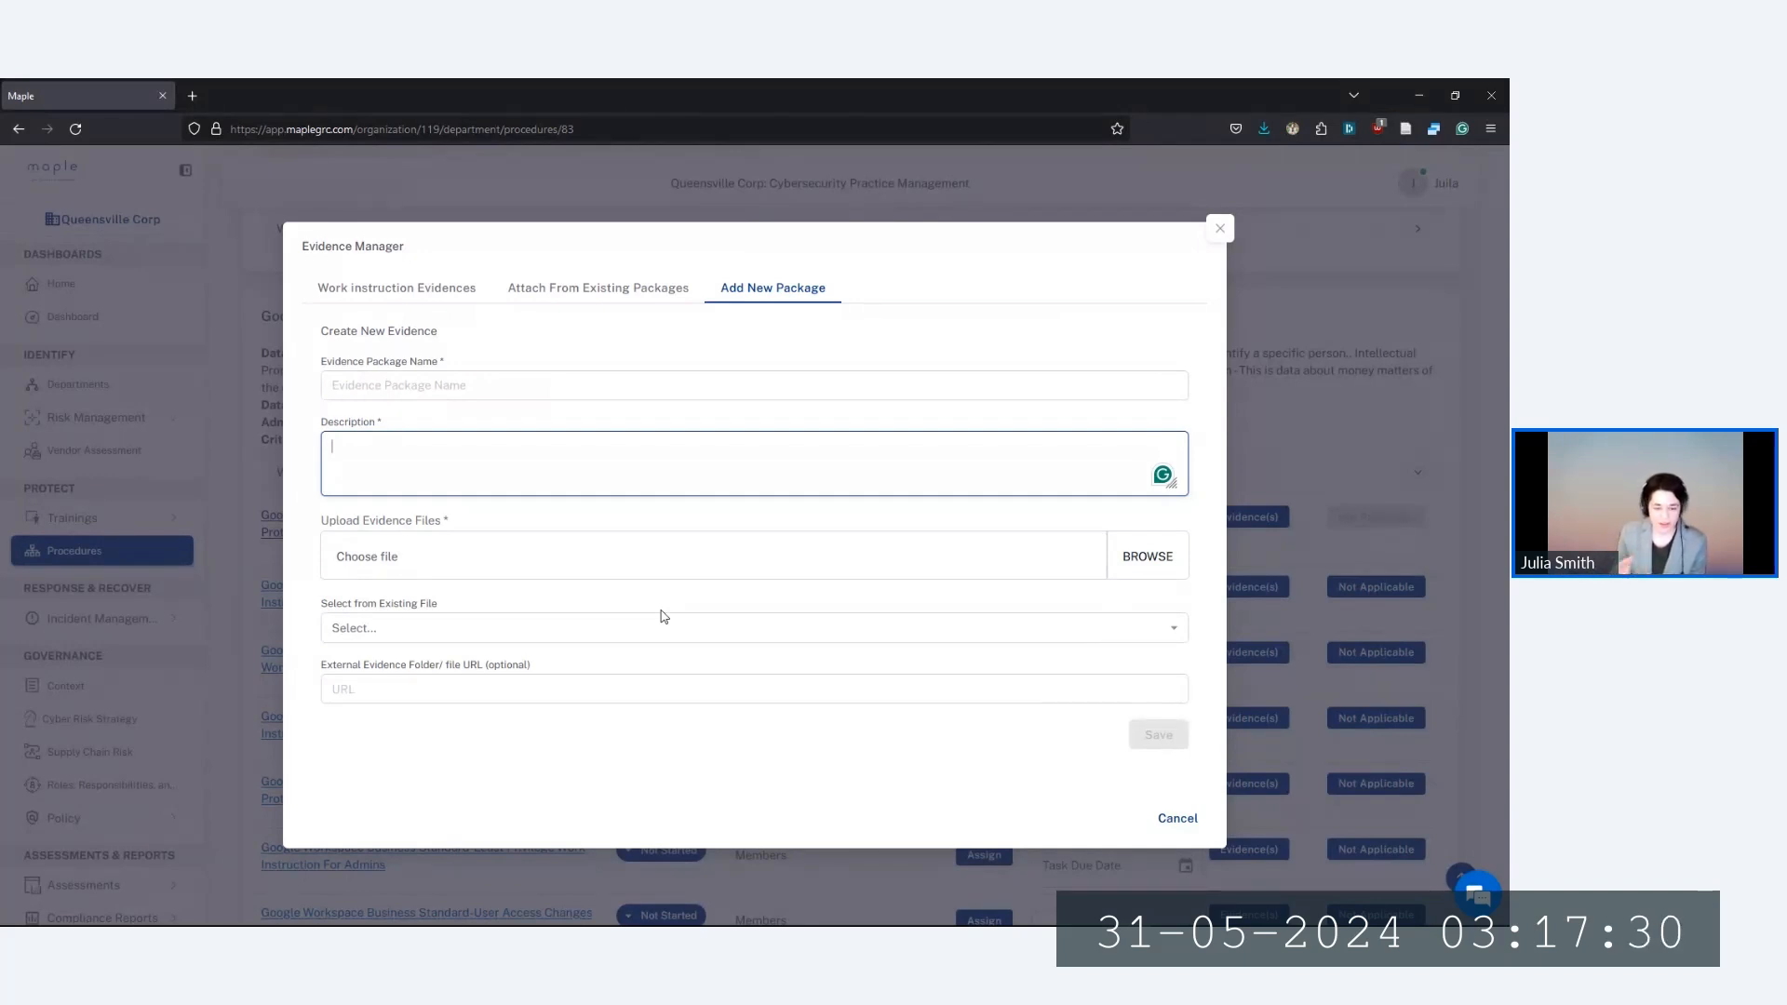
click(1222, 241)
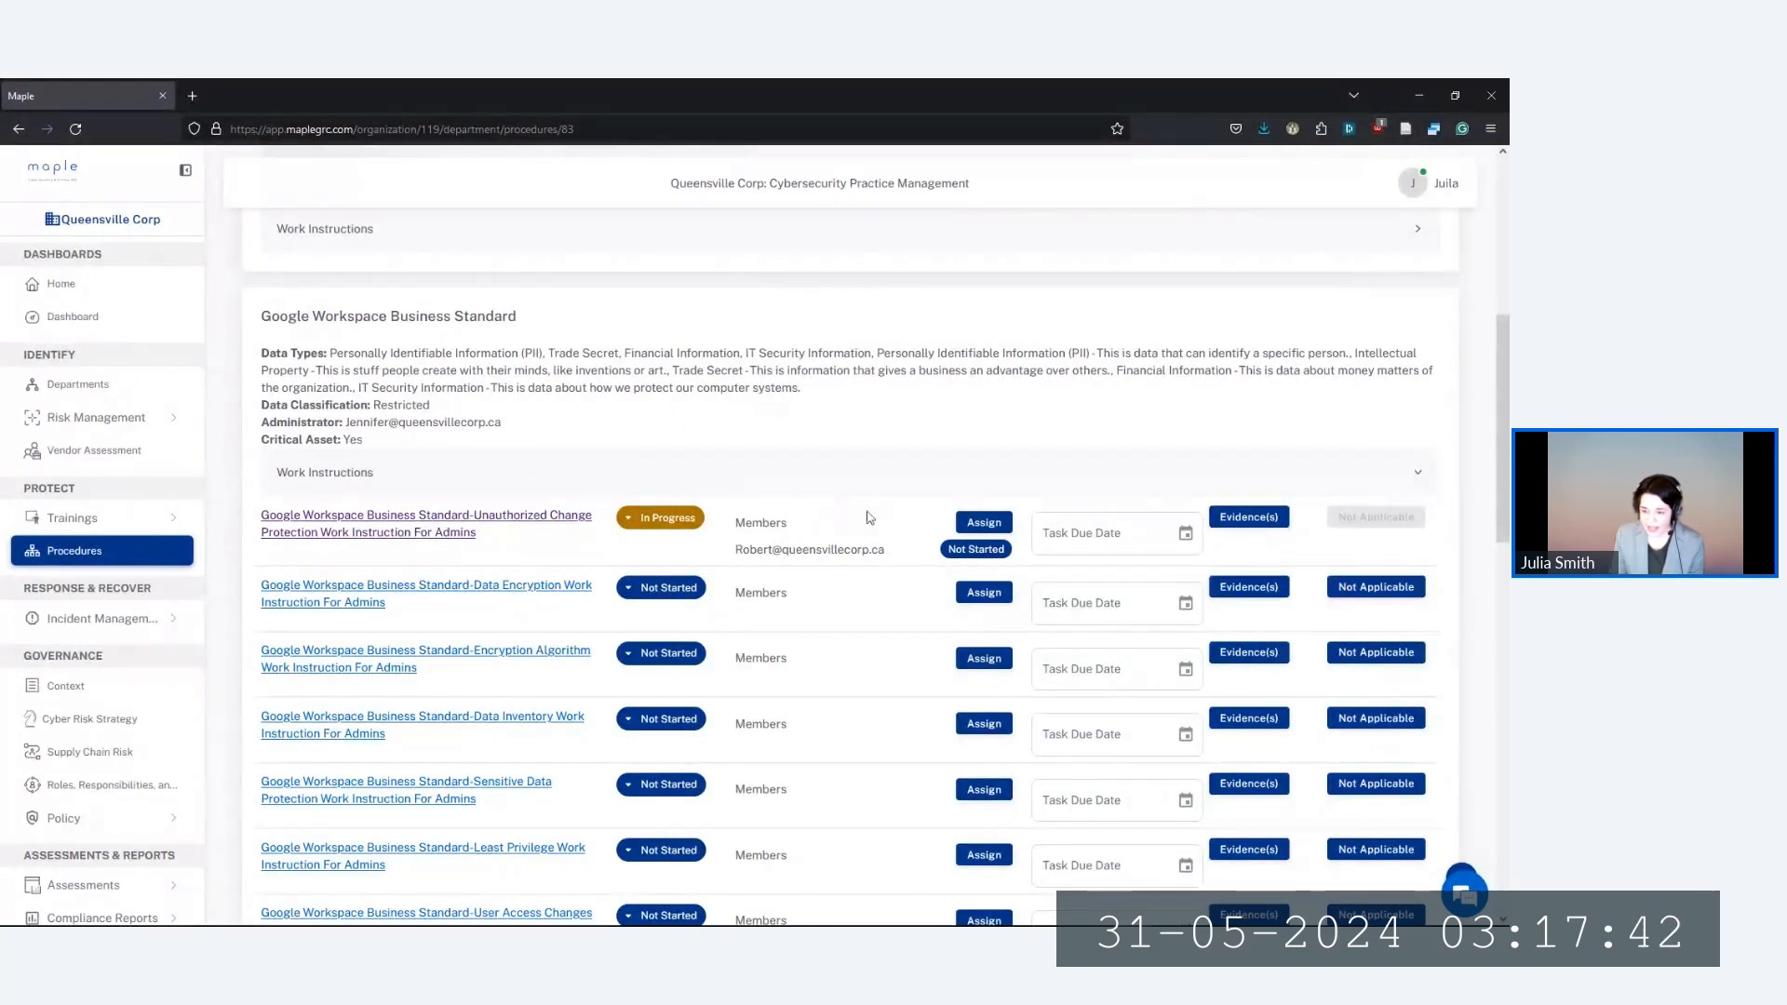
Open the General Training catalogue under Trainings in the sidebar
scroll(847, 527, down, 1)
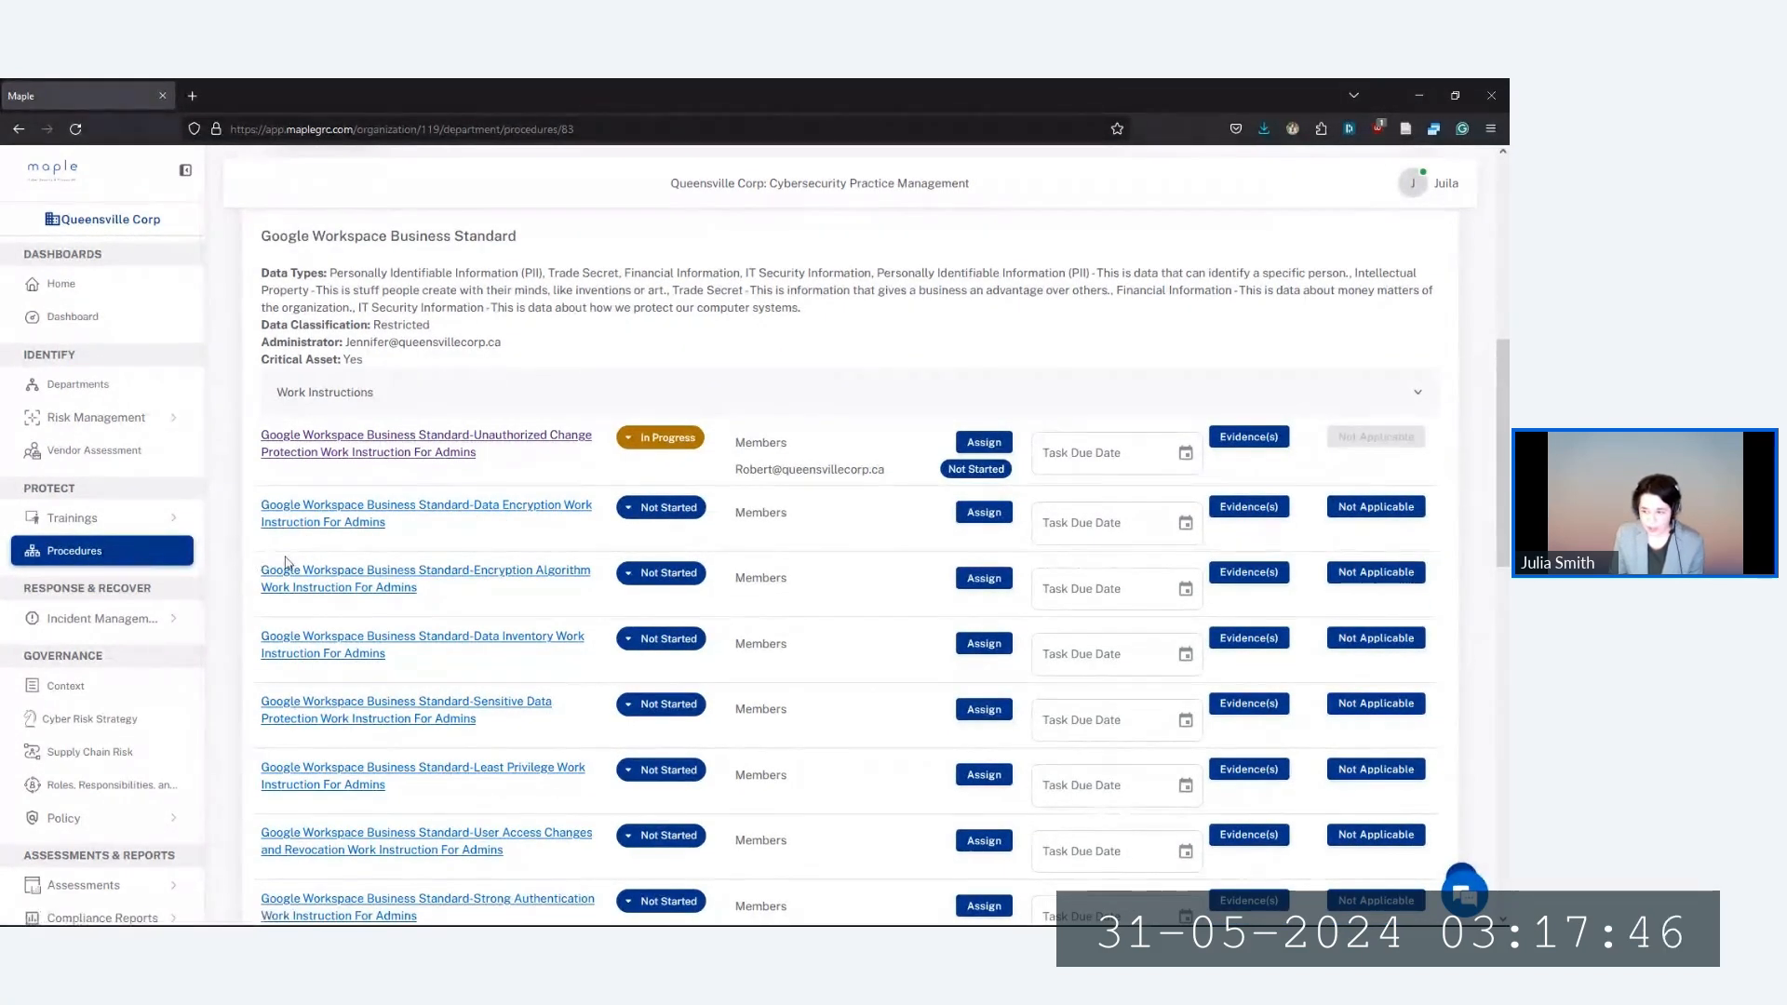
click(149, 518)
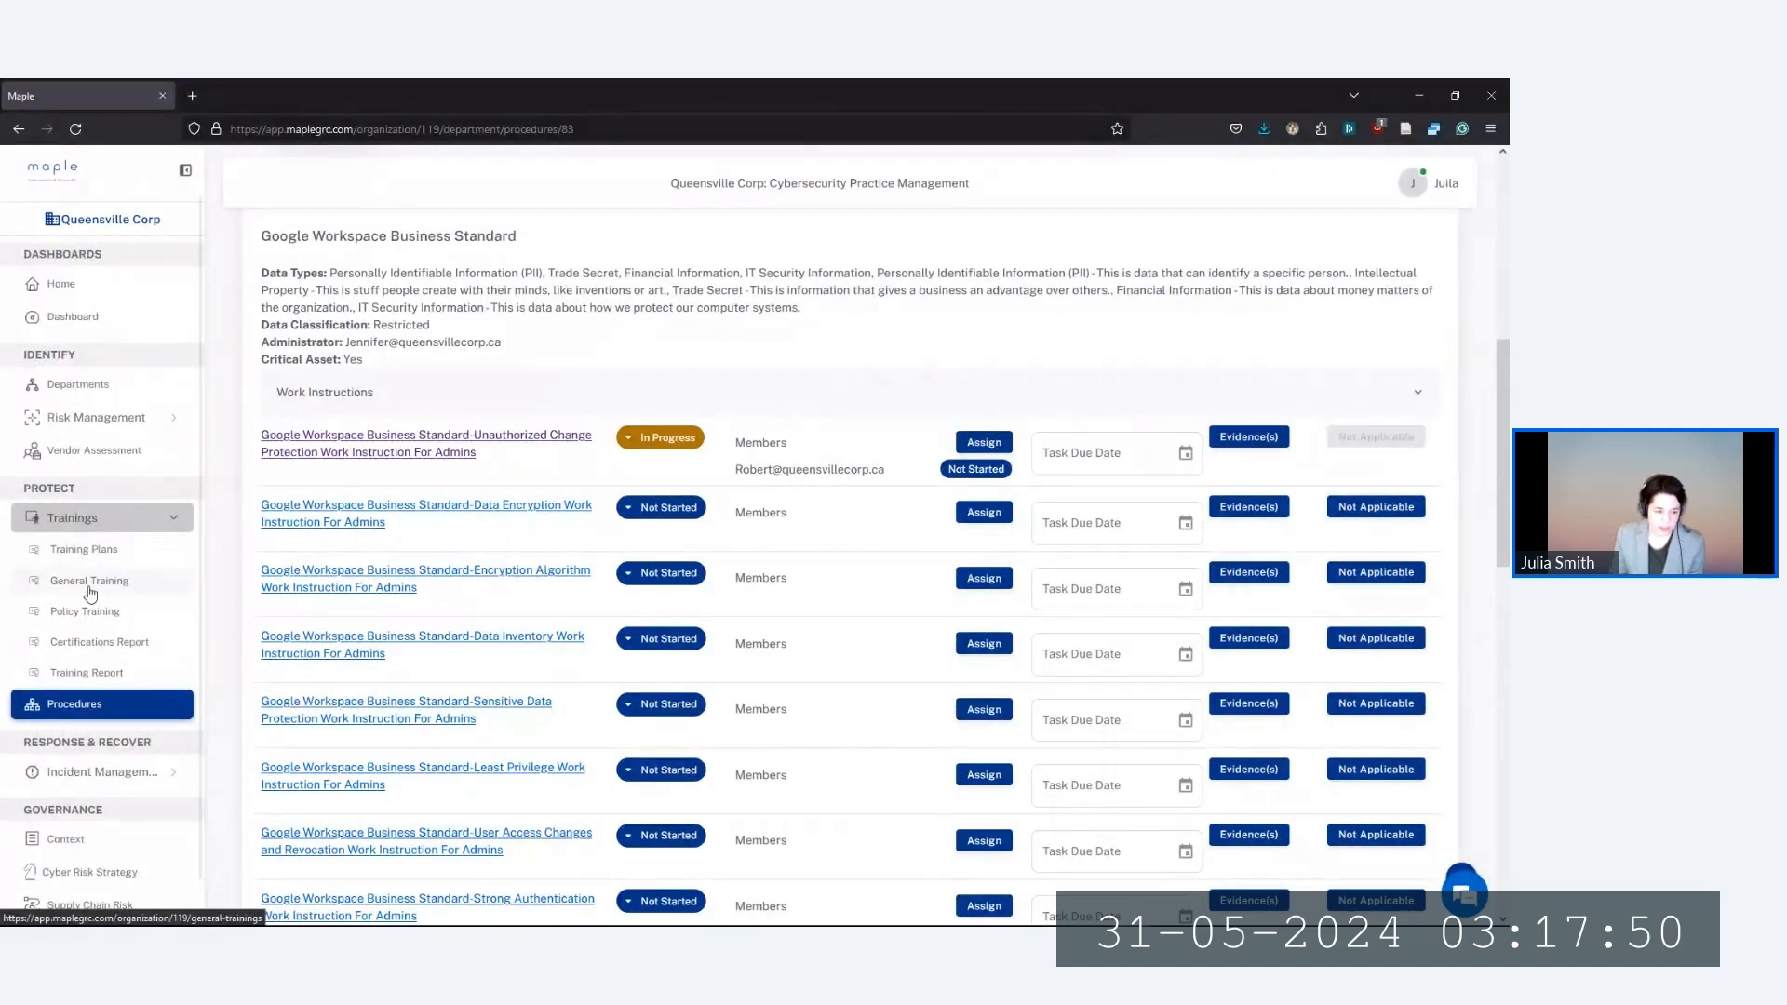
click(89, 586)
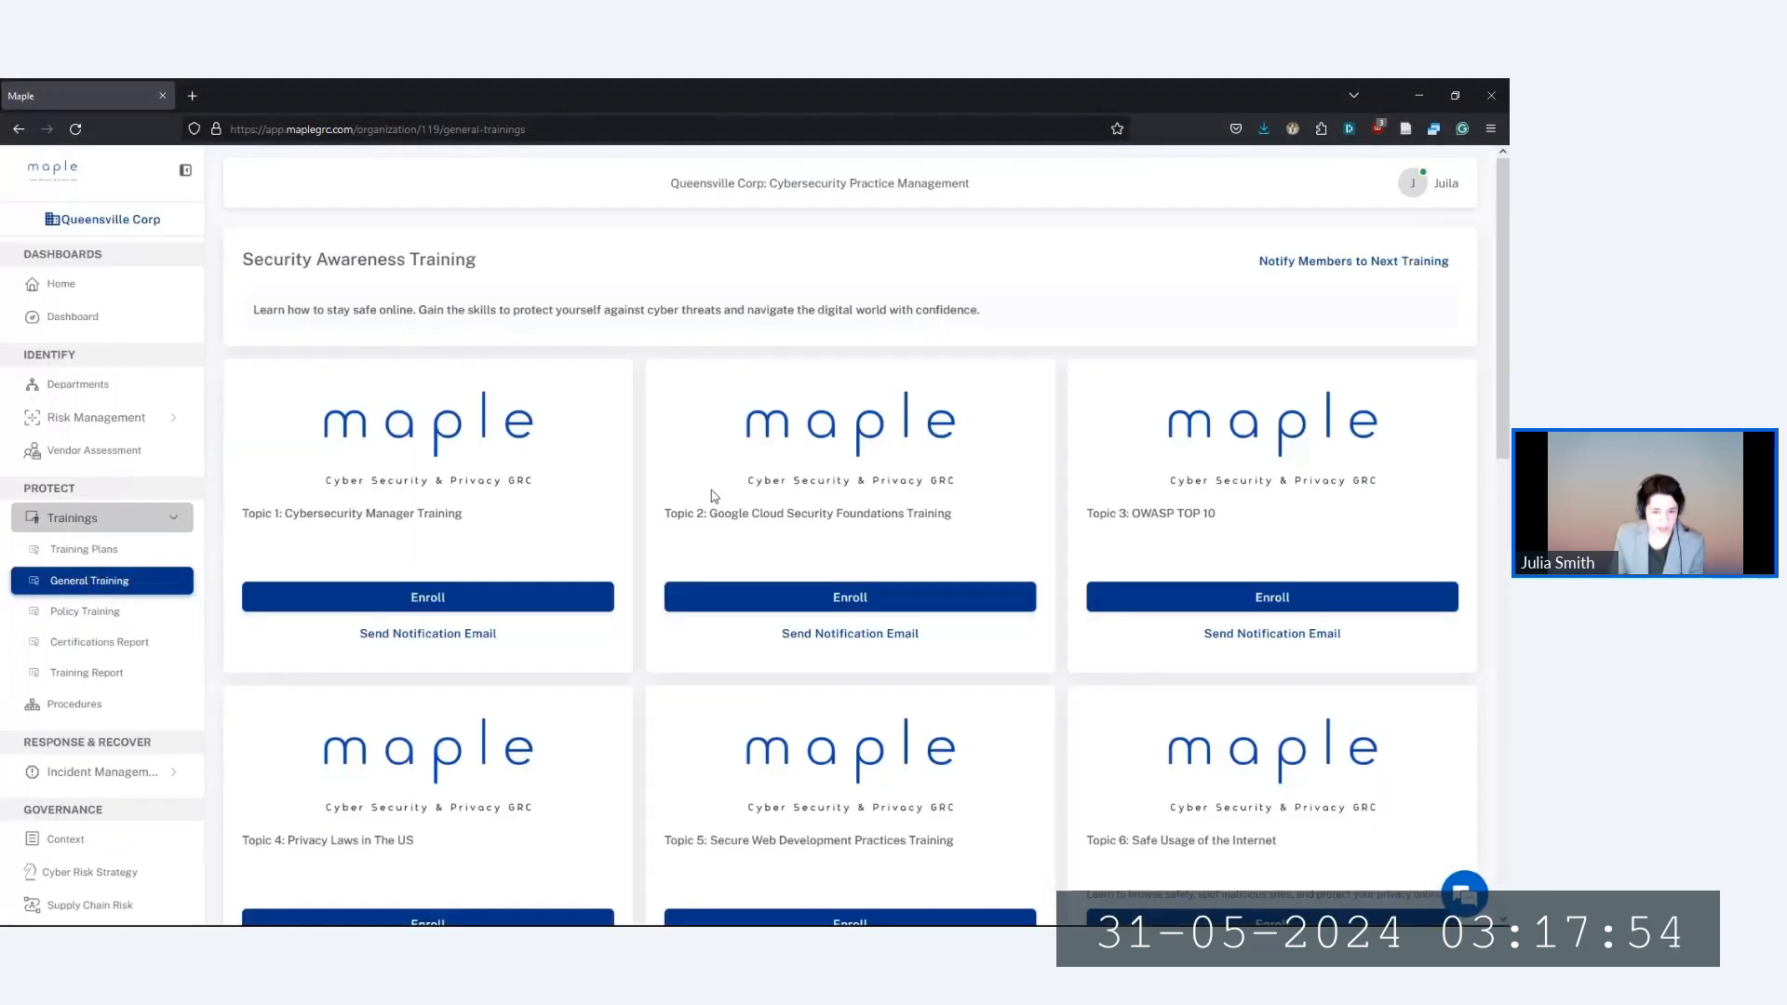
scroll(686, 494, down, 1)
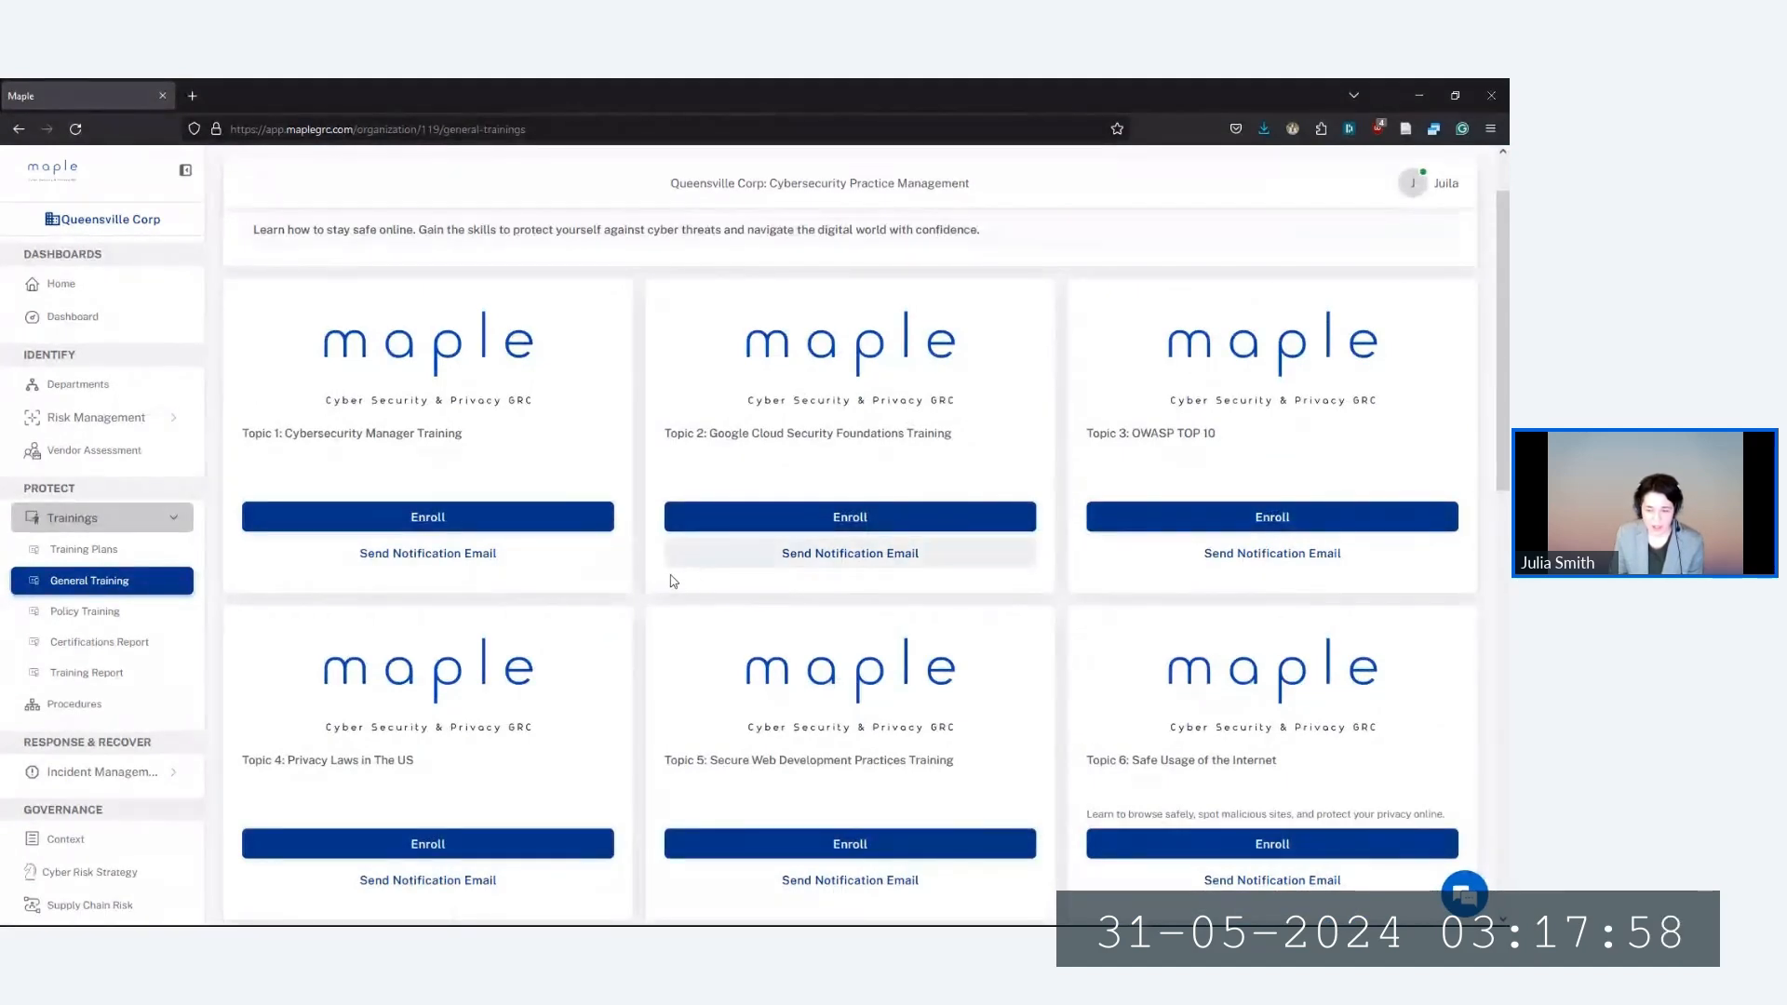
Preview the Phishing Awareness Training course (Topic 7)
scroll(663, 584, down, 3)
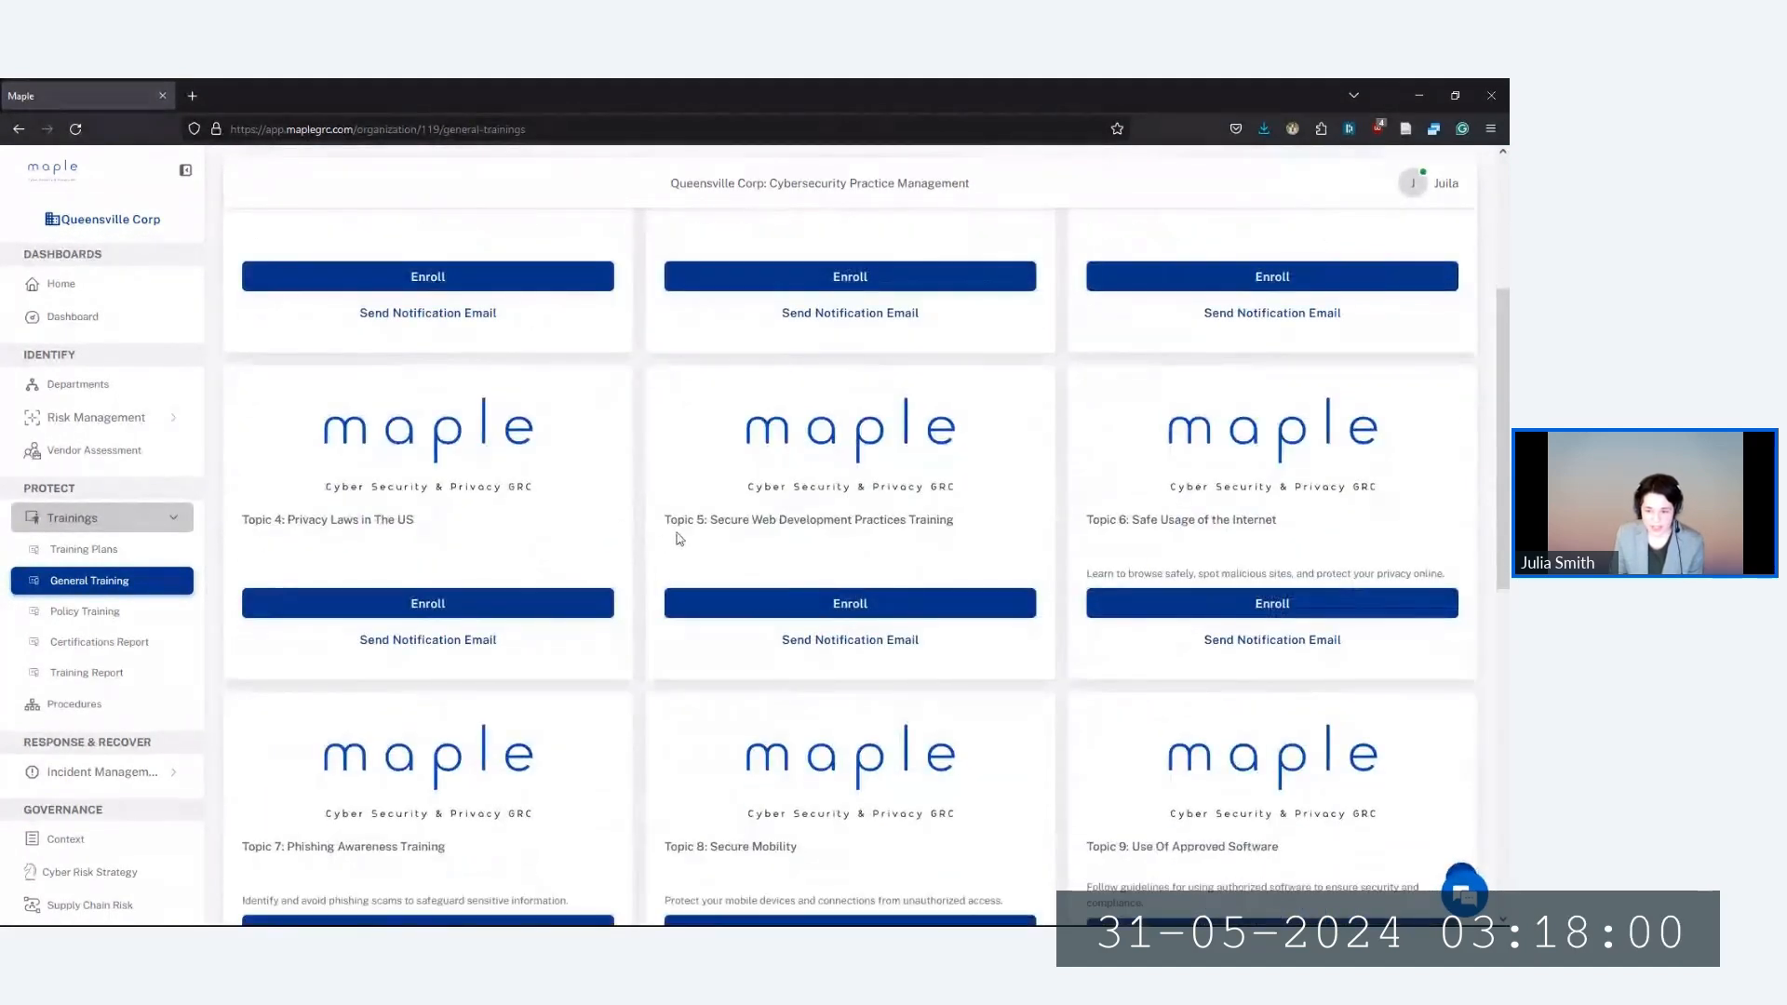
scroll(596, 559, down, 3)
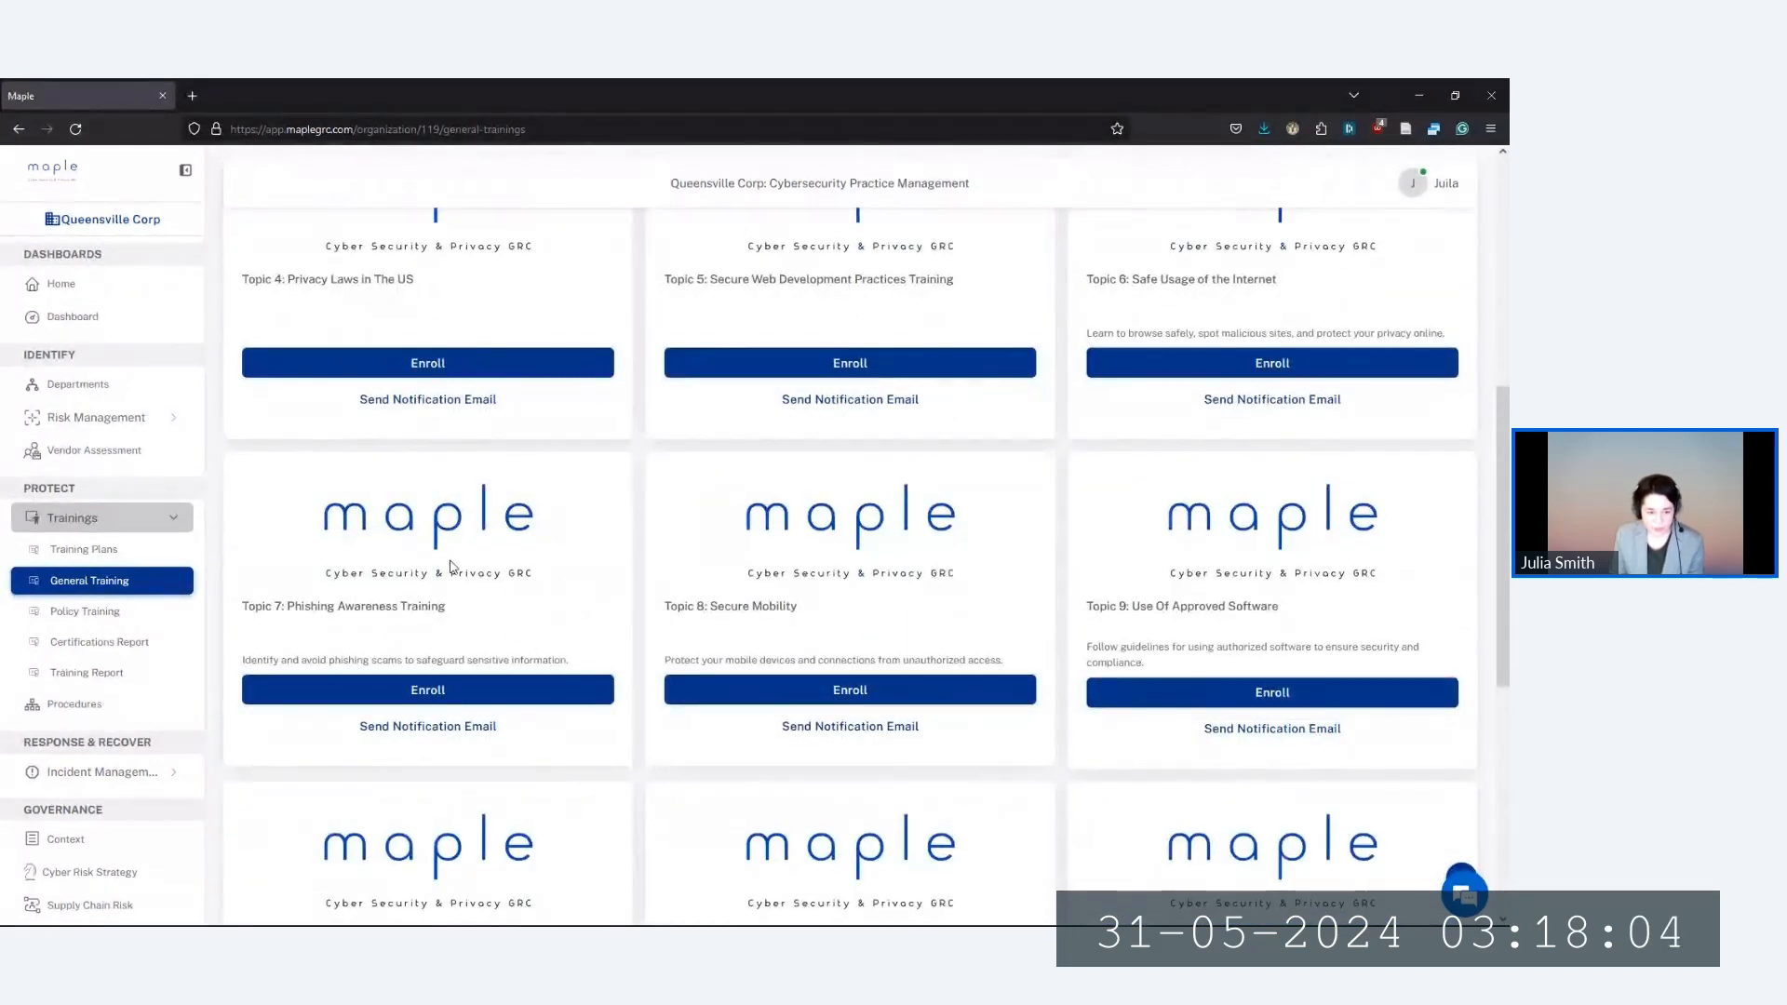
drag(284, 610, 470, 615)
click(470, 616)
click(409, 698)
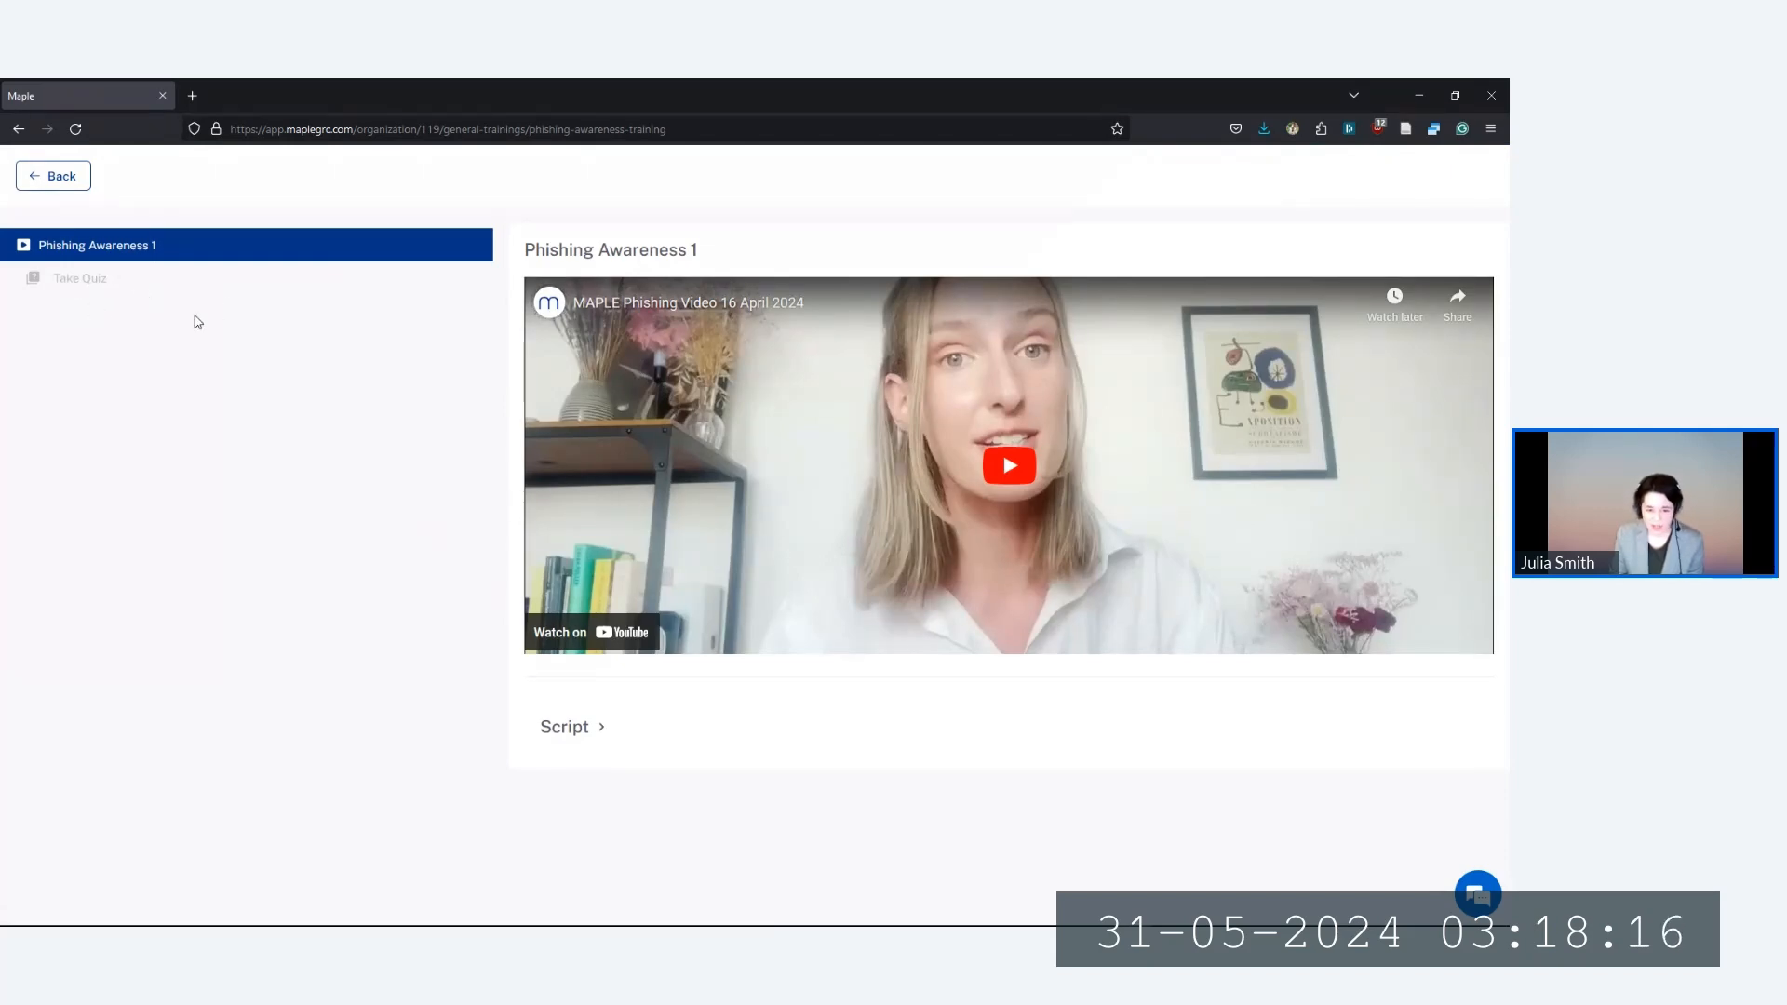
Return to the training catalogue and open notifications for Phishing Awareness Training
click(53, 176)
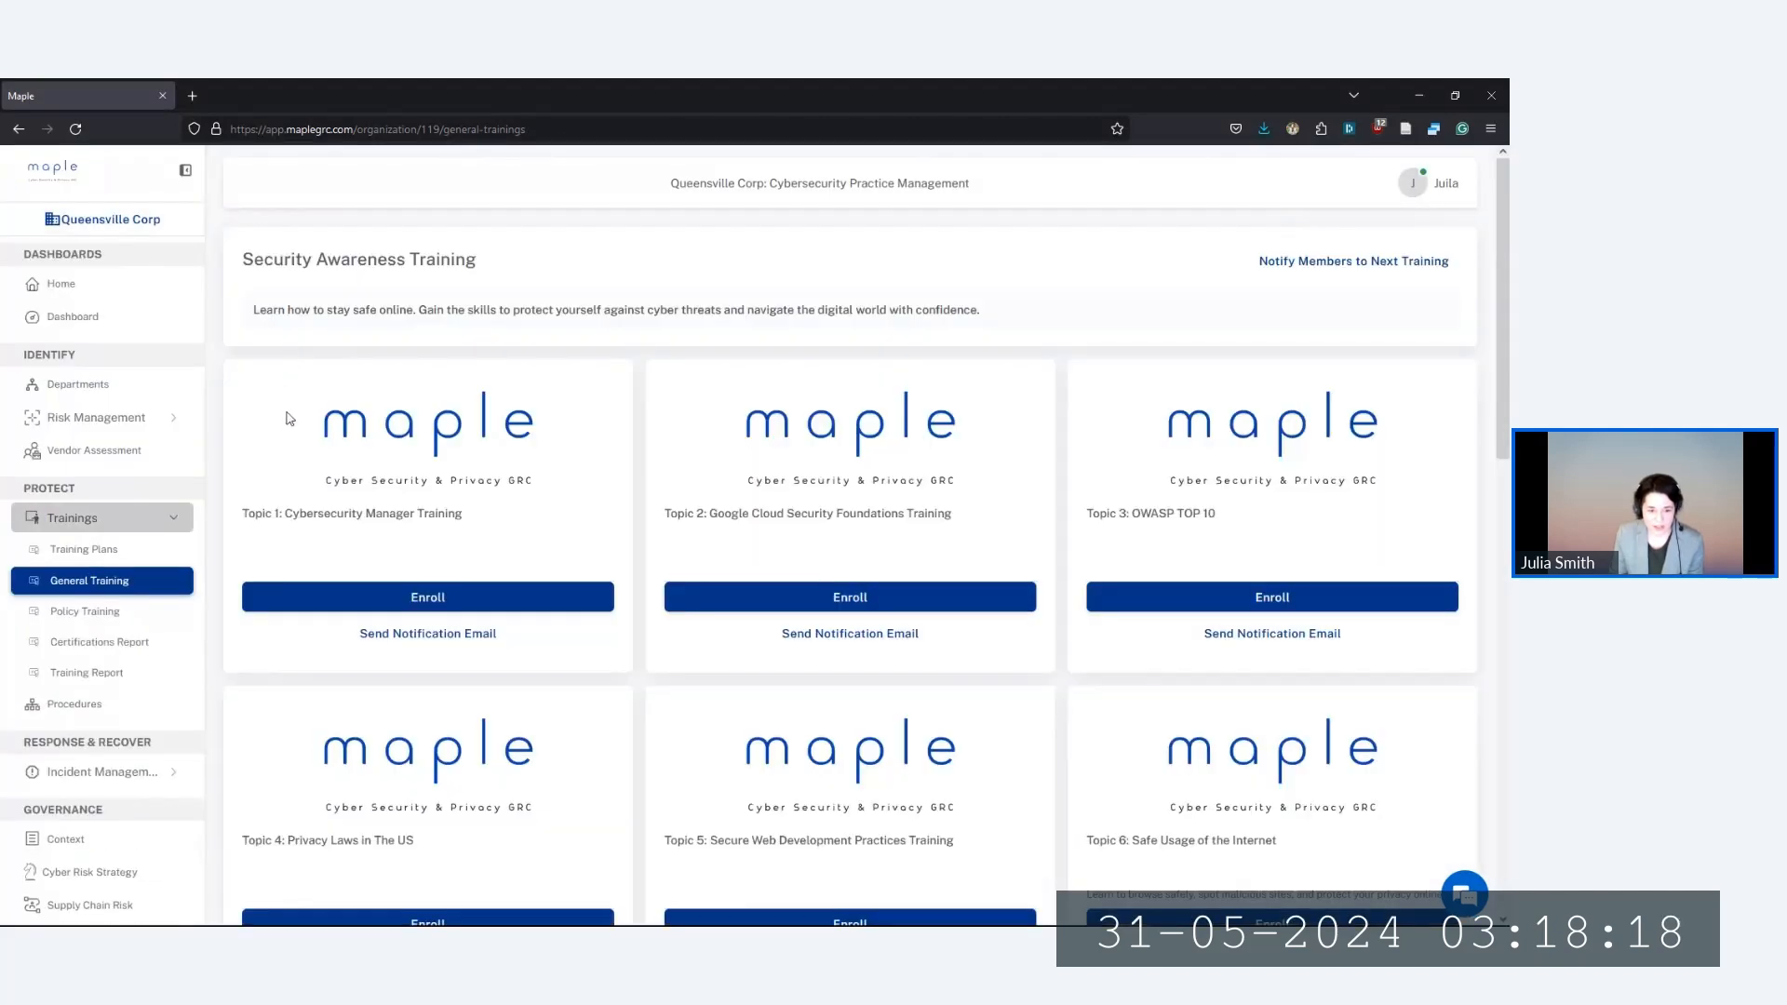
scroll(372, 619, down, 7)
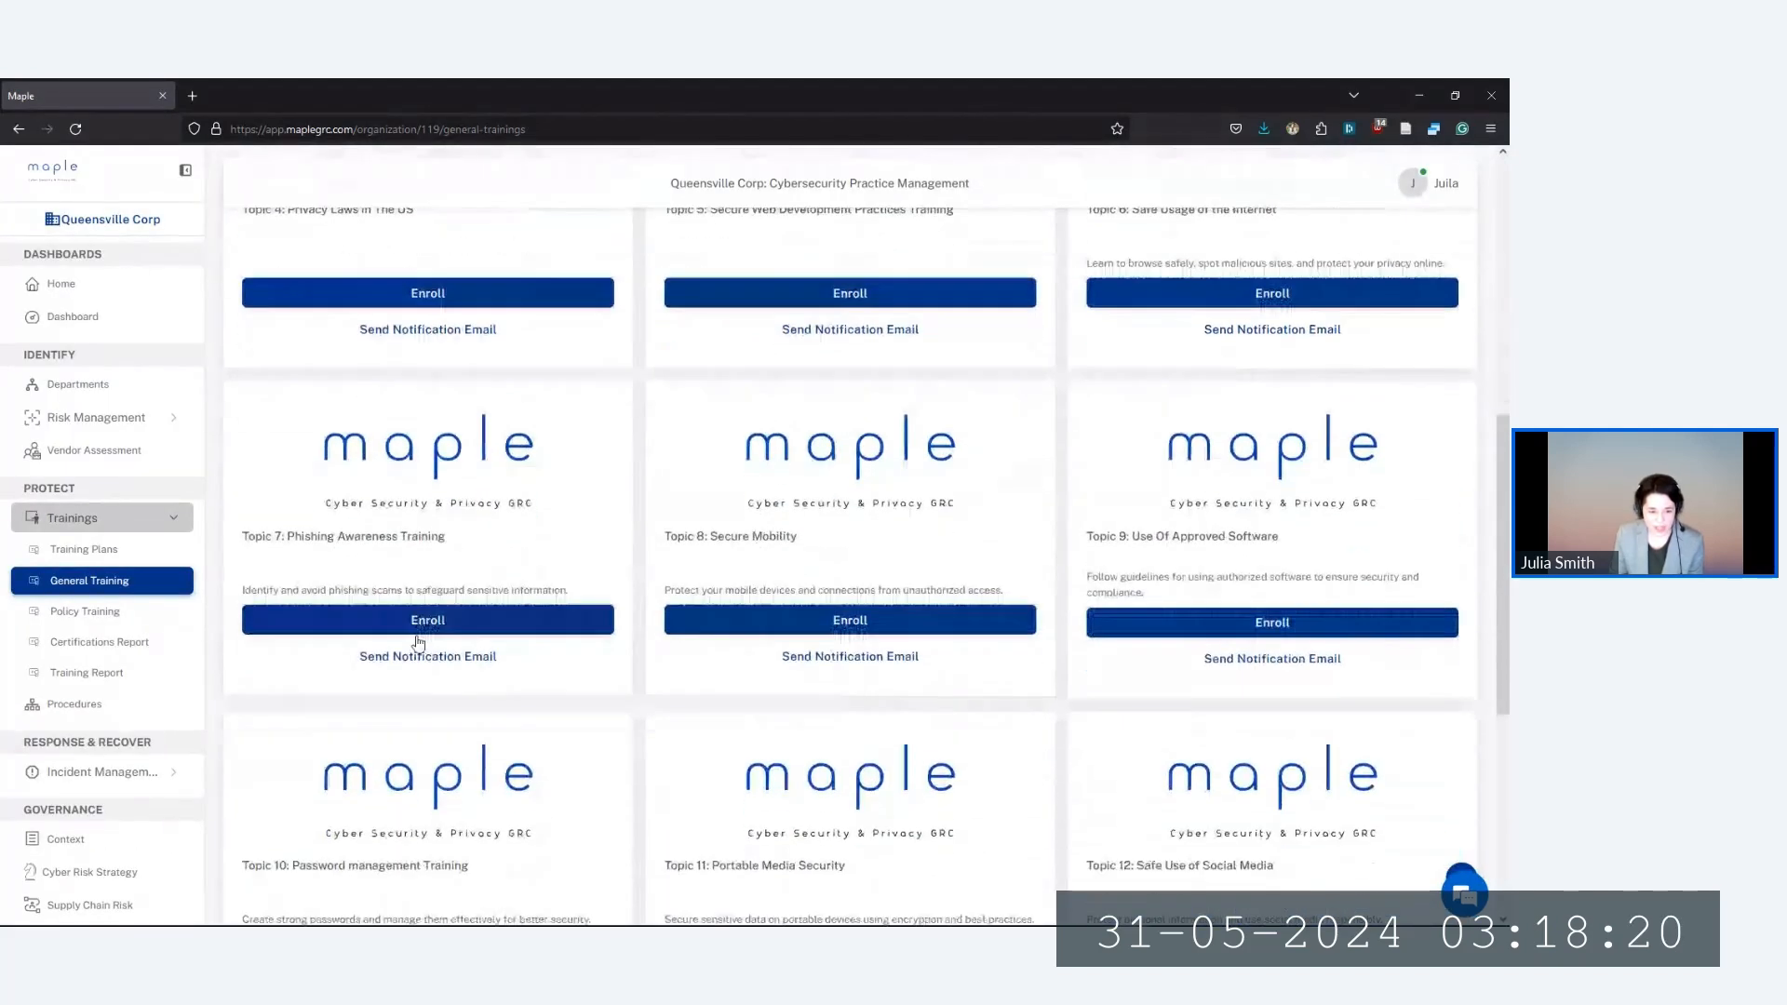
click(416, 655)
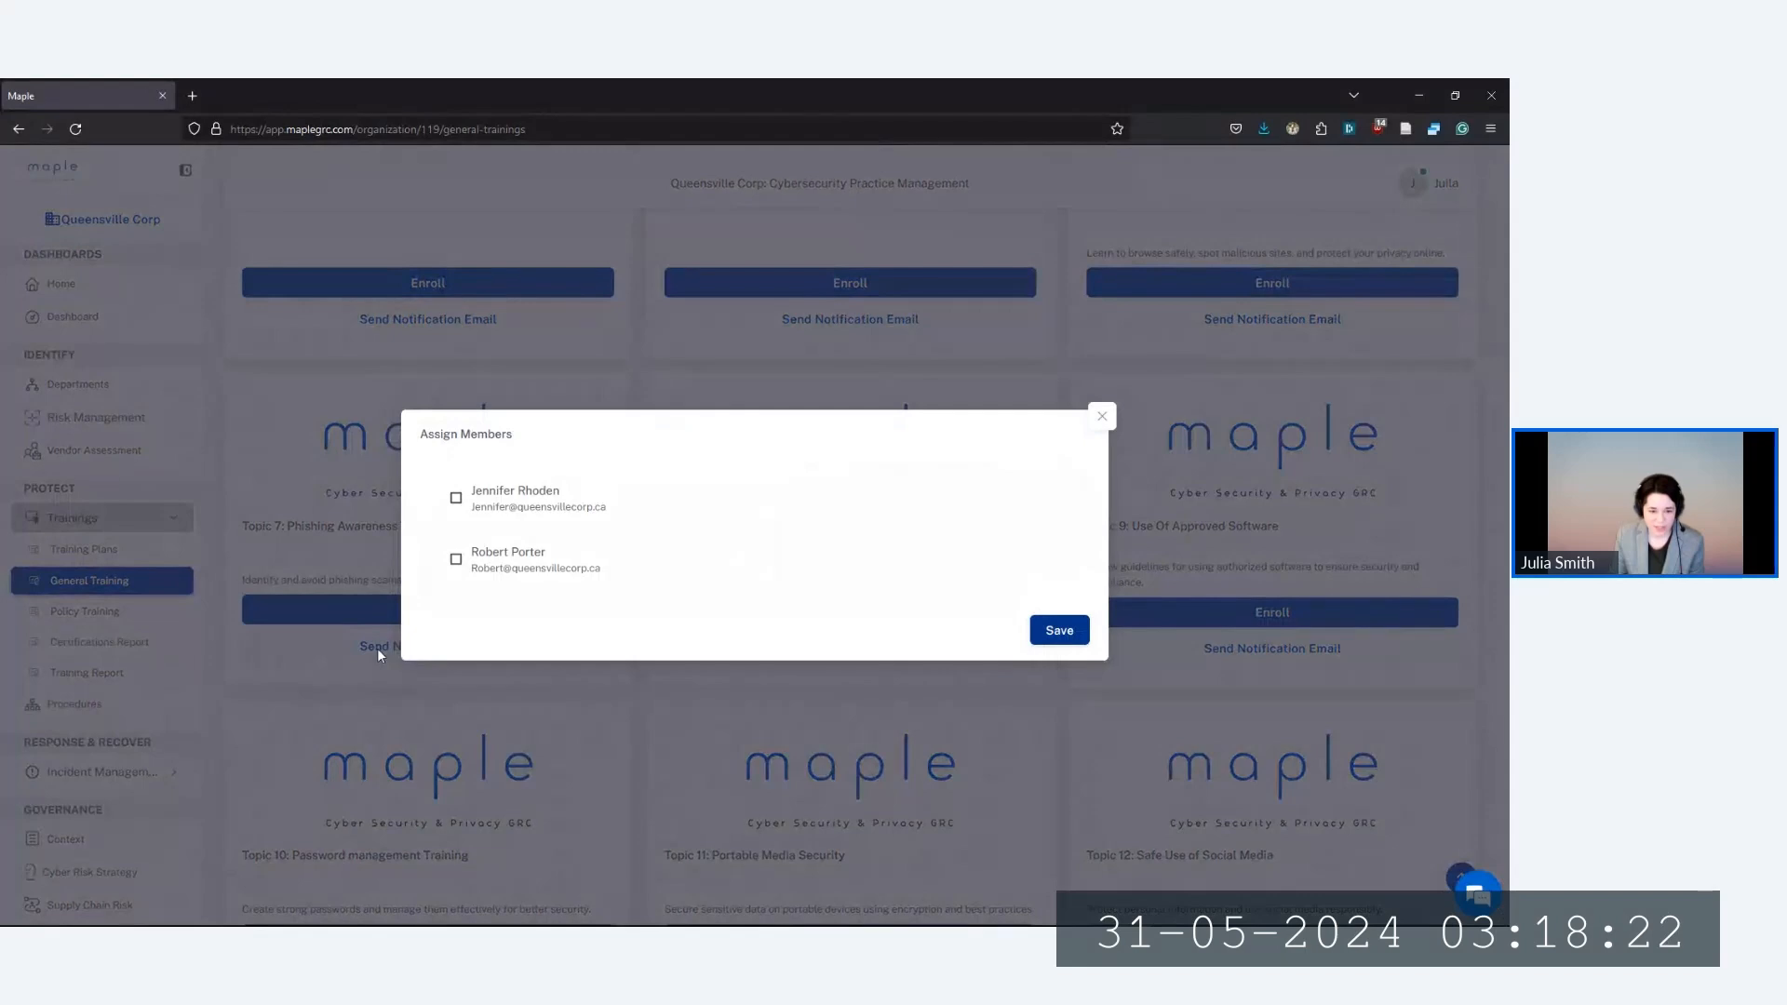
Tick the second member in Assign Members and save the Phishing Awareness notification
click(456, 560)
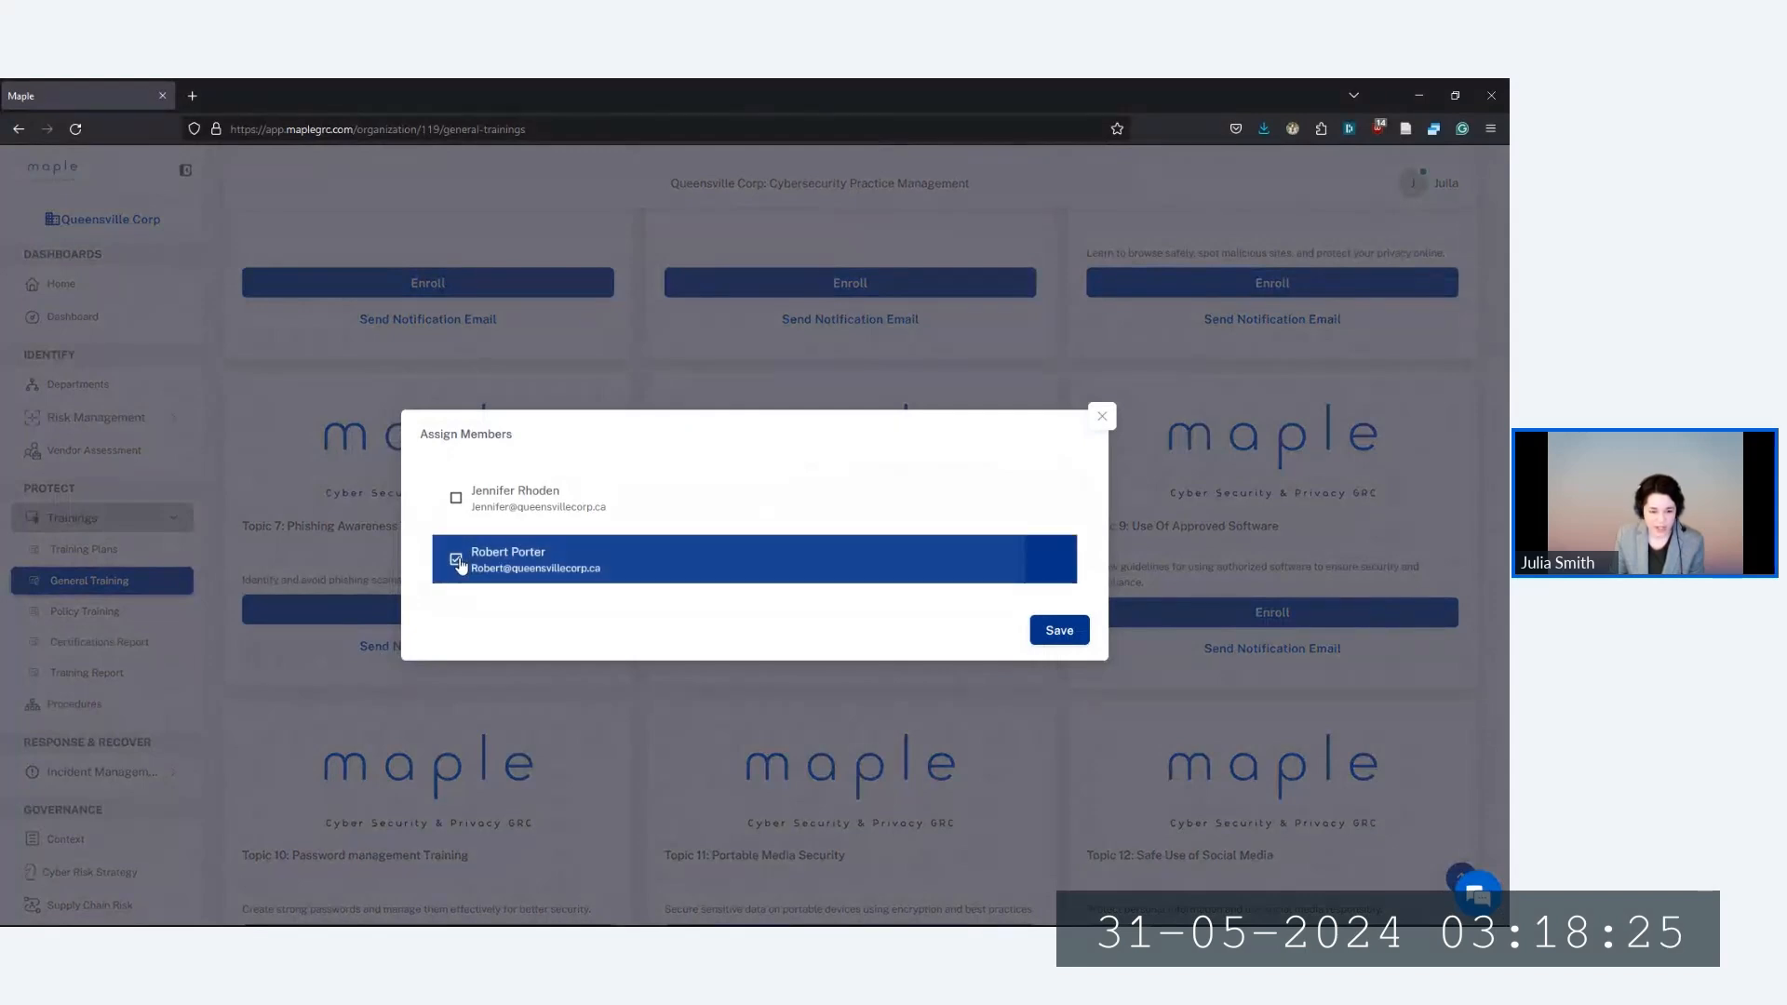
click(1046, 633)
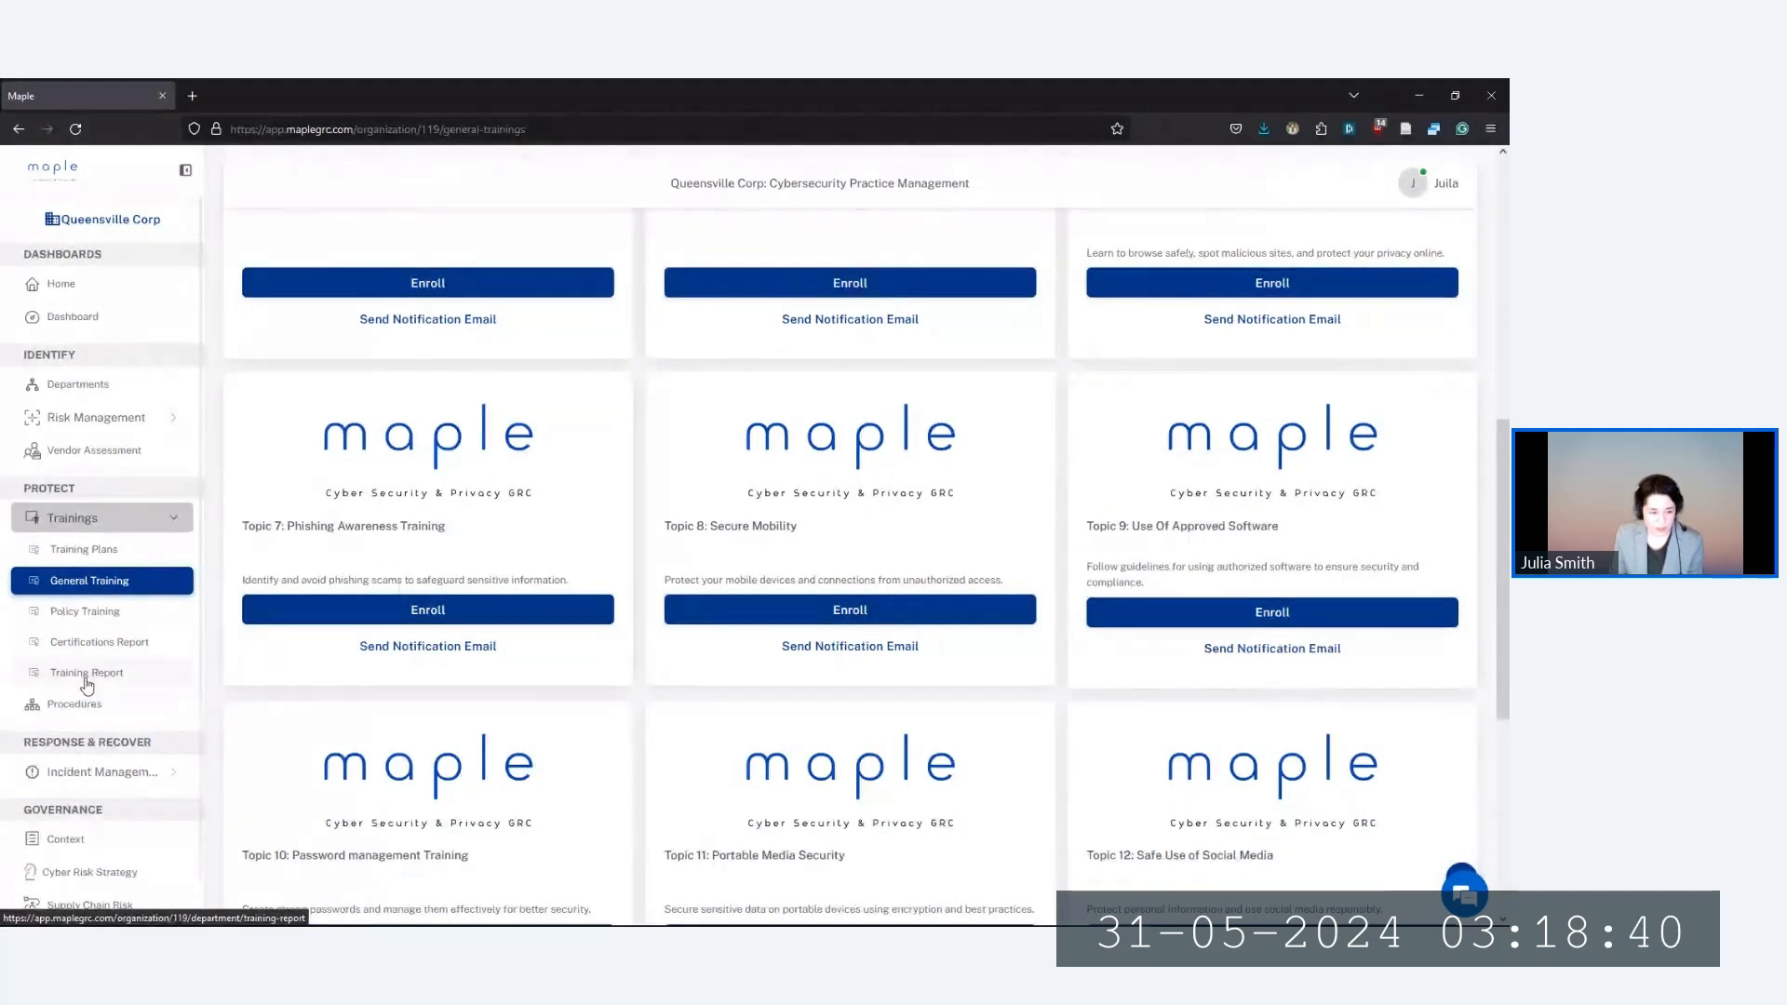
click(136, 683)
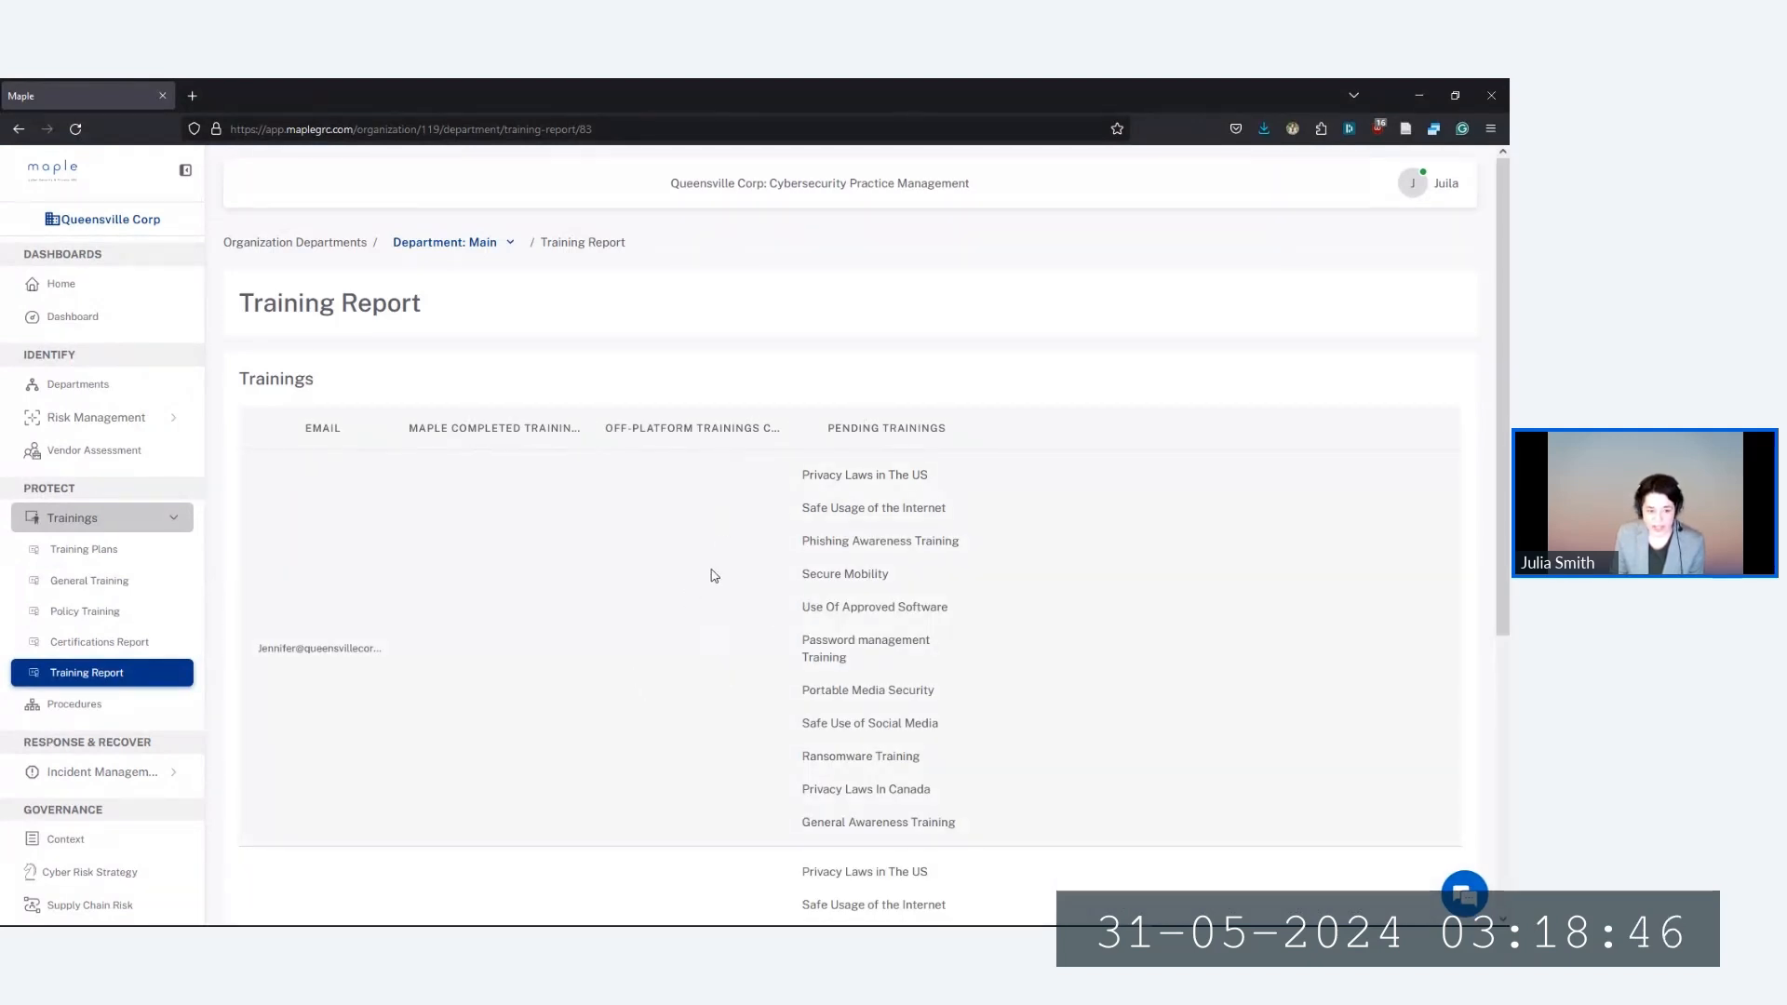
Review each member's pending trainings in the Training Report, then collapse the Trainings group
scroll(714, 575, down, 5)
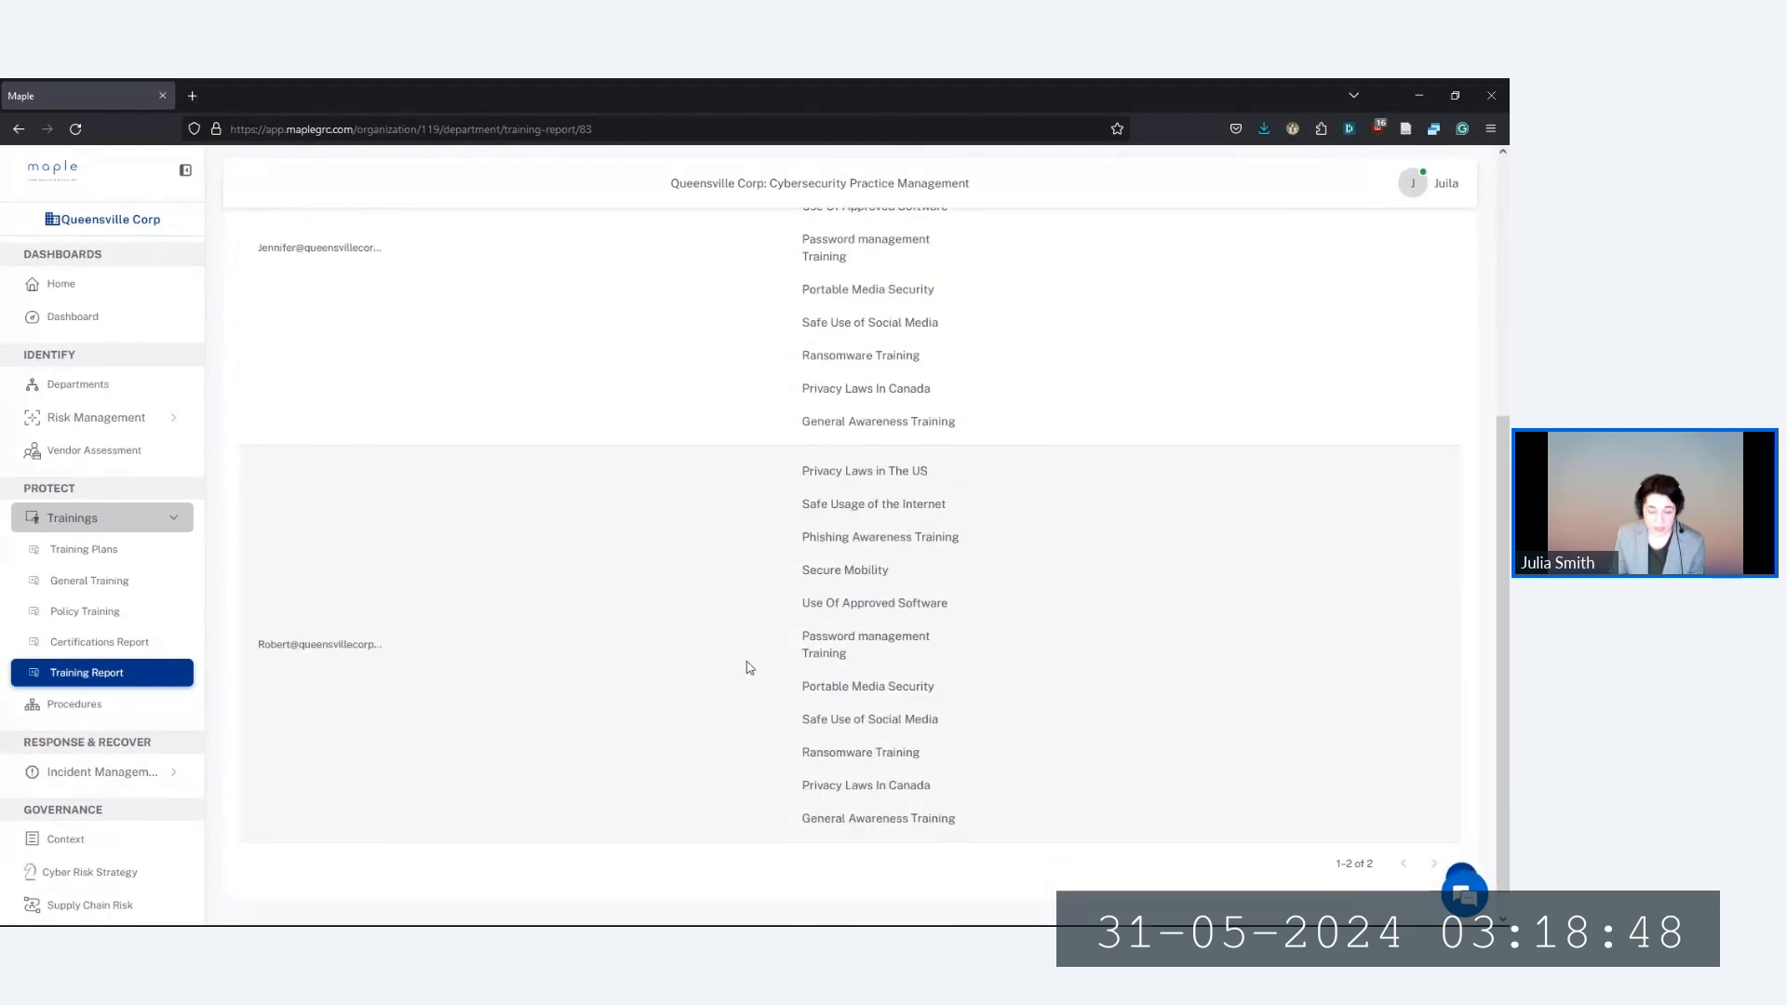
scroll(750, 668, up, 5)
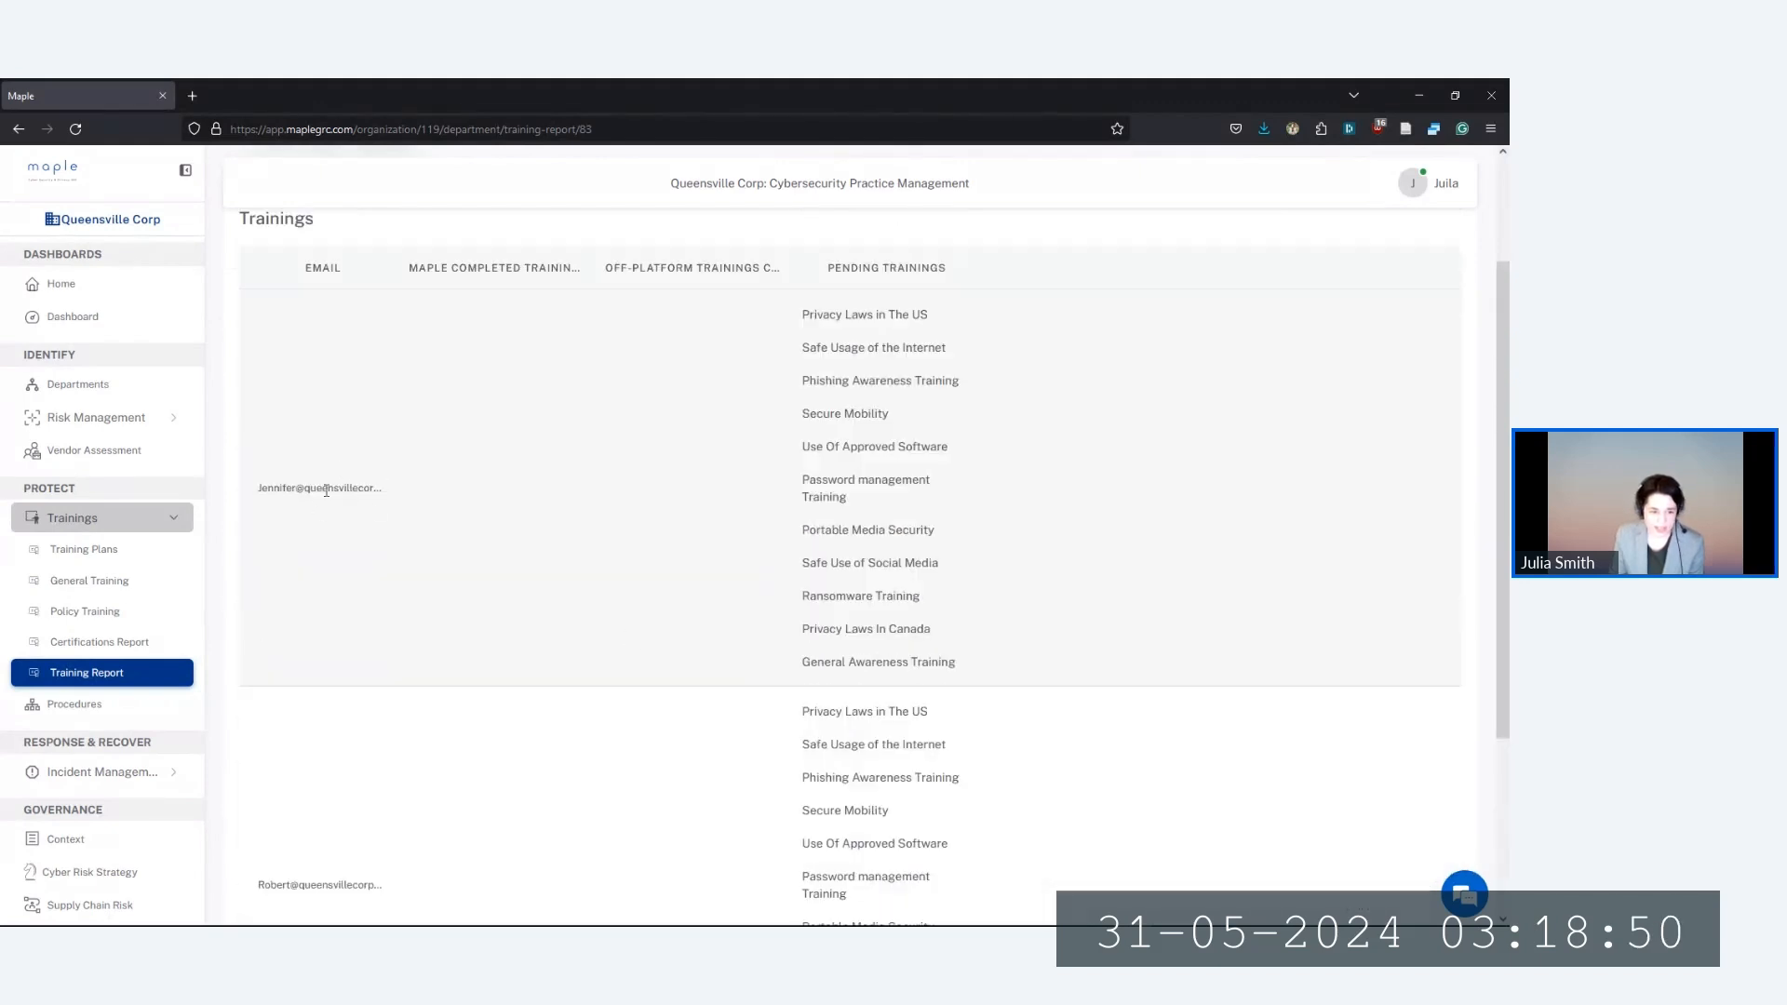
scroll(403, 562, down, 2)
scroll(730, 726, up, 3)
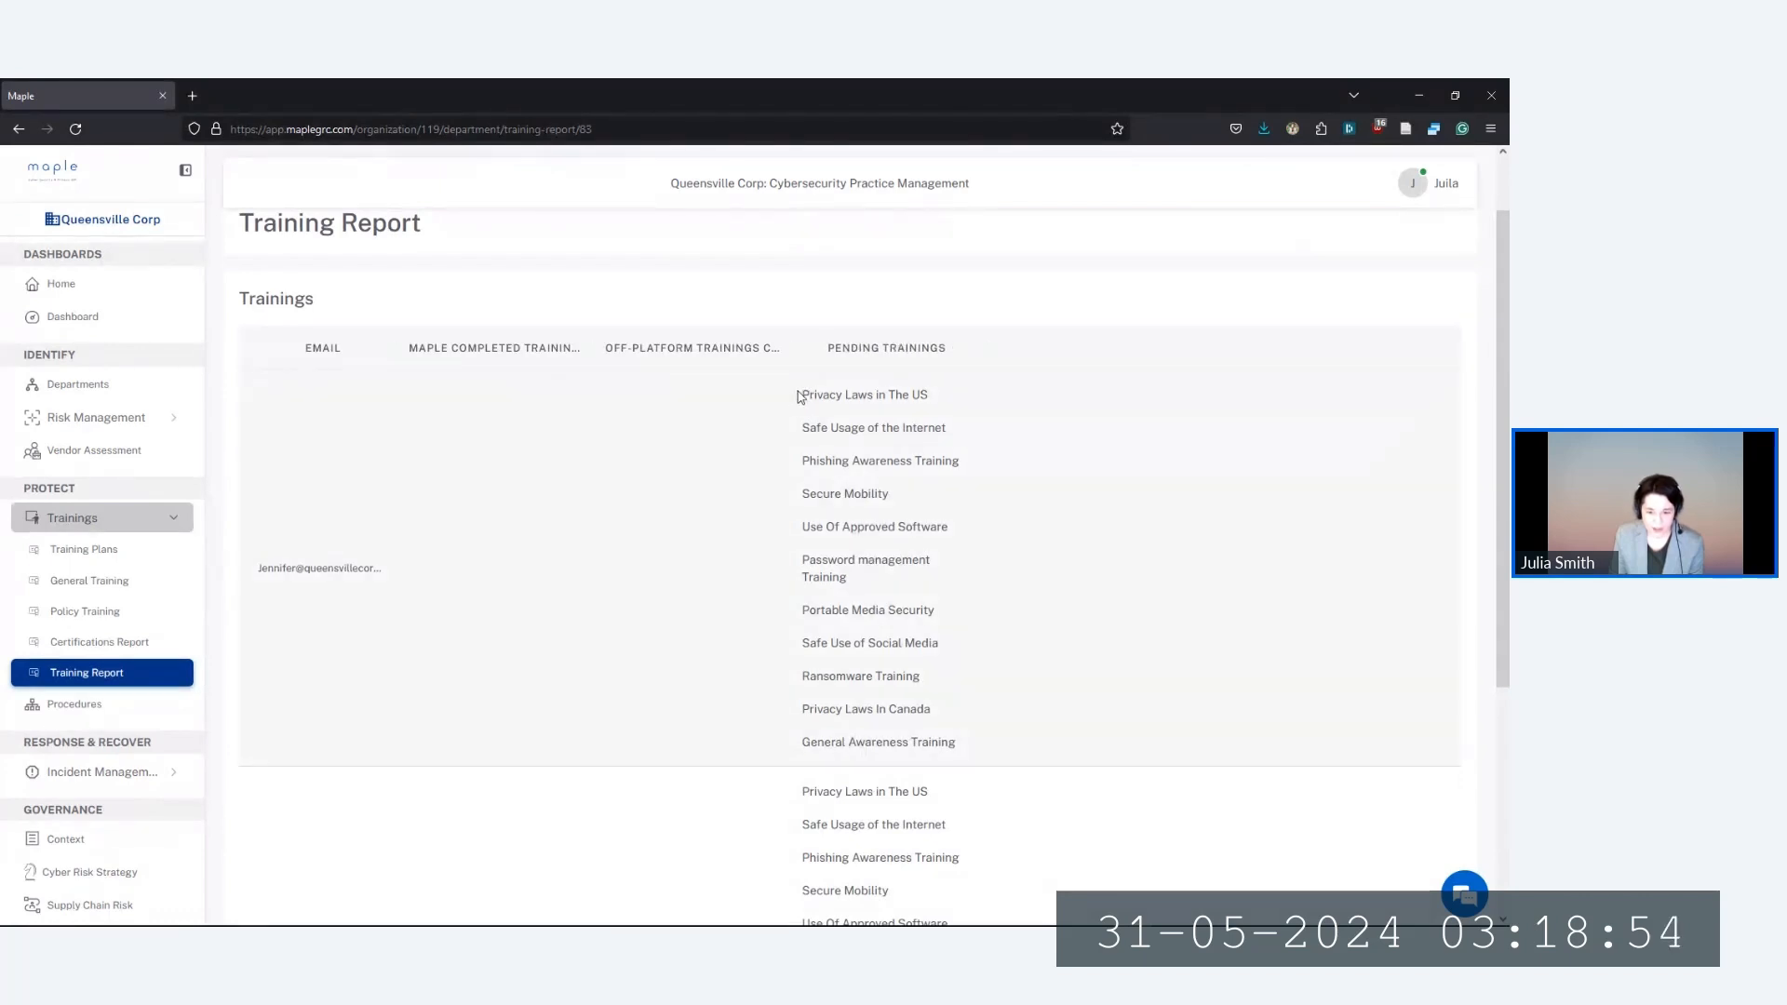
drag(802, 395, 931, 740)
click(938, 742)
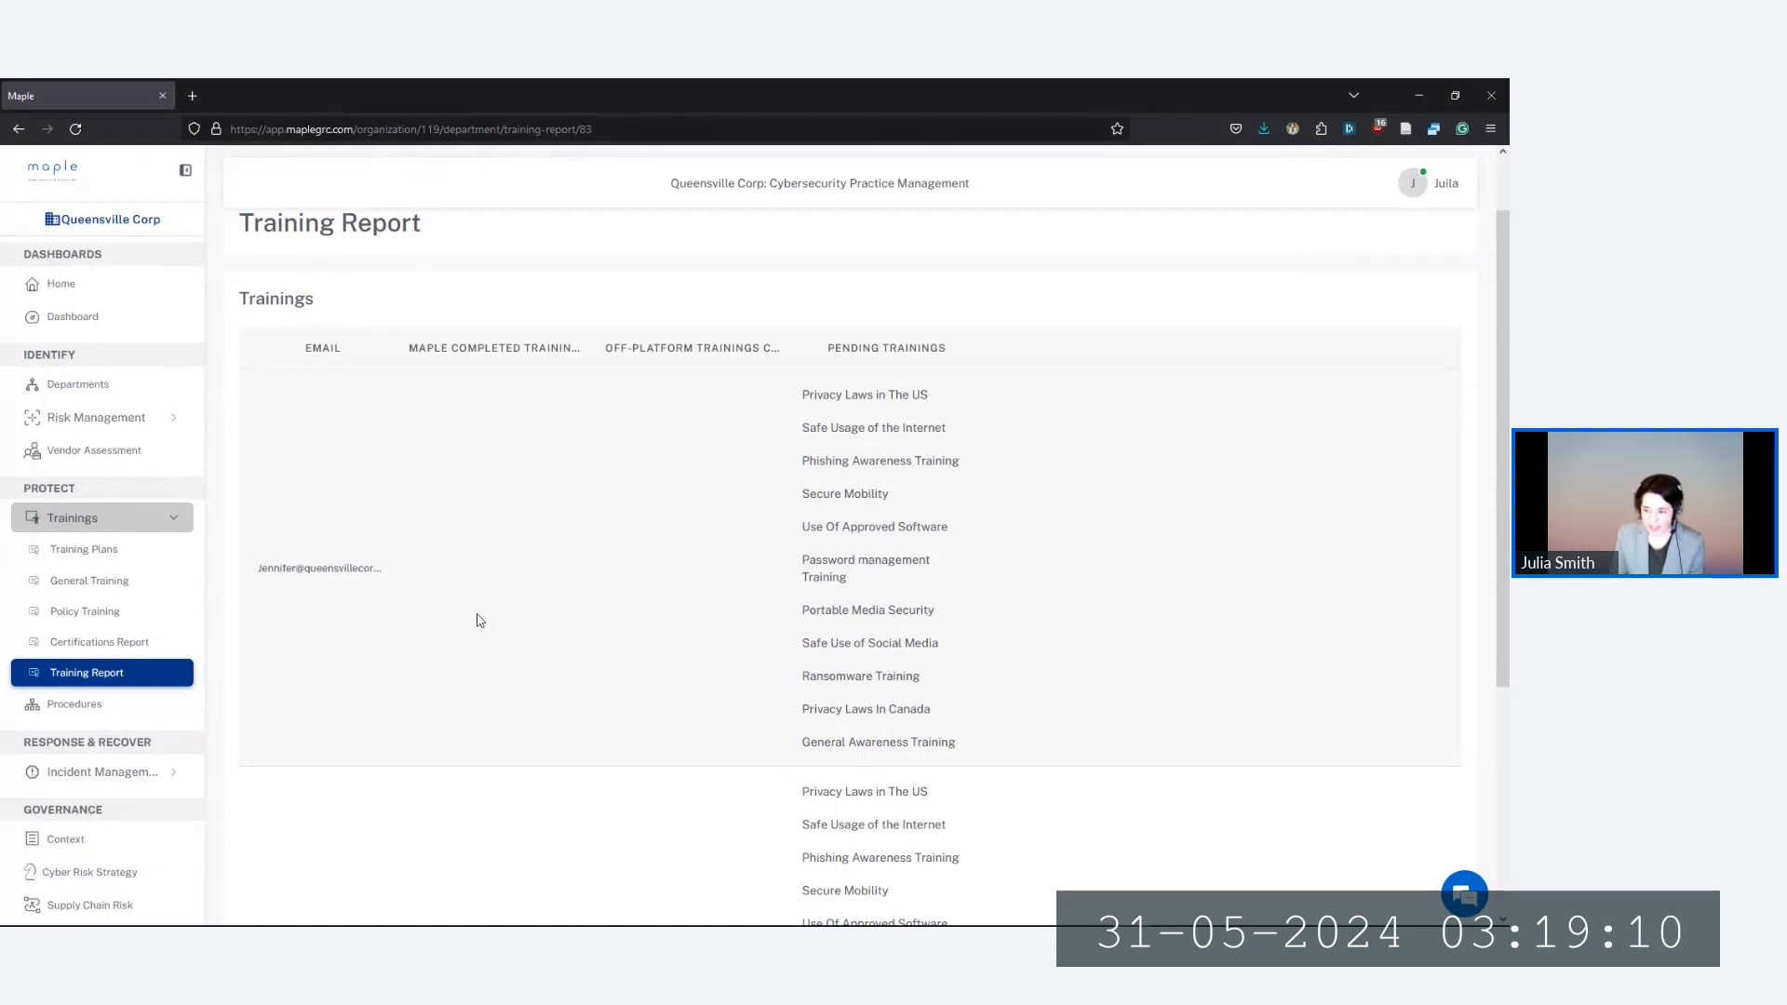
click(121, 515)
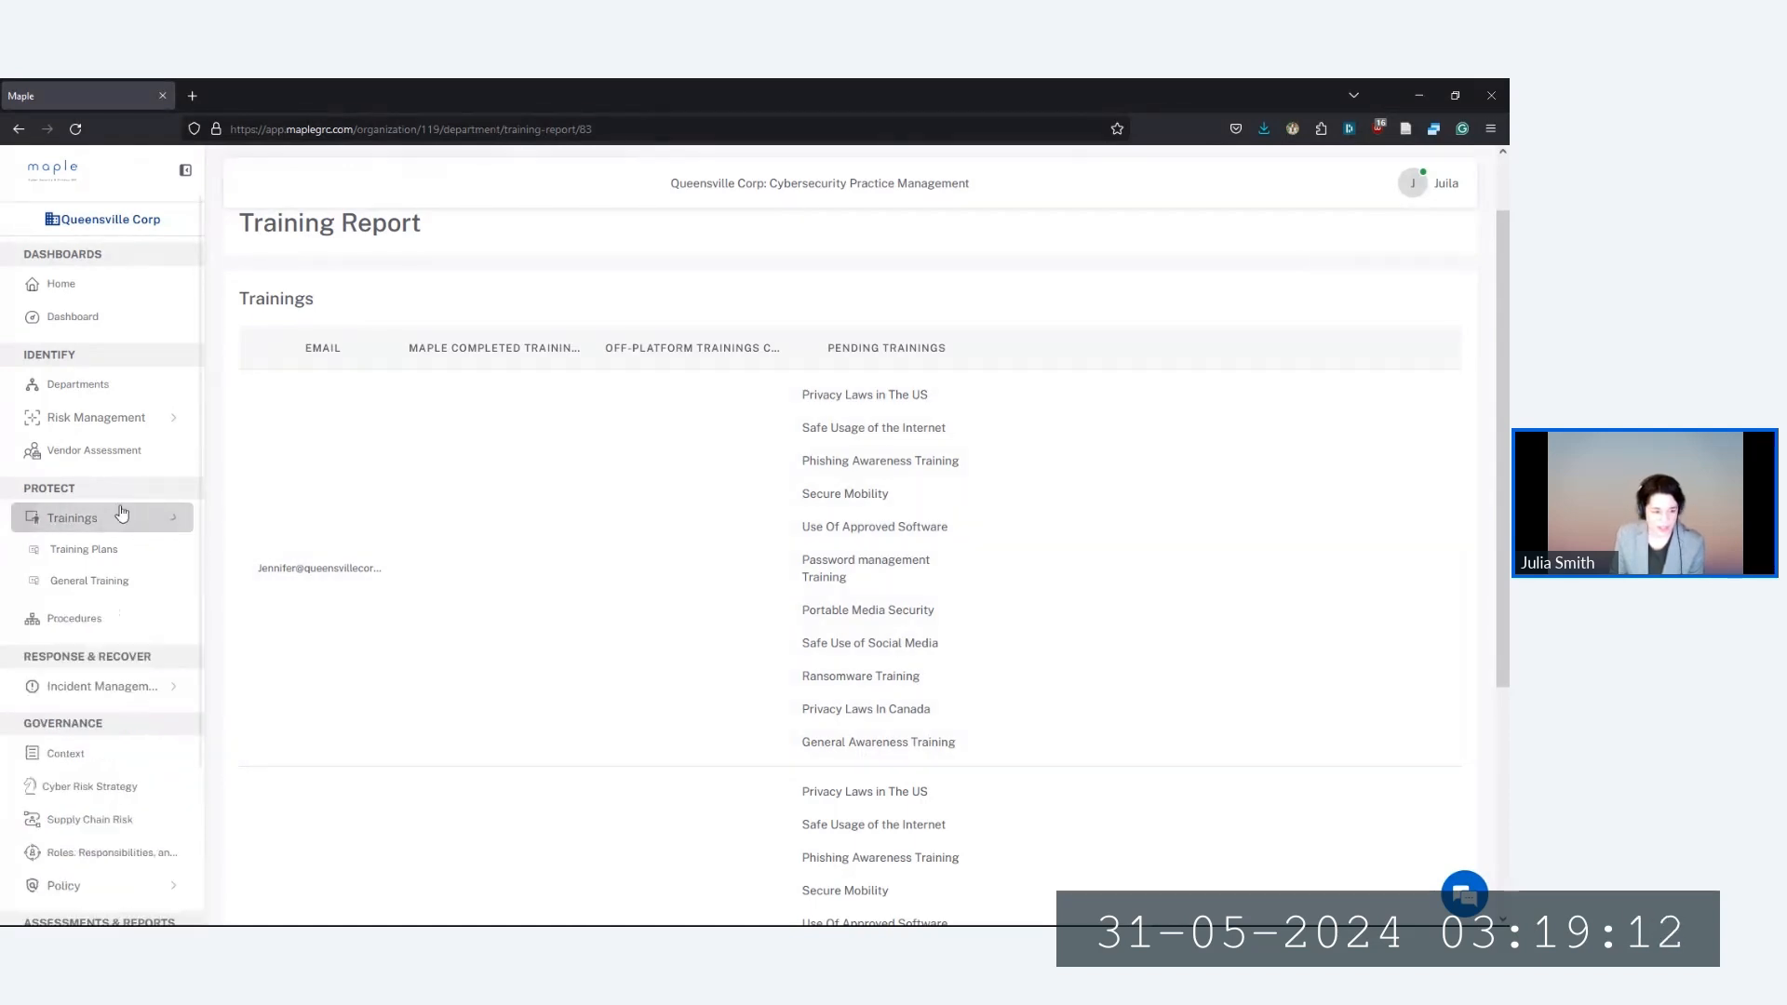
On Vendor Assessment, cancel an Add vendor form, then open Google Workspace's certificate-request email template
click(139, 452)
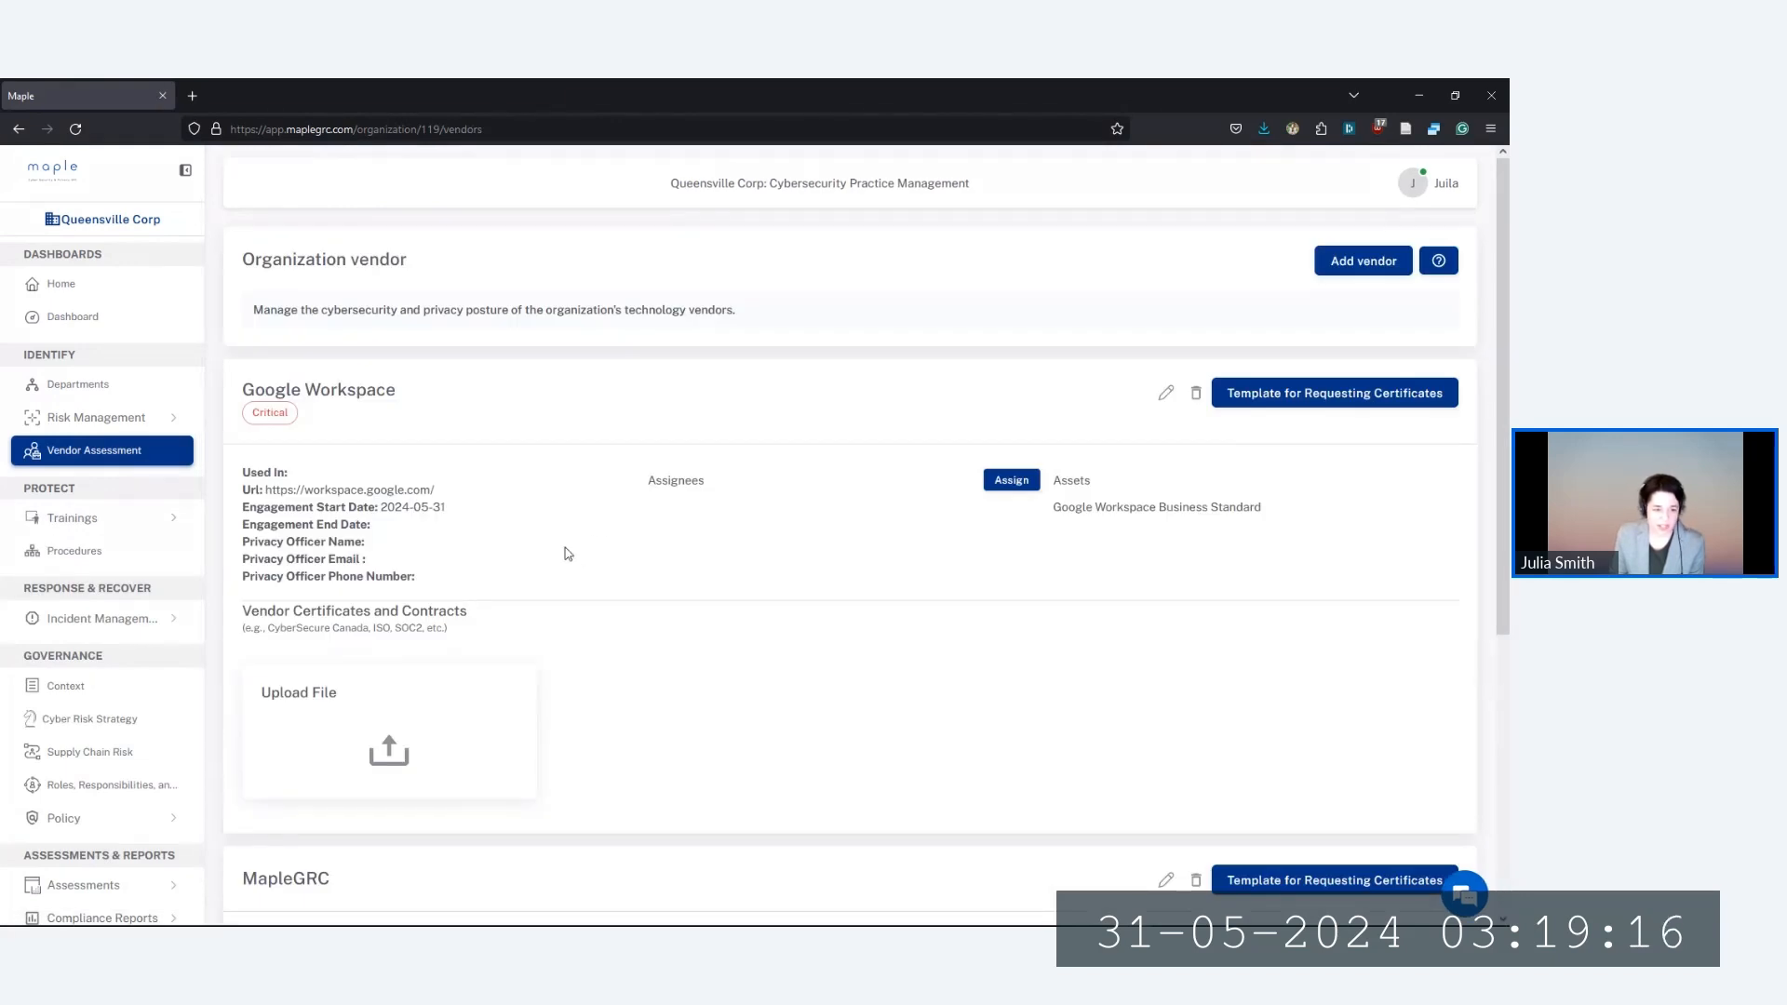
scroll(568, 554, down, 5)
scroll(573, 554, up, 3)
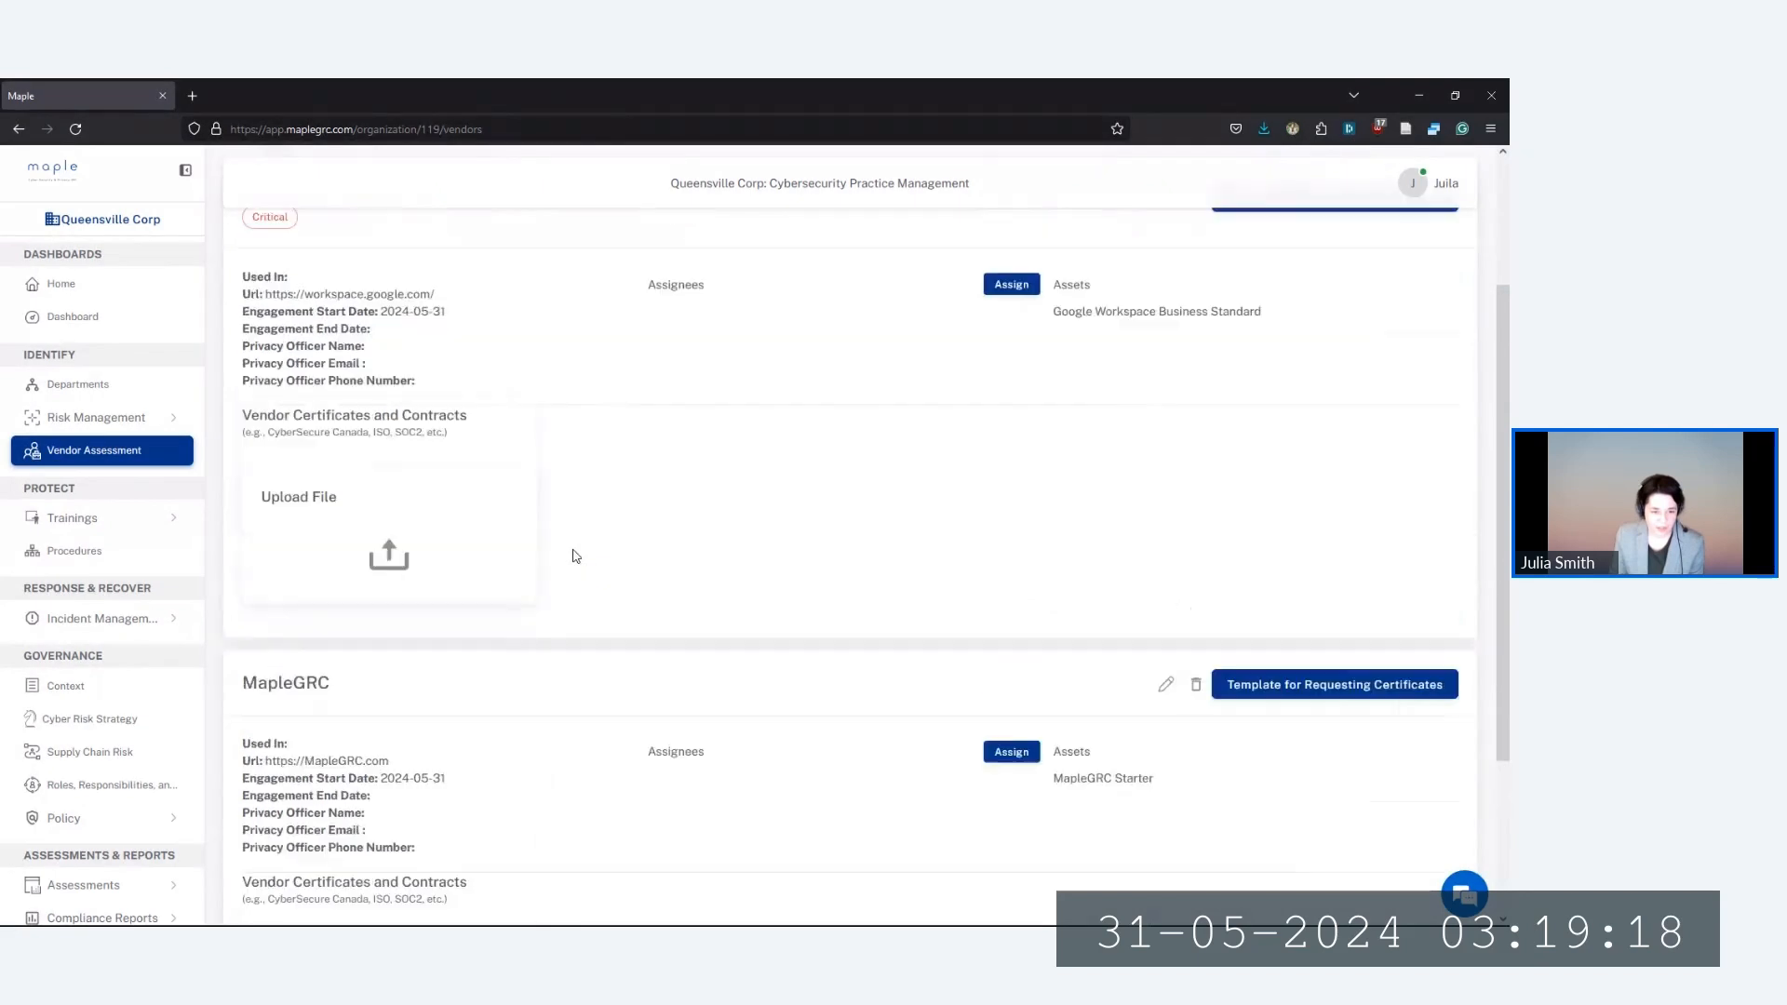
scroll(573, 556, up, 3)
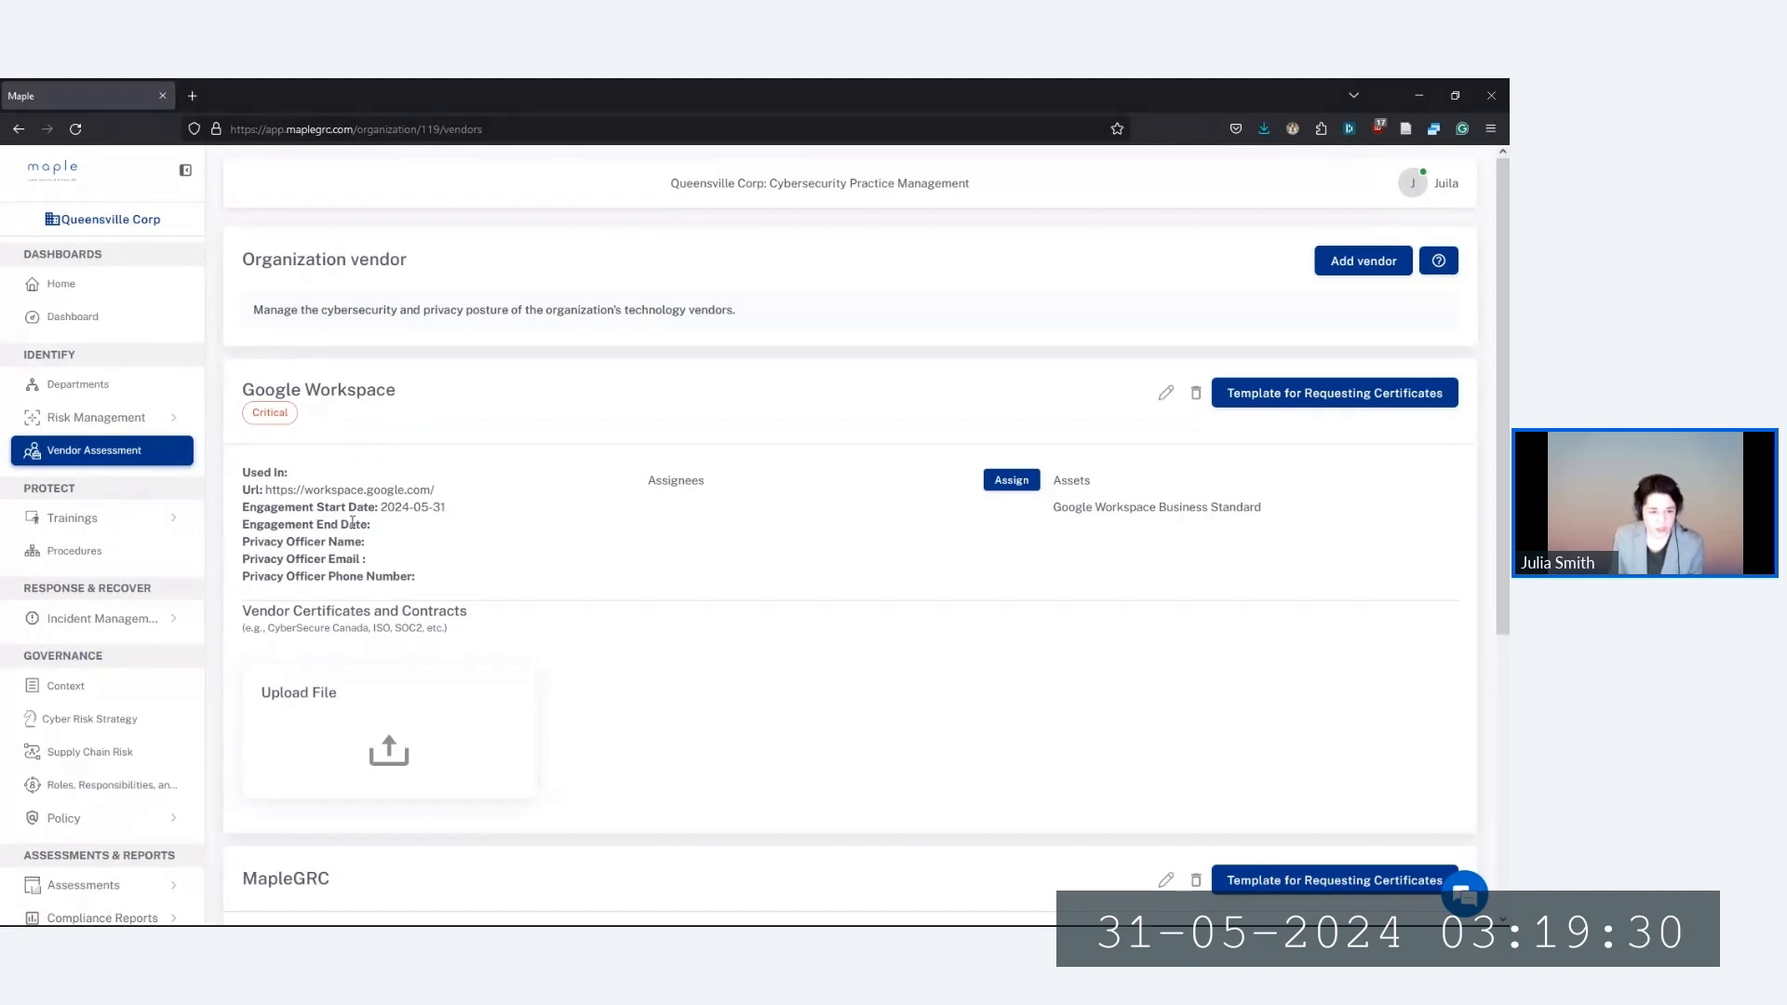
click(1341, 263)
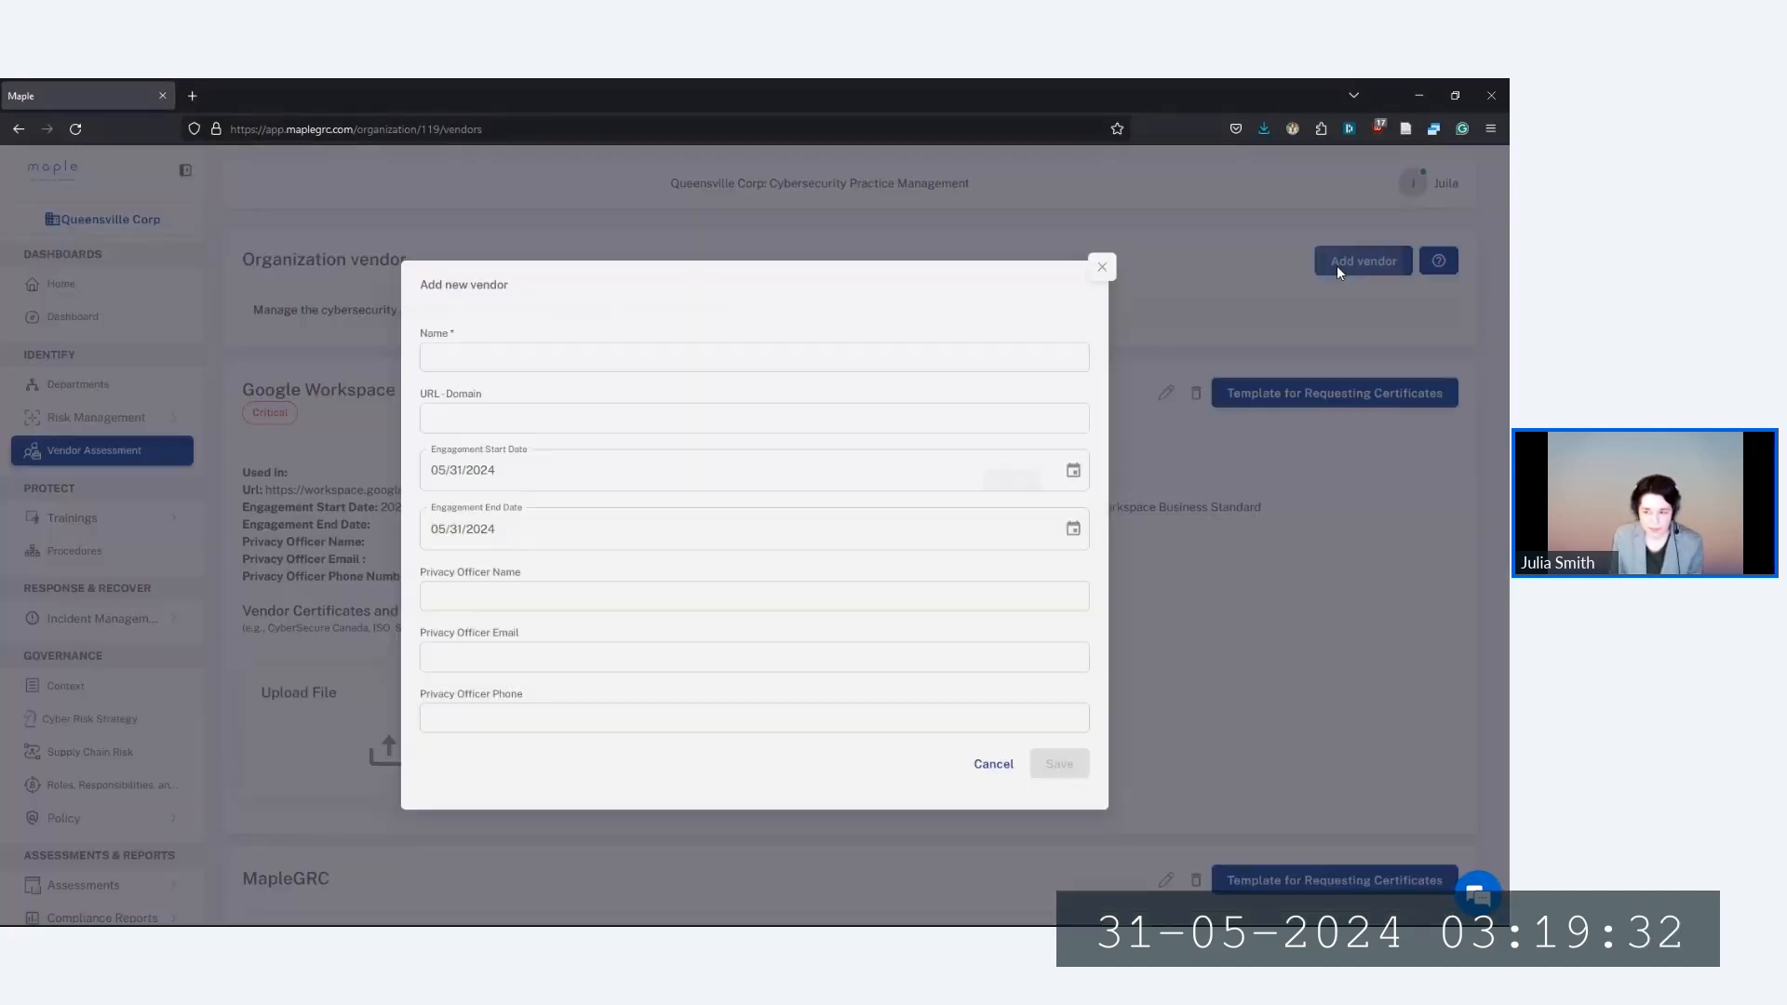
click(1100, 270)
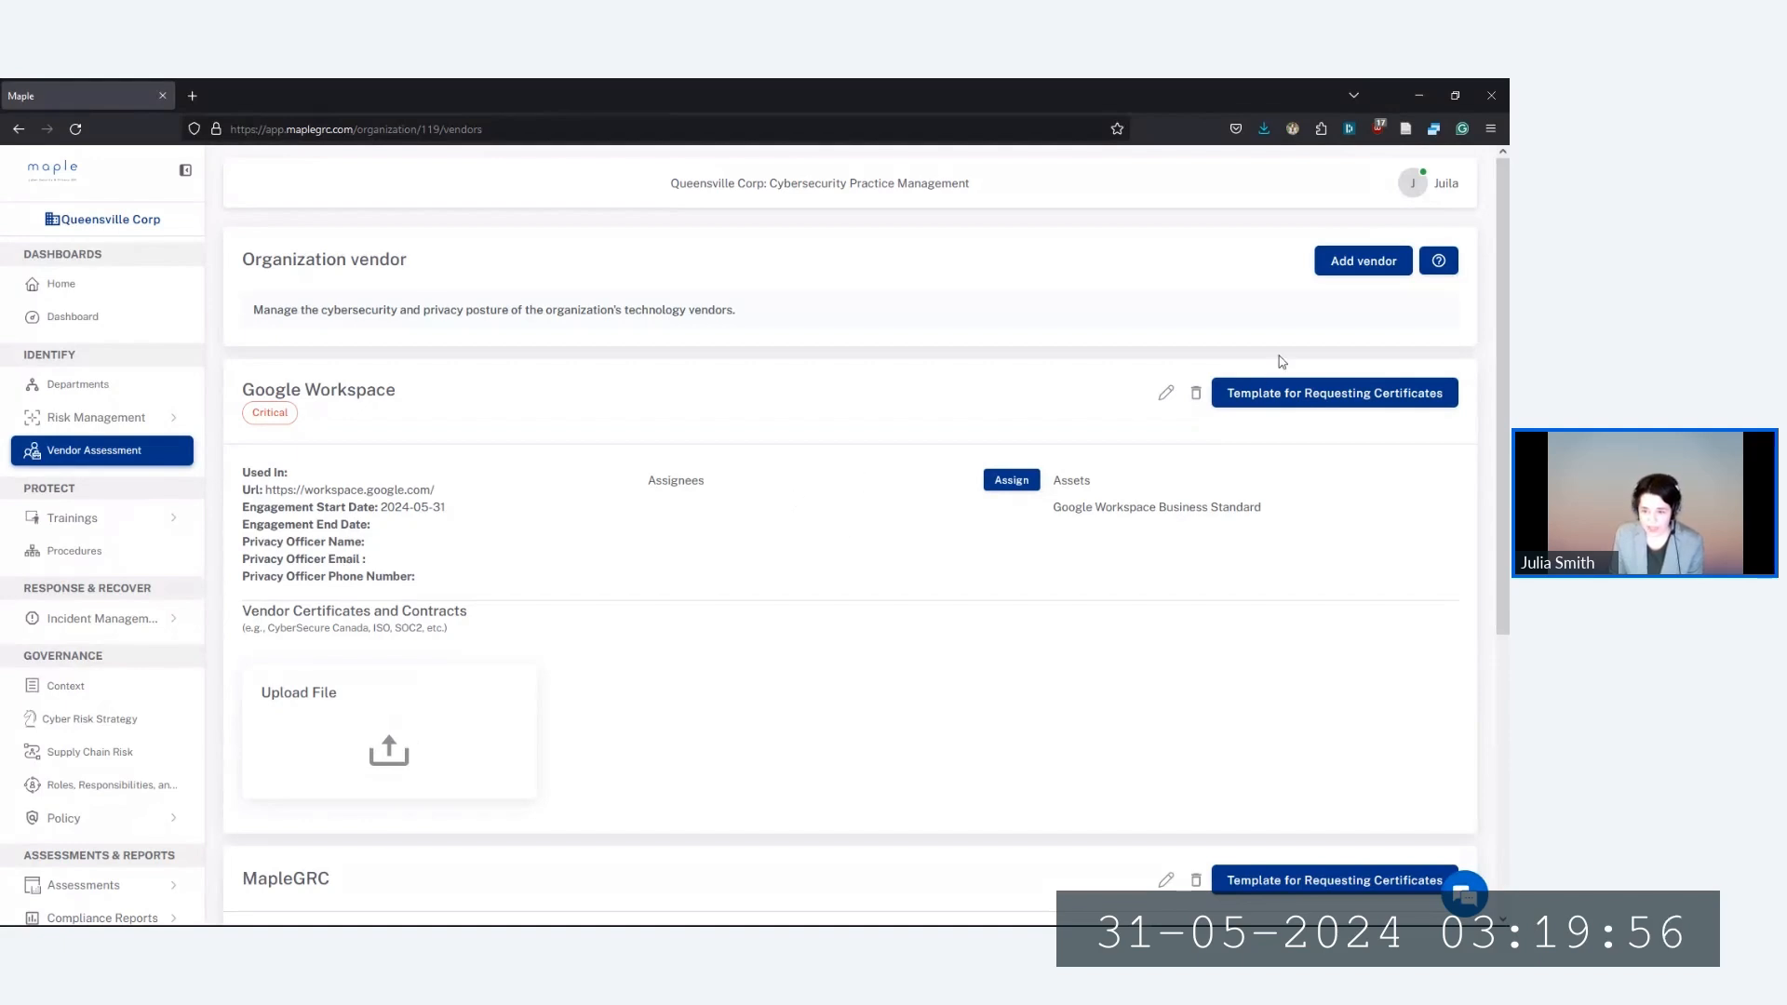
click(1312, 406)
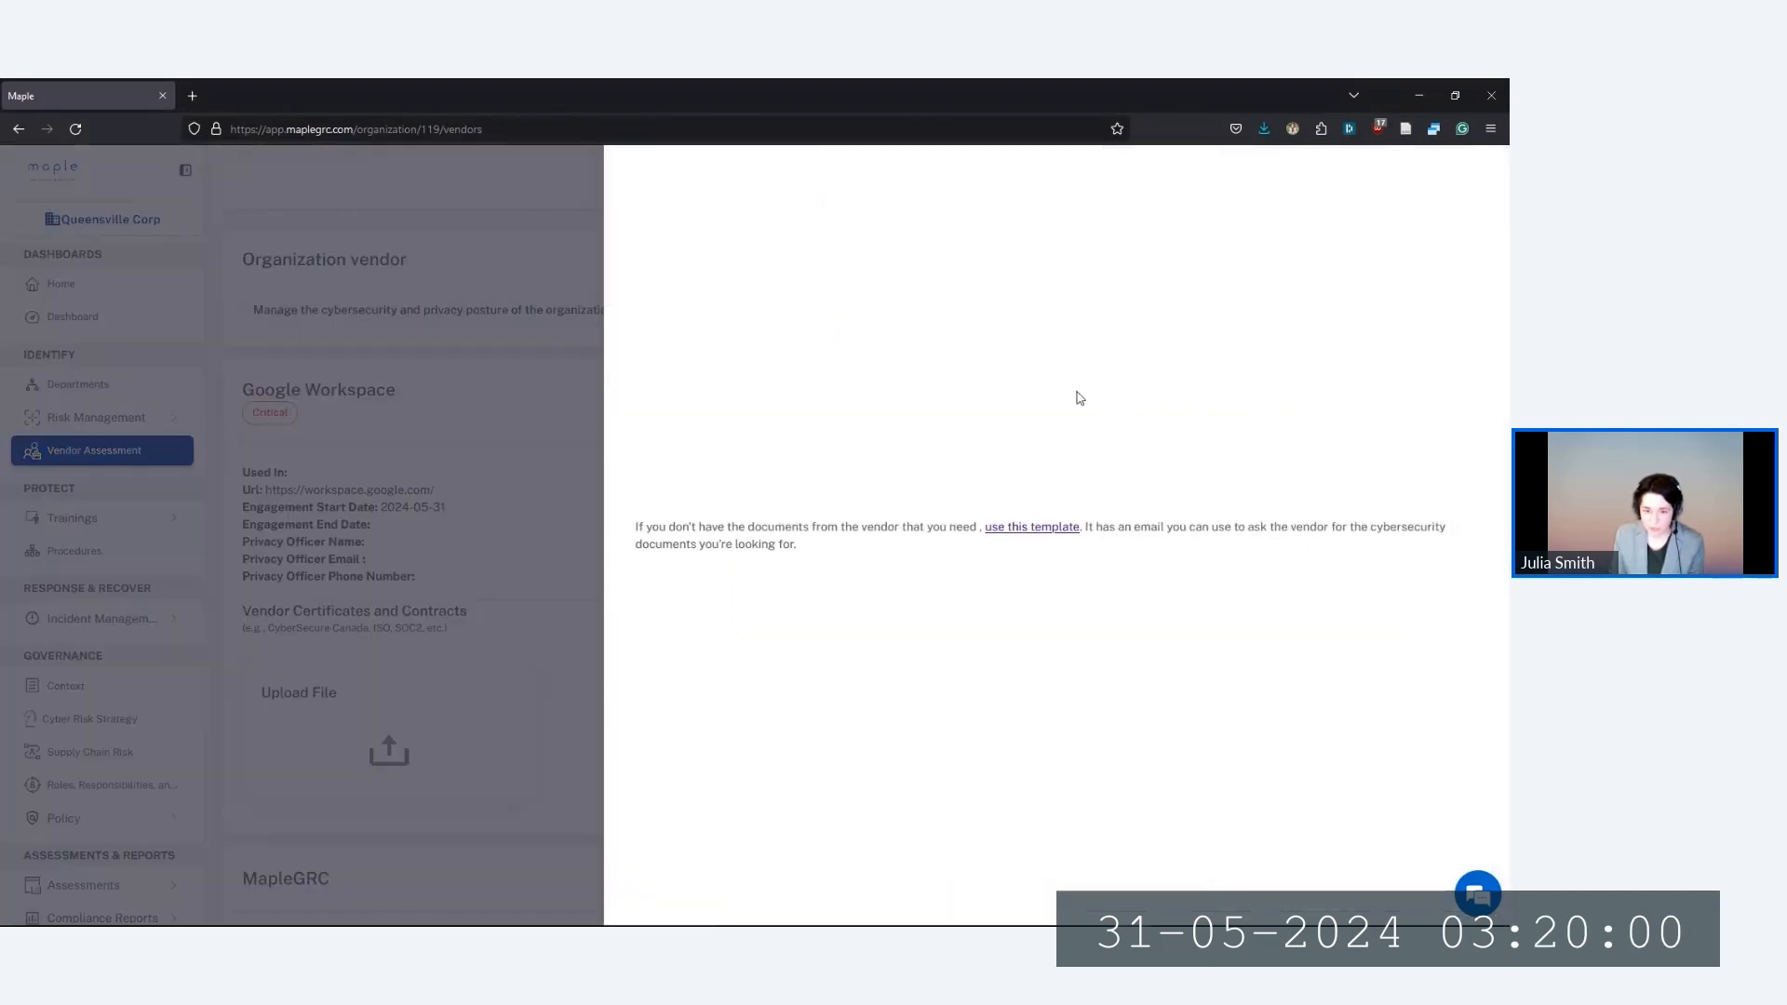
click(1037, 536)
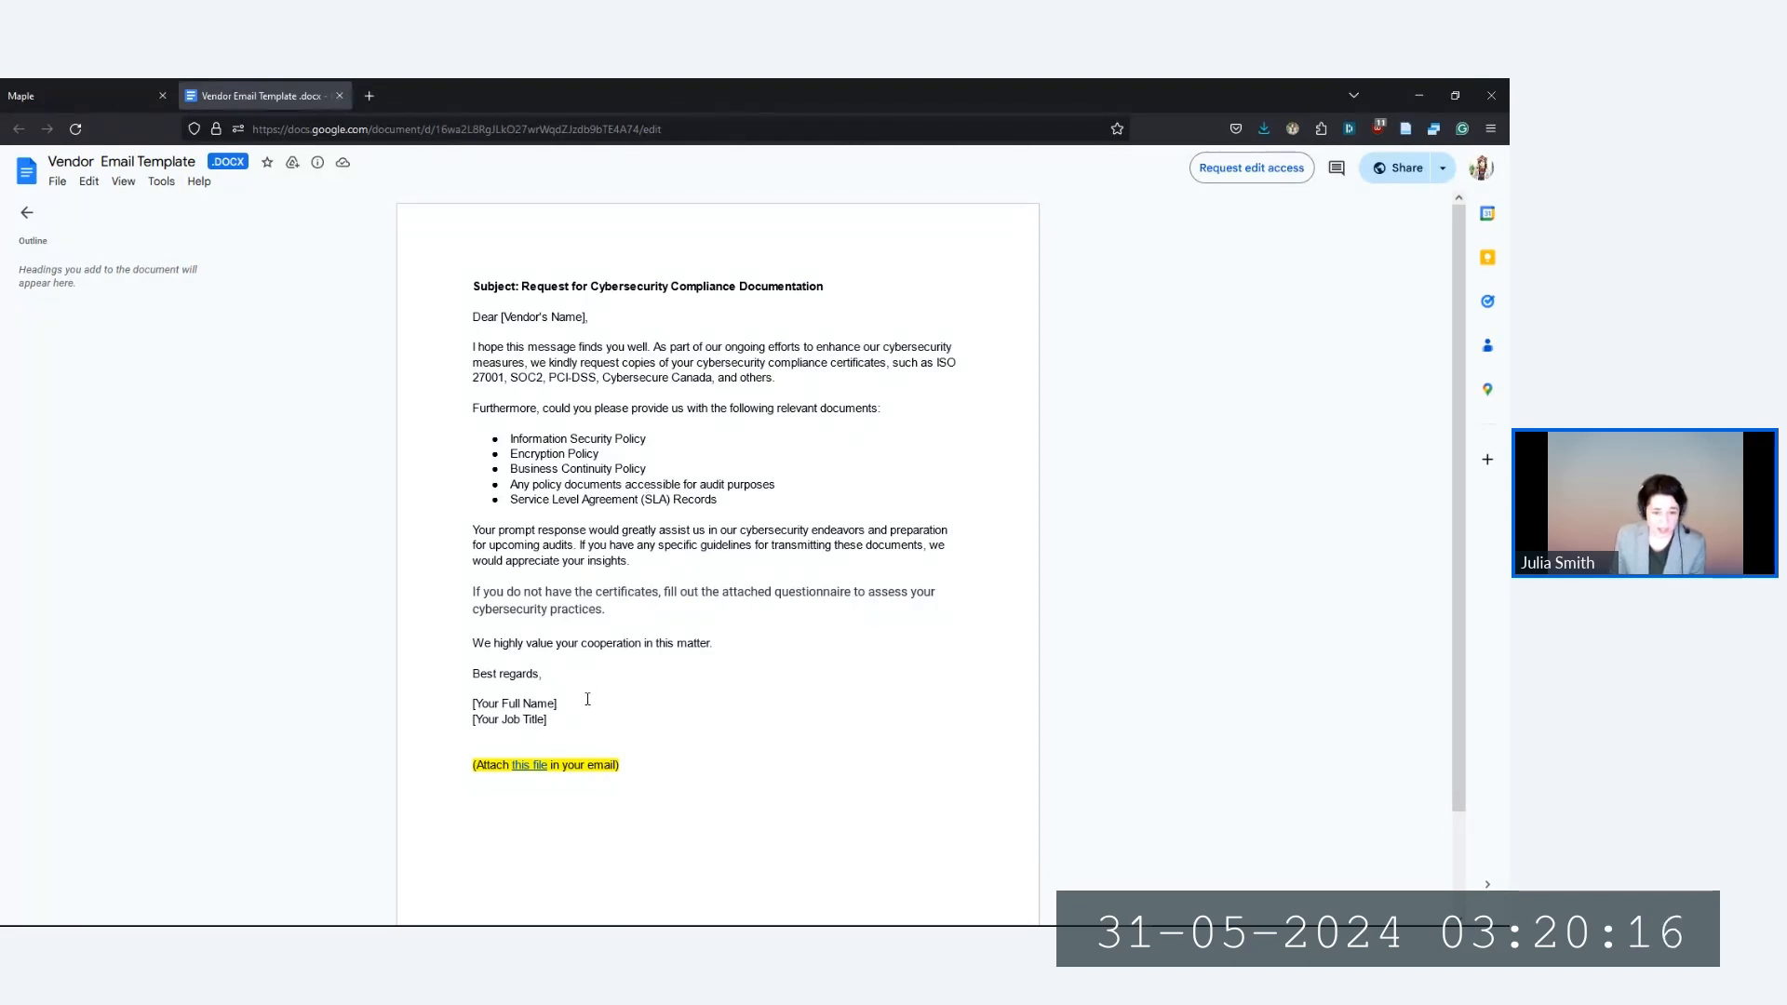
Open Vendor Security Questionnaire.xlsx from the template's 'this file' link
mouse_move(528, 767)
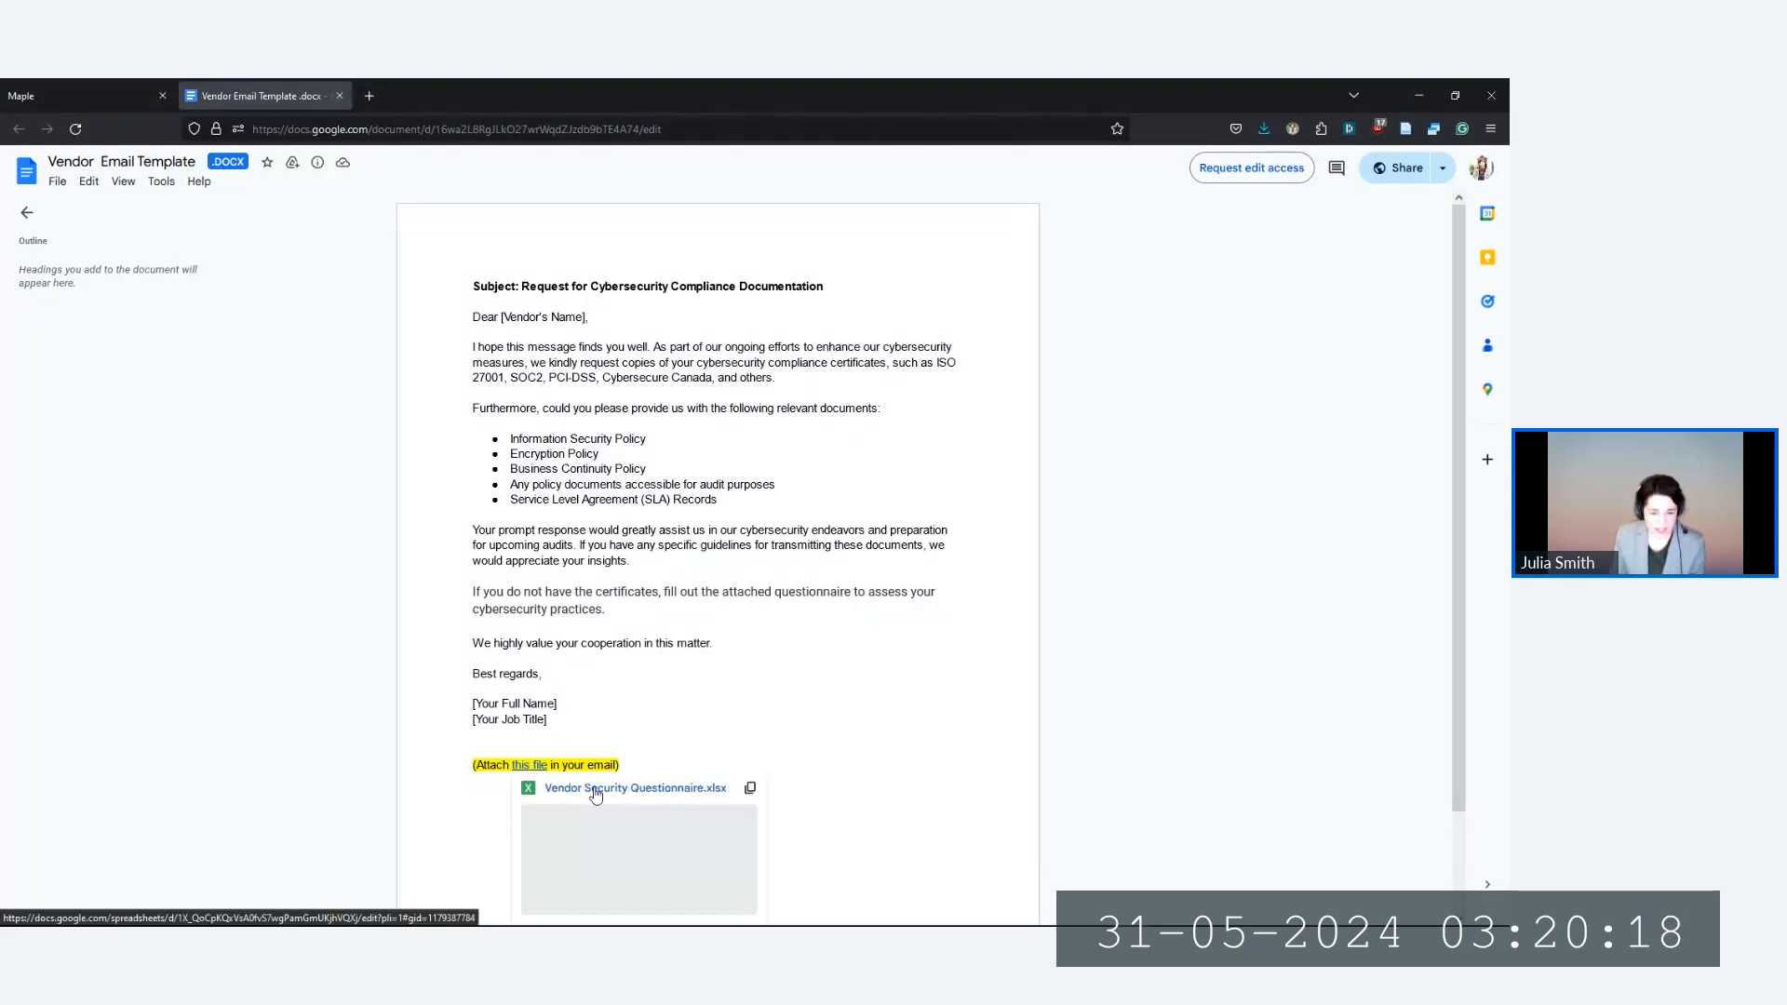
click(596, 792)
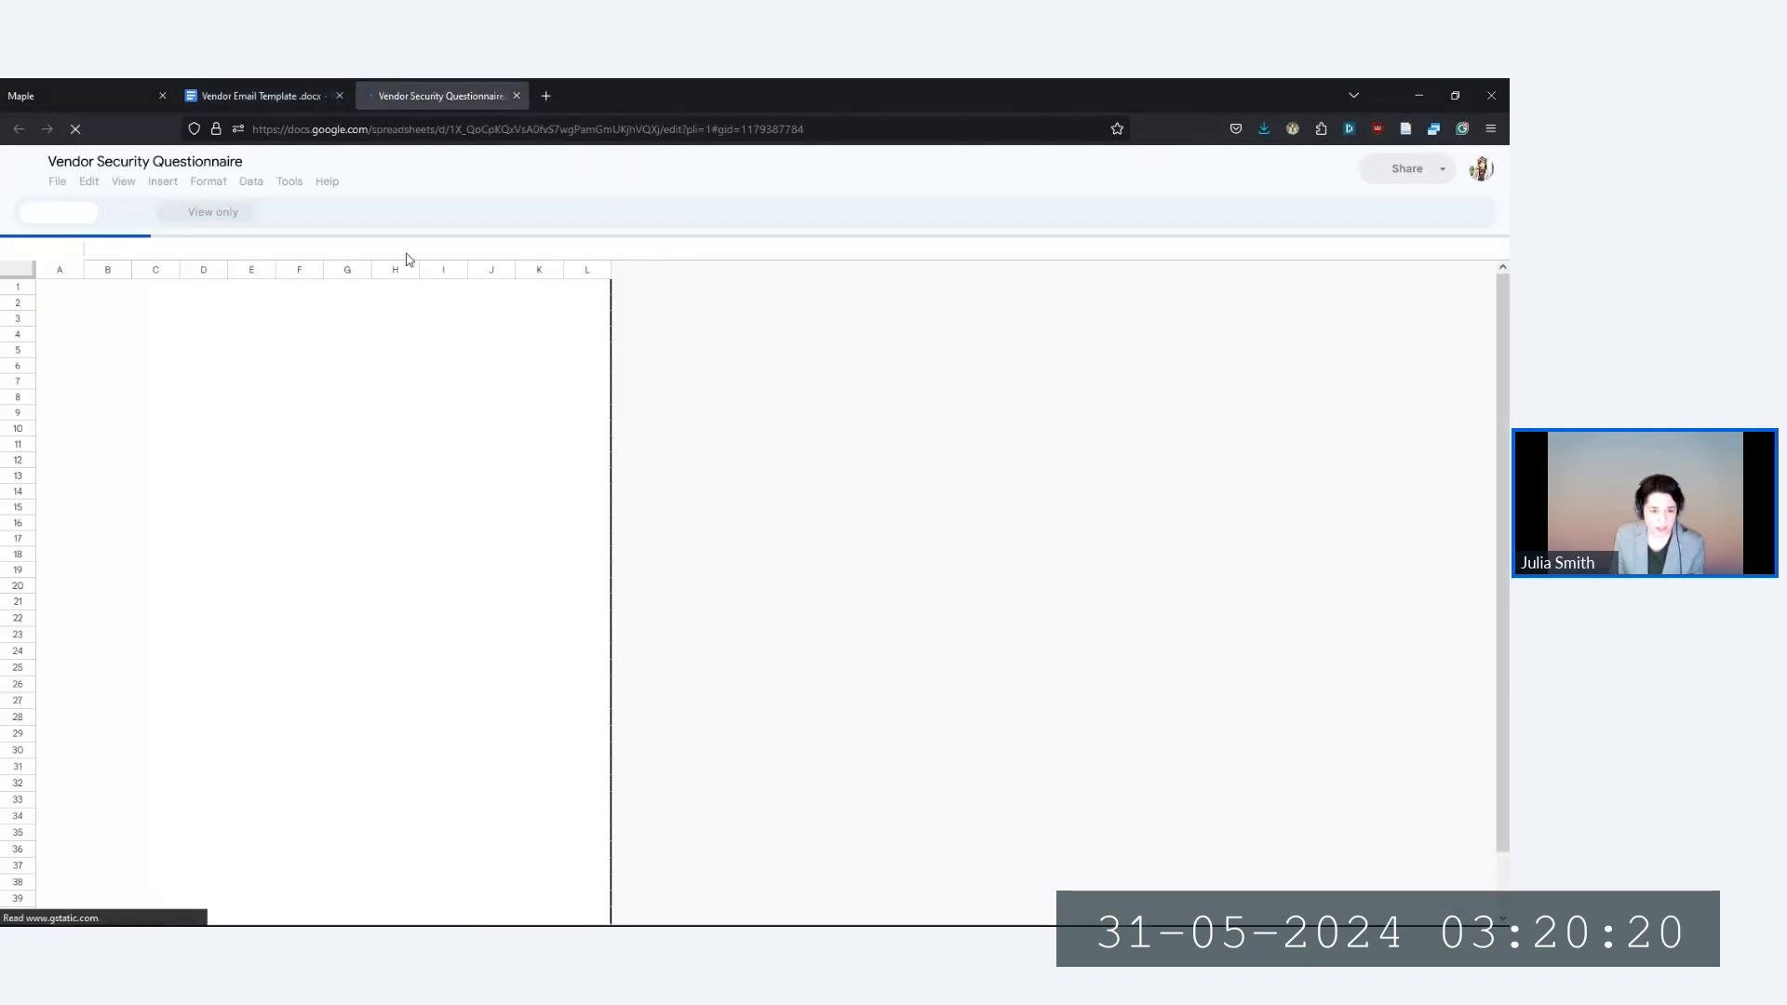
Browse the Vendor's Information and Risk Questions sheets, then close the questionnaire
click(242, 911)
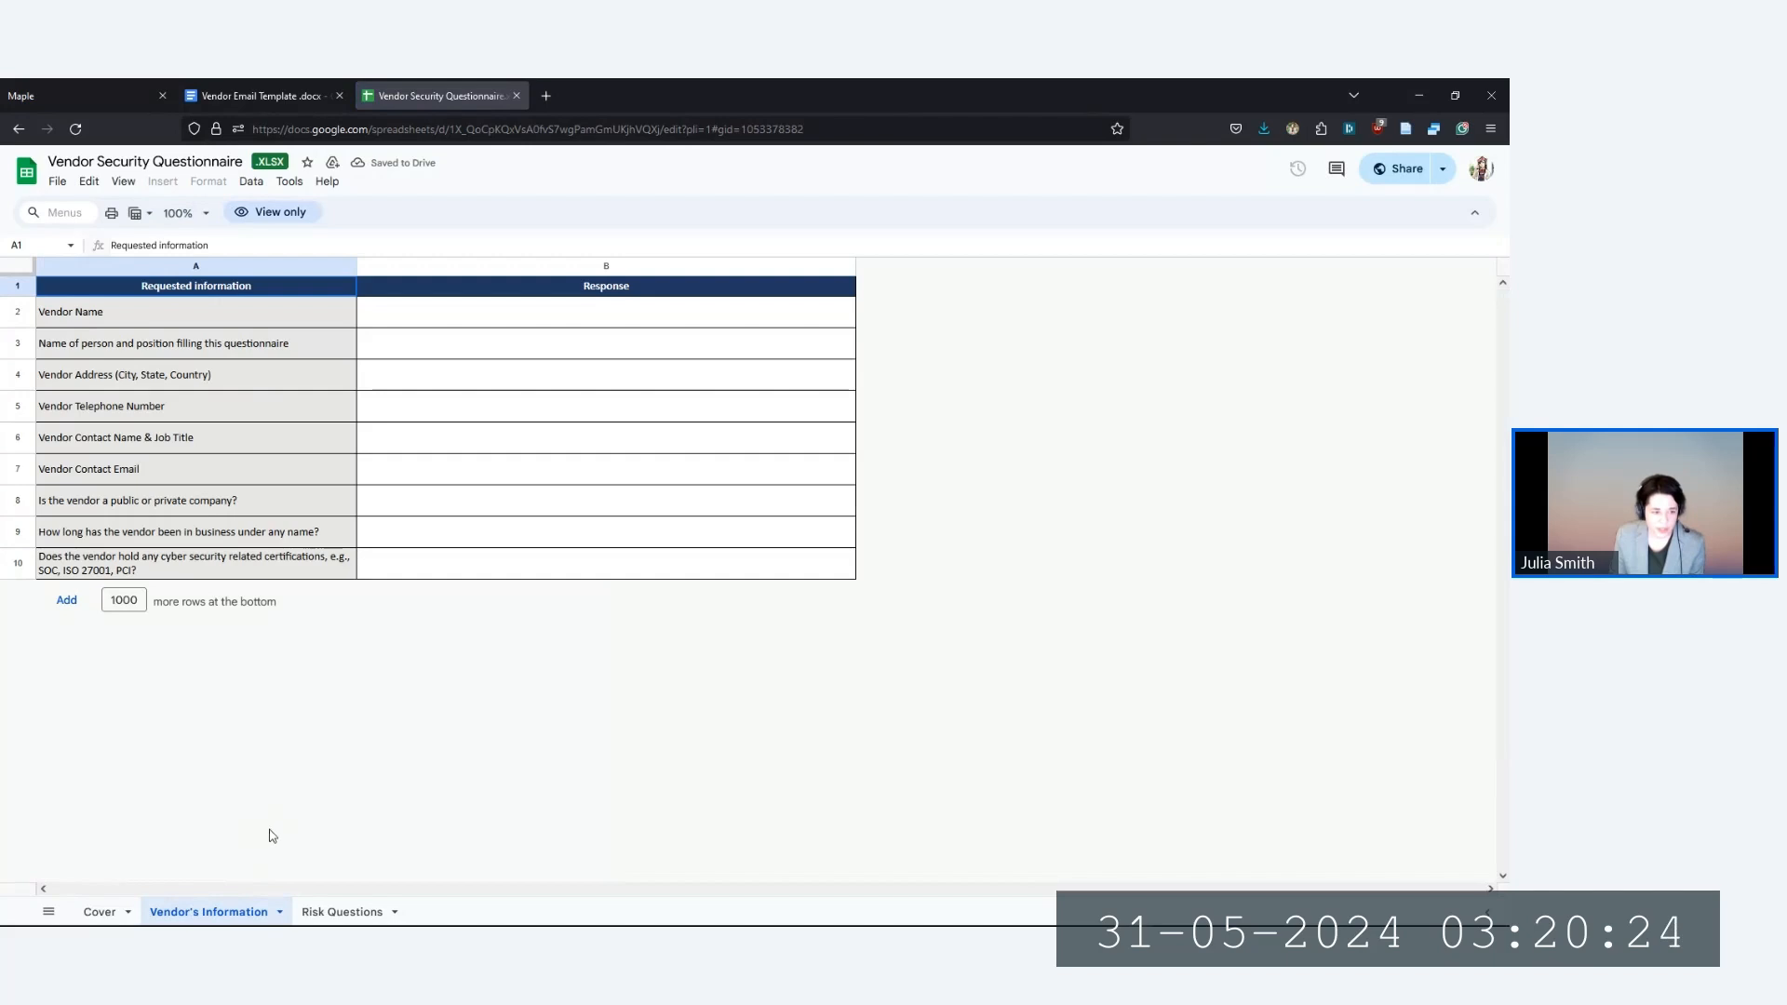
click(321, 911)
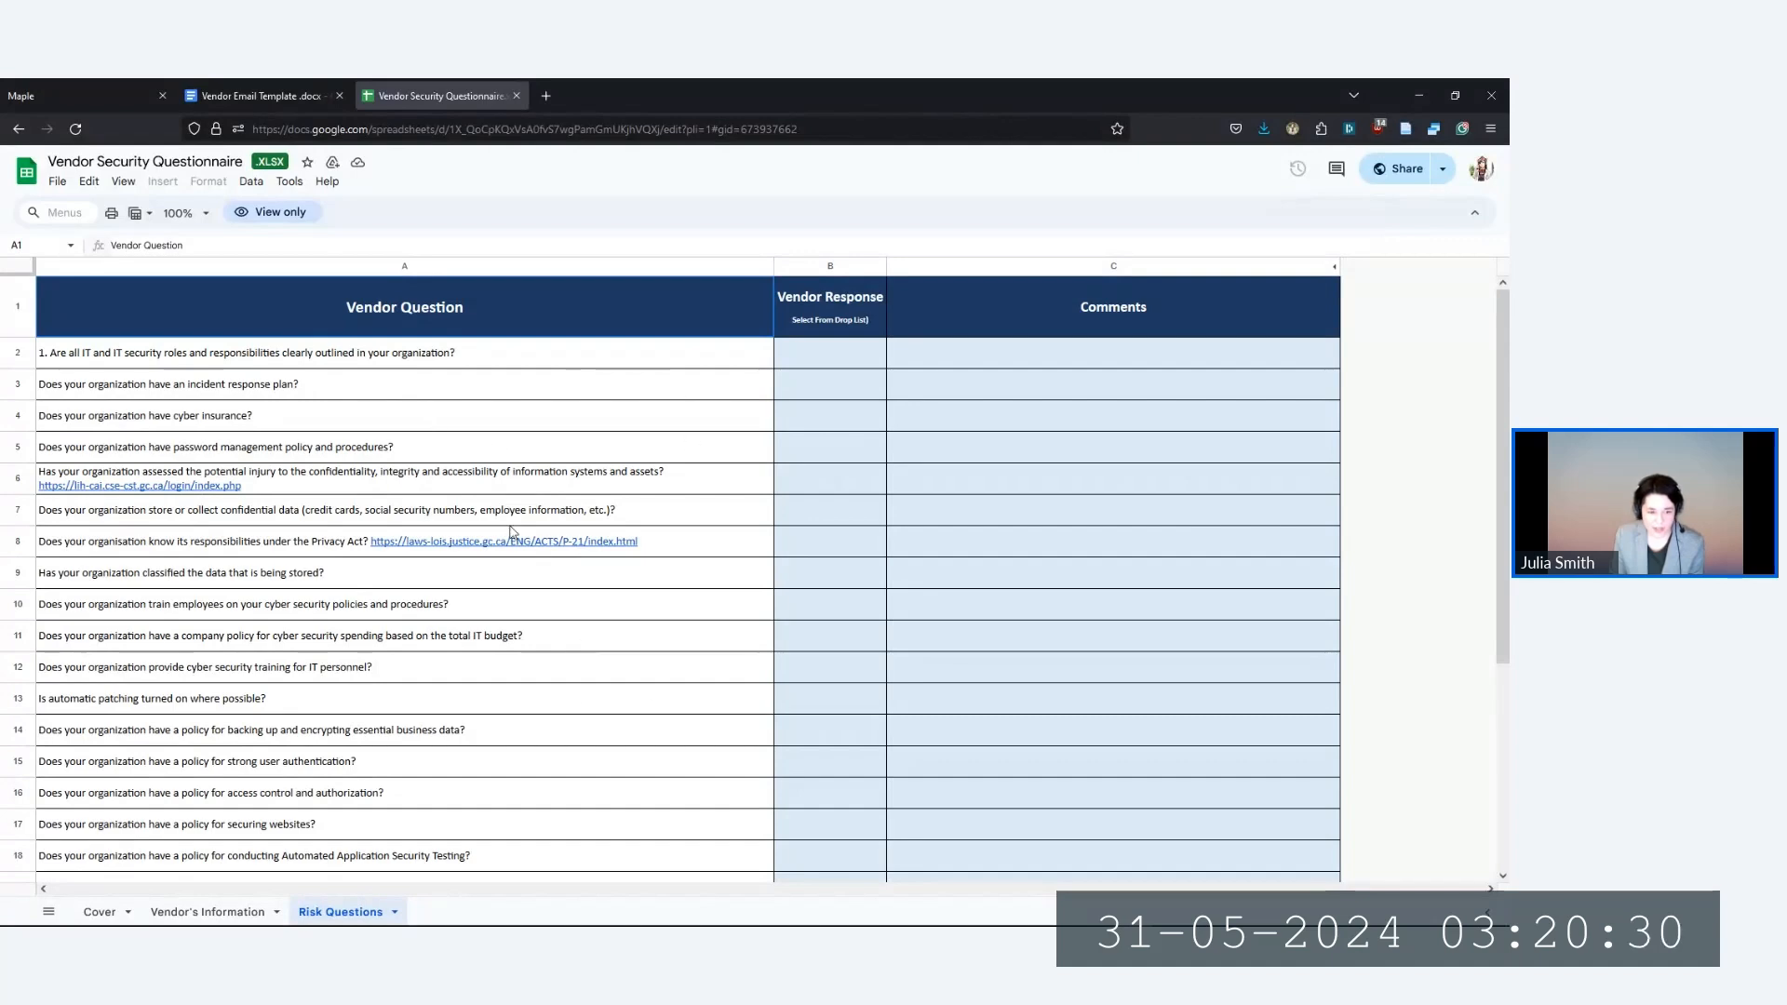
scroll(535, 759, down, 3)
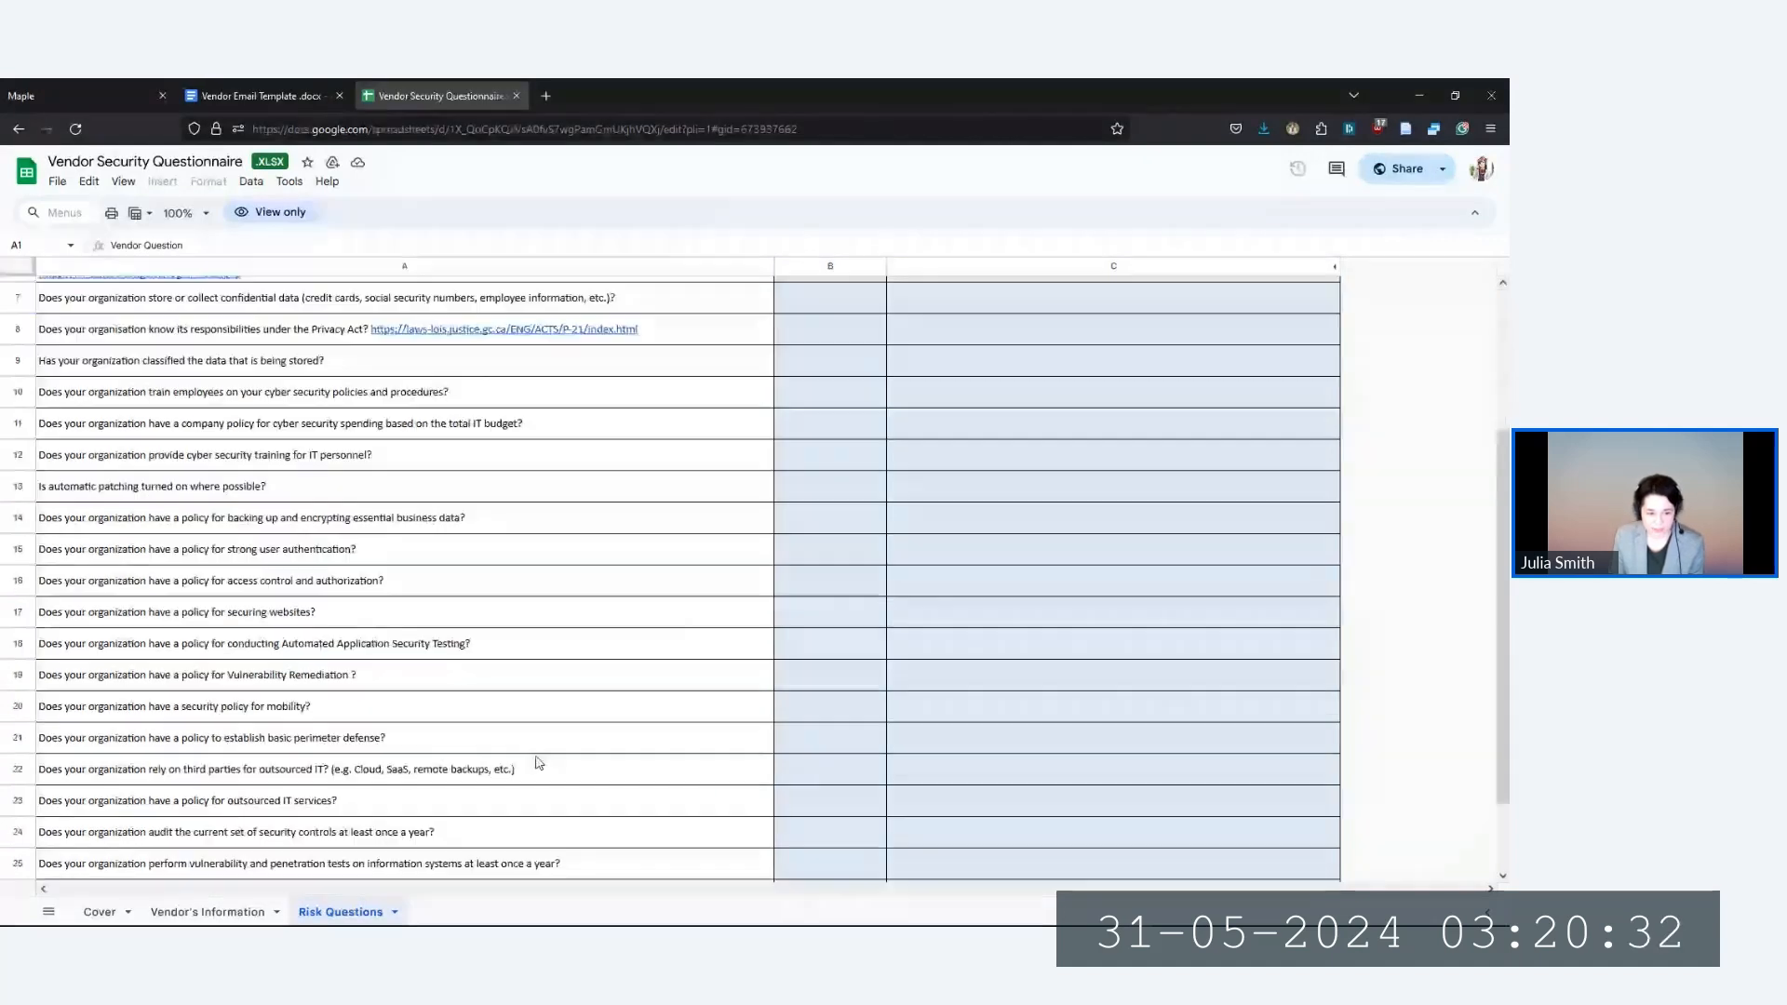
scroll(535, 761, down, 1)
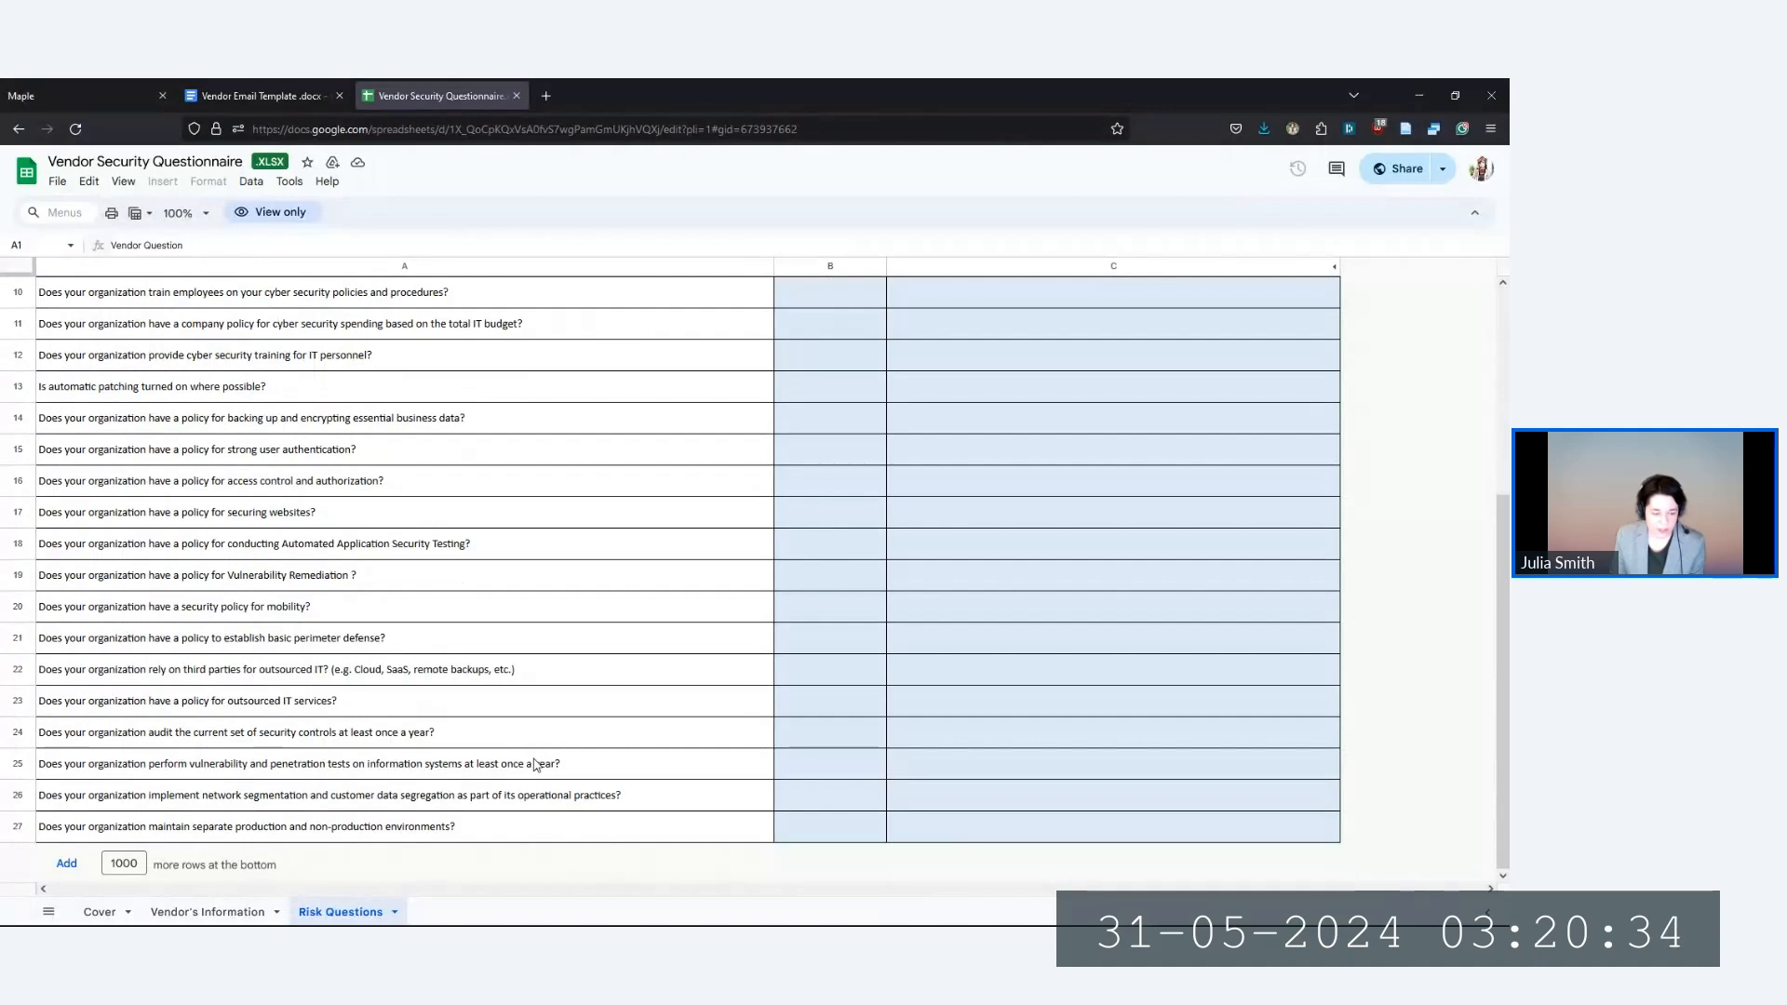
scroll(533, 762, up, 4)
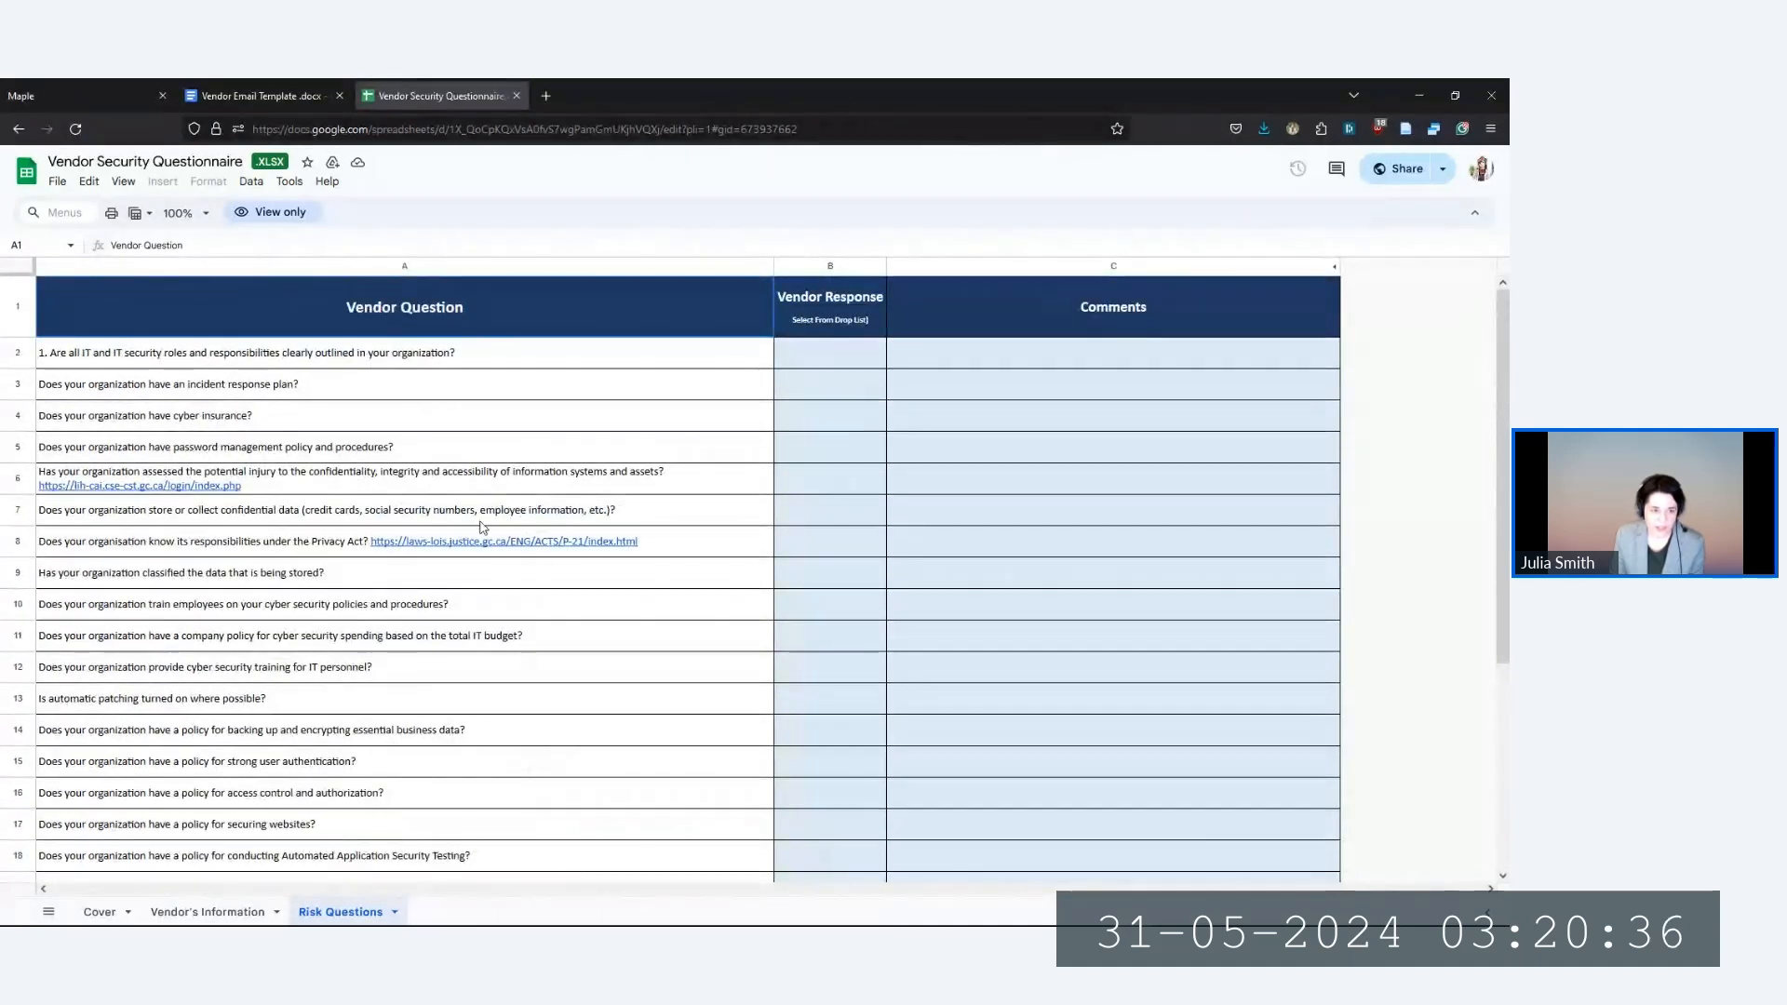
click(516, 95)
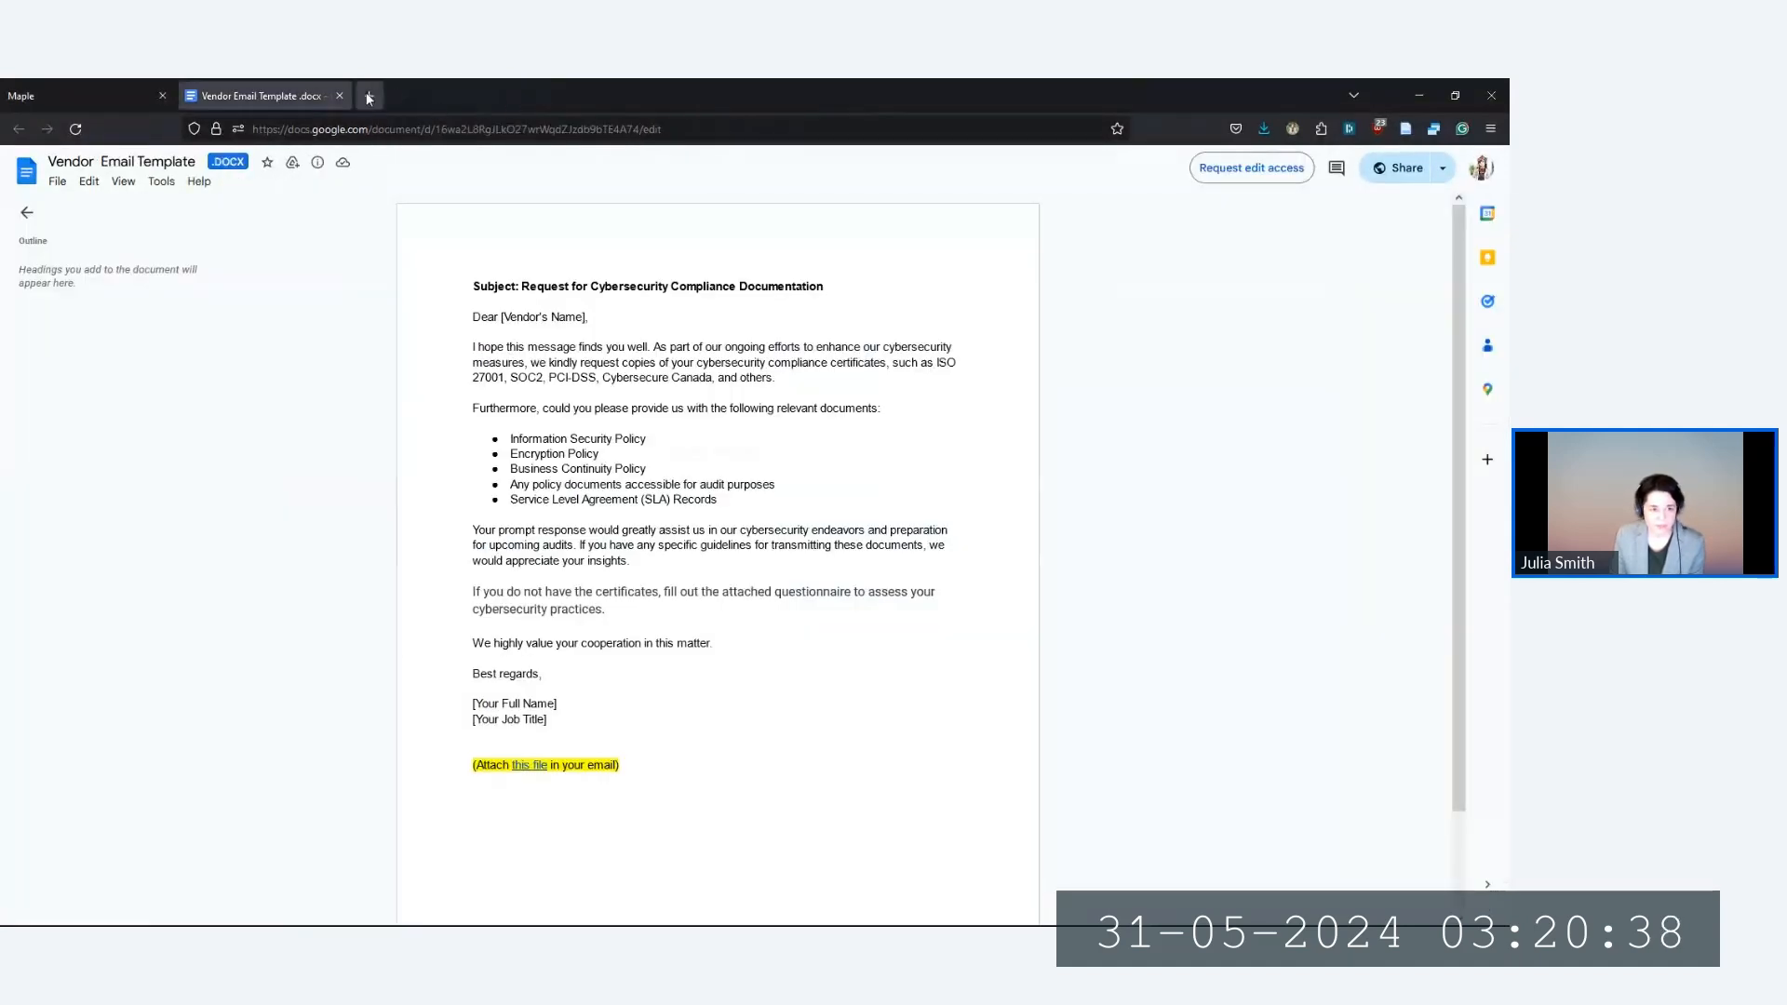
Close the email template and open the Insider Threat card under Risk Management > Risk Scenario
click(340, 96)
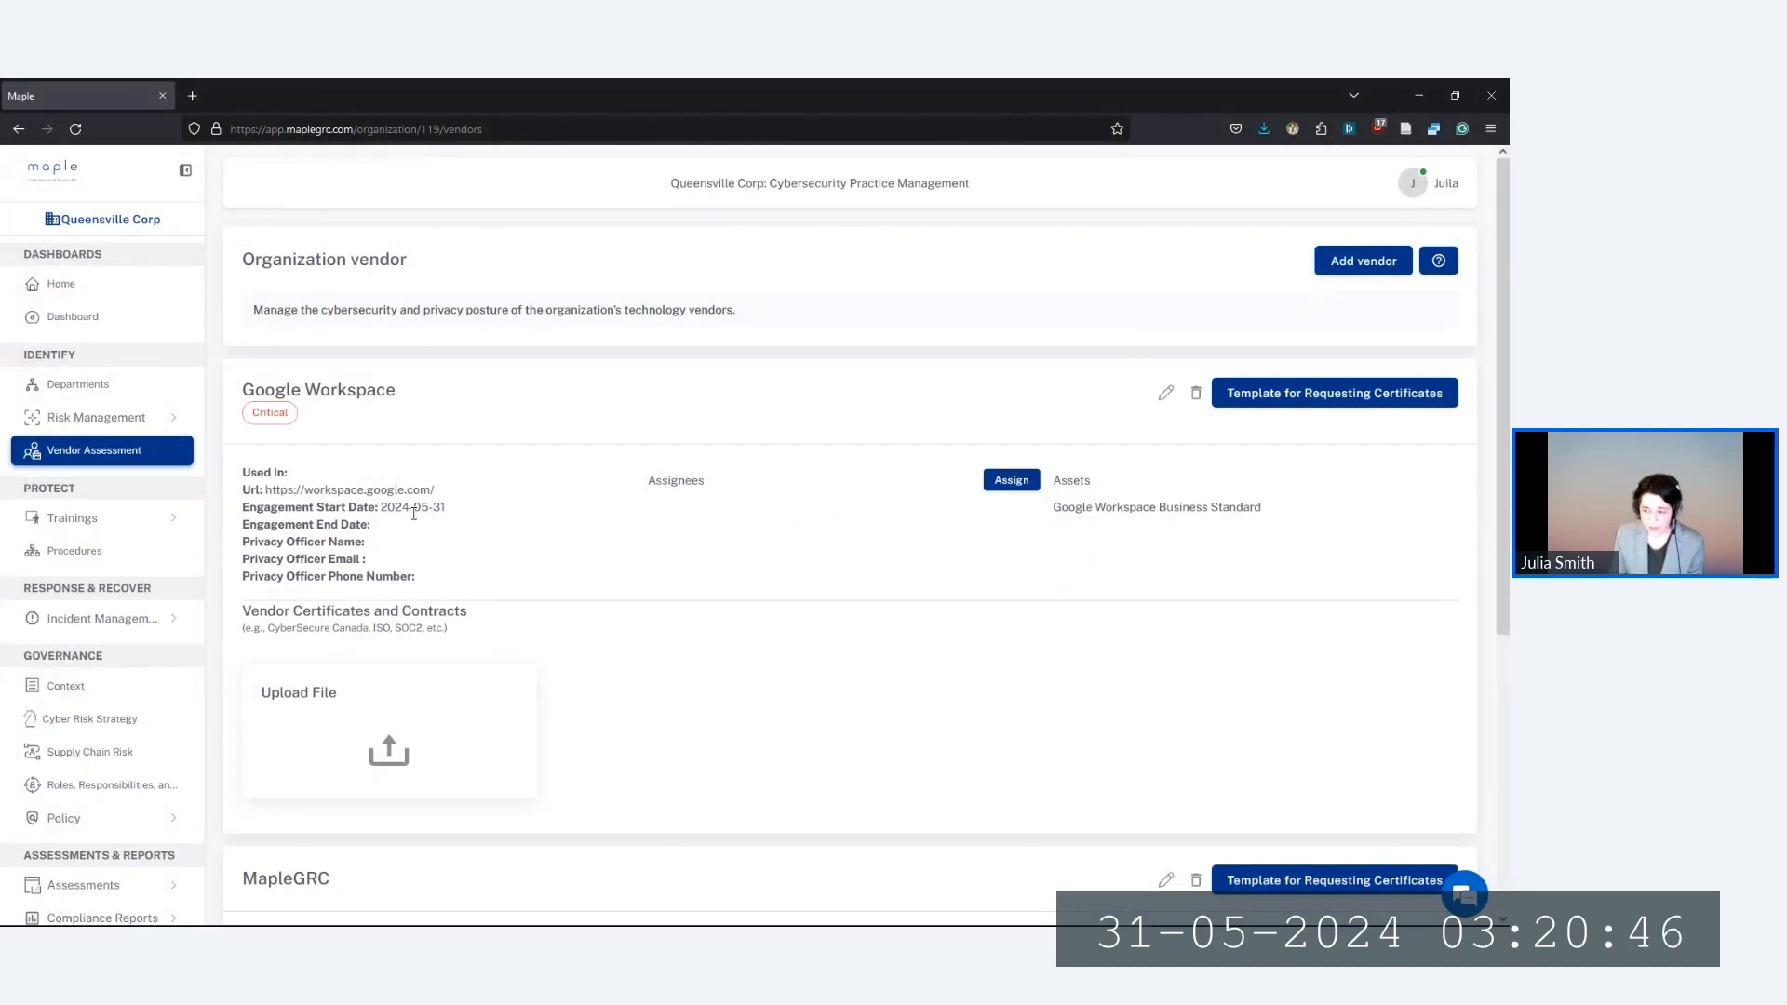
click(94, 417)
click(82, 450)
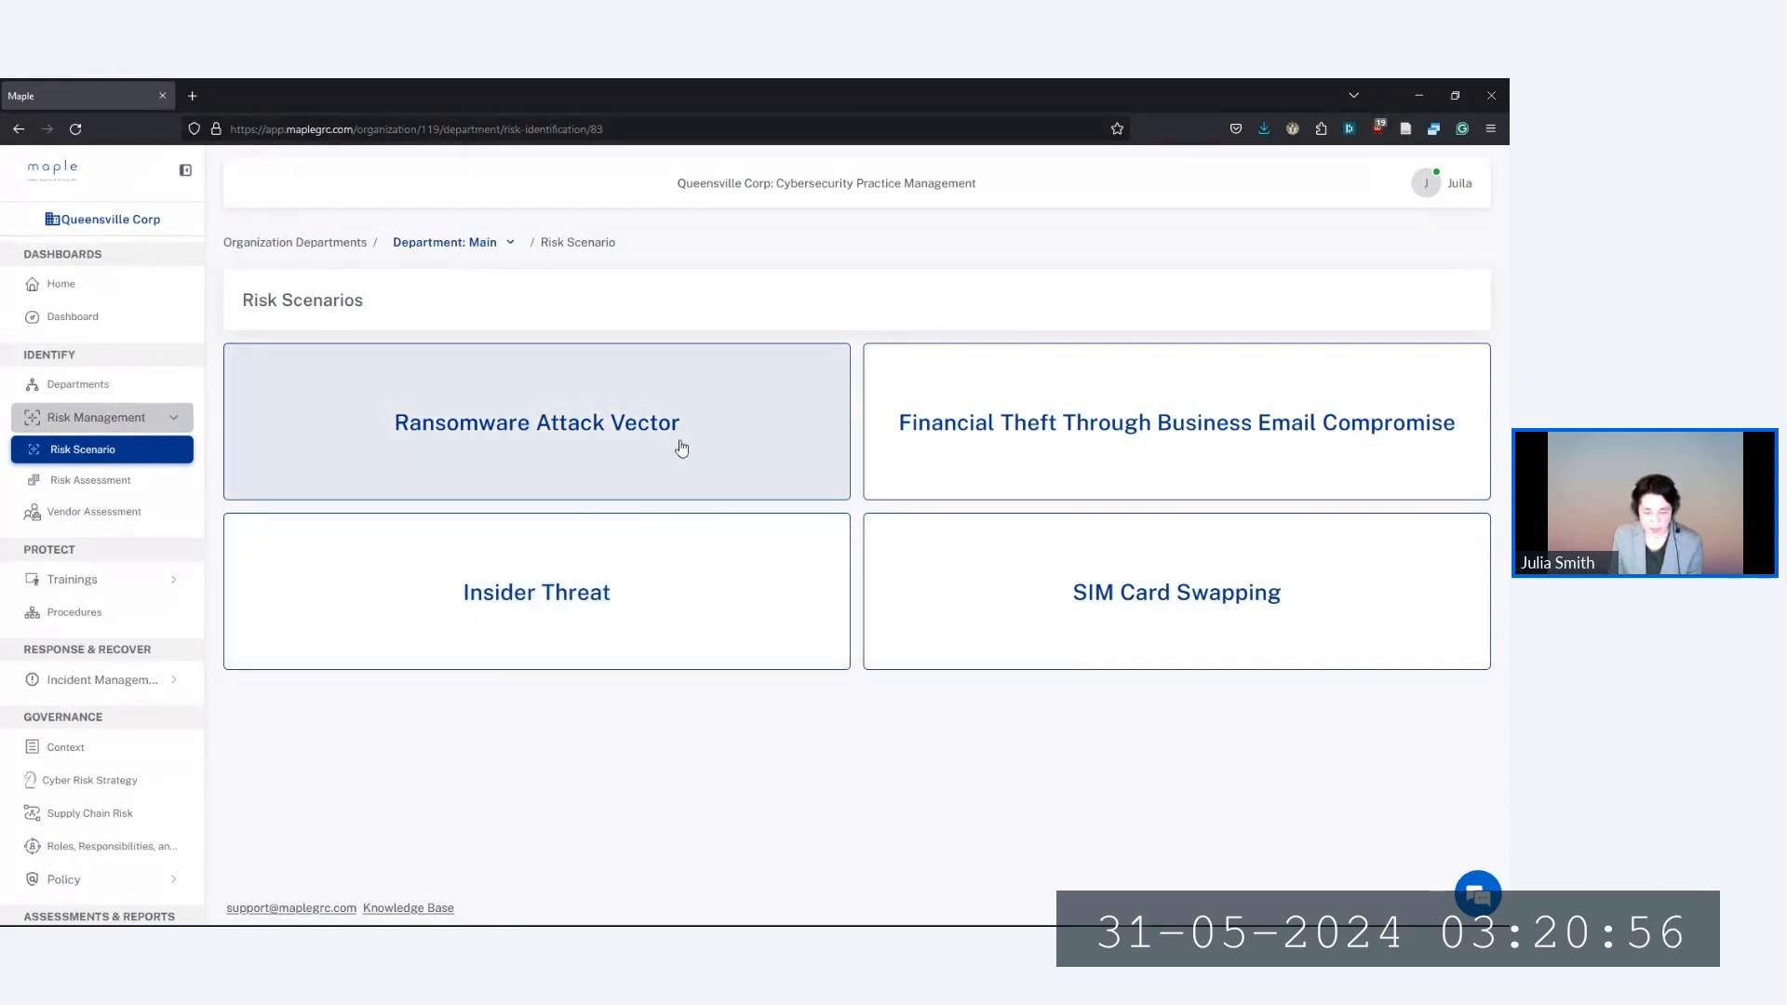
click(498, 592)
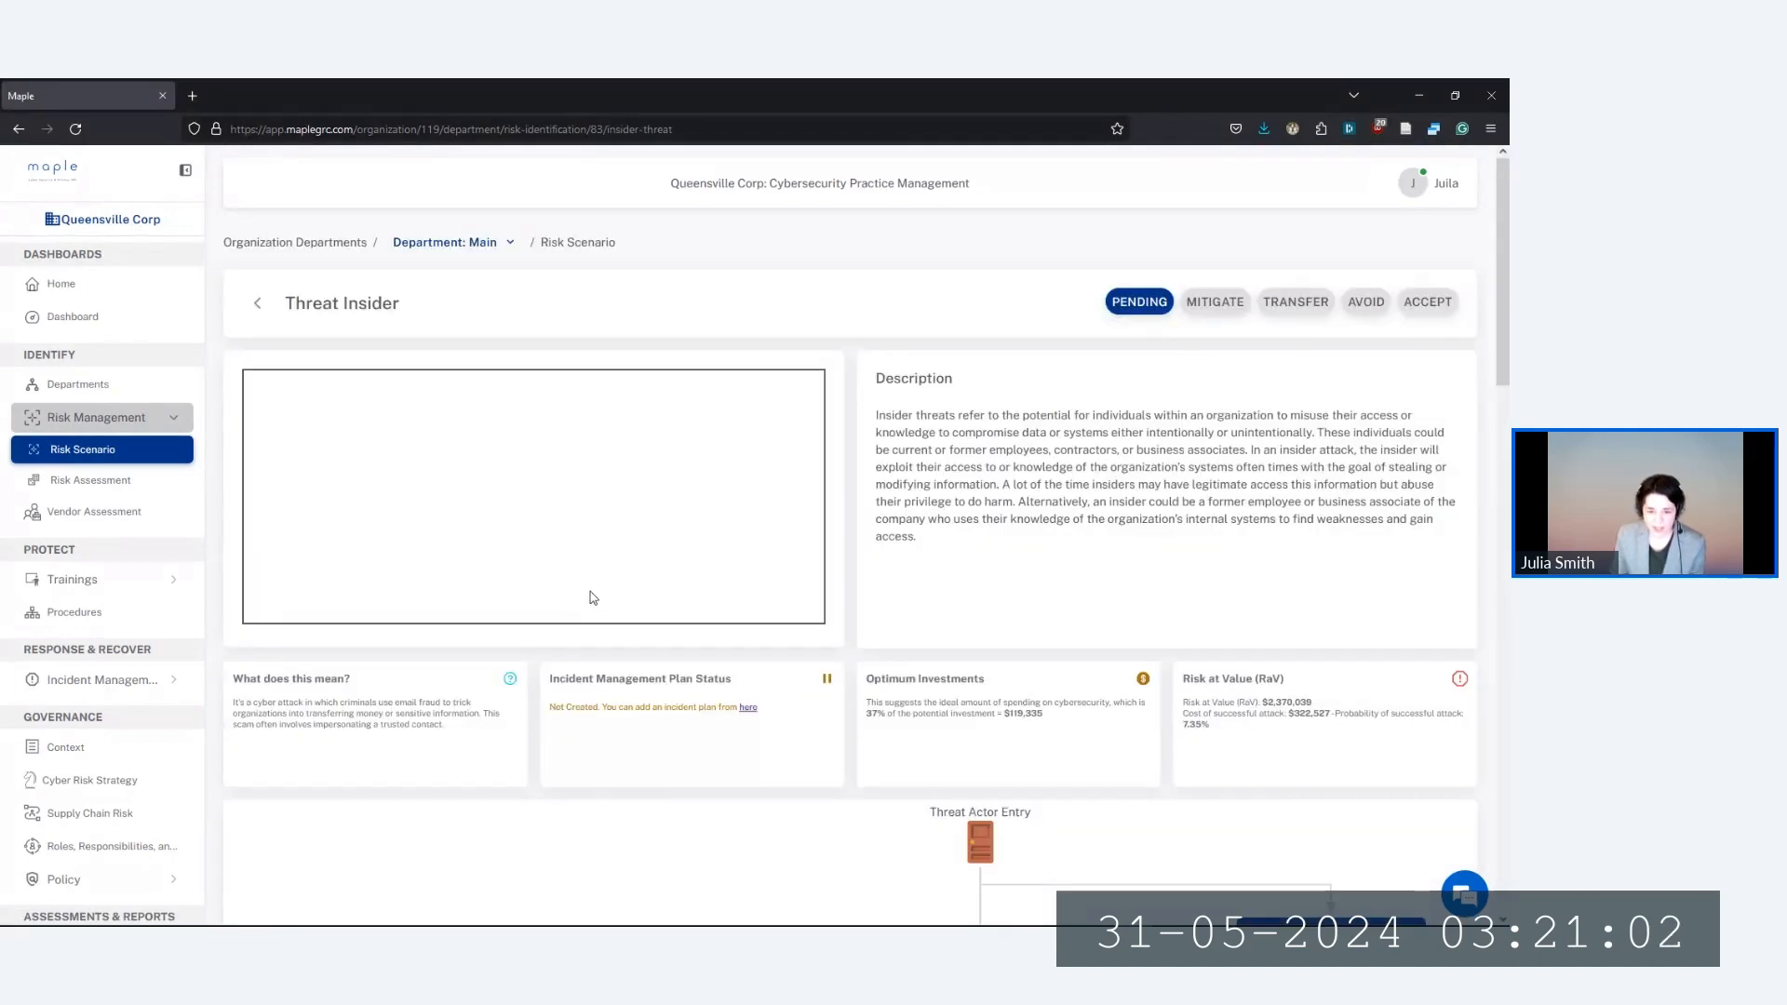
Scroll through the Insider Threat attack tree, each step showing 0% threat probability
scroll(588, 596, down, 3)
scroll(852, 625, down, 1)
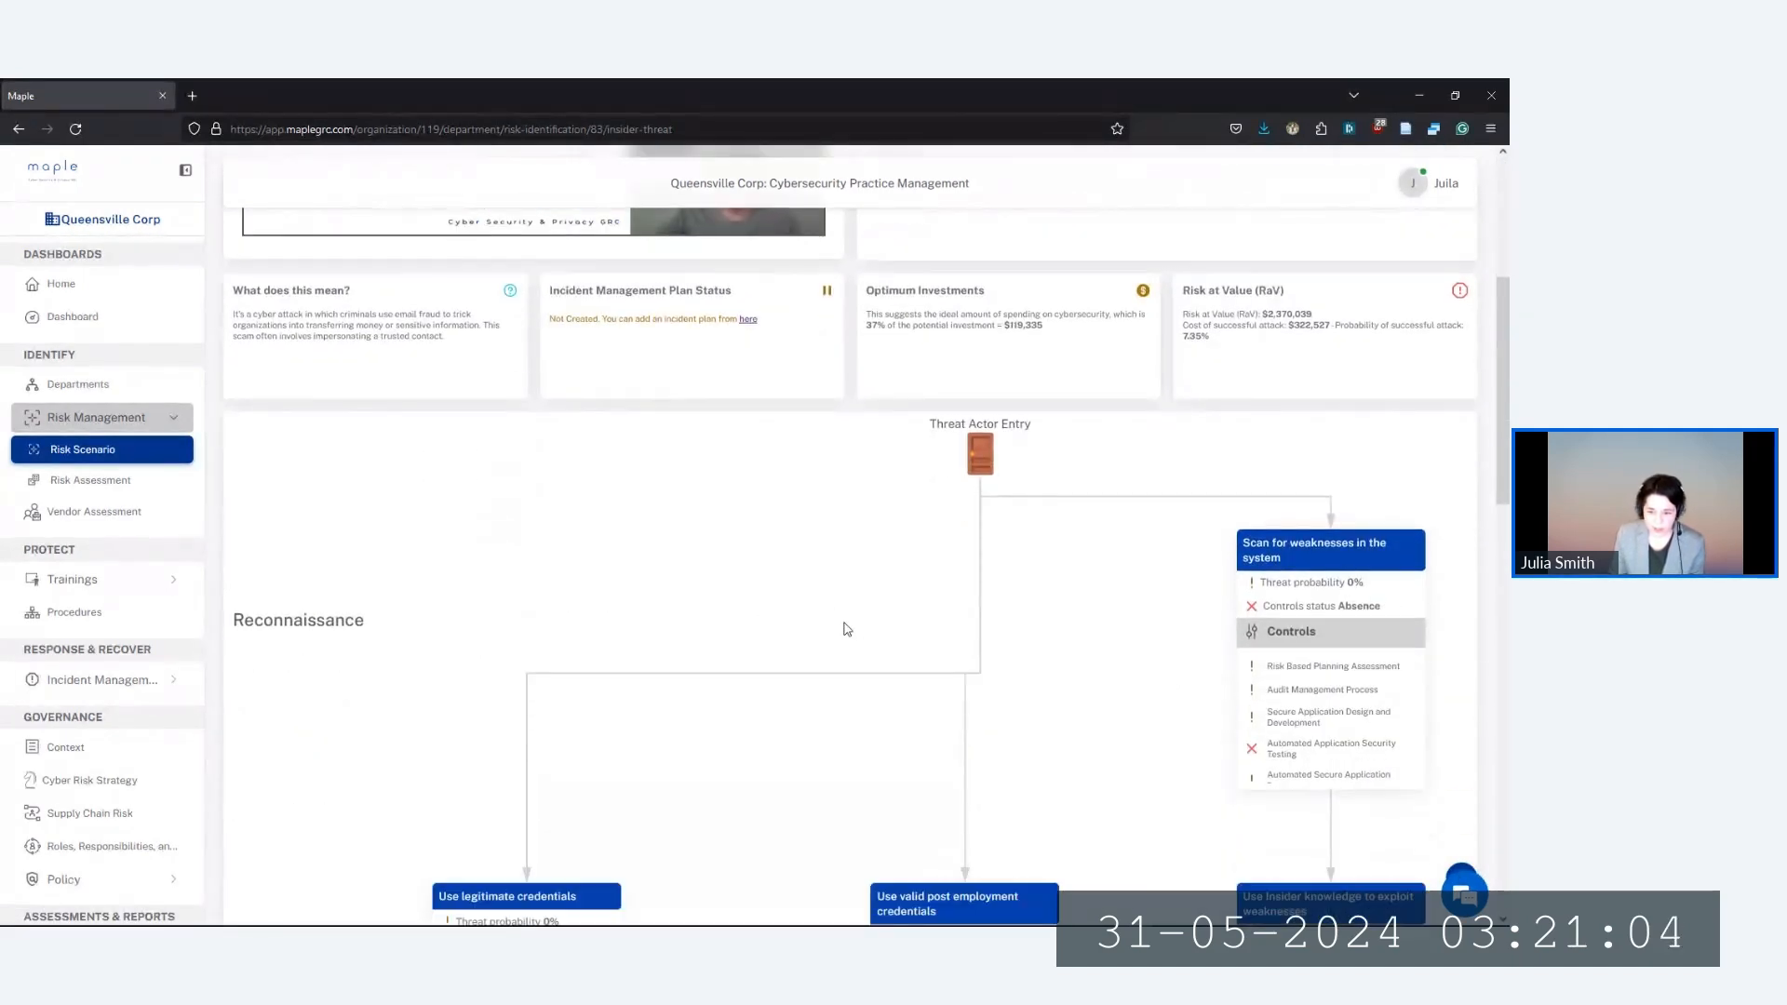
scroll(846, 628, down, 2)
scroll(828, 601, up, 2)
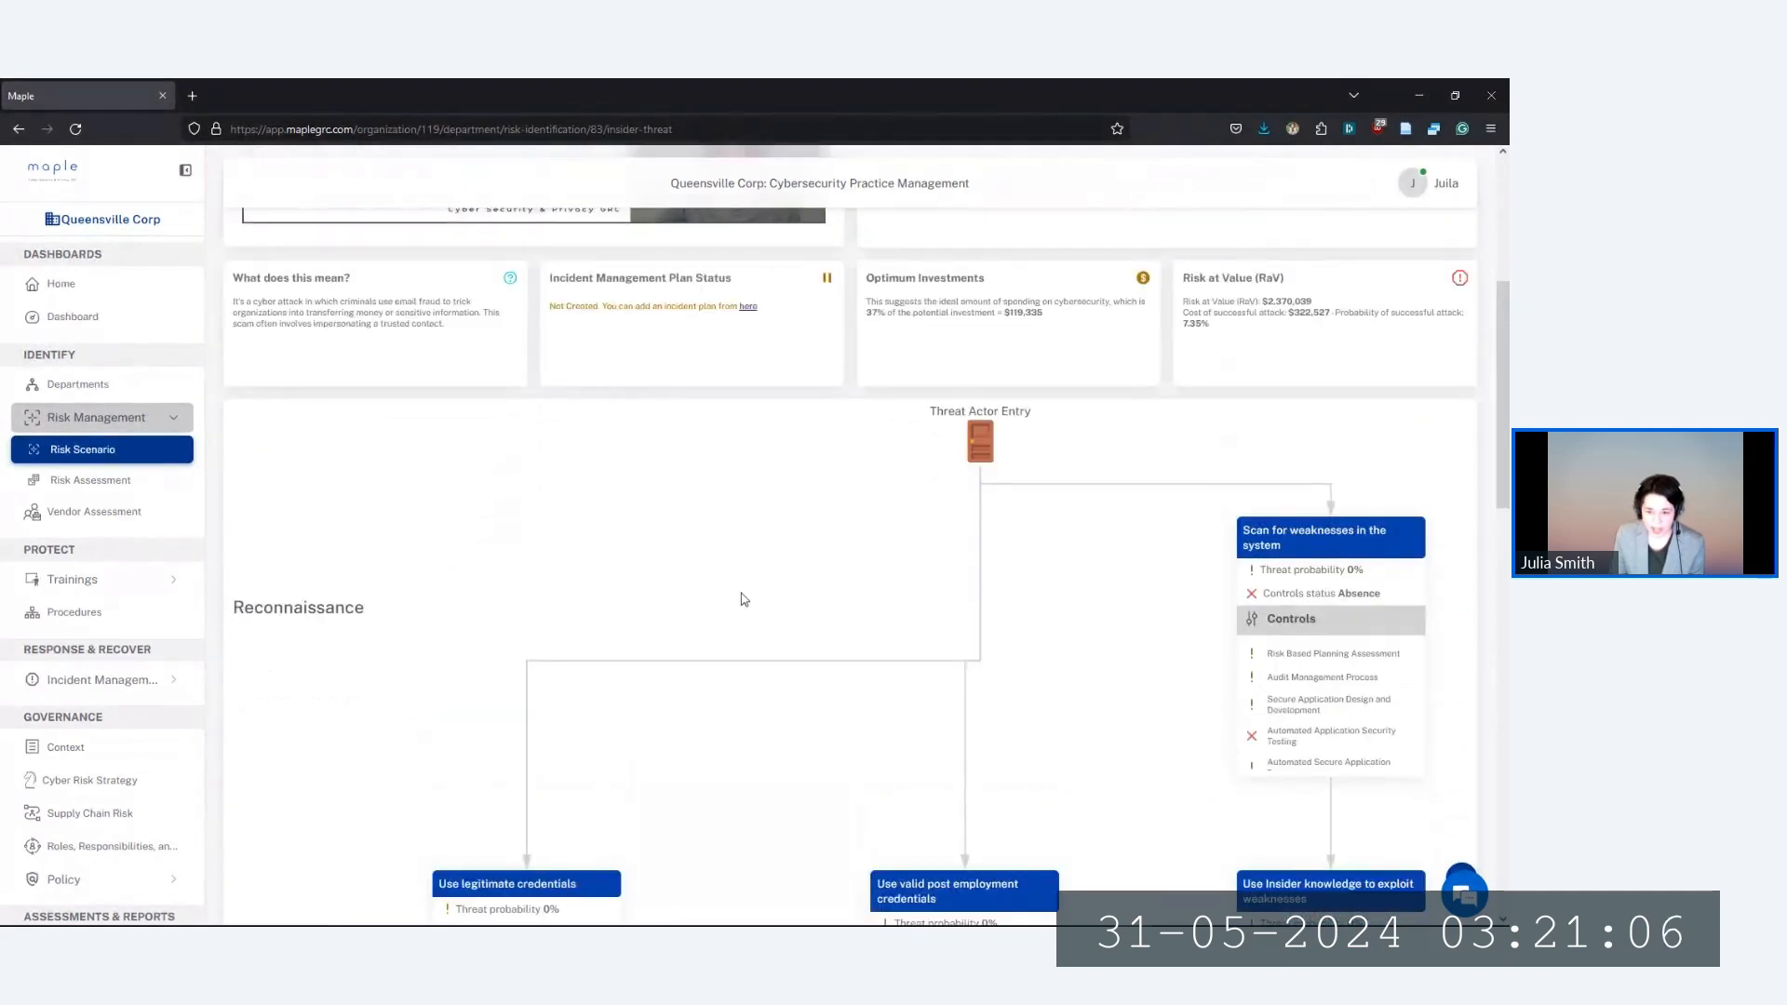
scroll(1051, 596, down, 2)
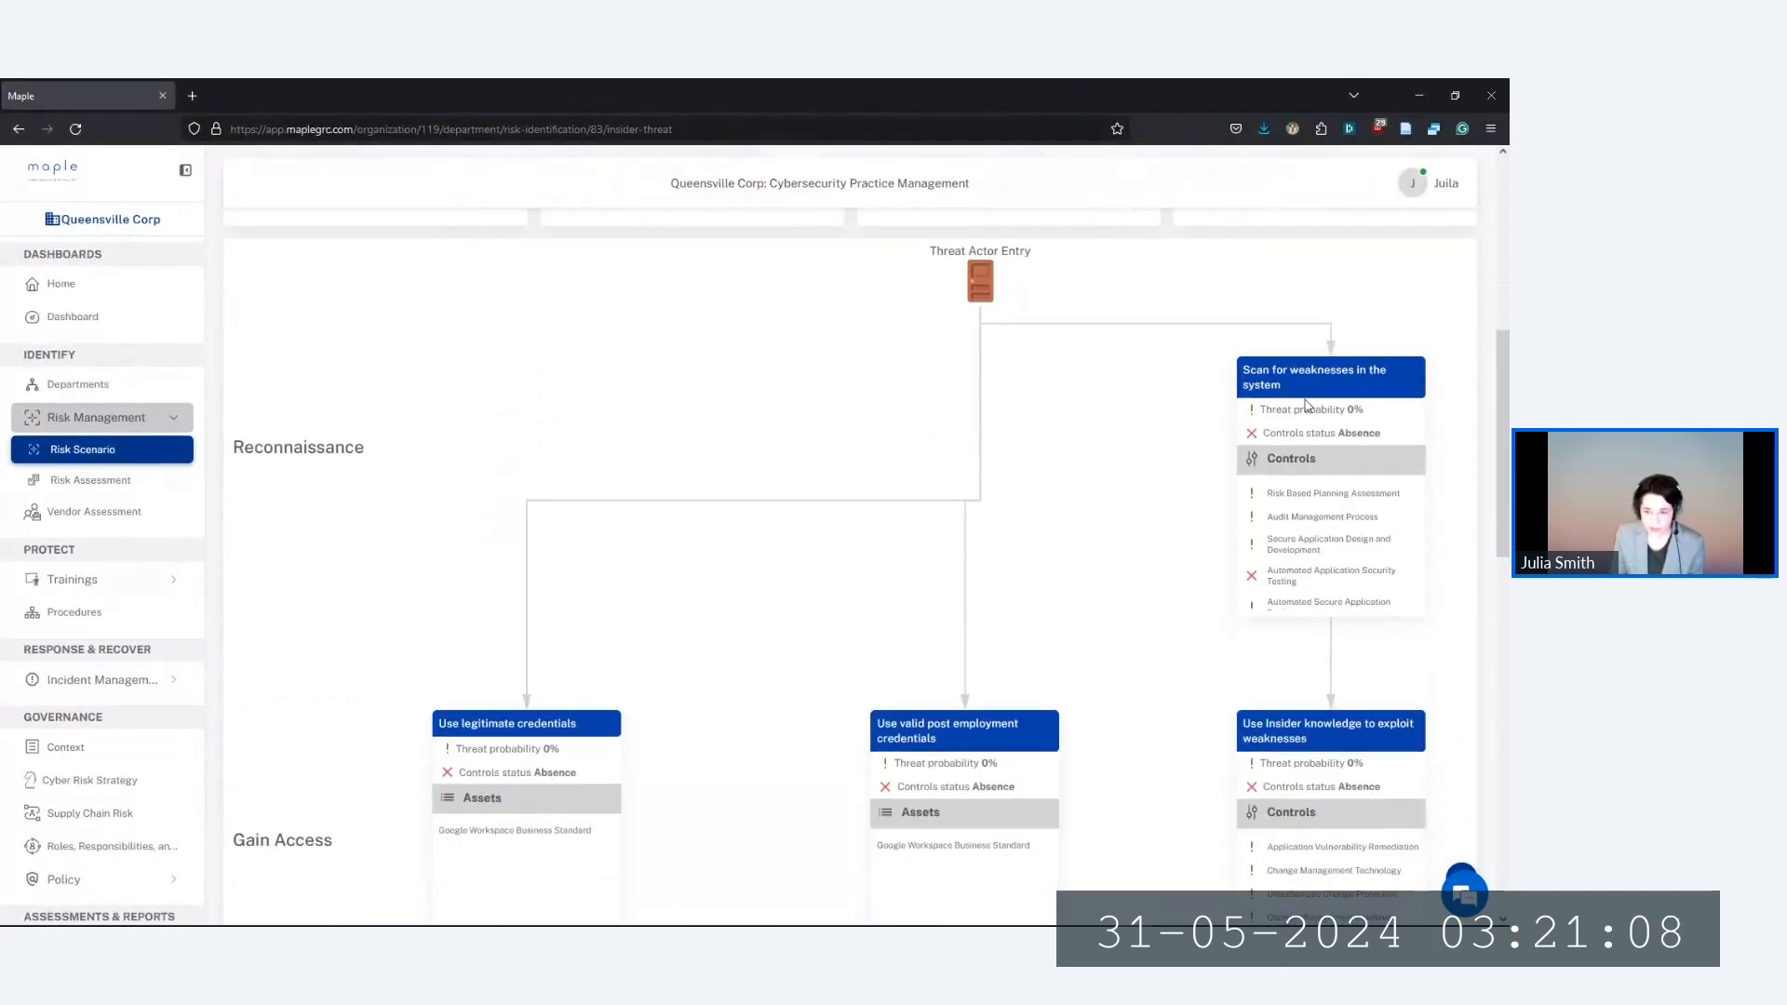
scroll(1013, 489, down, 1)
scroll(1015, 490, up, 1)
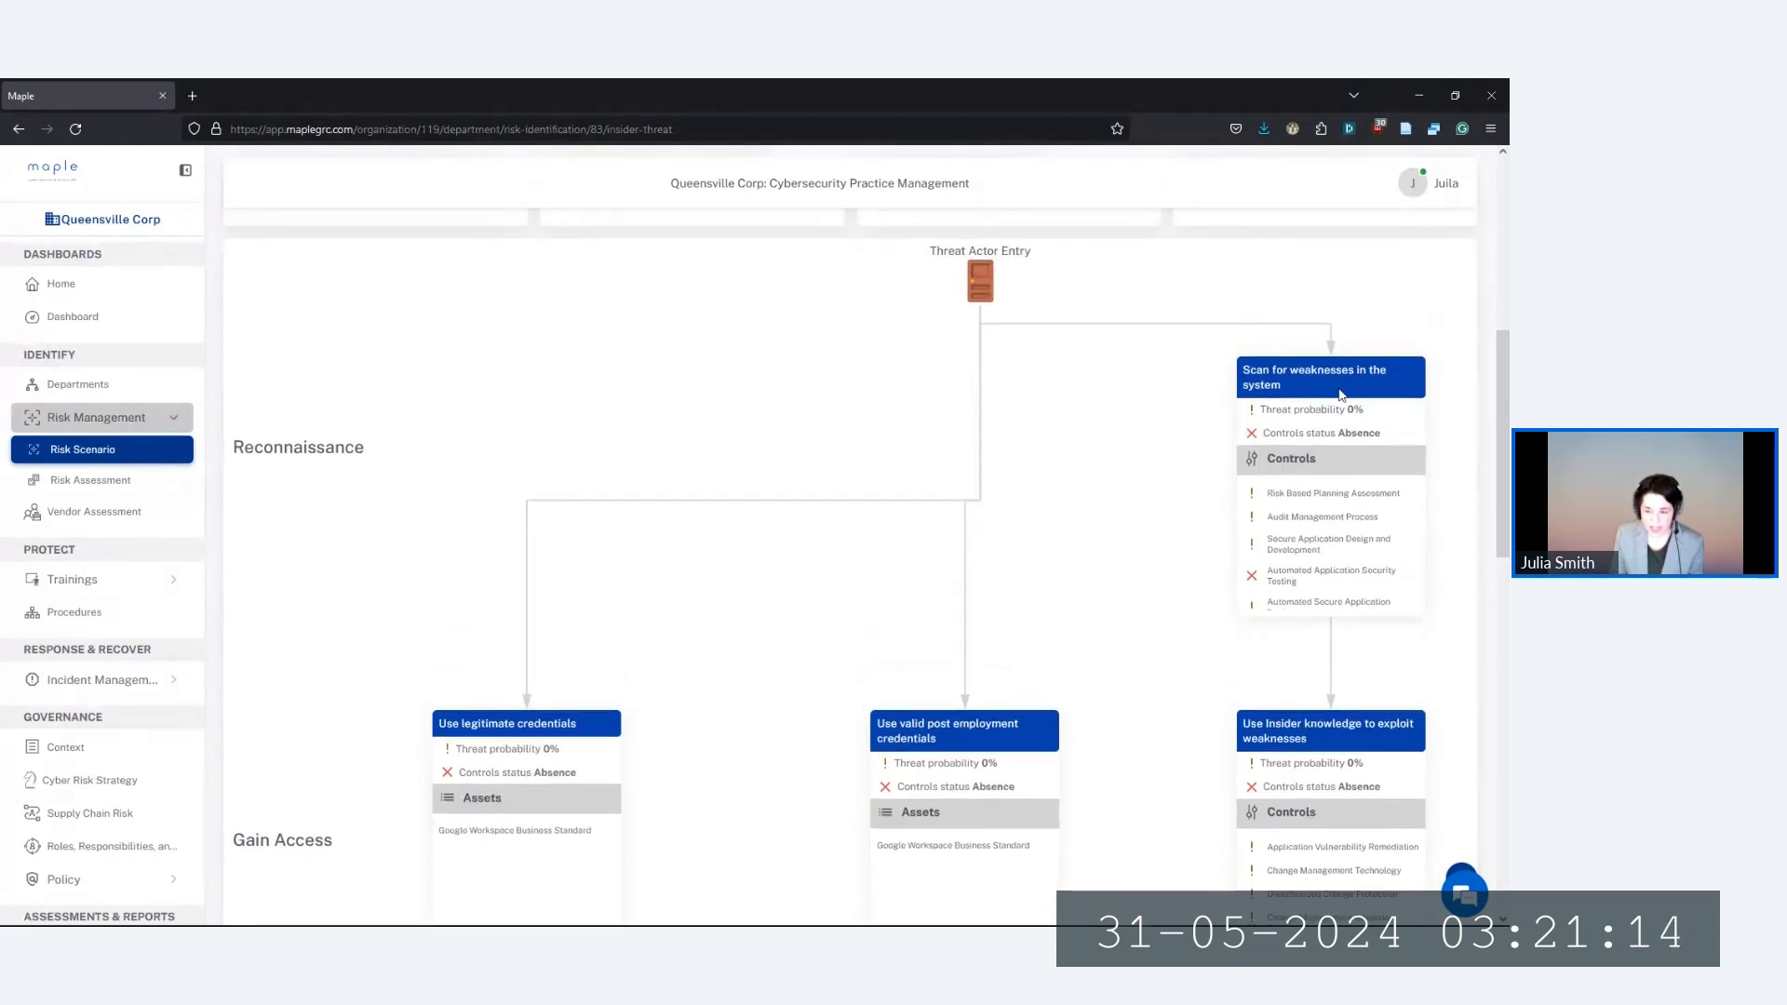
scroll(897, 647, down, 1)
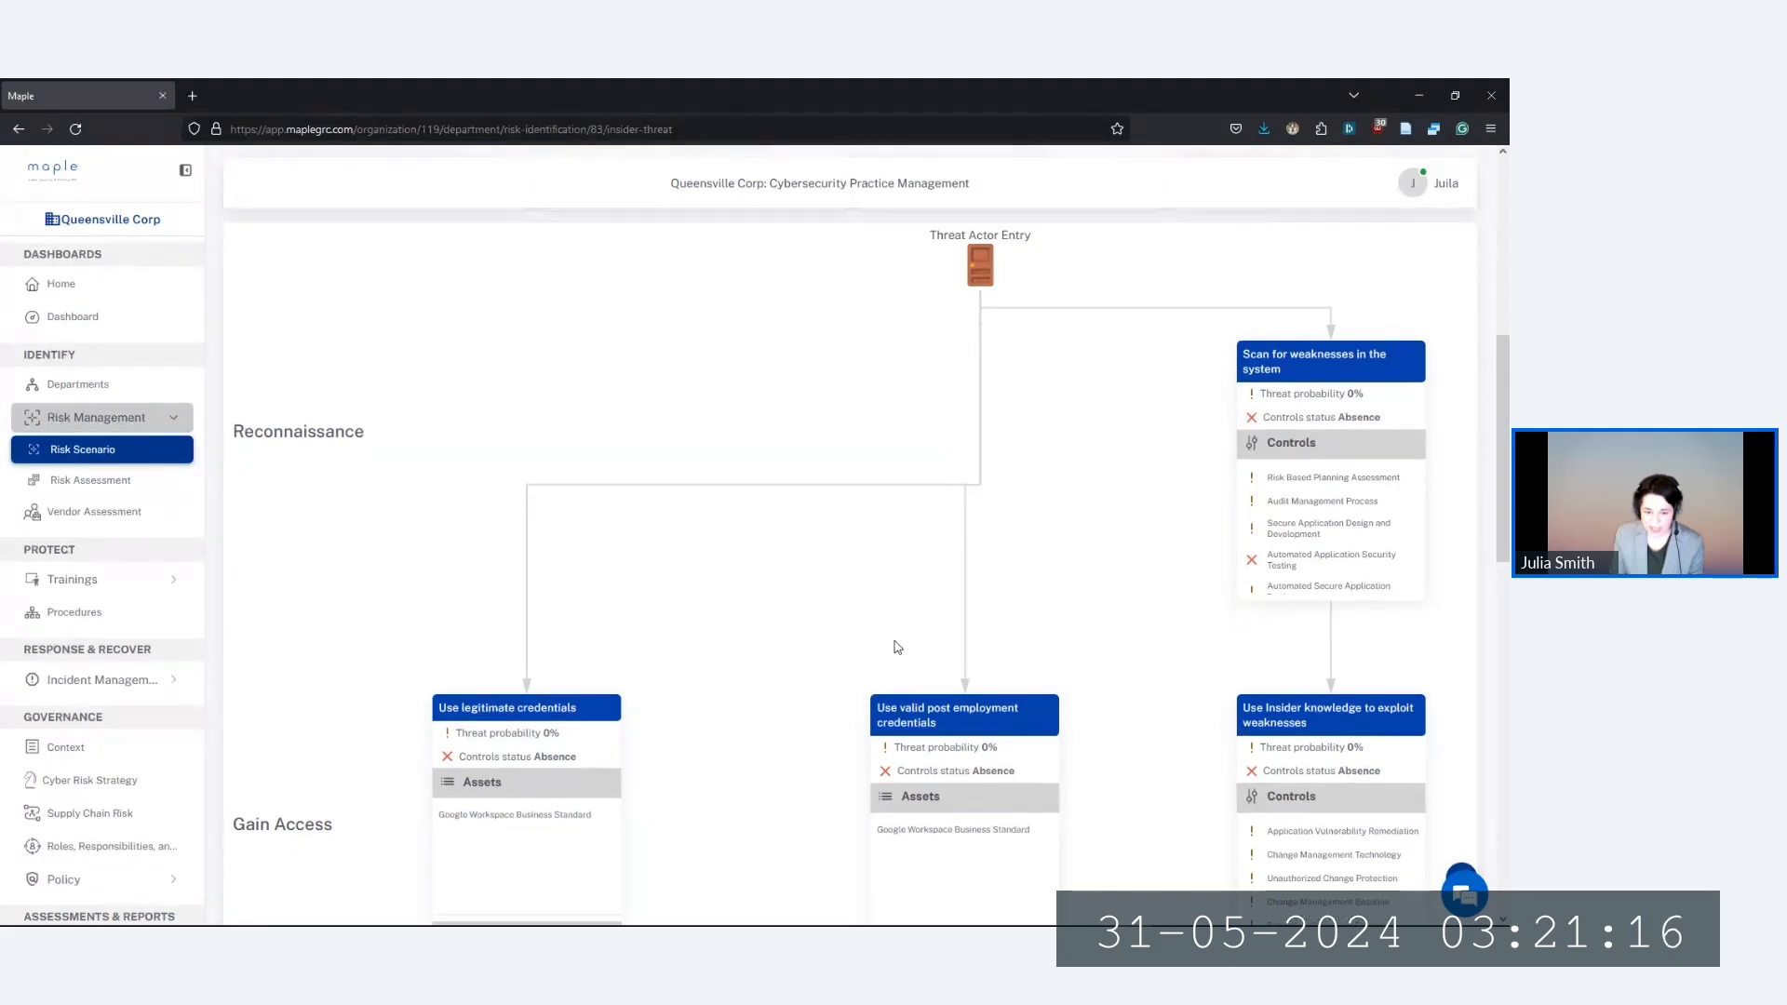
scroll(838, 623, down, 3)
scroll(494, 577, down, 3)
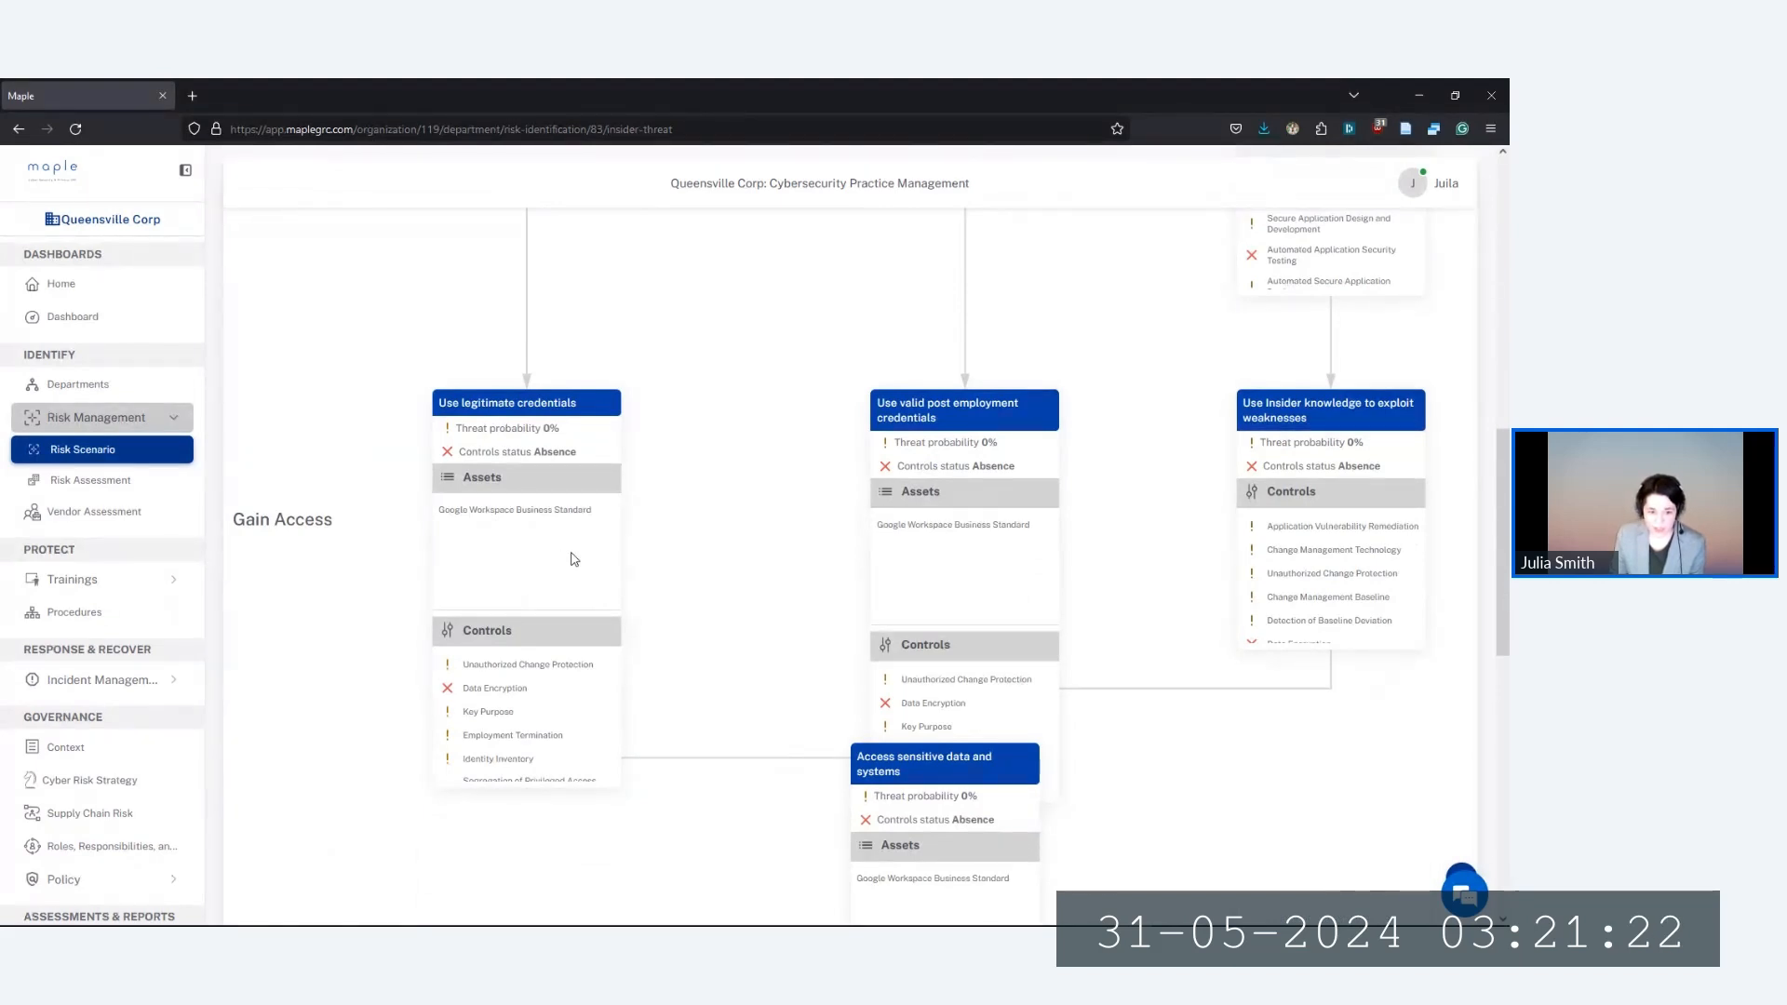
scroll(682, 622, down, 2)
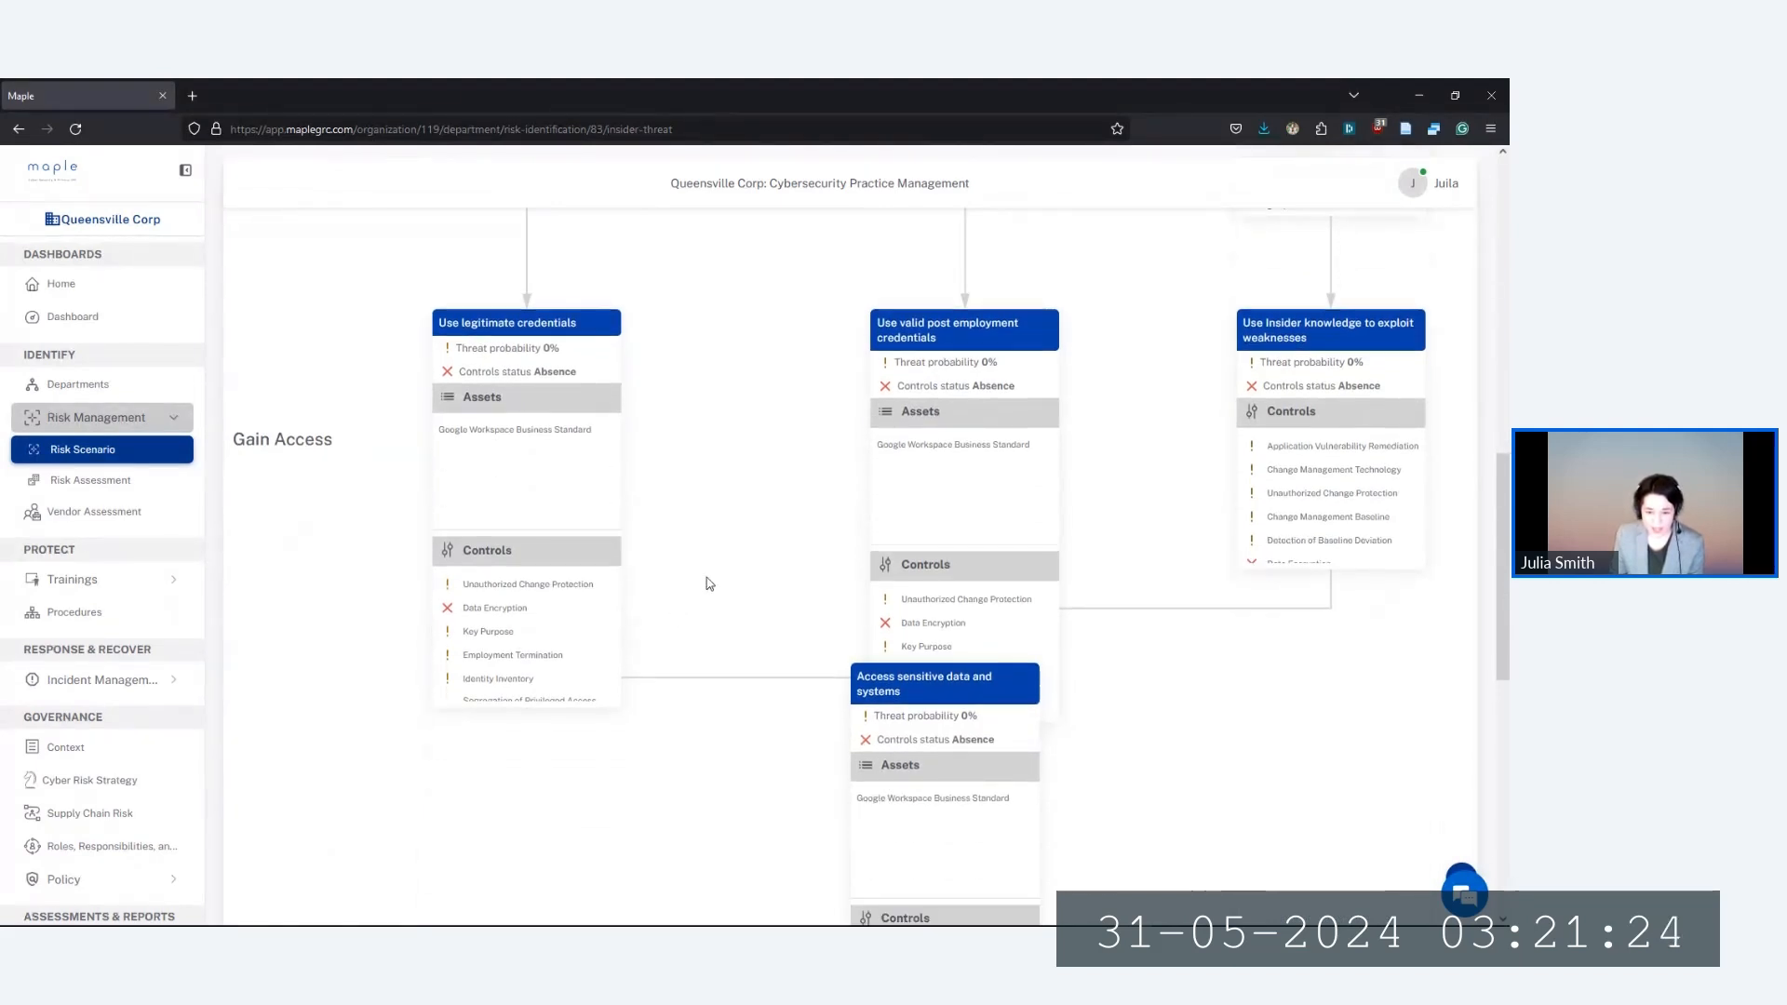
scroll(796, 605, down, 1)
scroll(838, 656, down, 1)
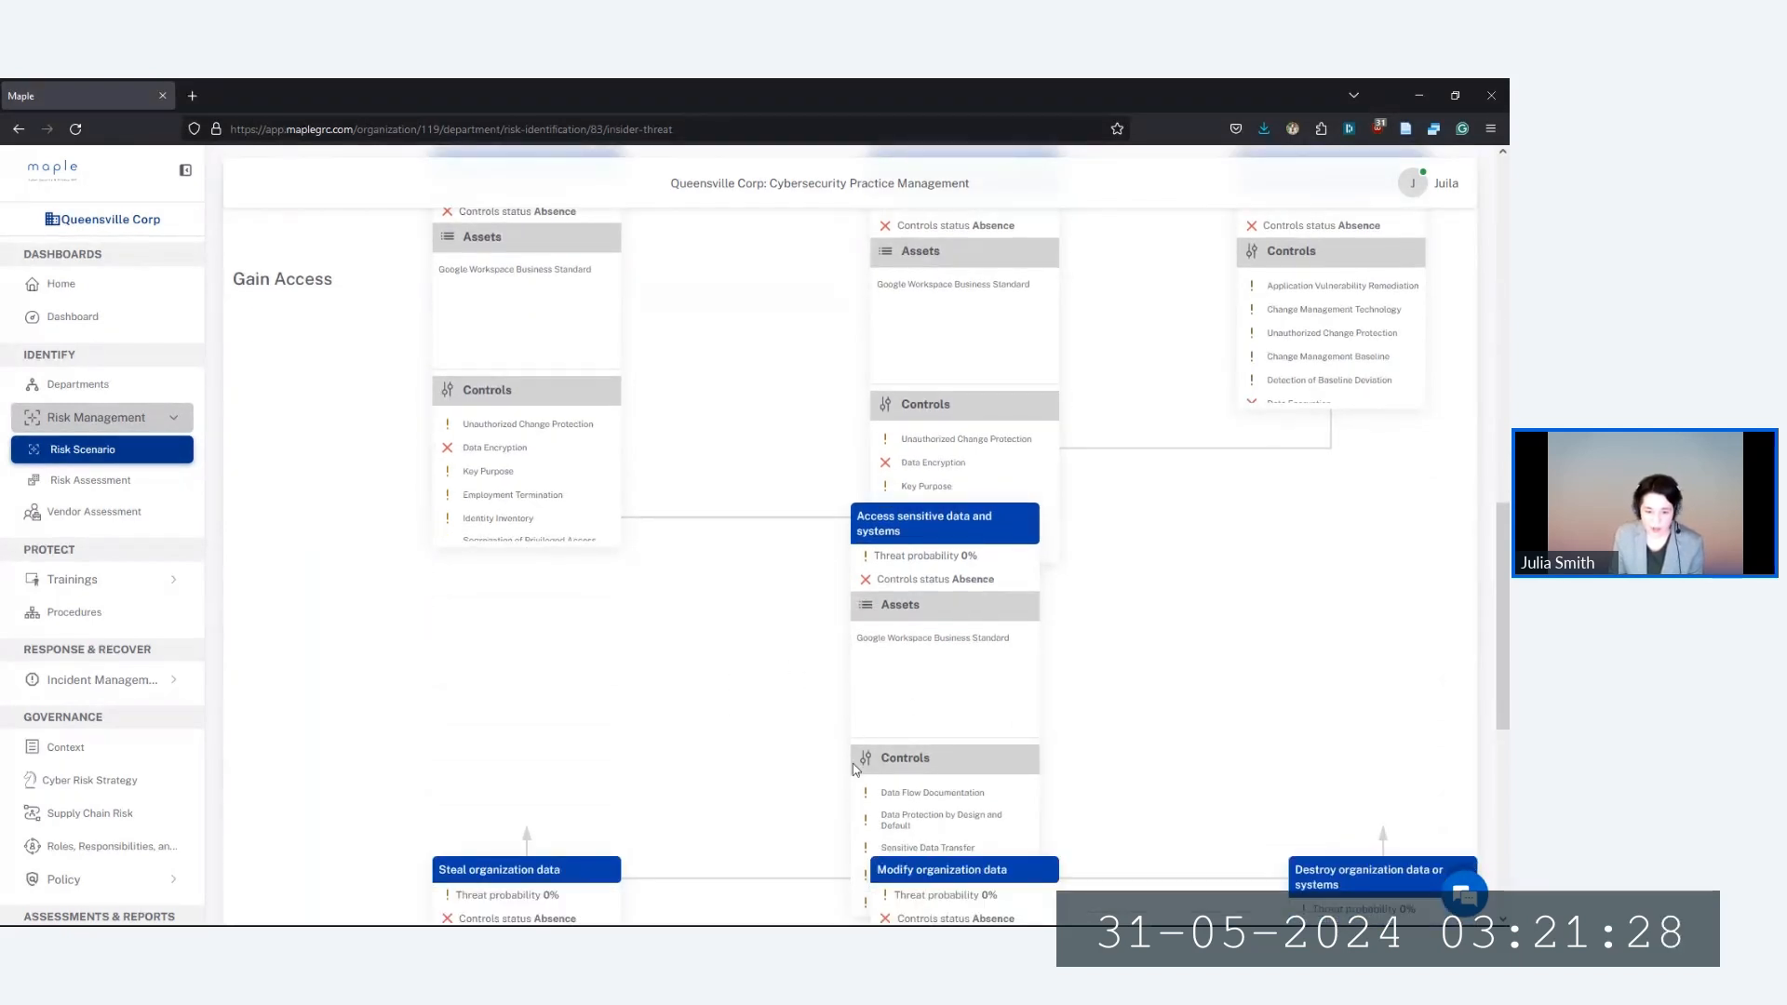
scroll(842, 717, up, 3)
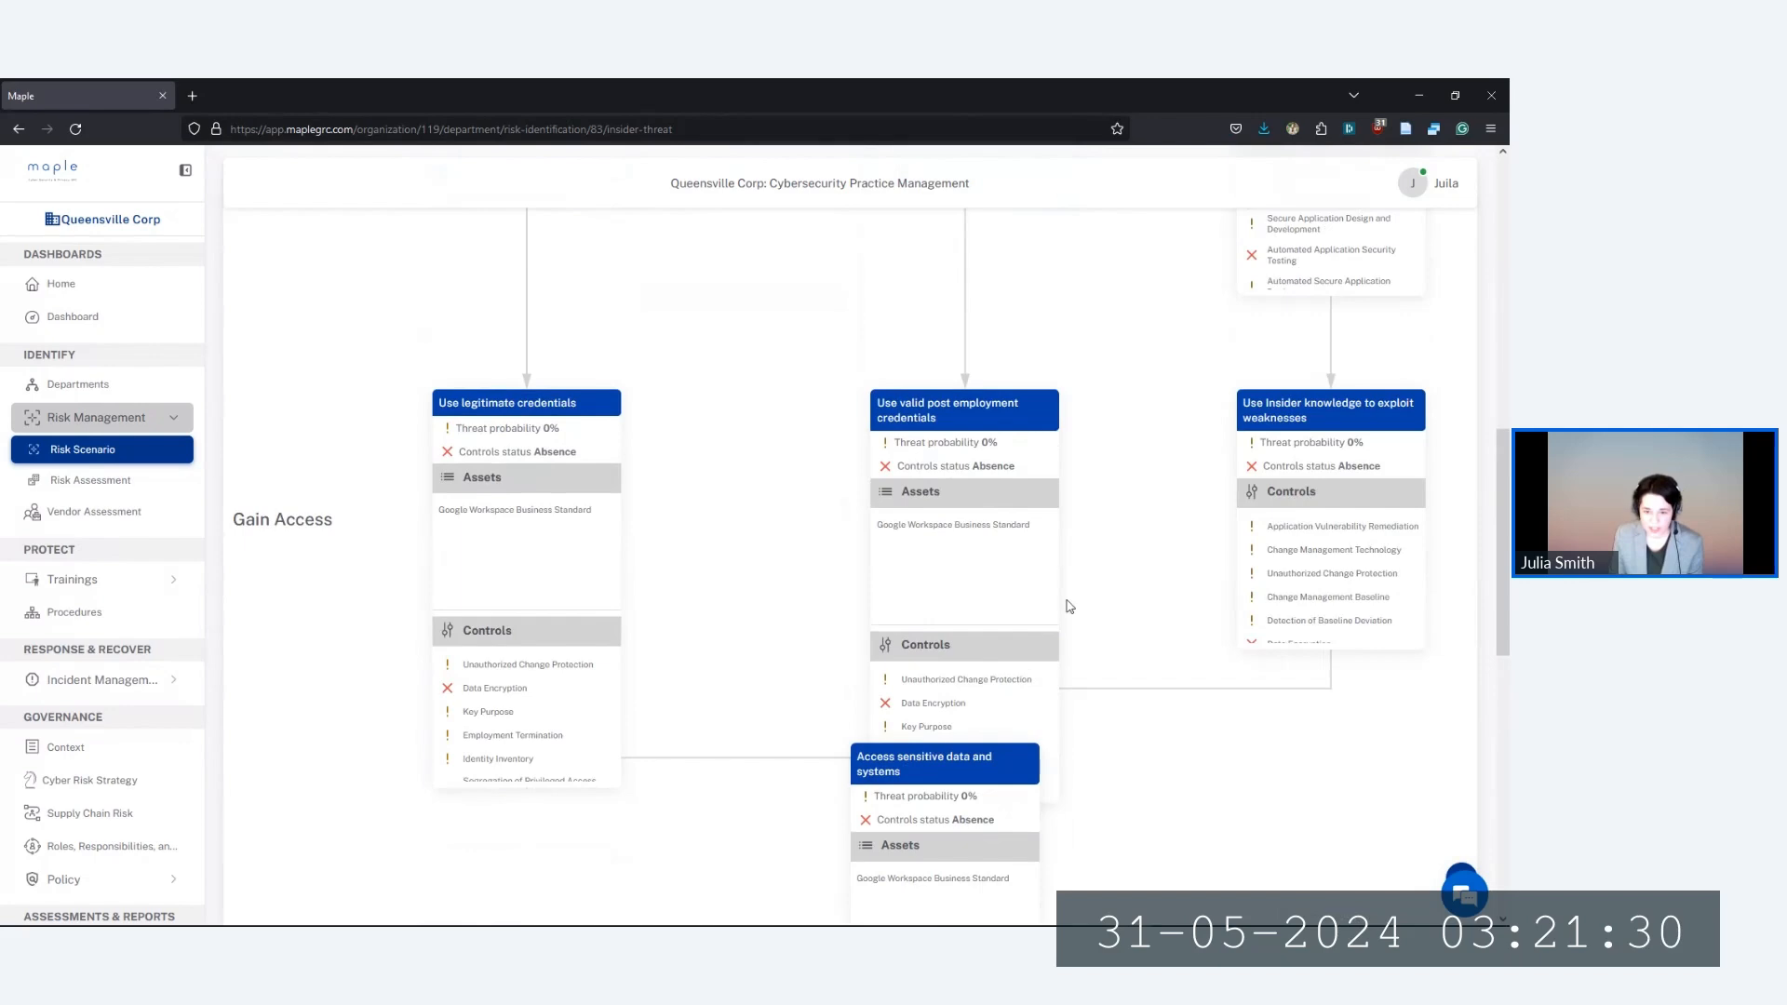
scroll(1031, 683, up, 2)
scroll(1026, 686, up, 4)
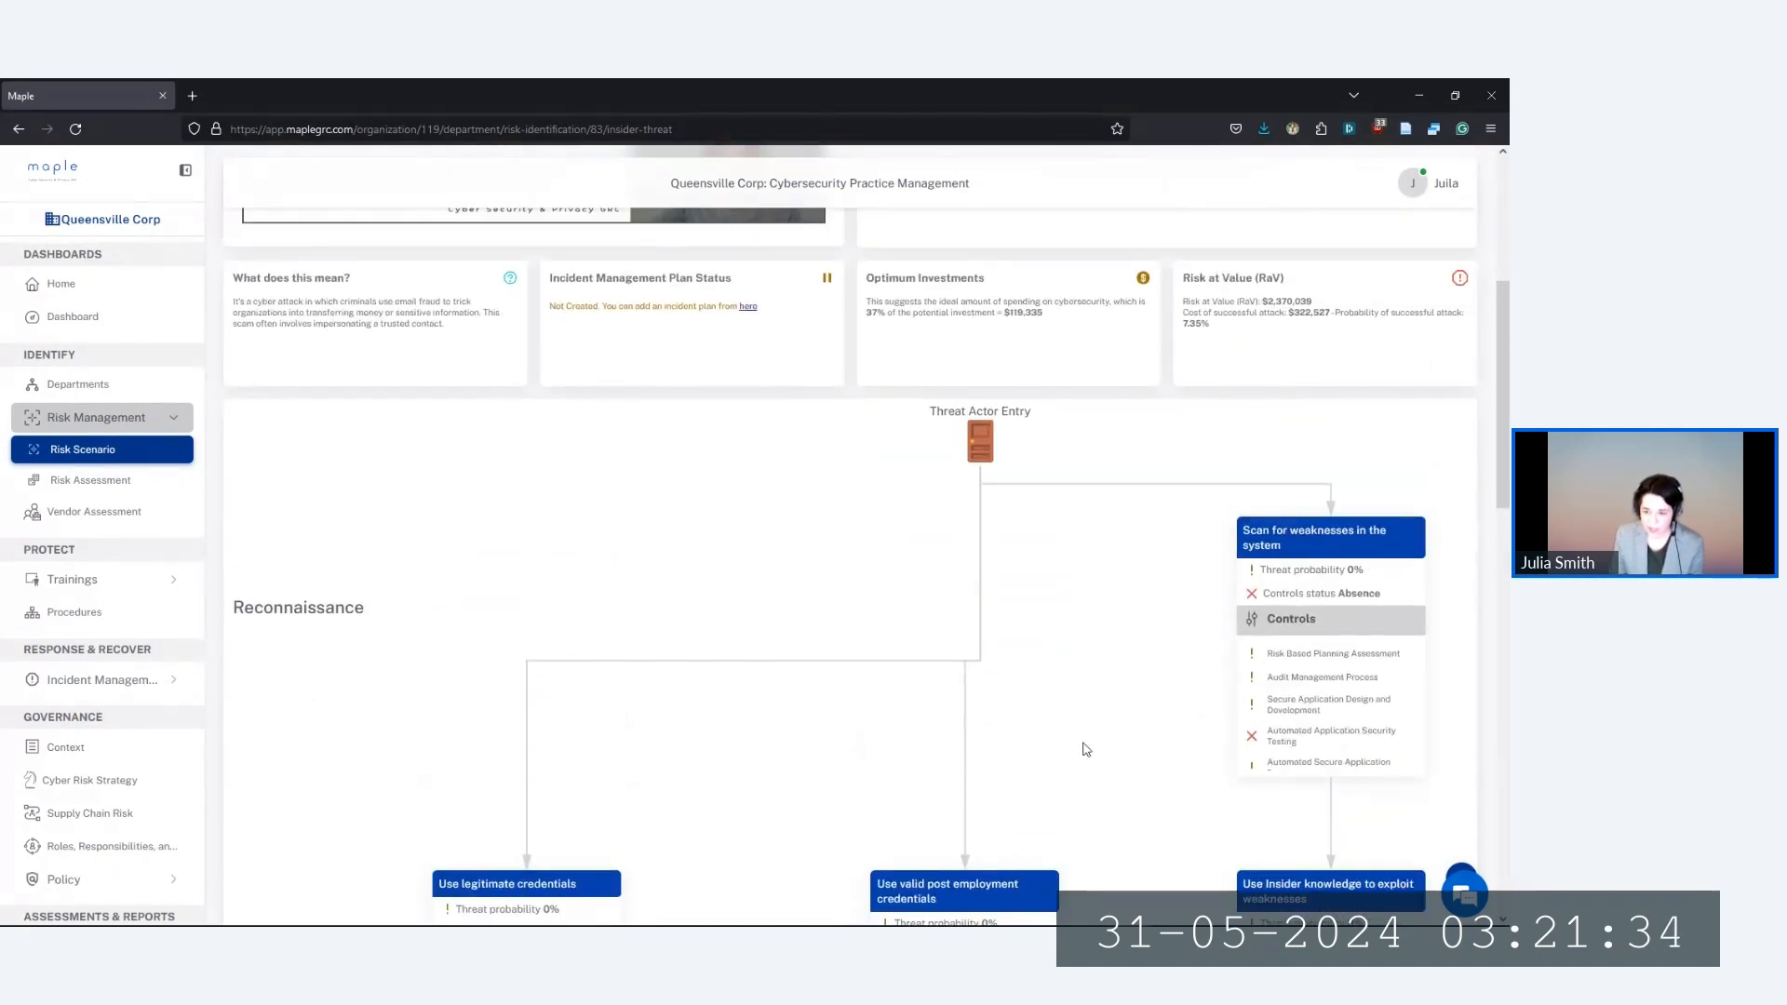
scroll(950, 676, down, 1)
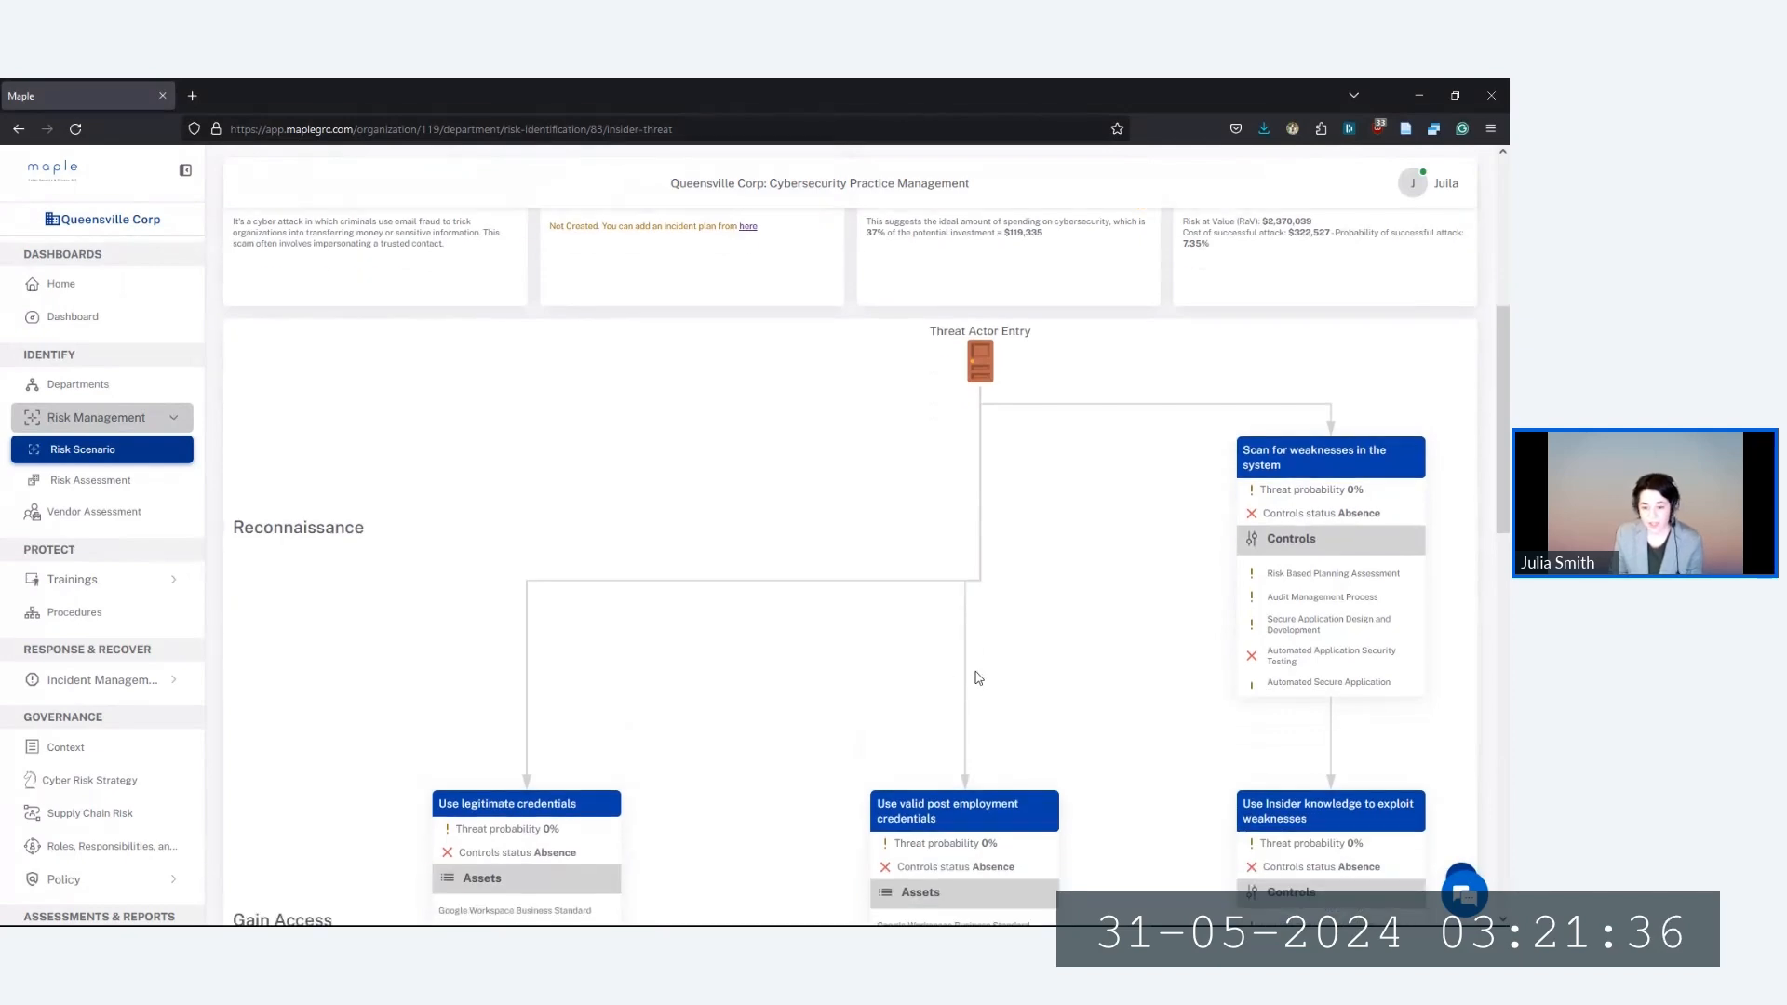
scroll(988, 676, down, 1)
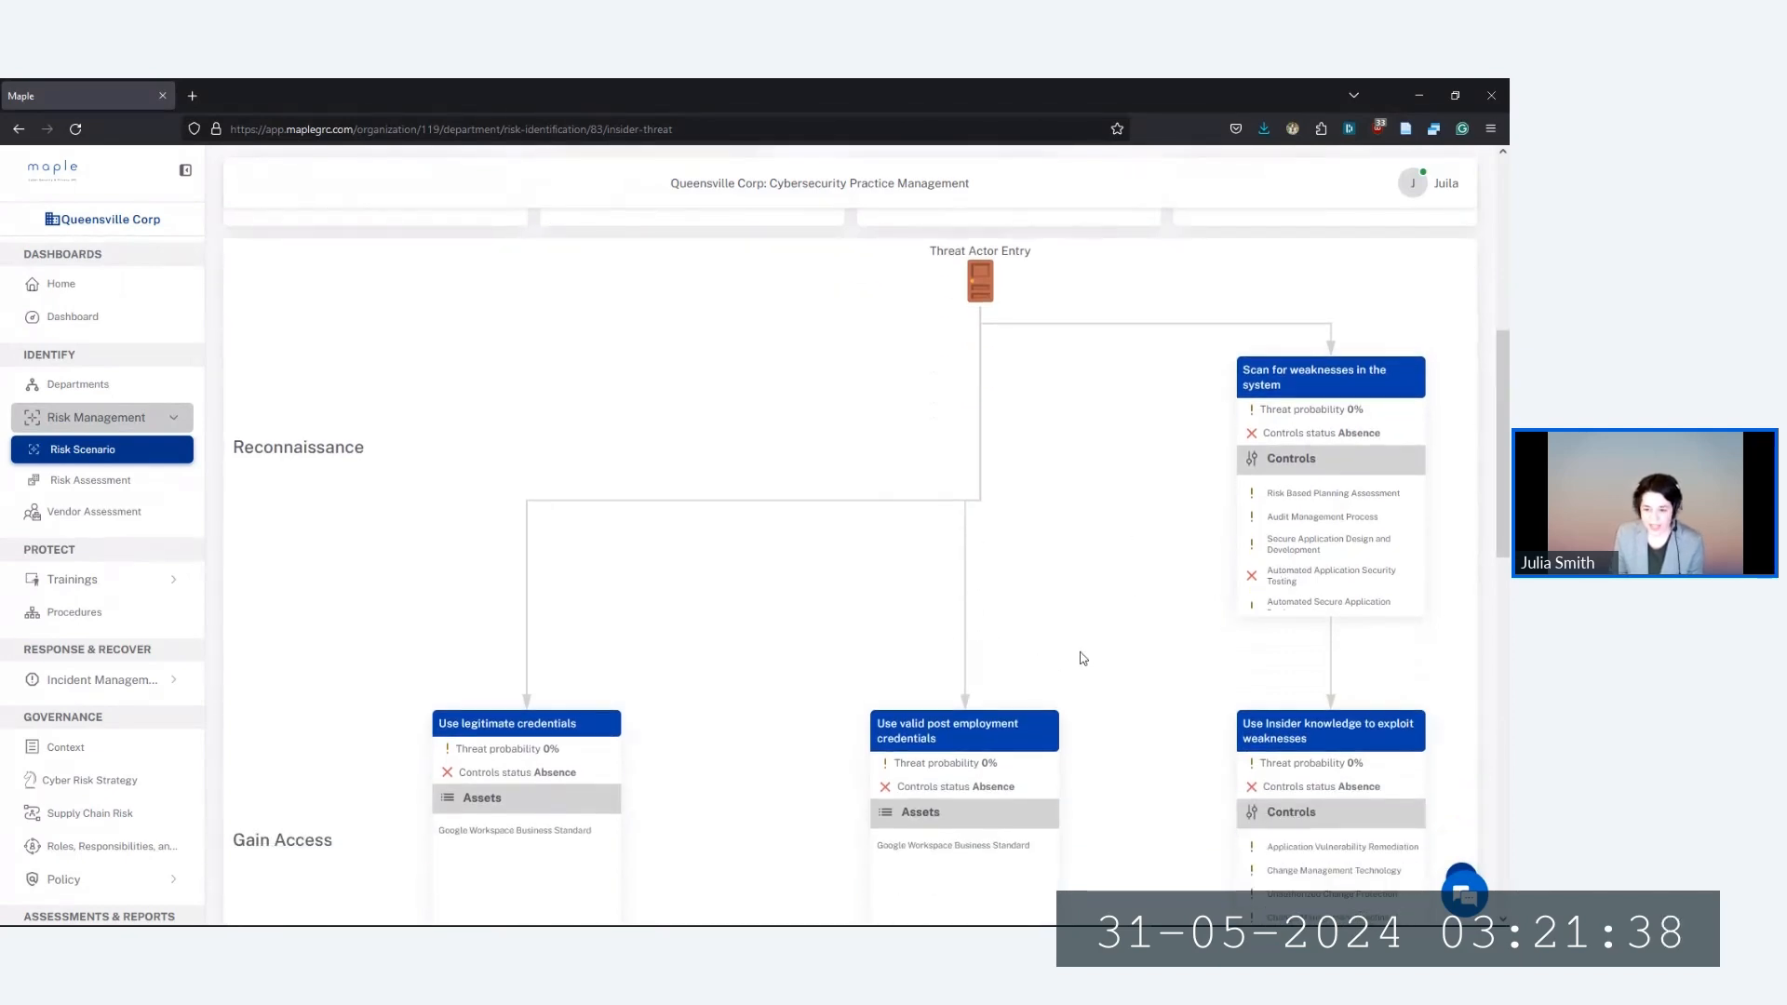
scroll(1082, 658, up, 7)
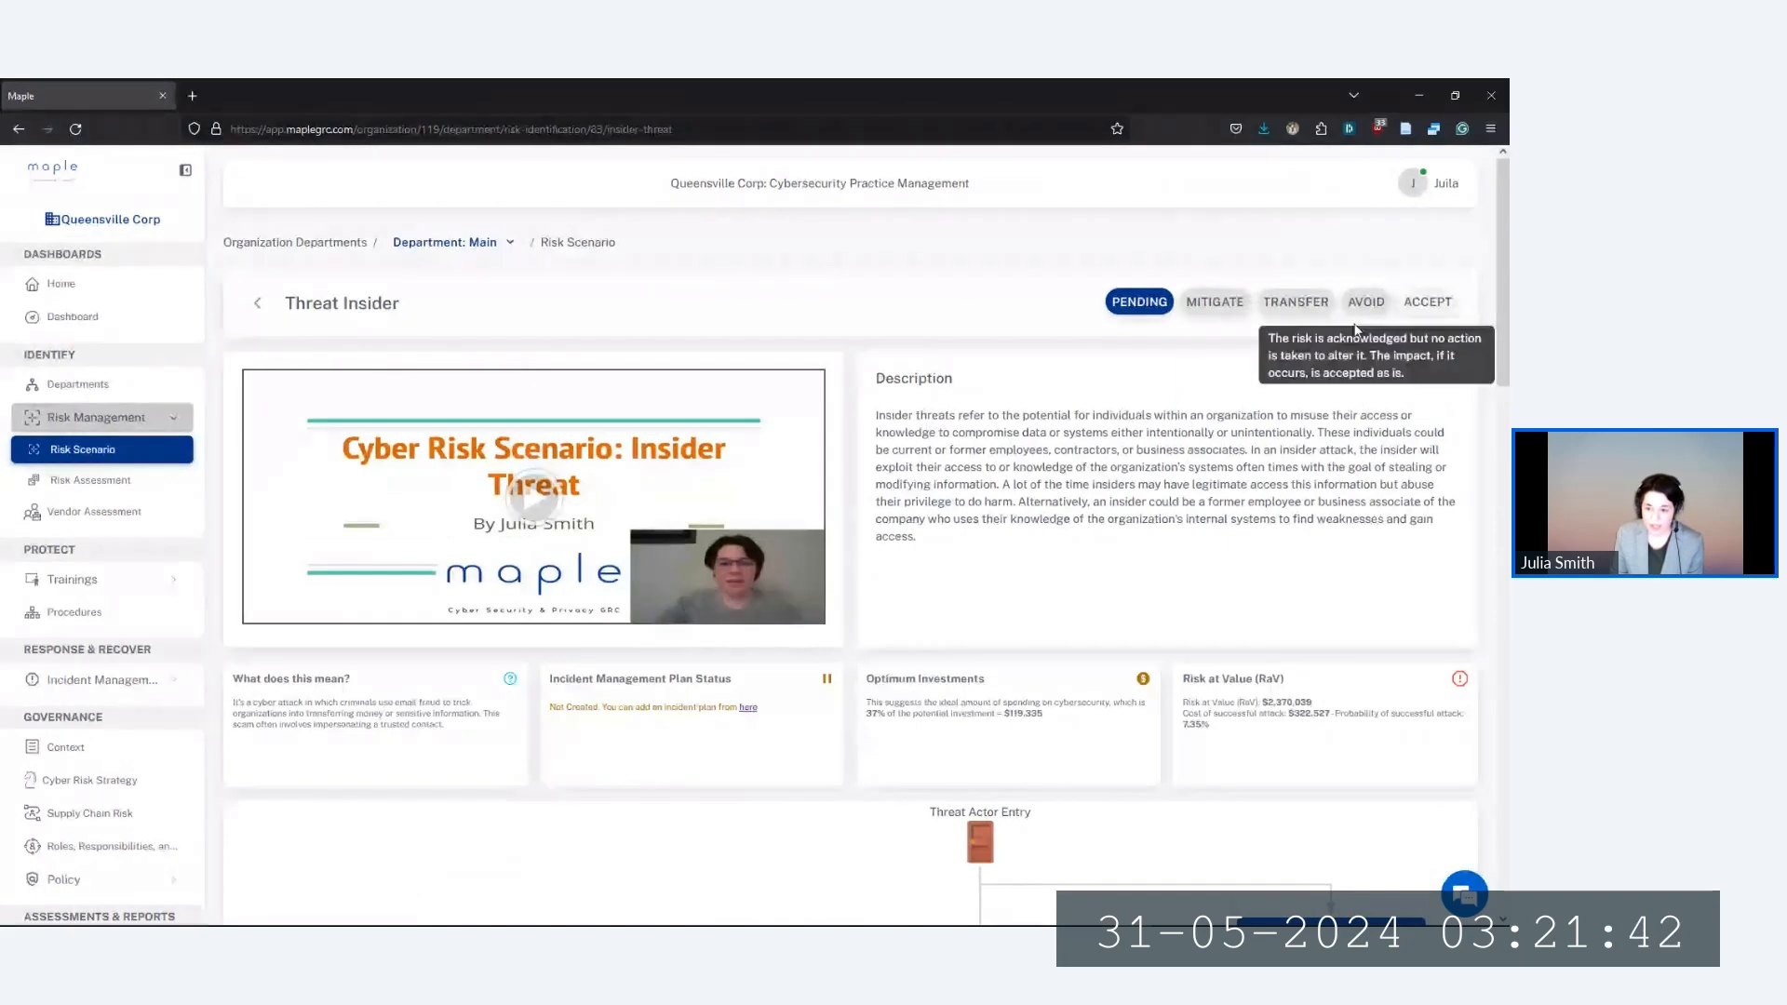
Set the Insider Threat scenario status to Mitigate, then go to Risk Assessment
click(1216, 302)
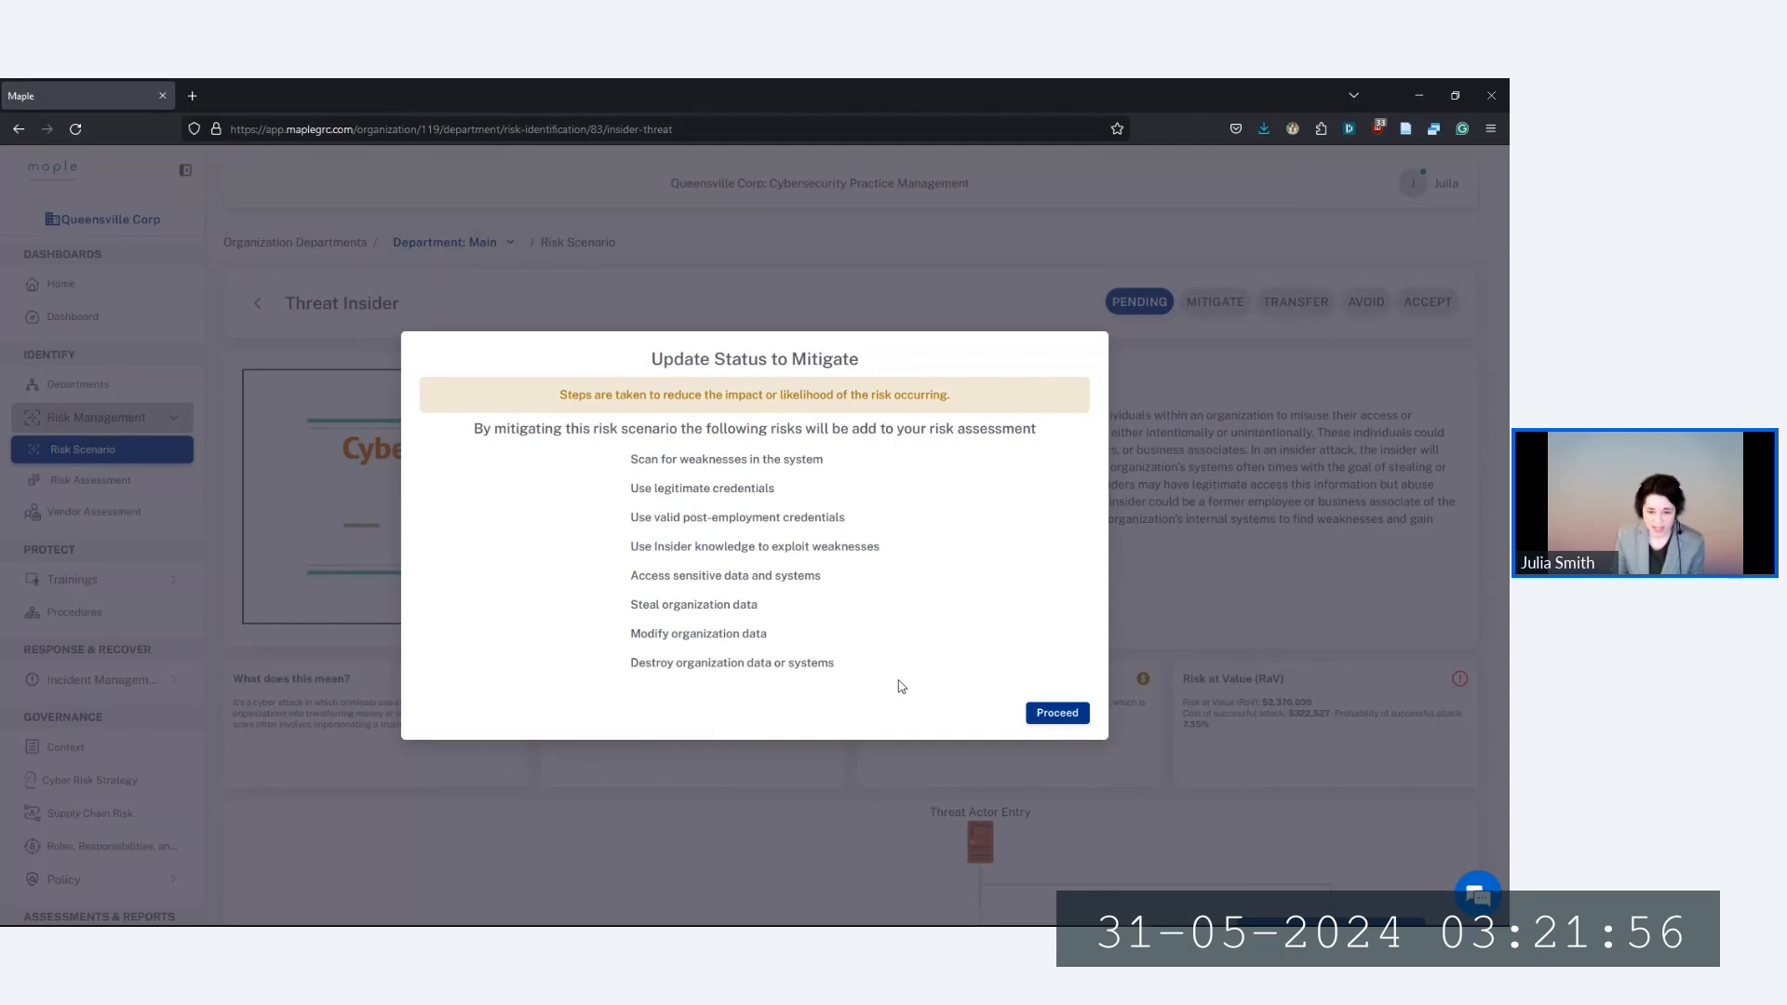
click(1062, 715)
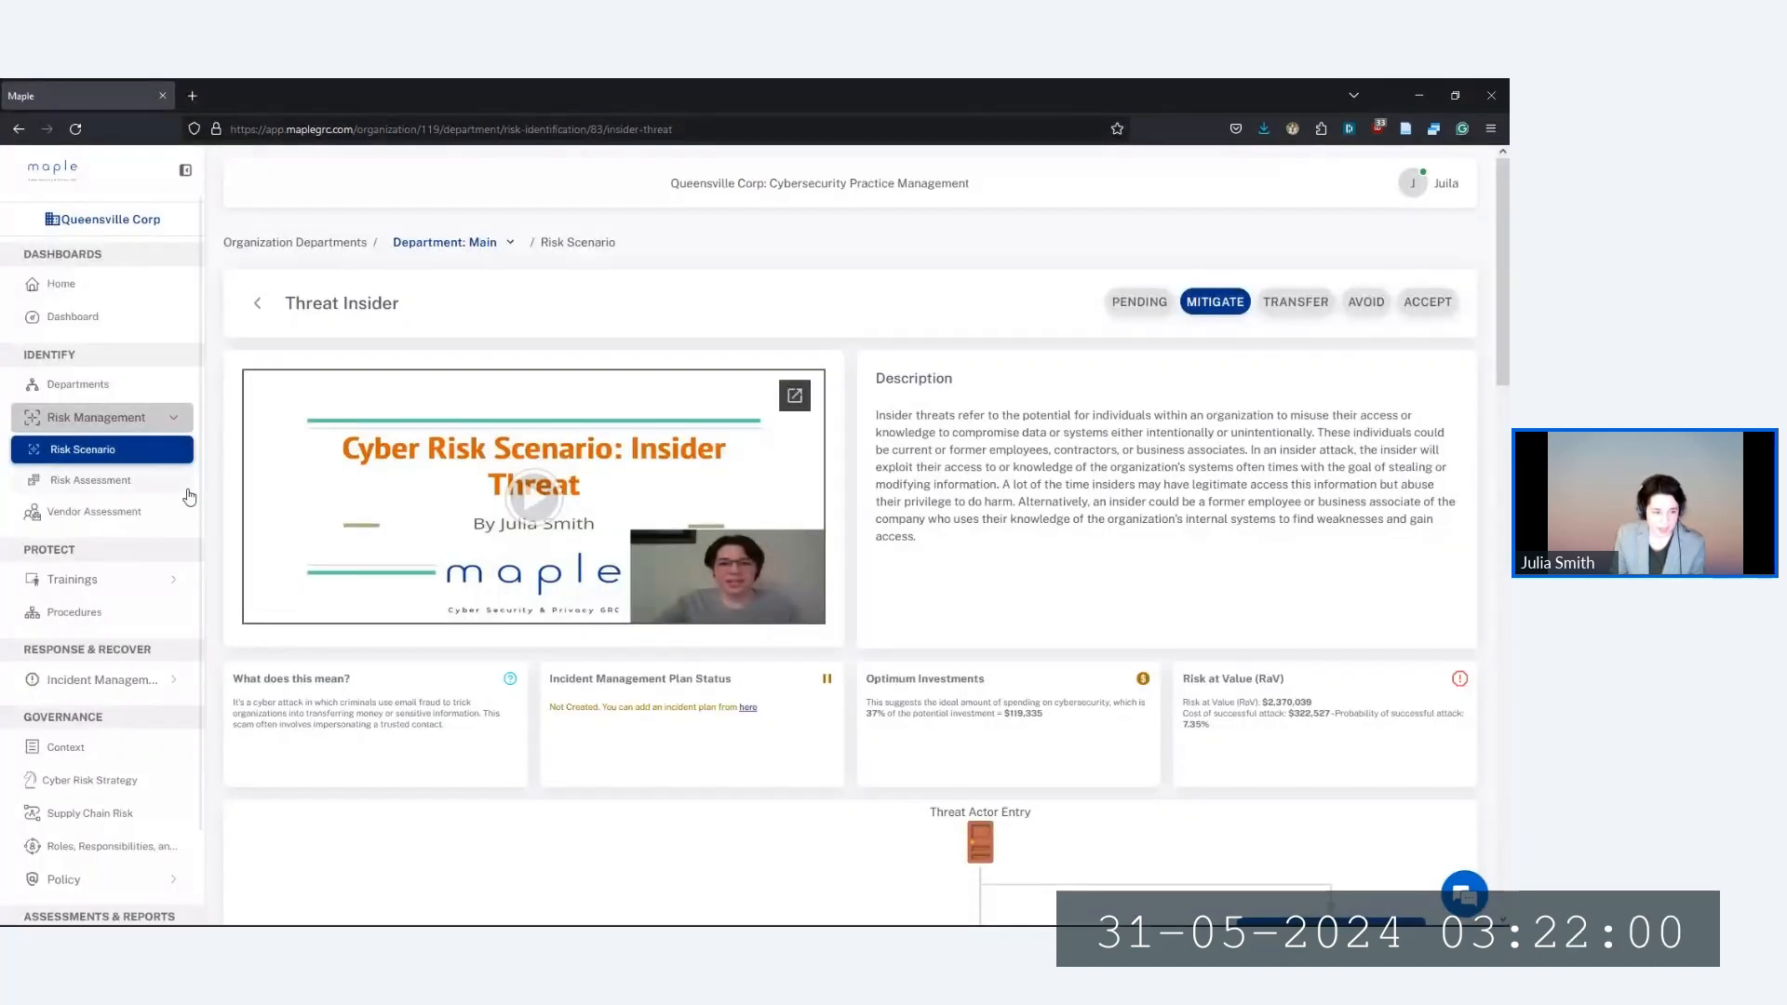
click(82, 490)
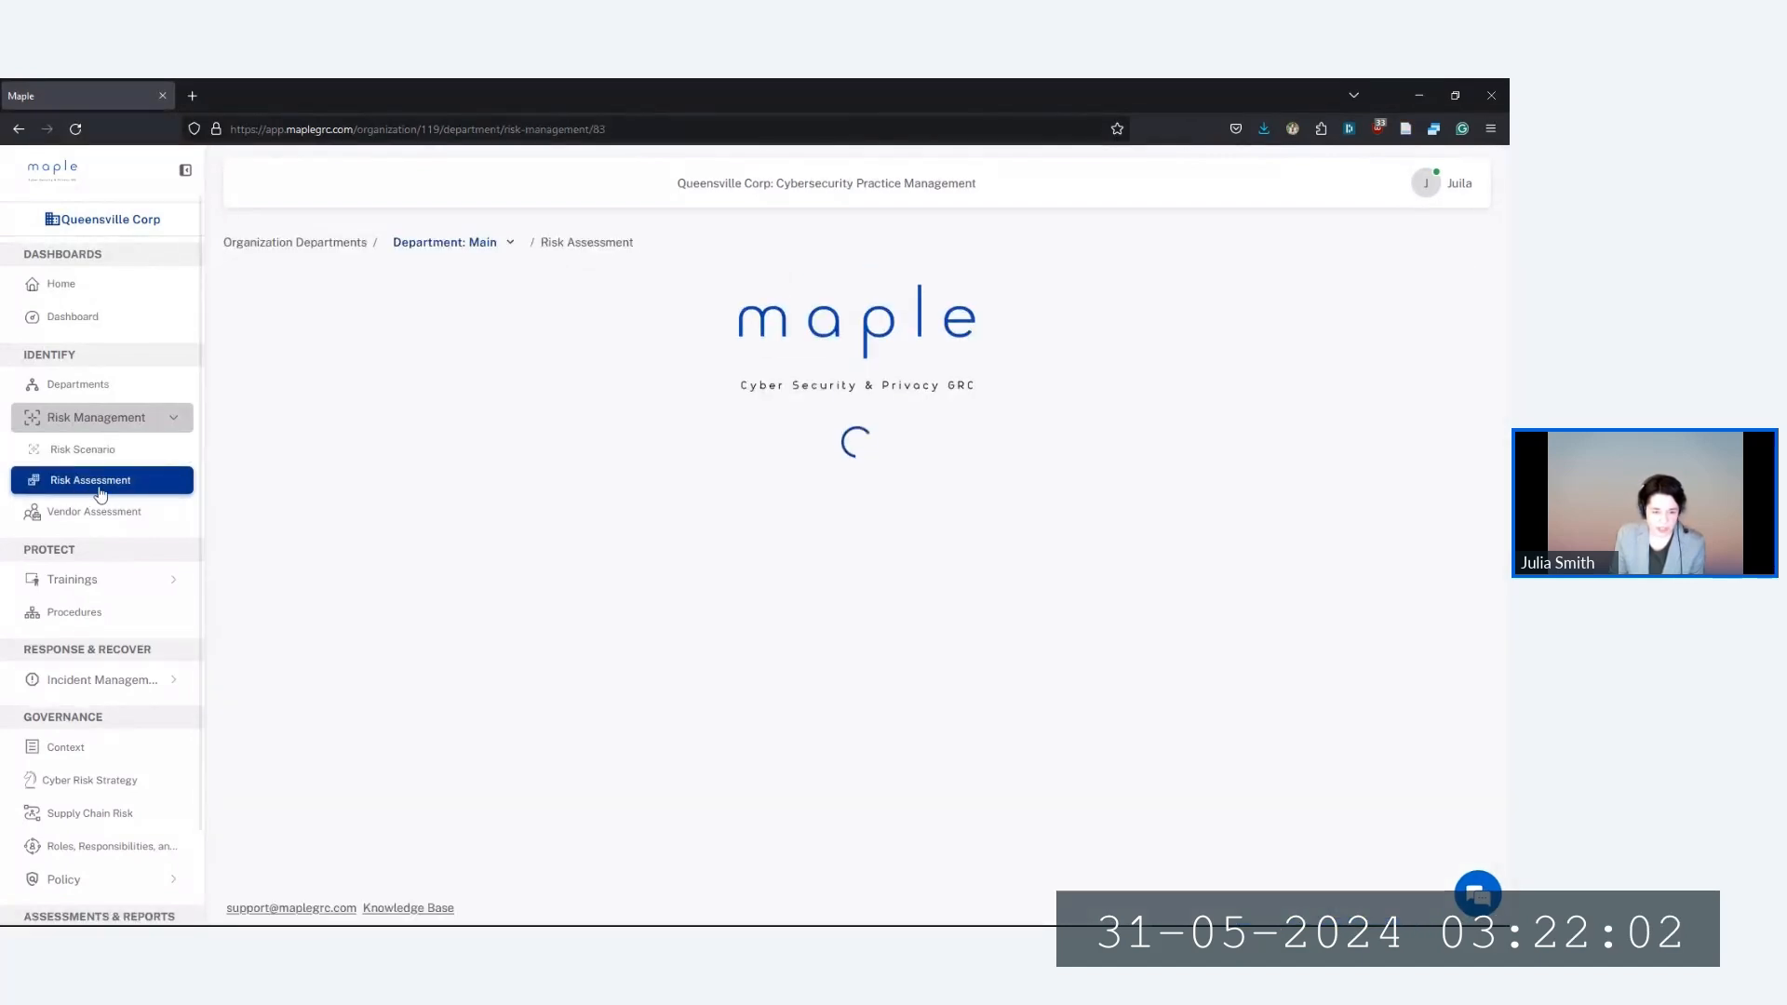
Open the Edit Risk form for RID-INV-0001, 'Scan for weaknesses in the system'
scroll(410, 604, down, 2)
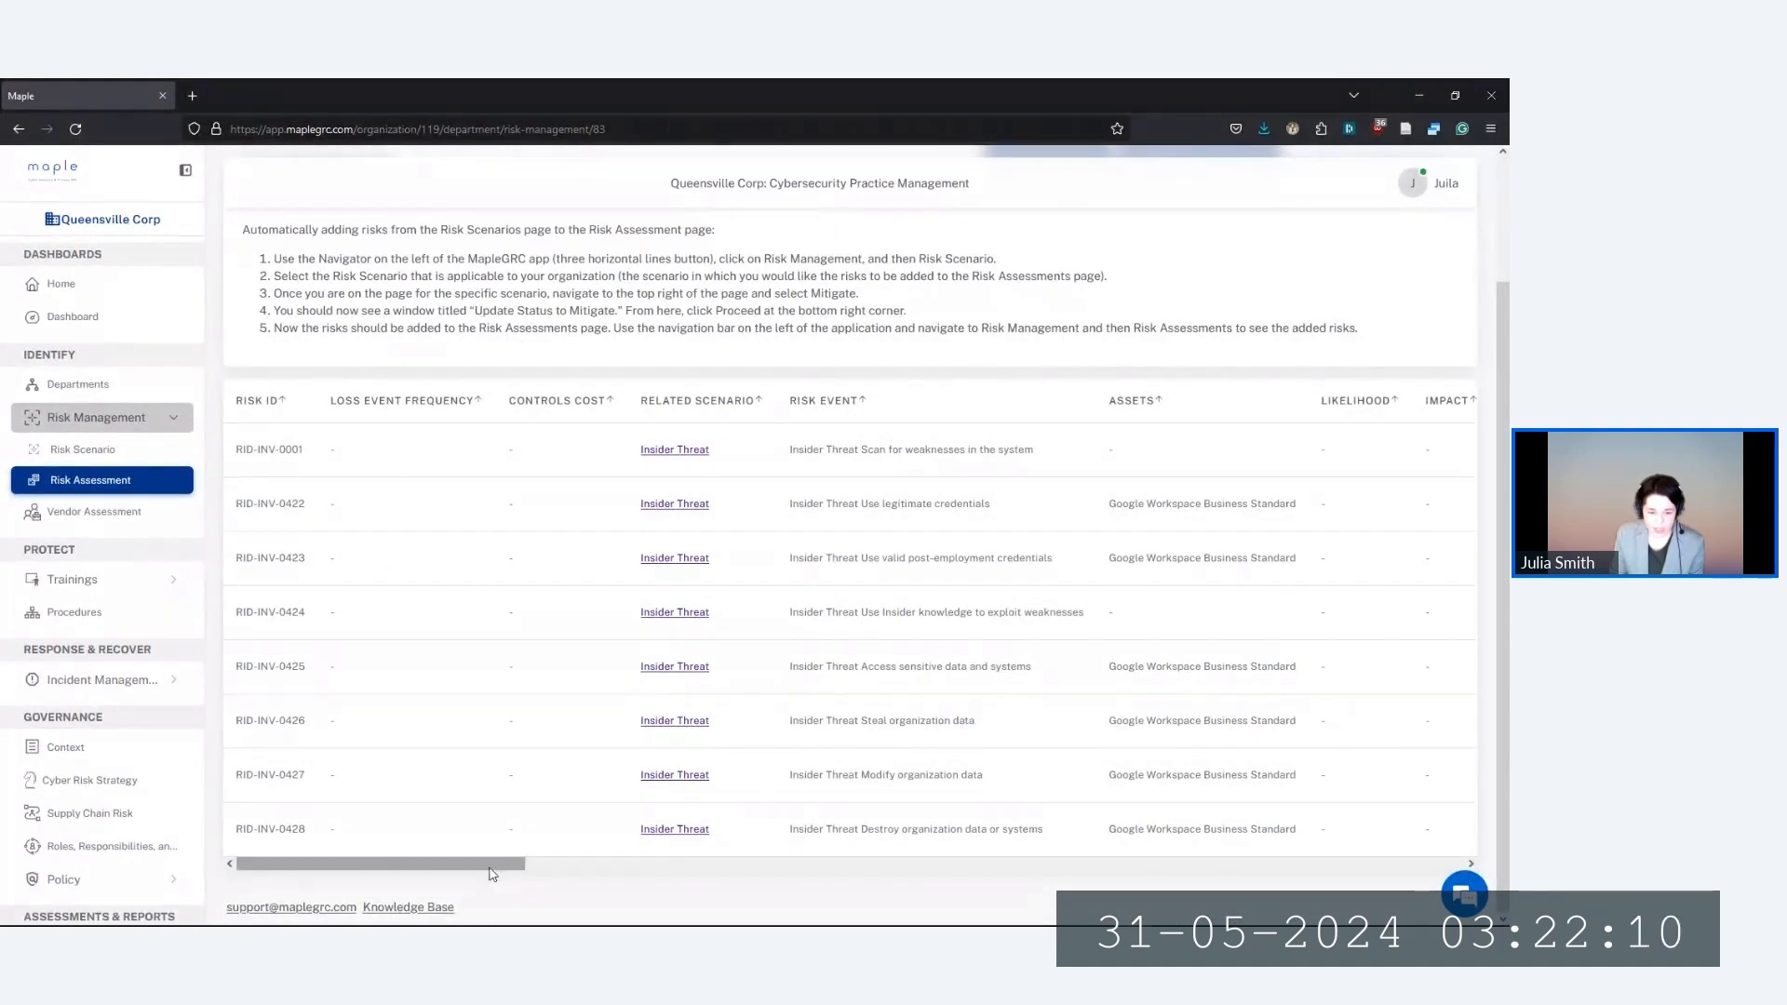
drag(483, 870, 713, 885)
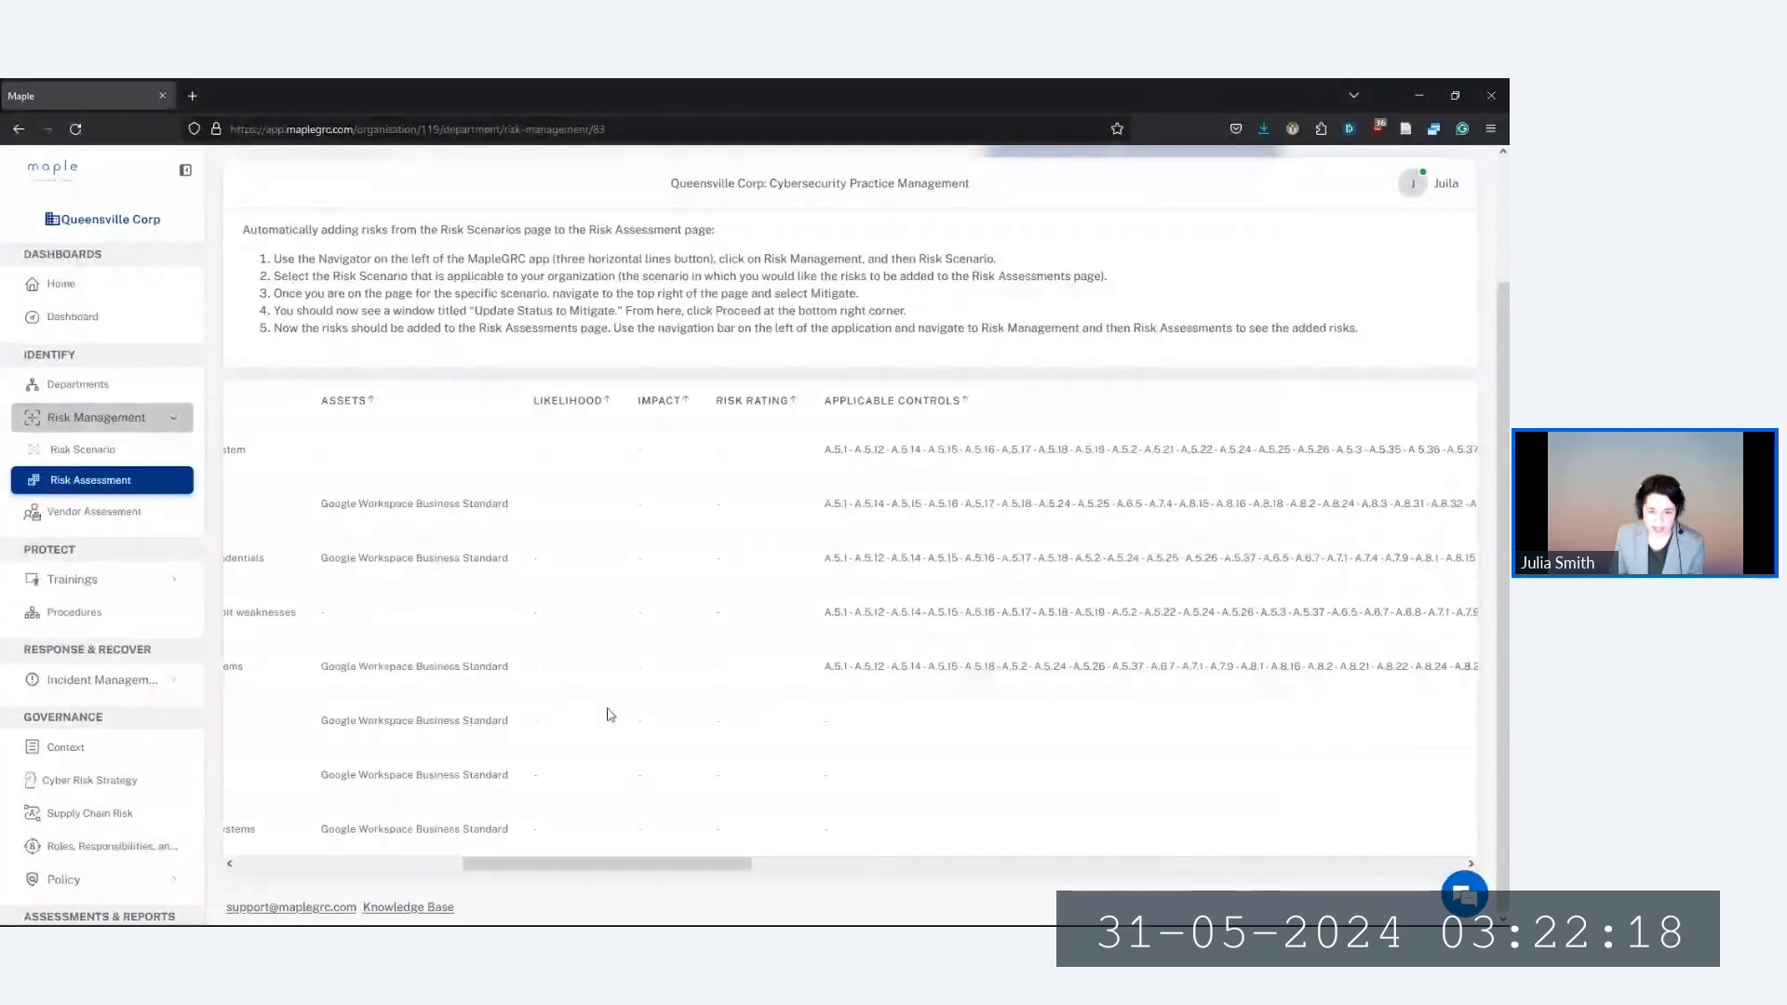
drag(612, 873, 1369, 869)
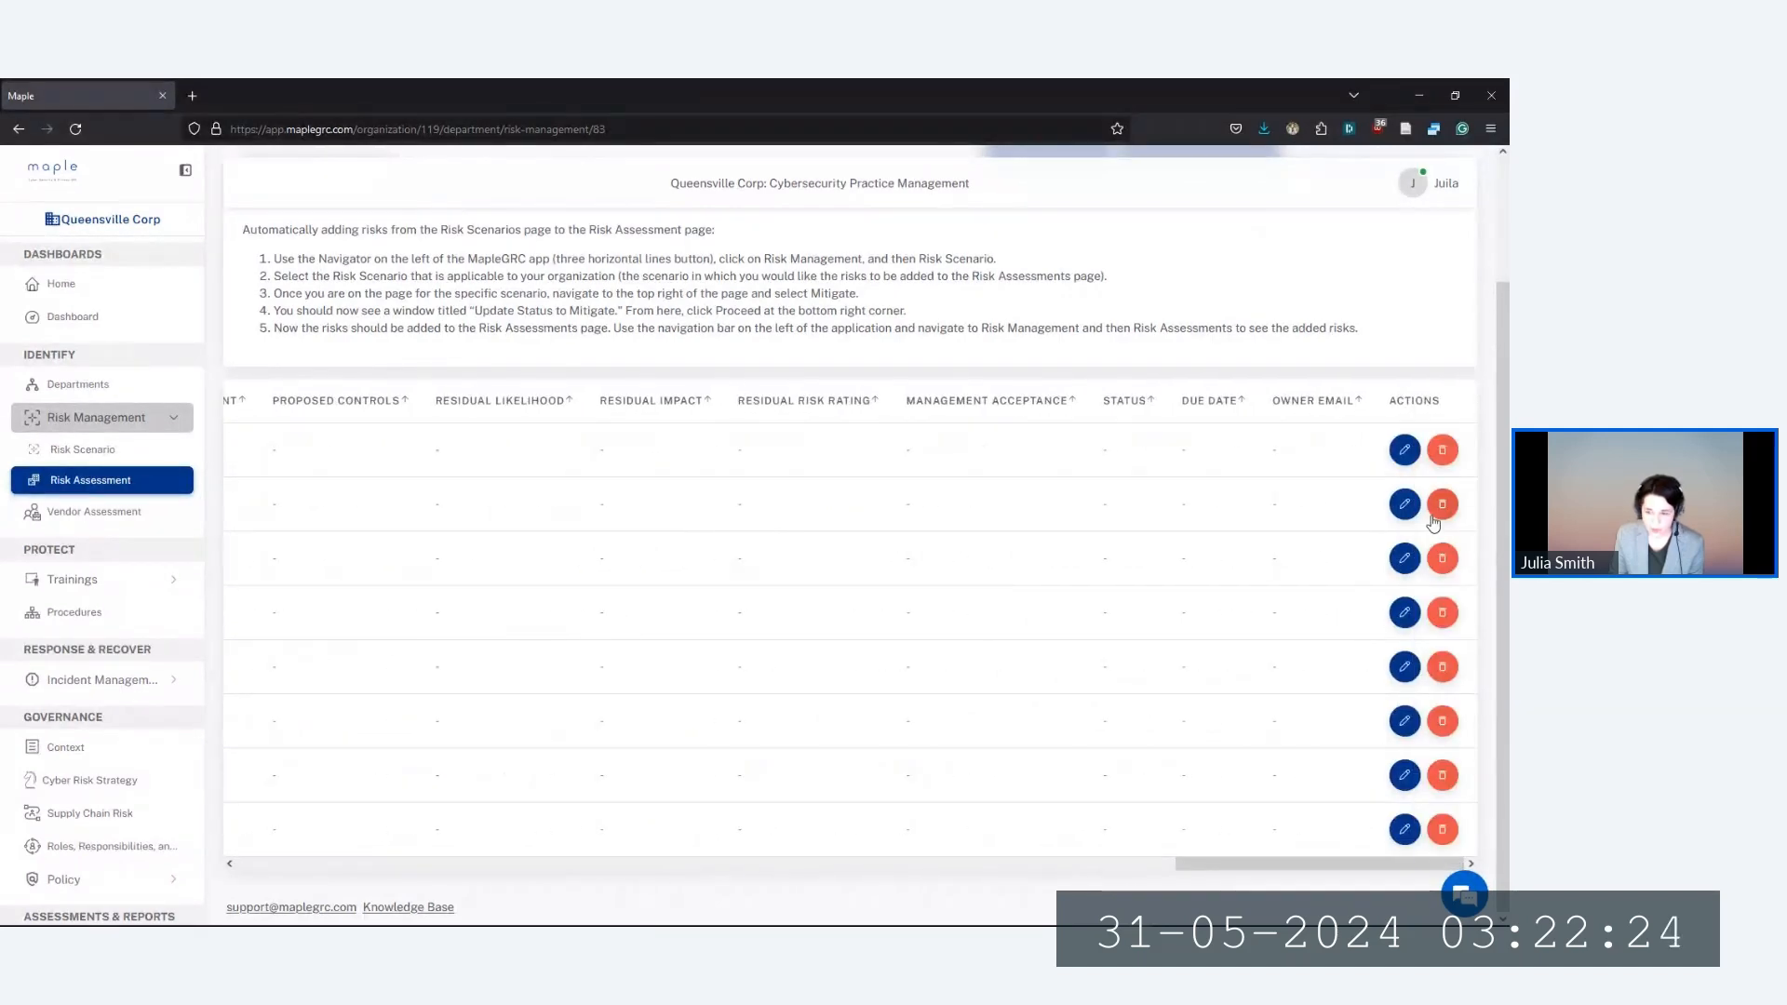
click(1406, 452)
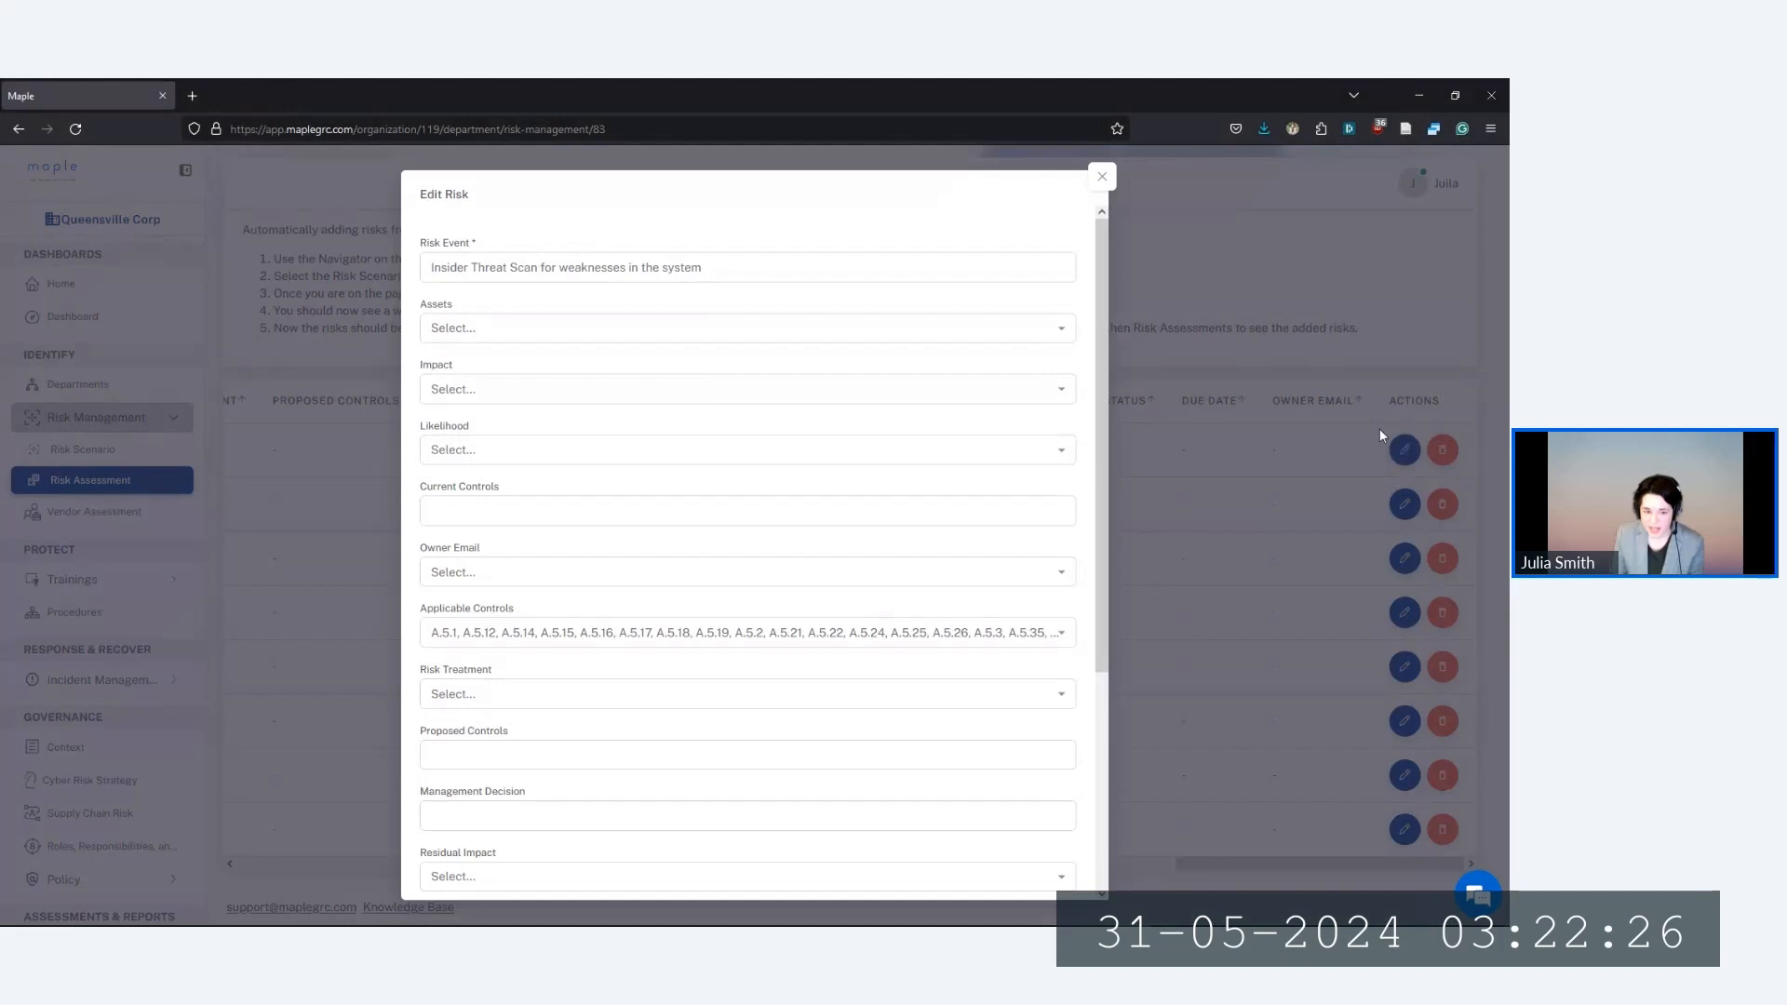
Browse the Impact, Likelihood and Owner Email options in Edit Risk without choosing any
click(472, 390)
click(476, 399)
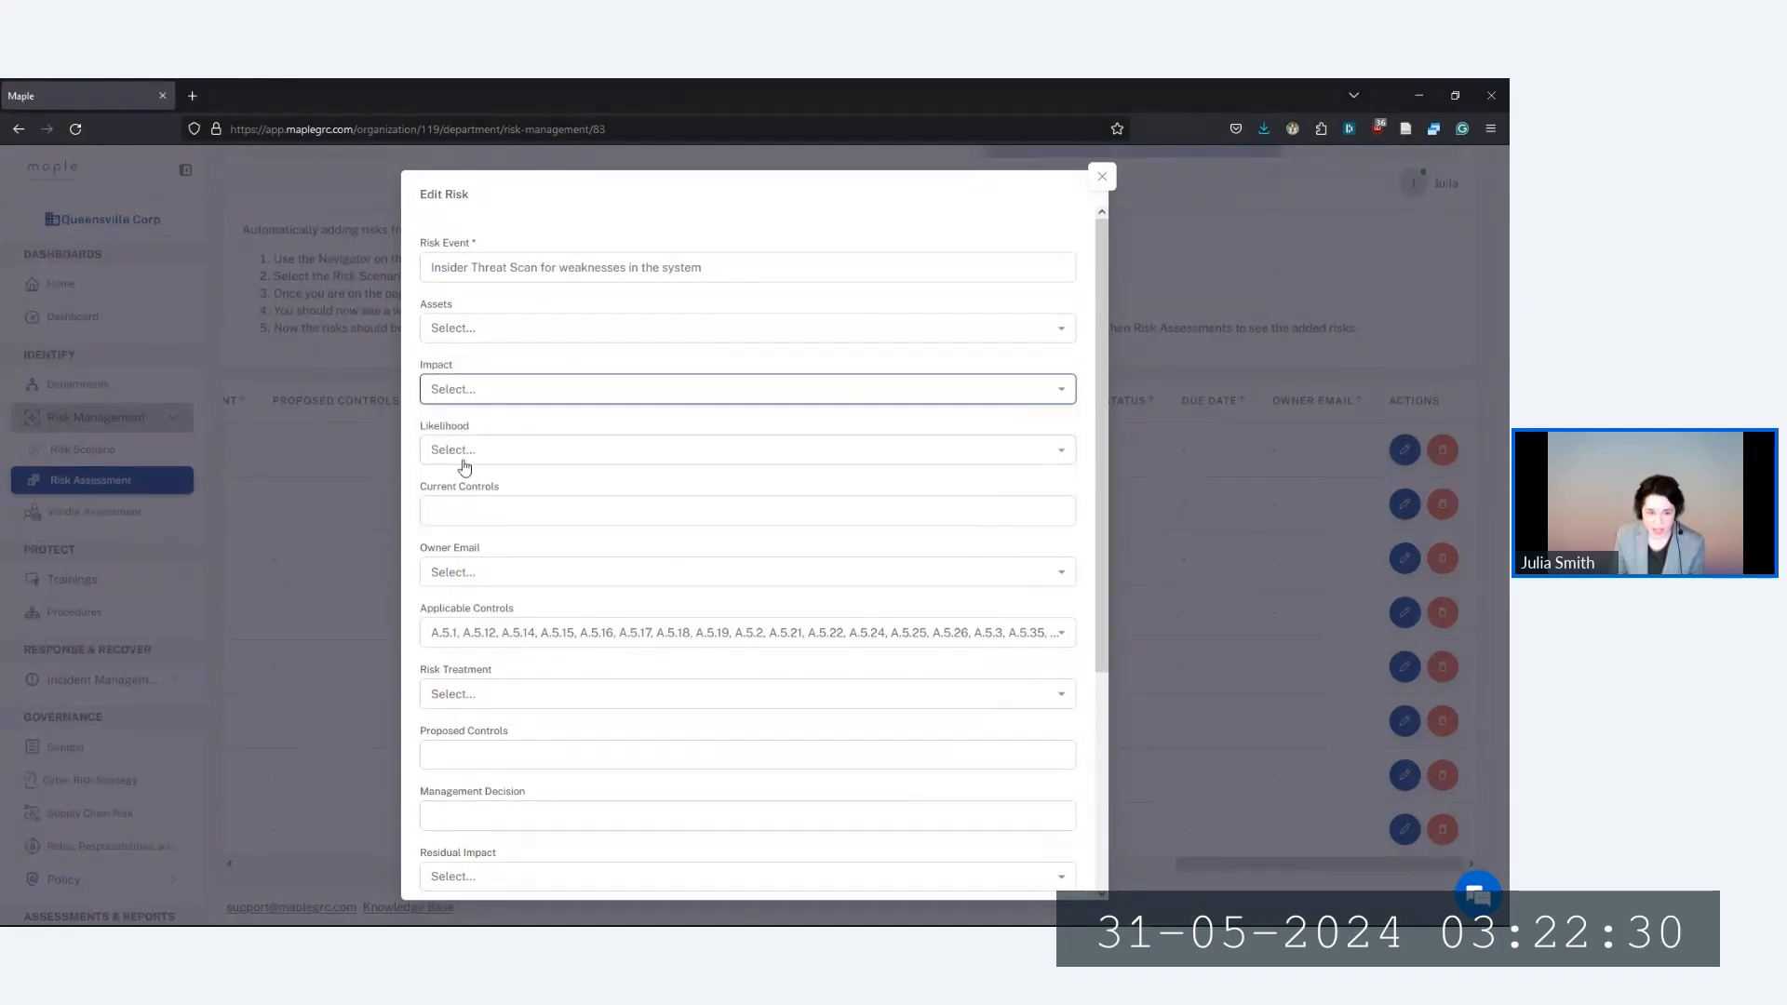
click(463, 458)
click(504, 461)
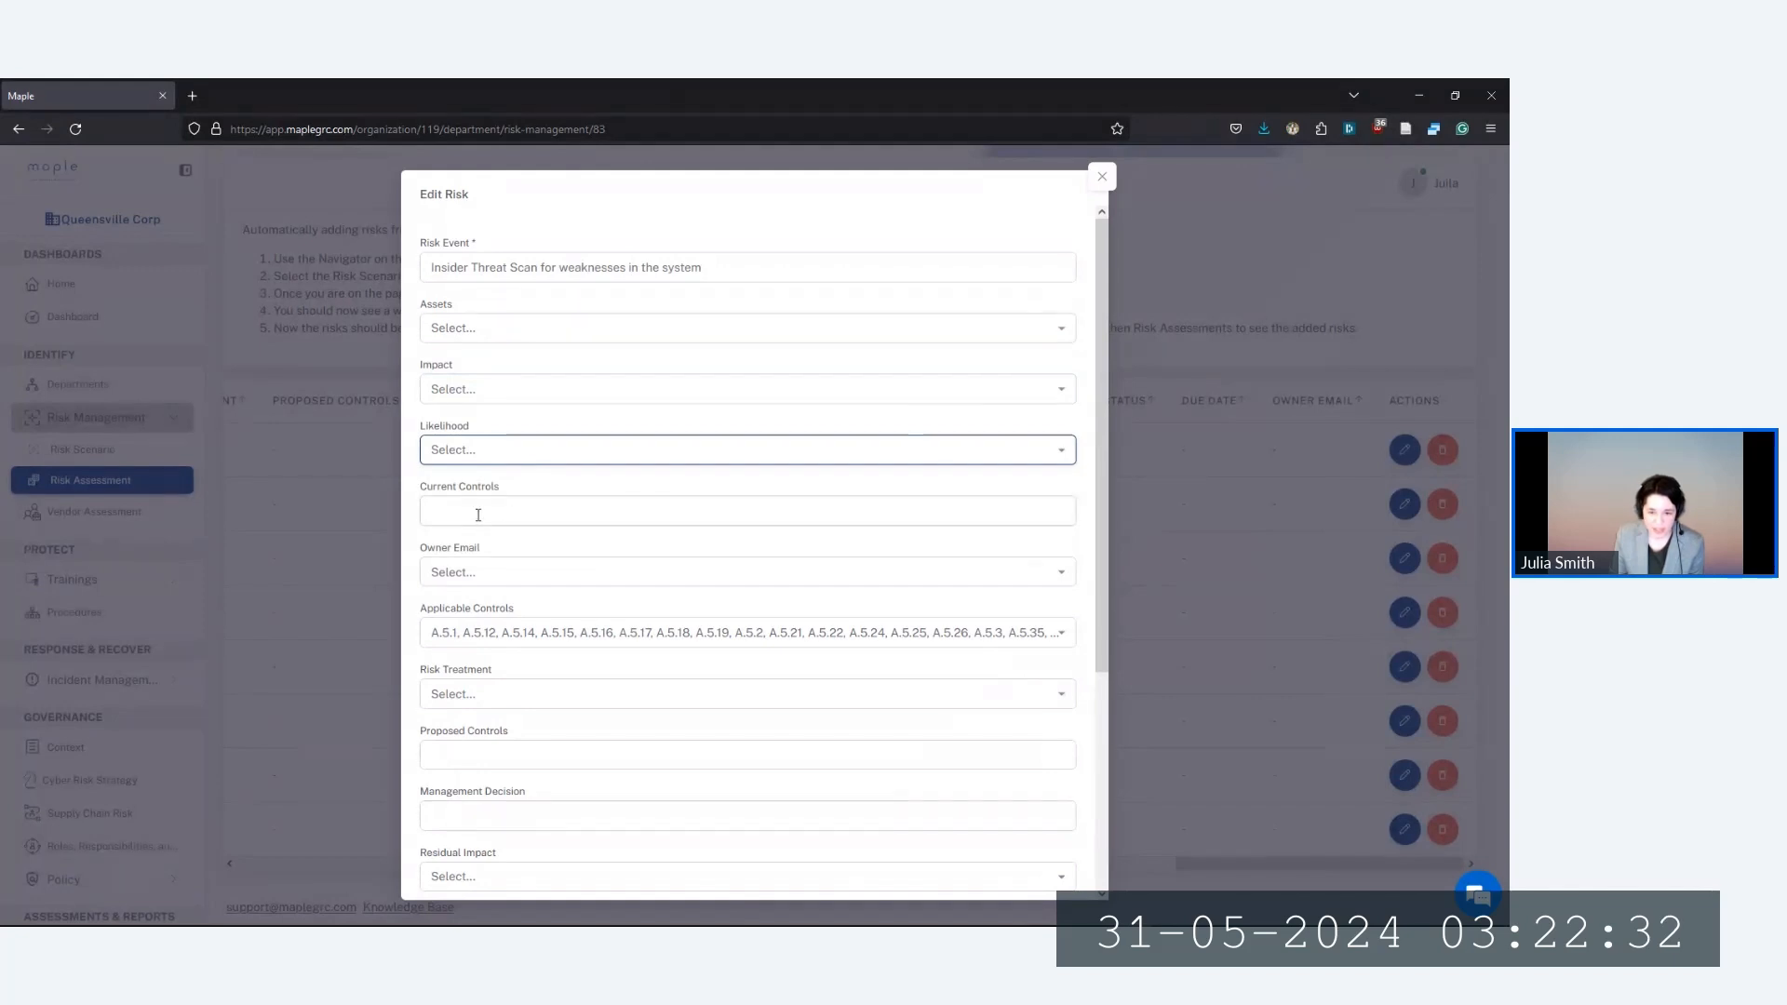
click(518, 512)
click(475, 579)
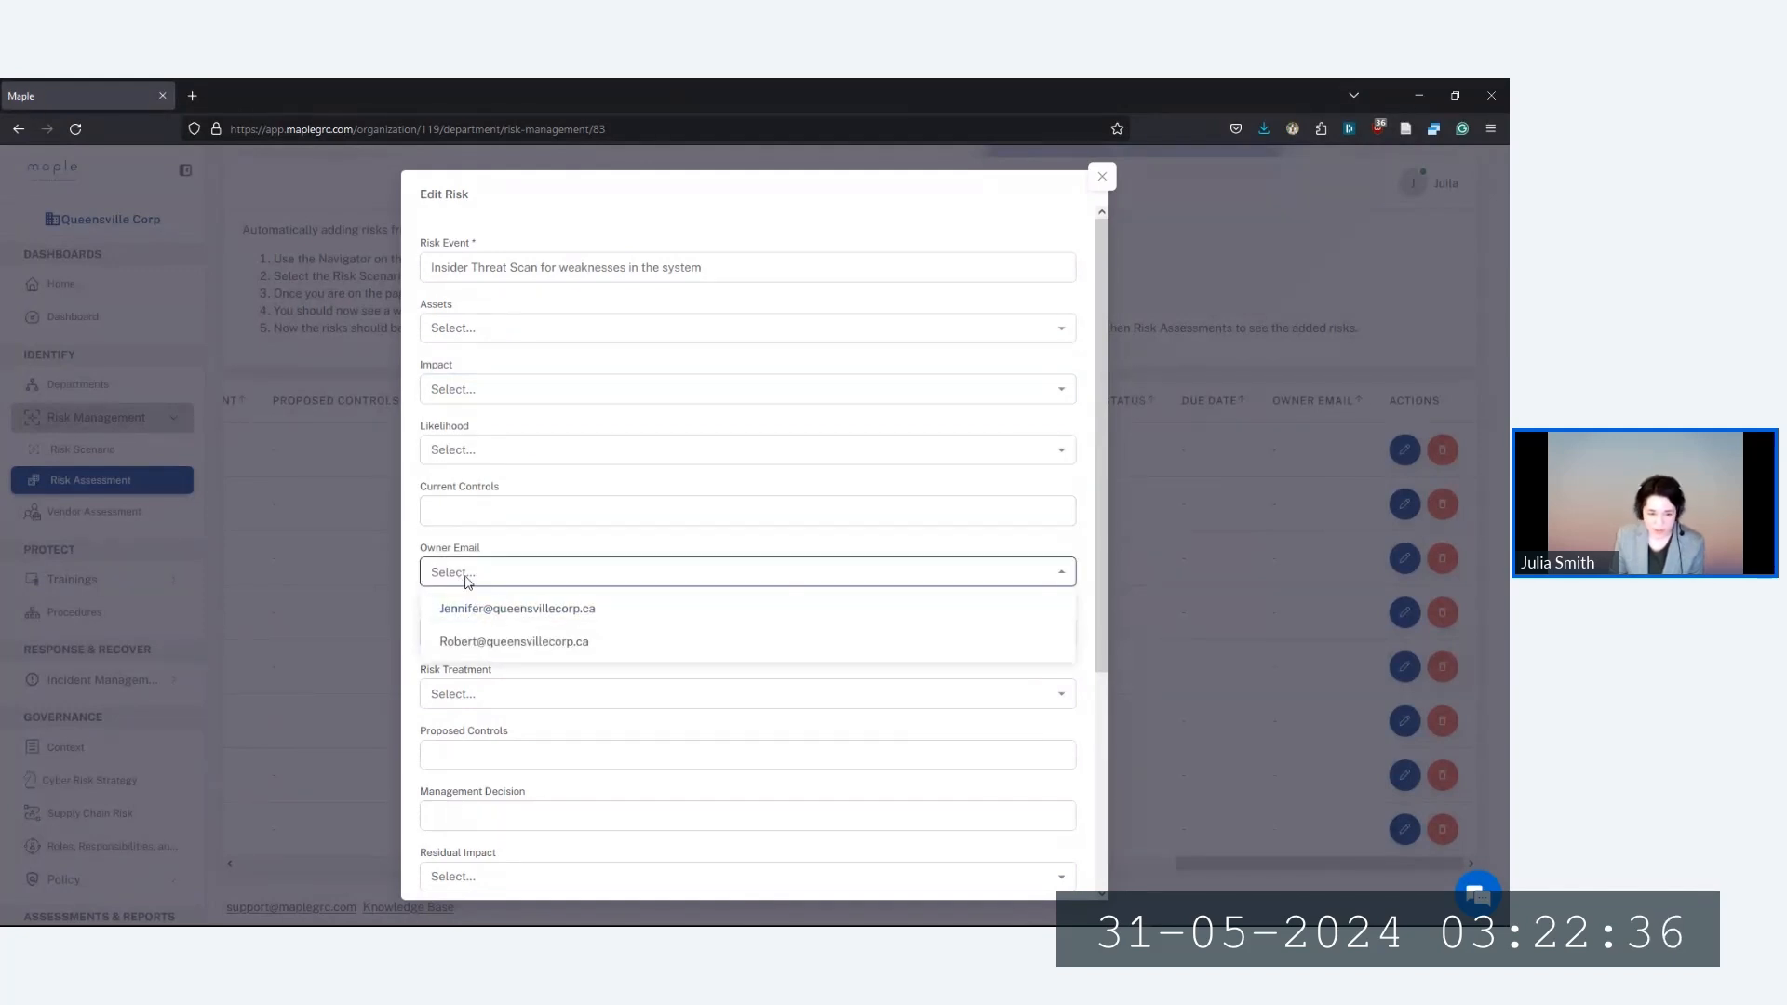
click(493, 584)
scroll(518, 756, down, 5)
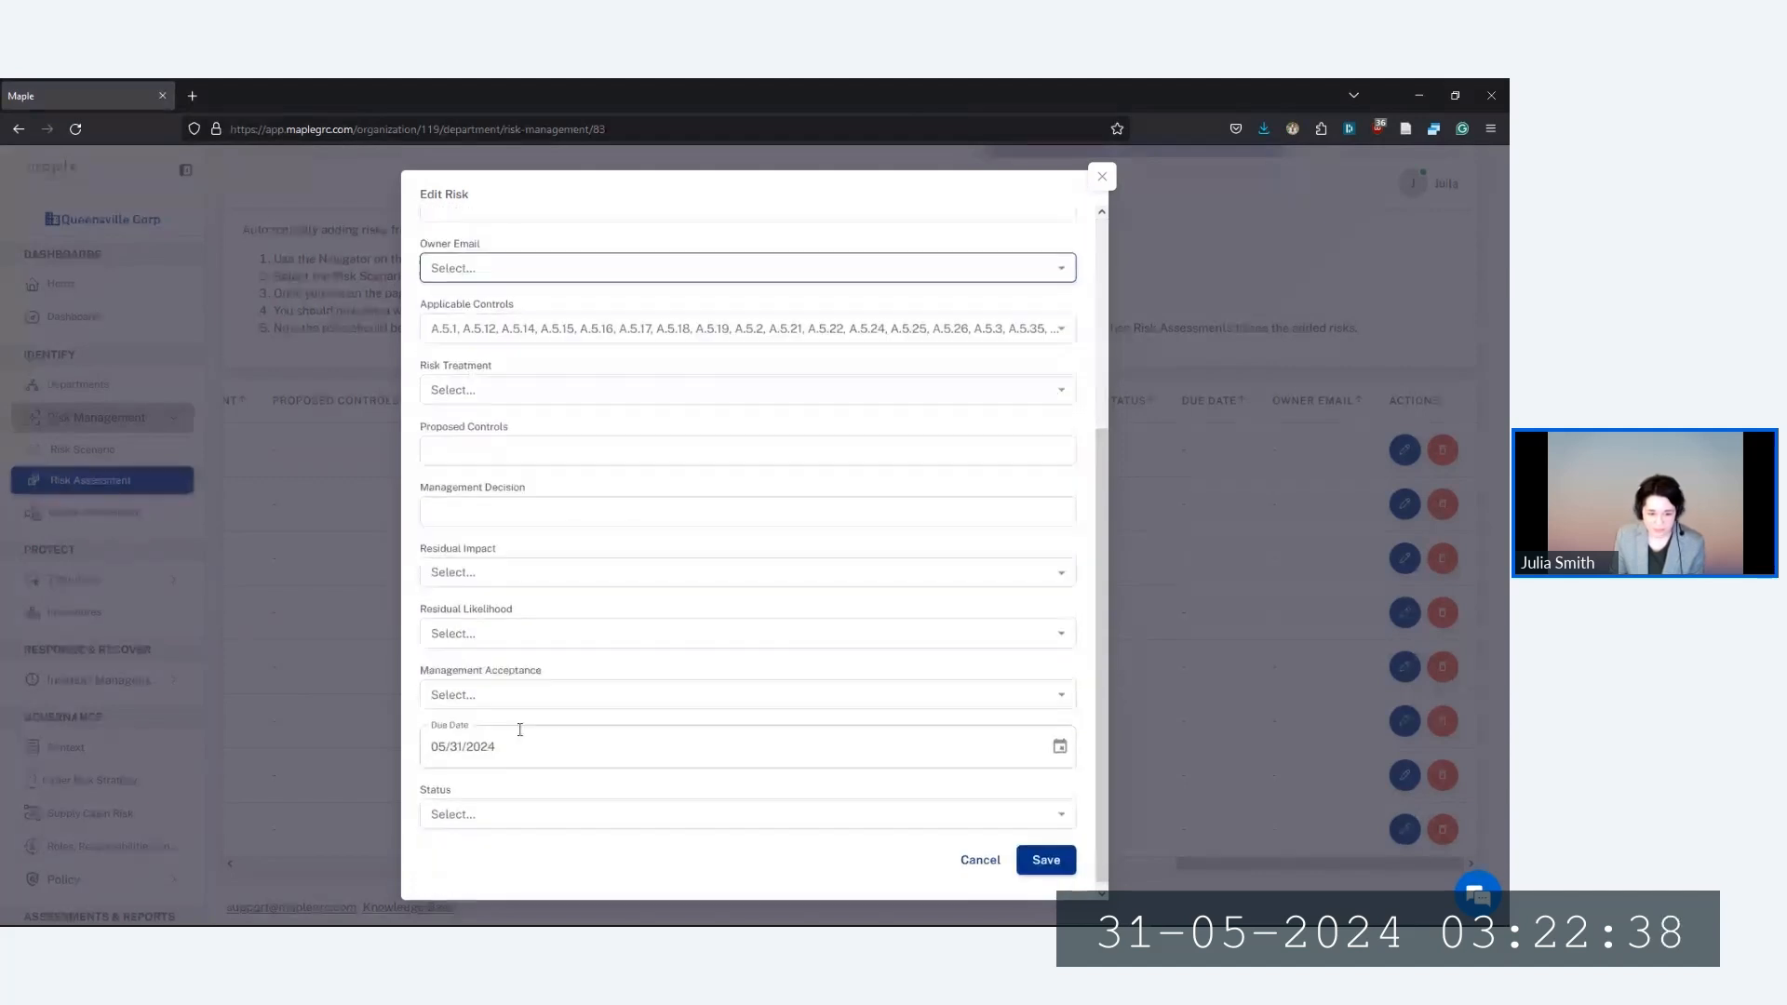
Attempt a save (assets required error), close the form, and scan the Insider Threat risk table
click(1044, 853)
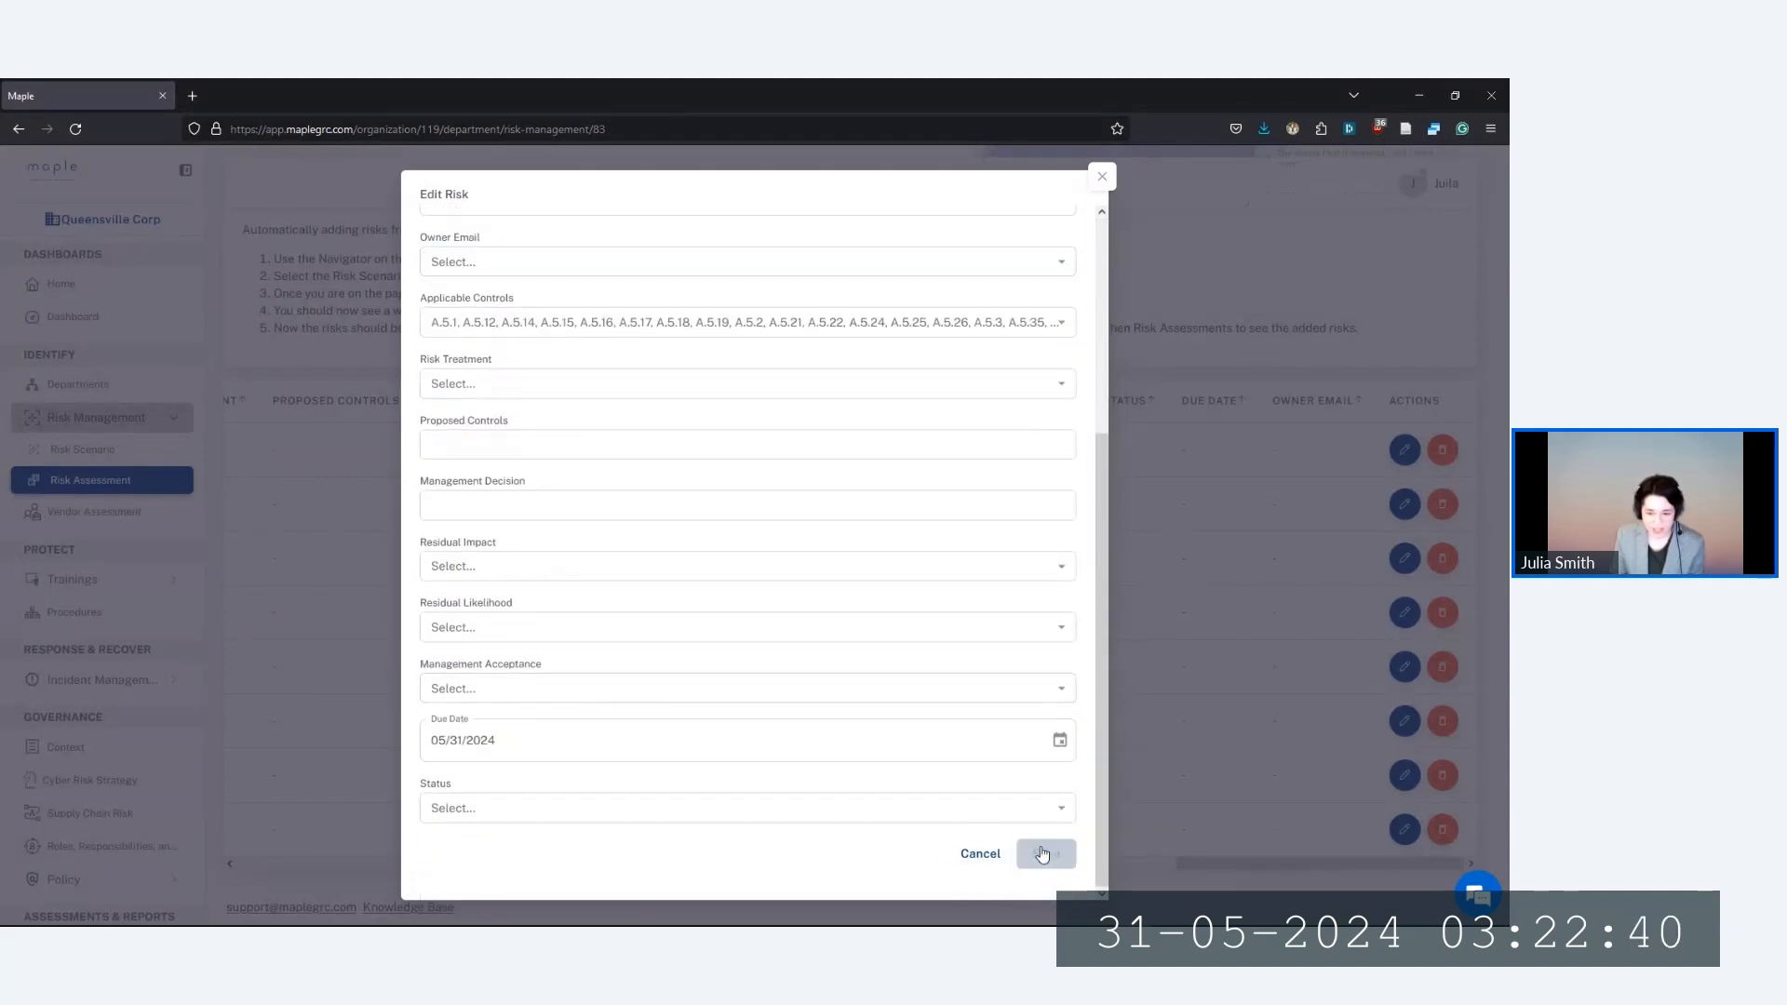
click(1102, 178)
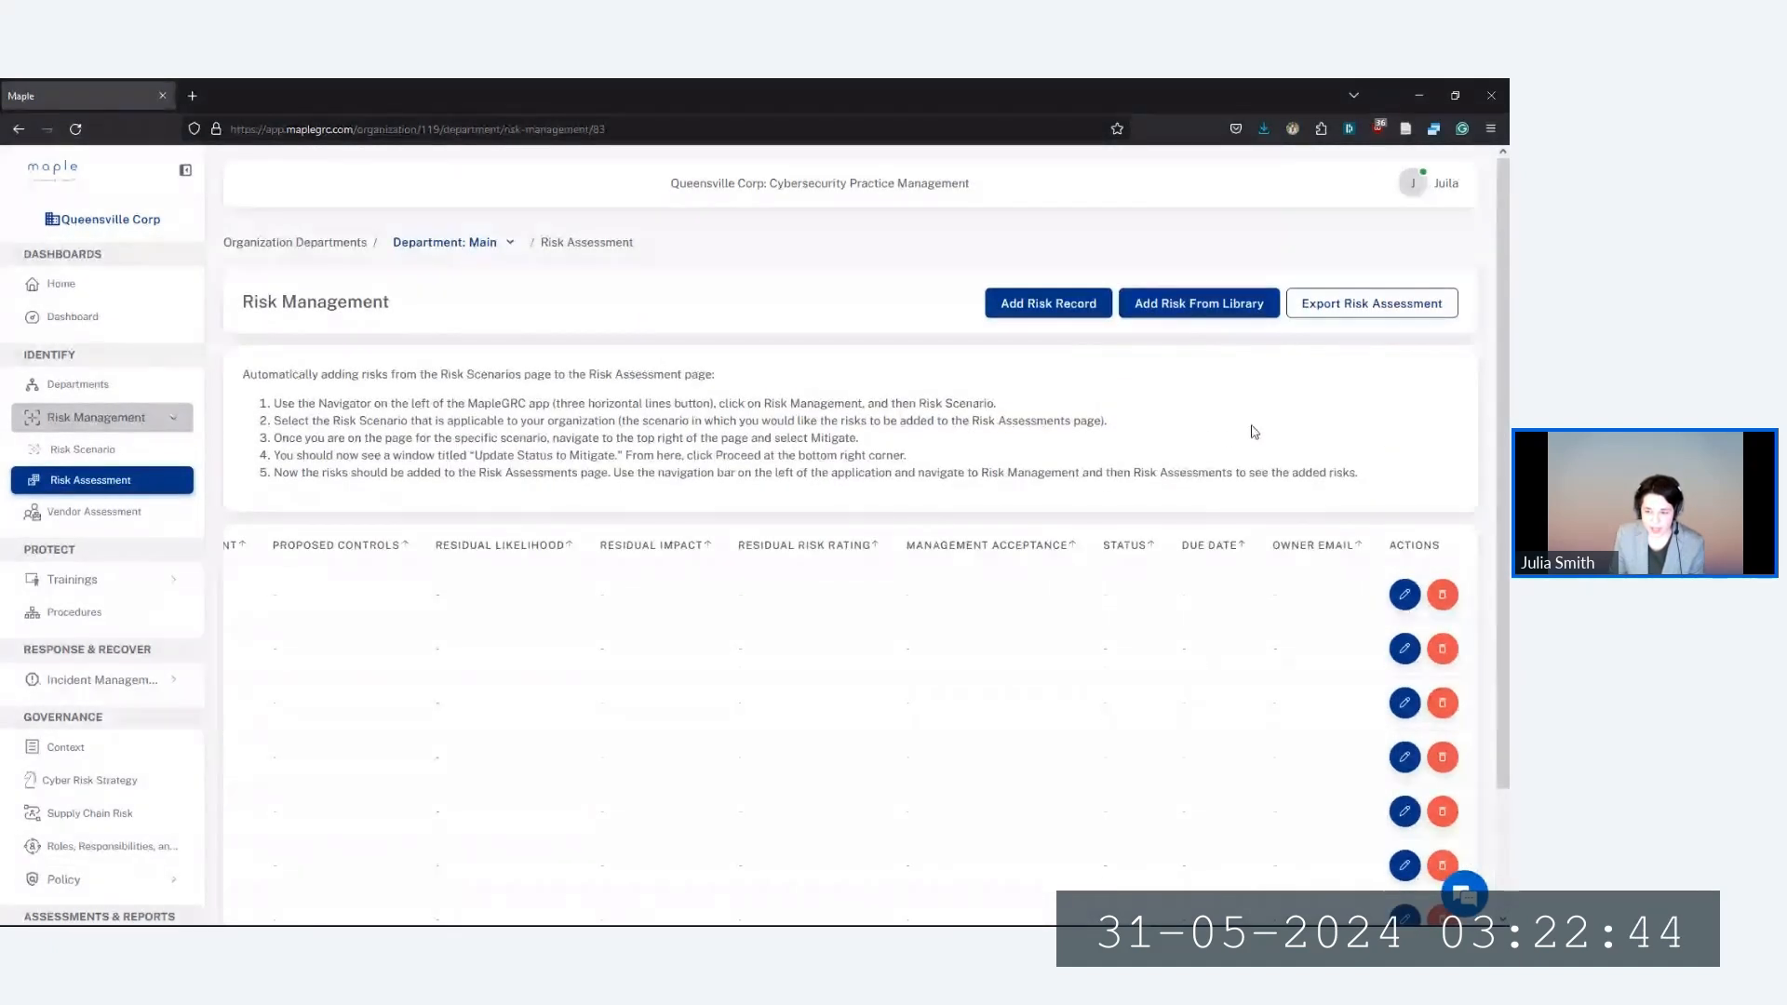
scroll(1299, 778, down, 2)
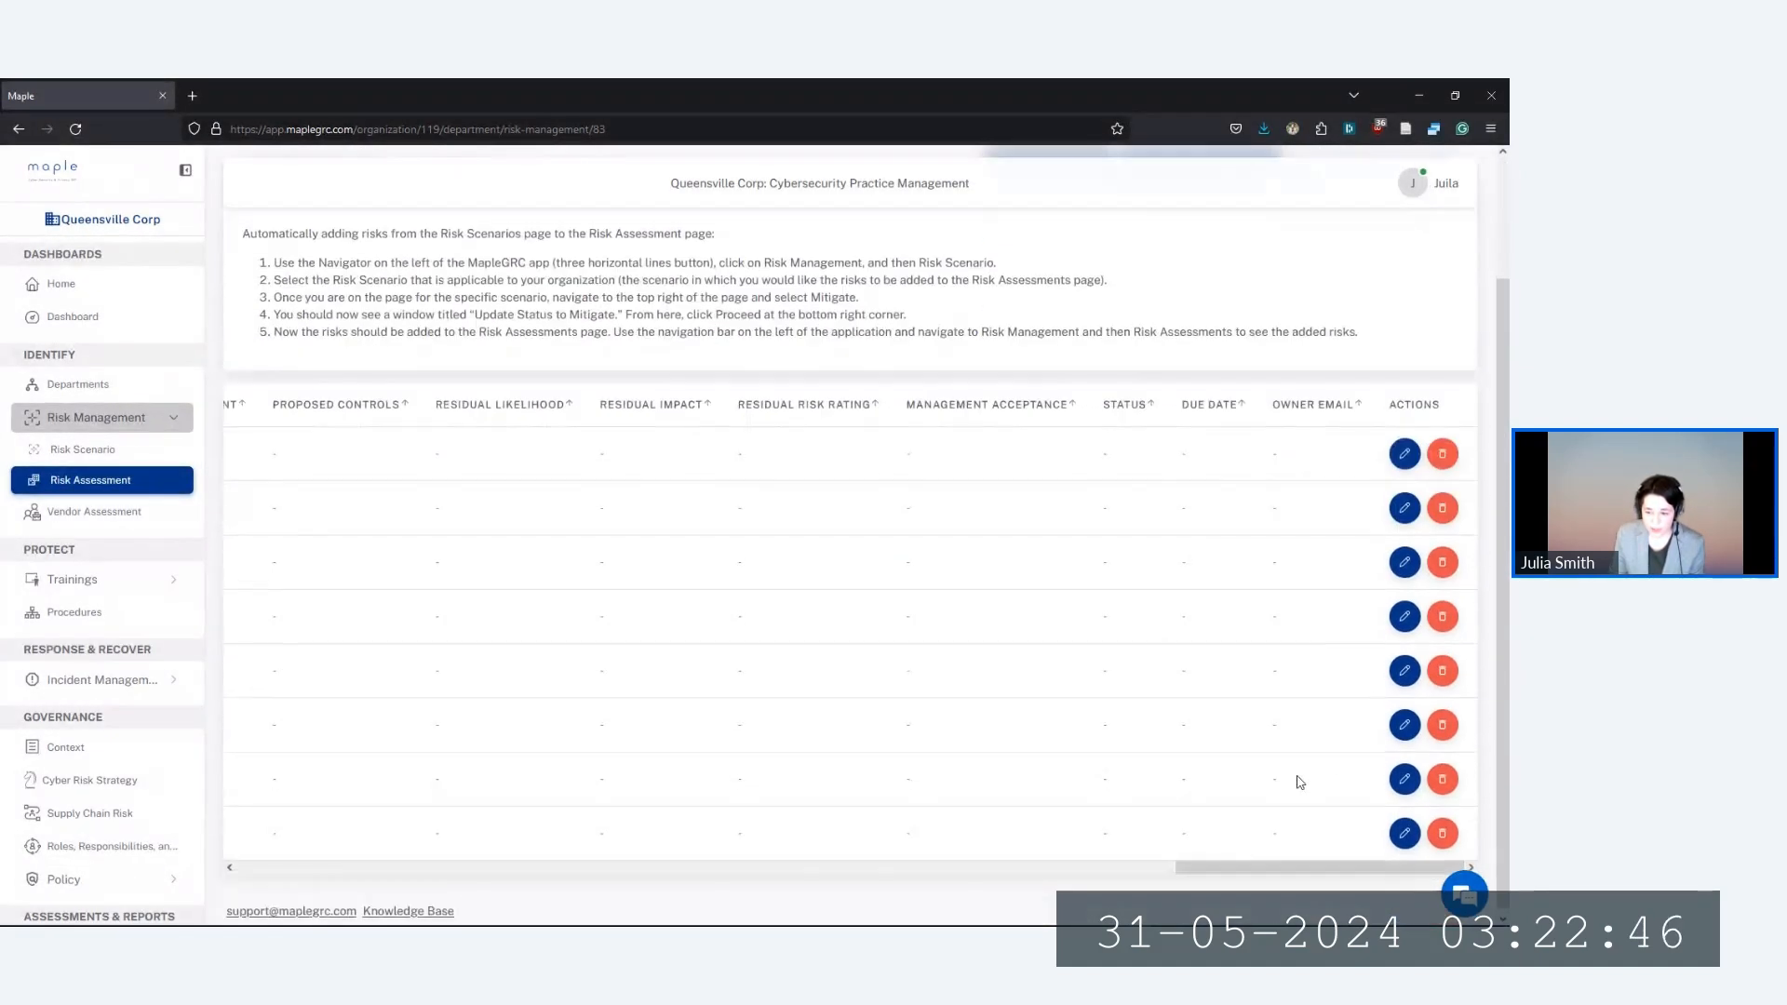
scroll(1313, 796, up, 2)
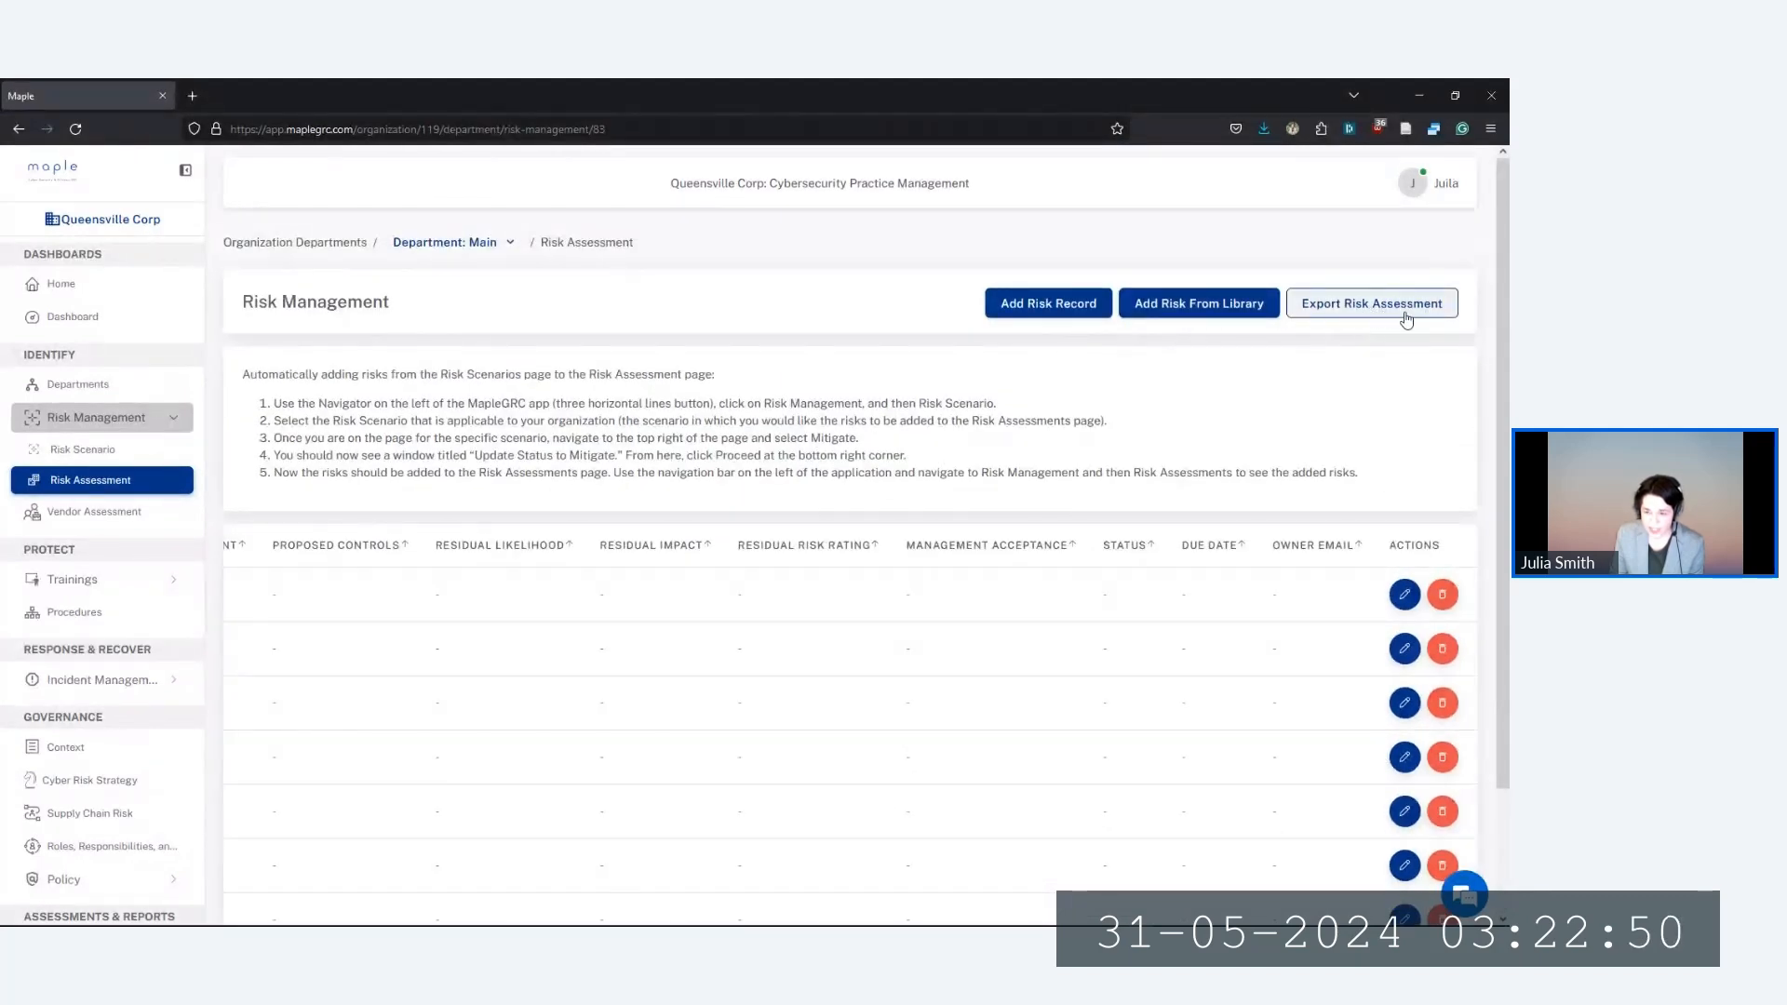
scroll(1079, 806, down, 2)
drag(1201, 864, 251, 866)
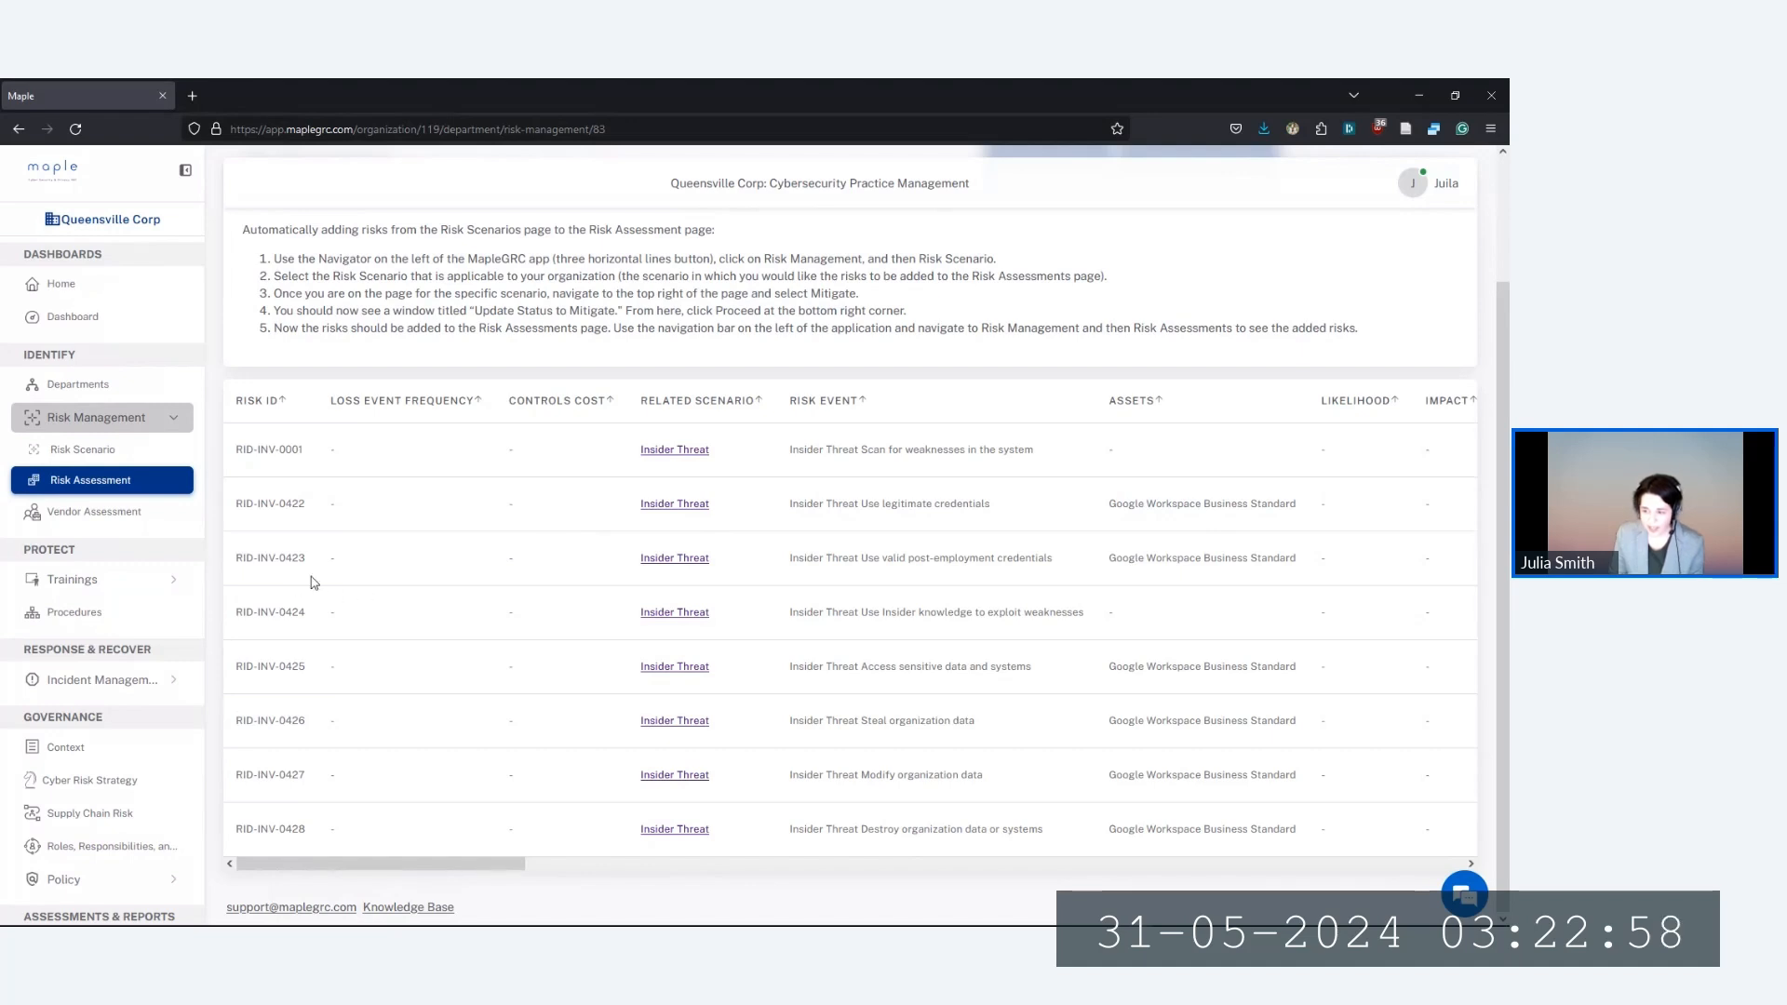
scroll(131, 590, down, 2)
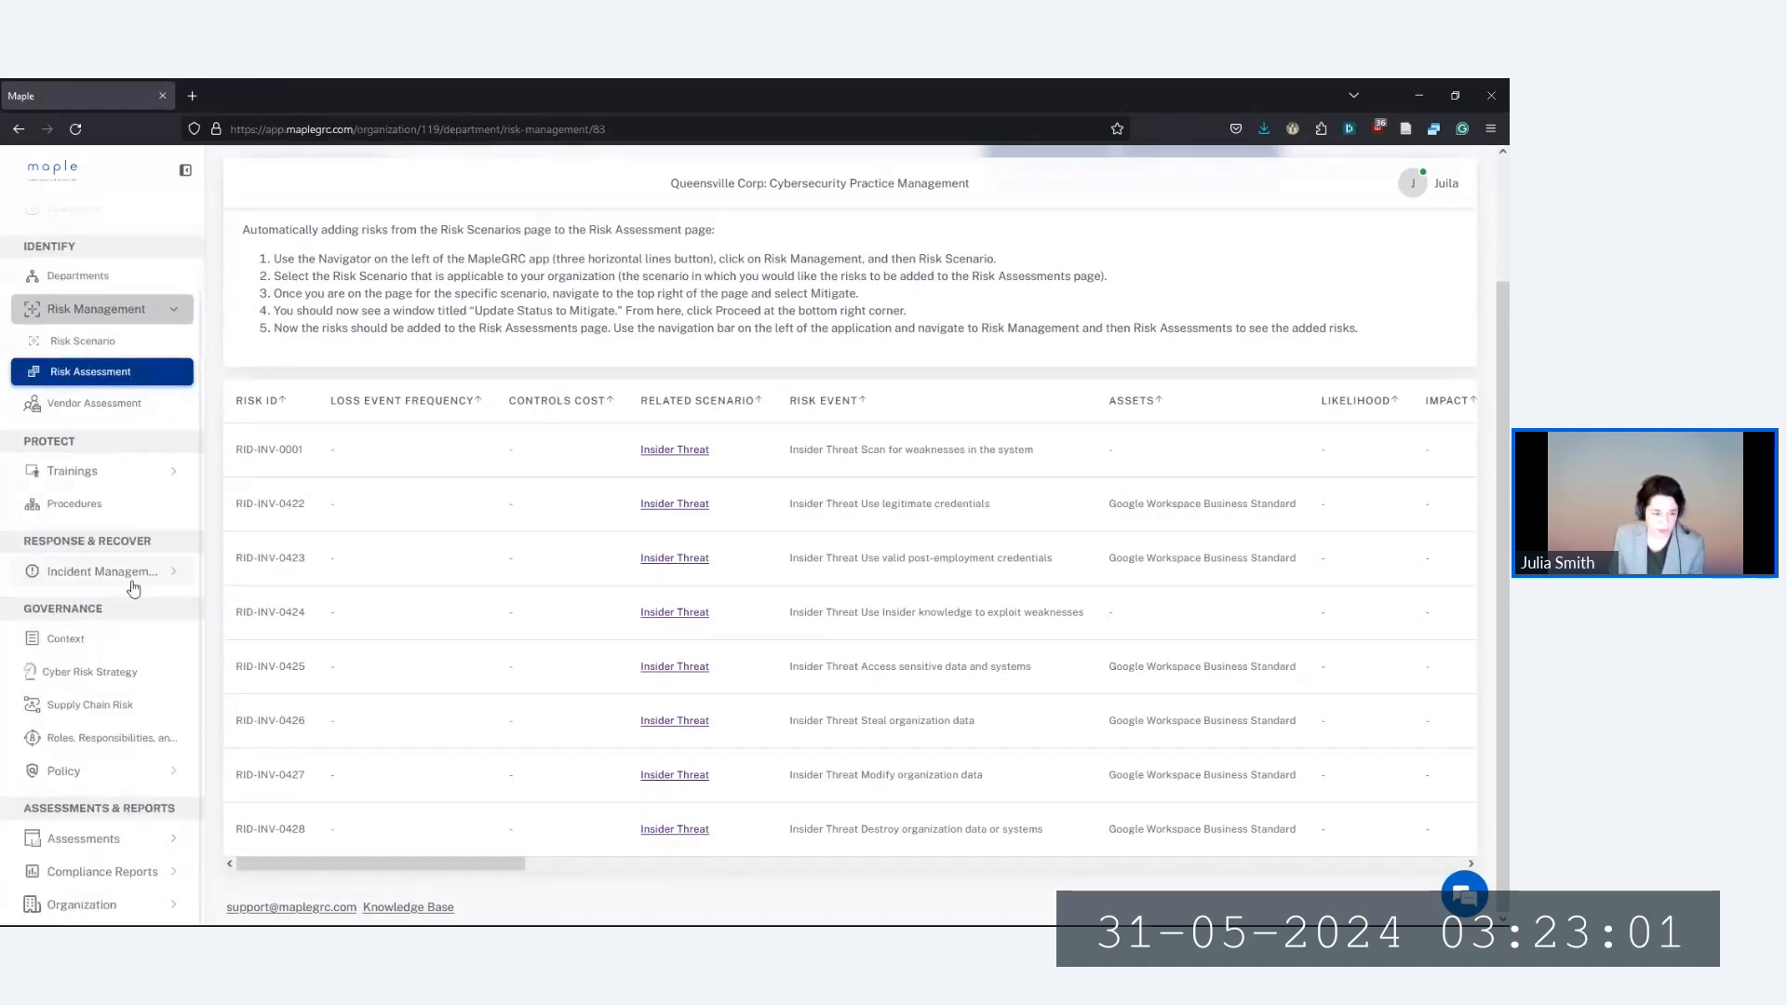
Open Governance > Roles, Responsibilities, and Authorities and check the empty CyberSecurity Leadership section
click(90, 743)
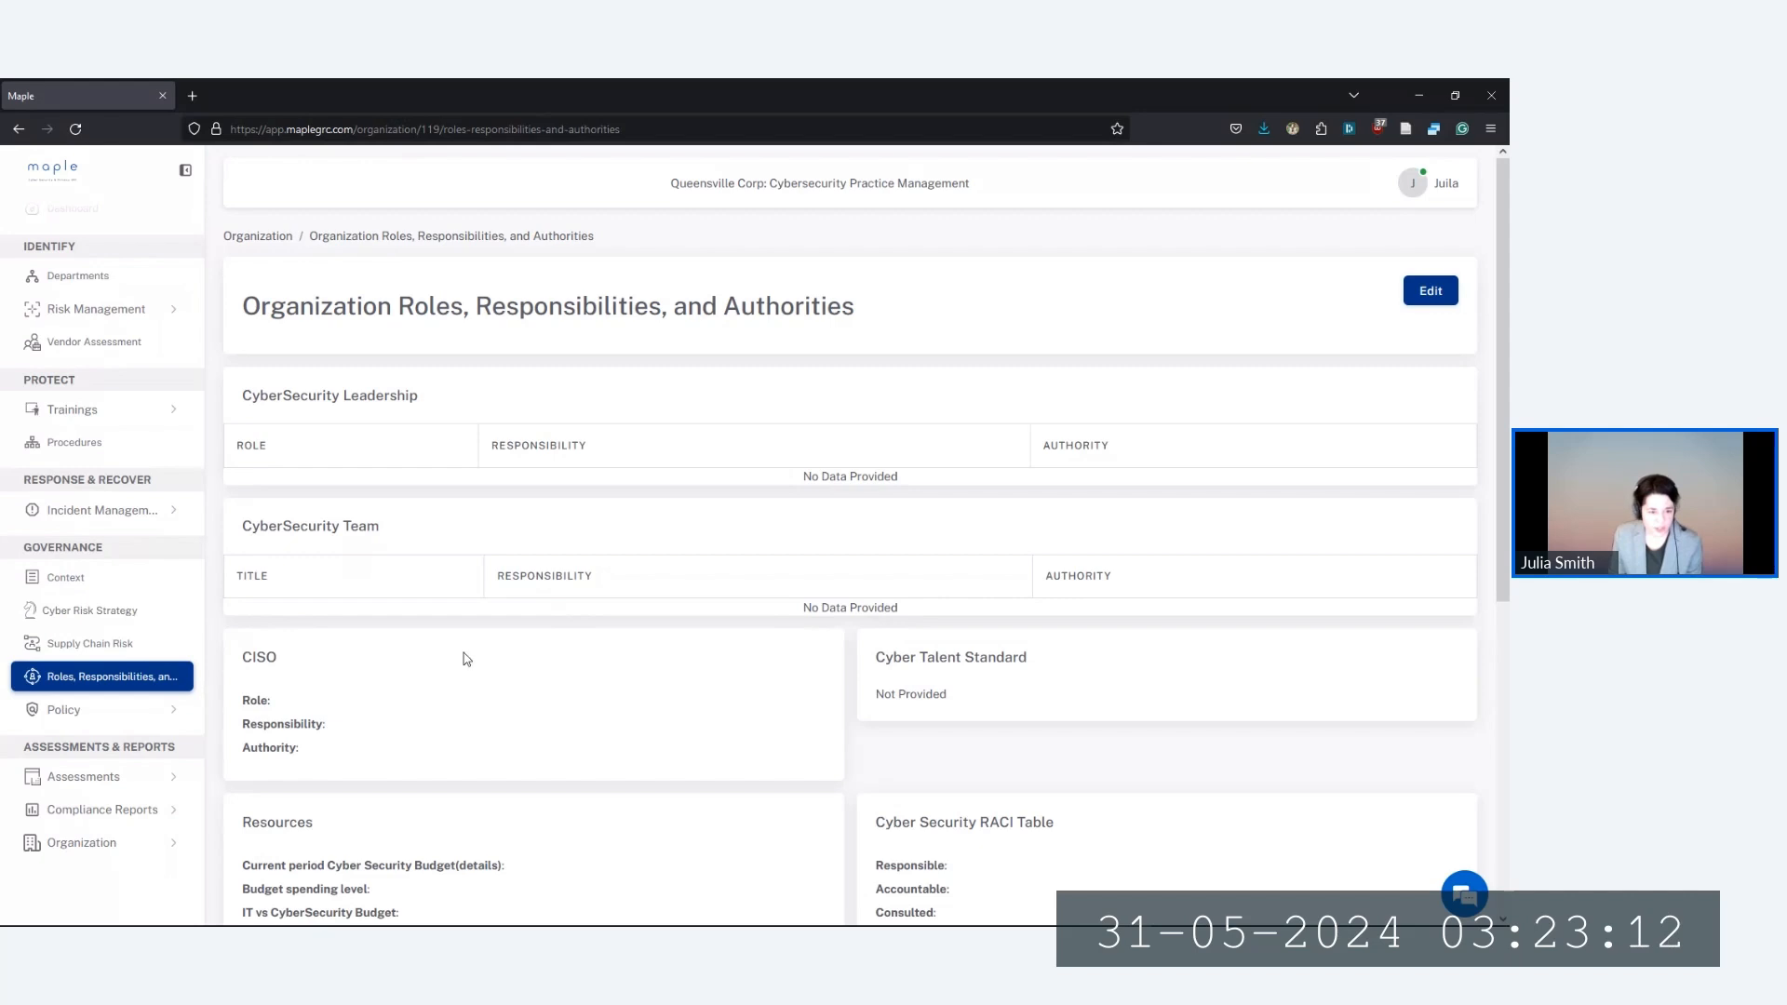
drag(241, 397, 471, 403)
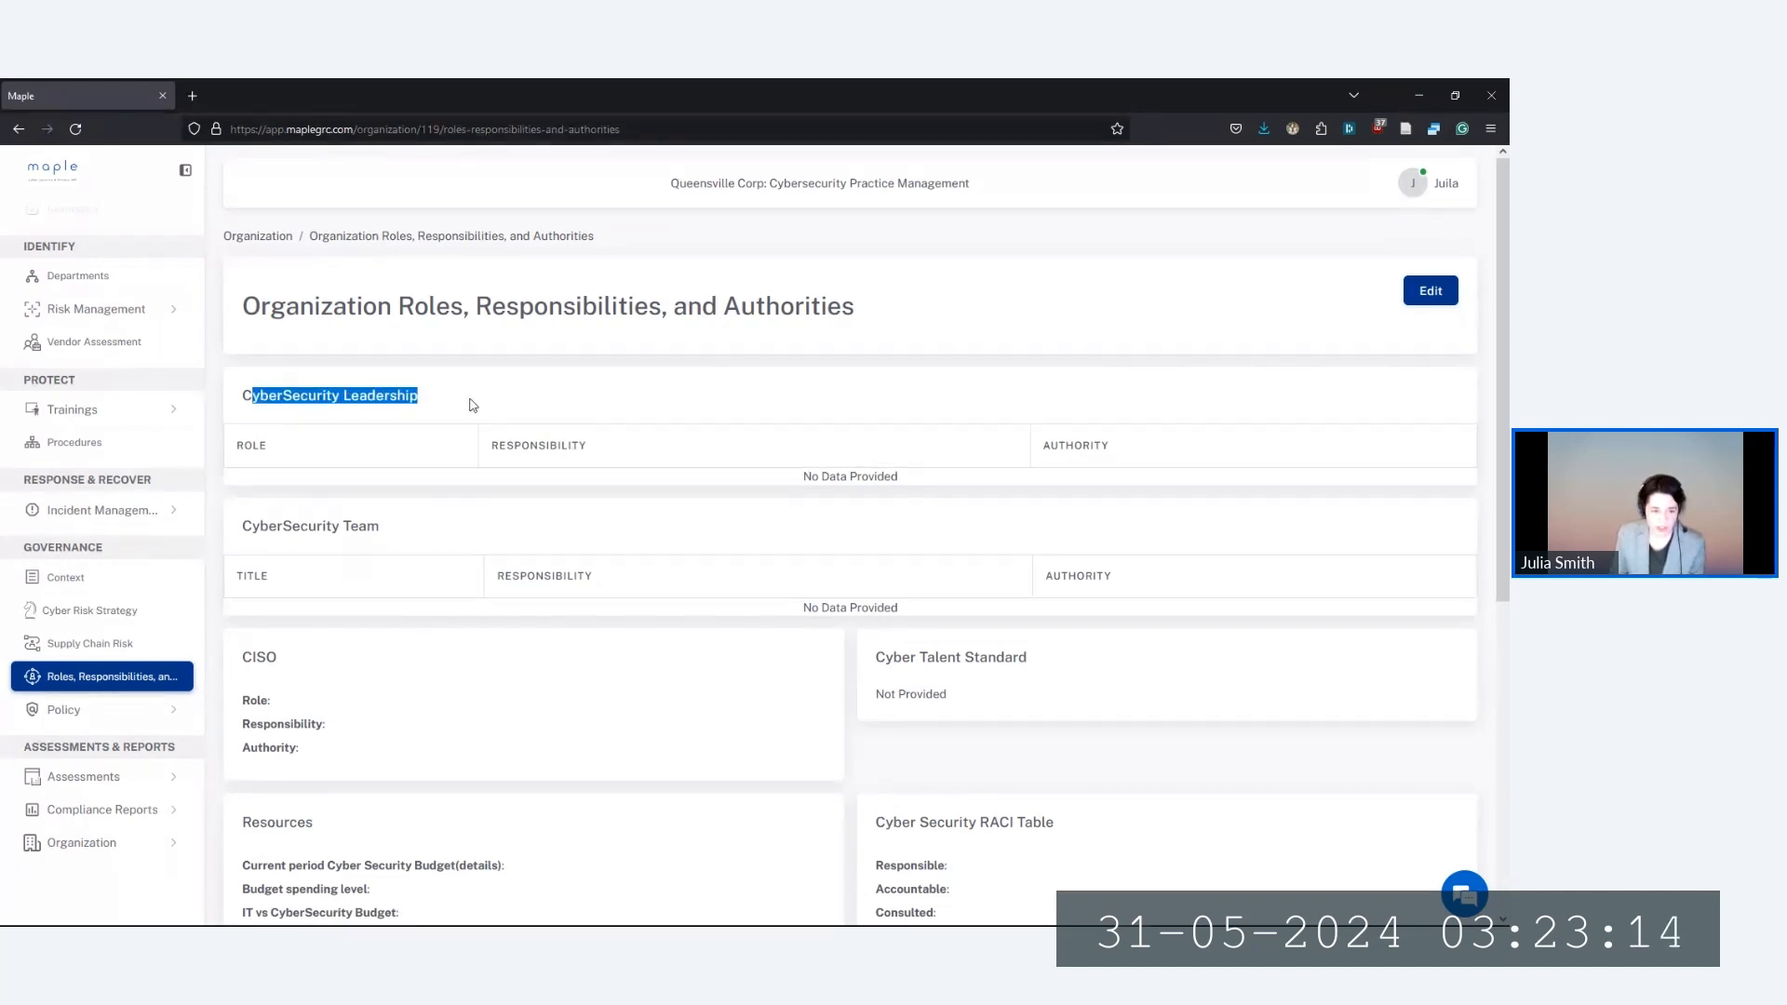
click(468, 403)
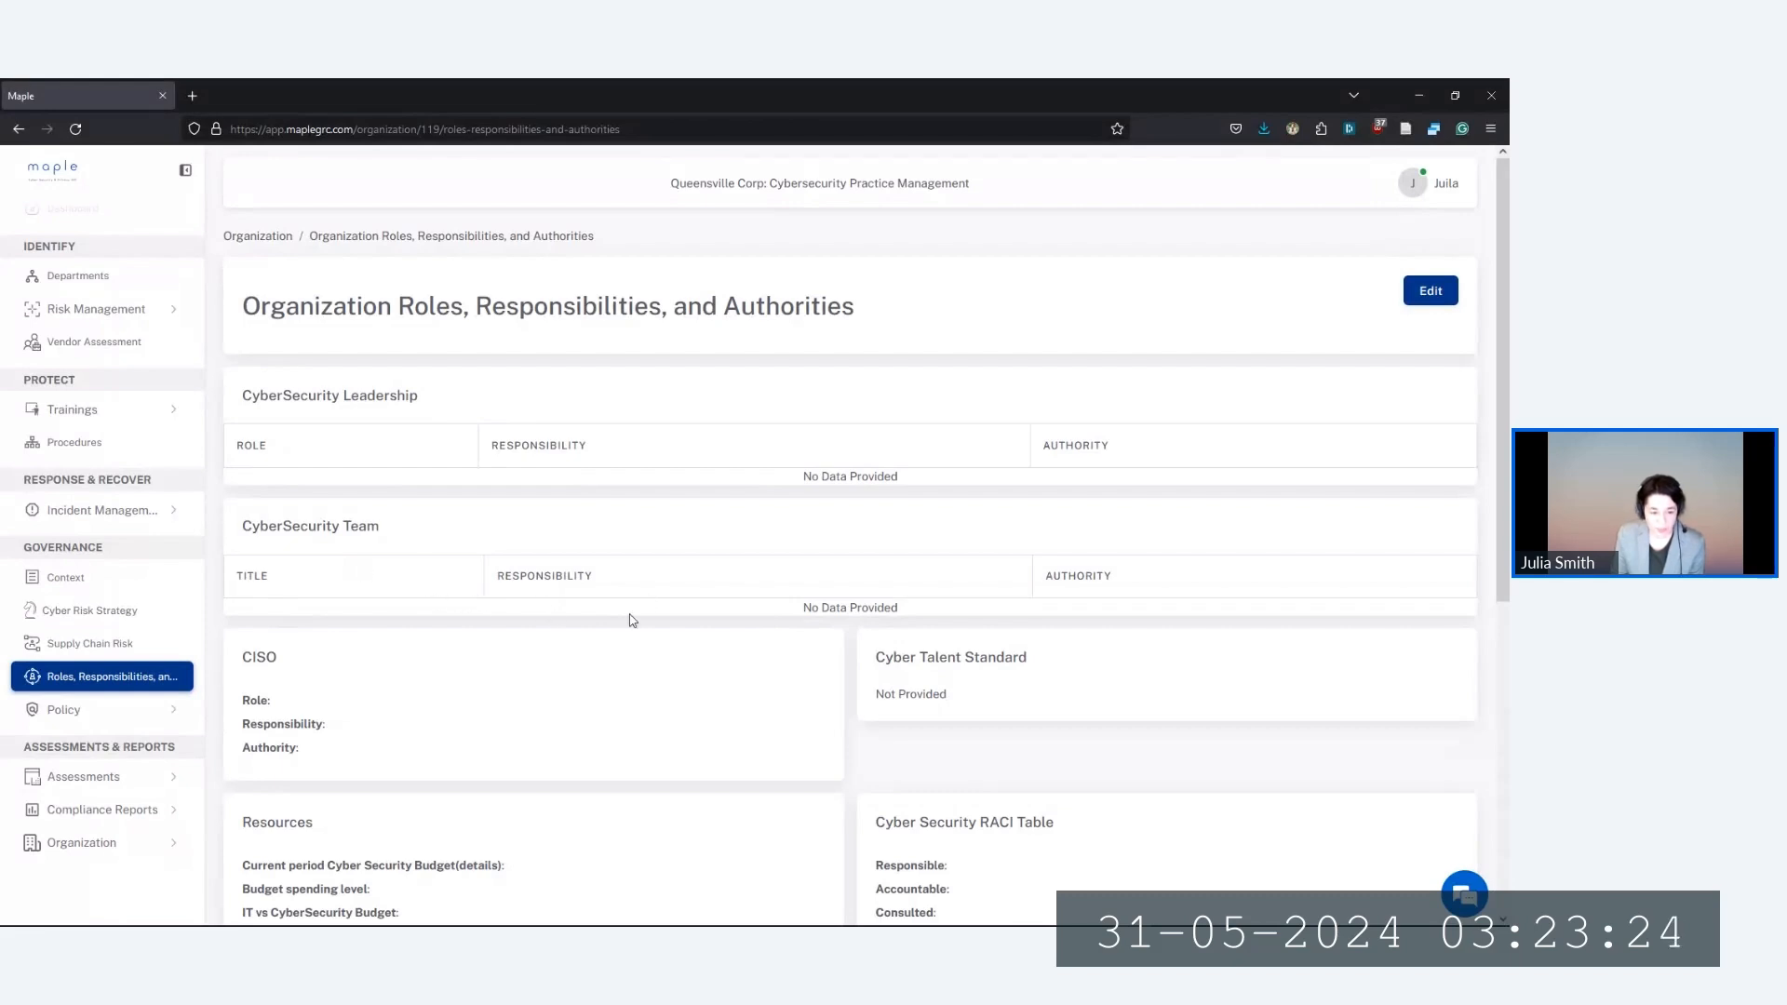
Scroll down the page to review the Resources field labels and the remaining sections
scroll(633, 621, down, 2)
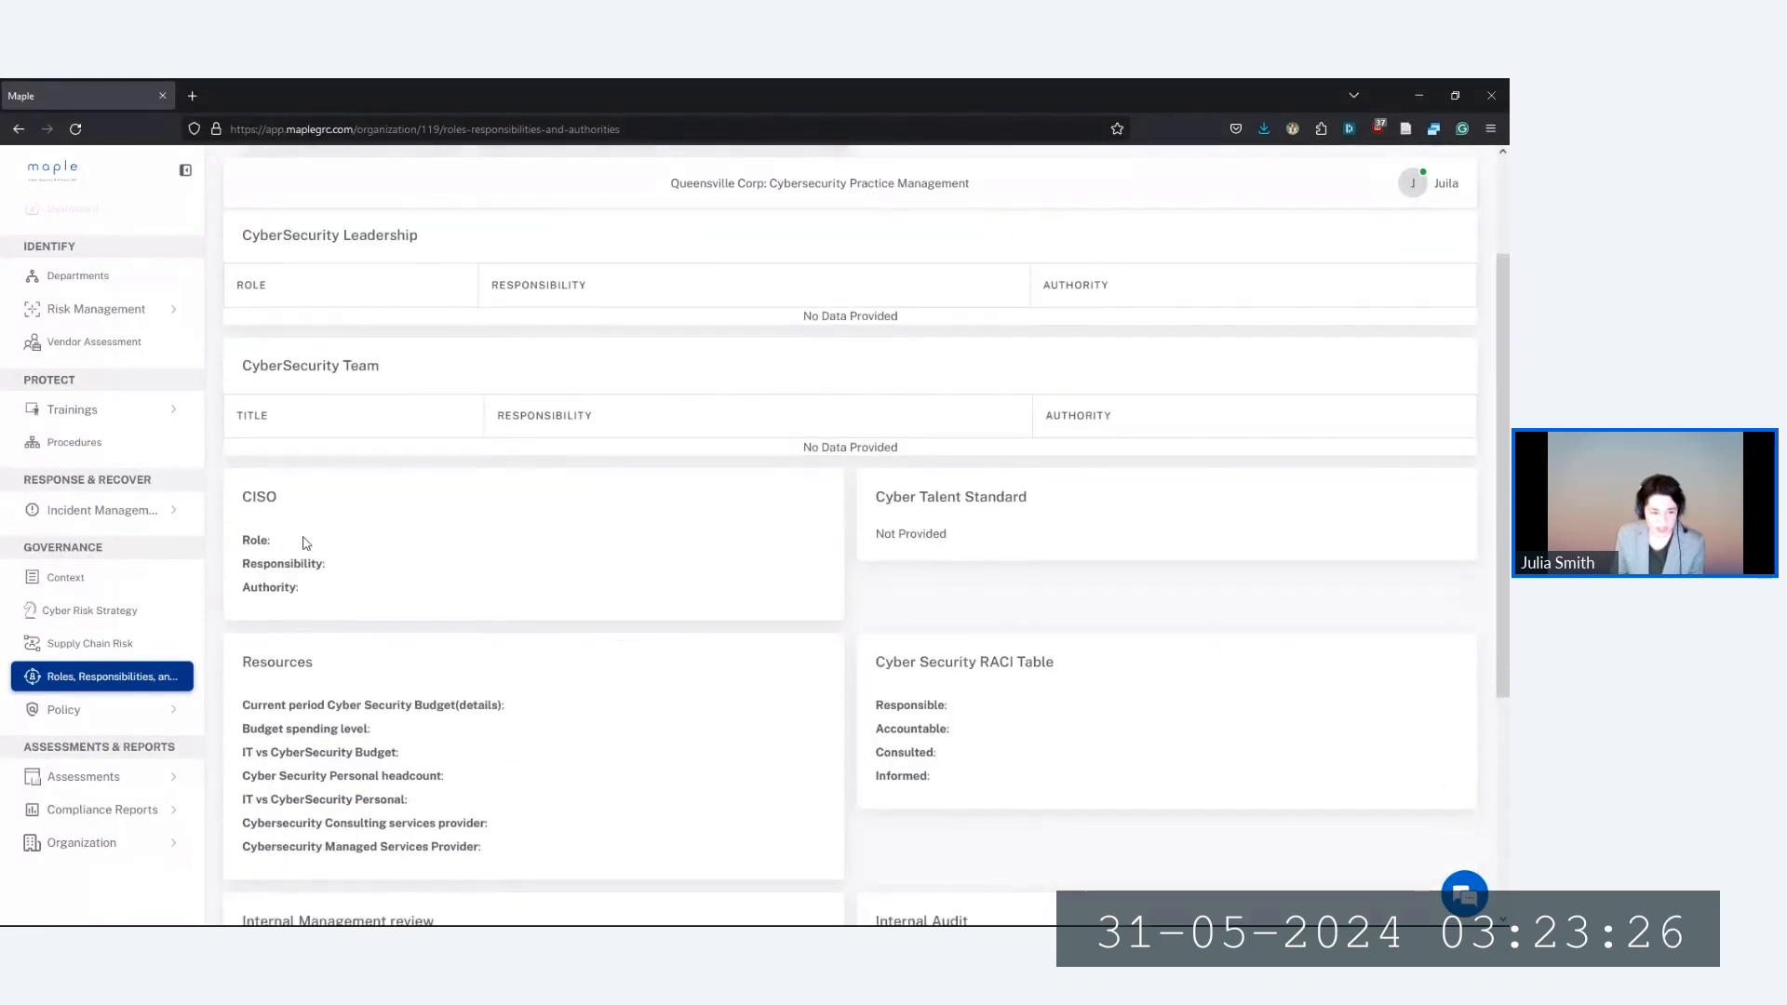
scroll(391, 642, down, 1)
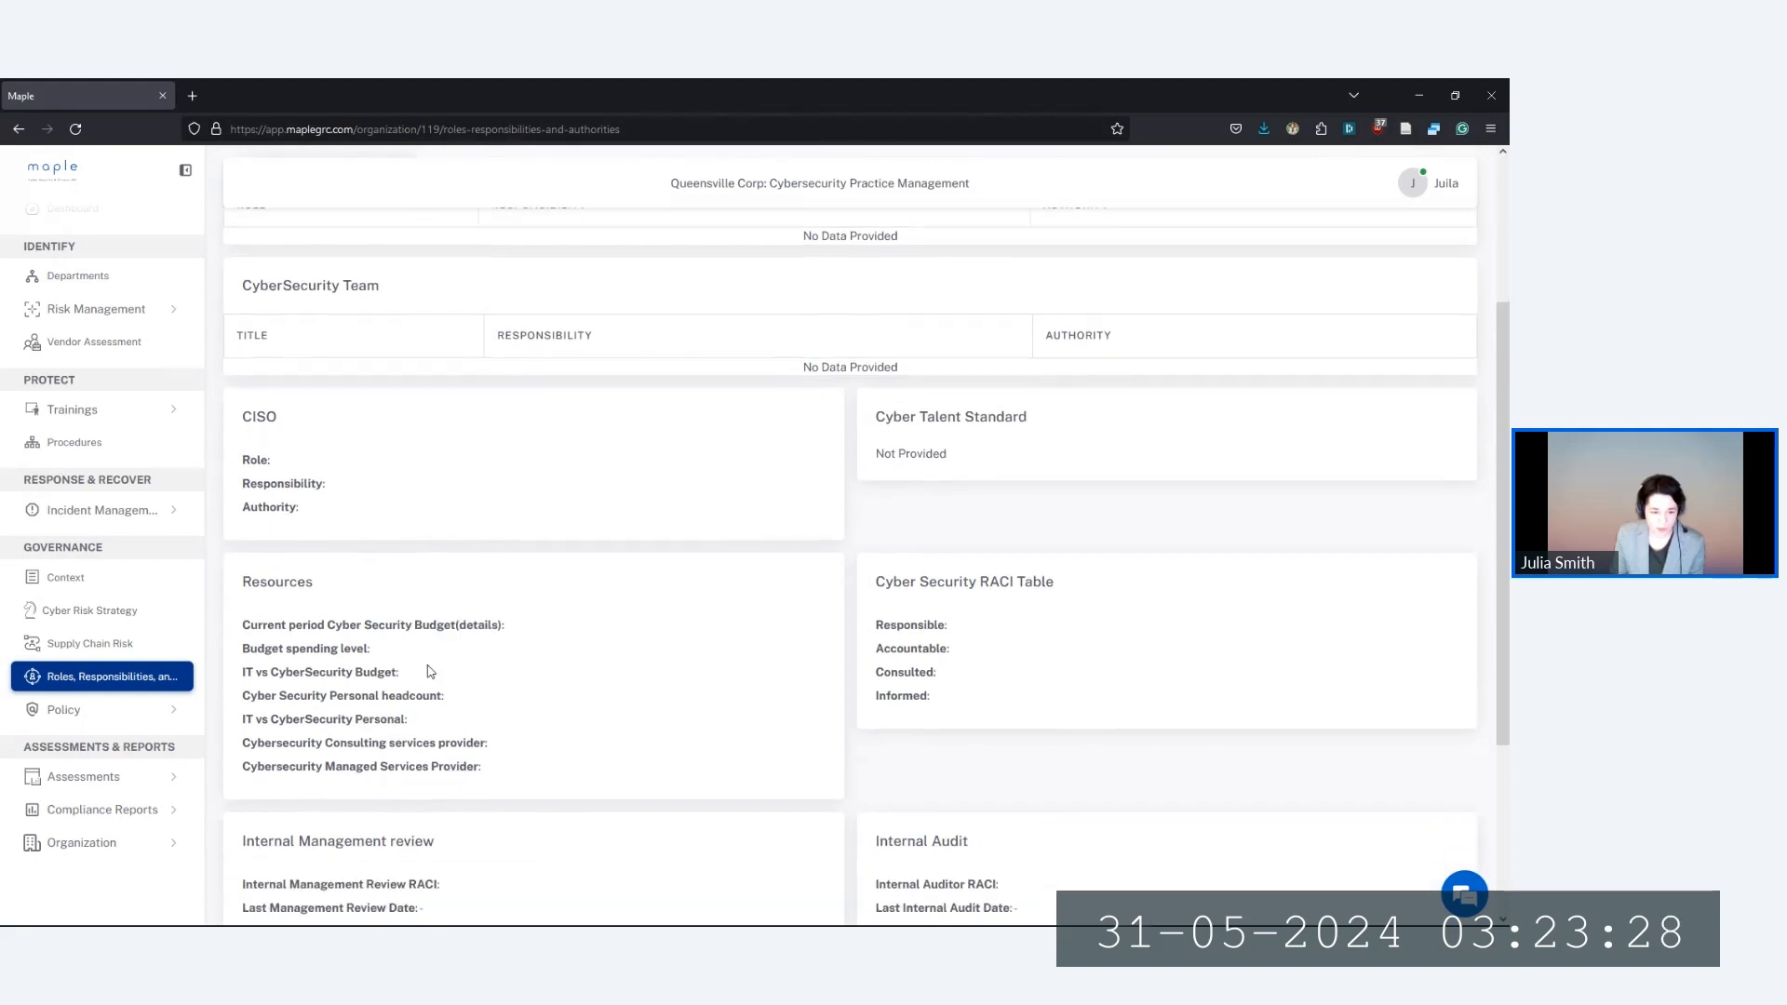
scroll(429, 671, down, 2)
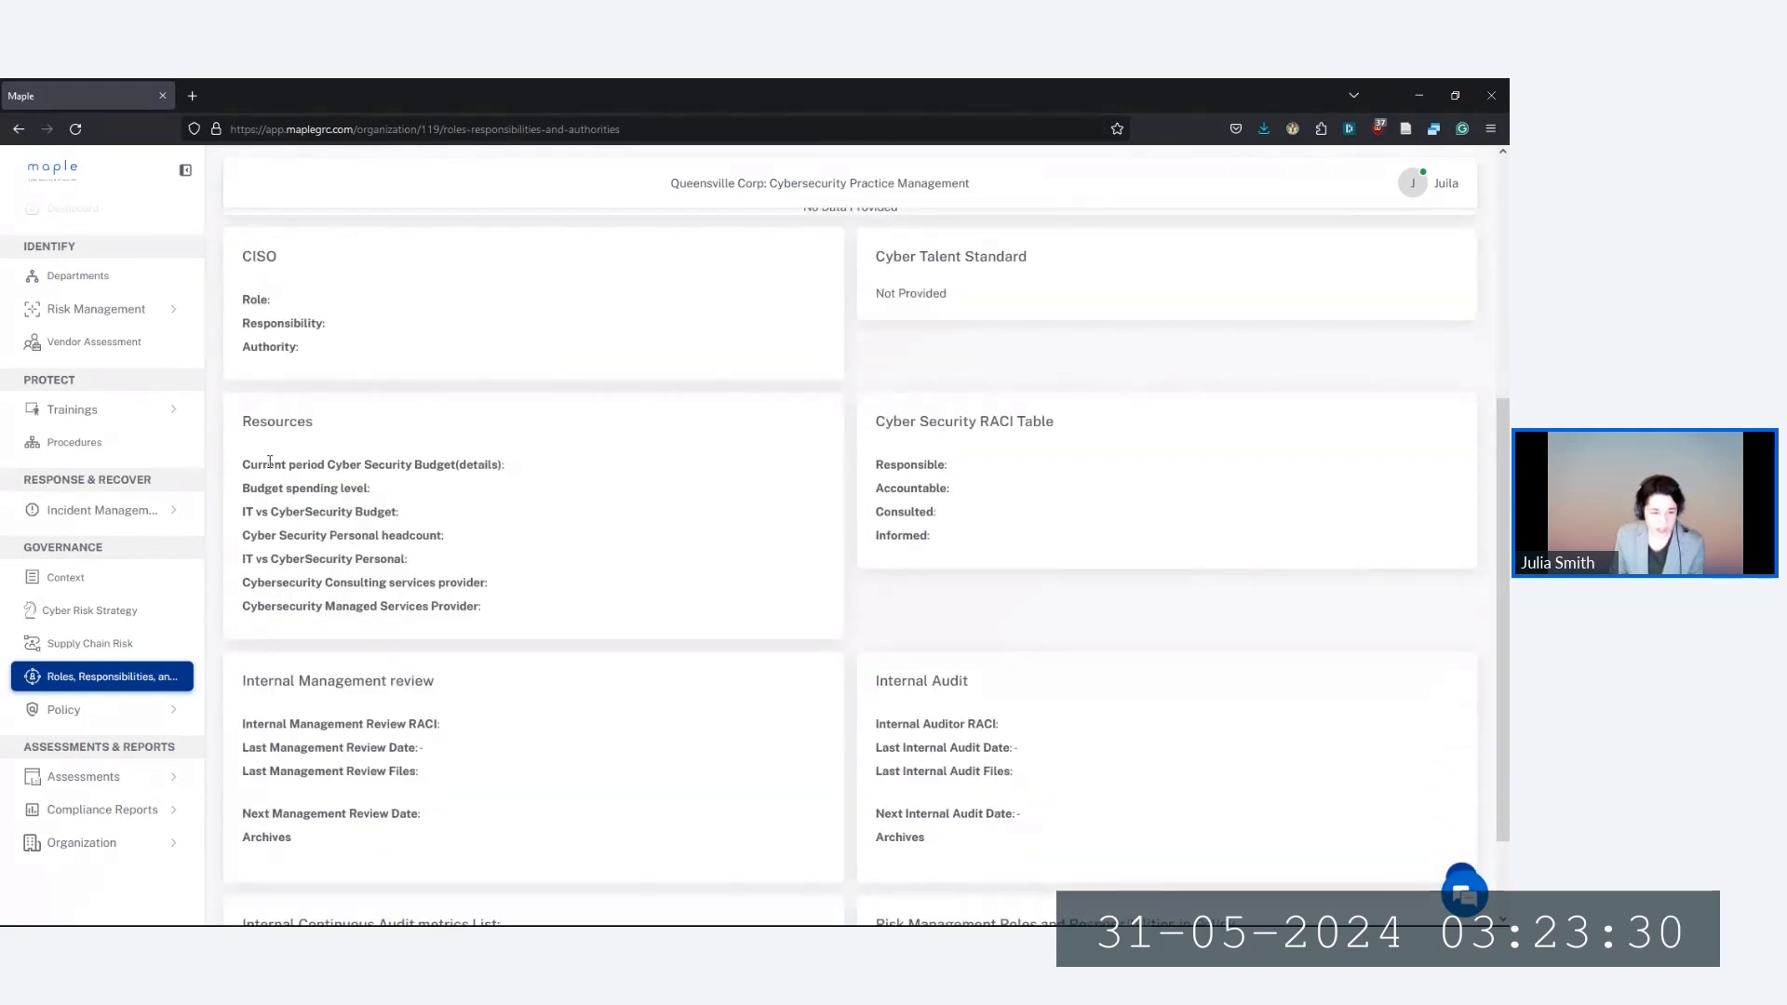
drag(269, 462, 456, 603)
click(455, 604)
scroll(524, 615, down, 2)
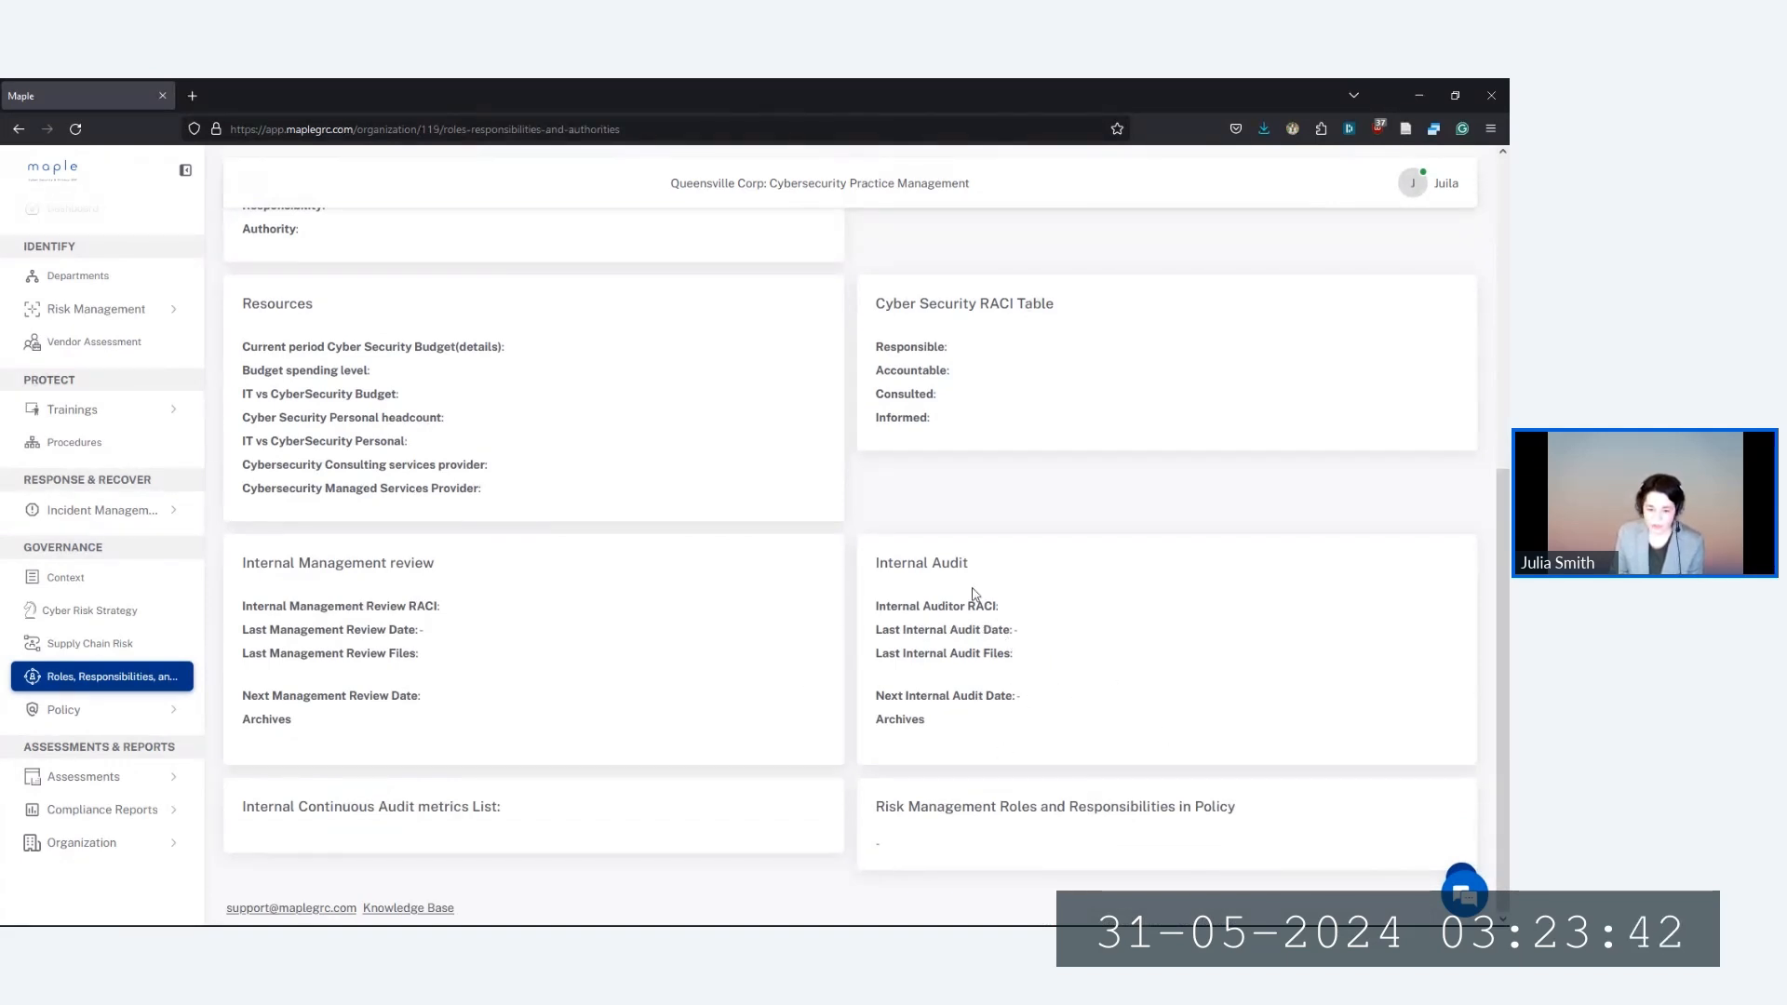
scroll(1029, 689, up, 5)
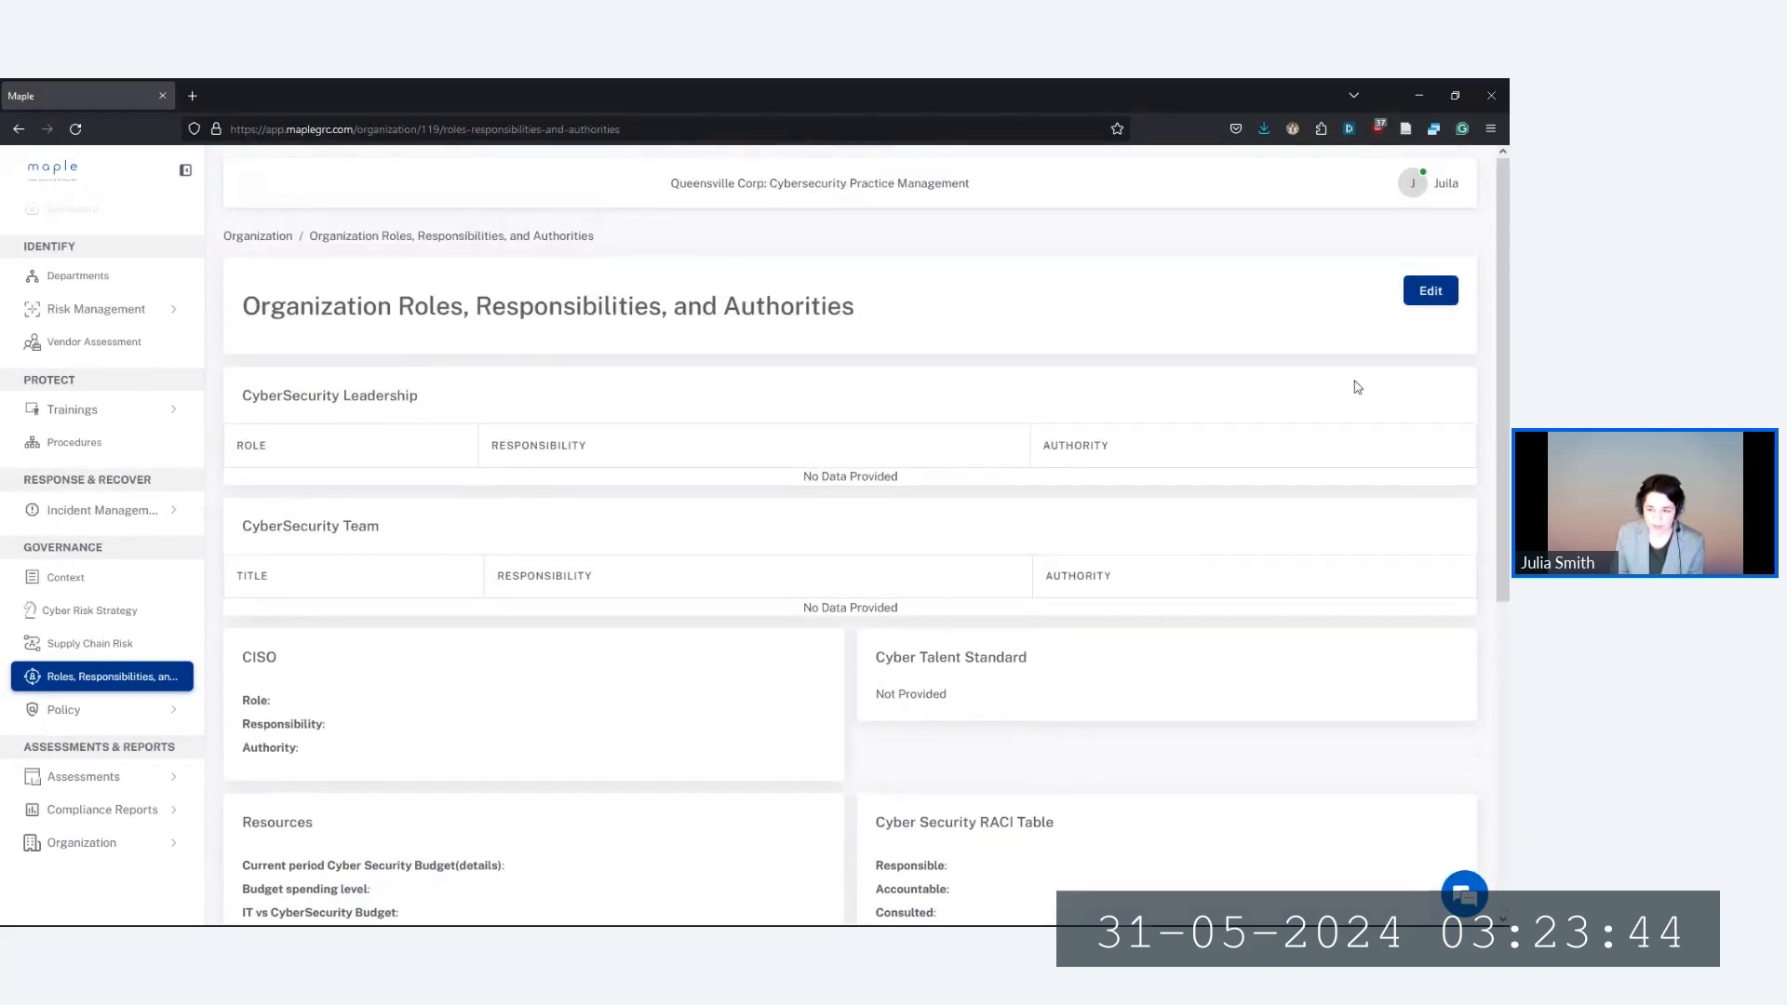
Edit the page and review the empty Resources, RACI, Management Review and Internal Audit fields
click(1429, 290)
scroll(957, 746, down, 5)
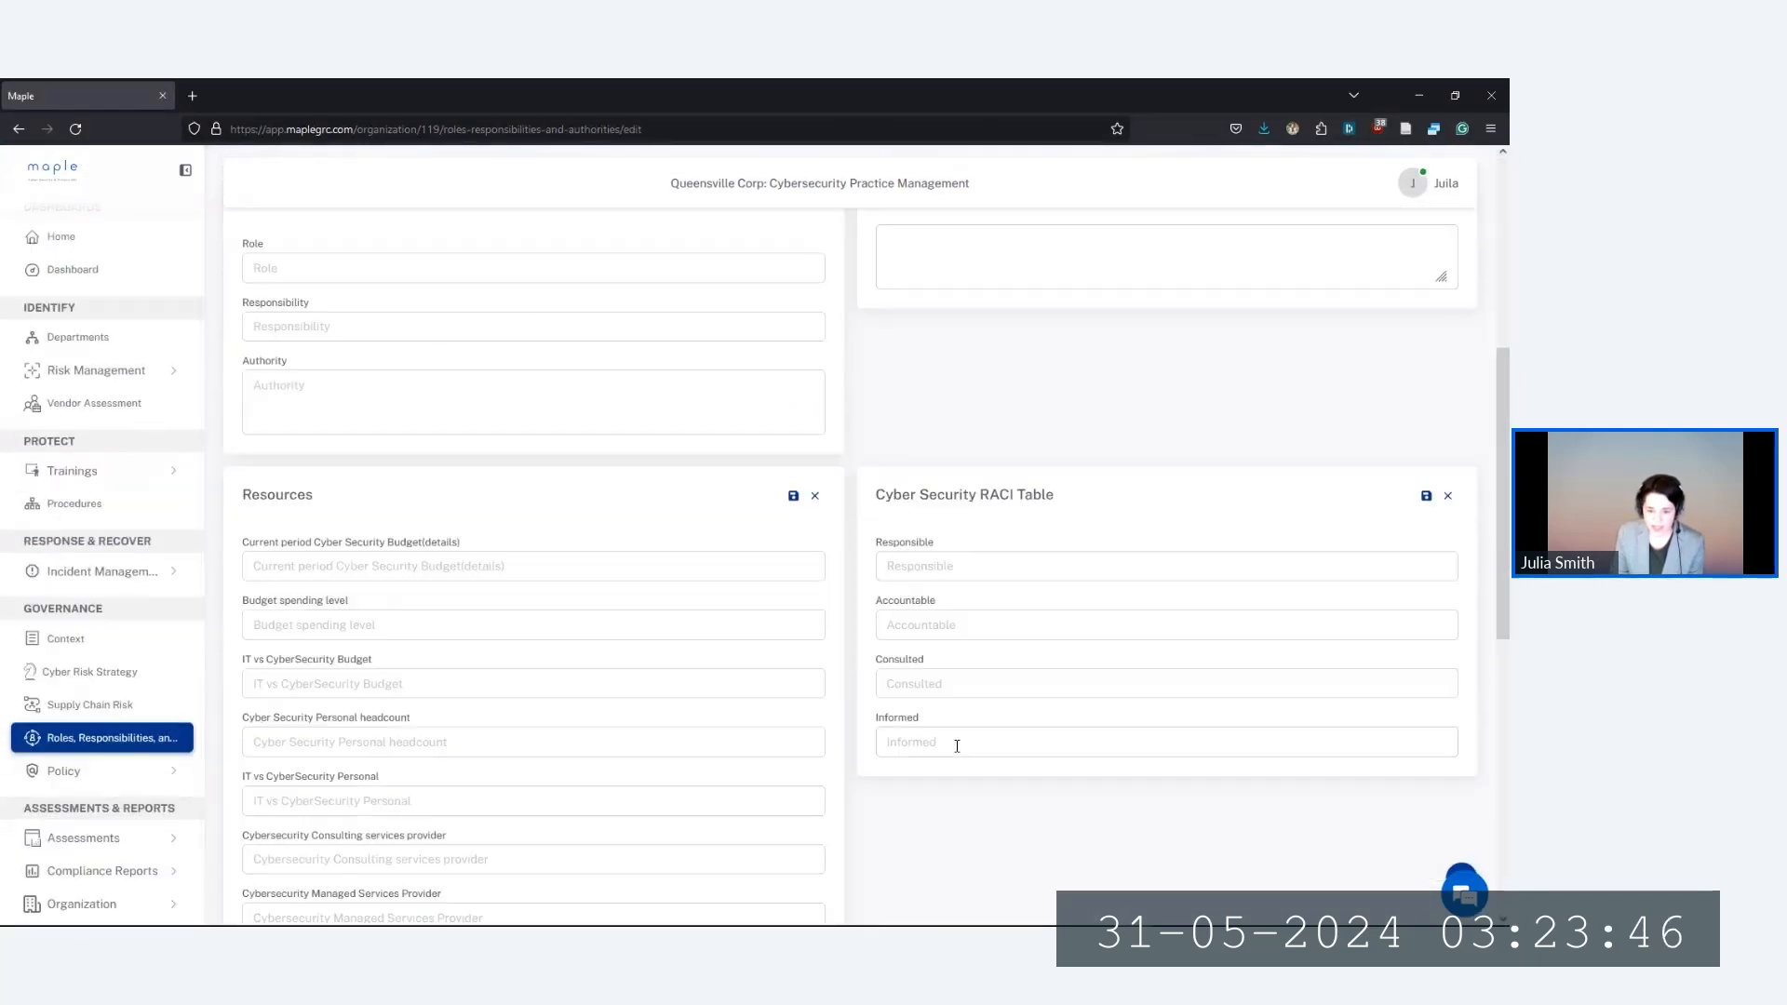
scroll(957, 745, down, 6)
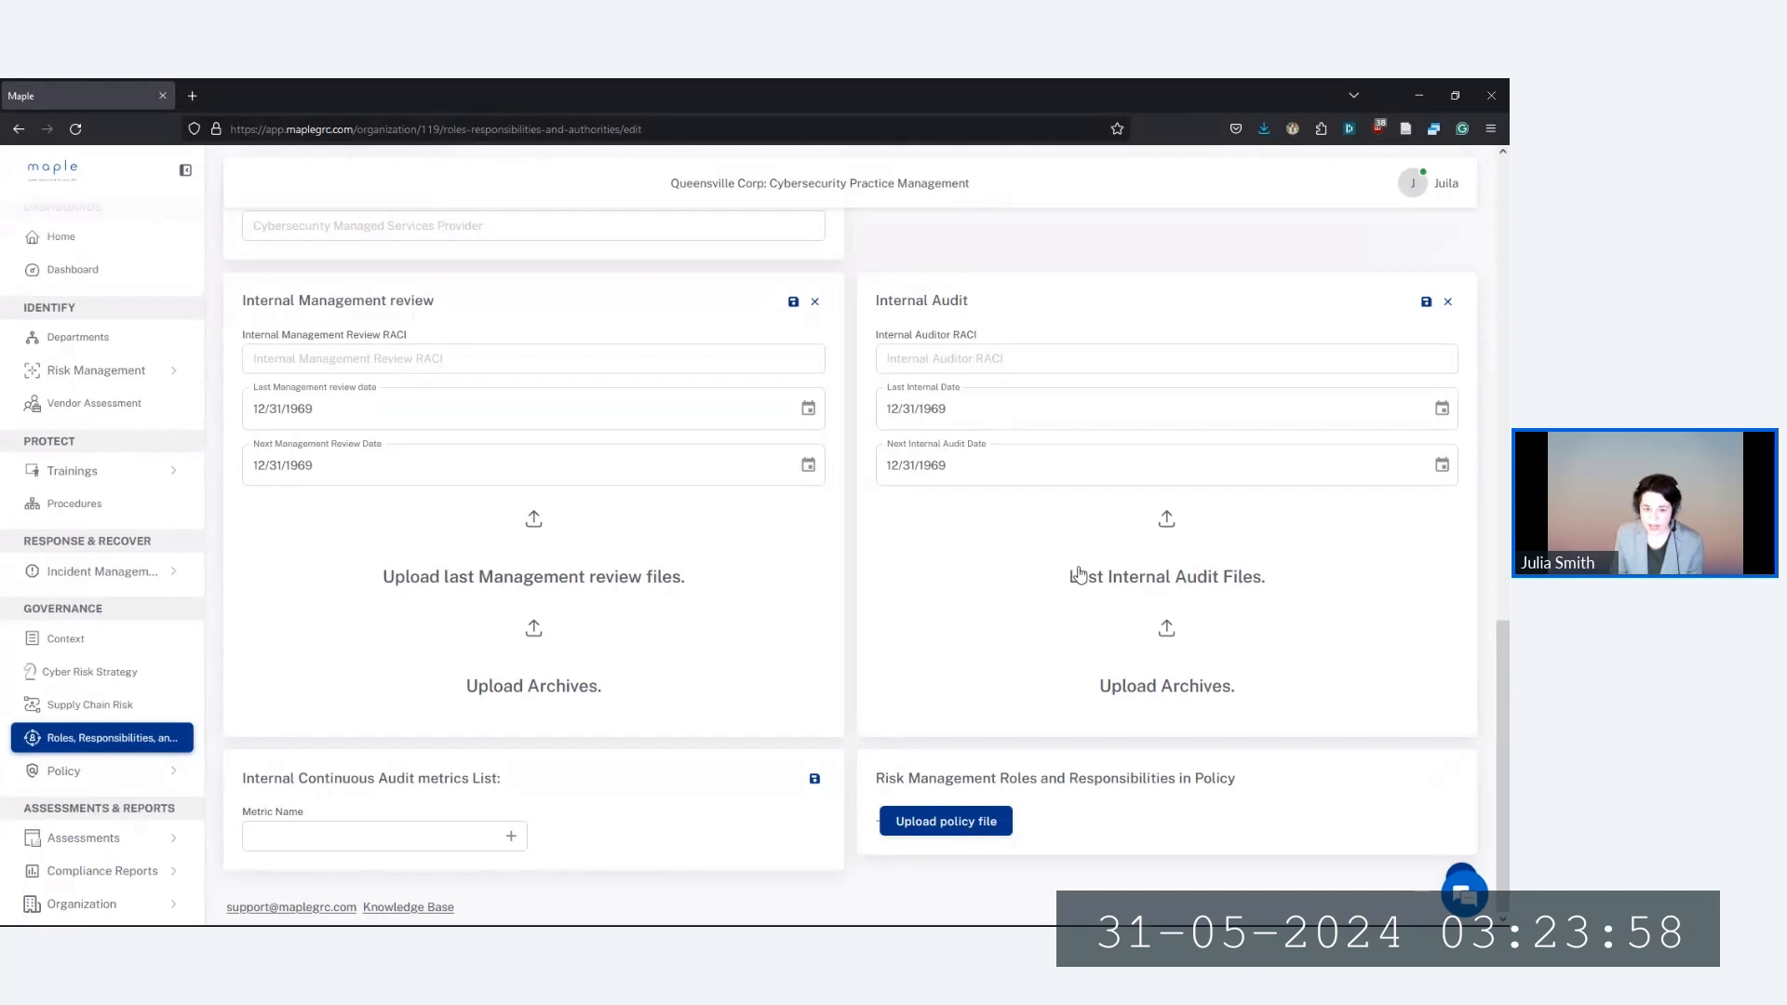
scroll(1017, 611, up, 1)
scroll(1019, 619, down, 1)
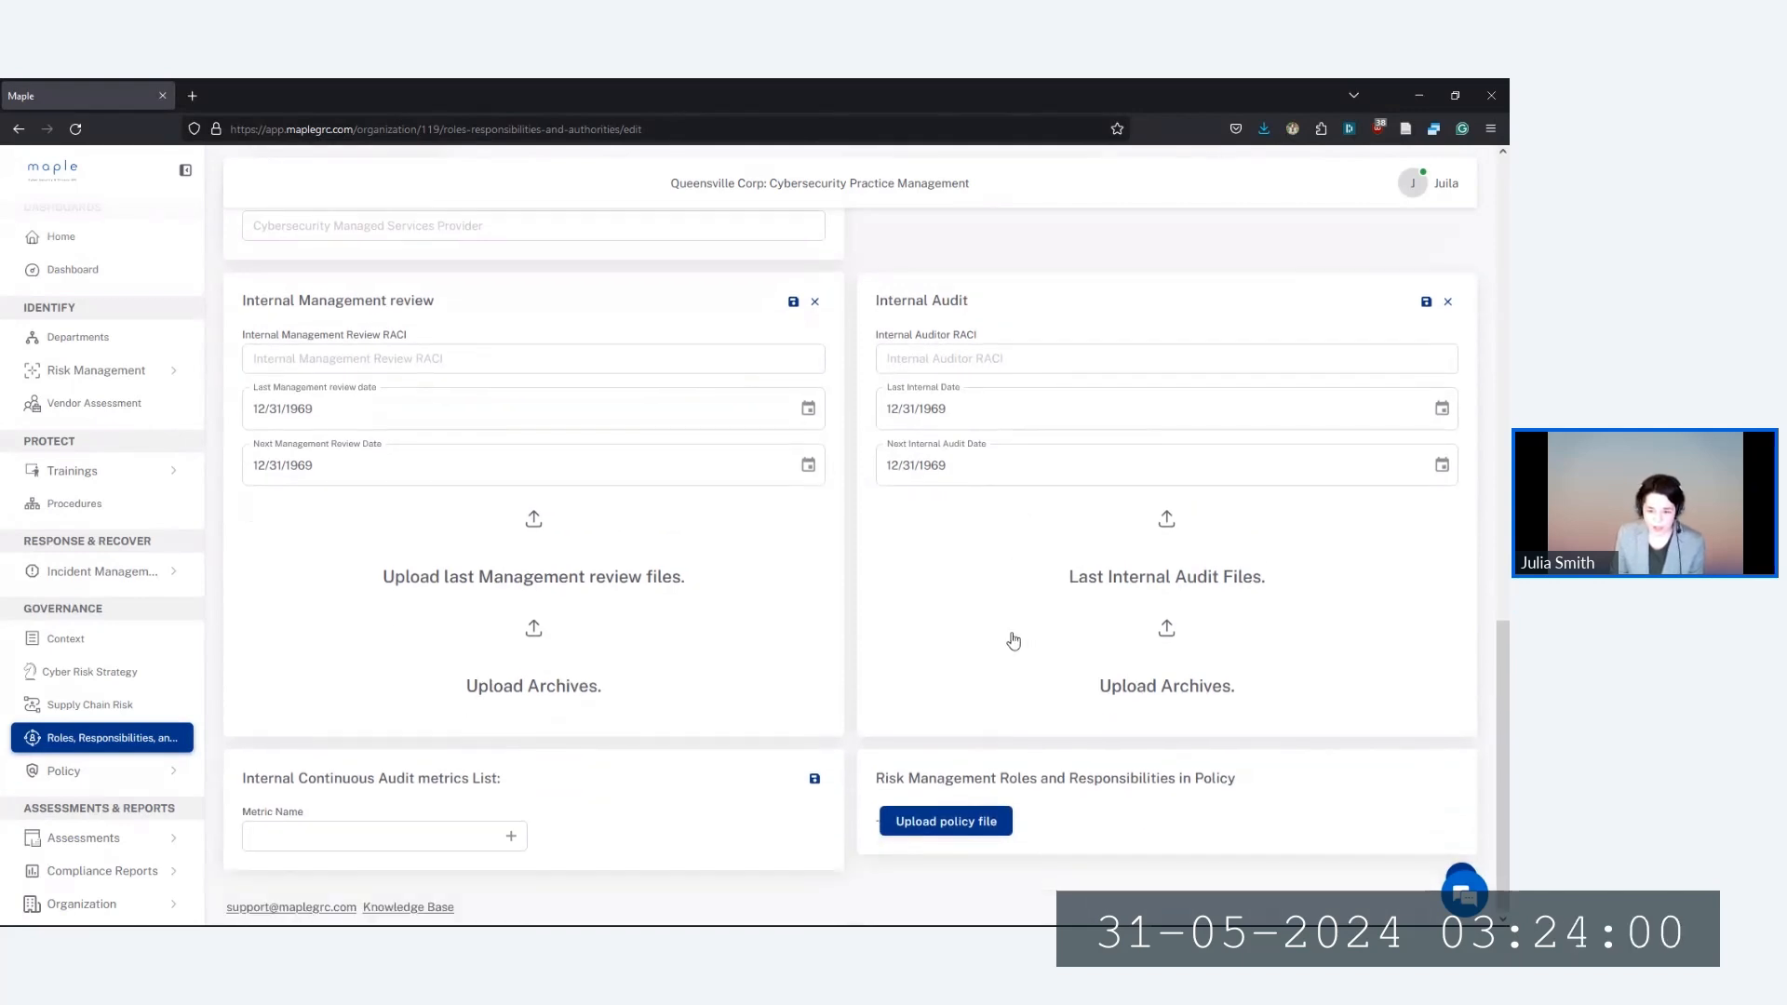
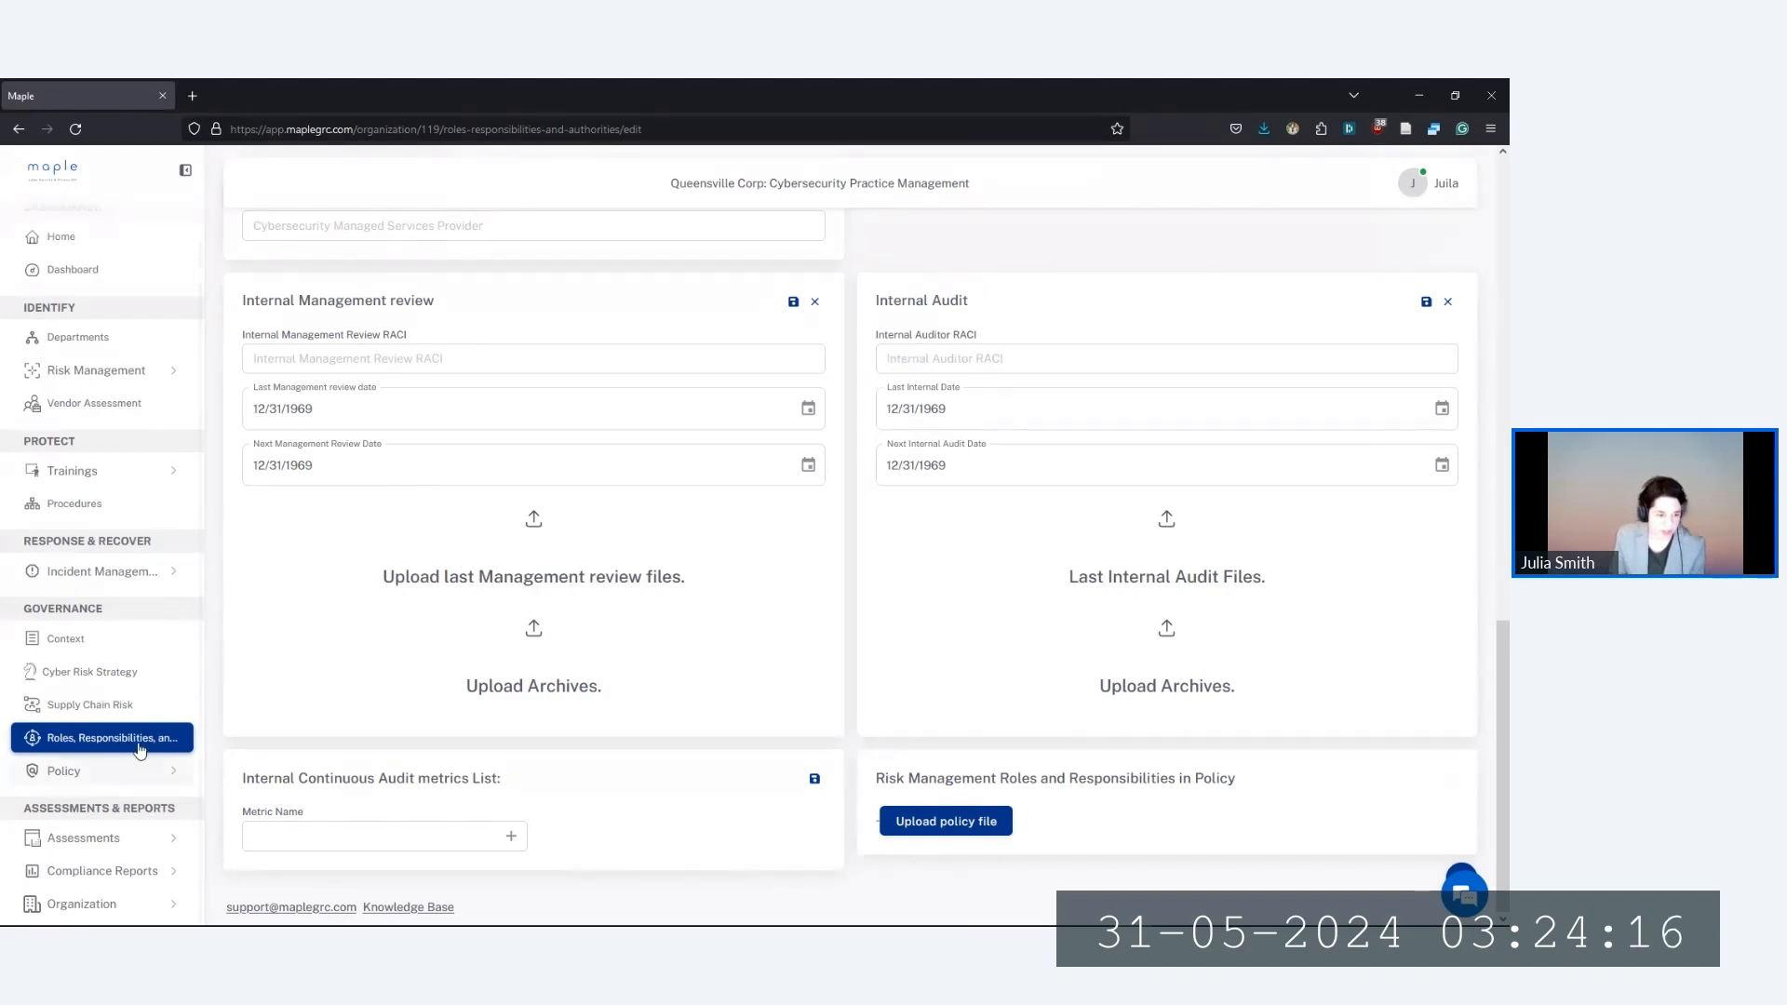
Expand Incident Management in the sidebar and go to Incident Plans
click(105, 572)
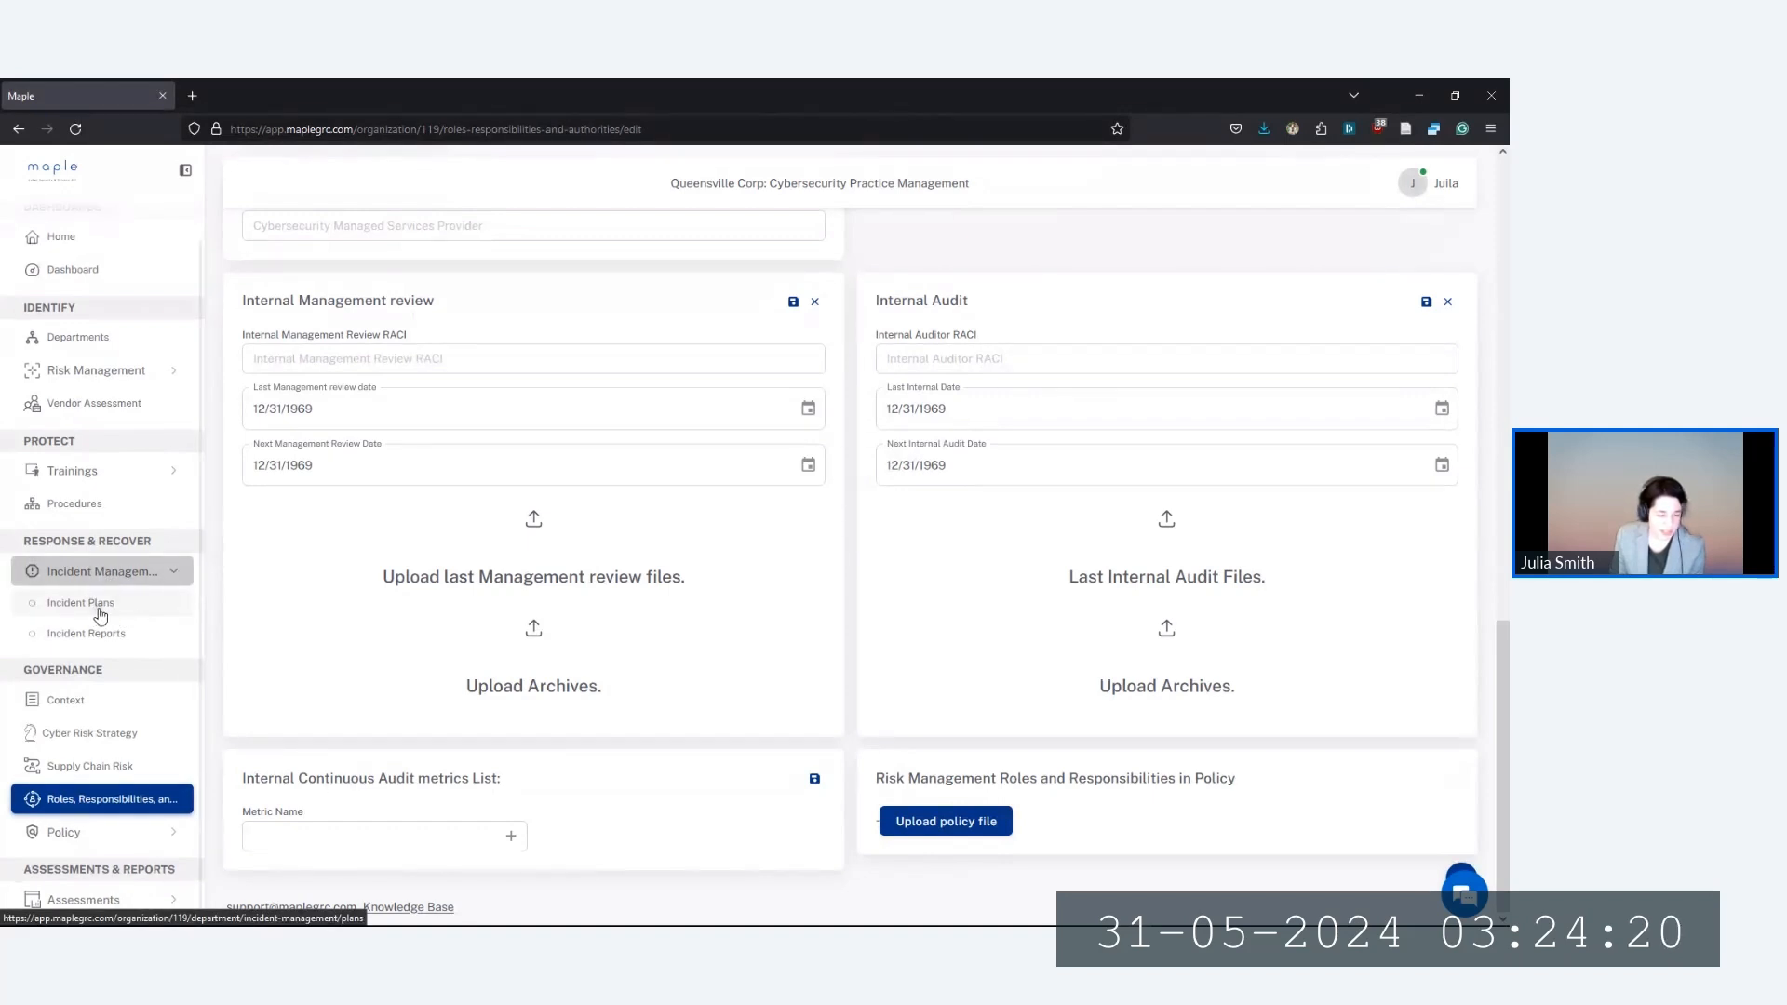
click(101, 606)
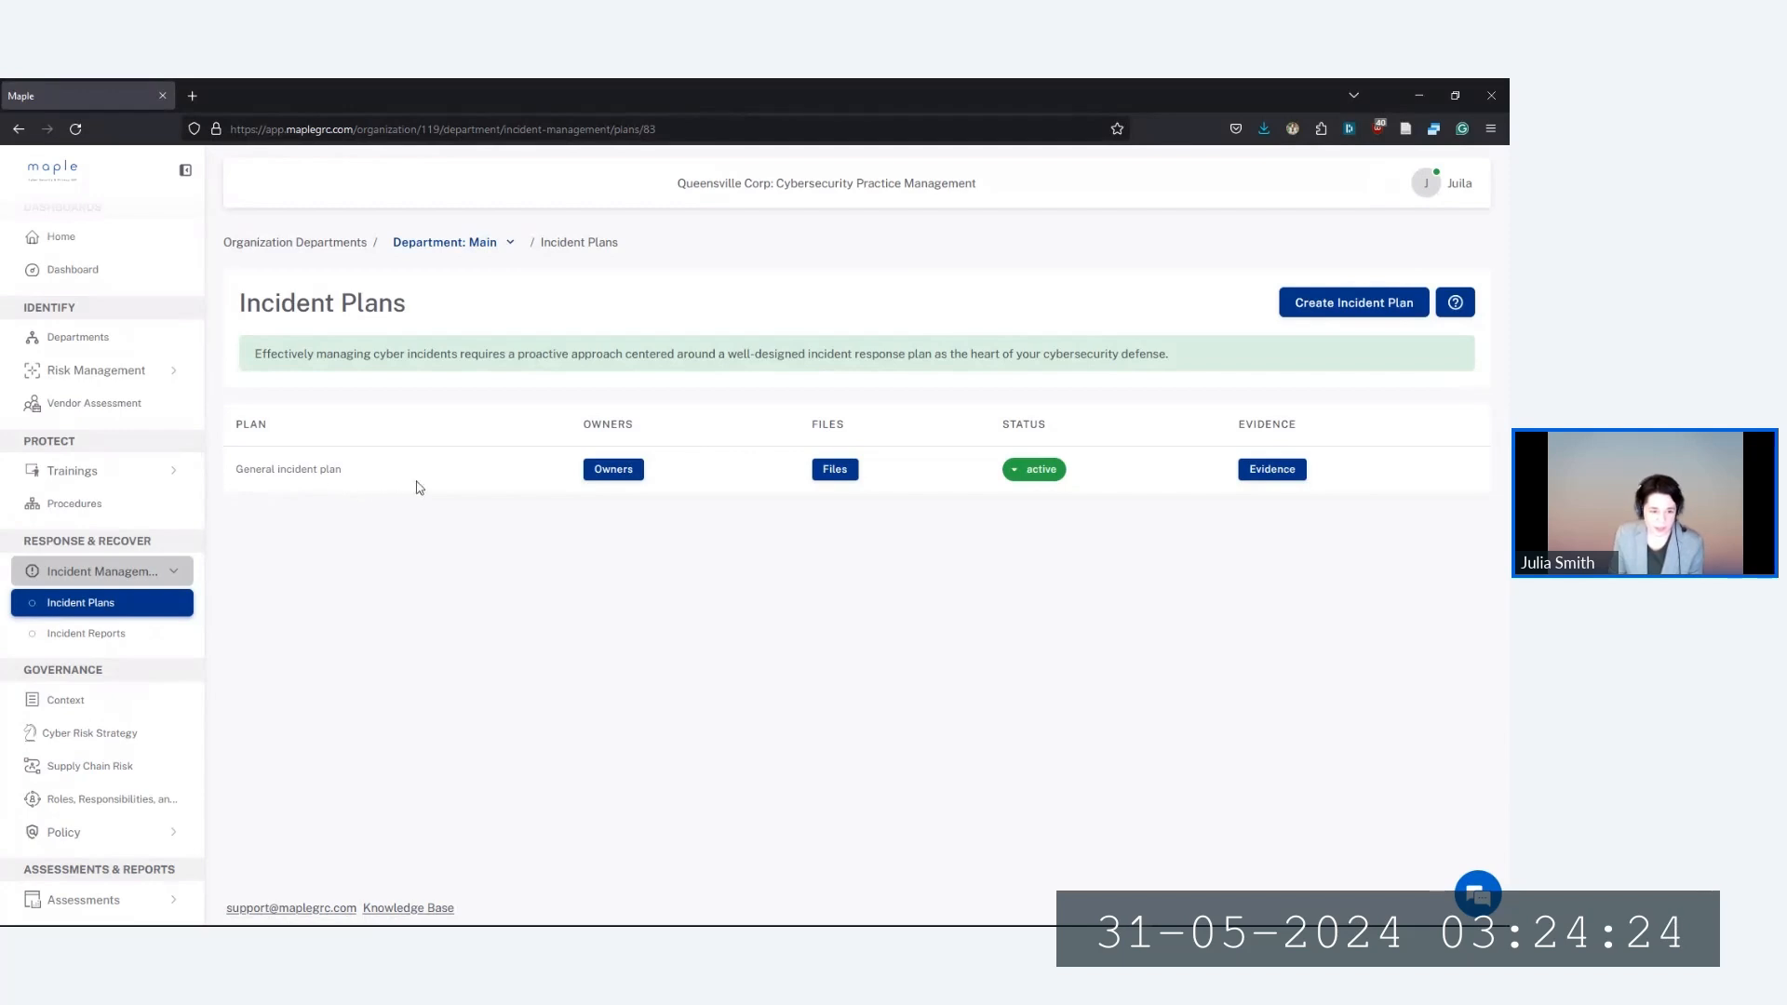
Keep the checked owner on the General incident plan and save its owners
click(616, 474)
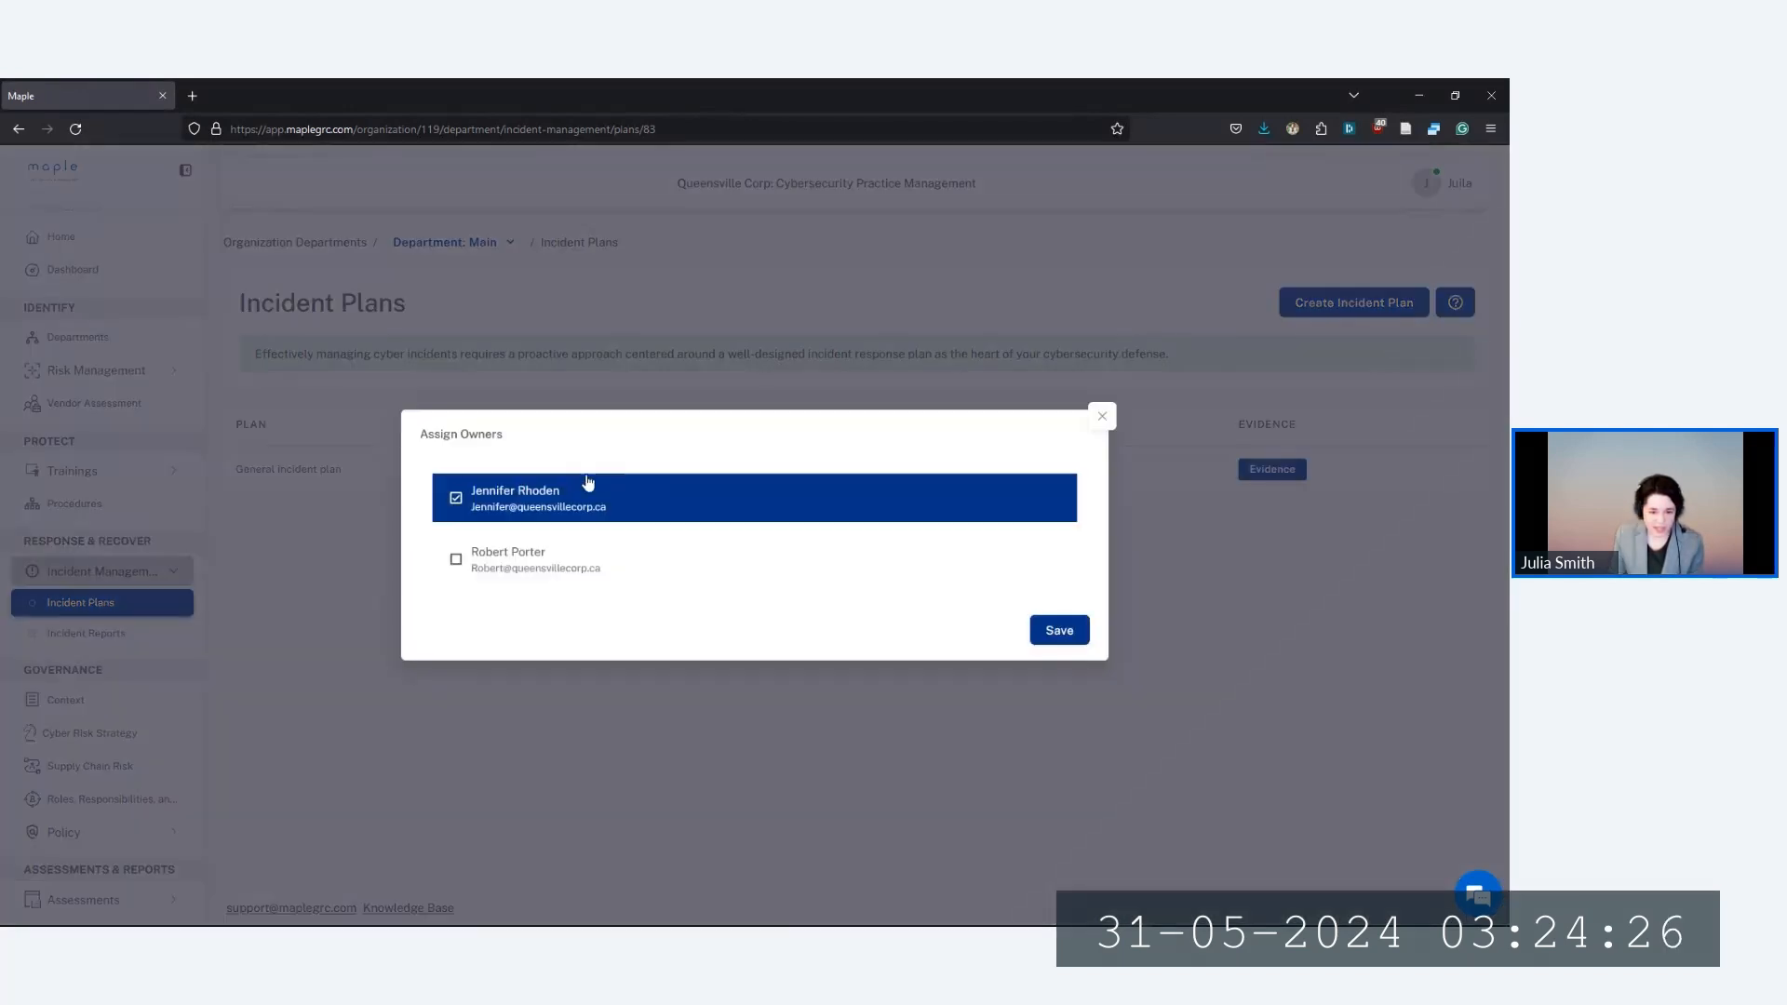
click(1052, 625)
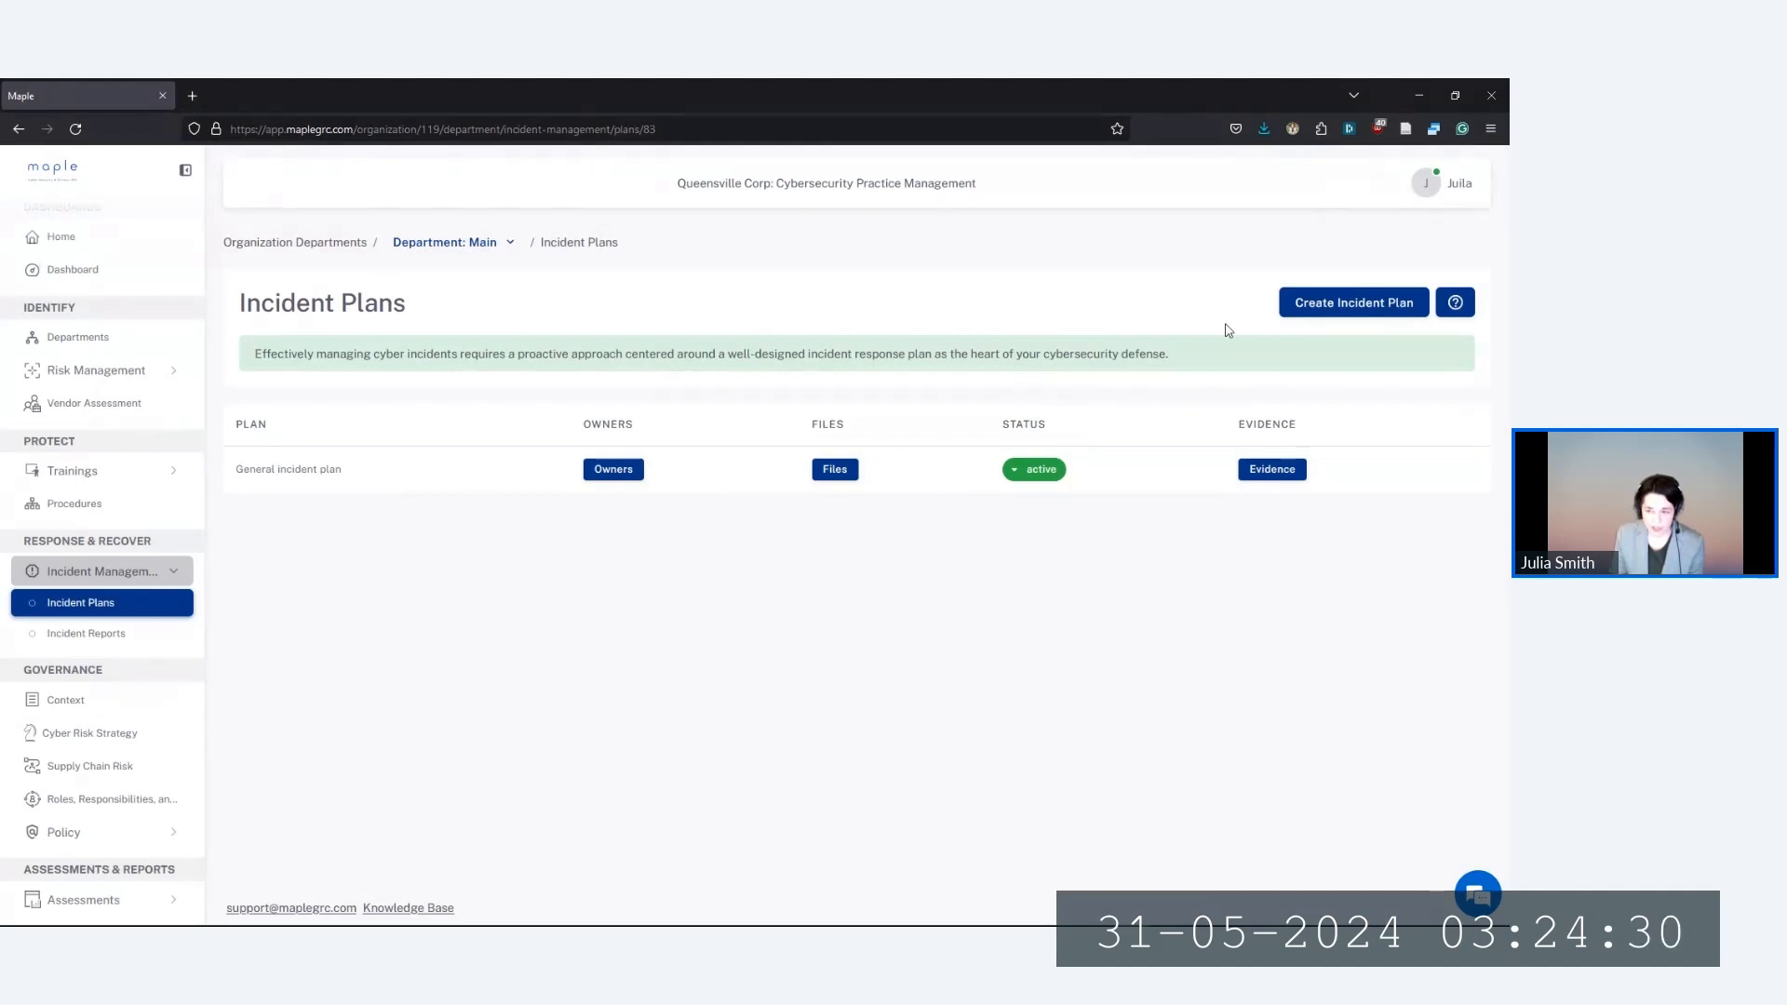
Create and save a new incident plan from the Malicious code template
click(1329, 307)
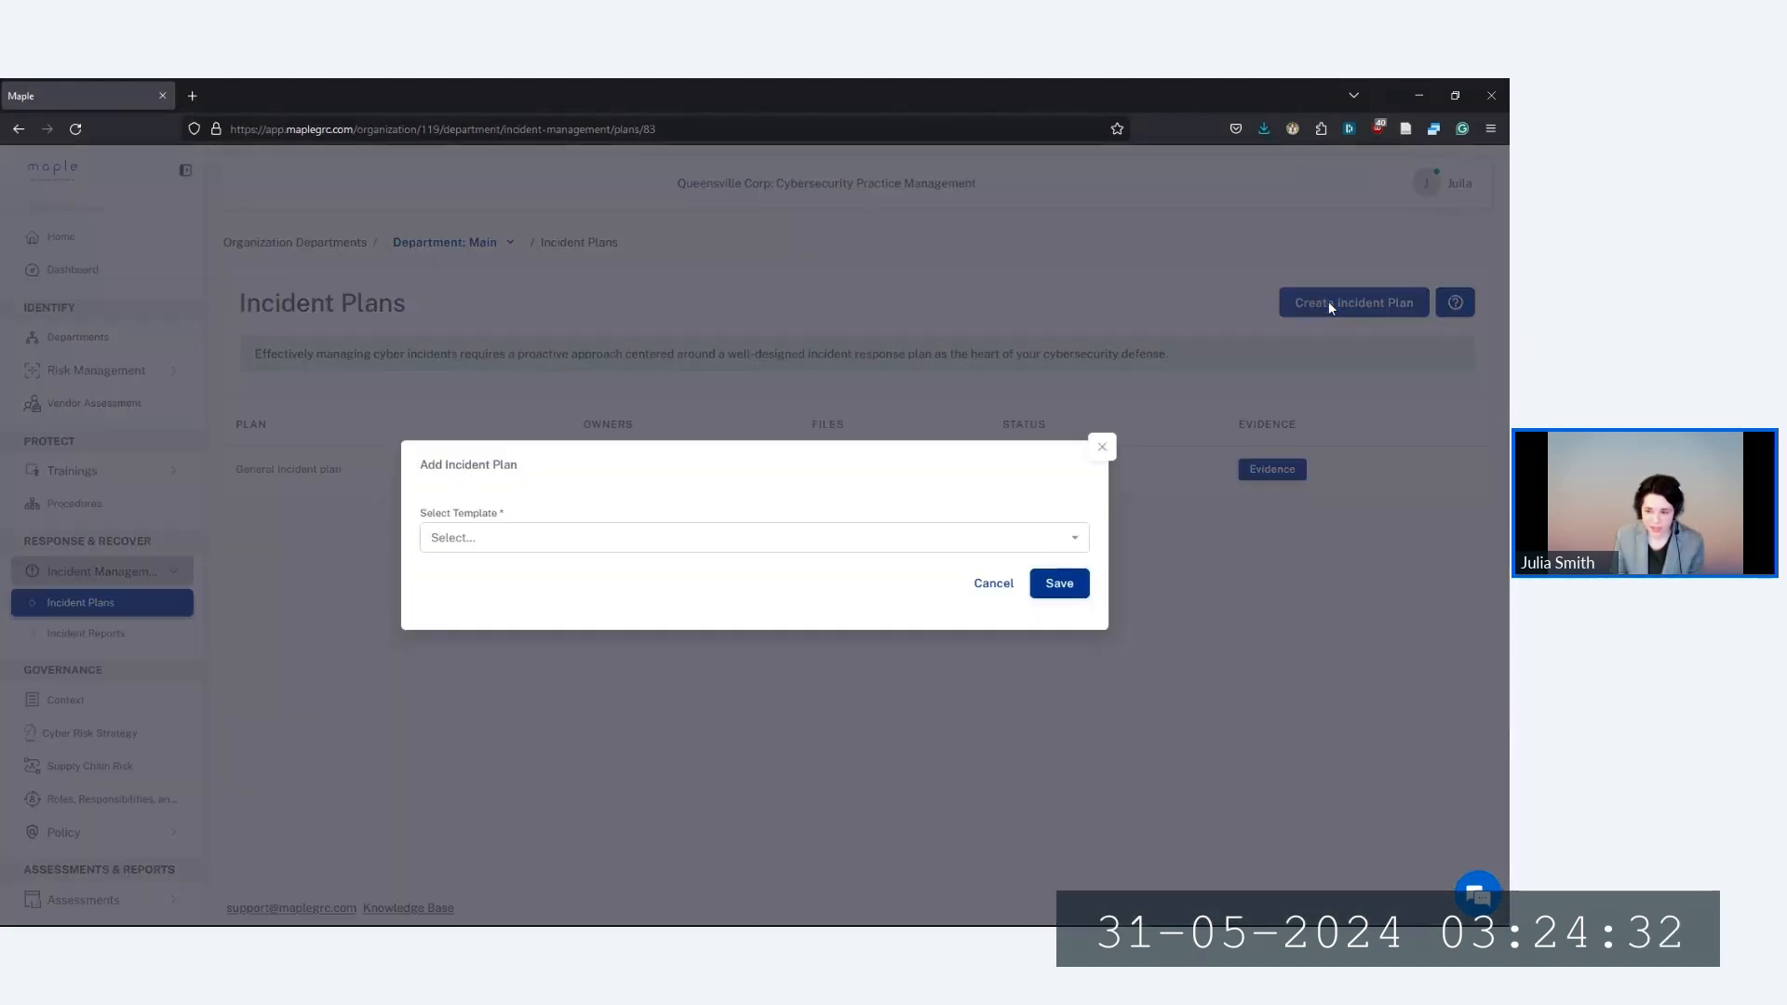
click(479, 539)
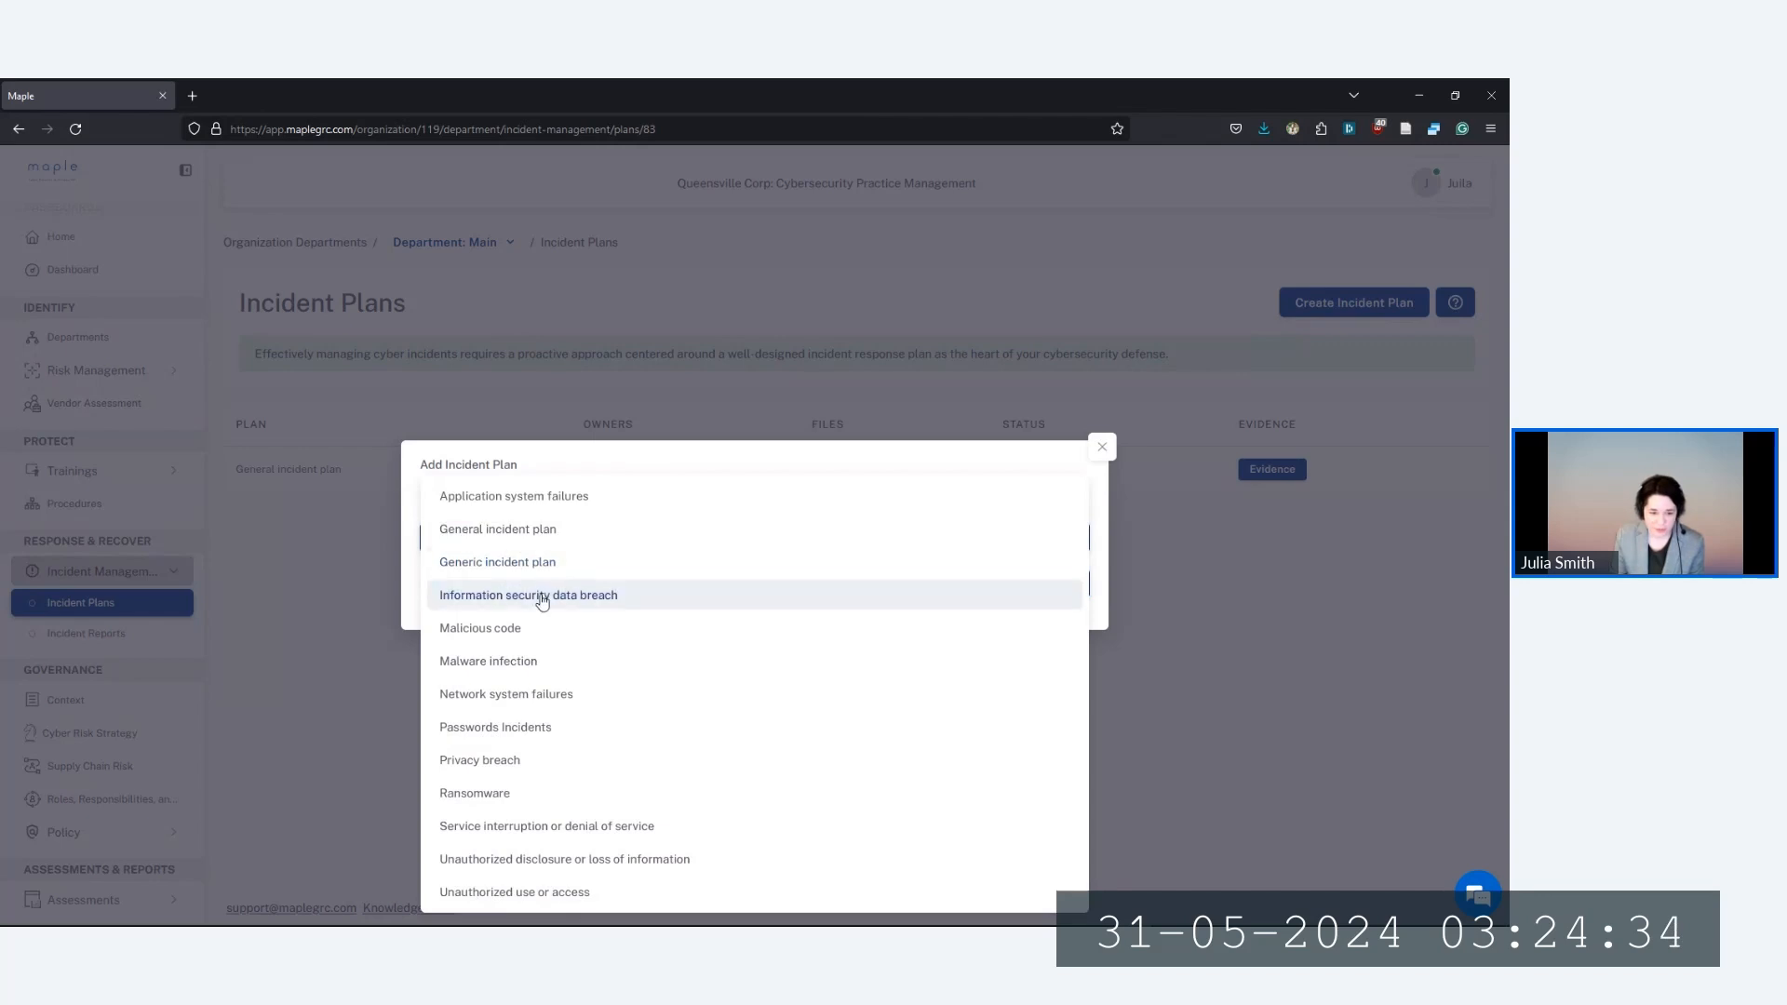
click(493, 635)
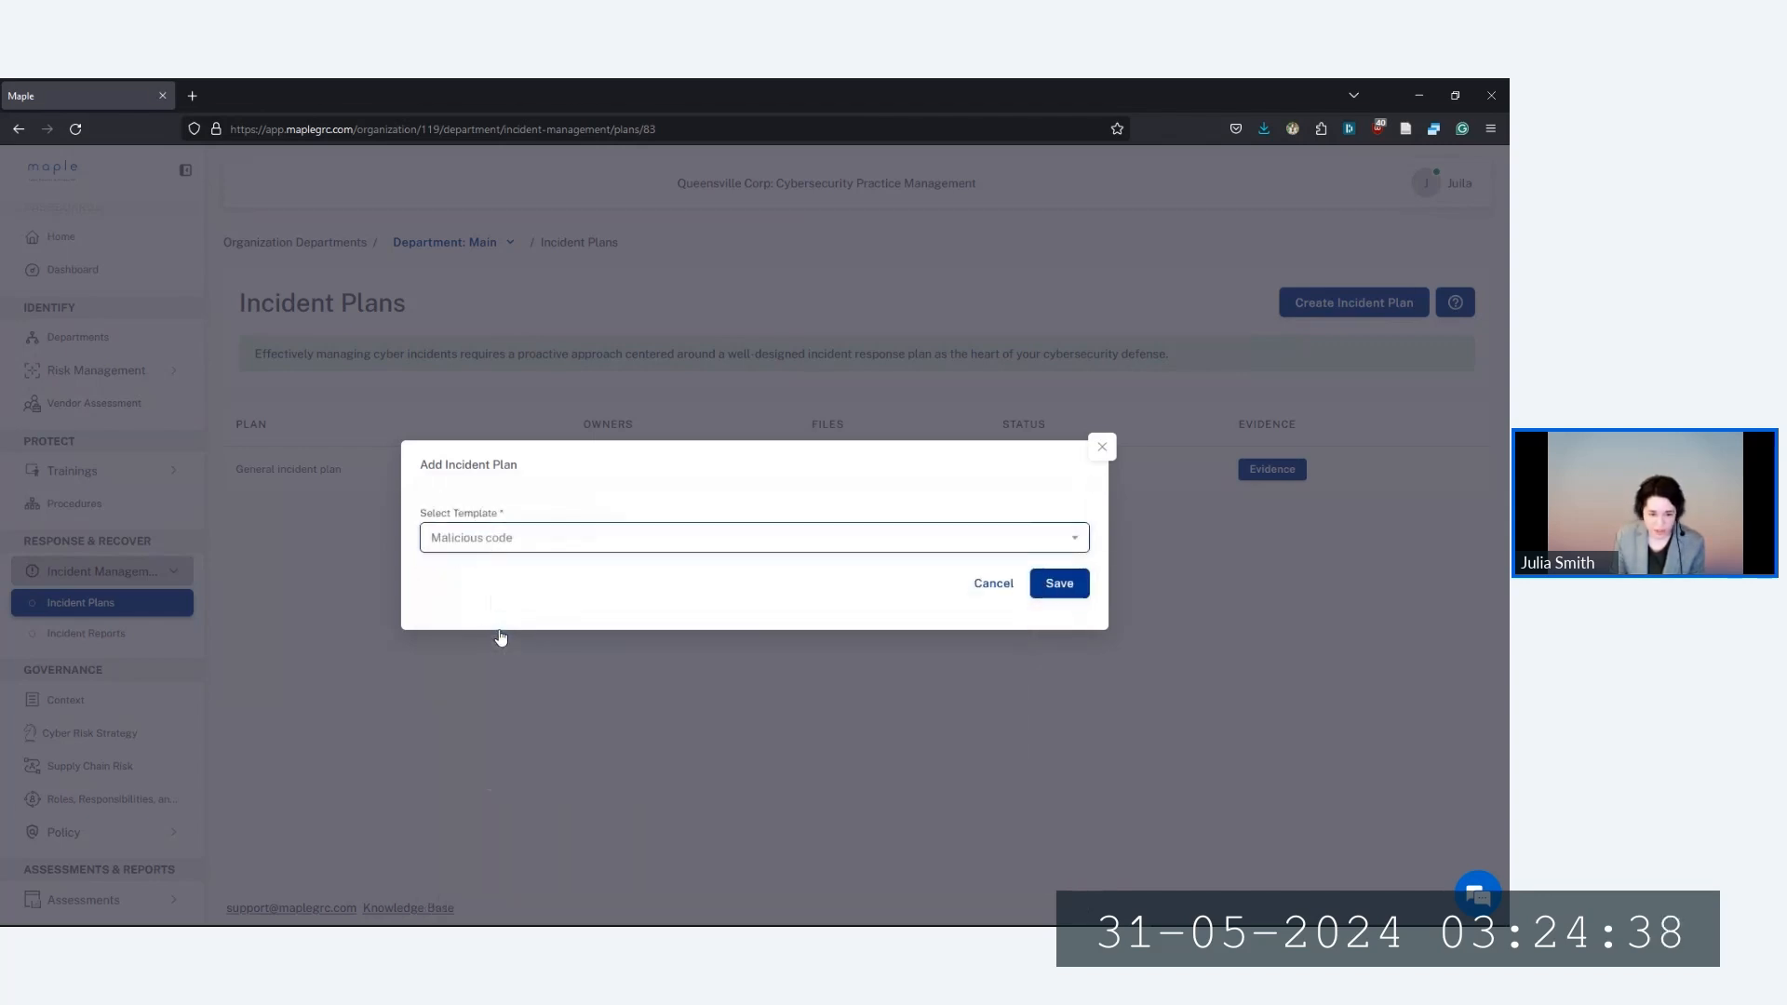
click(1075, 594)
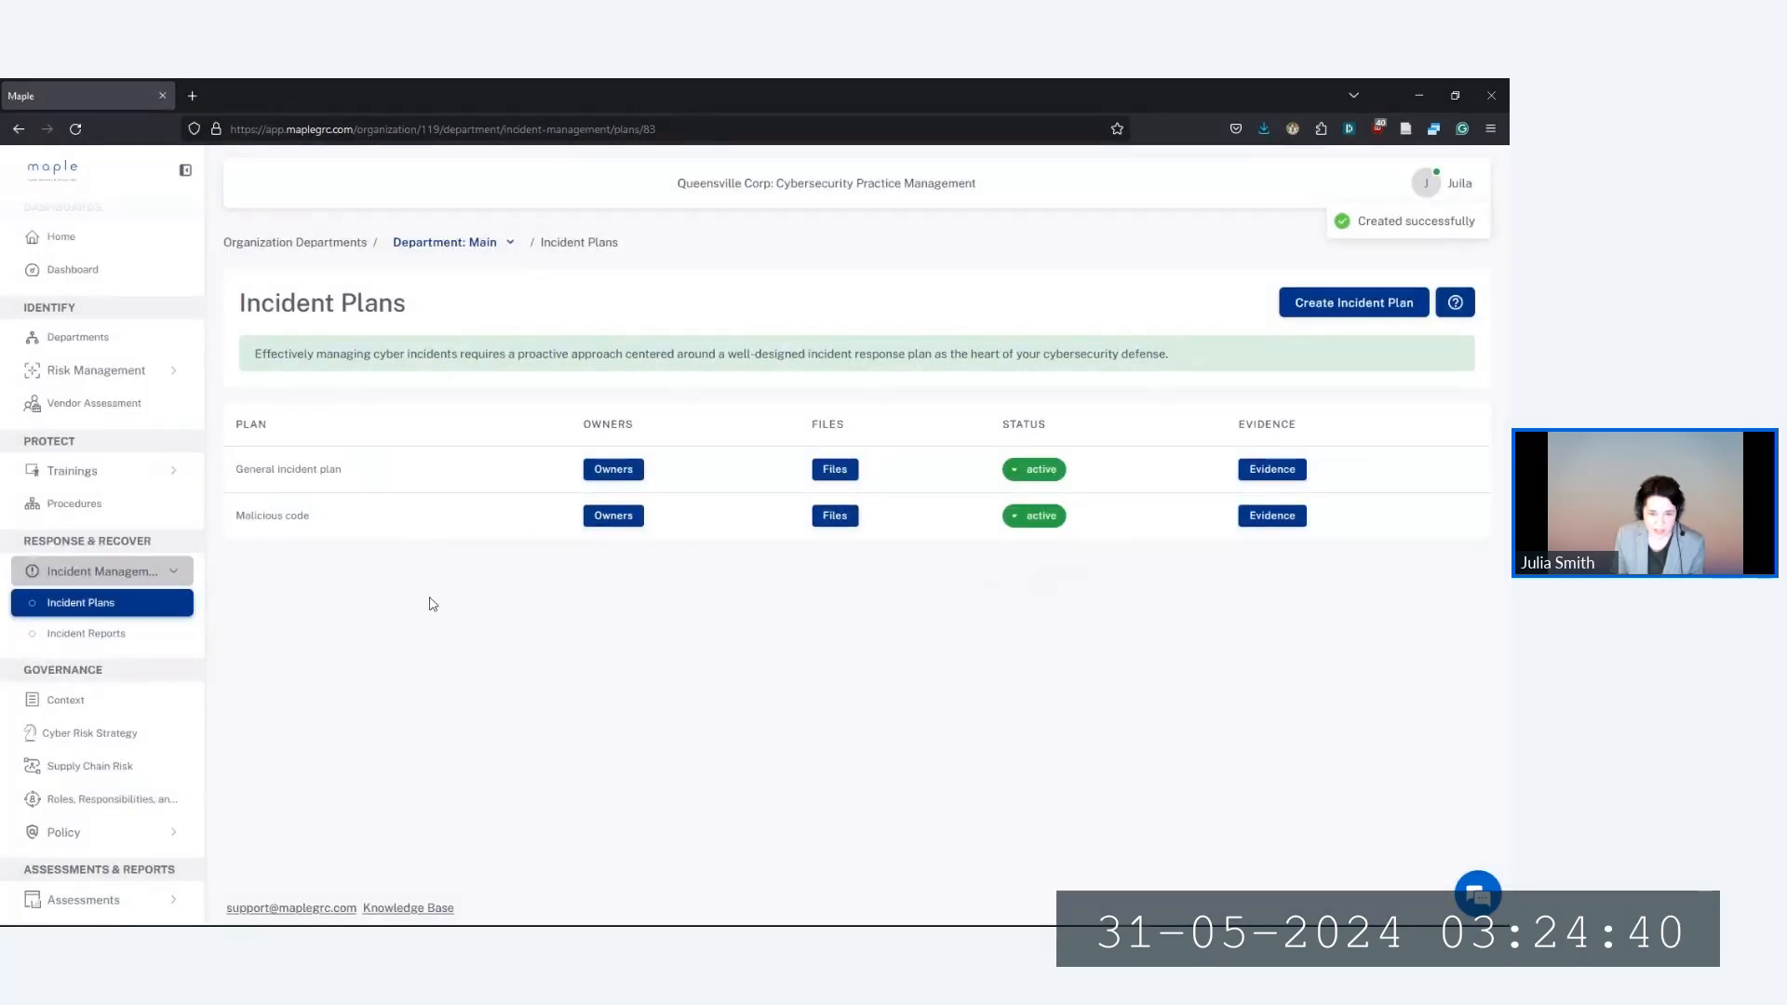
Confirm the Malicious code plan has no files, then go to Cyber Risk Management Strategy
click(840, 522)
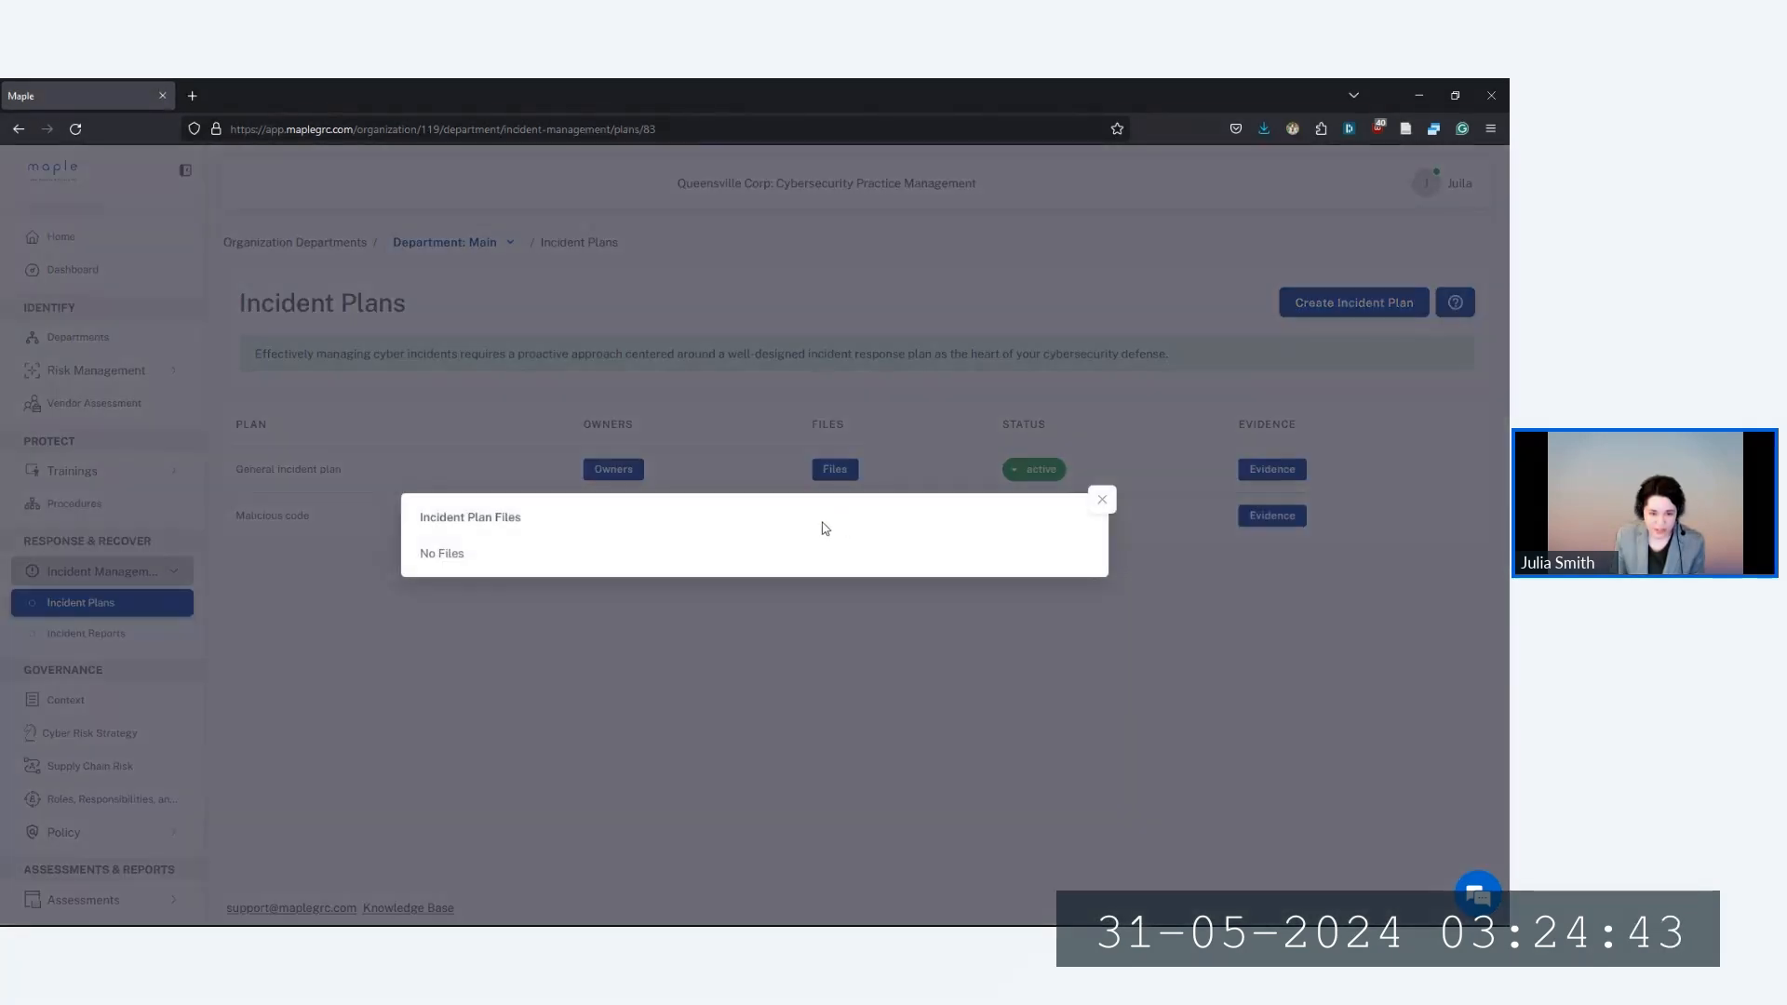
click(617, 628)
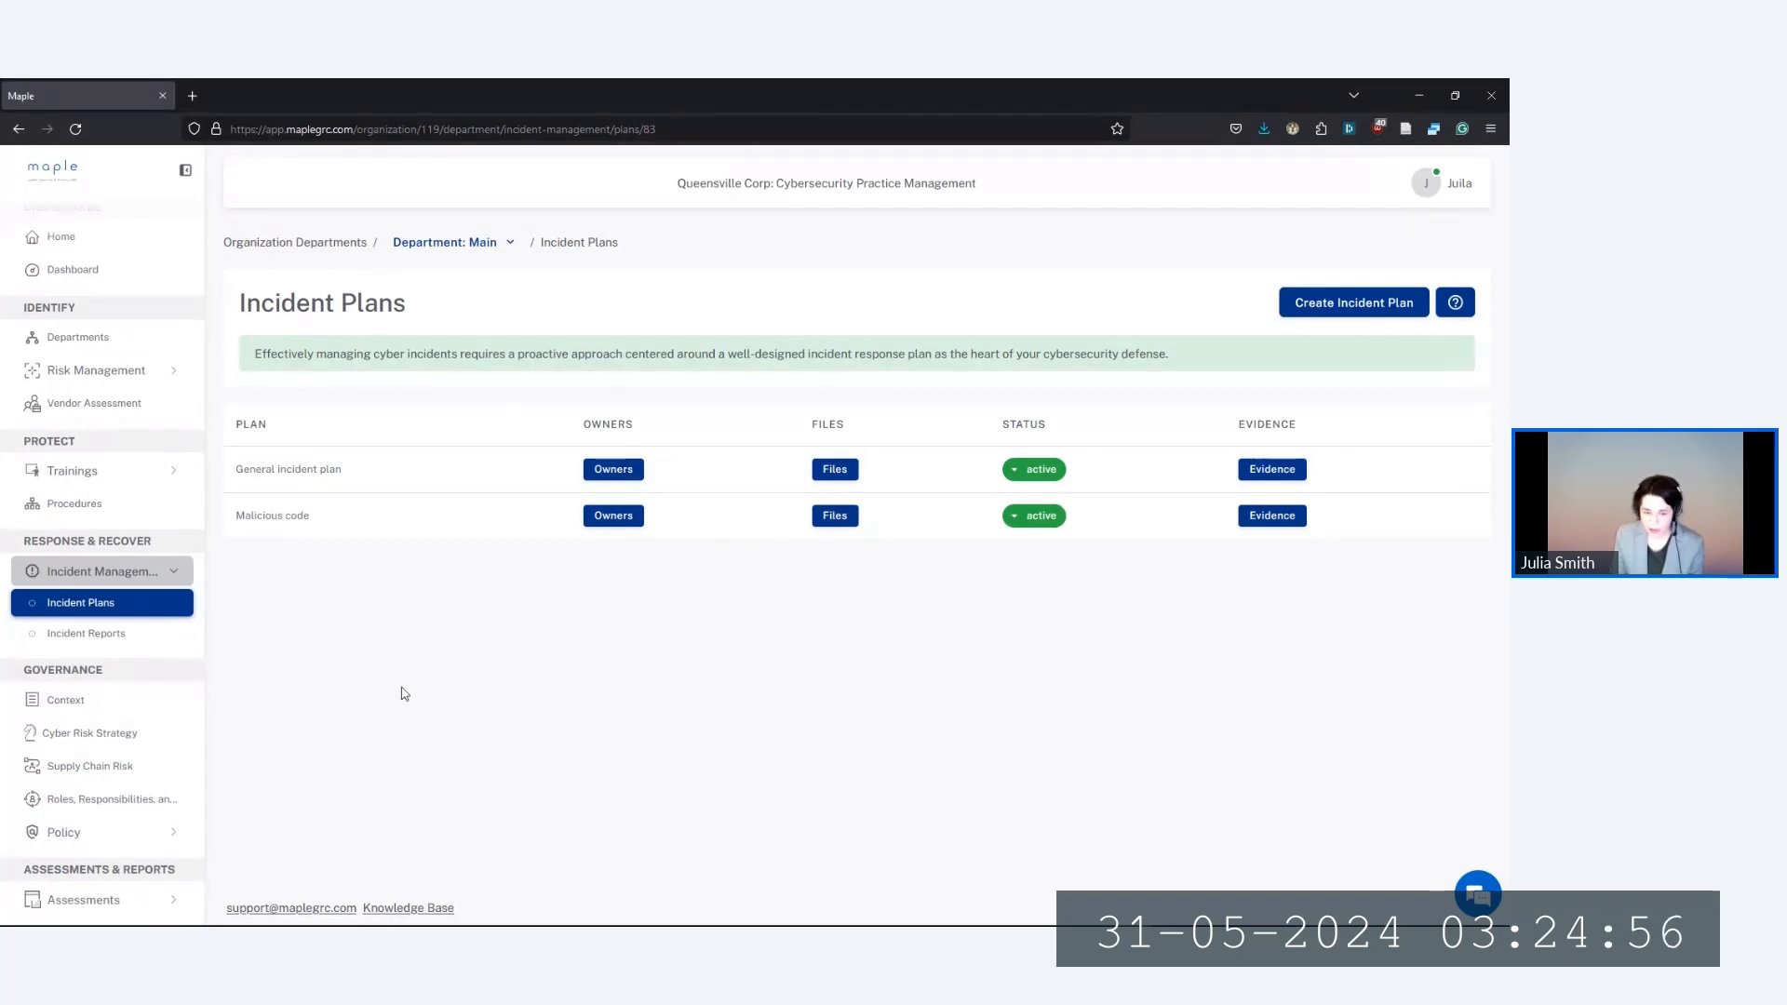
click(130, 736)
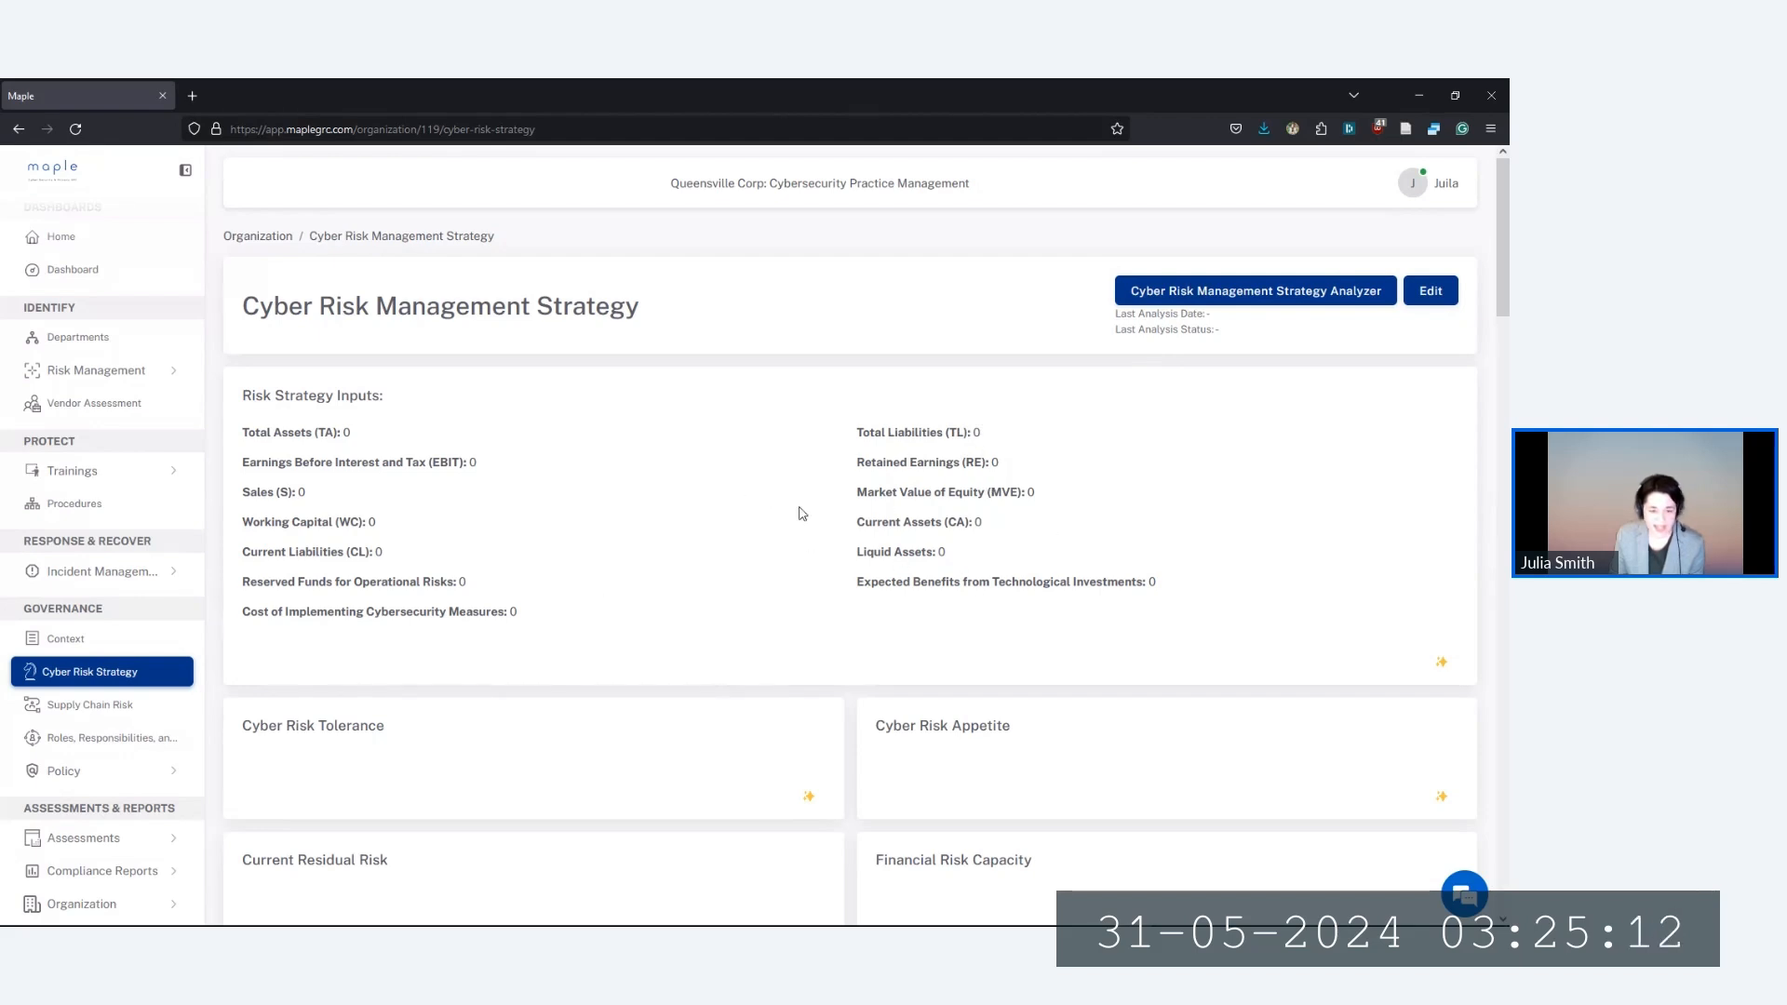
Review the empty risk tolerance, appetite and residual risk sections, then expand Assessments
scroll(668, 656, down, 3)
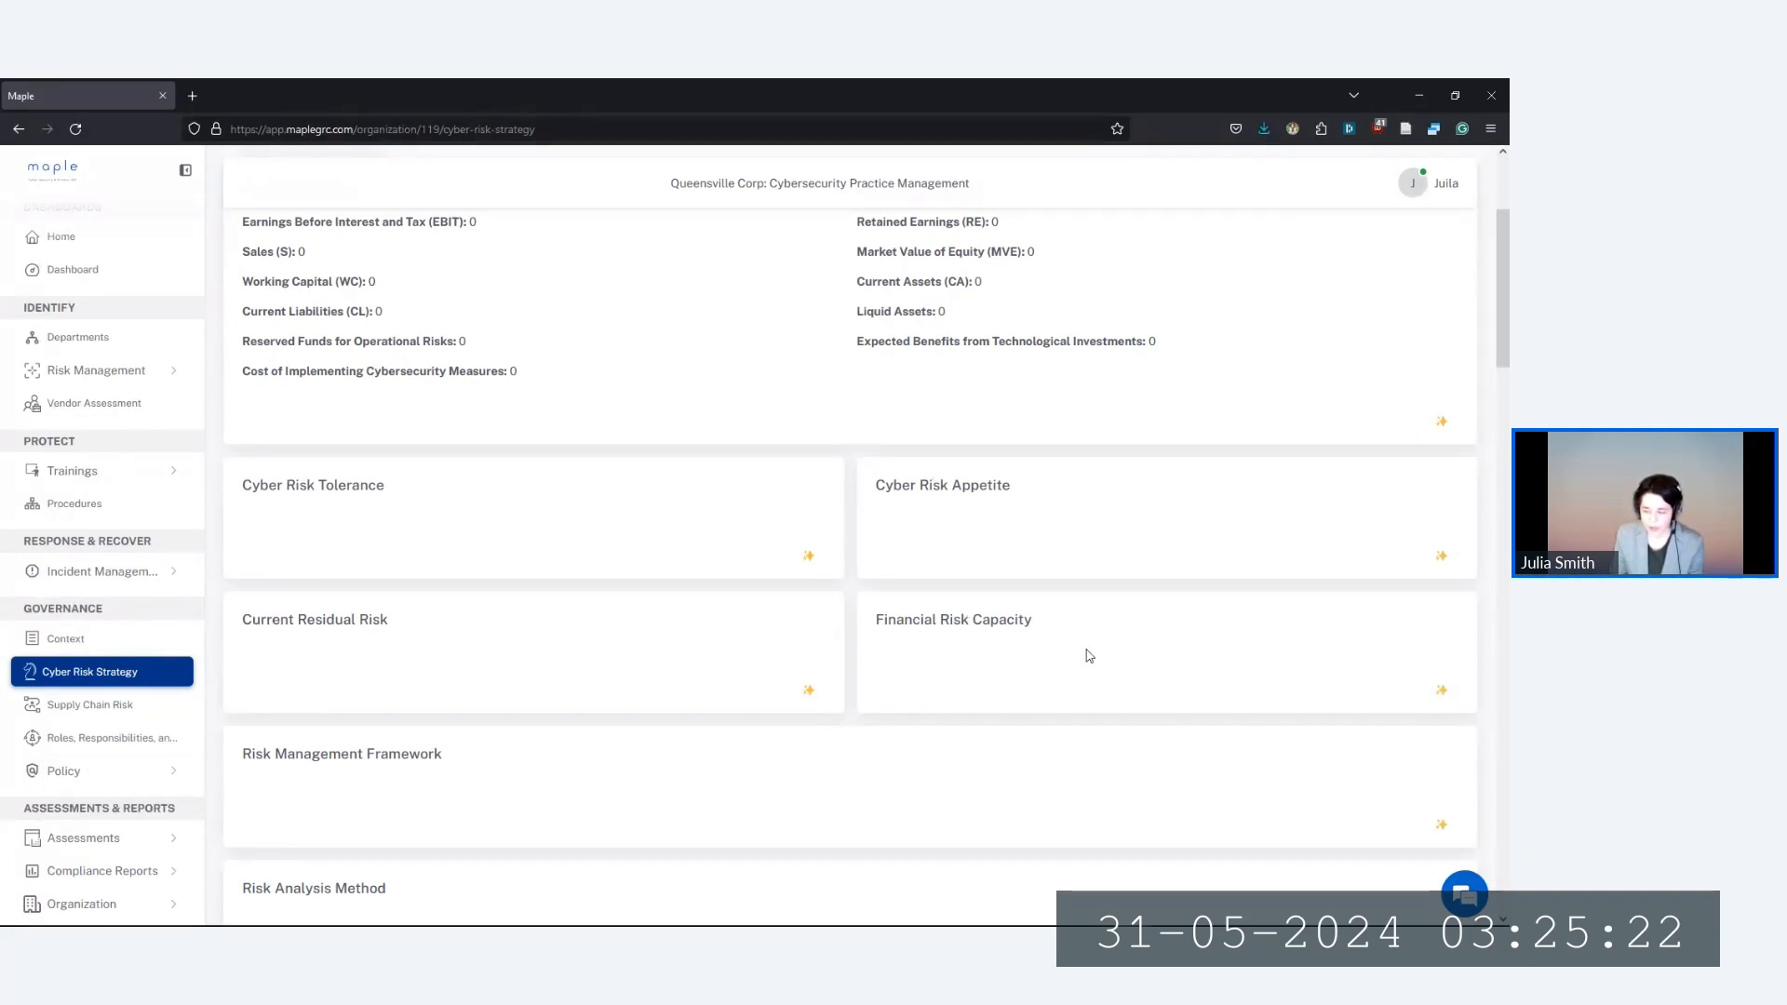
scroll(1089, 661, down, 3)
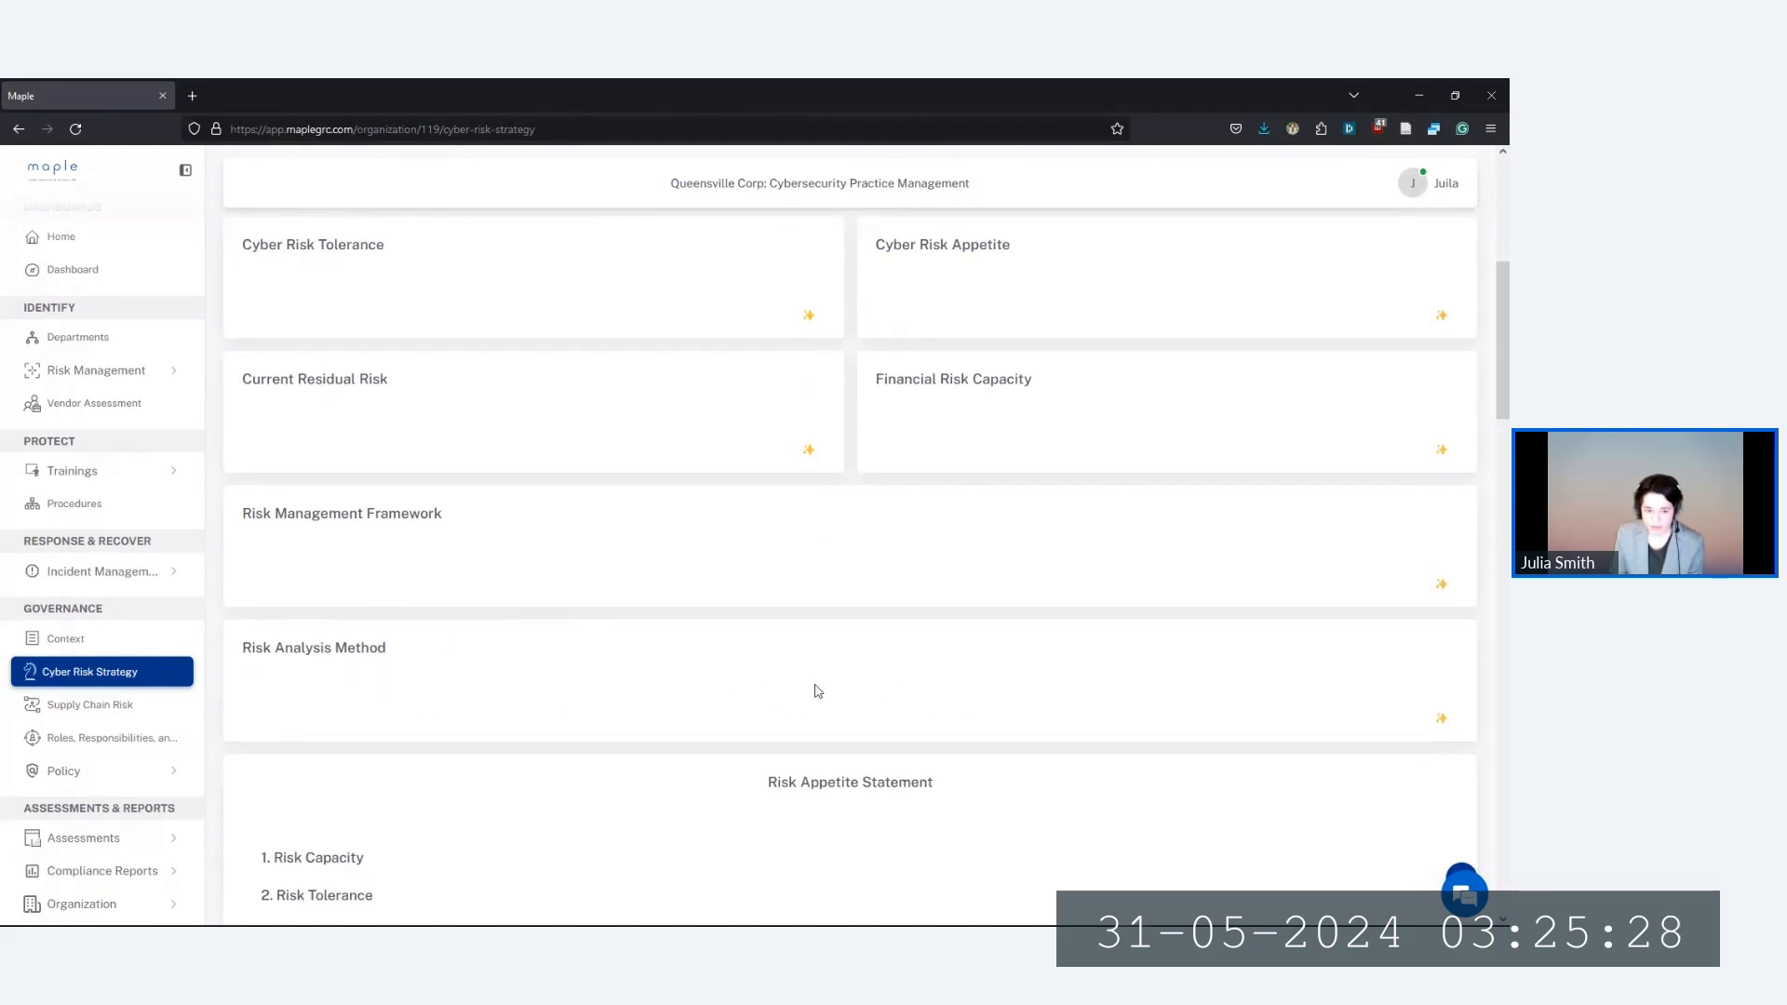
scroll(822, 682, up, 1)
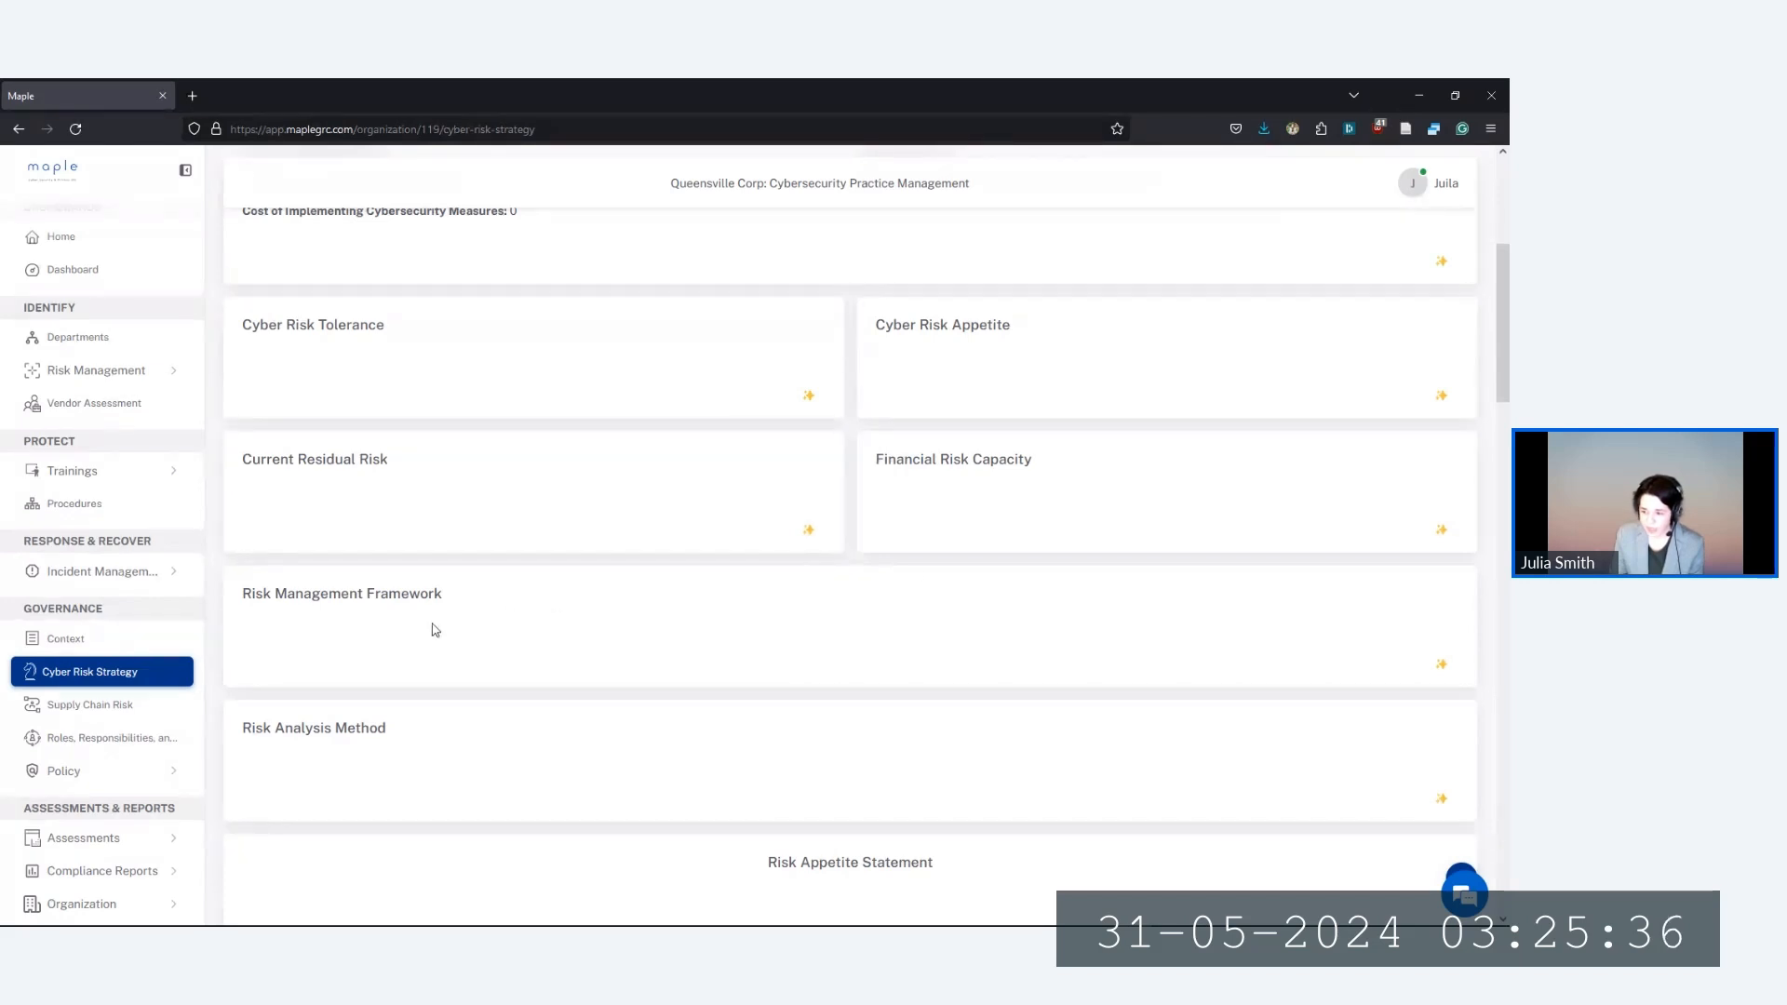
click(122, 855)
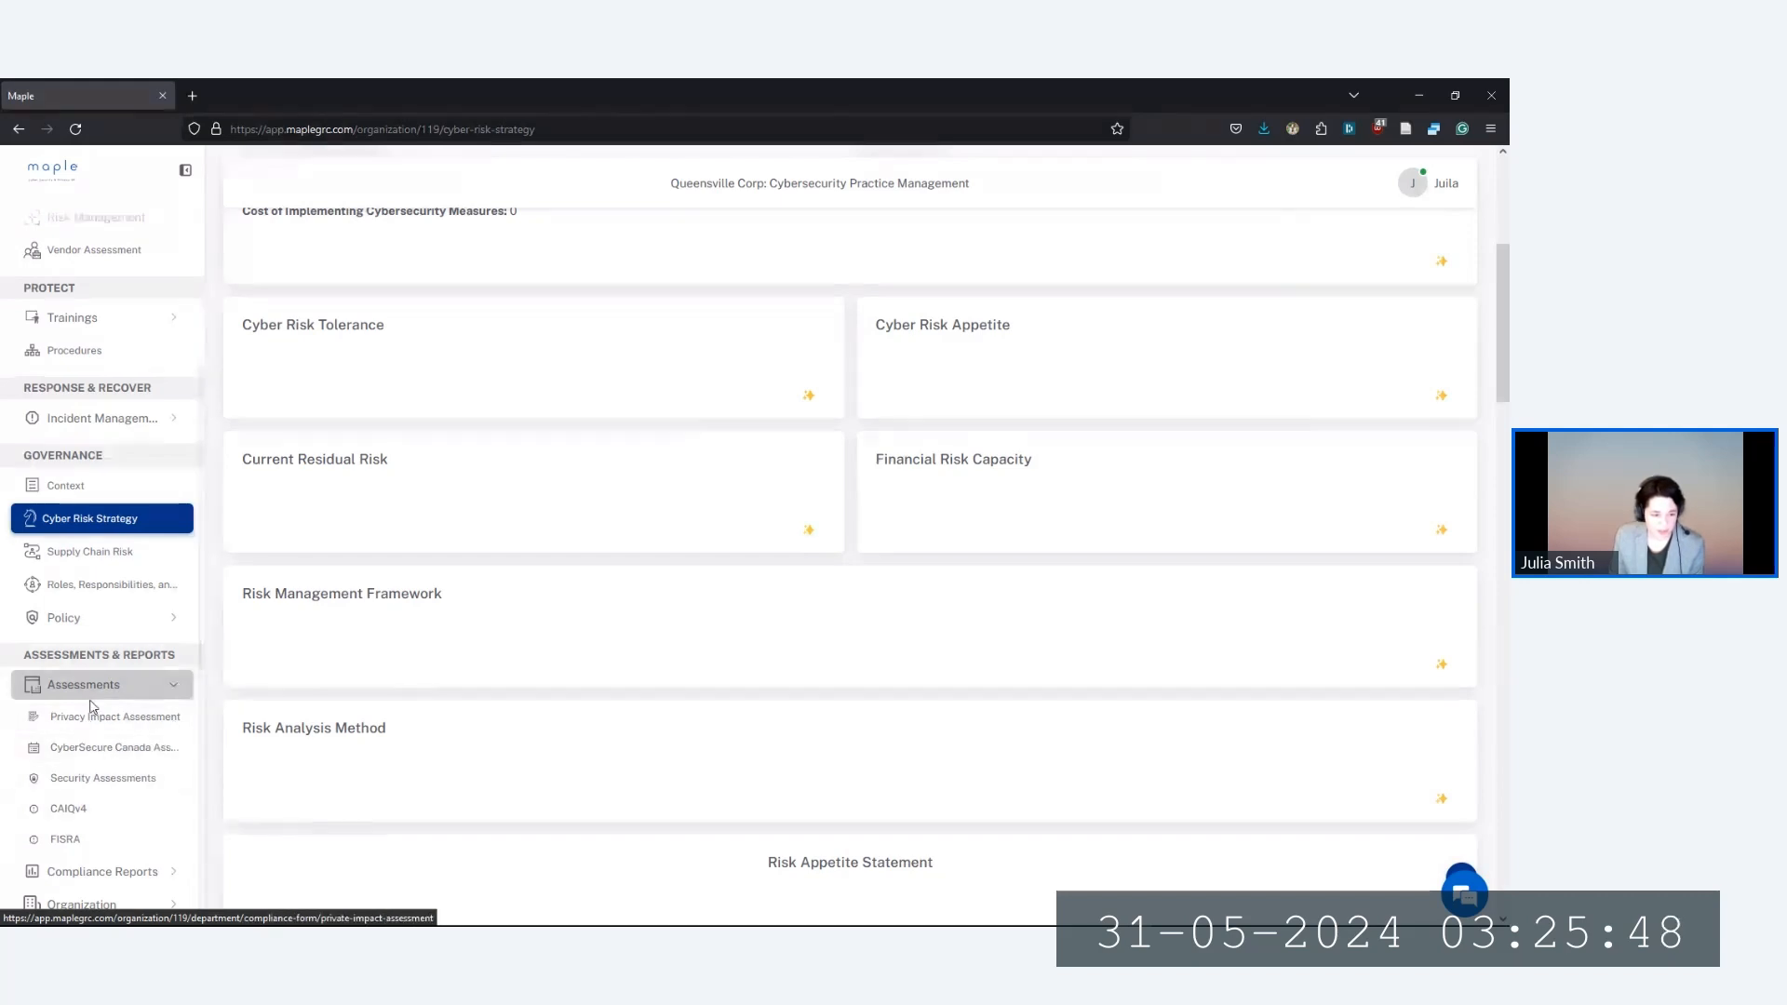
Open the CyberSecure Canada assessment and browse its 21 unanswered questions
click(82, 751)
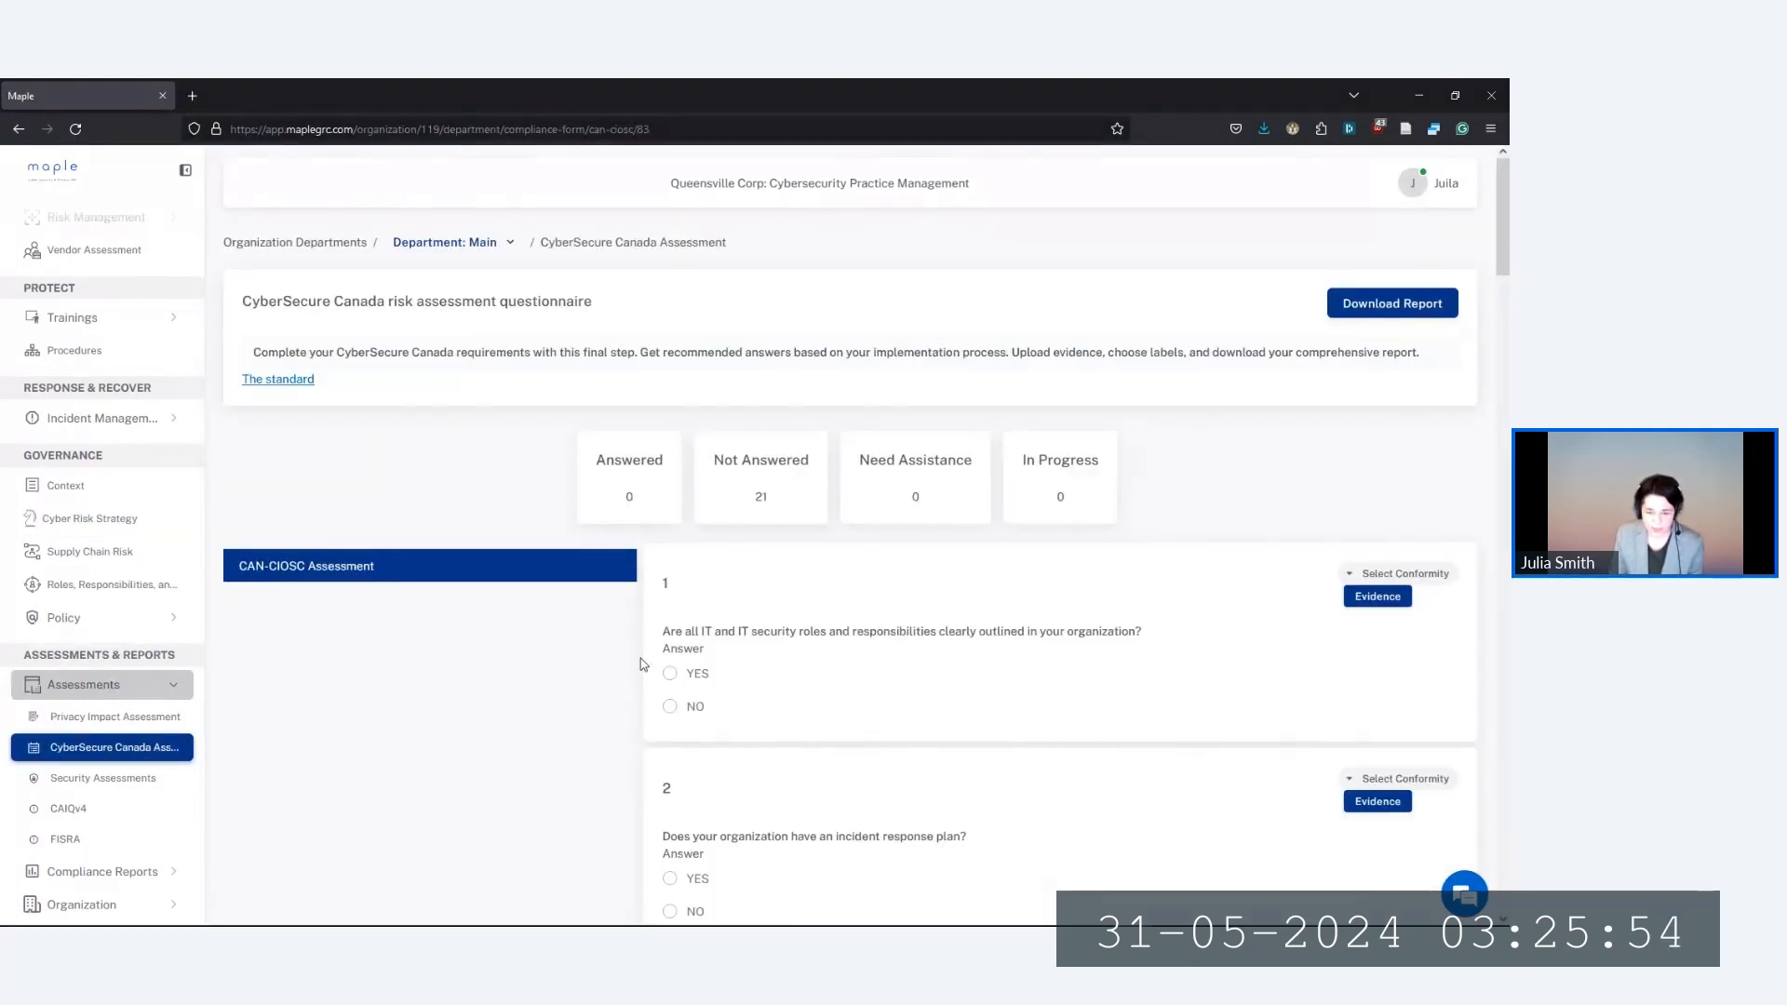
scroll(640, 663, down, 1)
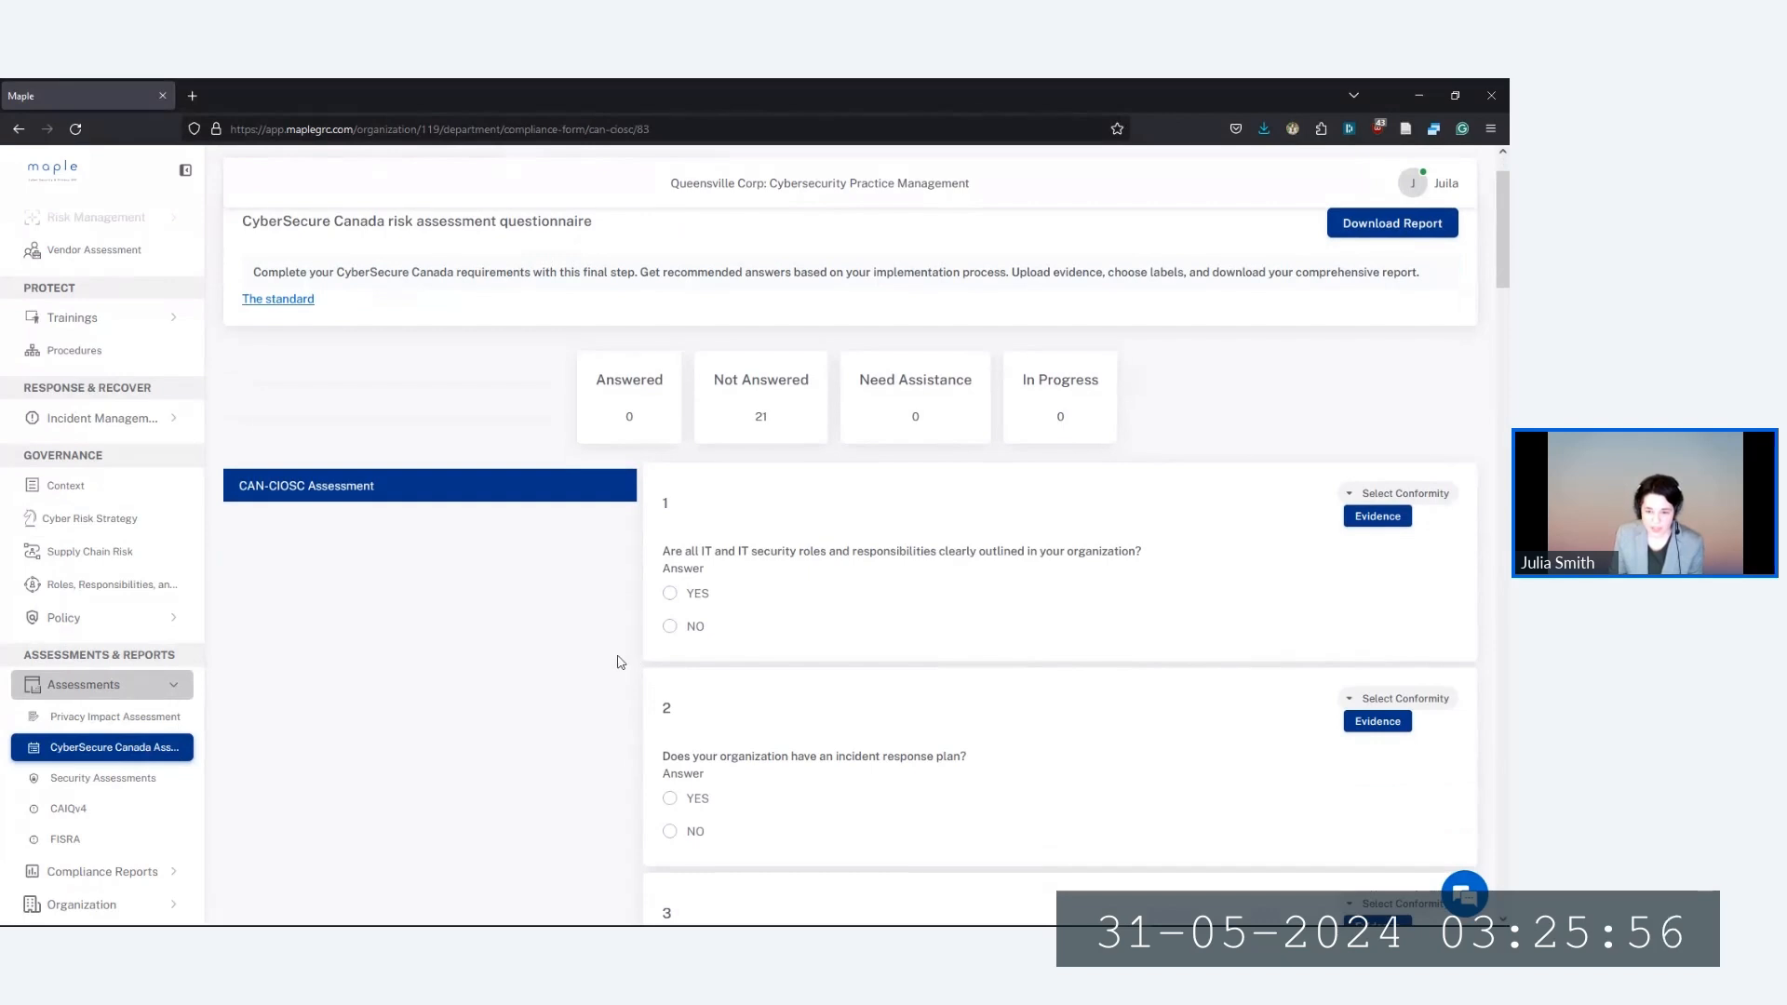
scroll(644, 659, down, 2)
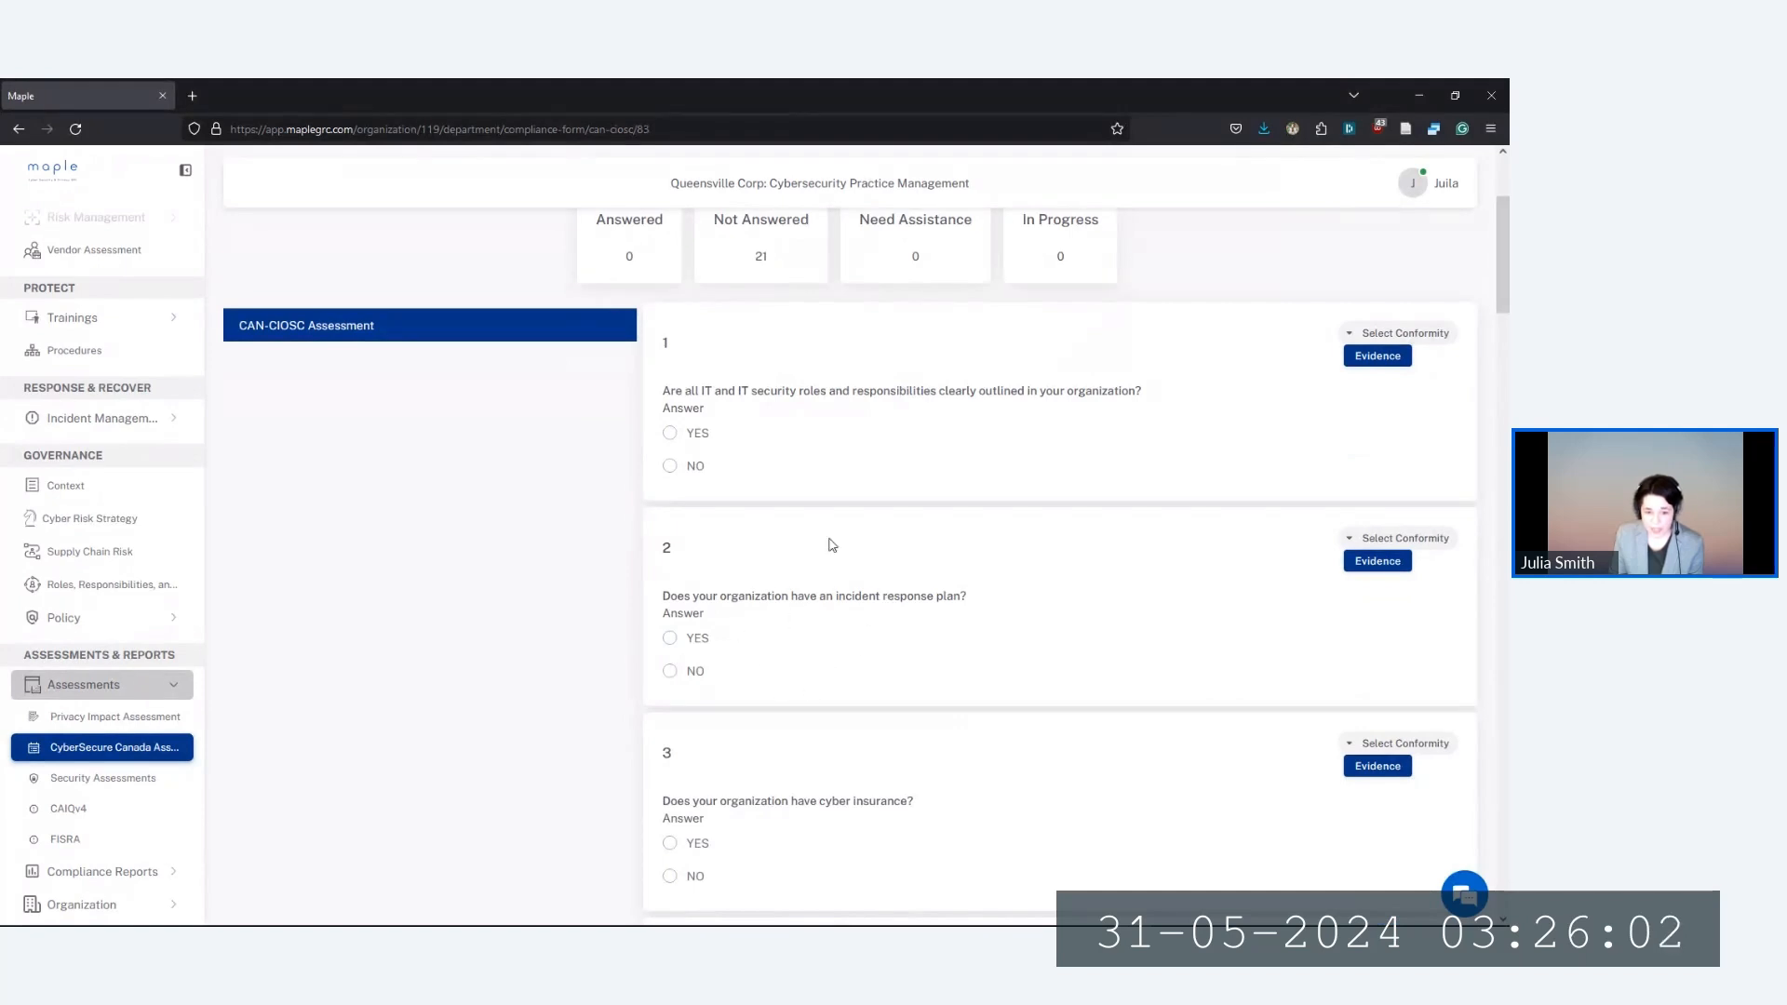
scroll(803, 572, down, 2)
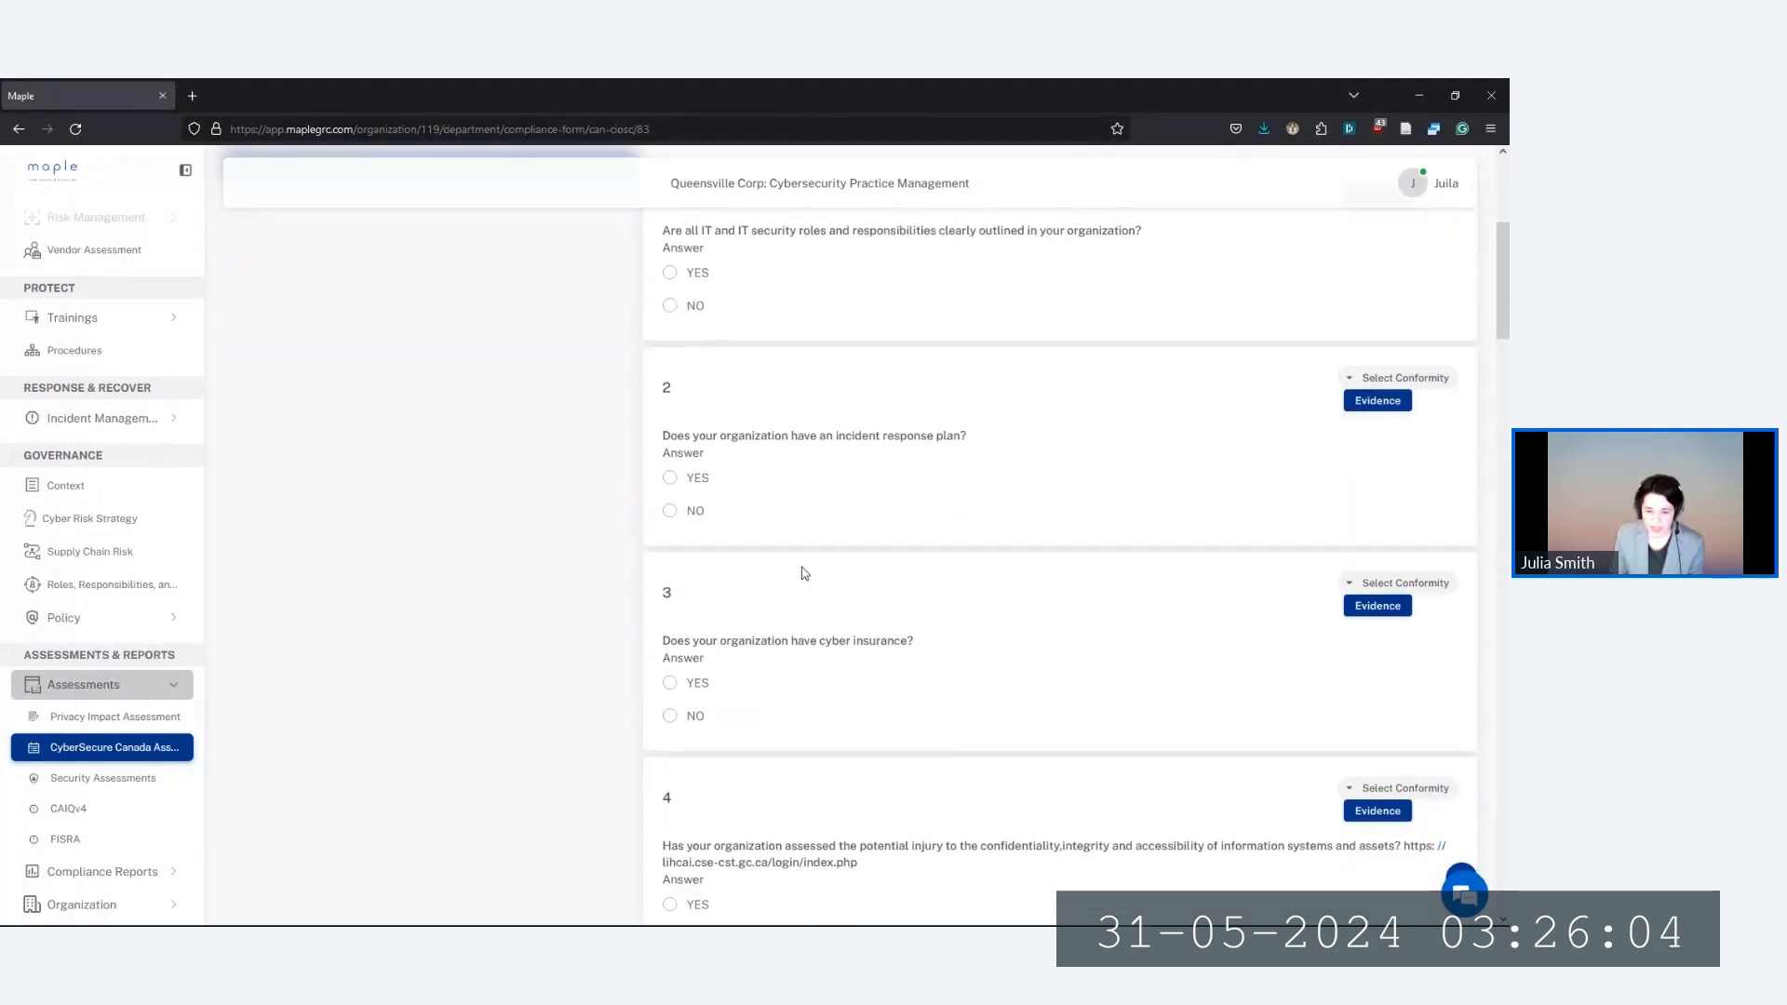
scroll(806, 572, up, 2)
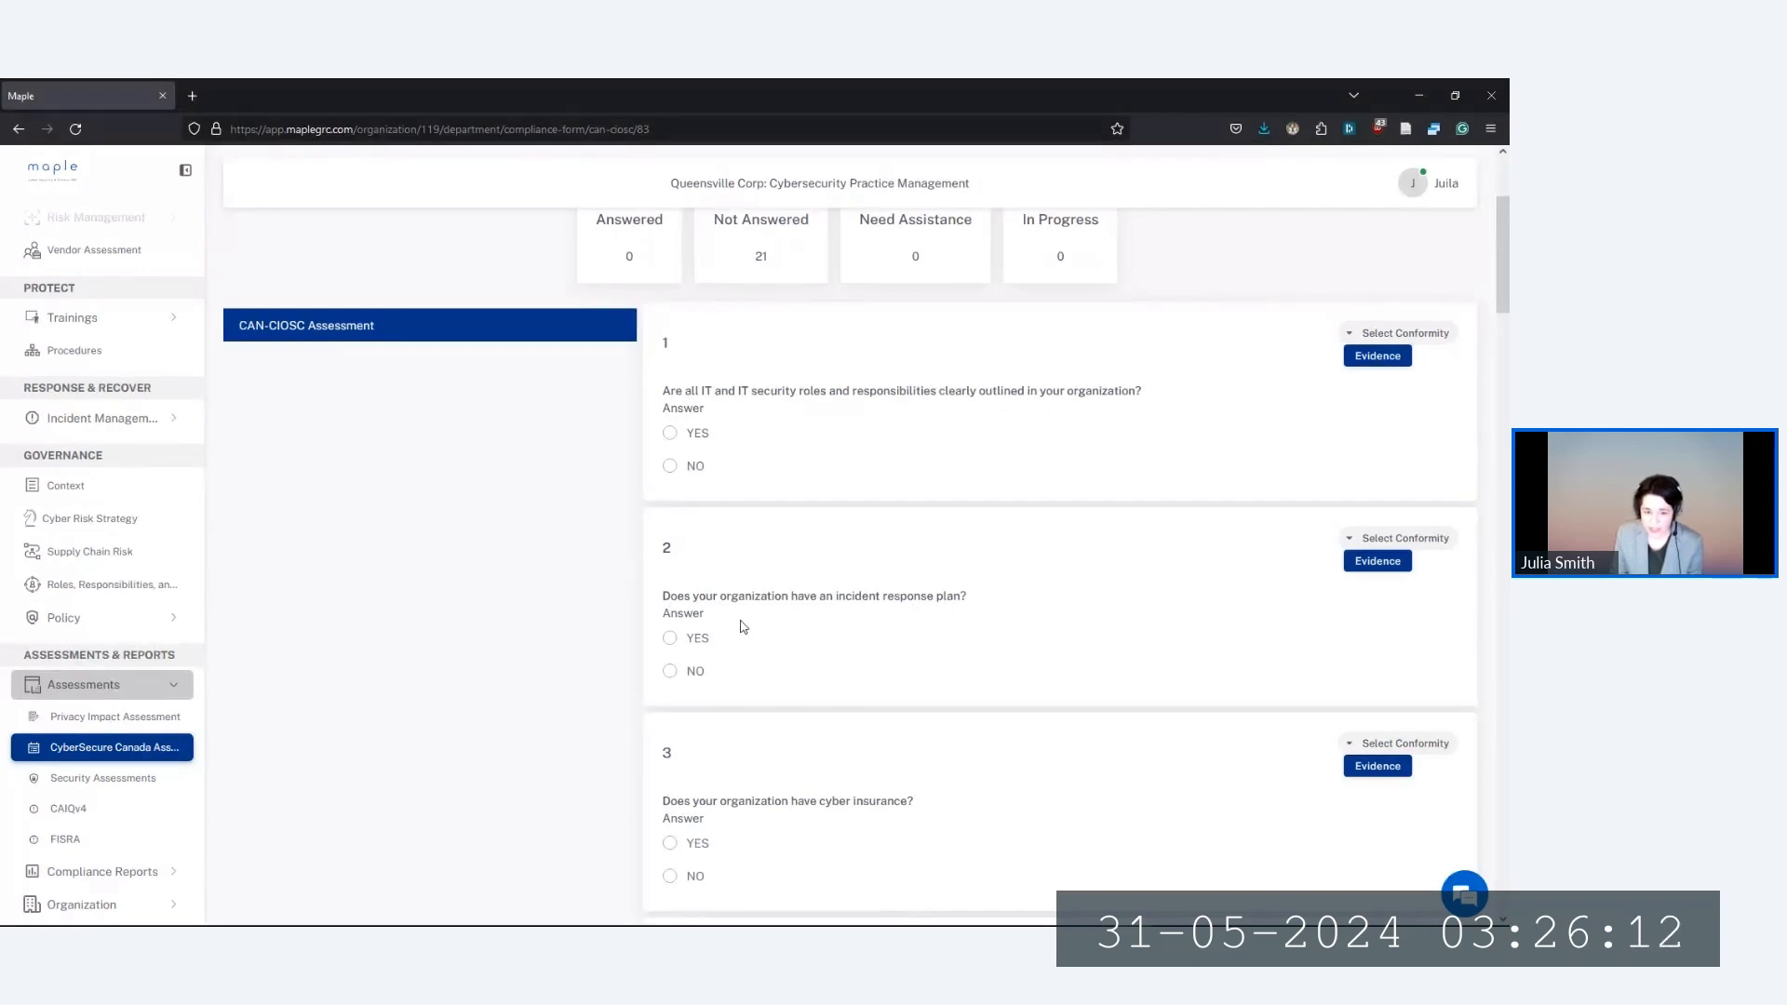
scroll(809, 652, up, 1)
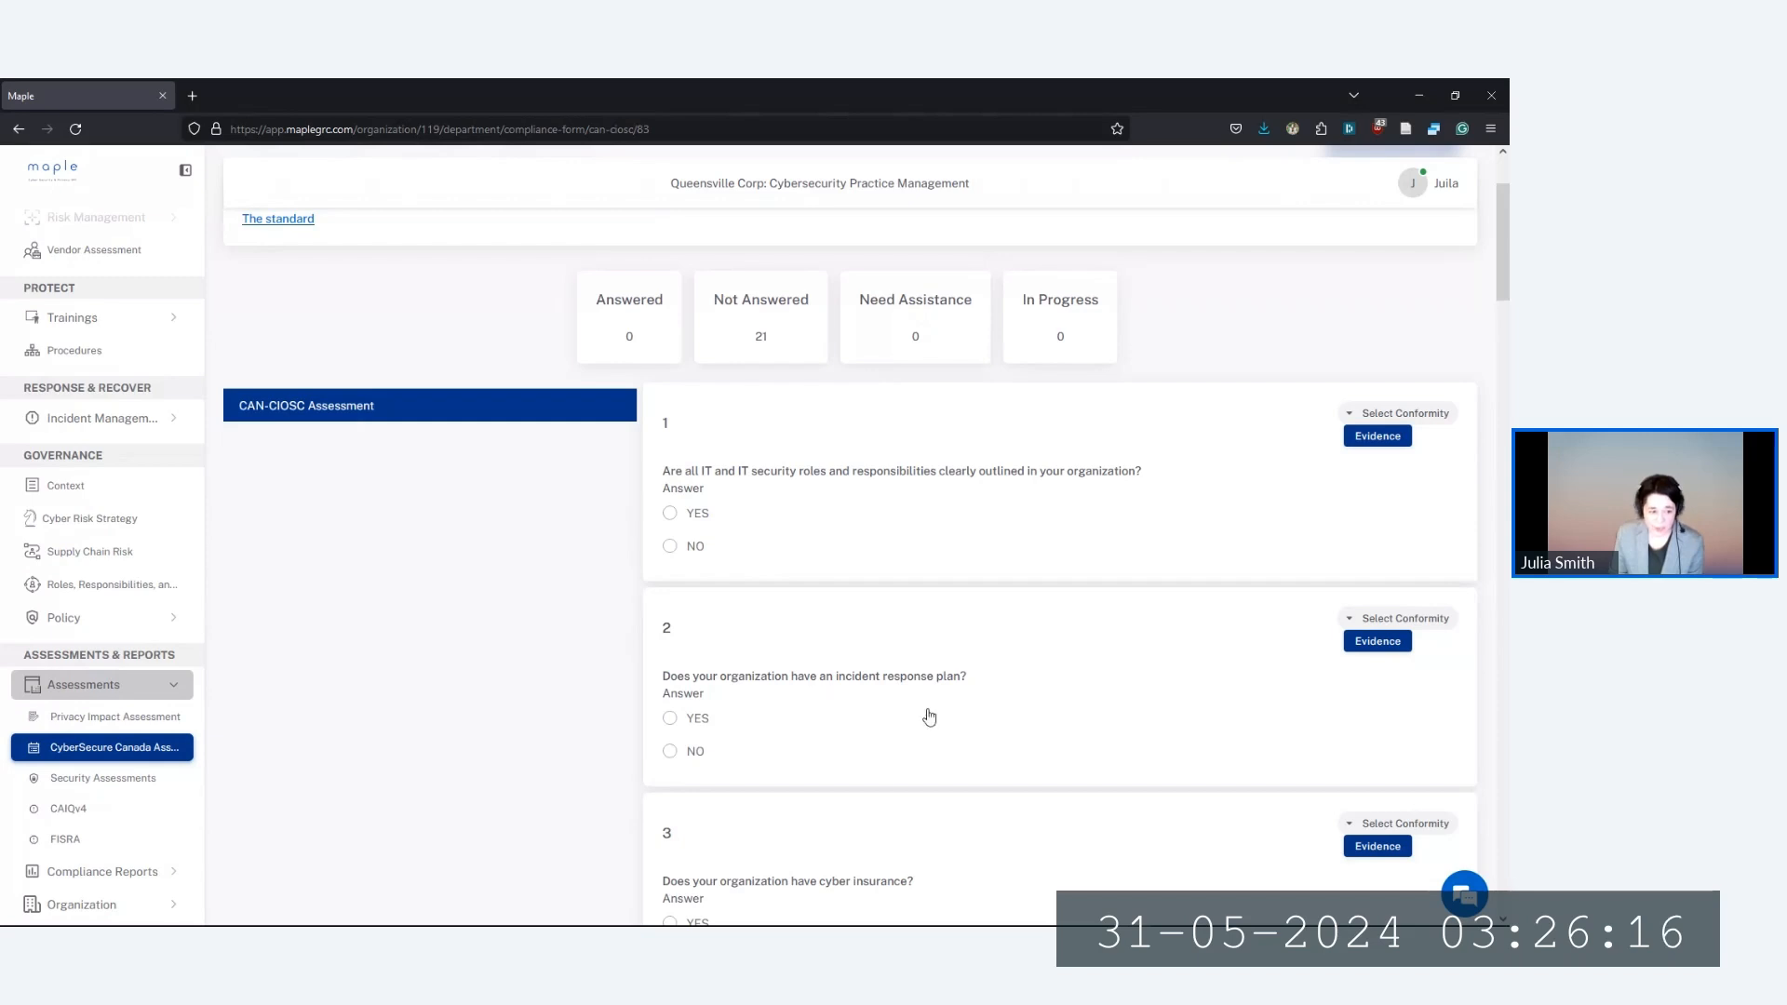
Re-expand Incident Management, scroll the sidebar, and collapse the Assessments list
click(175, 425)
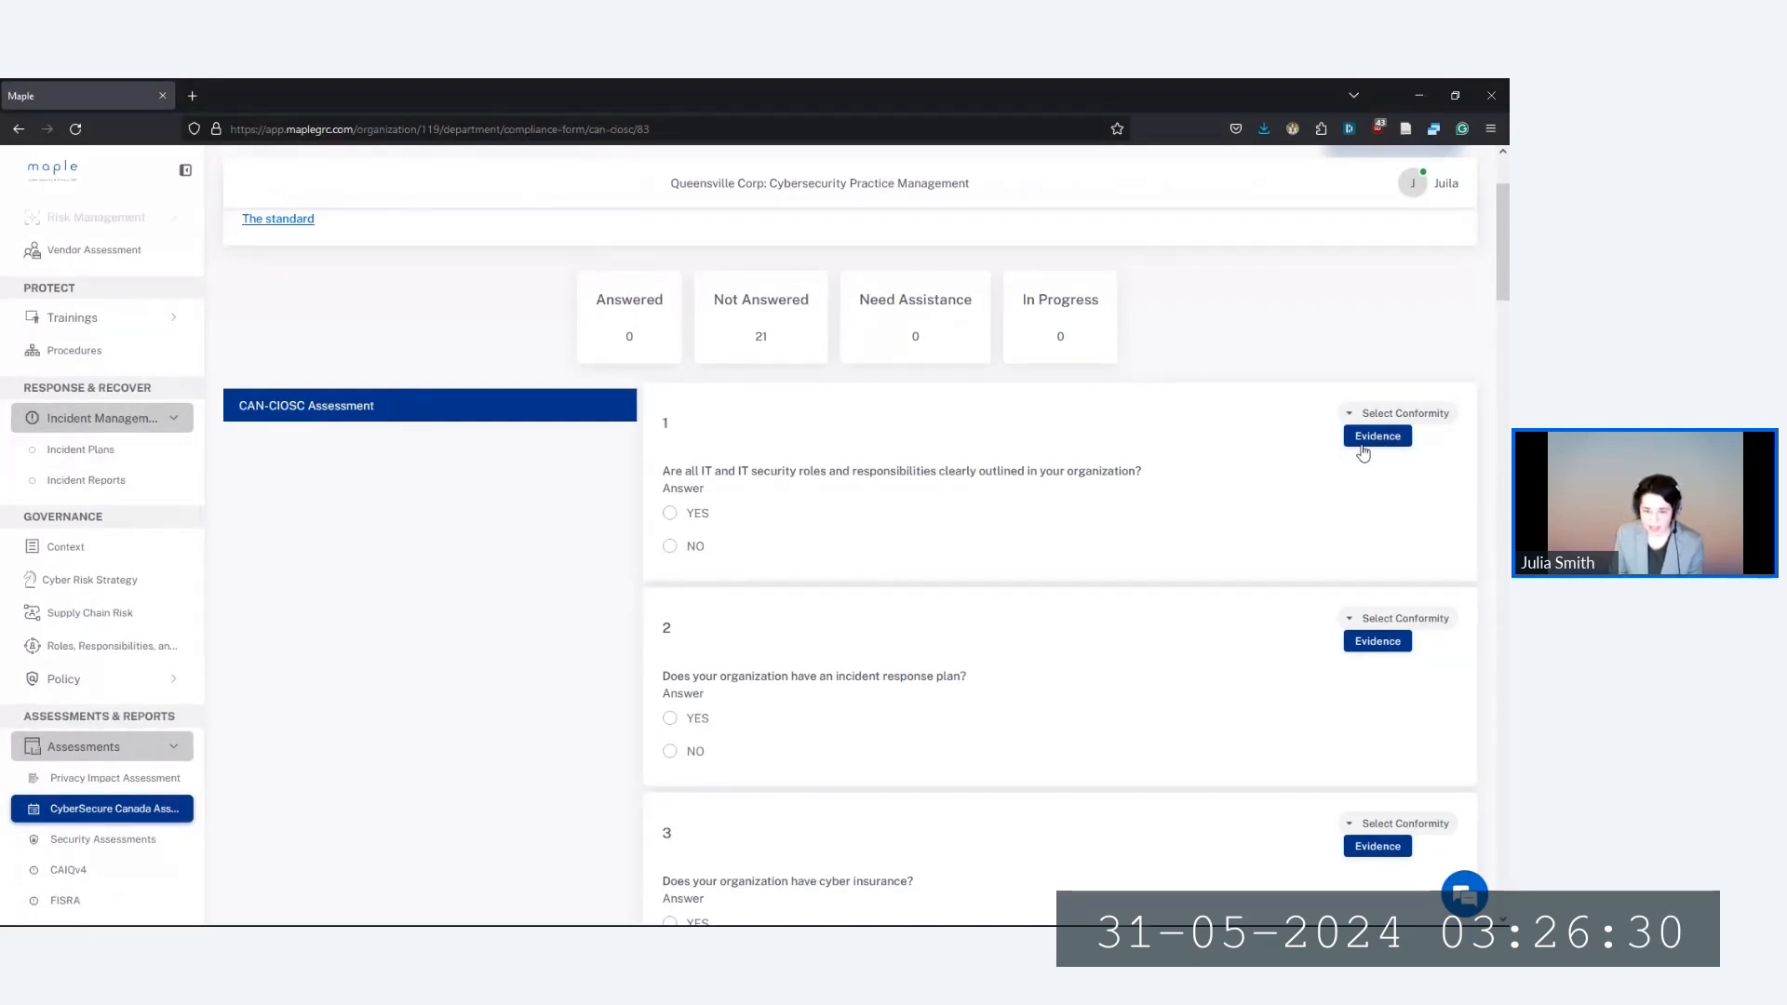
scroll(847, 662, down, 2)
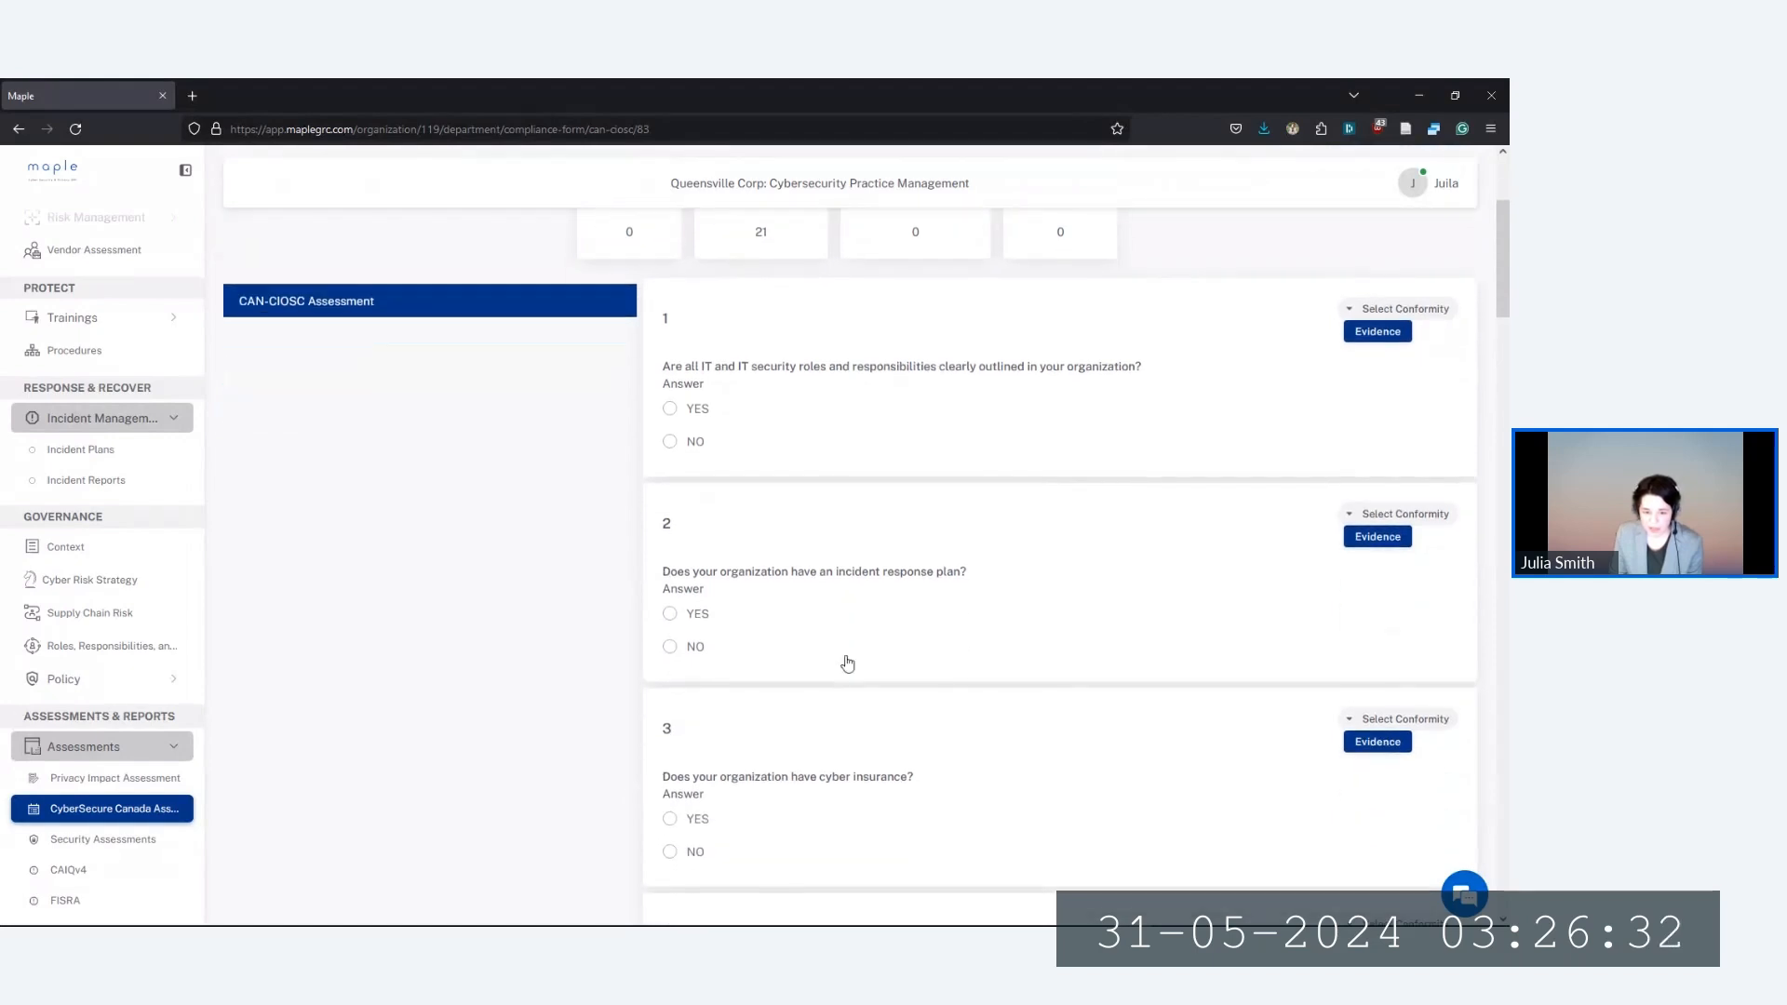
scroll(847, 663, down, 3)
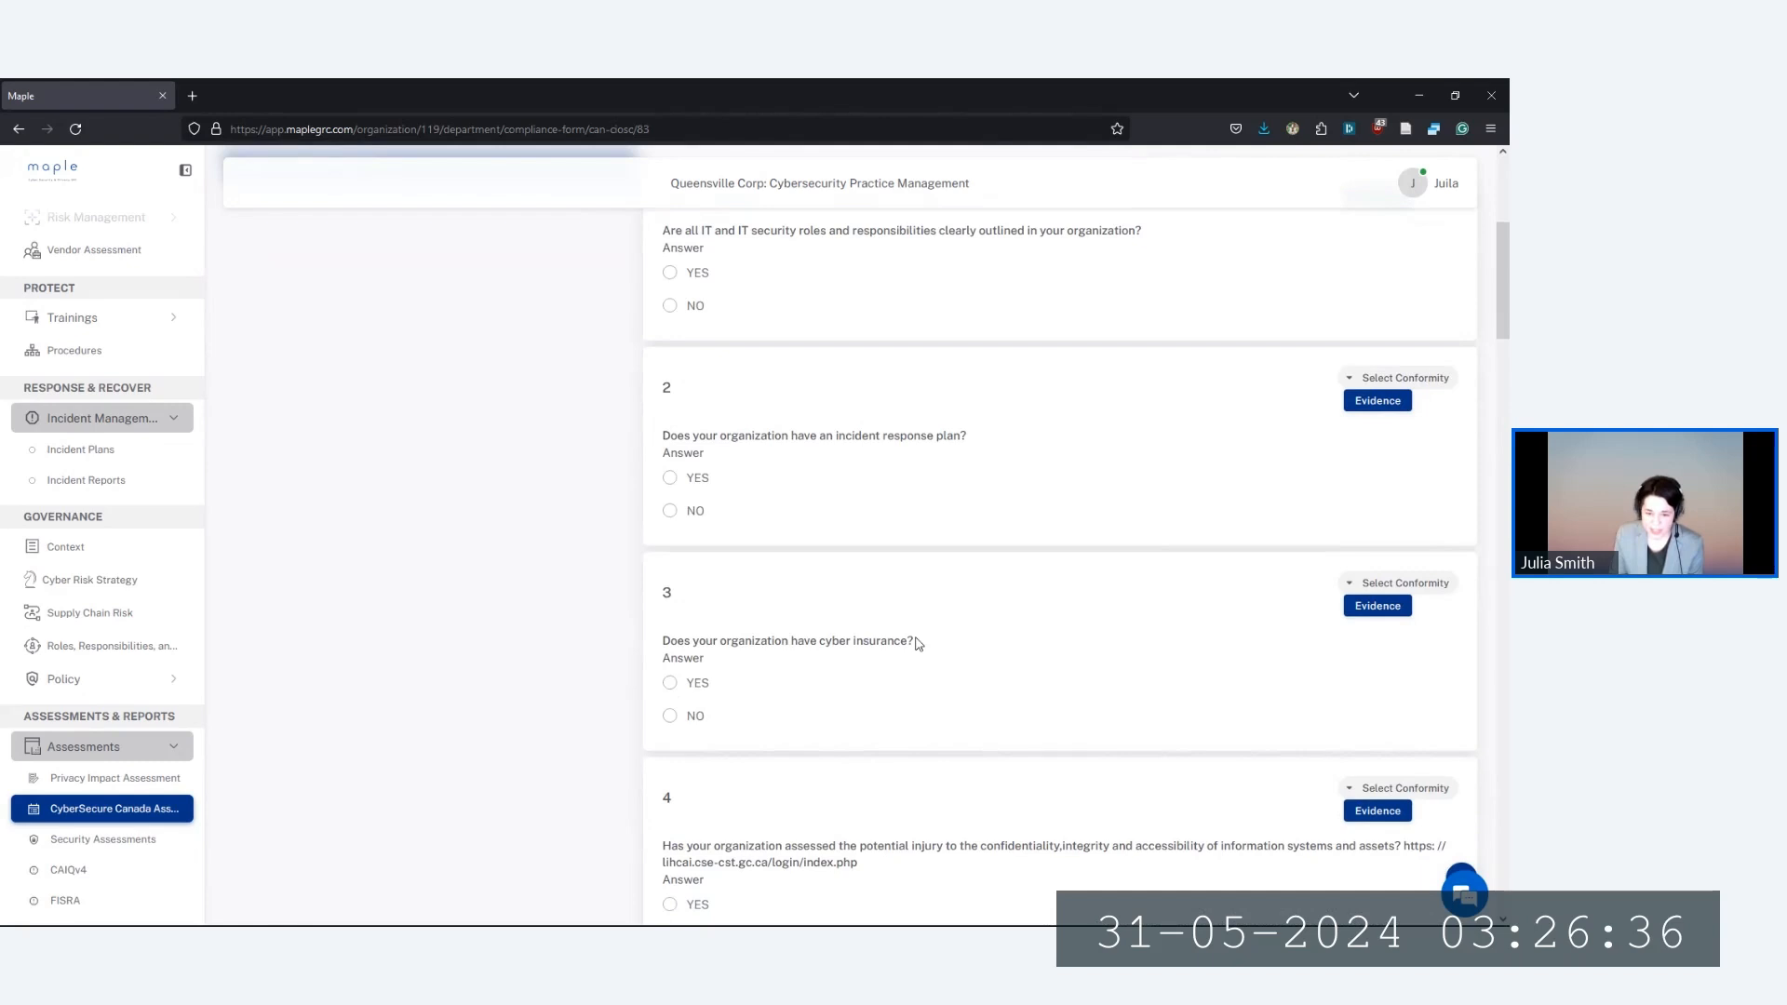
scroll(116, 712, down, 1)
click(109, 688)
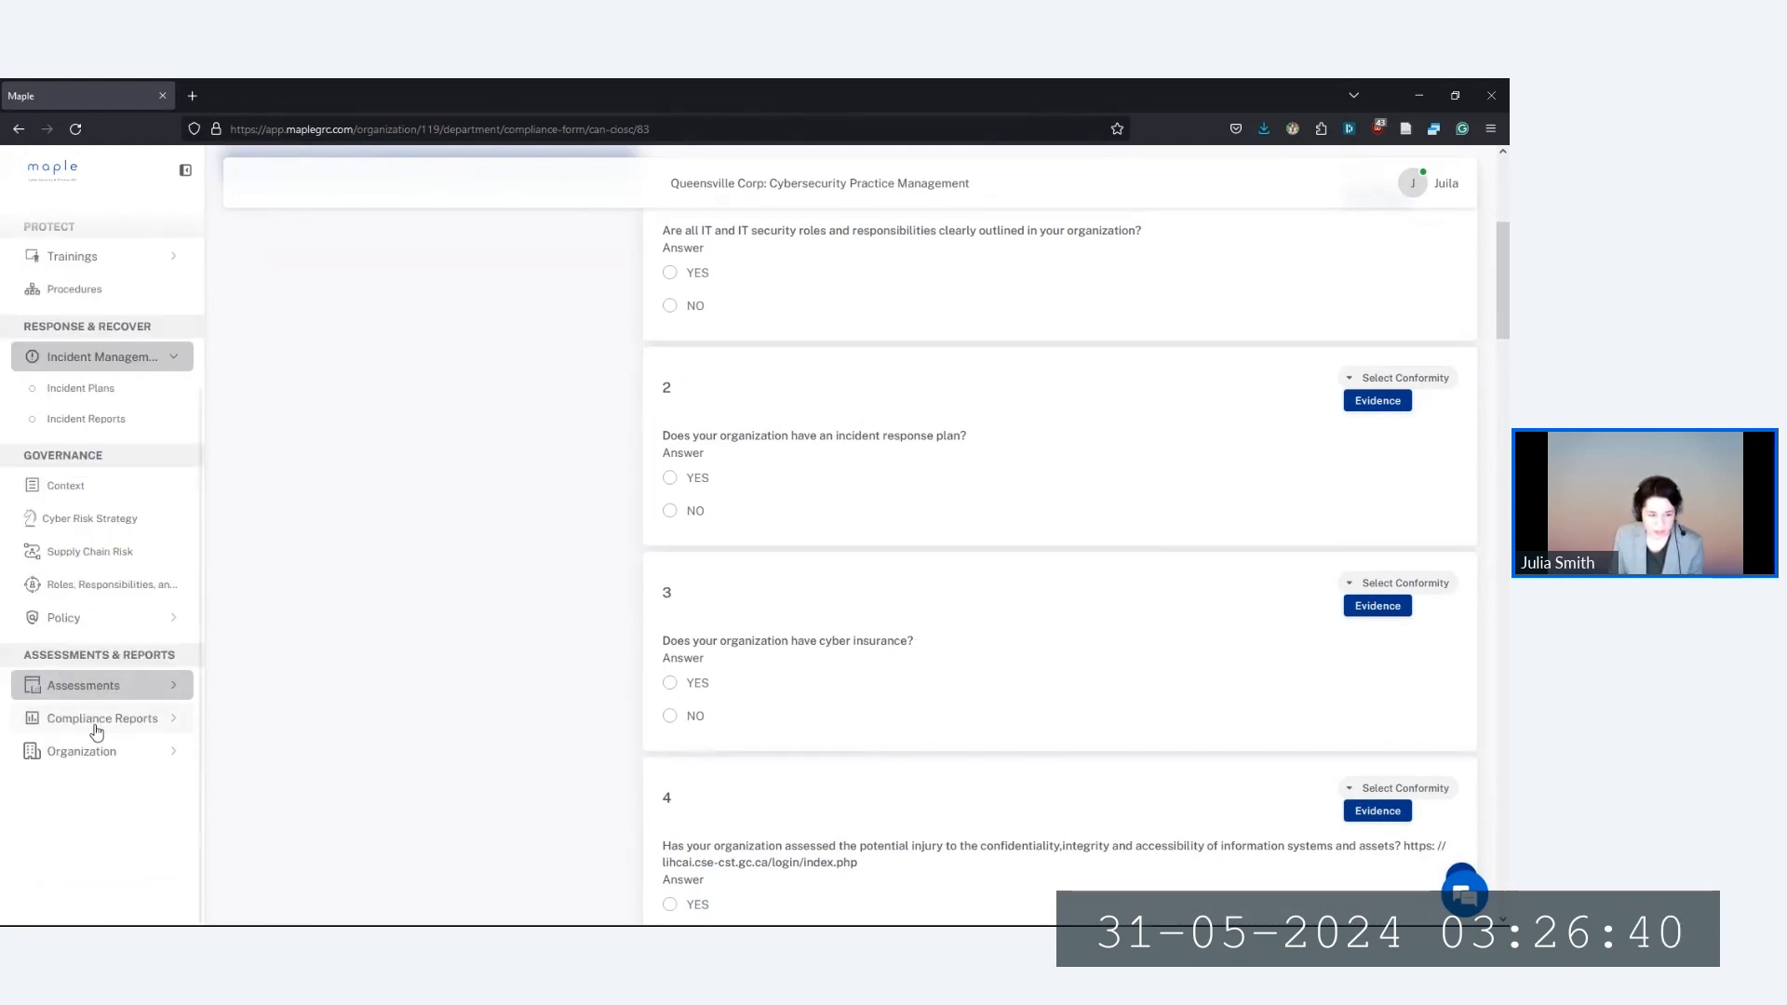
Look at the organization's Insurance page, then open Compliance Reports > CyberSecure Canada Audit
click(92, 759)
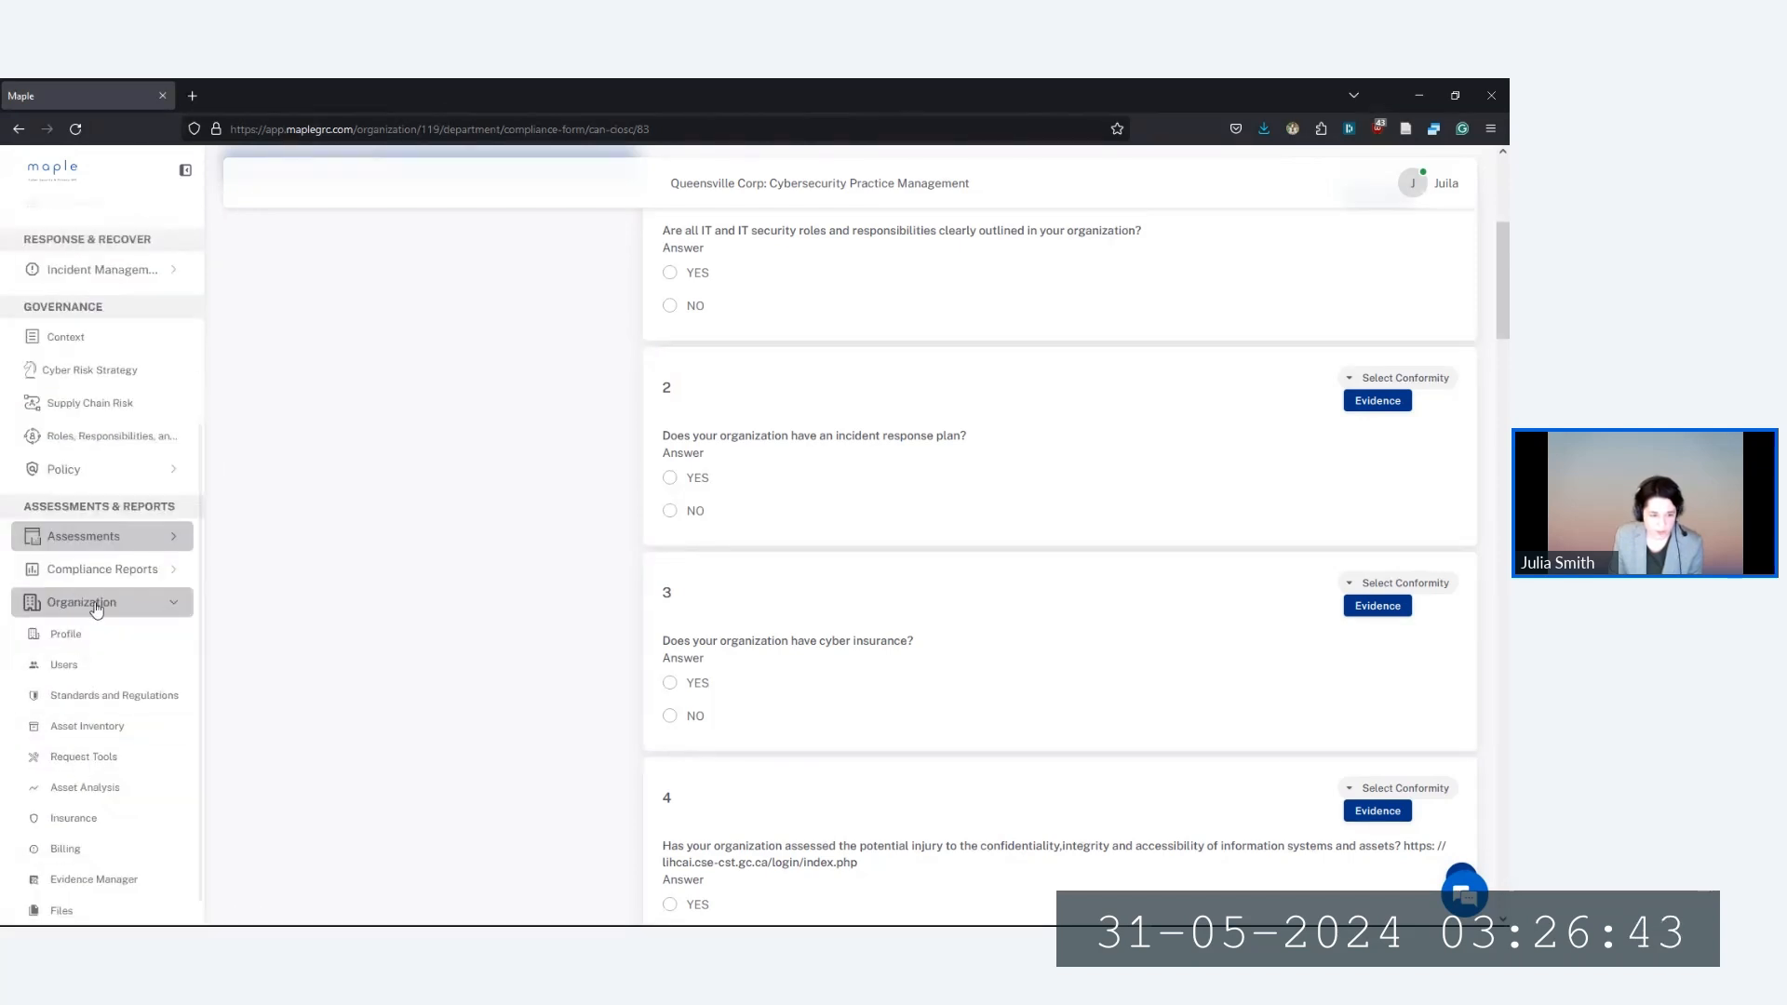
click(74, 823)
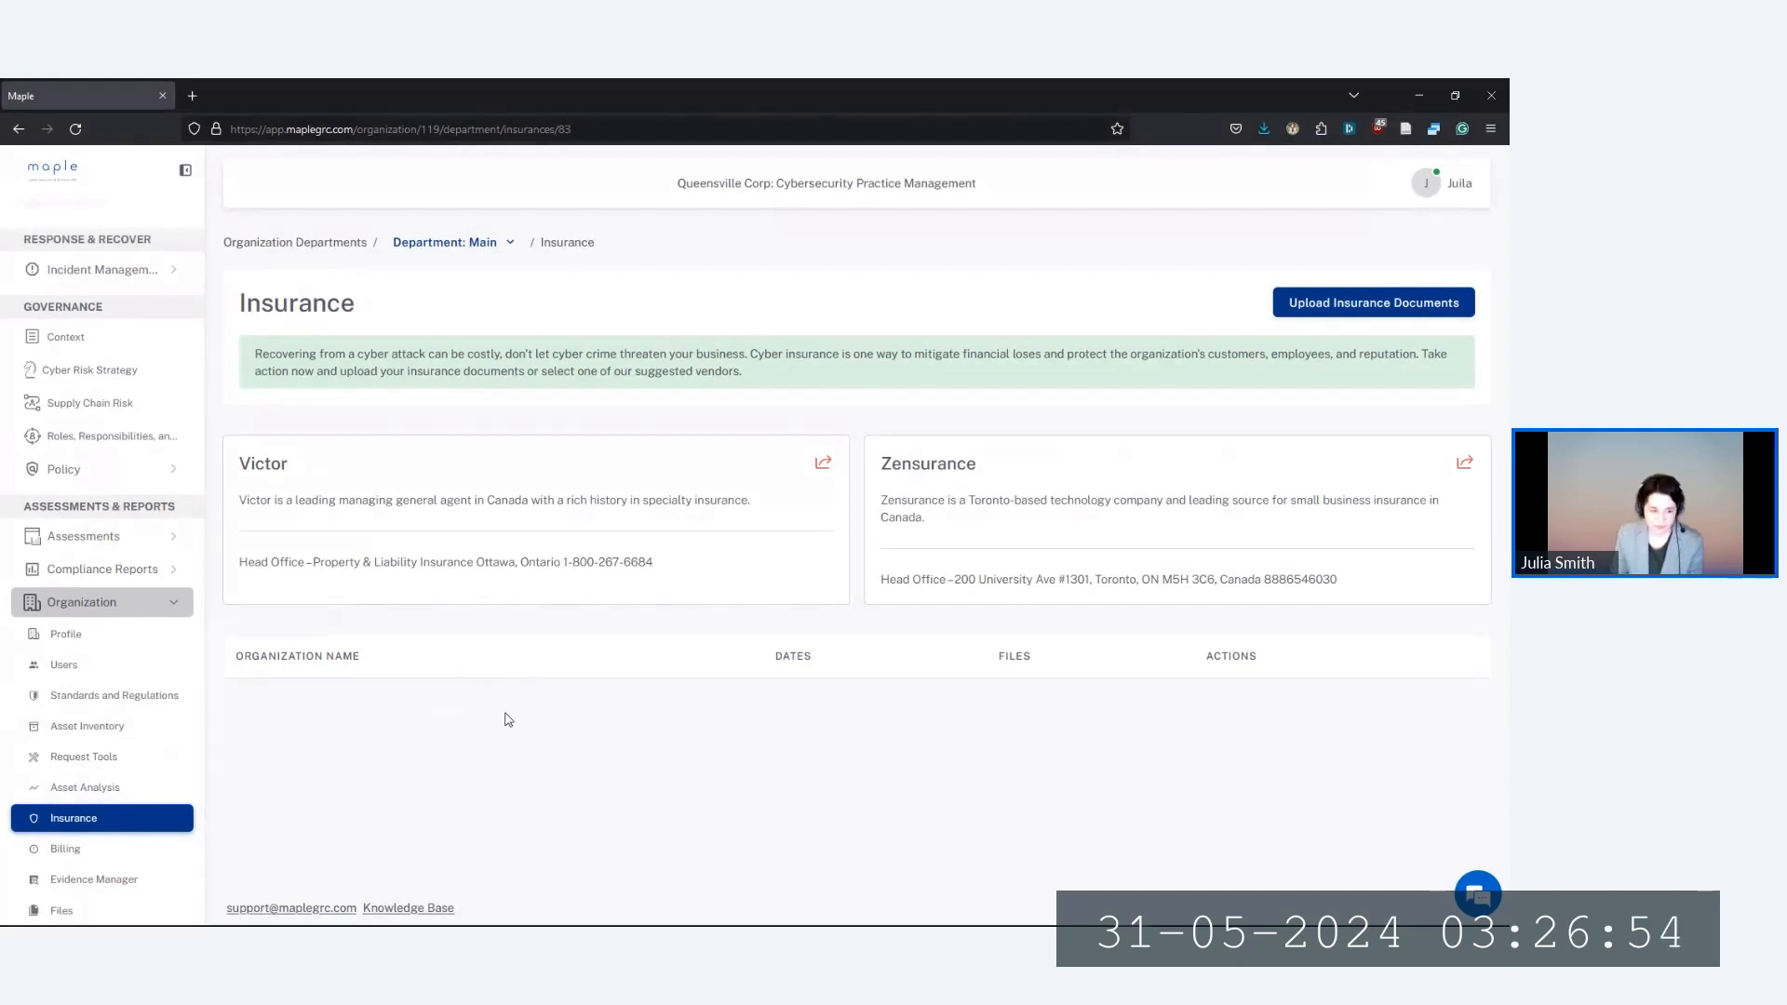
click(156, 605)
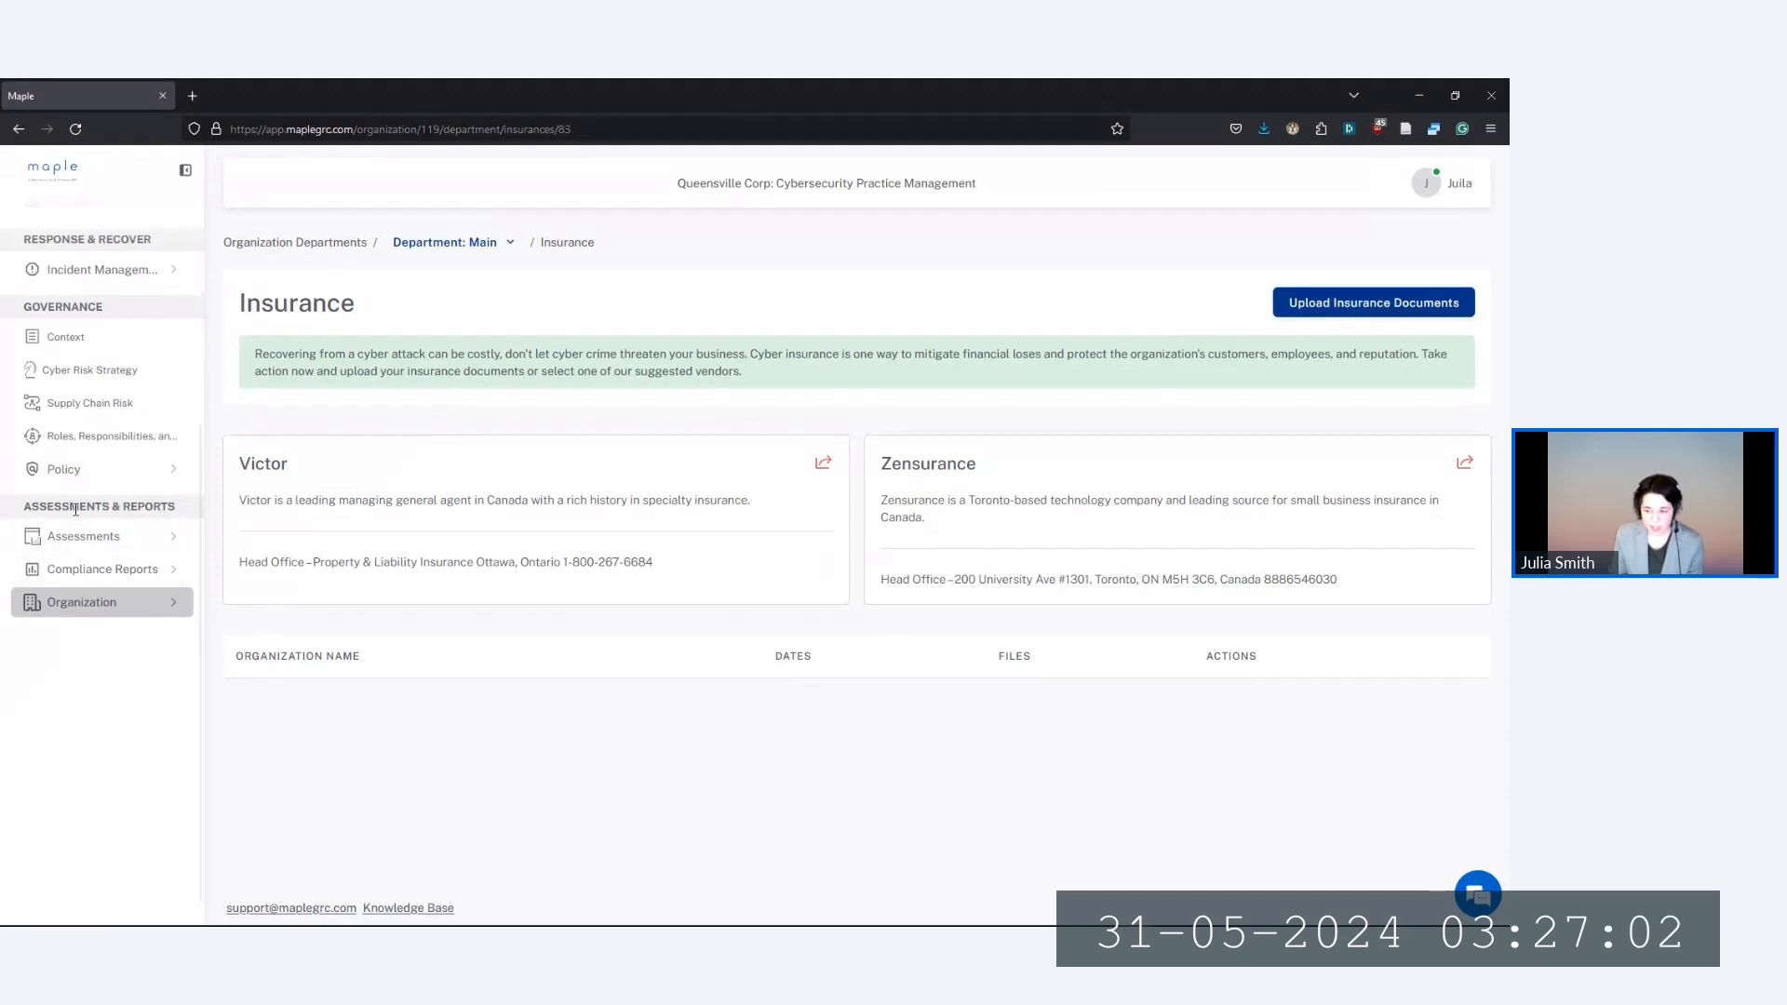
click(88, 584)
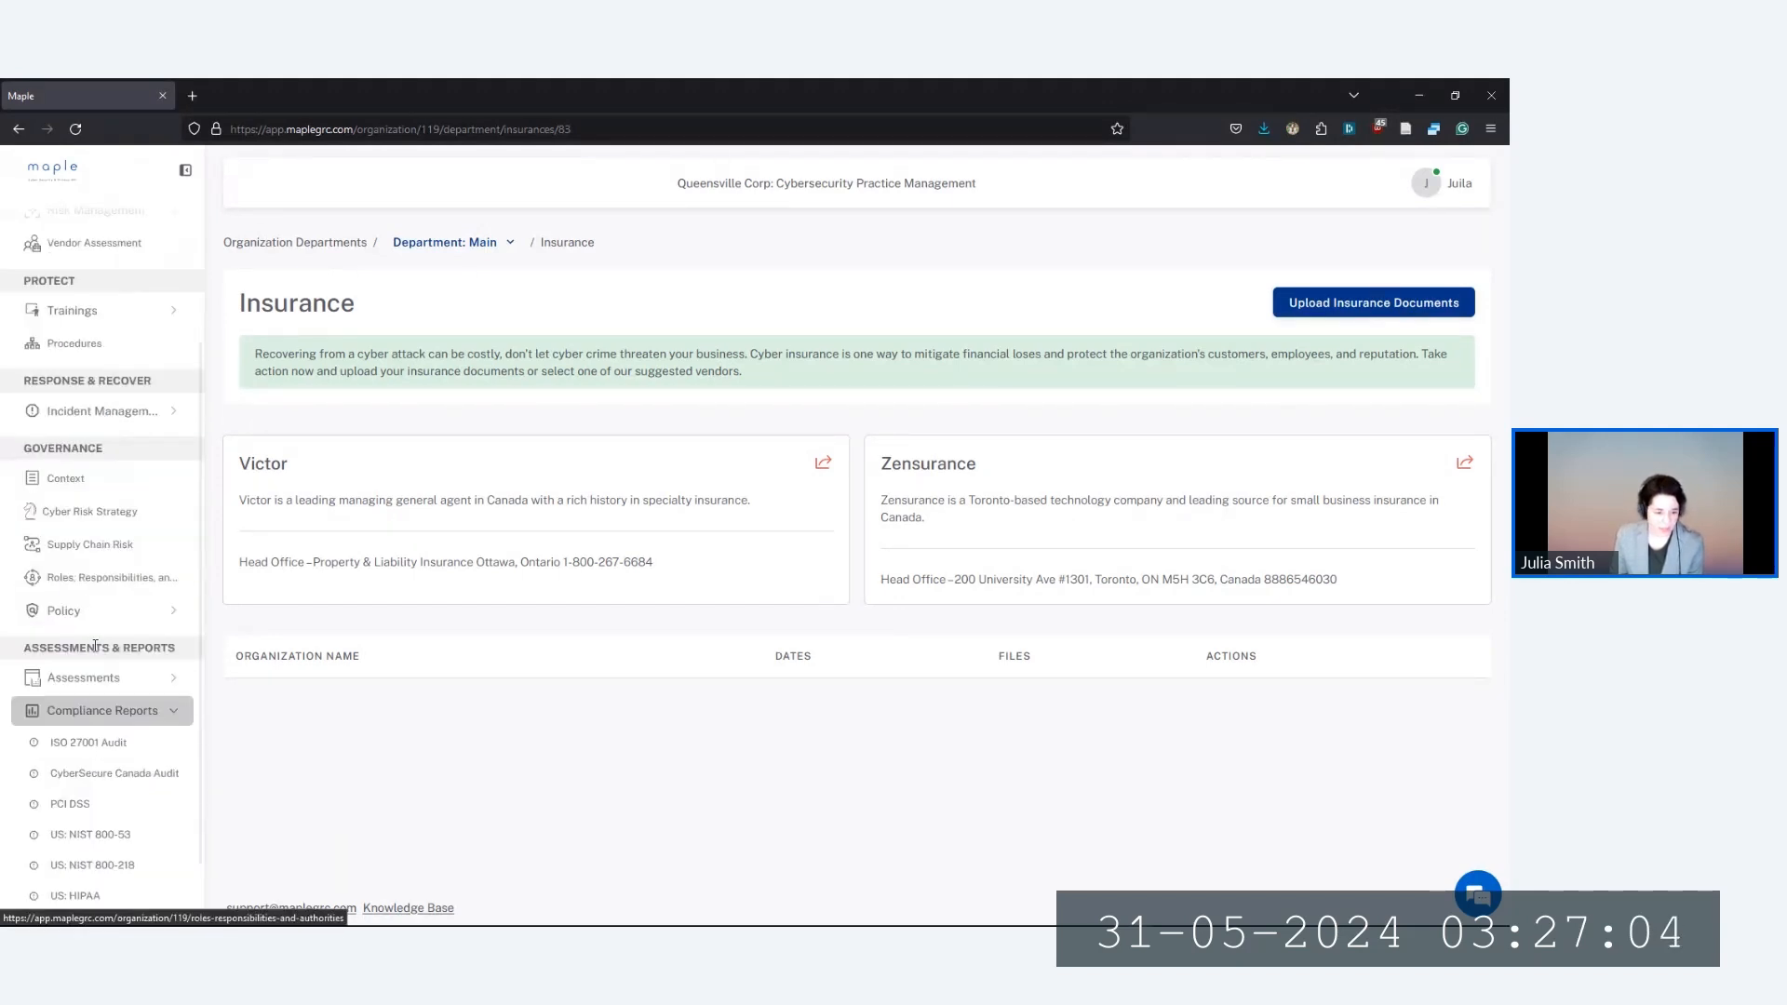
click(112, 782)
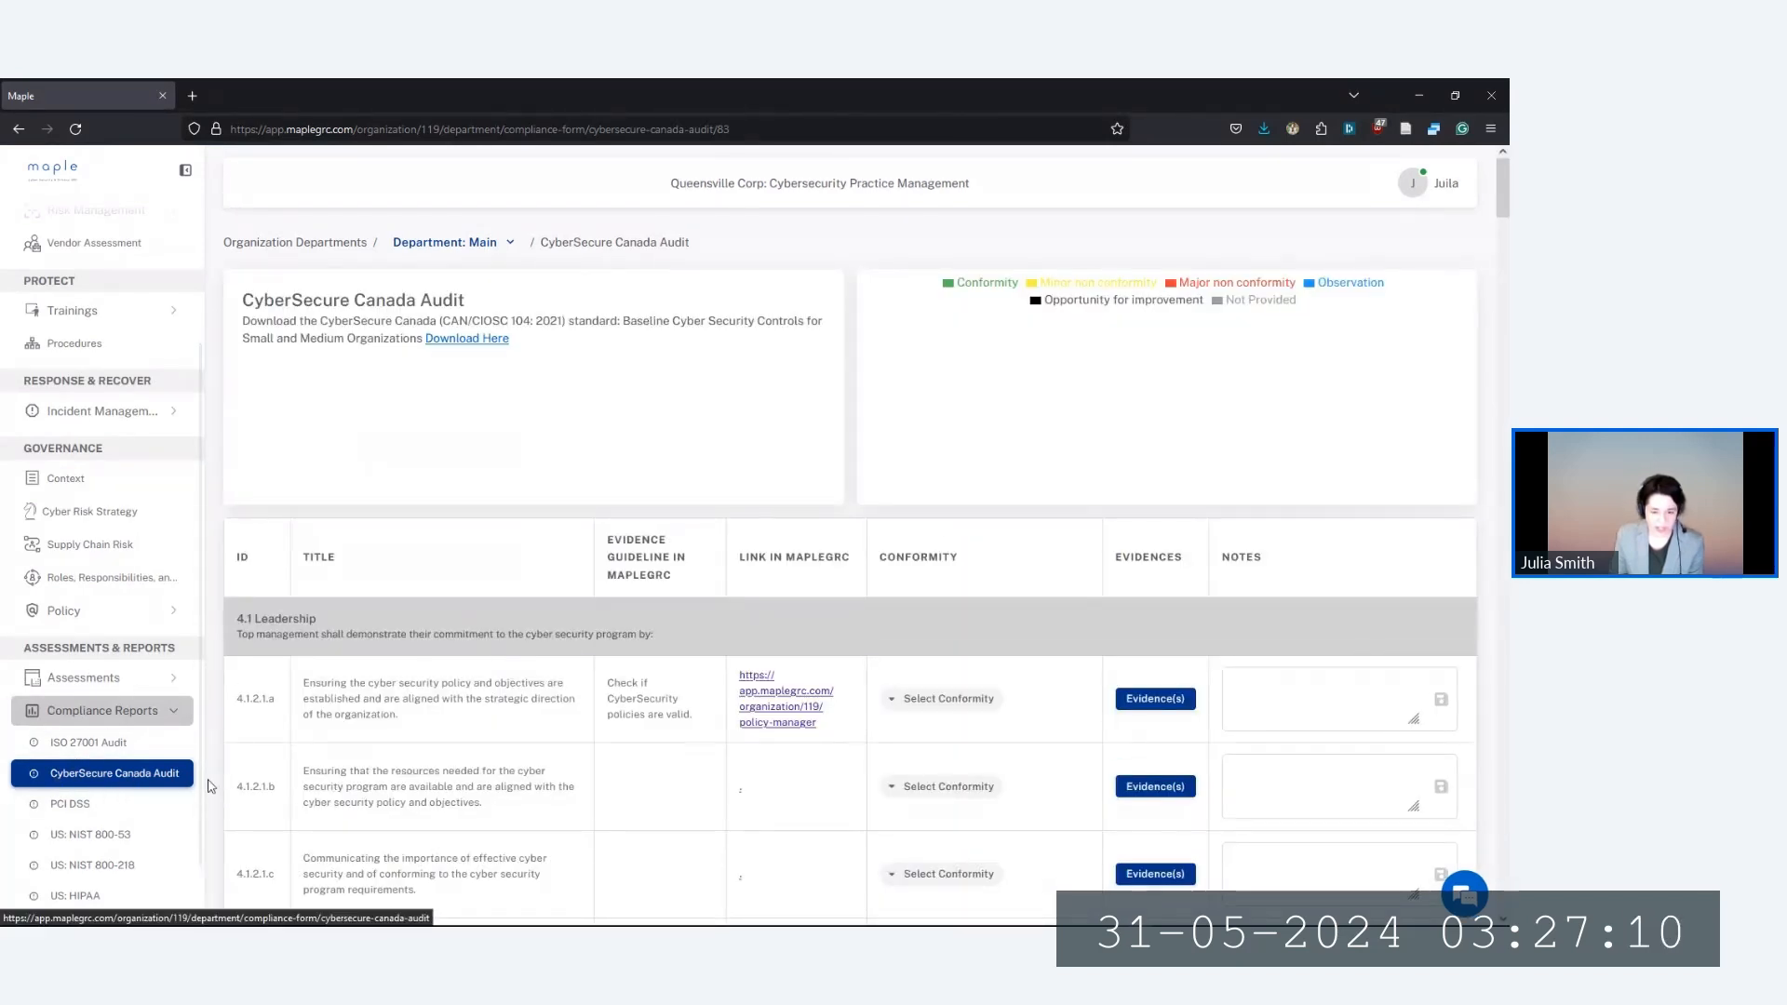
Read control 4.1.2.1.a's title, requirement and evidence guideline, then follow its policy-manager link
scroll(522, 756, down, 3)
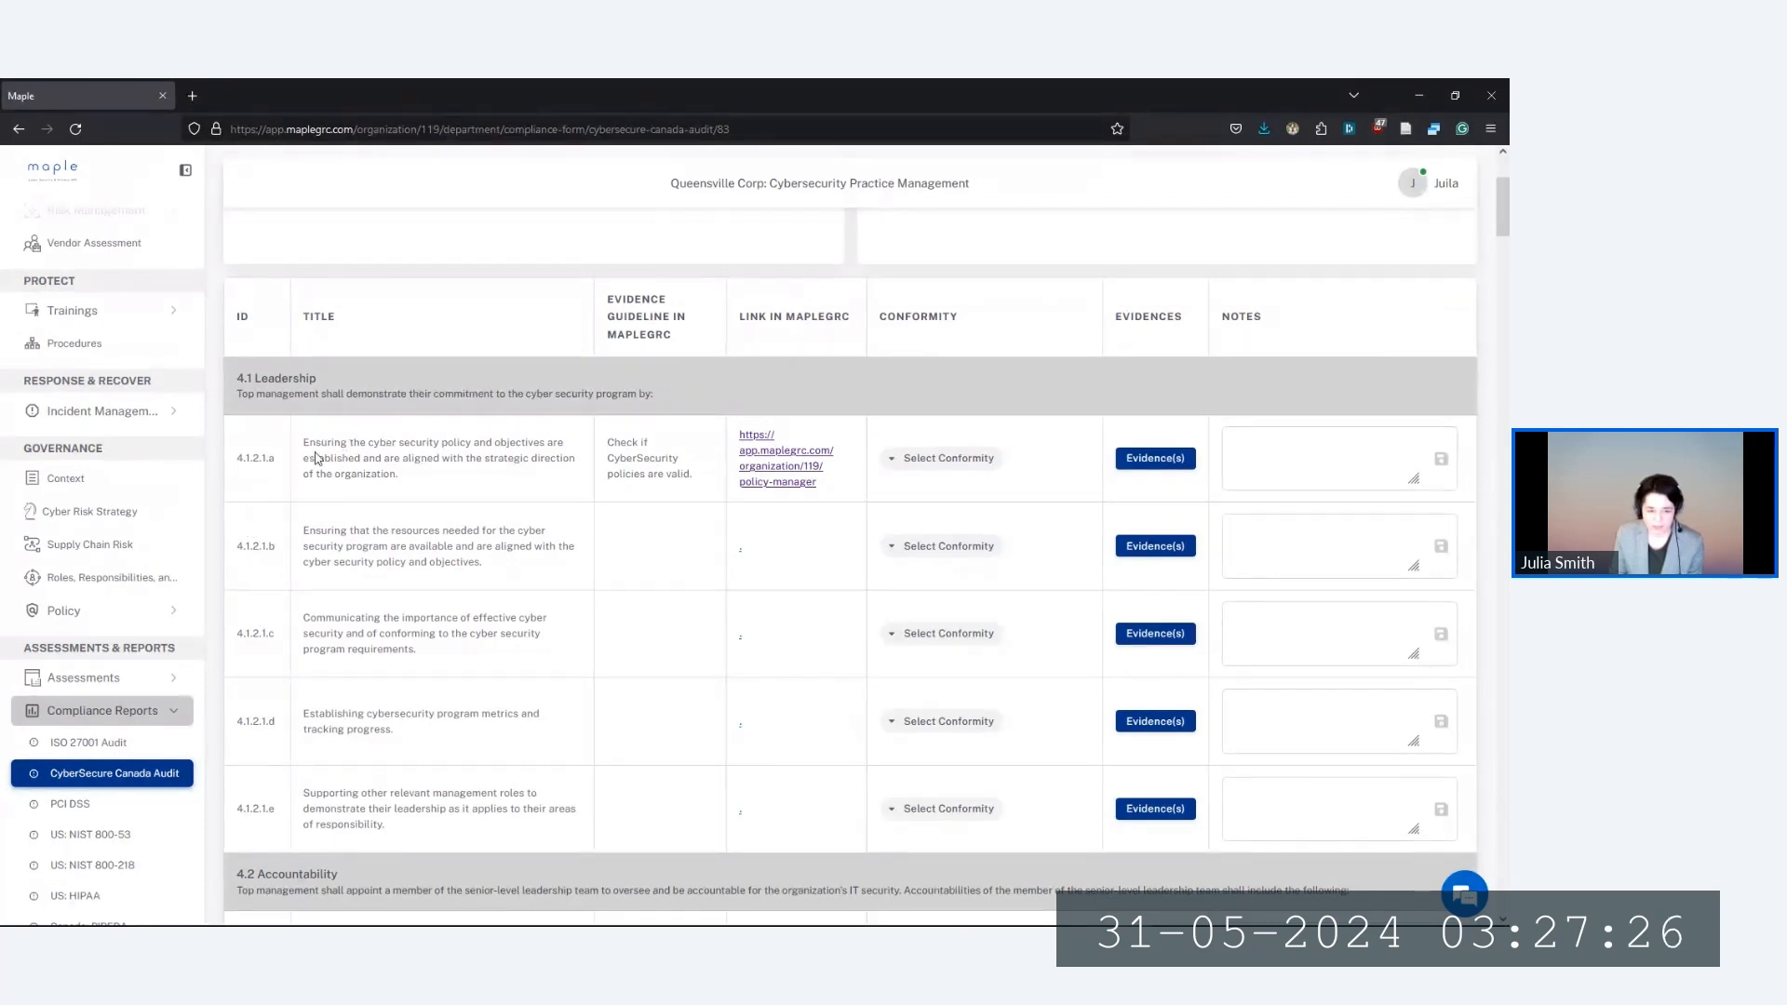
drag(305, 443, 472, 476)
click(468, 478)
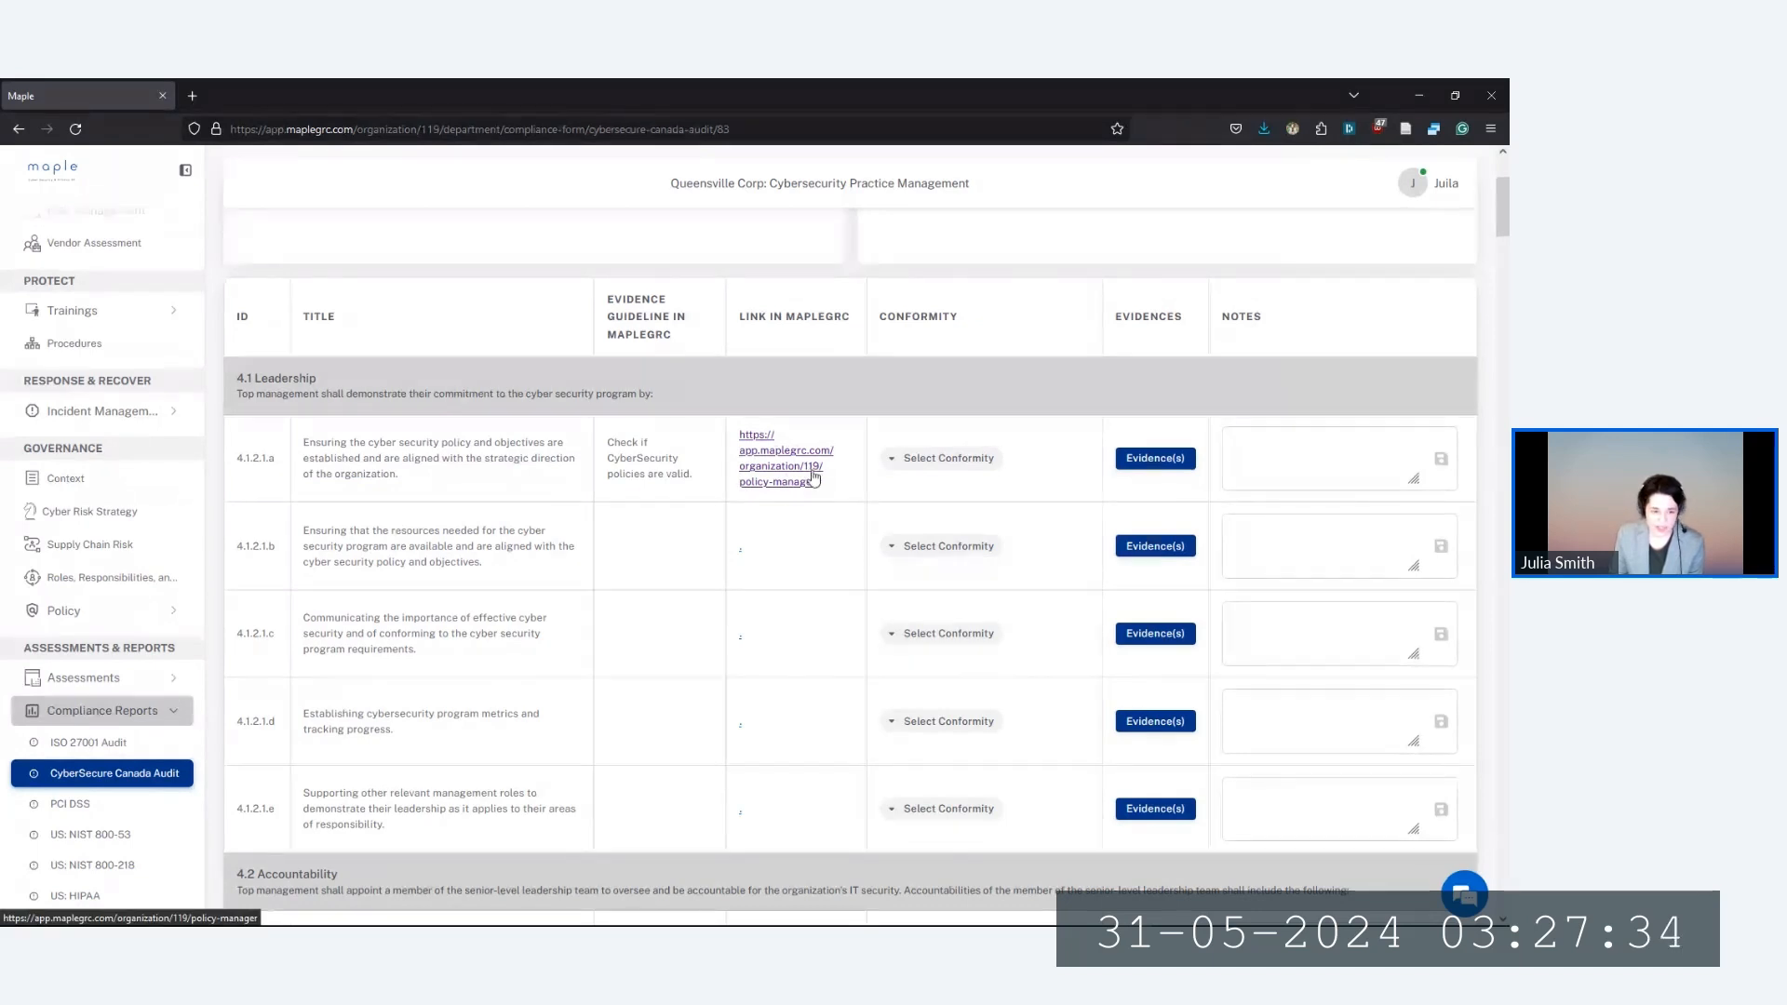
drag(321, 444, 391, 479)
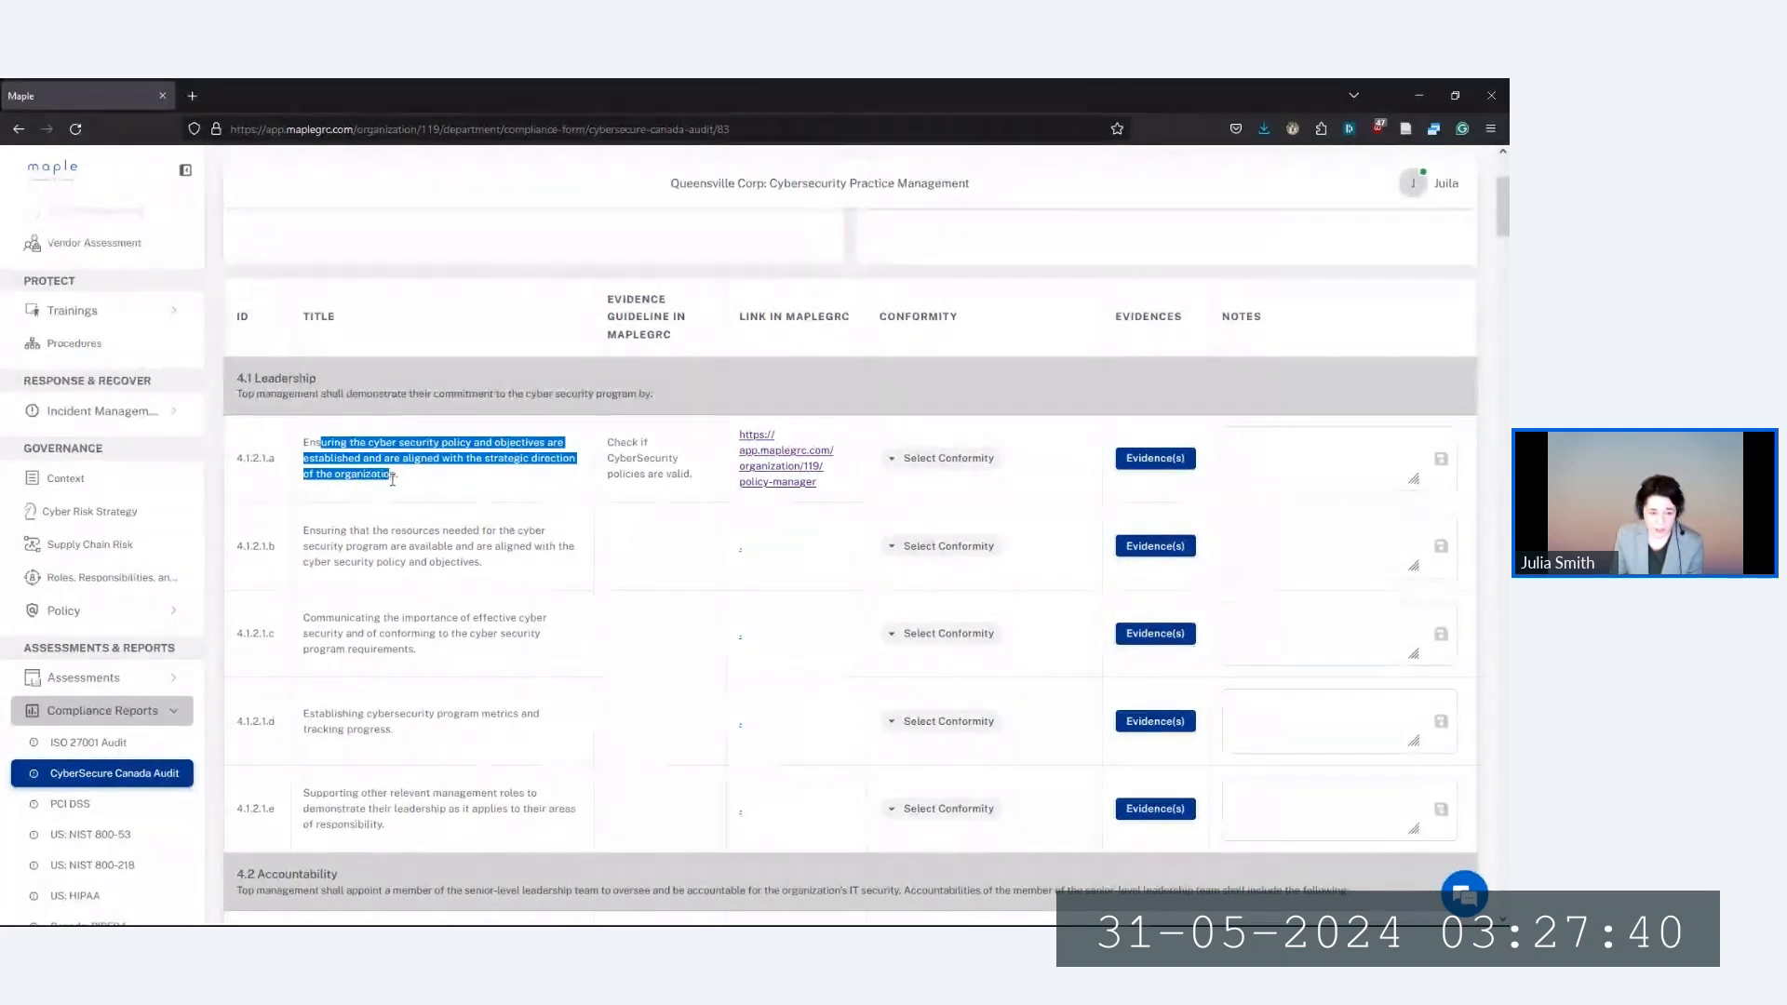
click(403, 480)
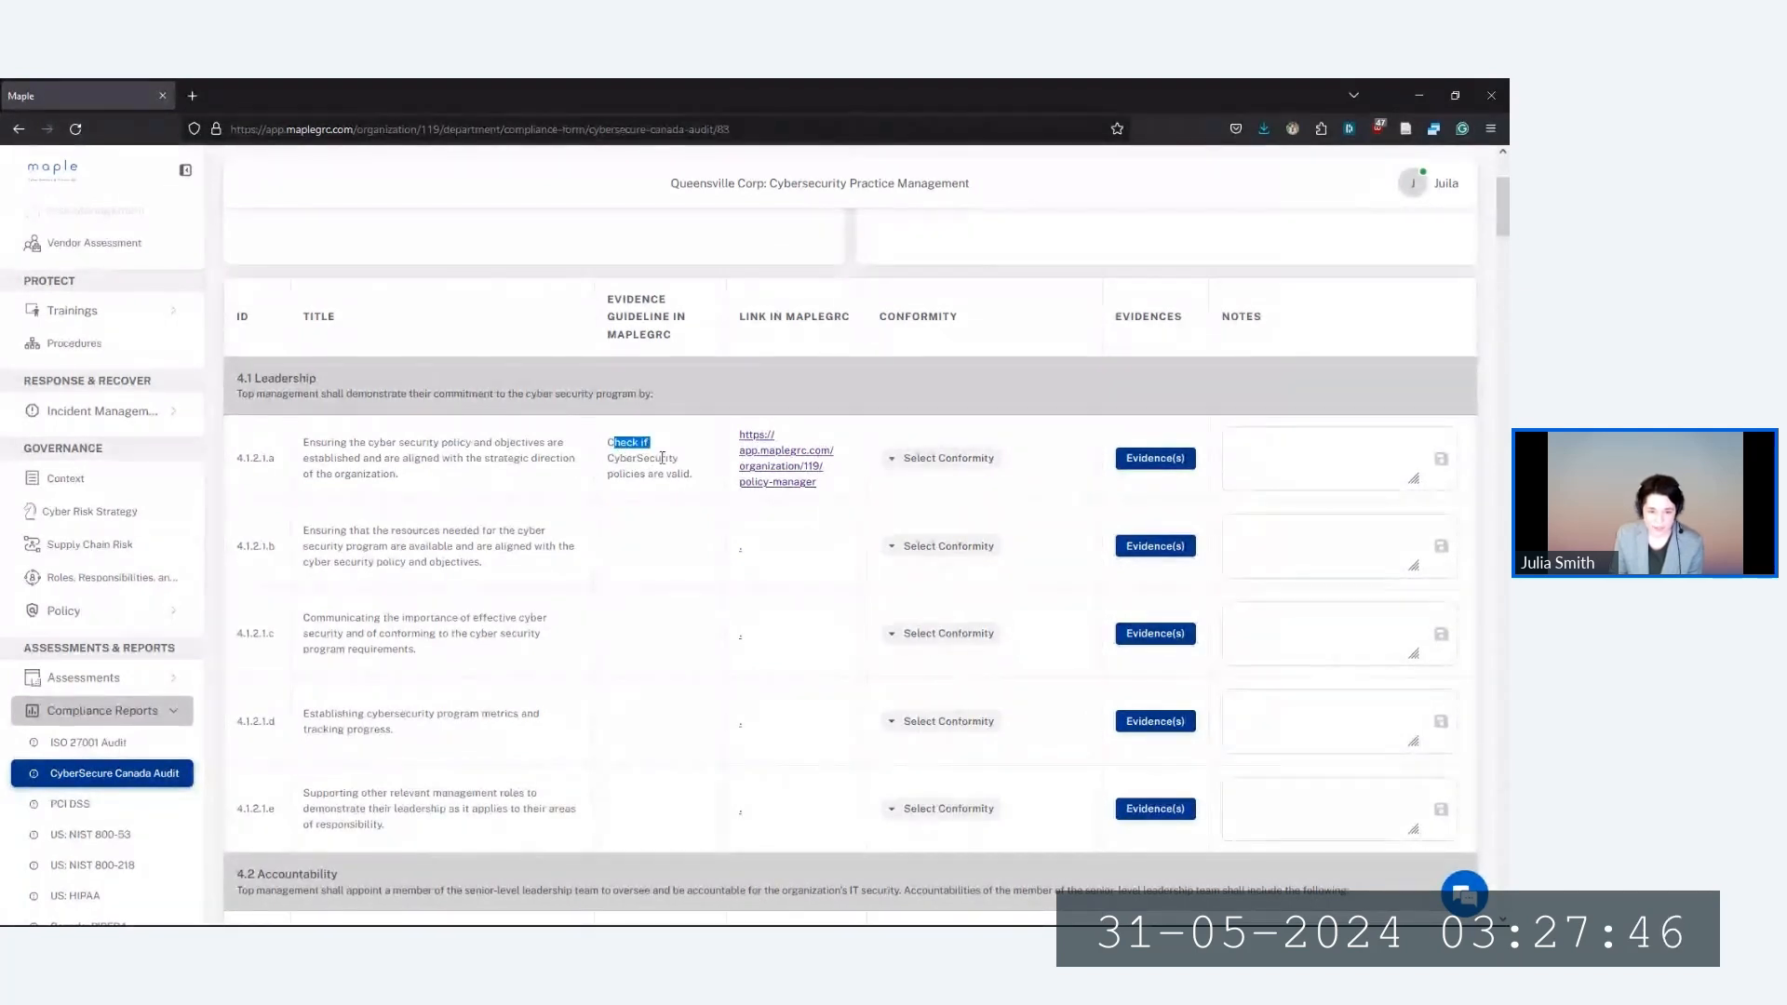
click(621, 475)
drag(619, 476, 682, 476)
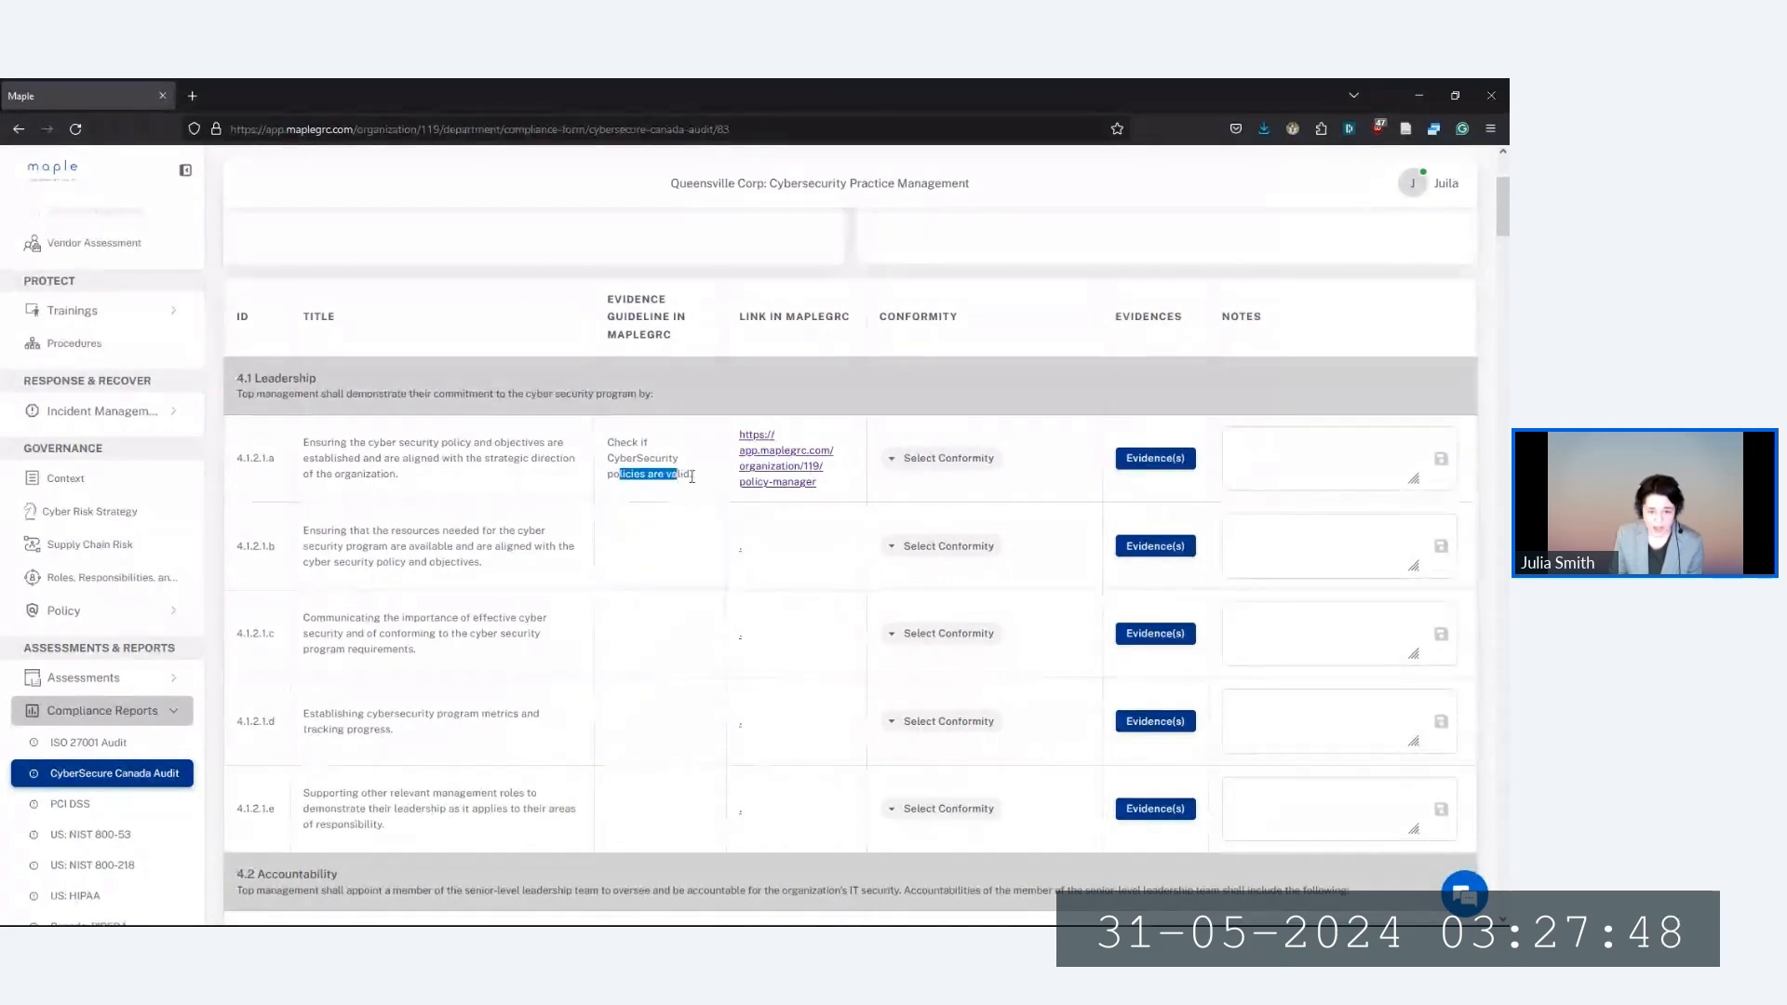
click(687, 477)
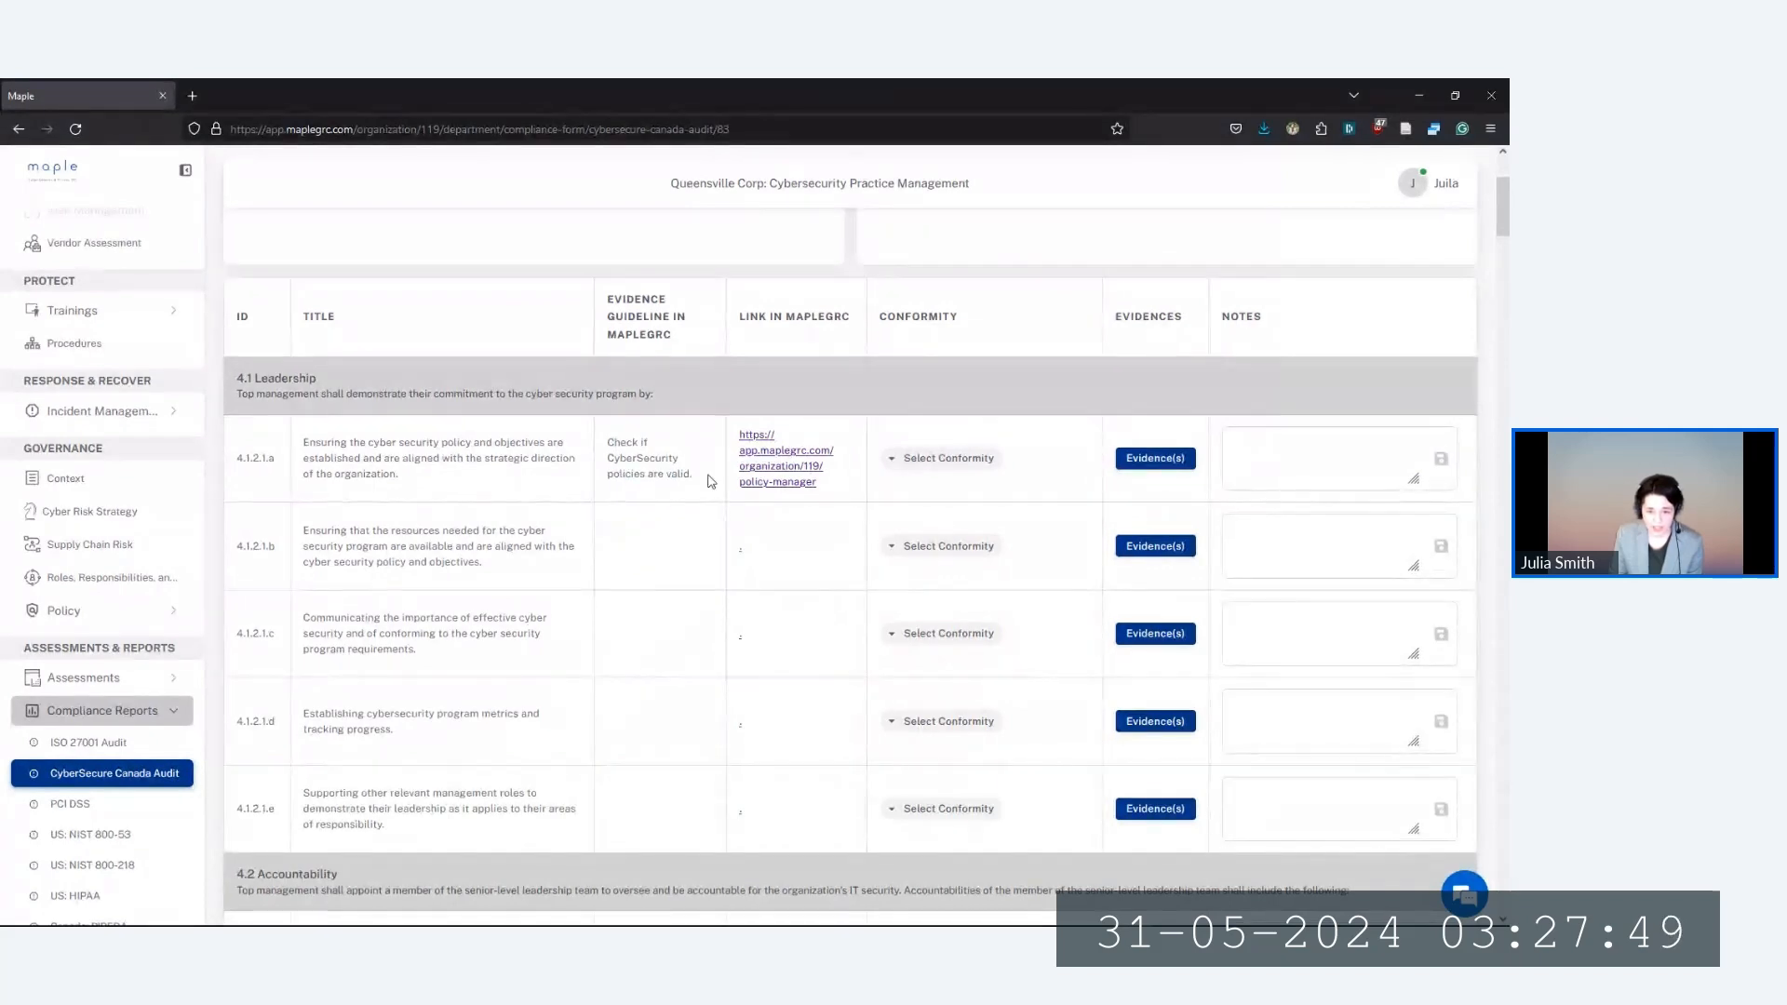
click(780, 455)
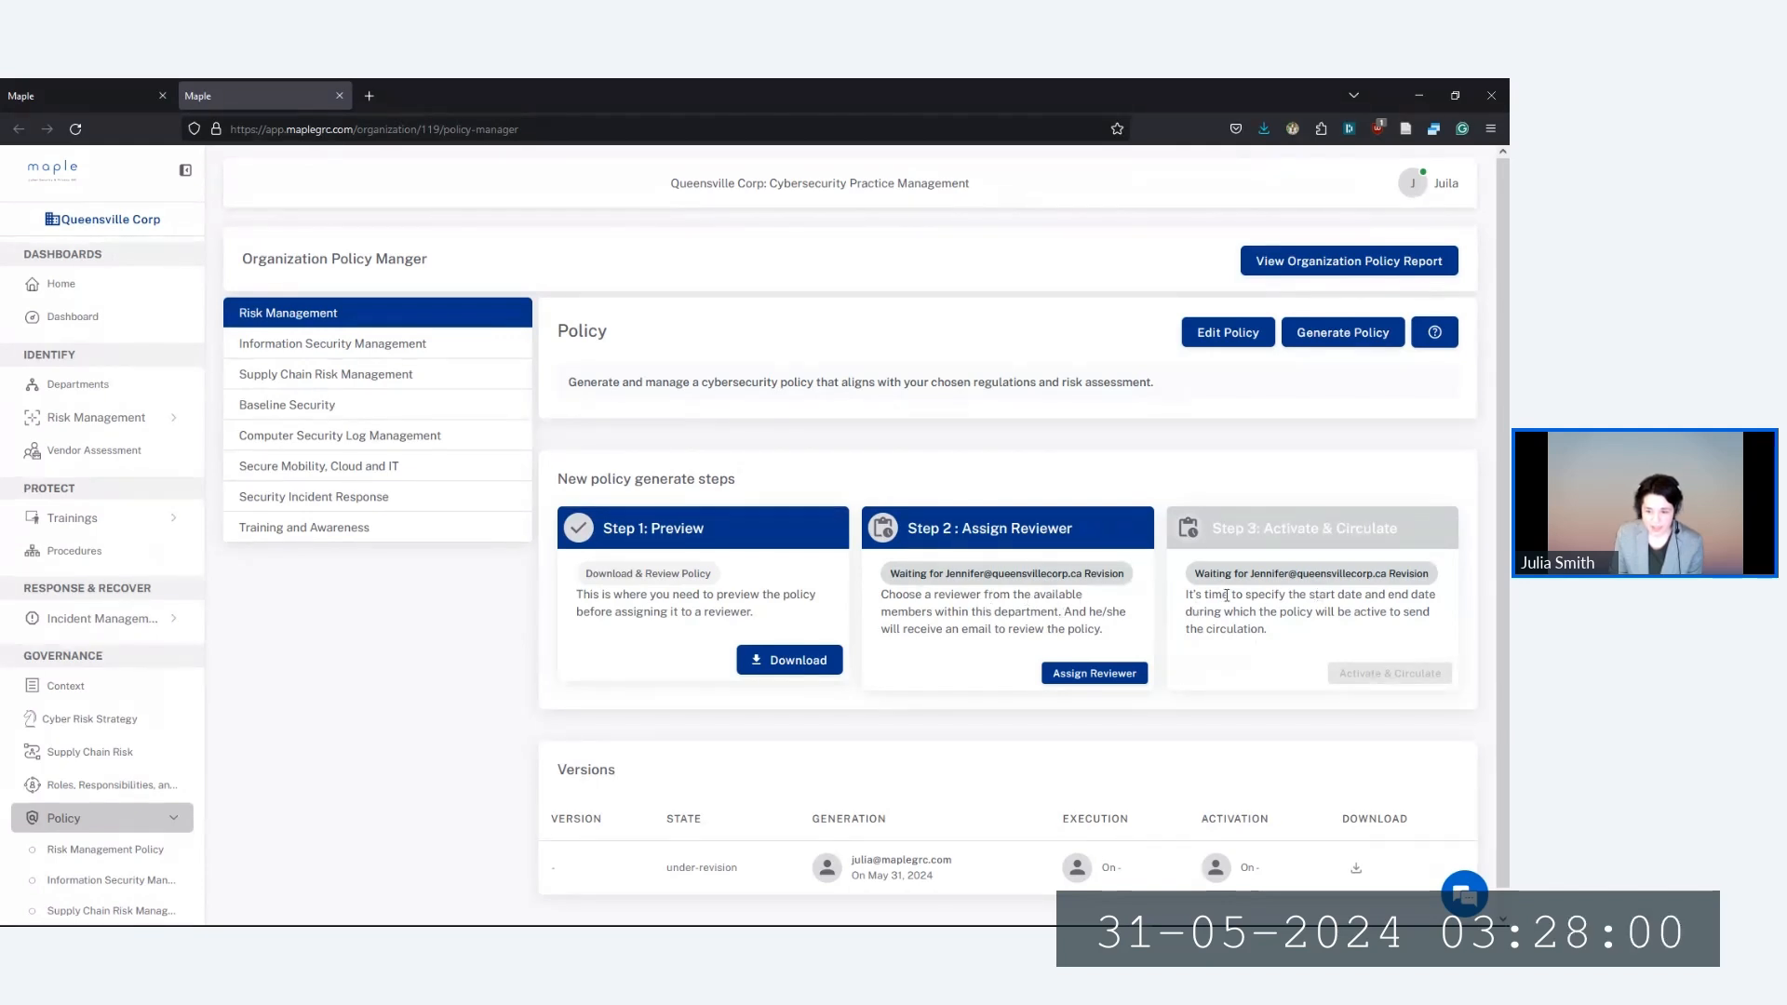
Return to the audit tab and open row 4.1.2.1.a's conformity choices
key(ctrl+shift+Tab)
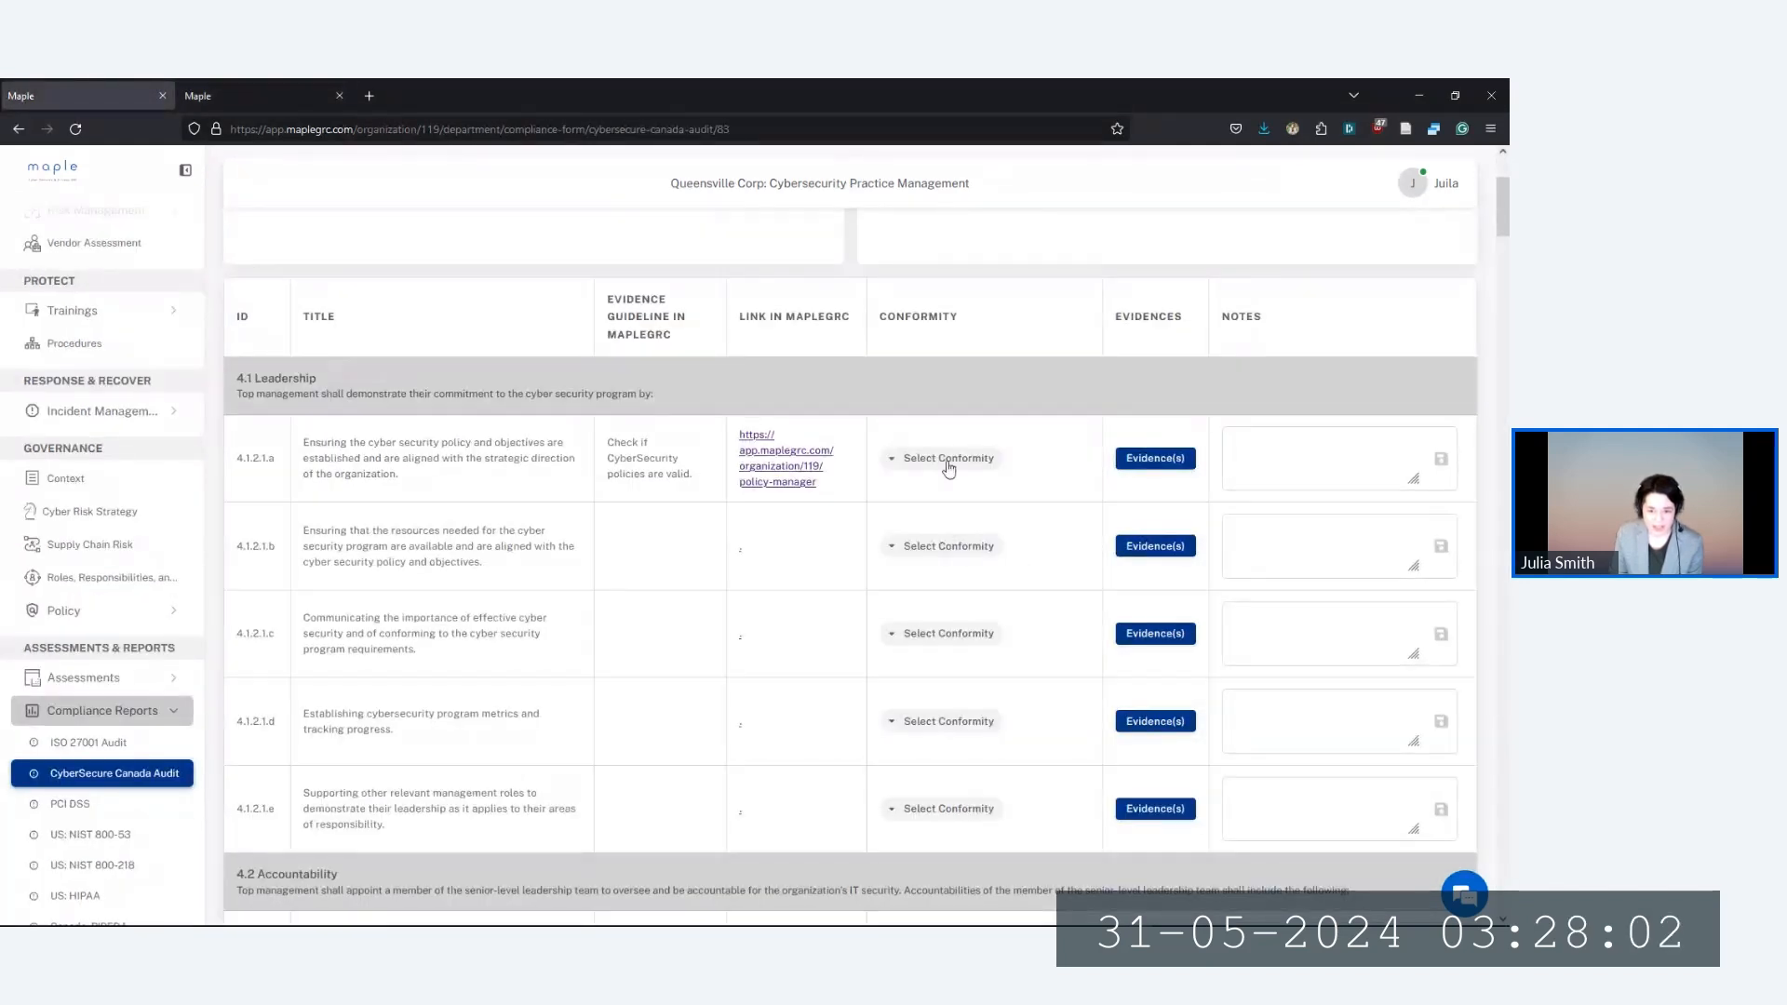
click(949, 466)
Rate 4.1.2.1.a as Conformity and close its evidence manager without adding a package
click(1014, 490)
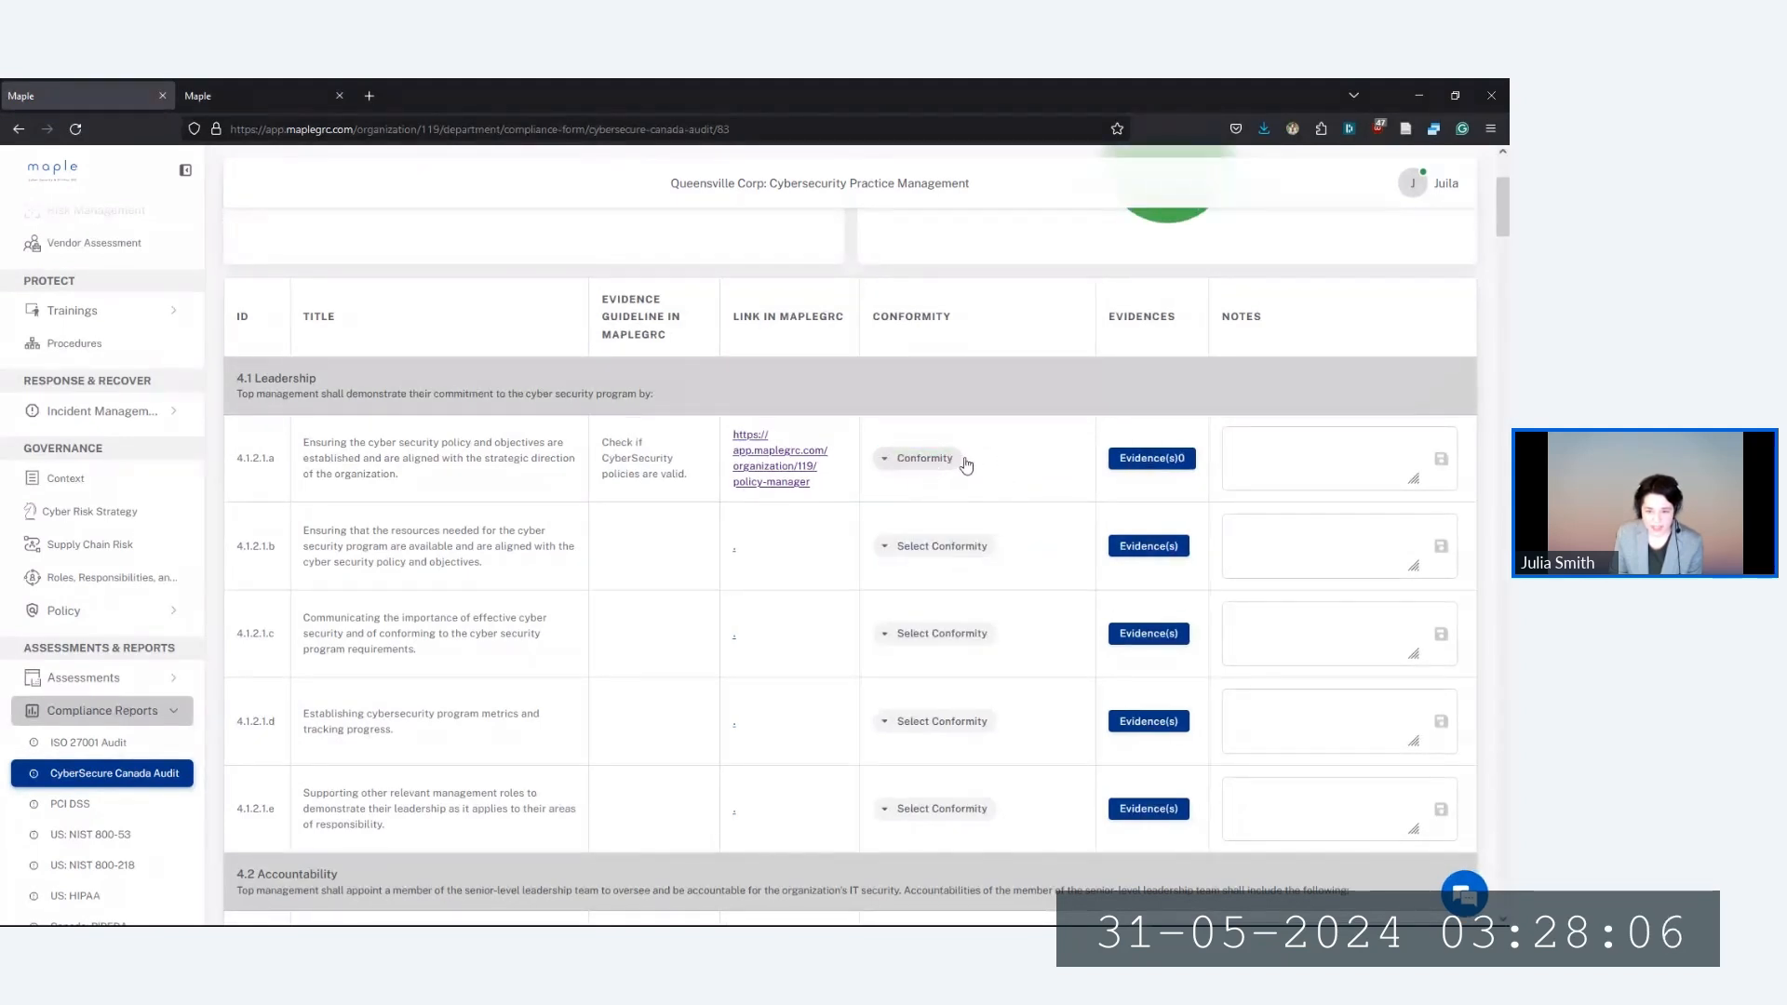
click(1169, 467)
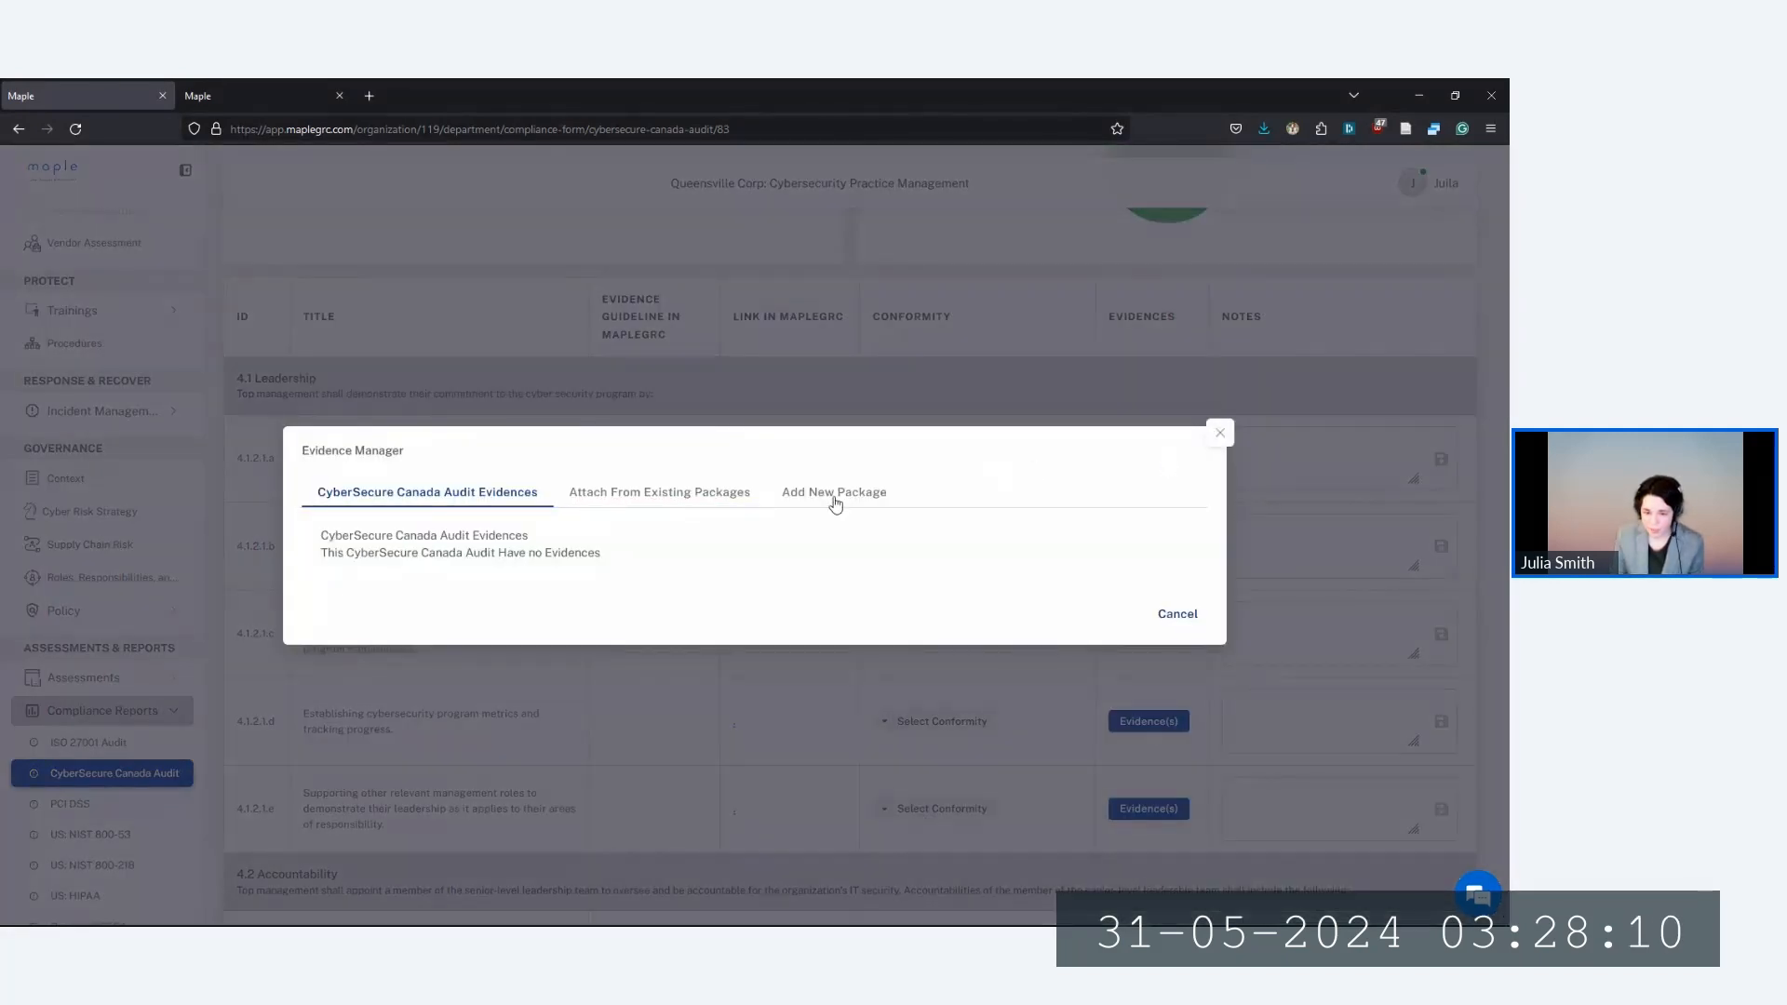
click(835, 496)
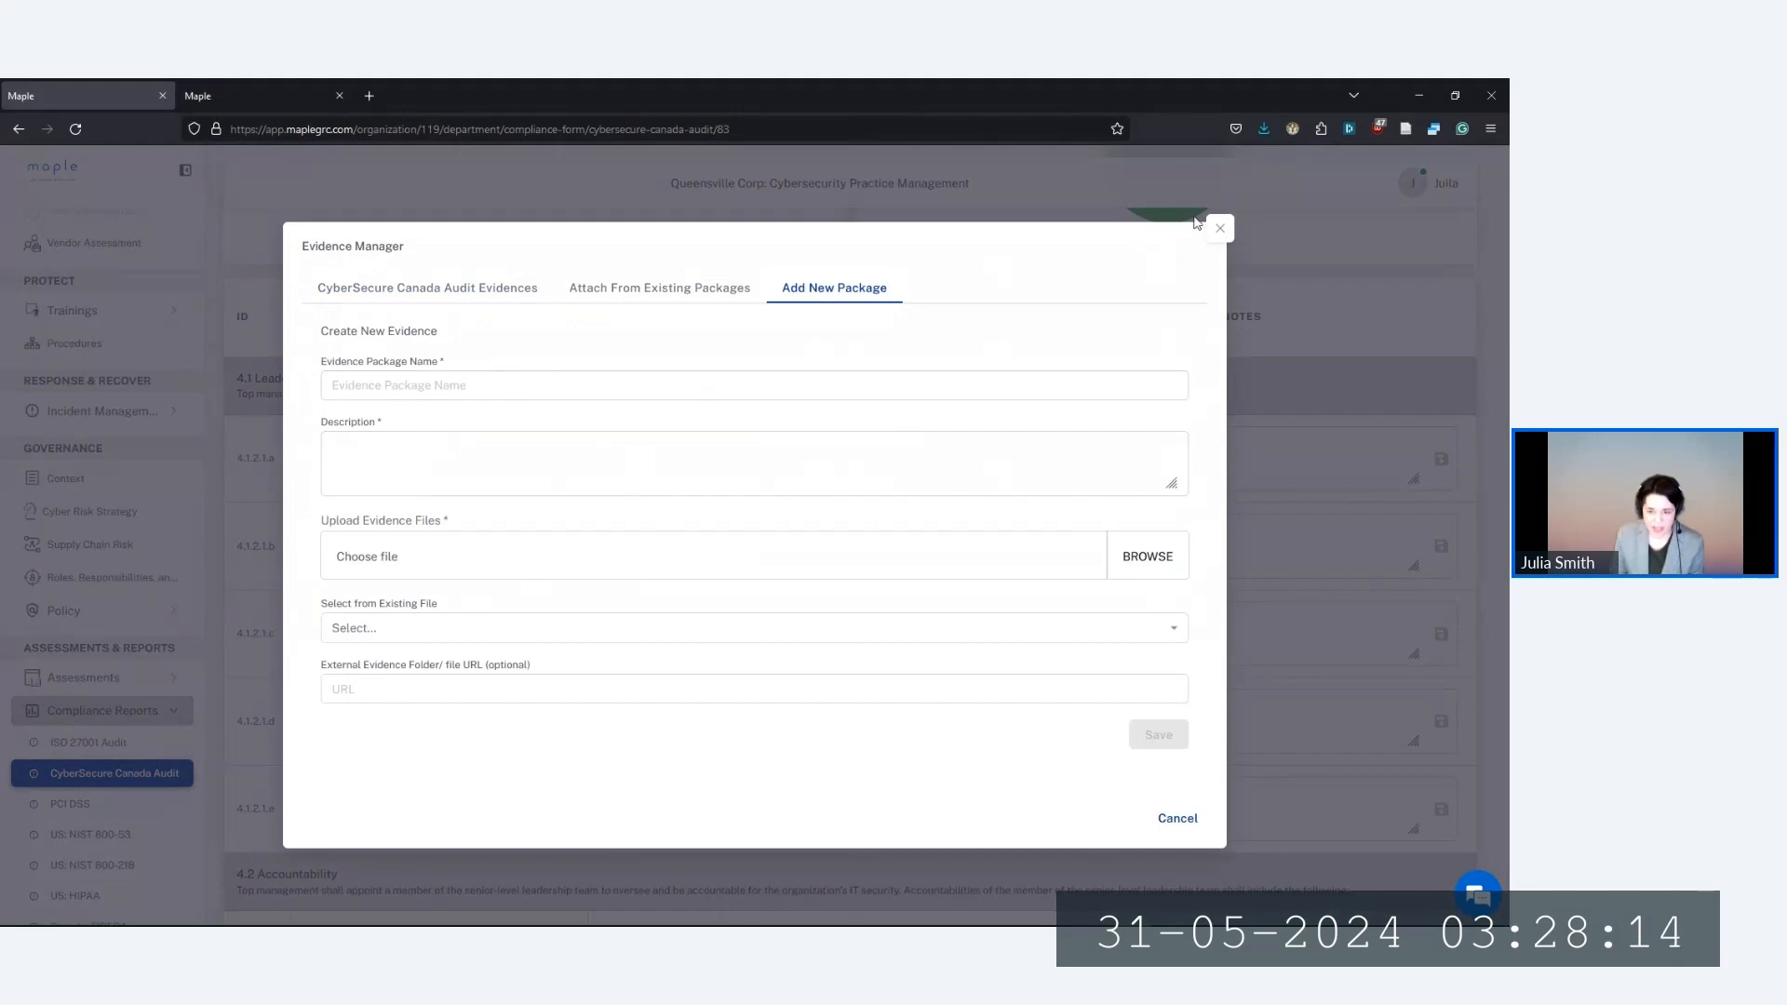
click(1219, 229)
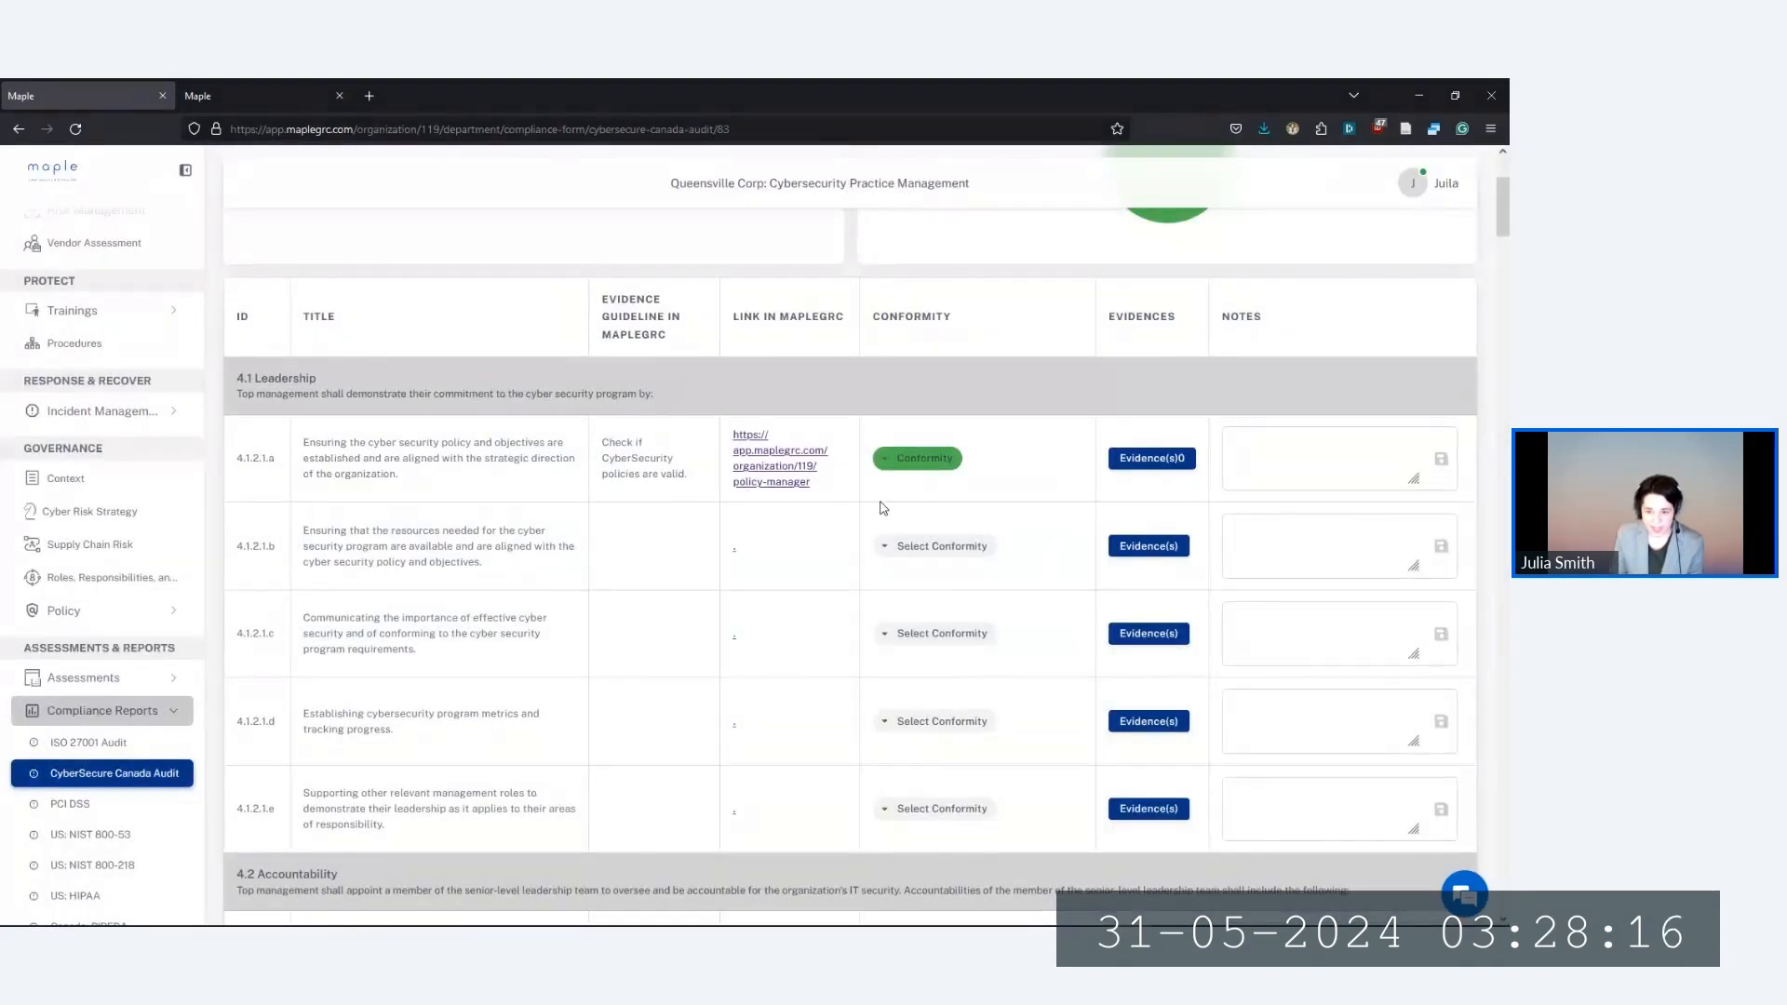
Scroll to 4.3 Training and rate control 4.3.2.1.a as Conformity
scroll(866, 506, down, 3)
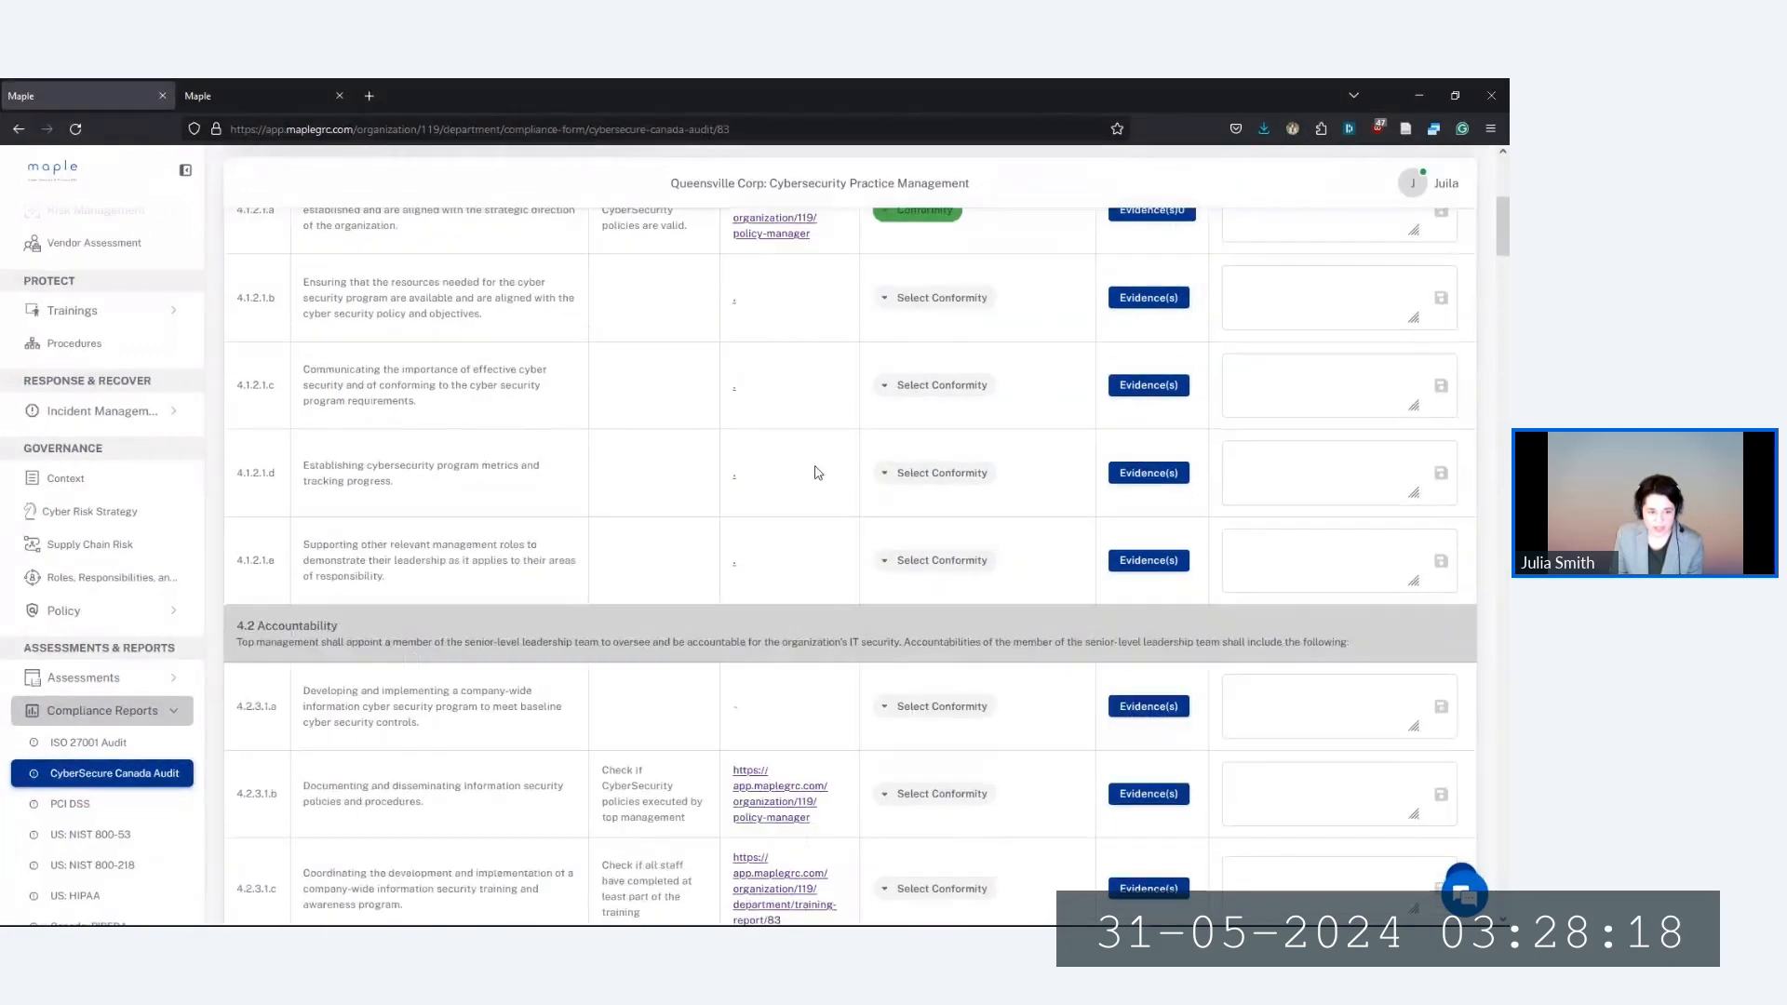
scroll(815, 473, down, 8)
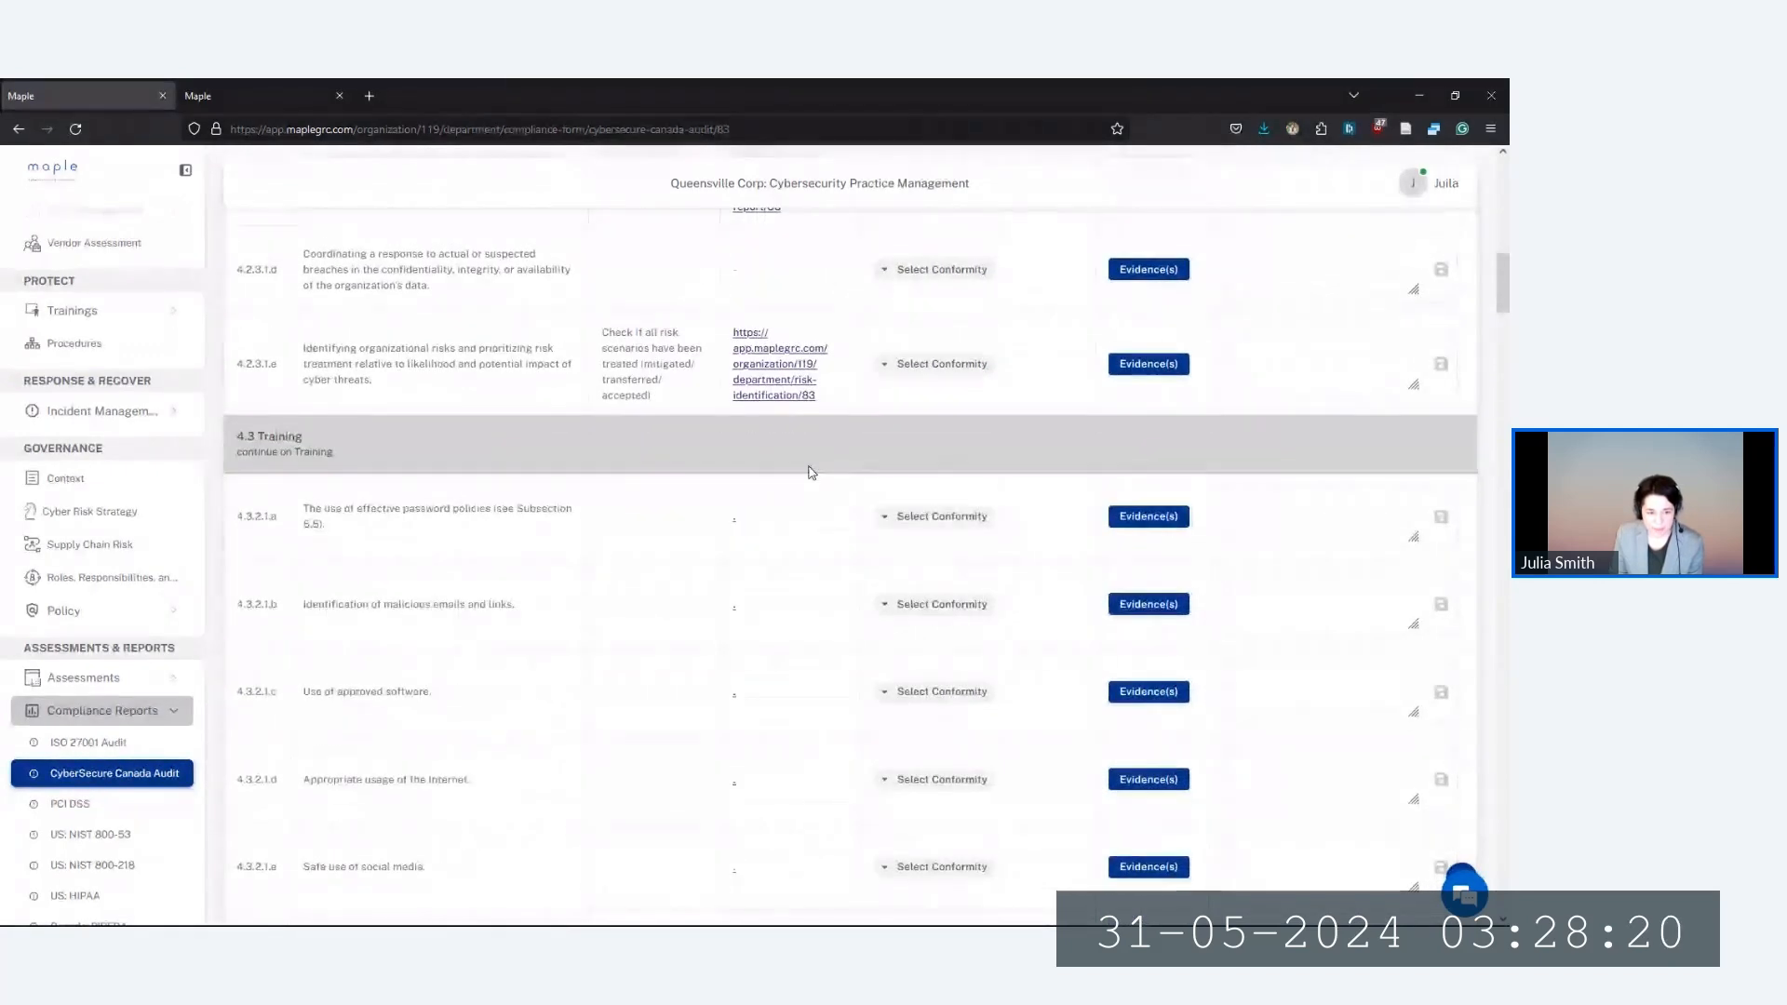
scroll(810, 472, down, 2)
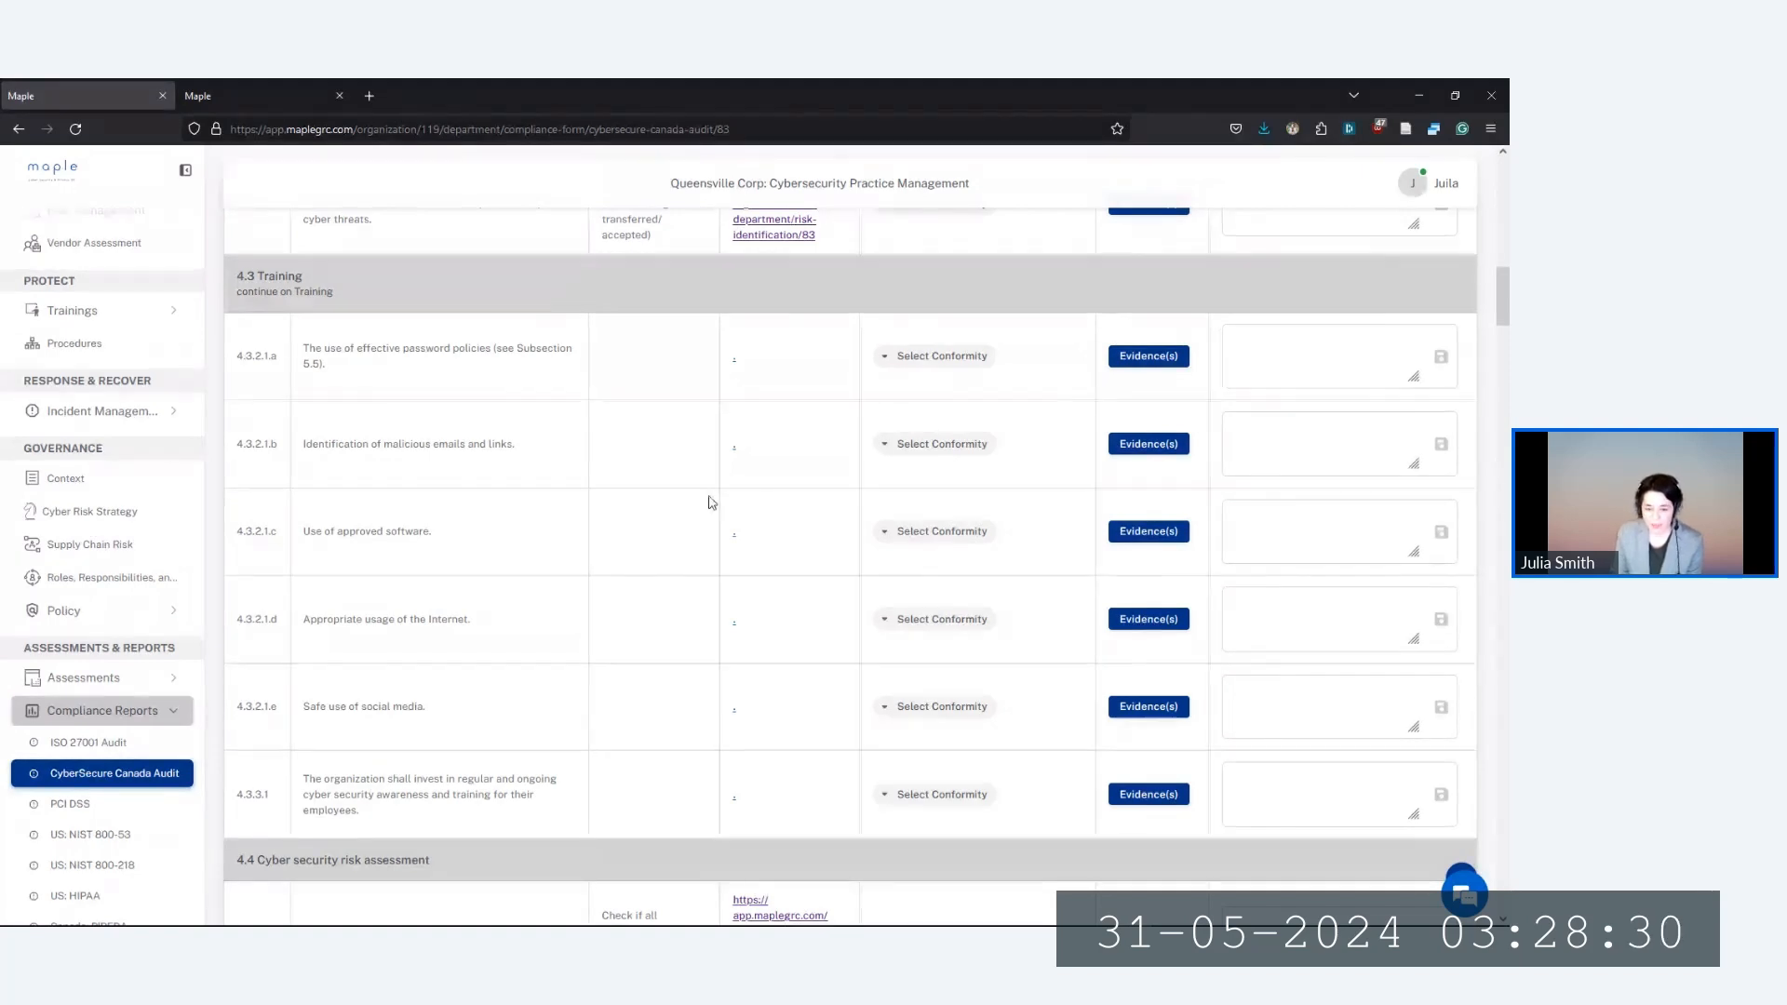
click(920, 356)
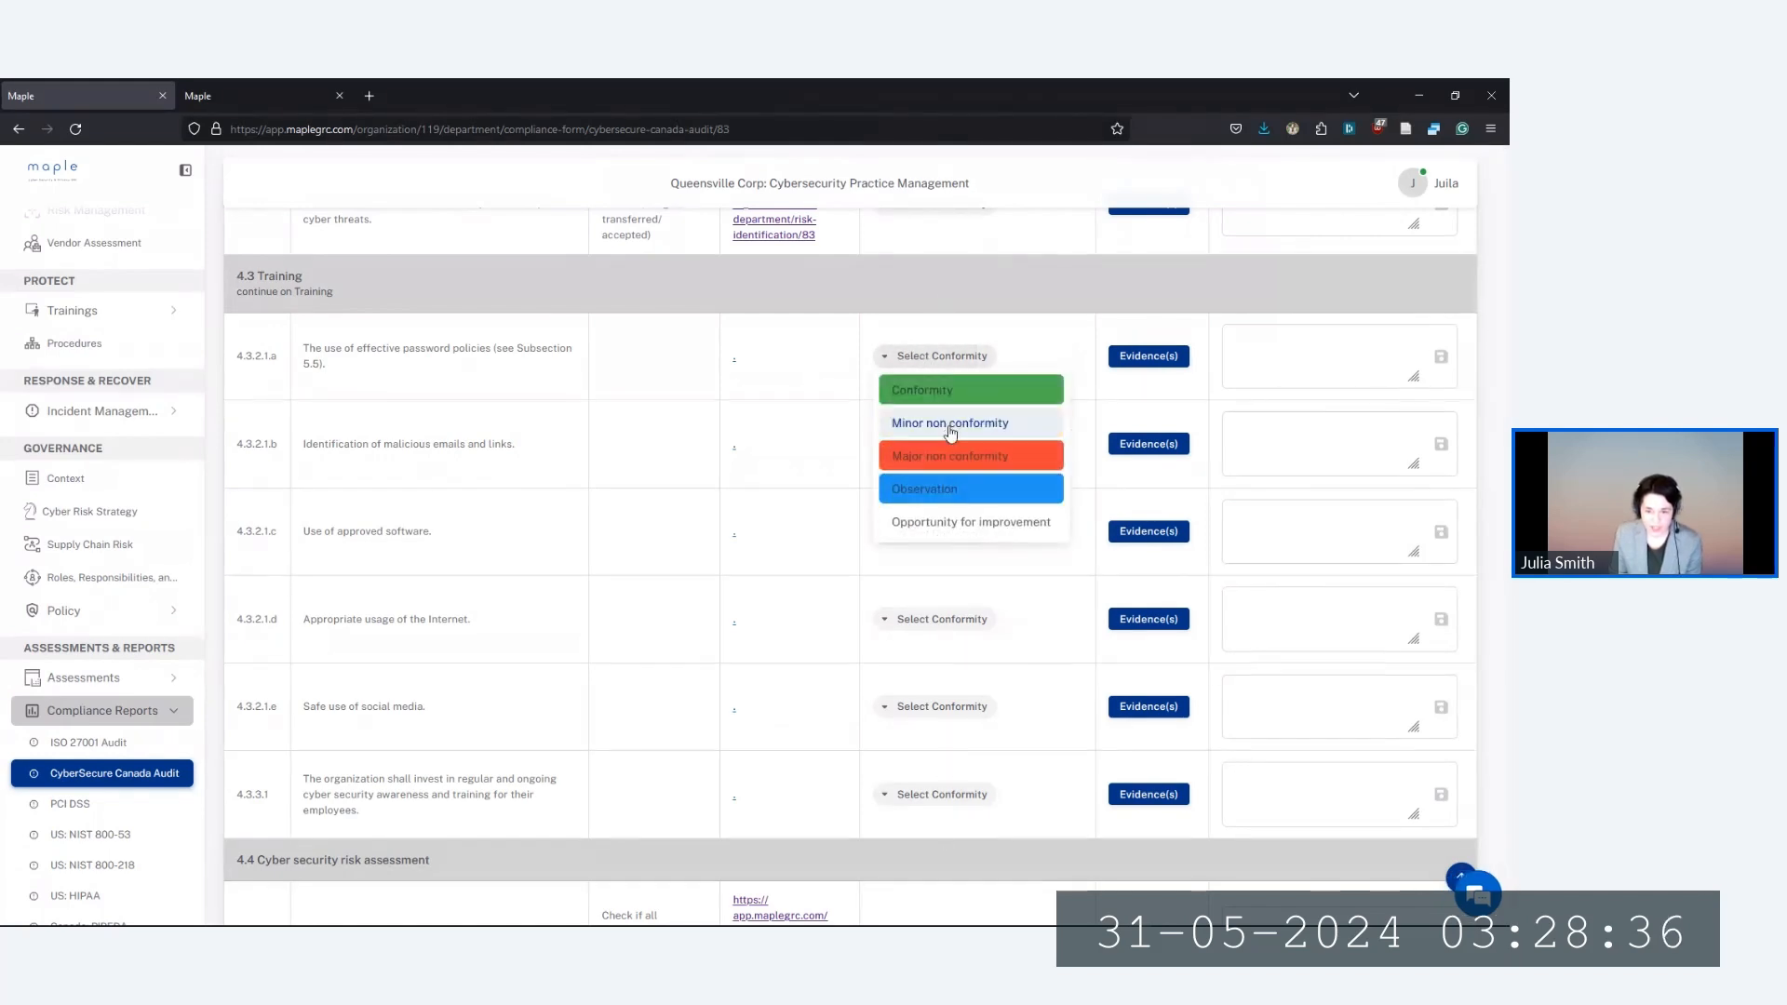
click(910, 689)
Scroll through the remaining audit controls and back up the report
scroll(678, 714, down, 2)
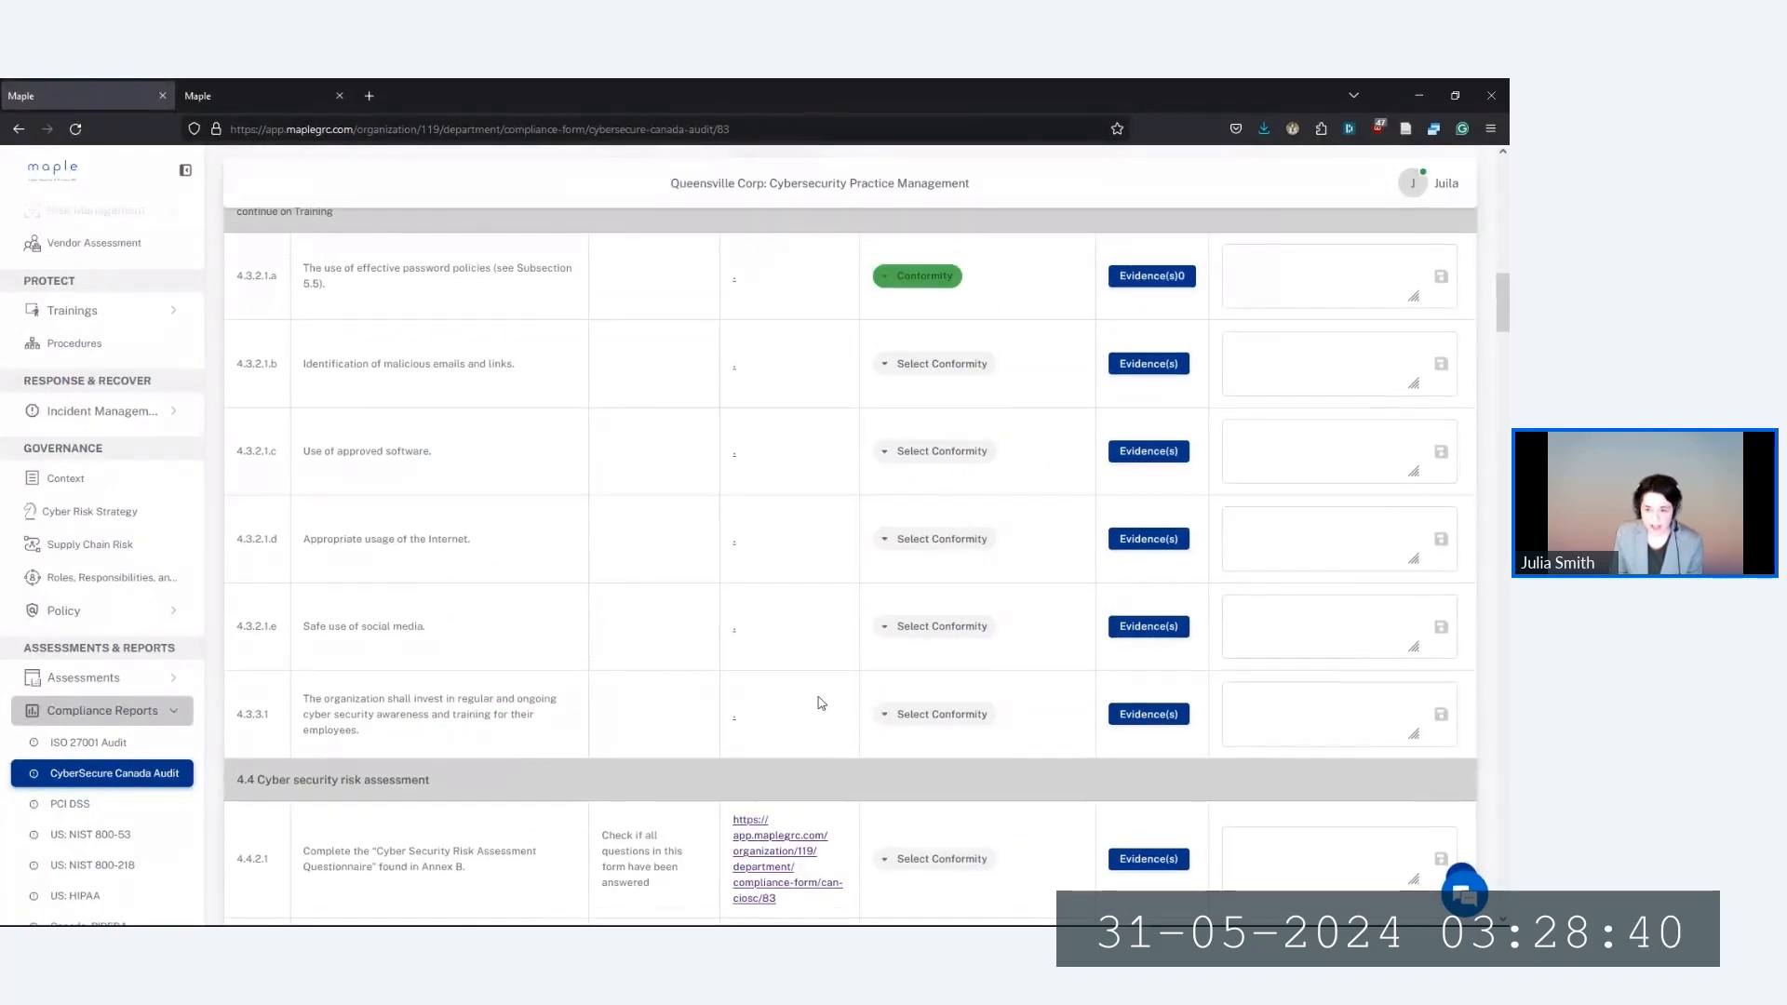
scroll(1154, 591, down, 6)
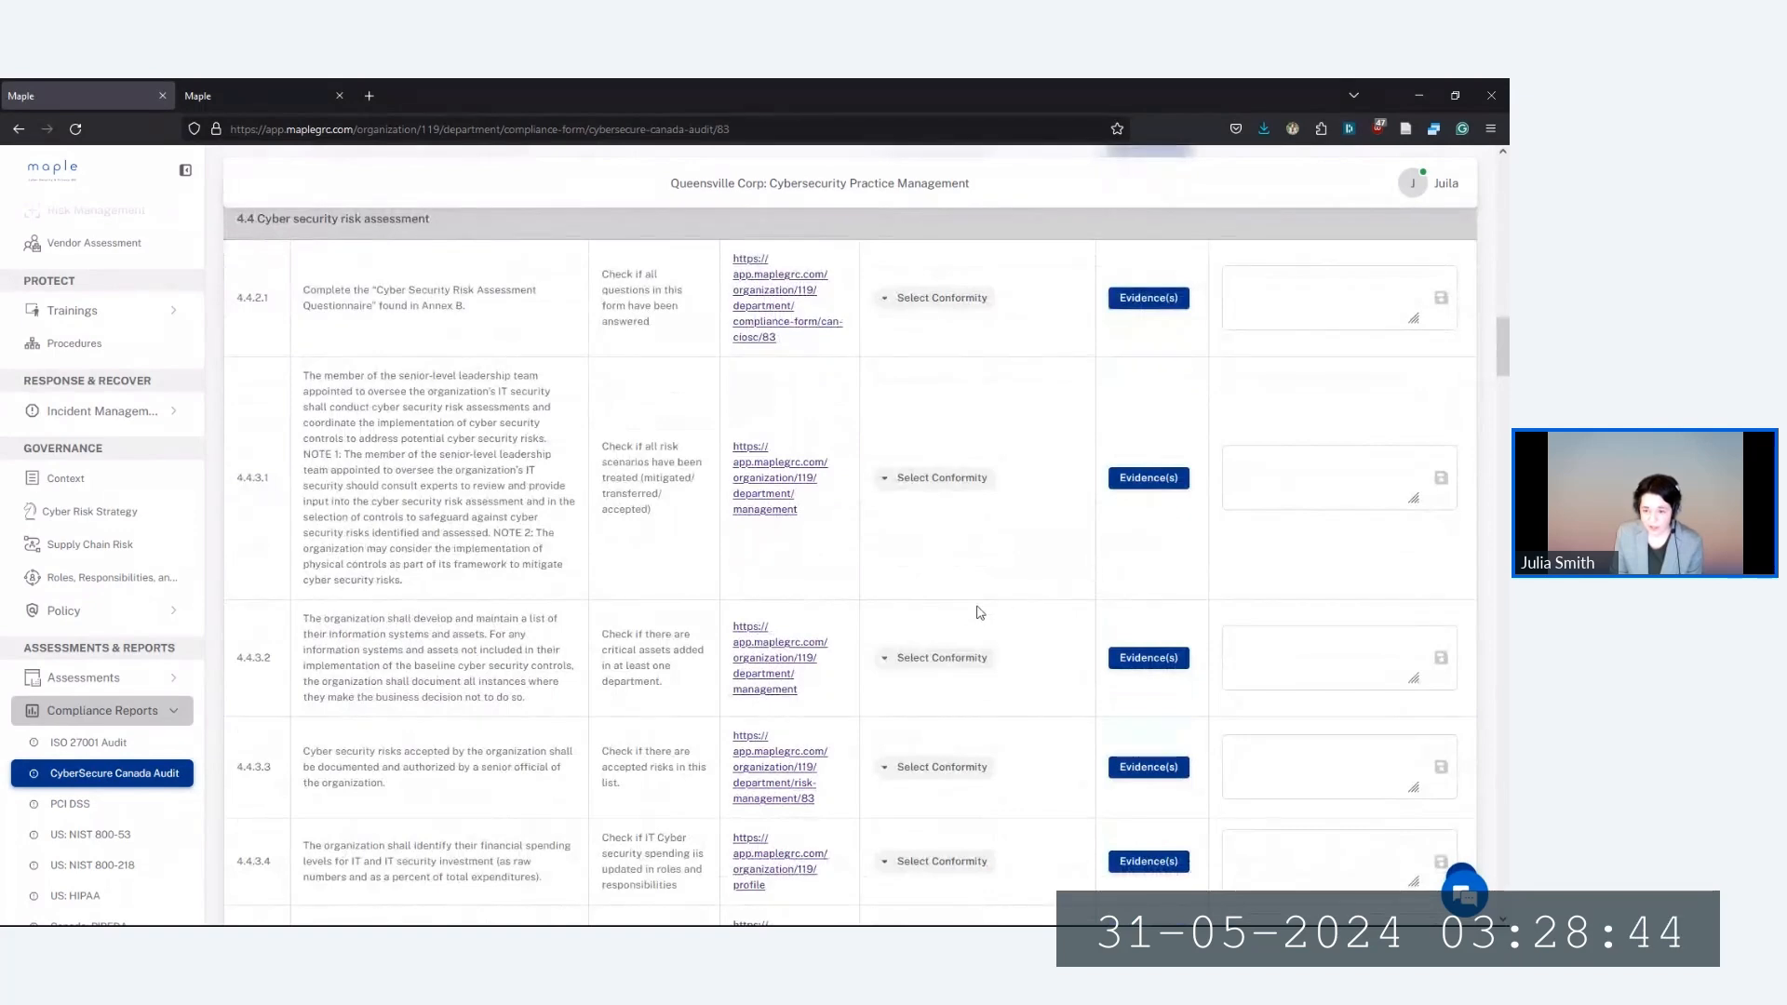
scroll(975, 605, down, 1)
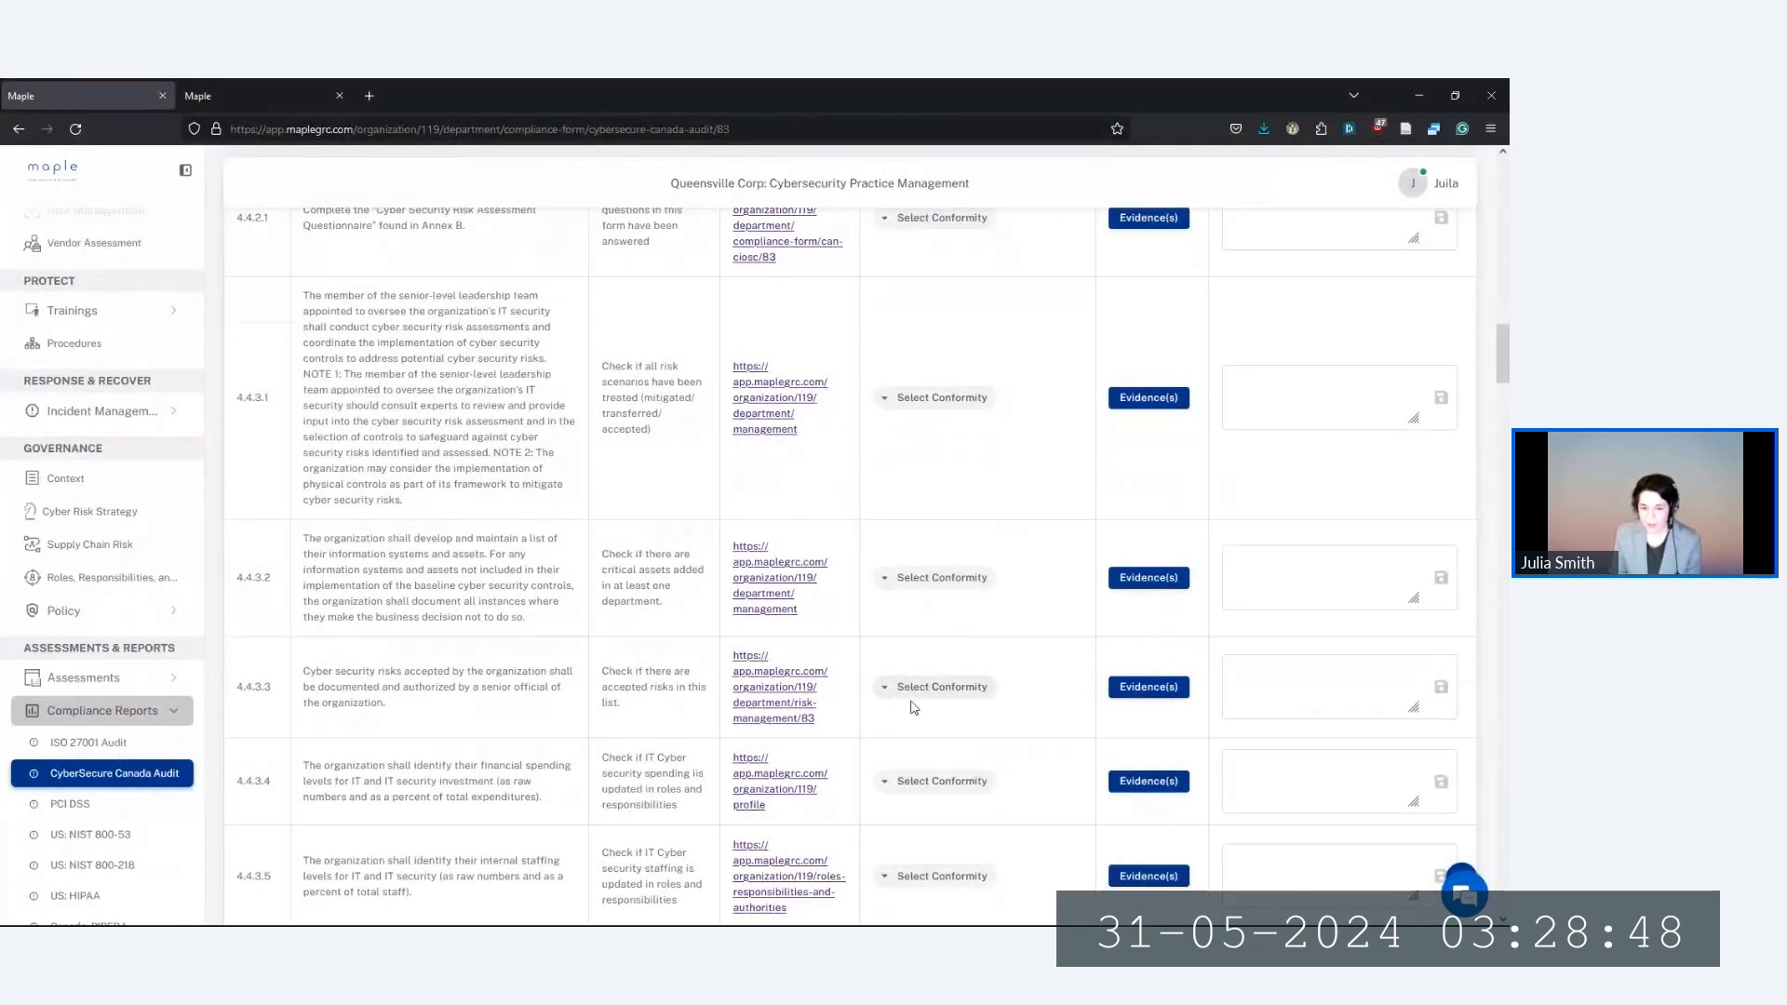
scroll(912, 715, up, 7)
scroll(913, 720, up, 6)
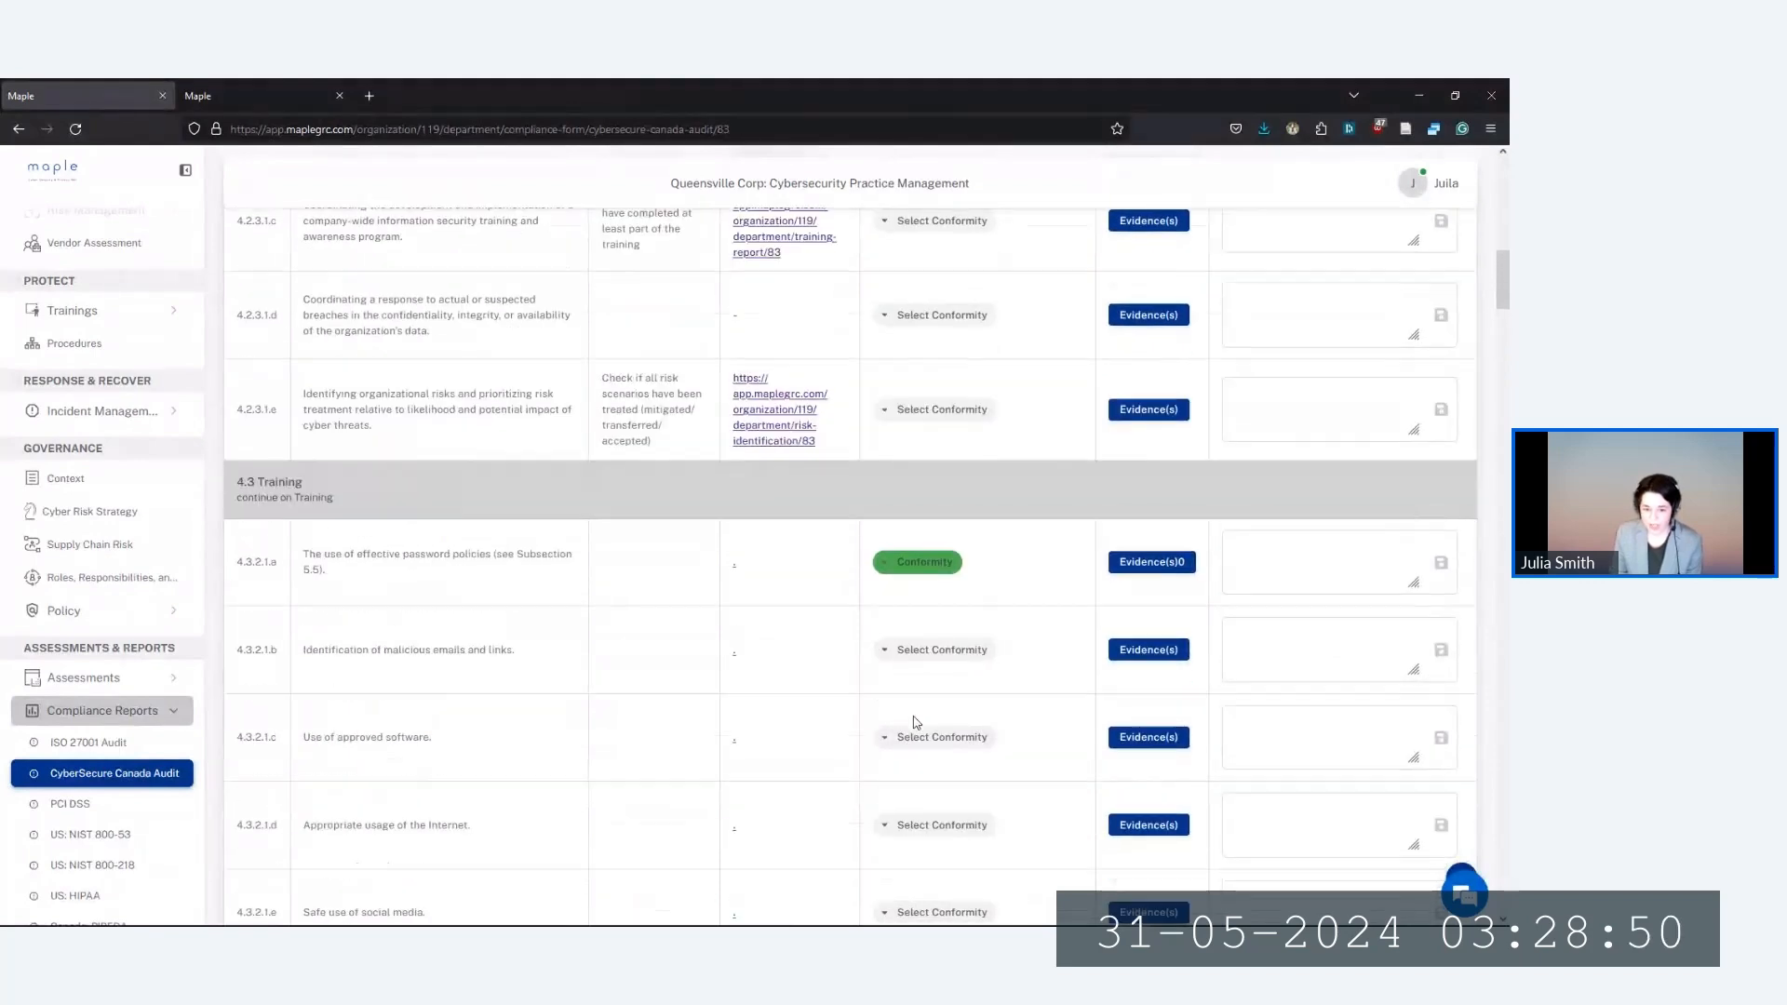
scroll(915, 723, up, 7)
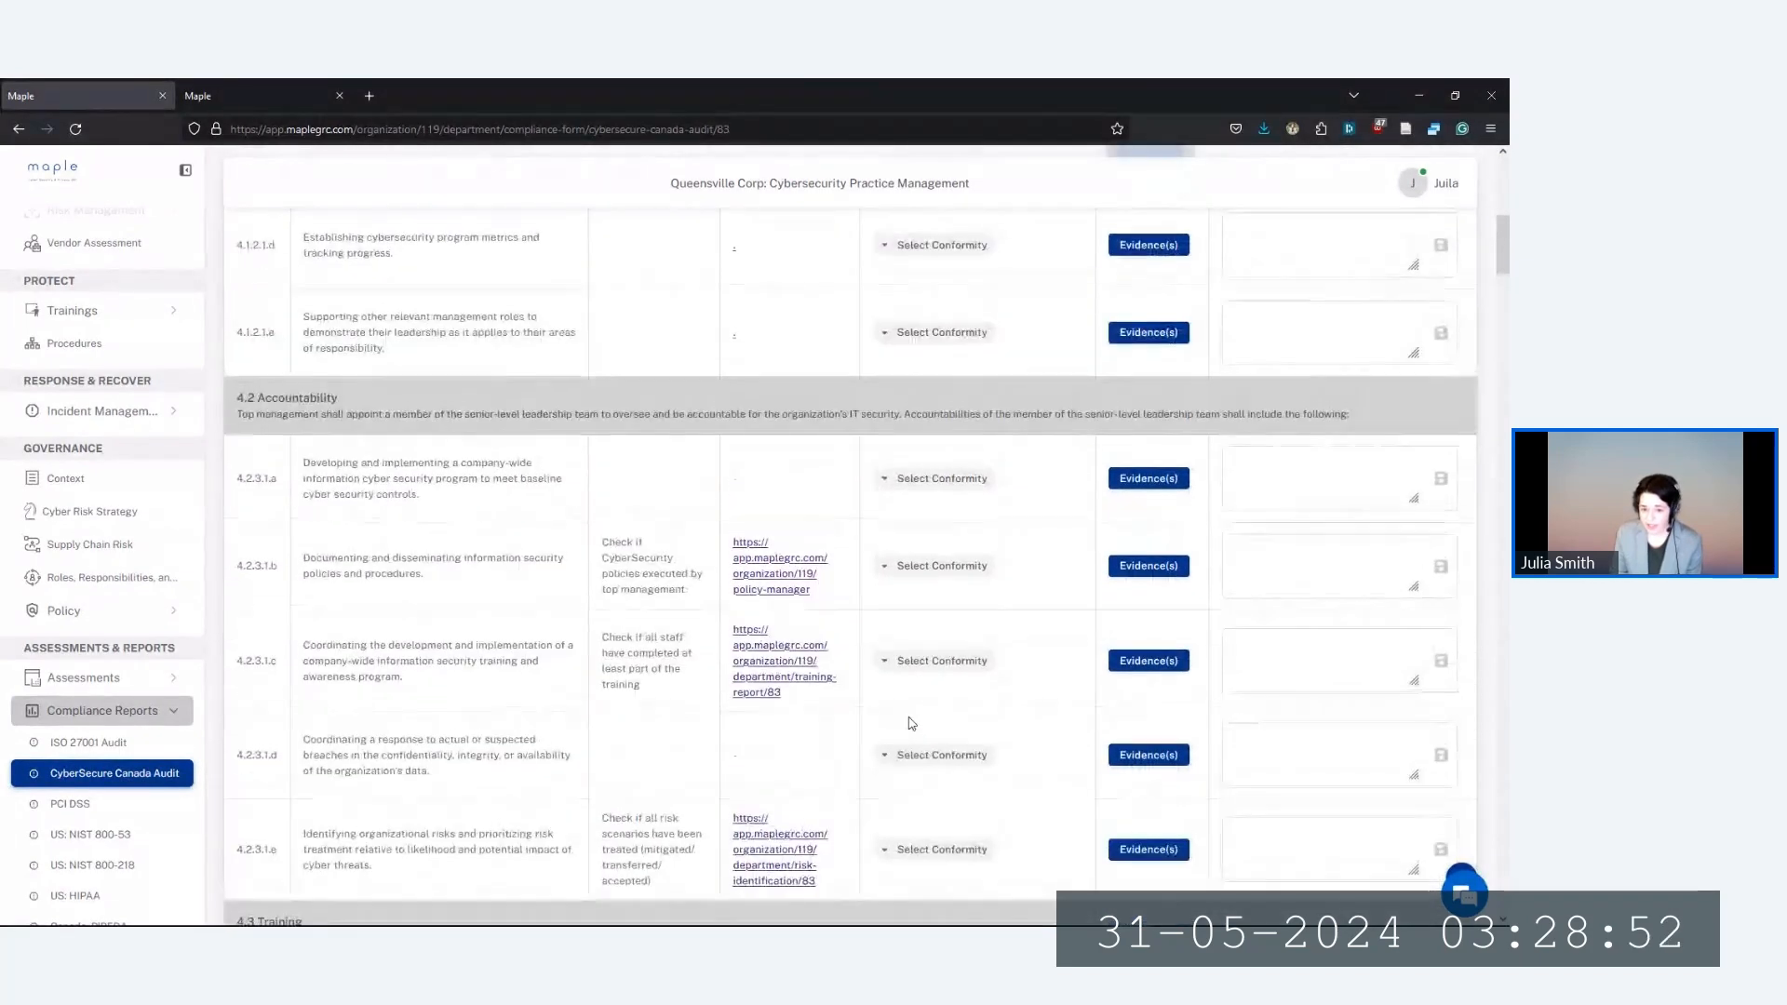
scroll(819, 707, up, 6)
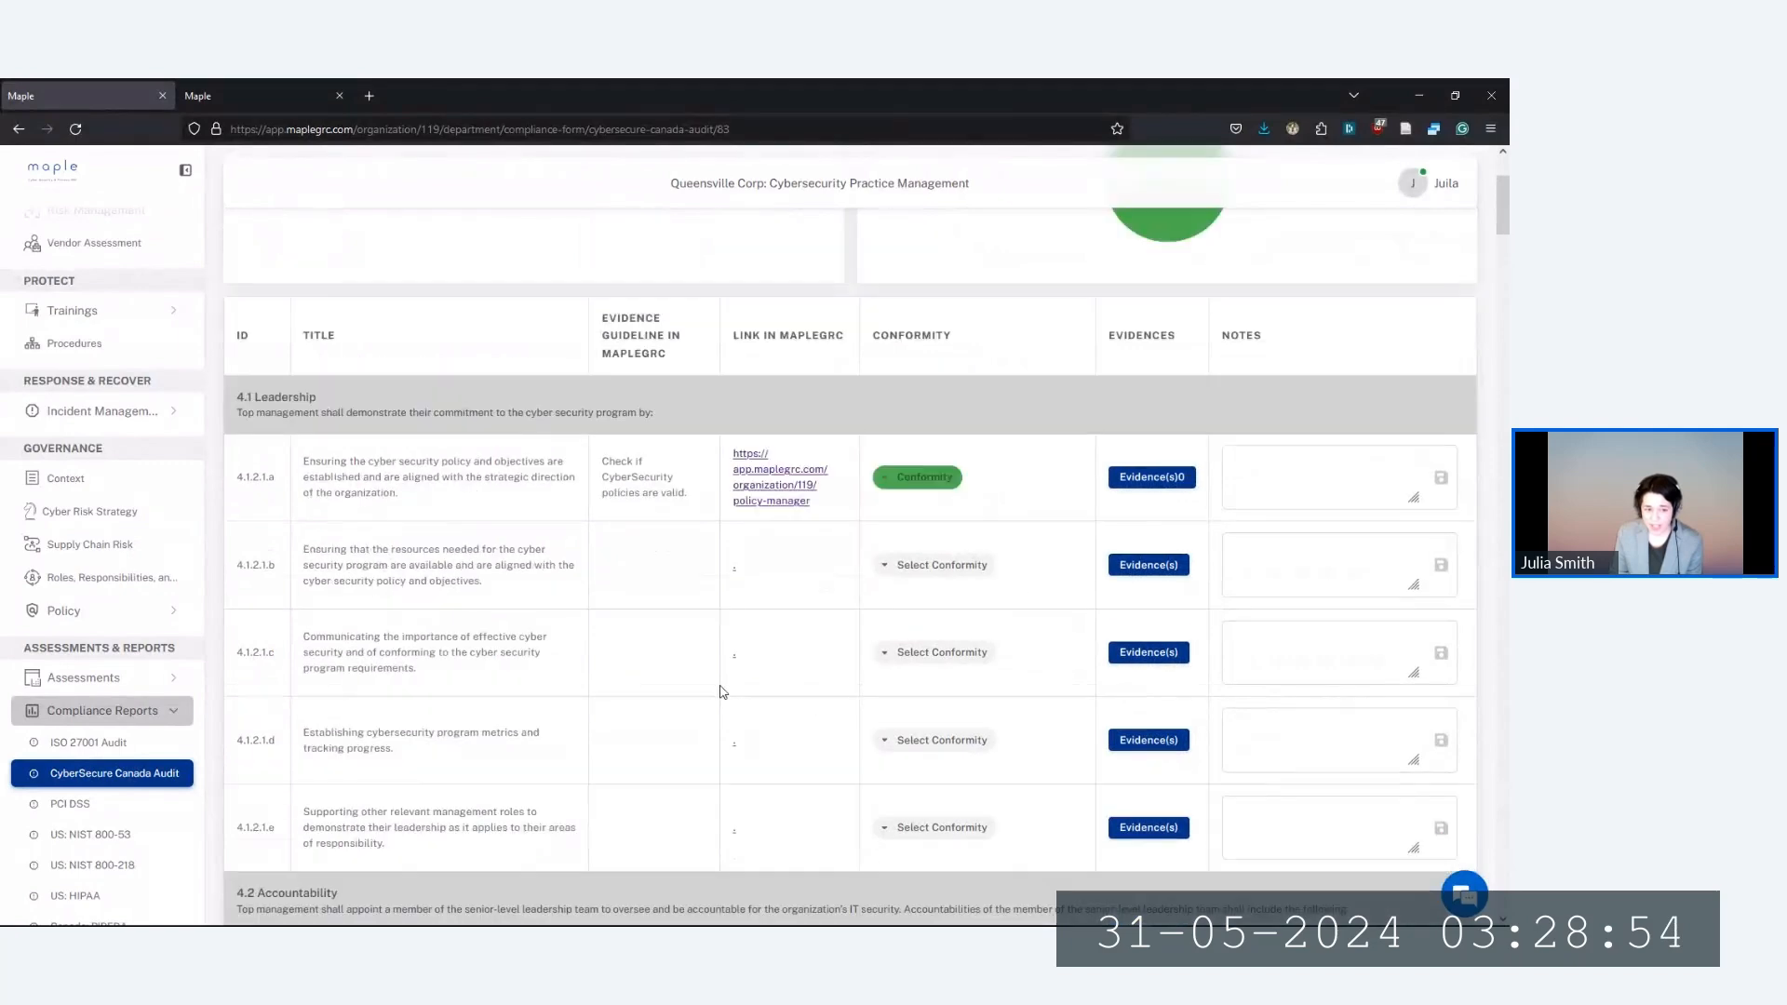
scroll(845, 732, down, 5)
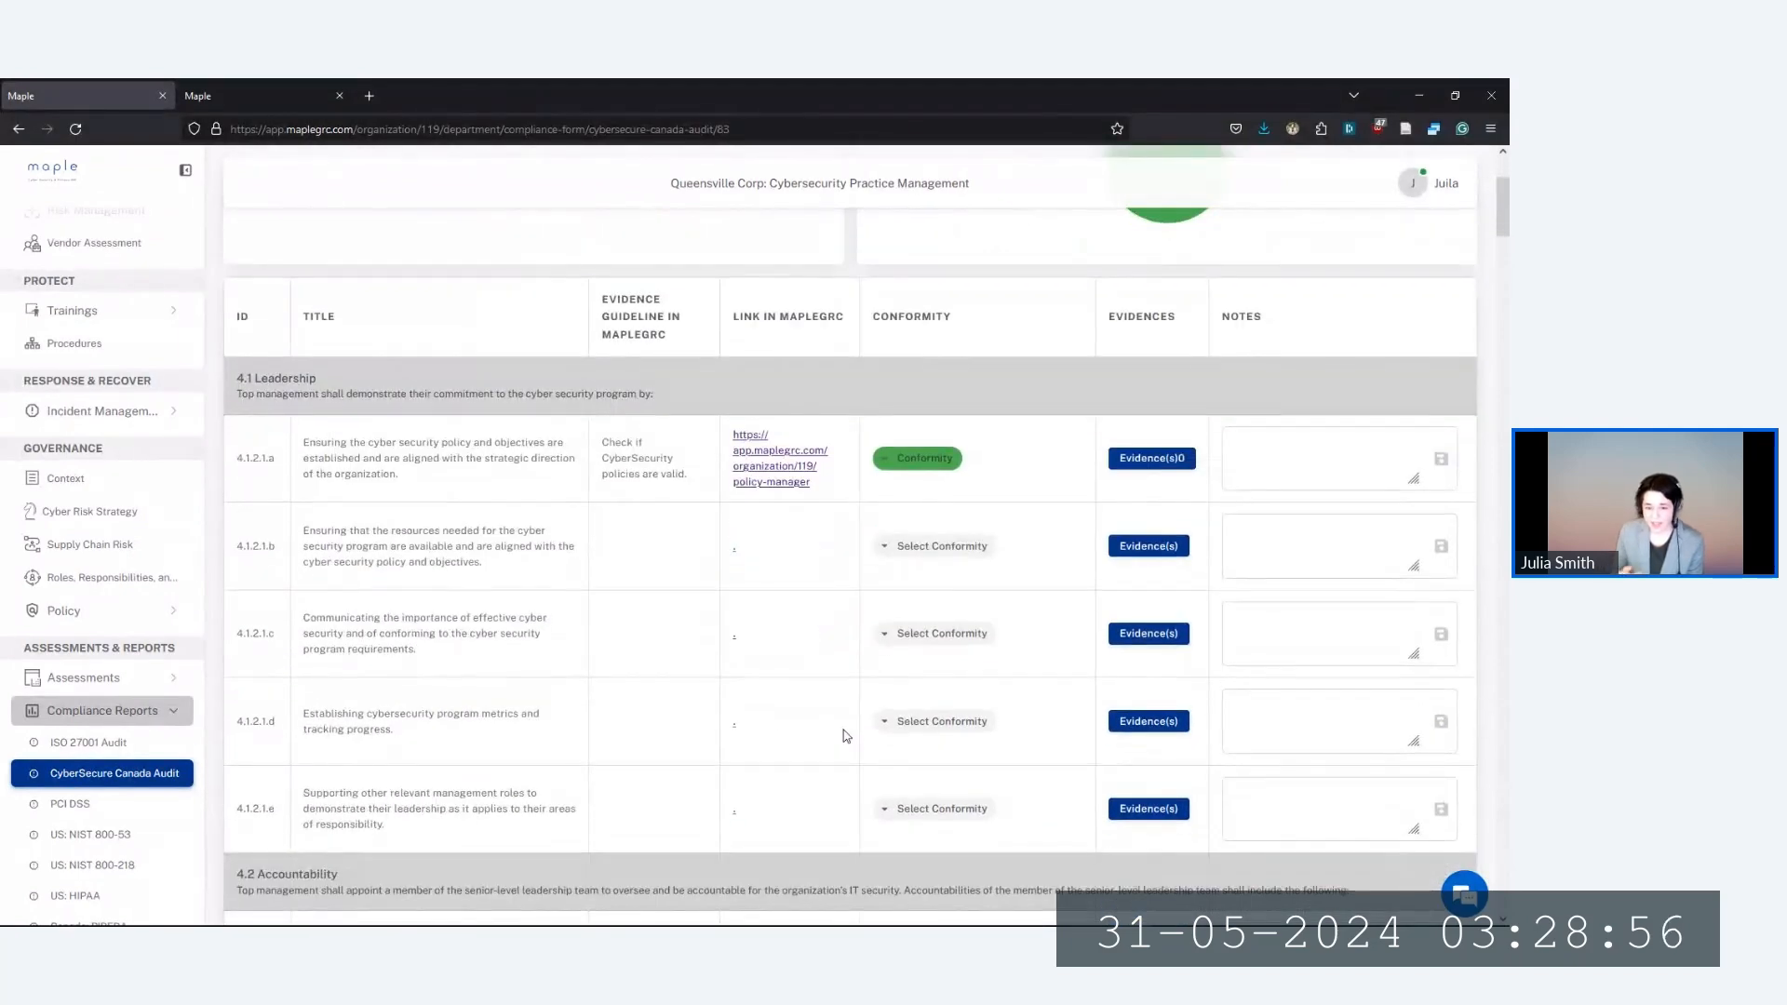